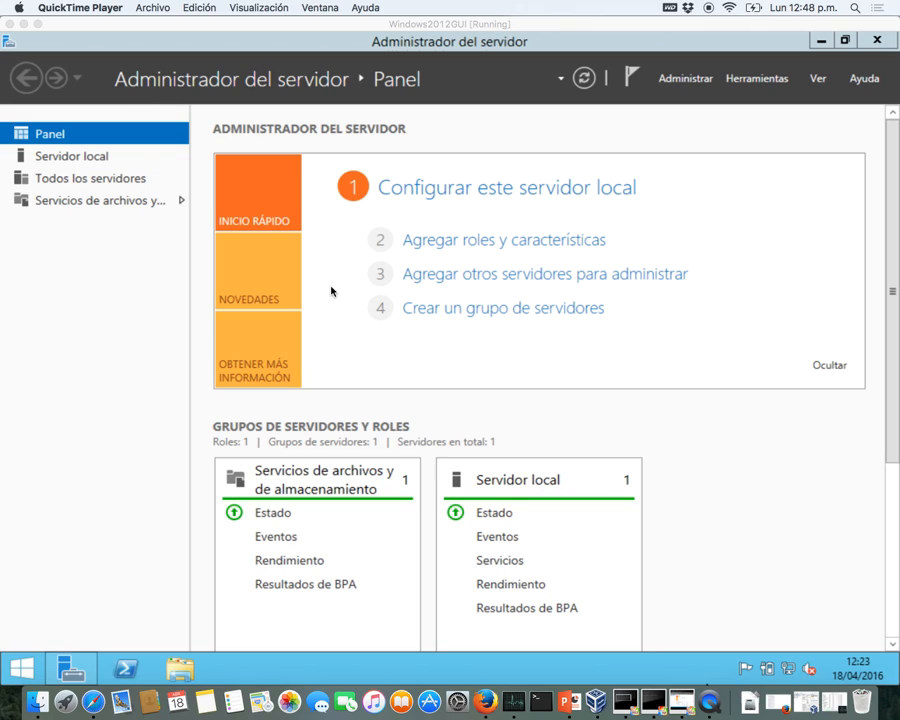
- Set Windows2012GUI's Adapter 1 to Host-only Adapter vboxnet1, promiscuous mode Allow All, and save
{"action": "left_click", "coordinate": [298, 57]}
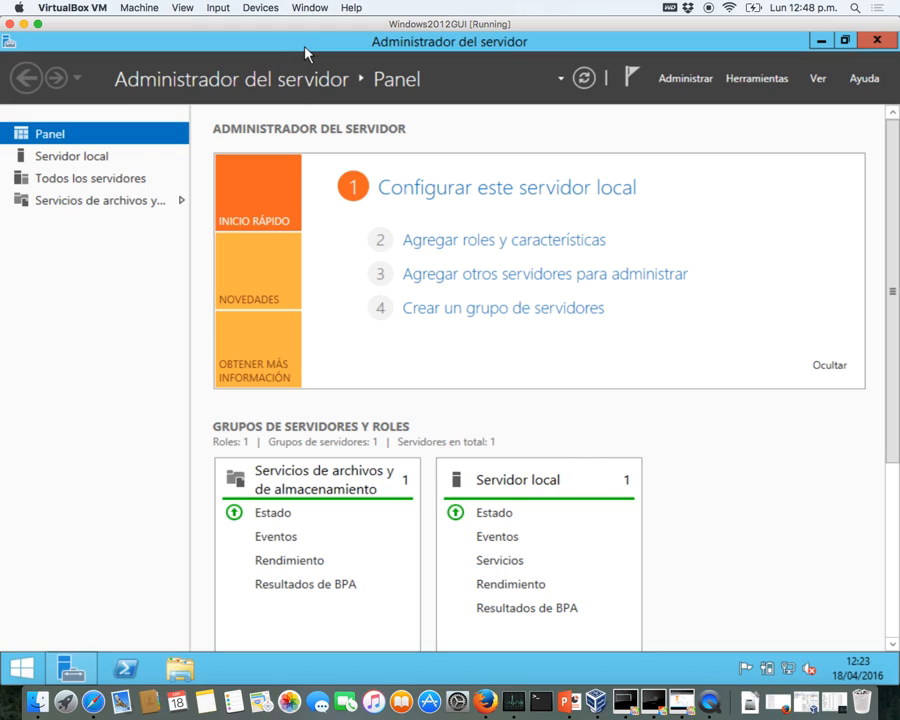
{"action": "left_click", "coordinate": [271, 8]}
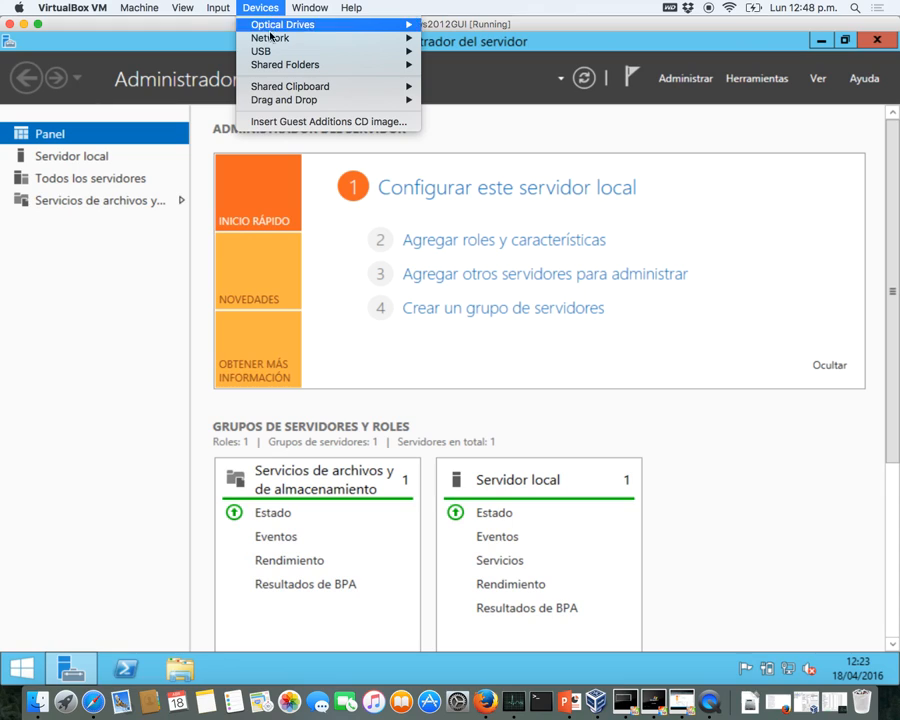
{"action": "mouse_move", "coordinate": [269, 44]}
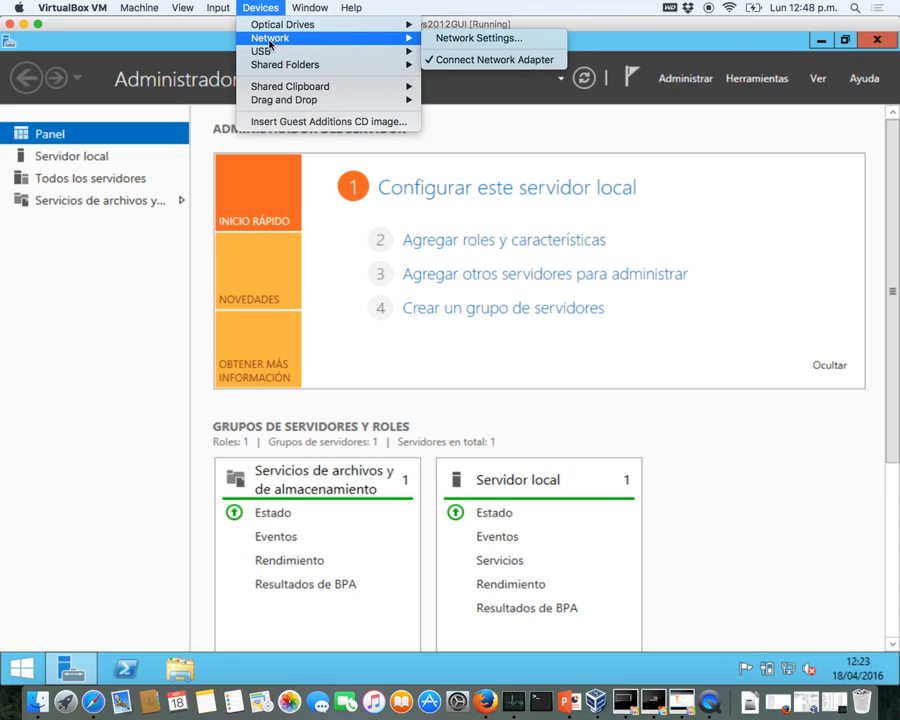
{"action": "left_click", "coordinate": [472, 40]}
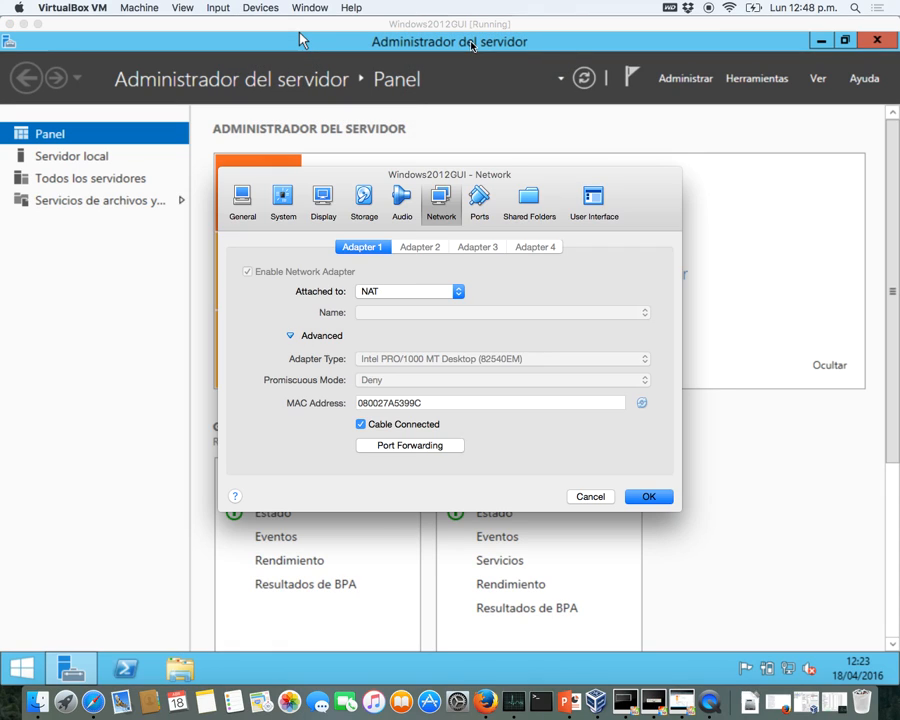
{"action": "left_click", "coordinate": [414, 291]}
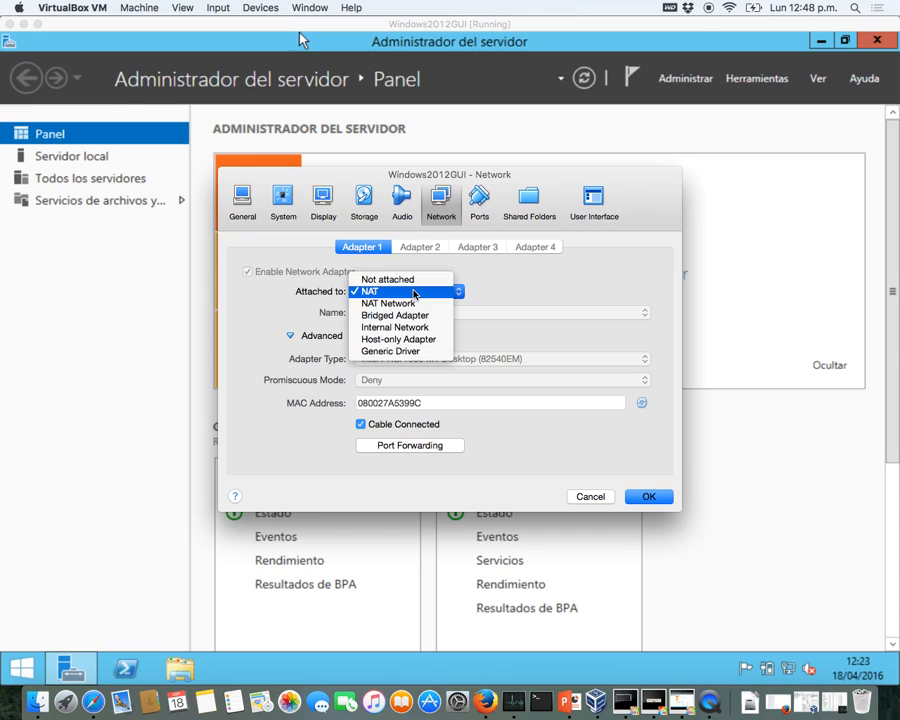
{"action": "left_click", "coordinate": [412, 341]}
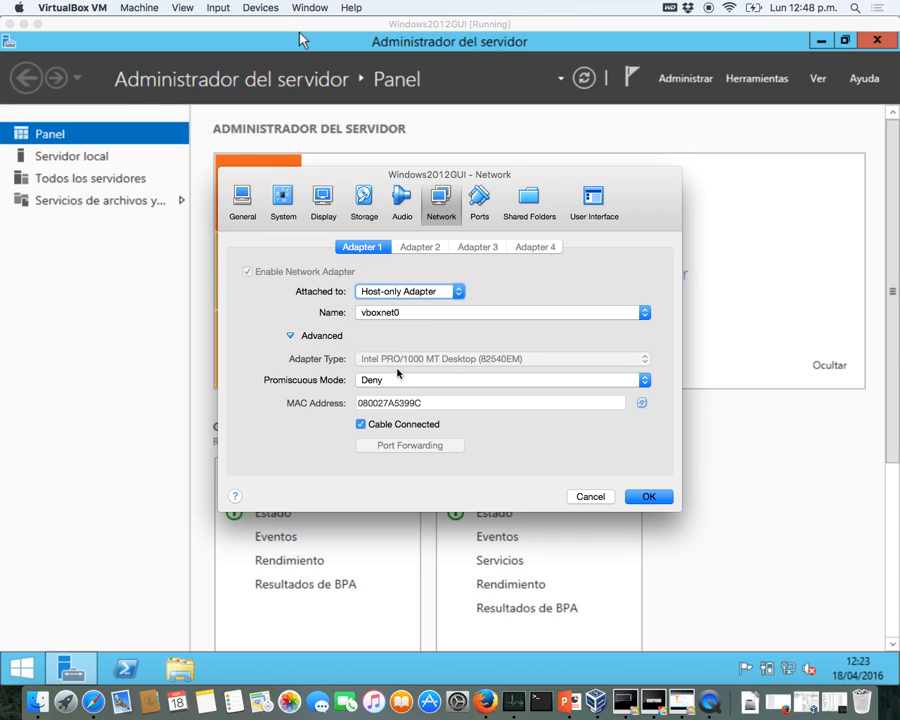
{"action": "left_click", "coordinate": [396, 380]}
{"action": "left_click", "coordinate": [391, 404]}
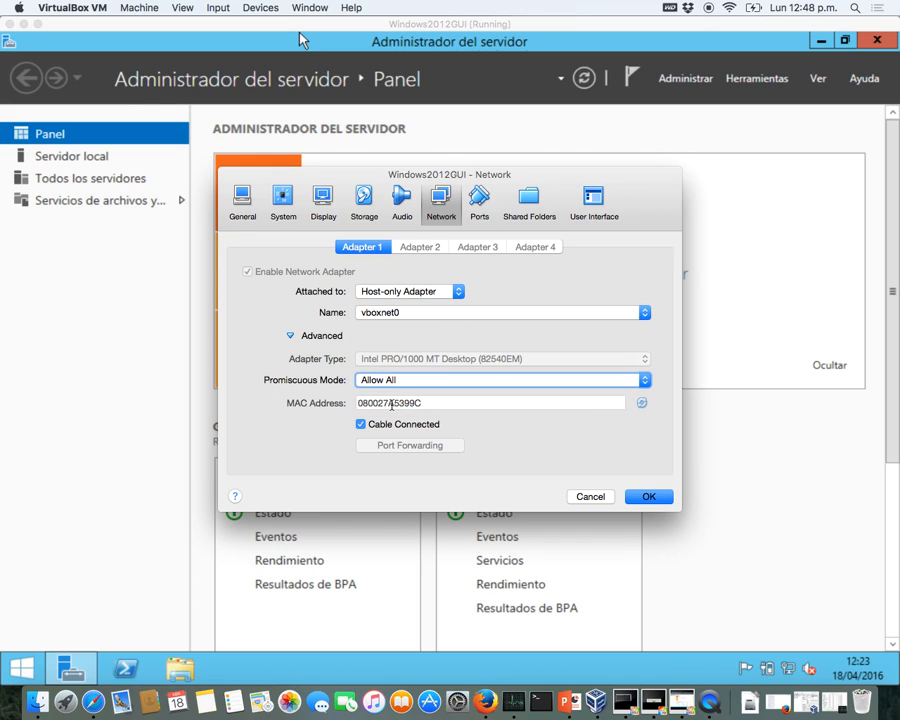
{"action": "left_click", "coordinate": [644, 313]}
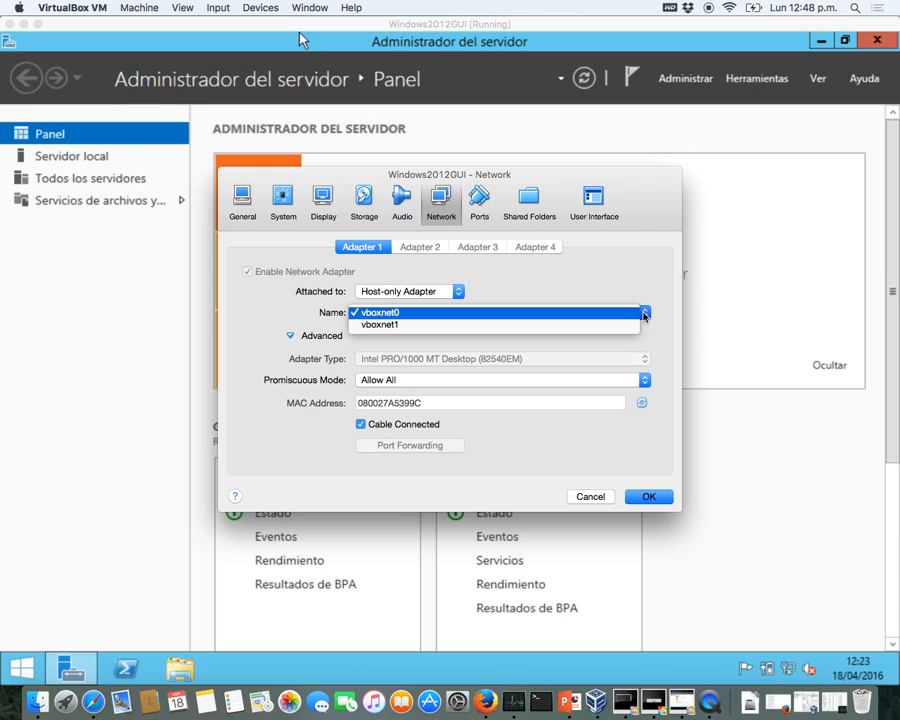
{"action": "left_click", "coordinate": [398, 326]}
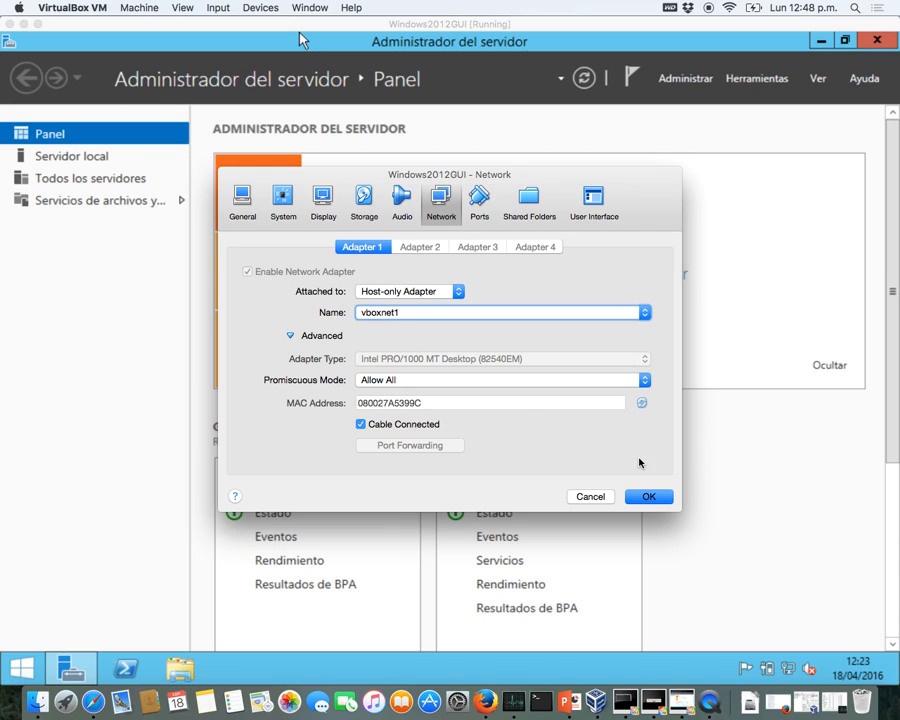
{"action": "left_click", "coordinate": [652, 497]}
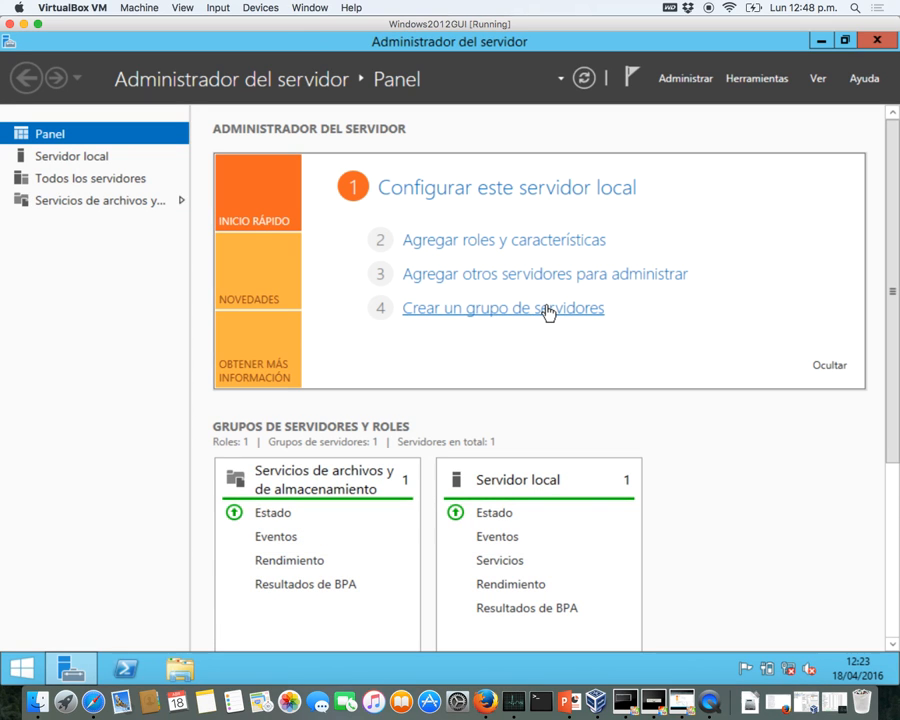
- Bring the WindowsServer2012Core window forward and open its network adapter settings
{"action": "key", "text": "ctrl+Up"}
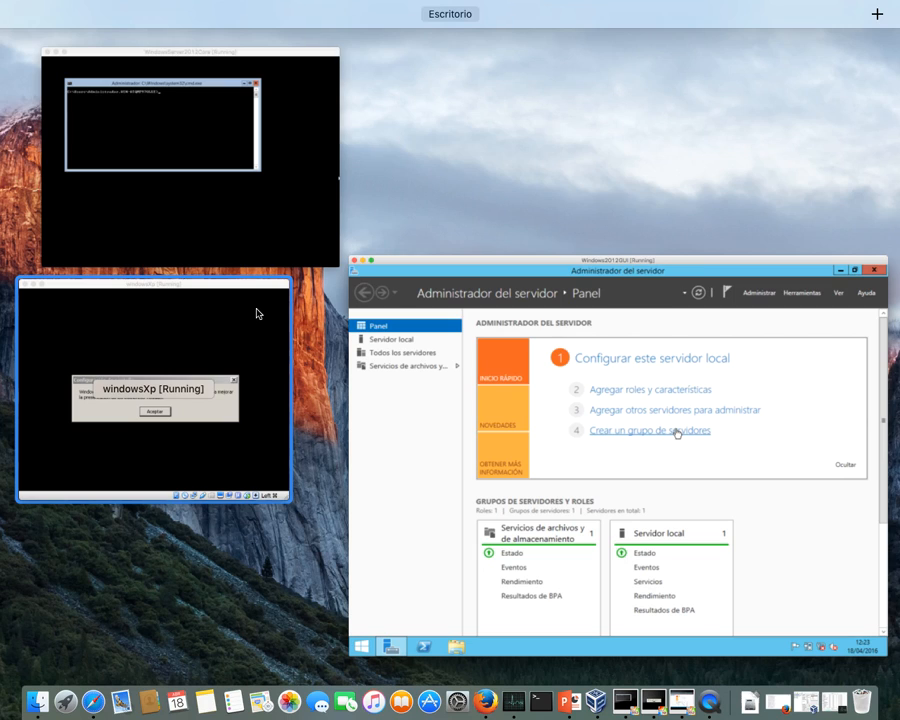
{"action": "left_click", "coordinate": [294, 209]}
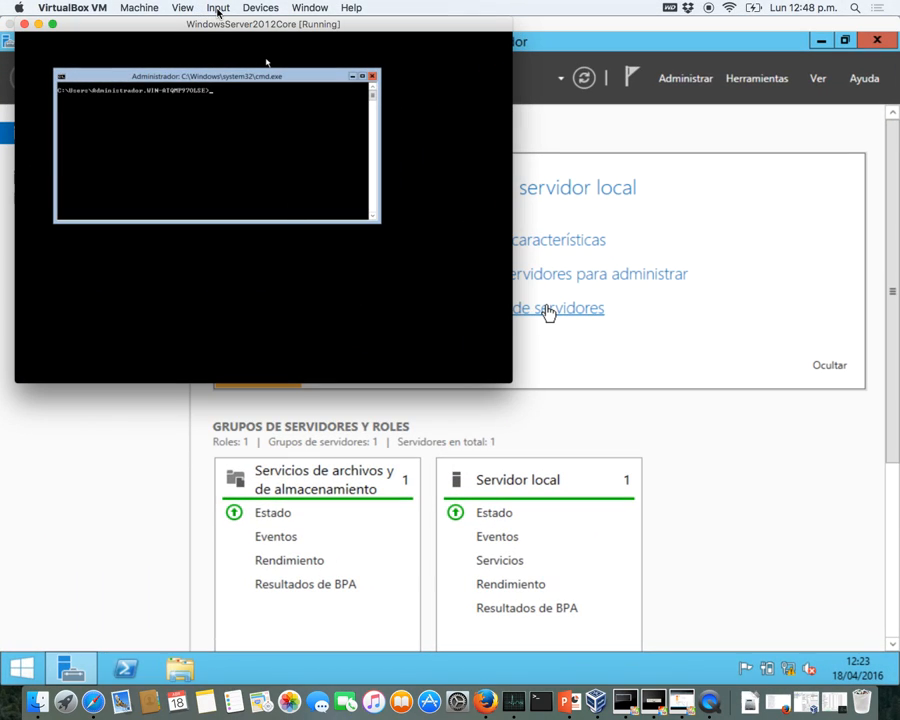
{"action": "left_click", "coordinate": [139, 8]}
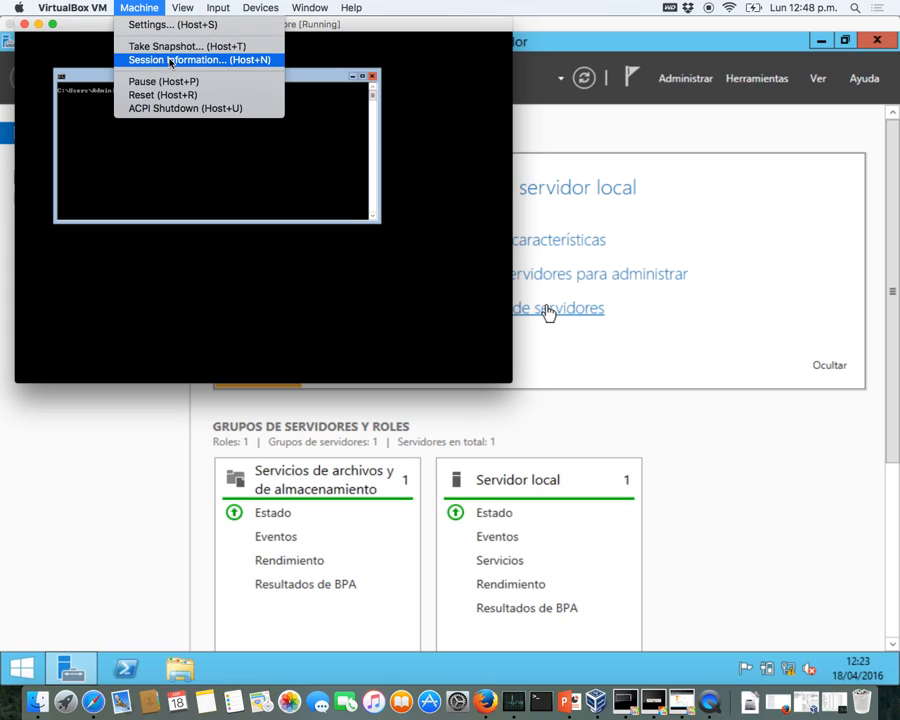
{"action": "mouse_move", "coordinate": [262, 8]}
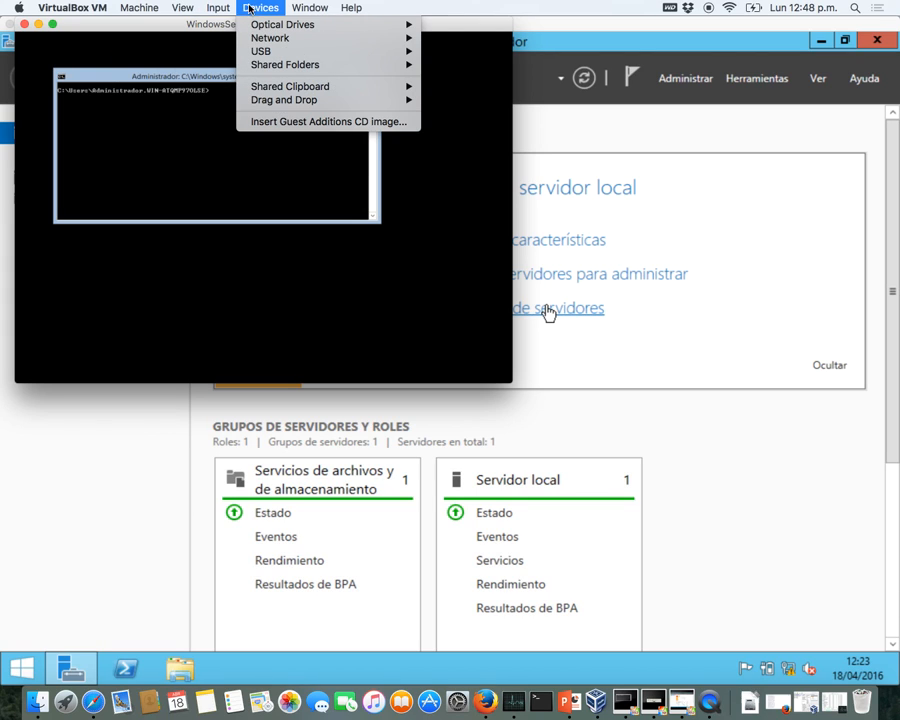
{"action": "mouse_move", "coordinate": [279, 51]}
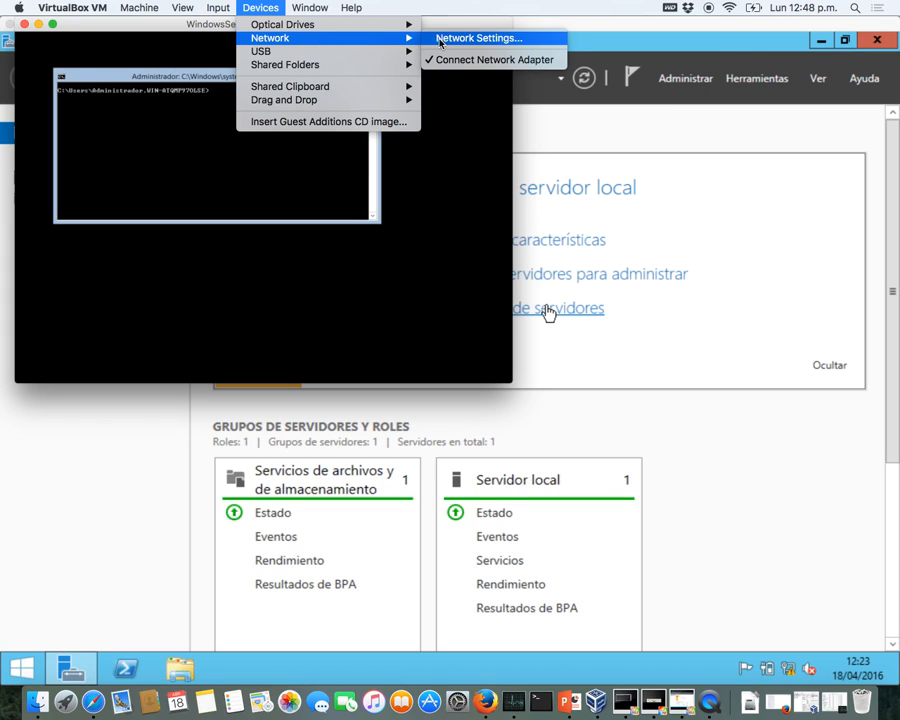
{"action": "left_click", "coordinate": [440, 42]}
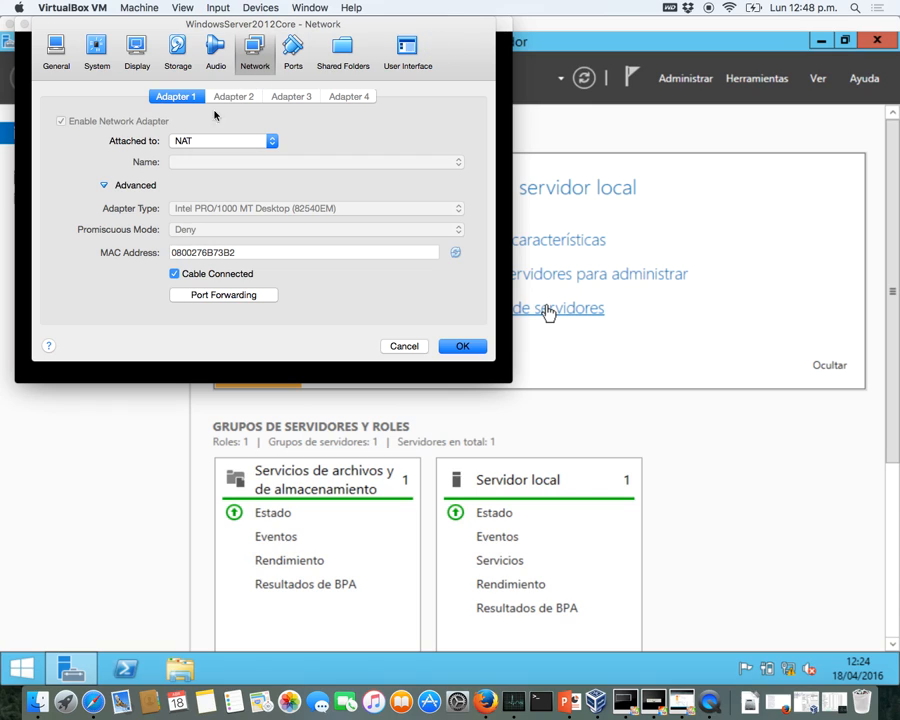
- Set the Core machine's Adapter 1 to Host-only vboxnet1 with promiscuous mode Allow All, and save
{"action": "left_click", "coordinate": [250, 142]}
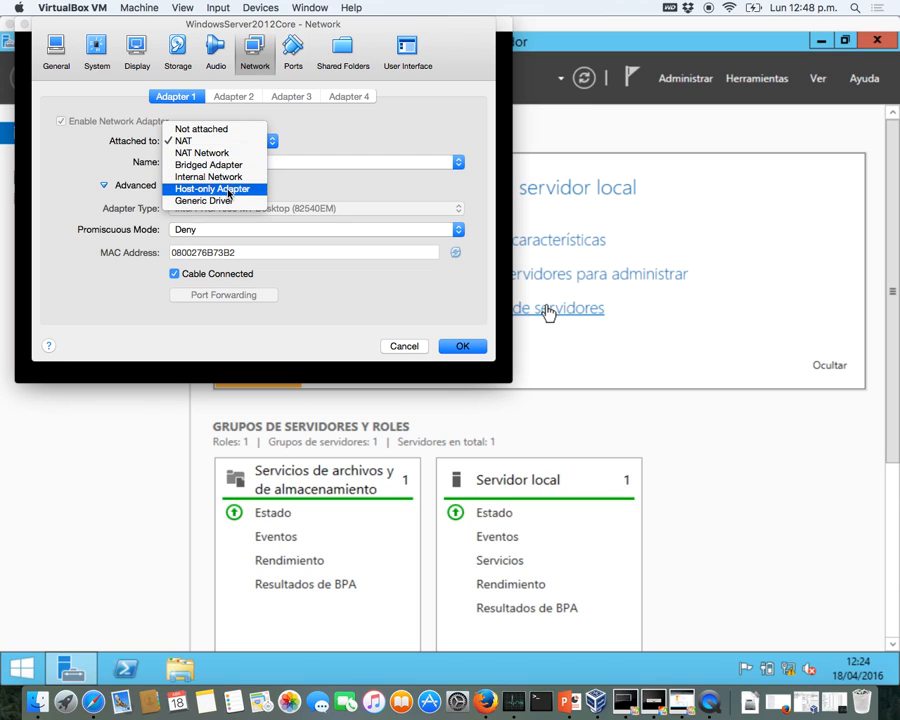
{"action": "left_click", "coordinate": [232, 188]}
{"action": "left_click", "coordinate": [252, 170]}
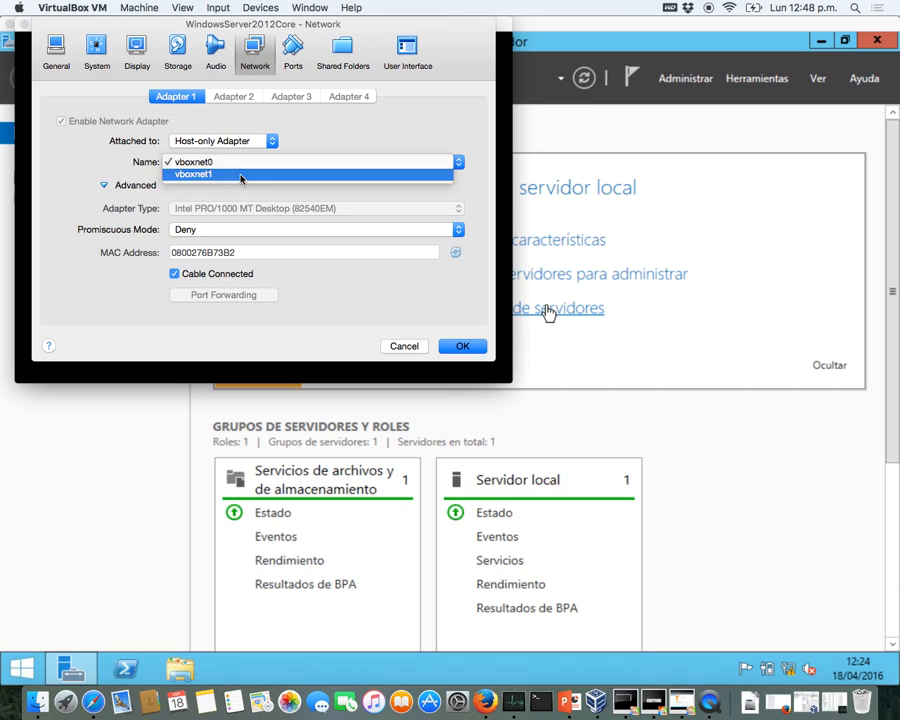
{"action": "left_click", "coordinate": [239, 181]}
{"action": "left_click", "coordinate": [207, 231]}
{"action": "left_click", "coordinate": [201, 253]}
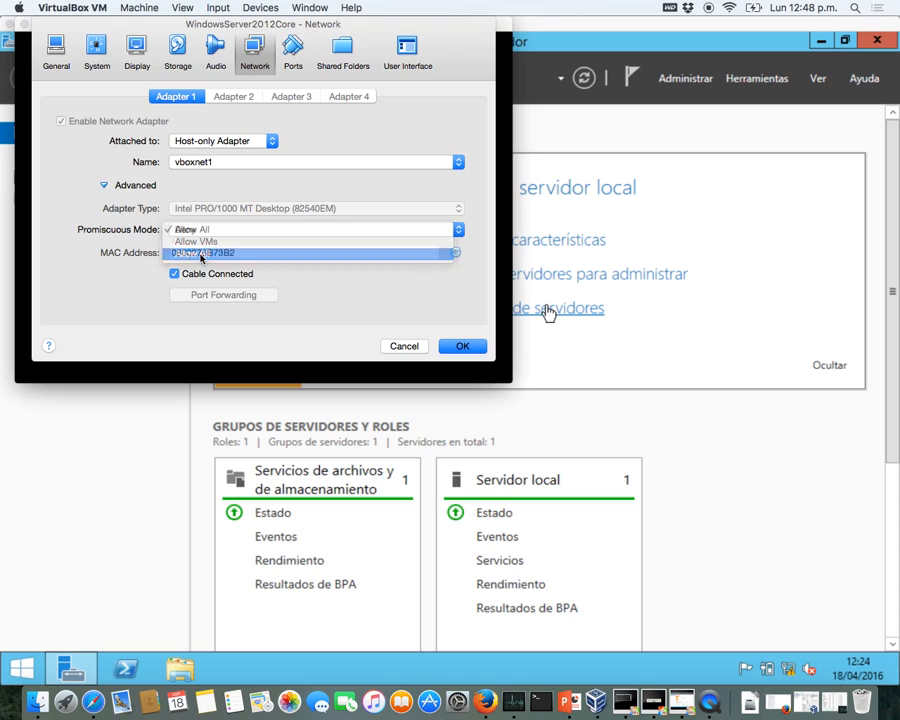
{"action": "left_click", "coordinate": [461, 347]}
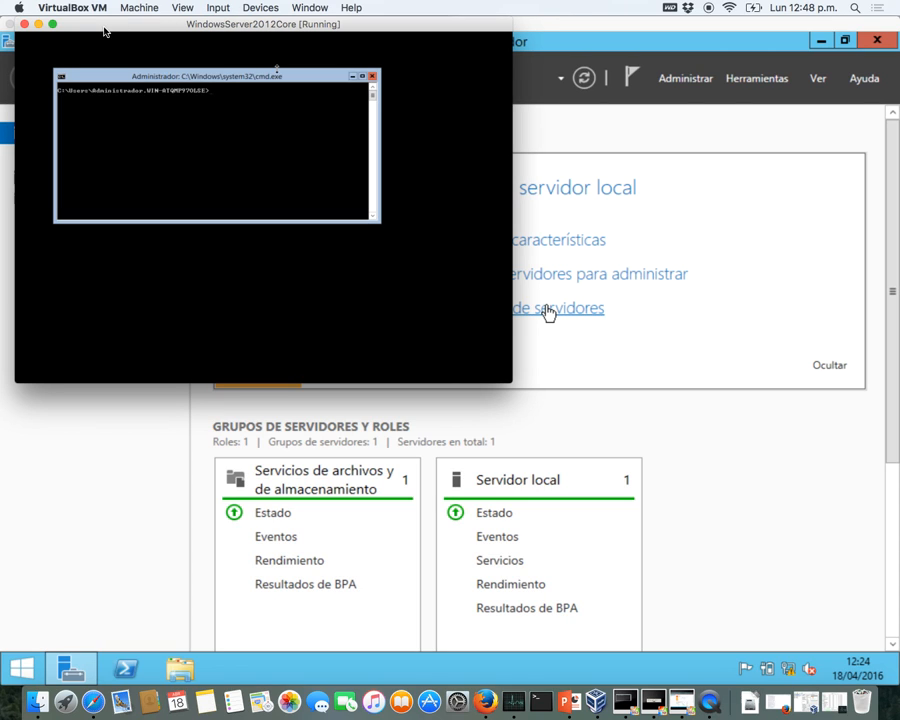
- Bring the windowsXp window forward, accept the new screen resolution, and open its network settings
{"action": "key", "text": "ctrl+Up"}
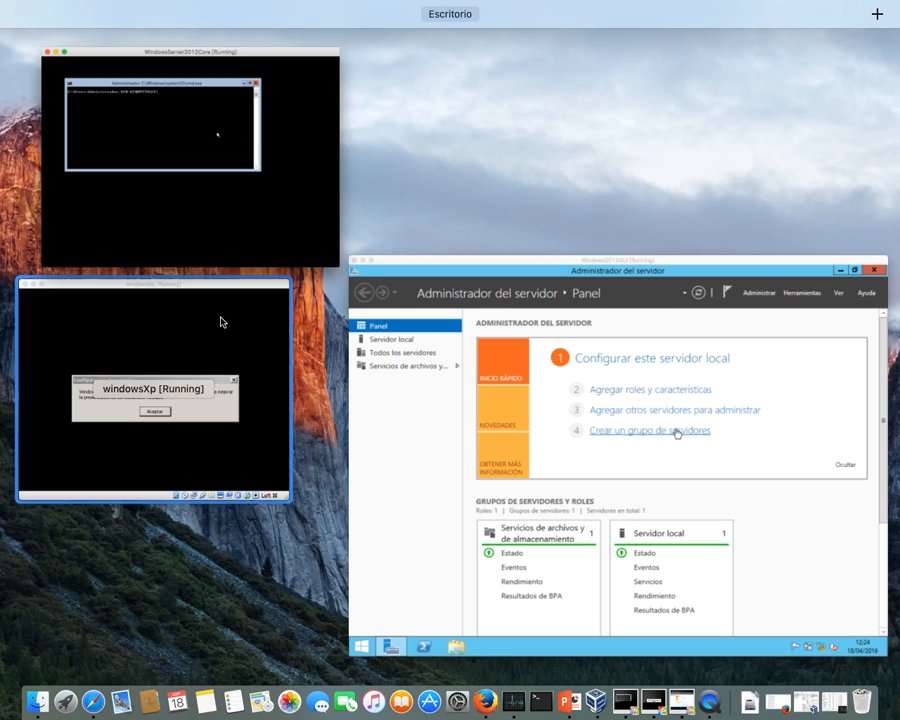
{"action": "left_click", "coordinate": [221, 322]}
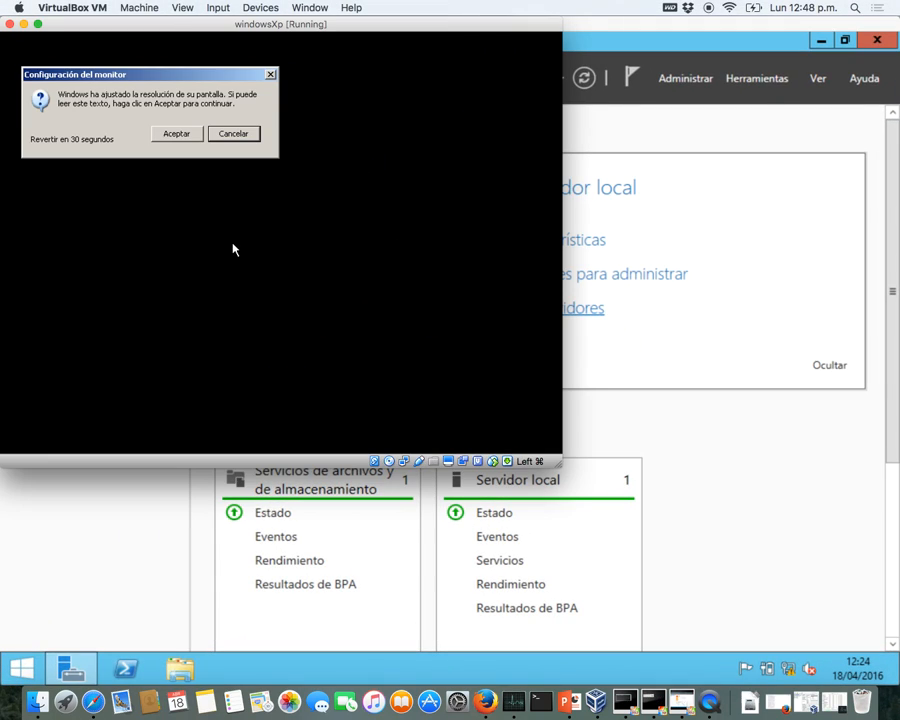
{"action": "left_click", "coordinate": [177, 133]}
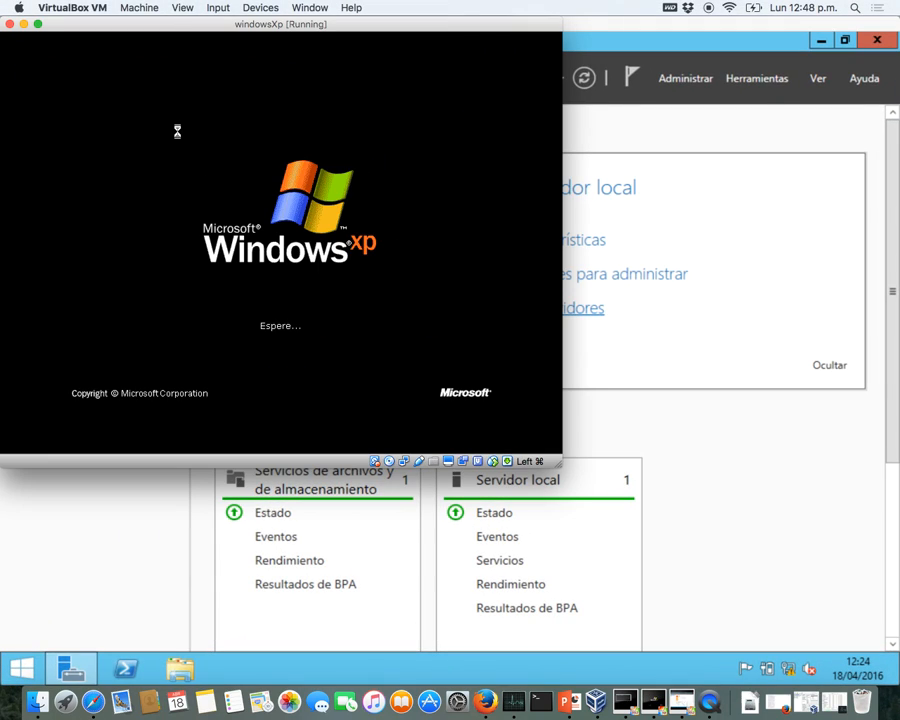
{"action": "left_click", "coordinate": [256, 7]}
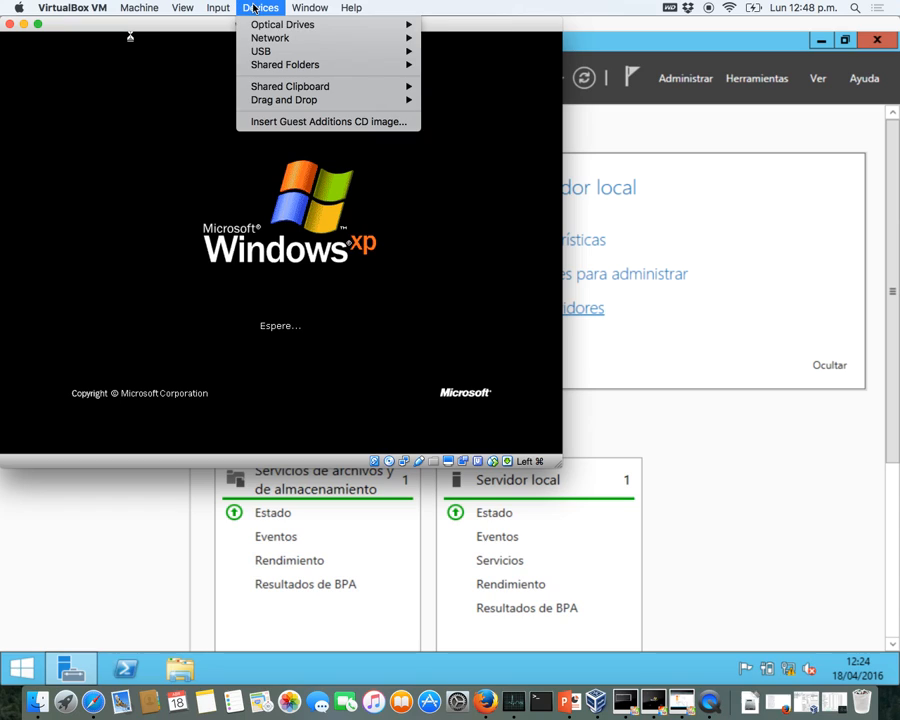
{"action": "mouse_move", "coordinate": [300, 38]}
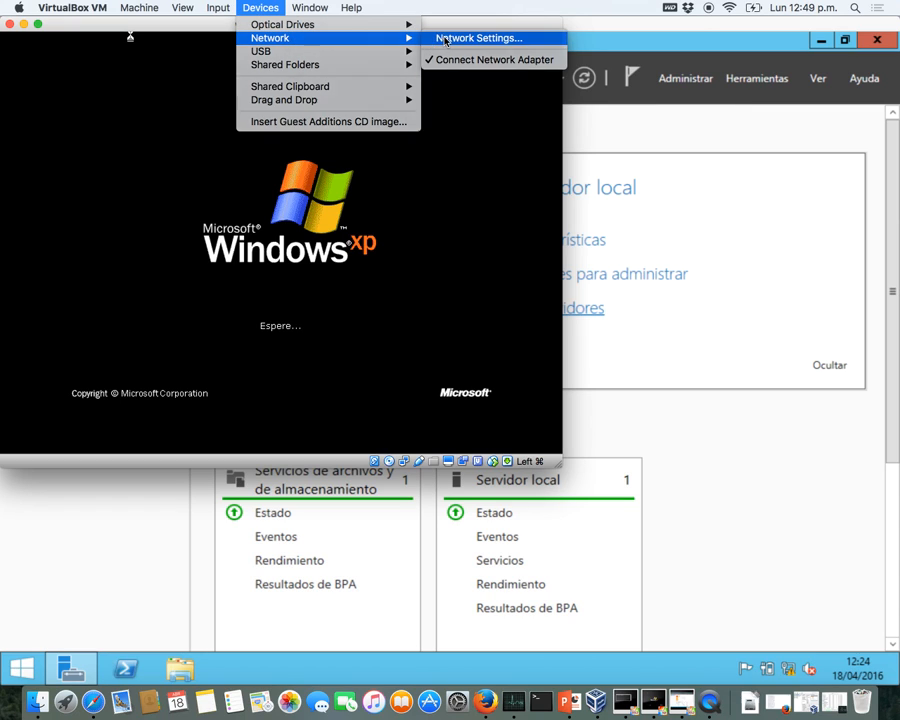
{"action": "left_click", "coordinate": [445, 40]}
- Set windowsXp's Adapter 1 to Host-only vboxnet1 with promiscuous mode Allow All, and save
{"action": "left_click", "coordinate": [240, 183]}
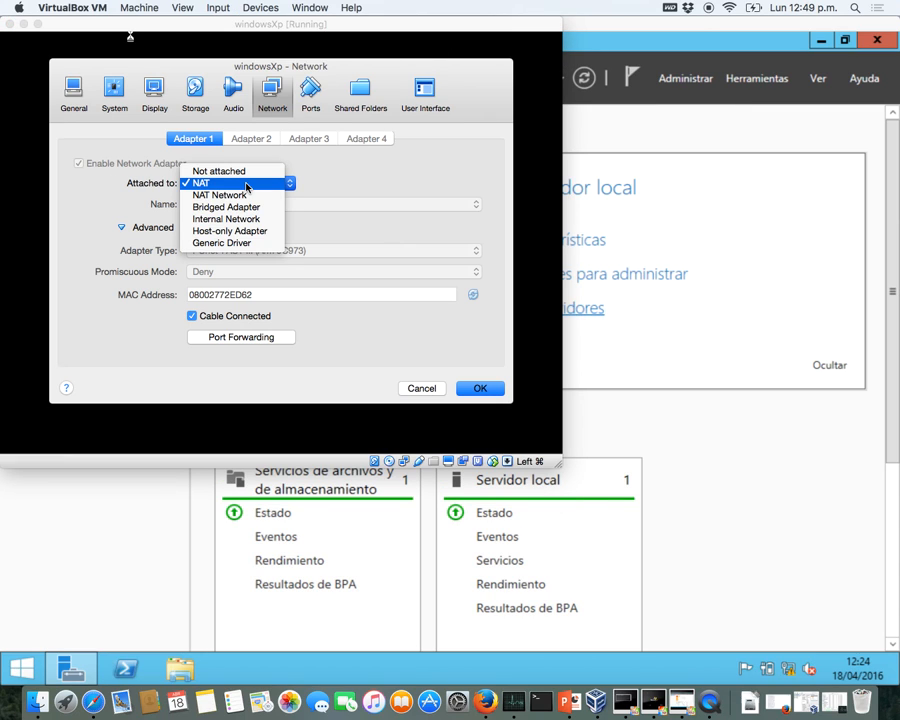
{"action": "left_click", "coordinate": [247, 231]}
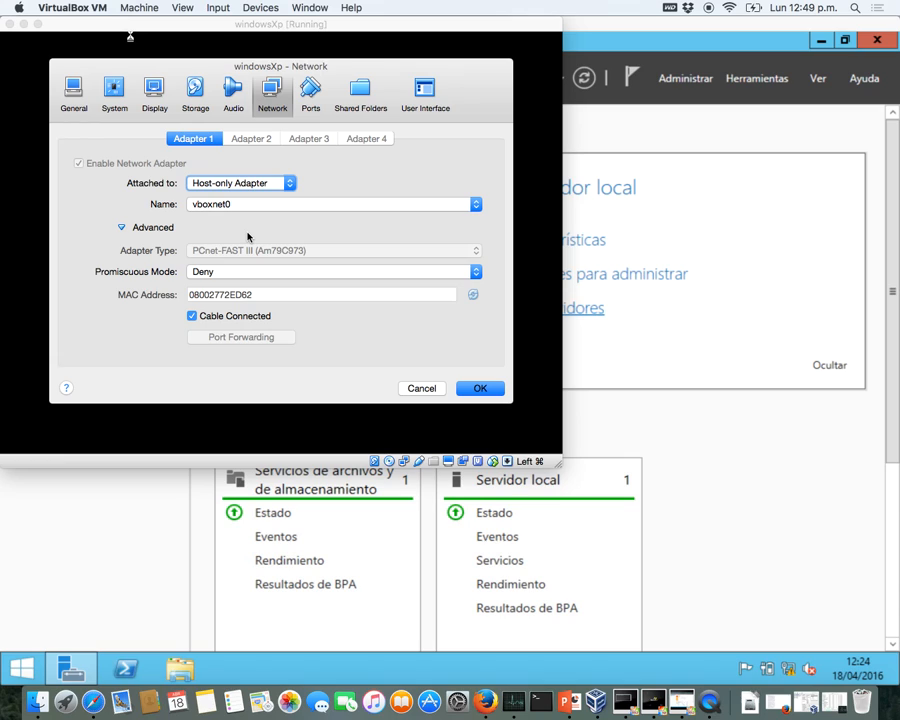
{"action": "left_click", "coordinate": [267, 204]}
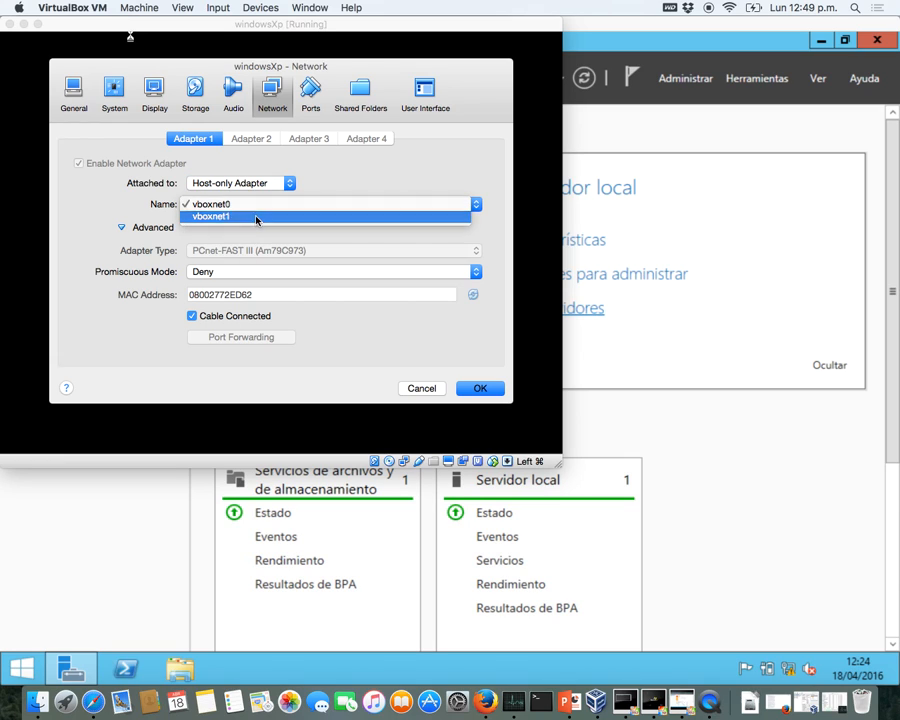
{"action": "left_click", "coordinate": [256, 218]}
{"action": "left_click", "coordinate": [218, 274]}
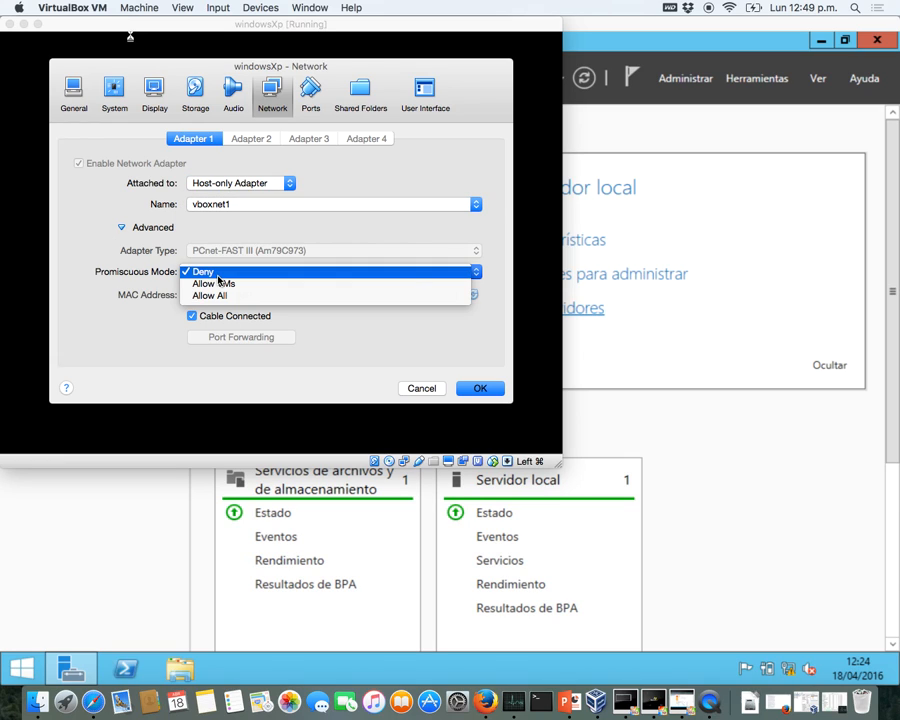
{"action": "left_click", "coordinate": [211, 296]}
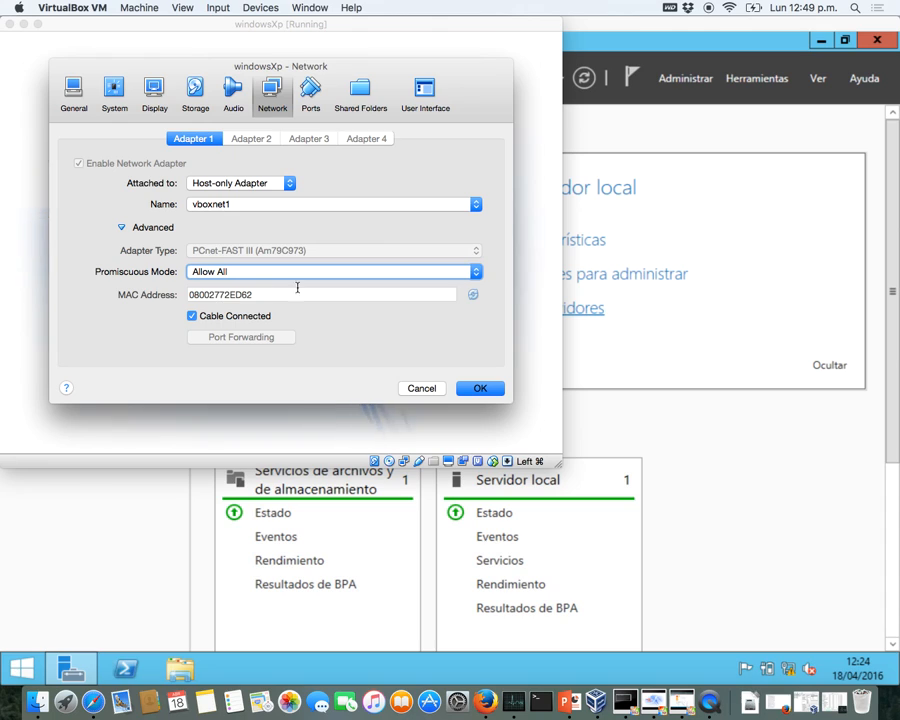
{"action": "left_click", "coordinate": [482, 392]}
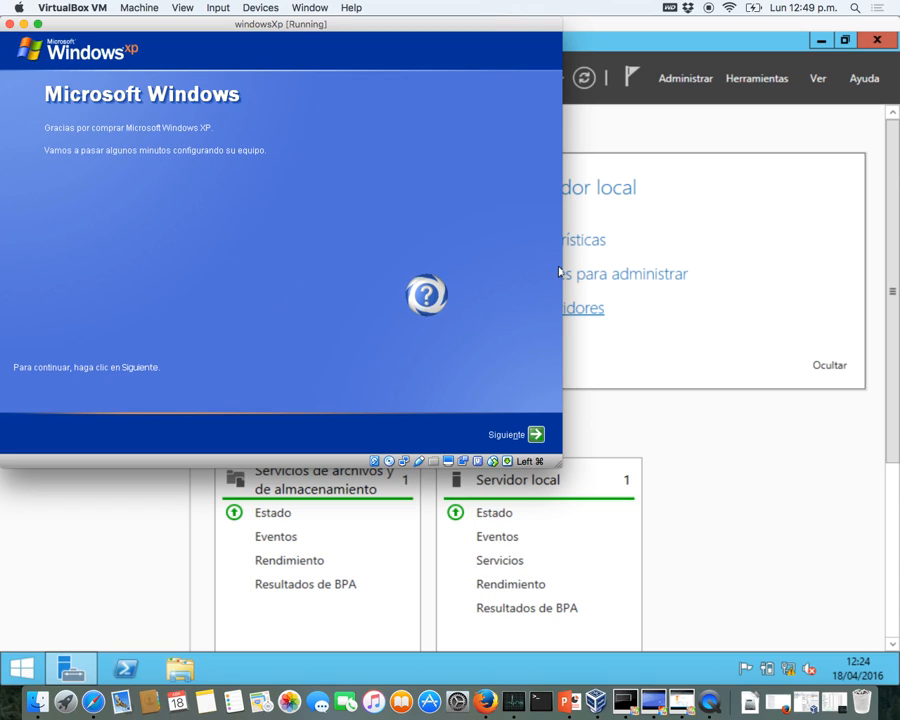
- Dismiss the repeated IP-conflict errors and toggle the XP VM's network cable connection
{"action": "left_click", "coordinate": [535, 434]}
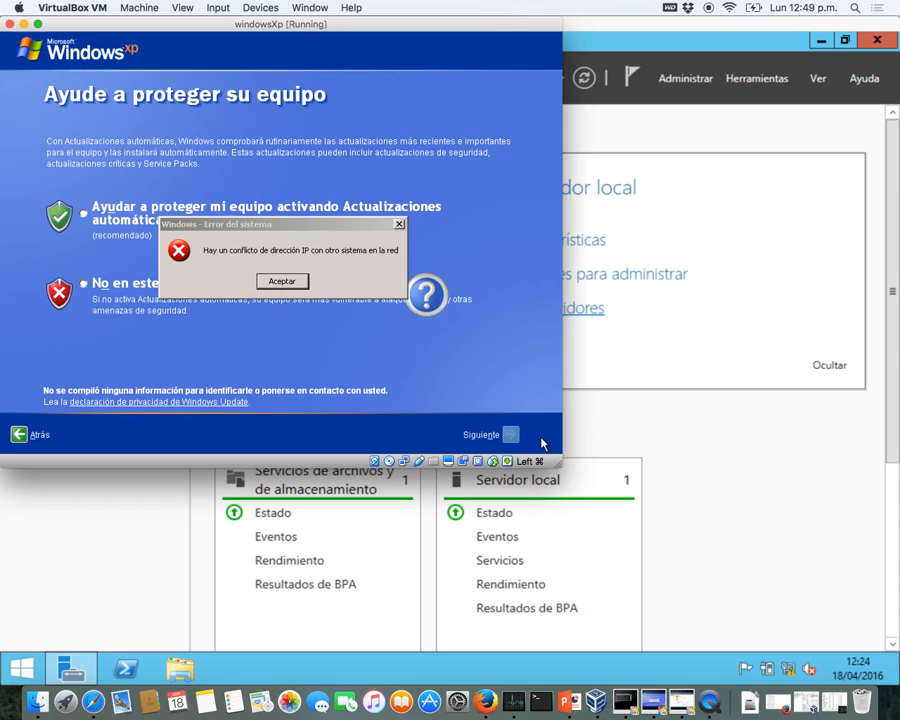
{"action": "left_click", "coordinate": [281, 288]}
{"action": "left_click", "coordinate": [281, 288]}
{"action": "left_click", "coordinate": [84, 213]}
{"action": "left_click", "coordinate": [298, 281]}
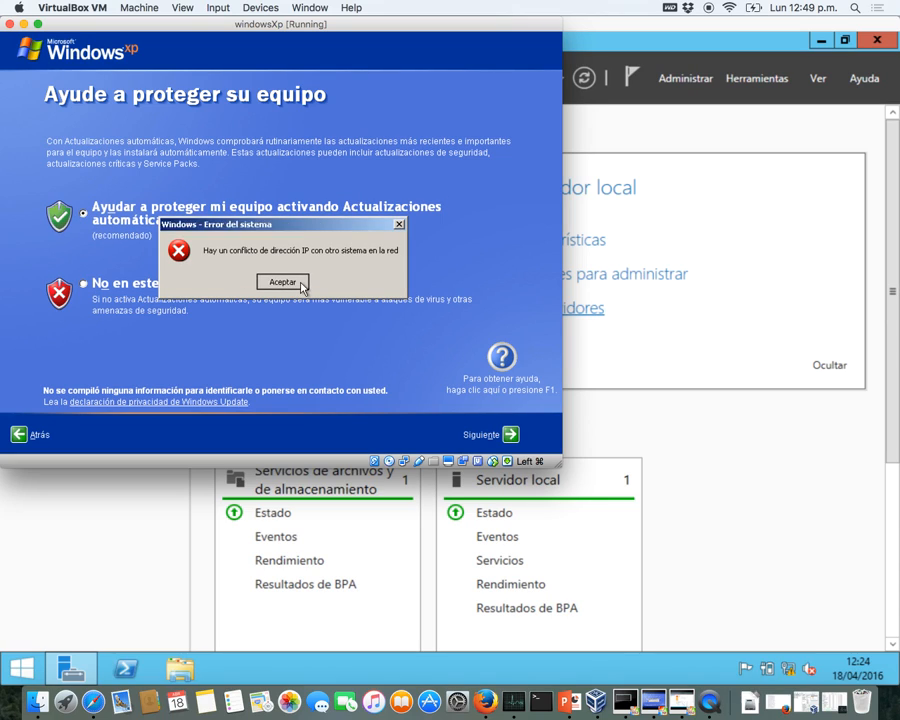
{"action": "left_click", "coordinate": [400, 224]}
{"action": "left_click", "coordinate": [400, 224]}
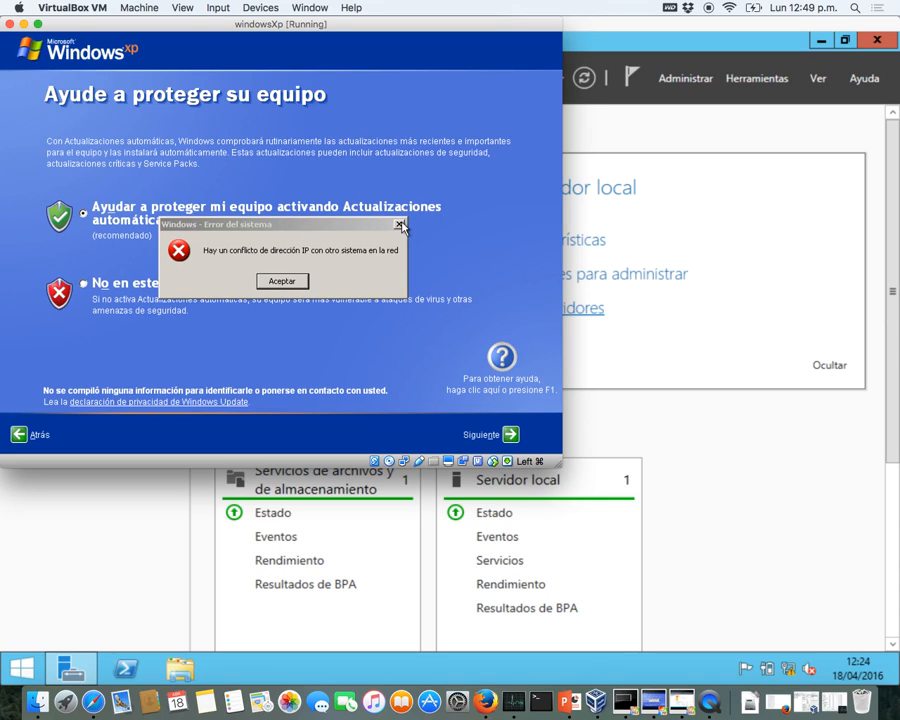
{"action": "left_click", "coordinate": [400, 224]}
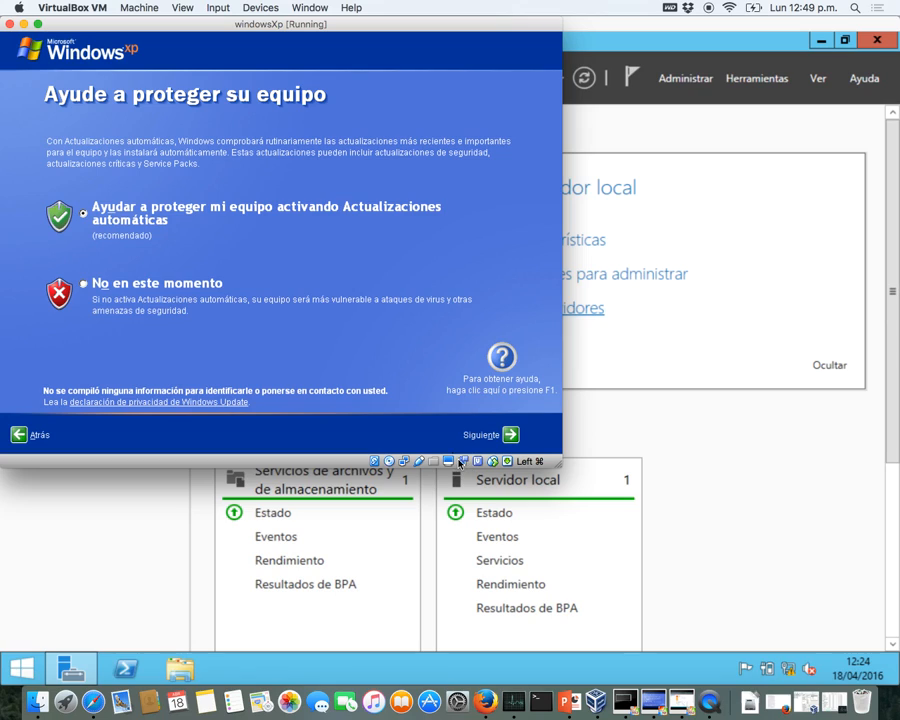
{"action": "left_click", "coordinate": [403, 461]}
{"action": "left_click", "coordinate": [410, 486]}
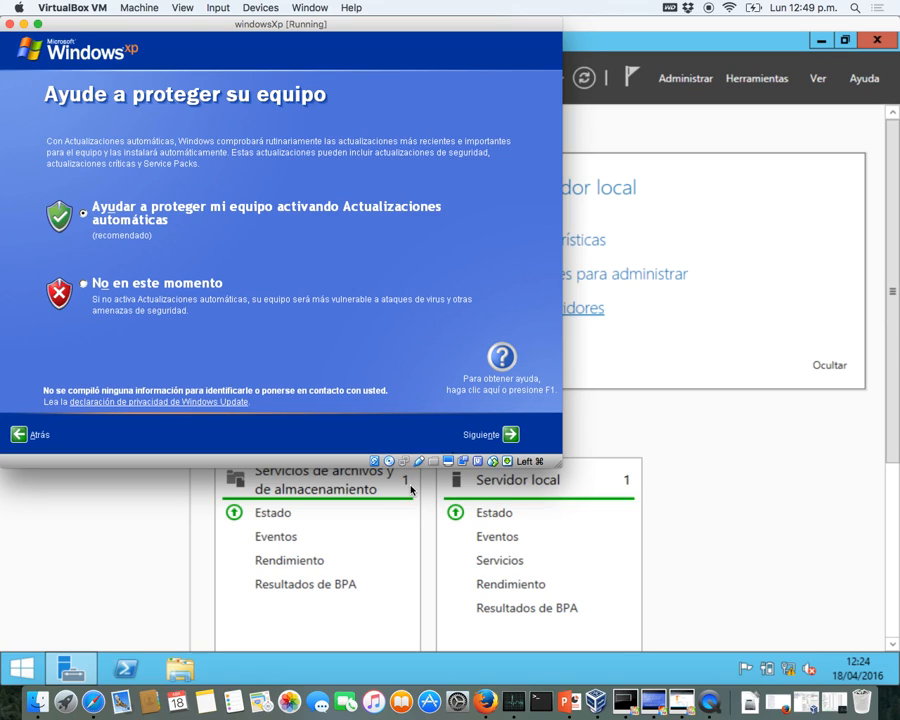
- Finish XP setup skipping the internet check, declining registration, adding a user, then minimize the VM
{"action": "left_click", "coordinate": [515, 434]}
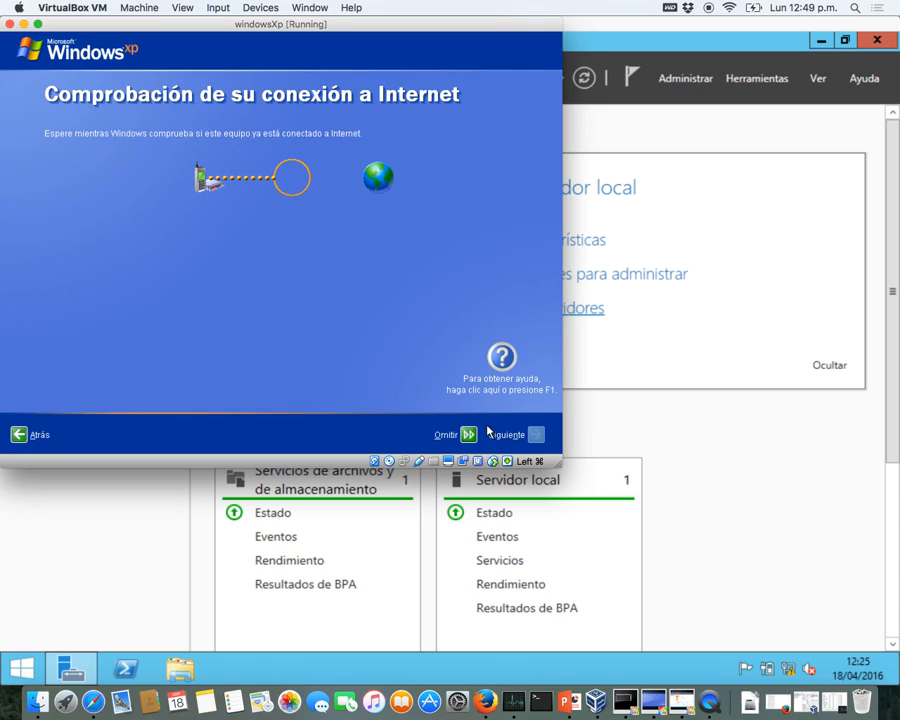
{"action": "left_click", "coordinate": [467, 435]}
{"action": "left_click", "coordinate": [150, 195]}
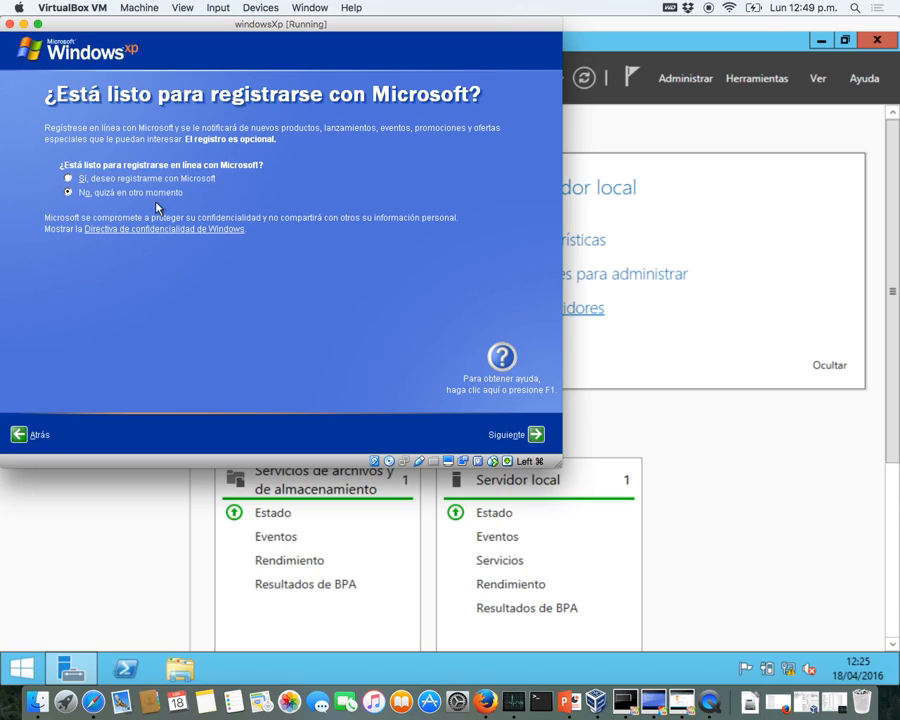
{"action": "left_click", "coordinate": [537, 435]}
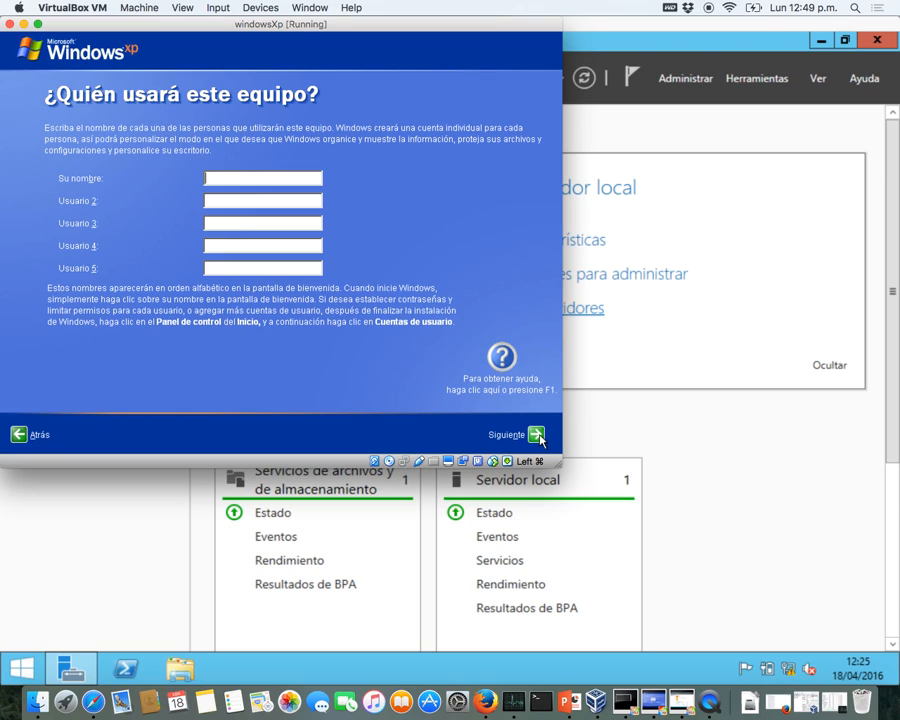
{"action": "type", "text": "user"}
{"action": "left_click", "coordinate": [538, 436]}
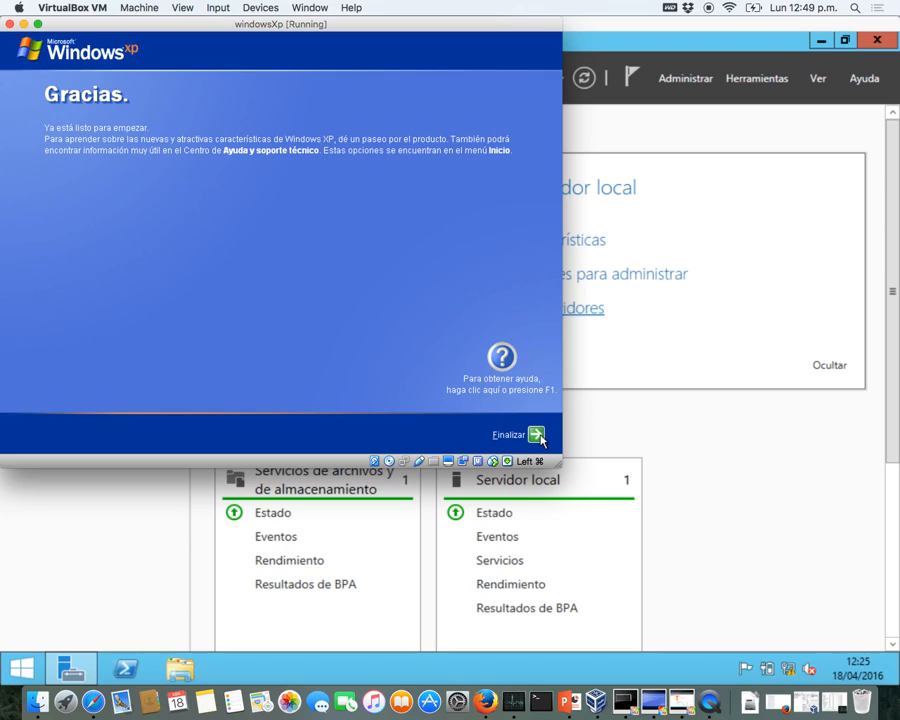
{"action": "left_click", "coordinate": [538, 436]}
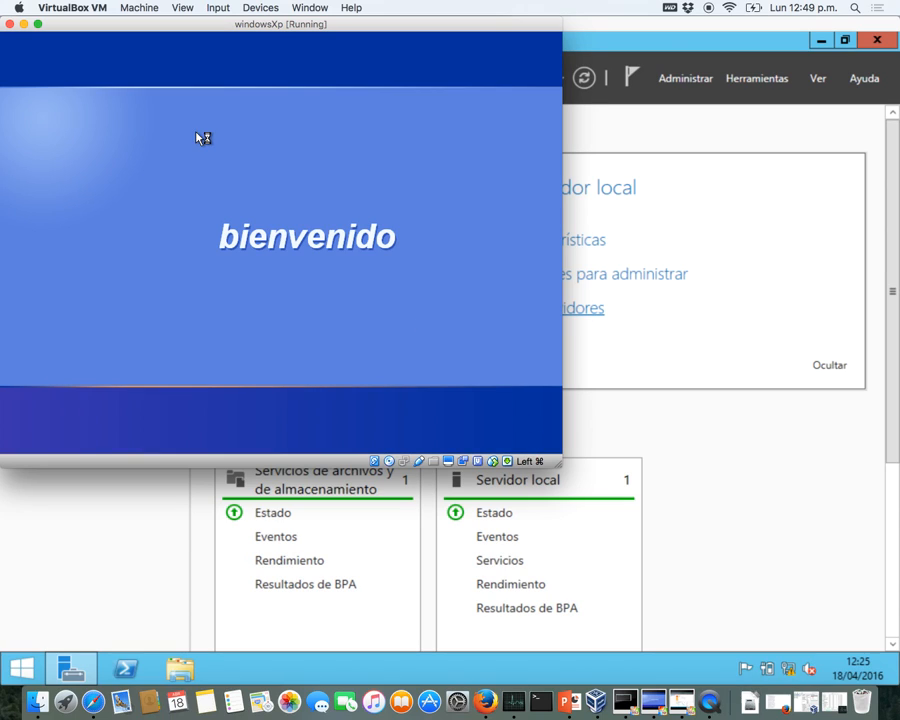
{"action": "left_click", "coordinate": [24, 24]}
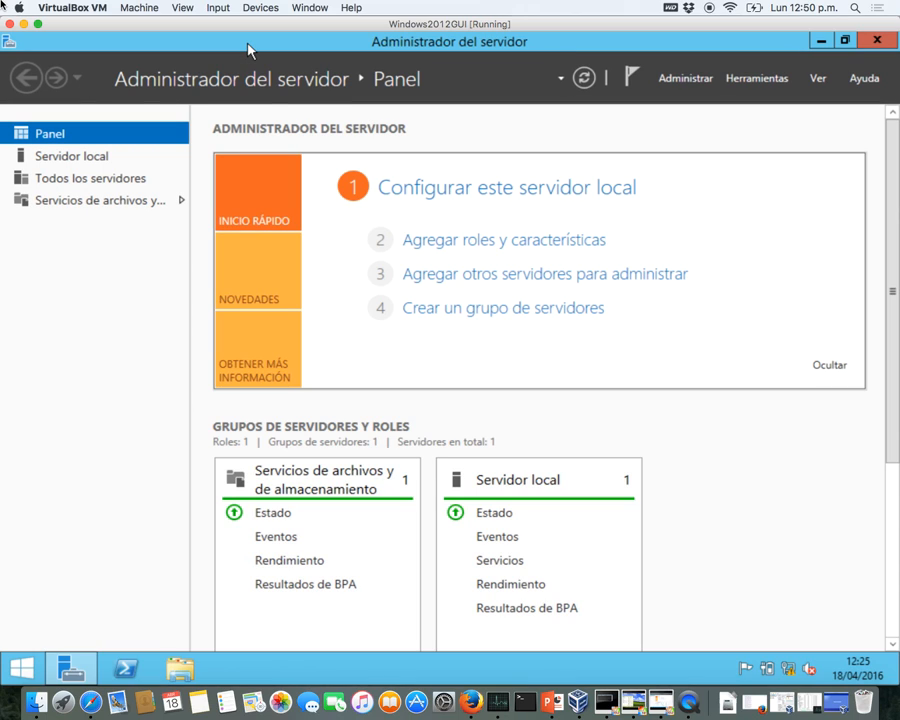
- Verify vboxnet1 uses 192.168.57.1 / 255.255.255.0 in Preferences, save, and show the guest's networks
{"action": "left_click", "coordinate": [77, 8]}
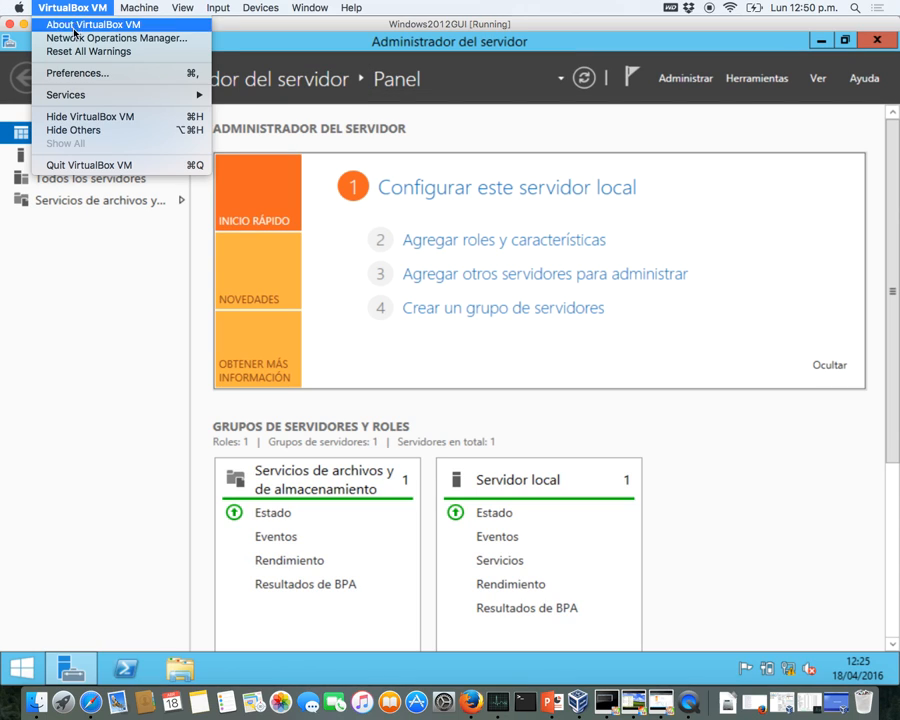
{"action": "left_click", "coordinate": [80, 71]}
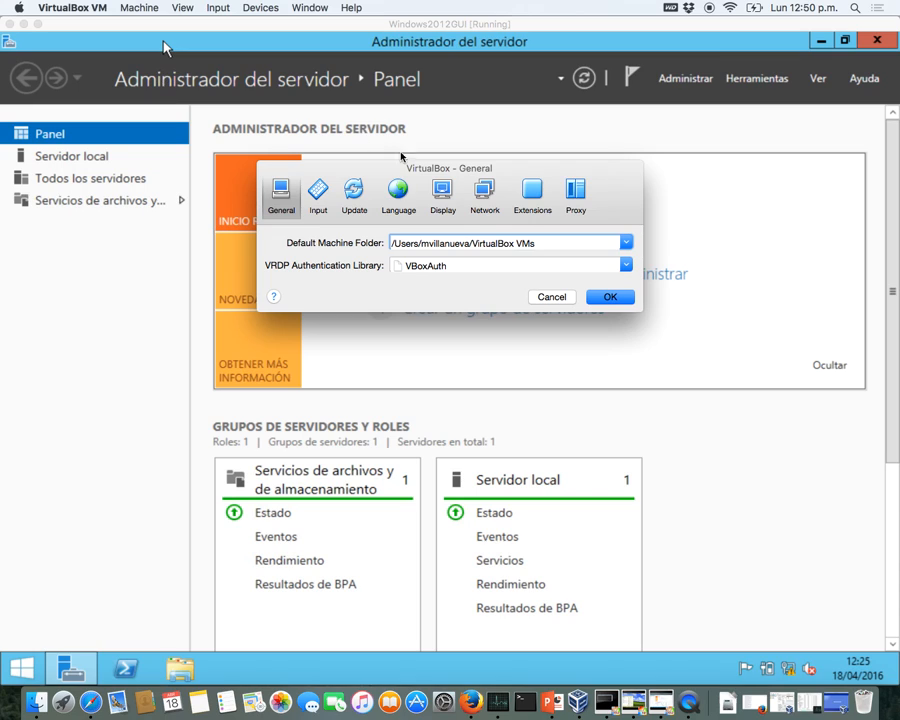
{"action": "left_click", "coordinate": [481, 194]}
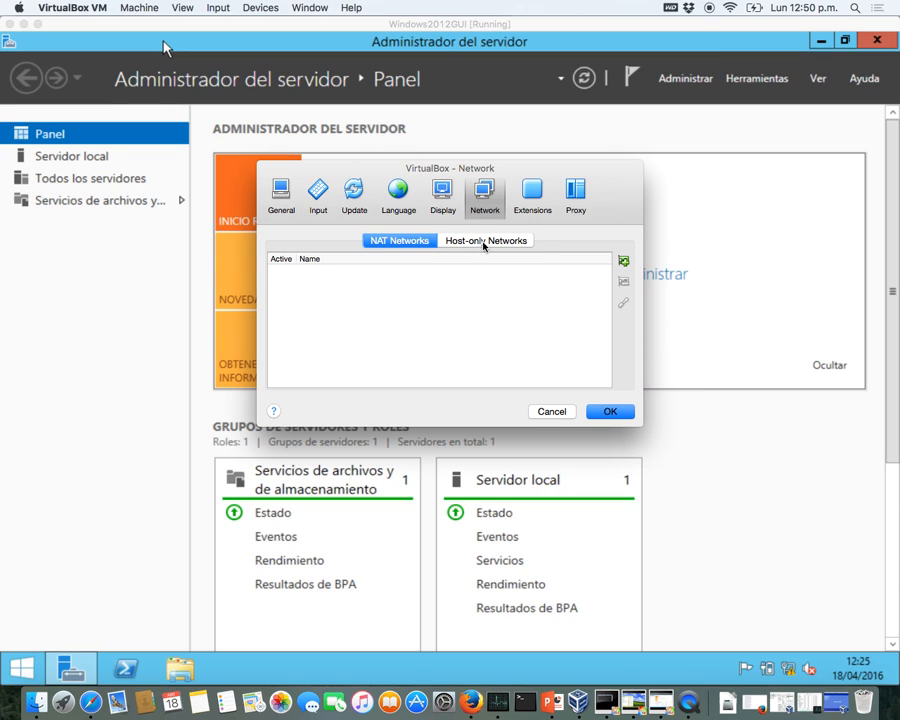
{"action": "left_click", "coordinate": [481, 240]}
{"action": "left_click", "coordinate": [301, 273]}
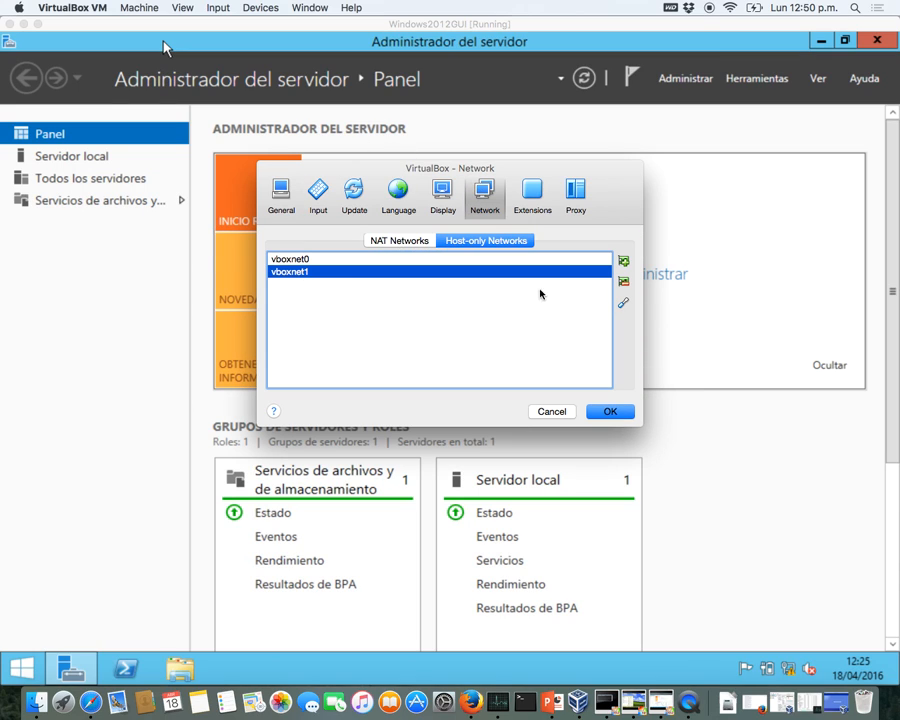
{"action": "left_click", "coordinate": [623, 302]}
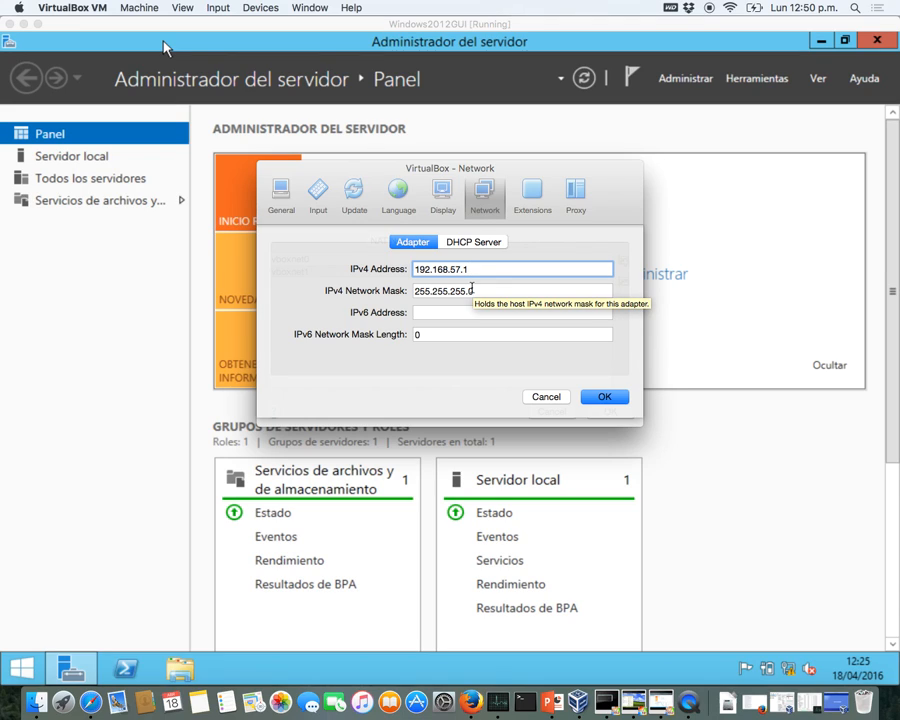
{"action": "left_click", "coordinate": [598, 396]}
{"action": "left_click", "coordinate": [608, 410]}
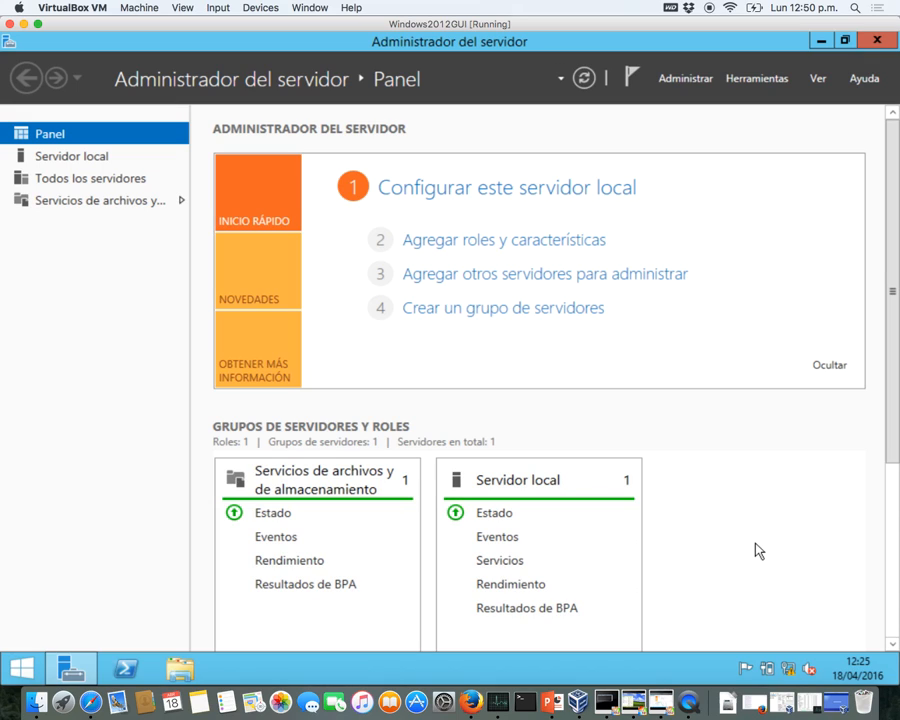
{"action": "left_click", "coordinate": [789, 670]}
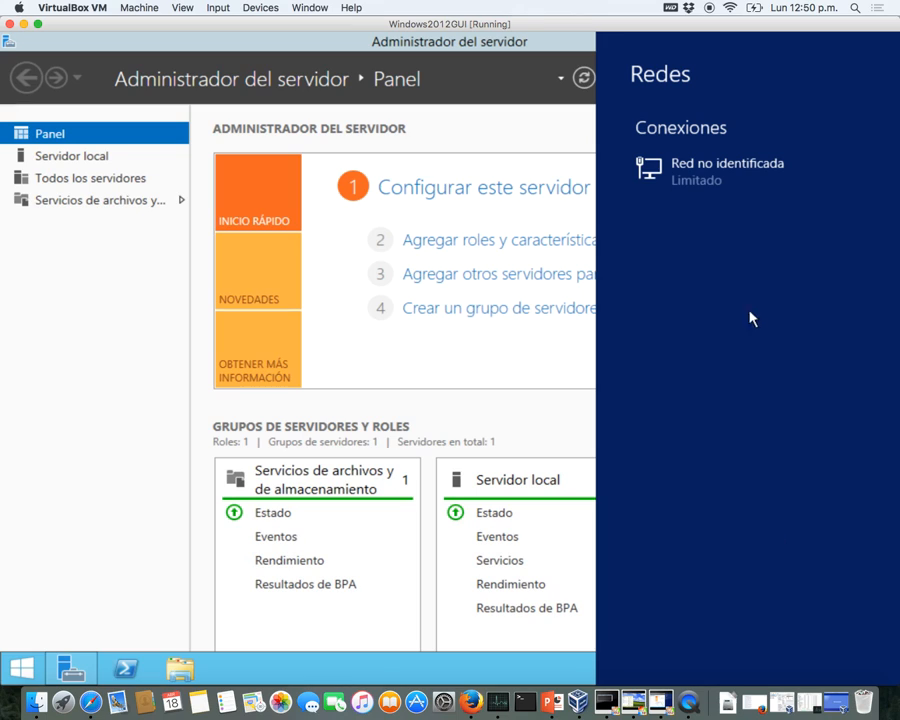
- Go from the Network and Sharing Center to the Ethernet connection's TCP/IPv4 properties
{"action": "left_click", "coordinate": [577, 427]}
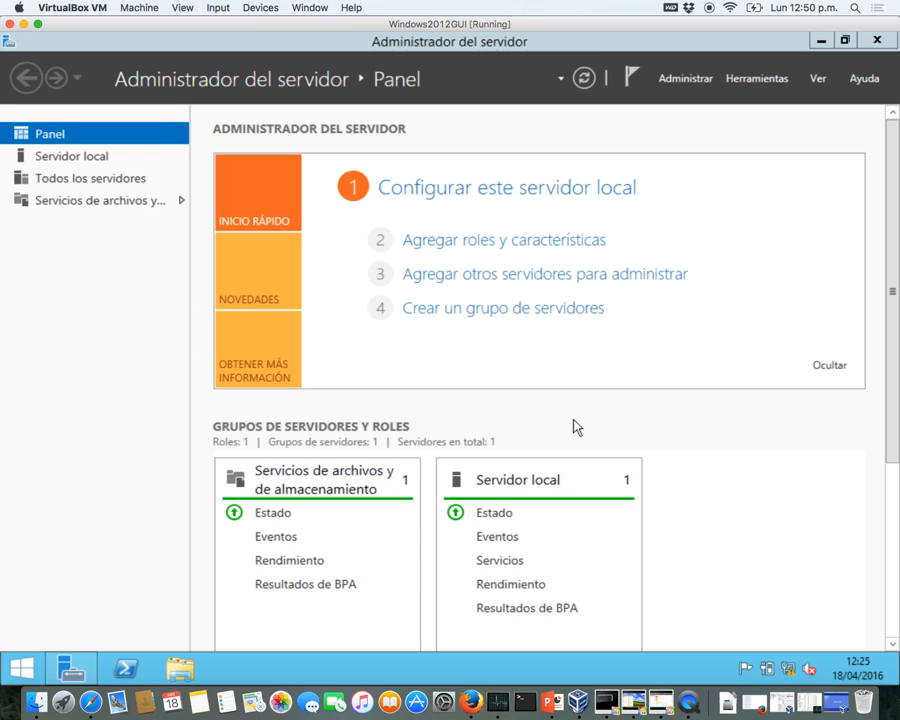
{"action": "left_click", "coordinate": [789, 671]}
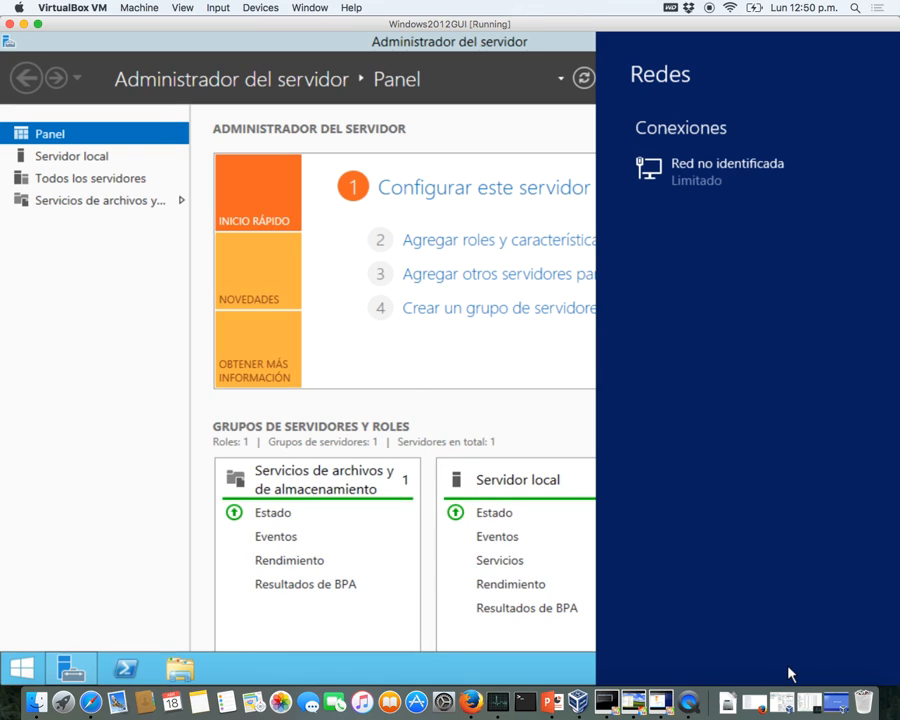
{"action": "left_click", "coordinate": [560, 520]}
{"action": "right_click", "coordinate": [789, 669]}
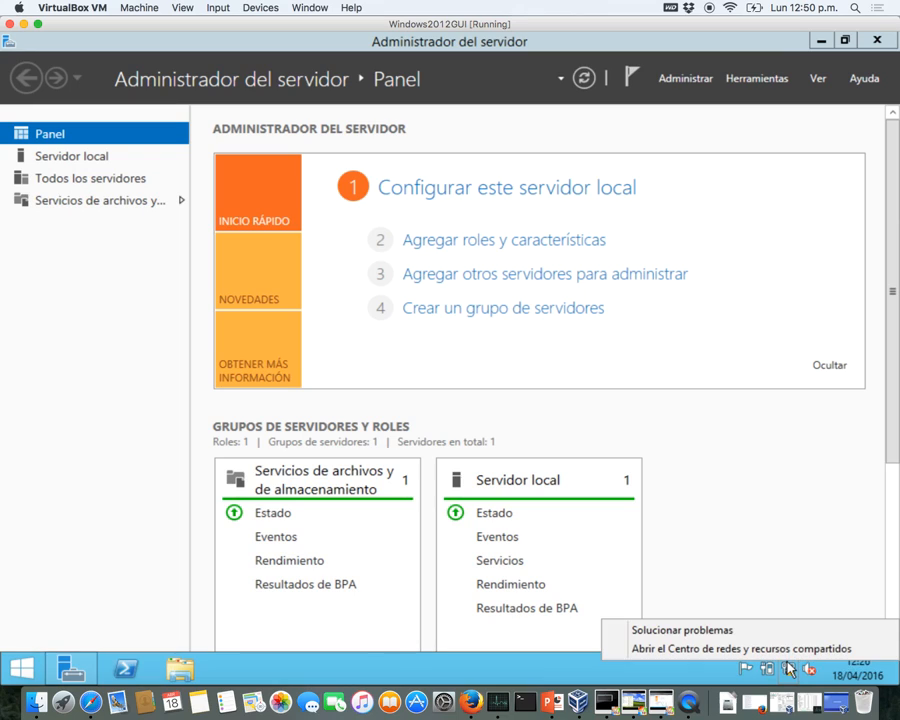
{"action": "left_click", "coordinate": [783, 648]}
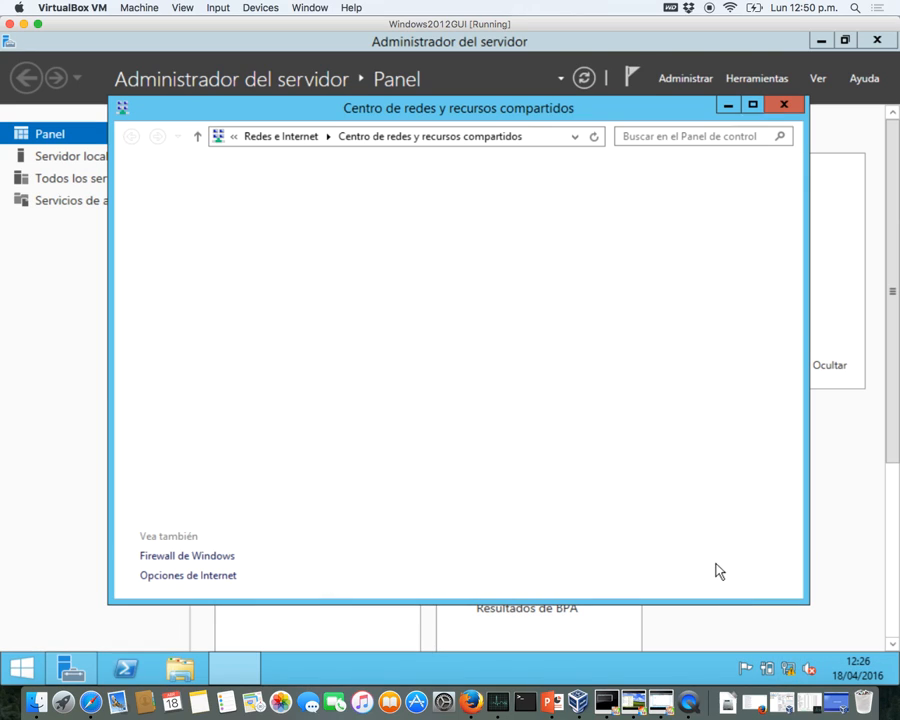
{"action": "left_click", "coordinate": [685, 238]}
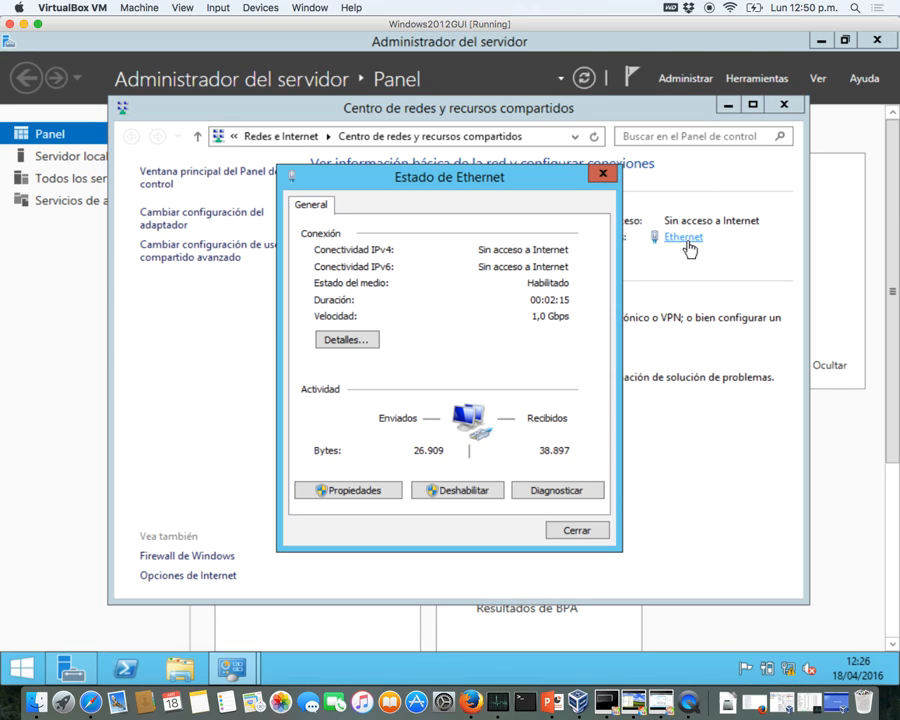
{"action": "left_click", "coordinate": [374, 490]}
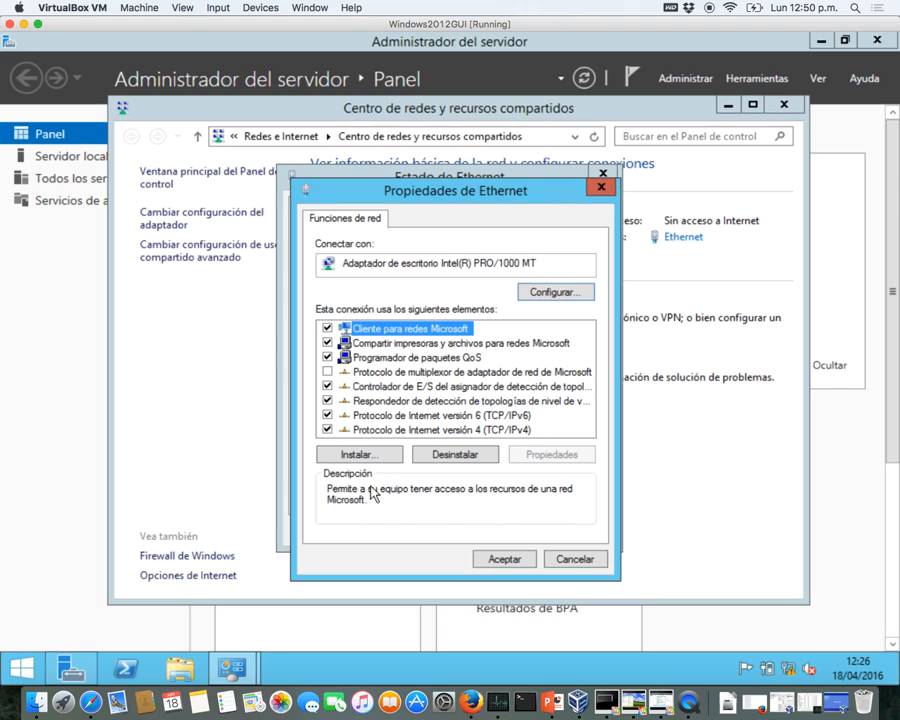
{"action": "left_click", "coordinate": [420, 430]}
{"action": "left_click", "coordinate": [538, 456]}
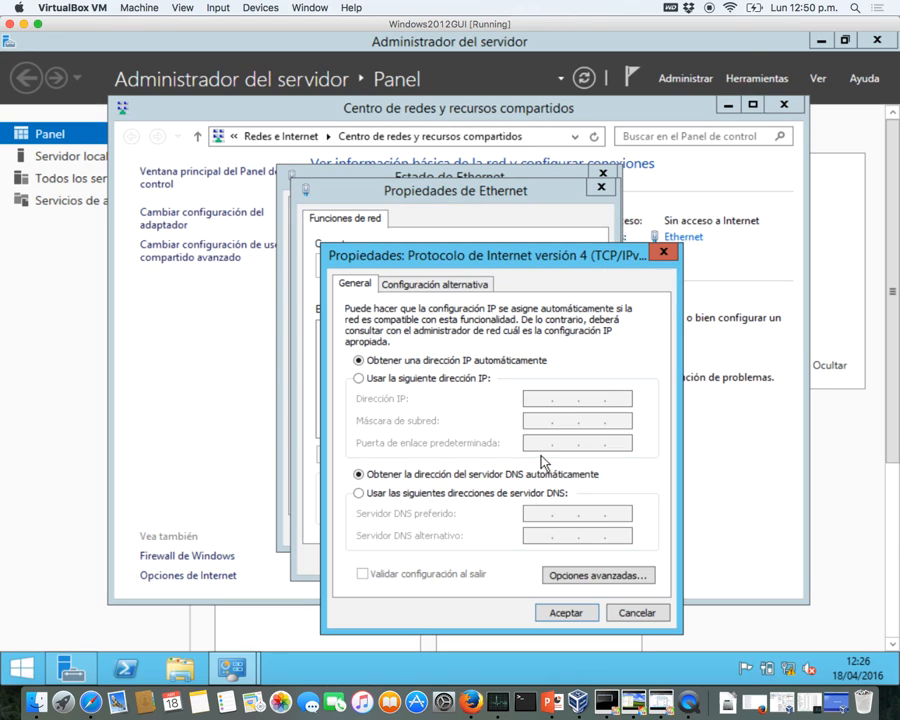
- Switch to a manual IPv4 address 192.168.57.2 with the auto-filled mask 255.255.255.0
{"action": "left_click", "coordinate": [372, 381]}
{"action": "left_click", "coordinate": [528, 397]}
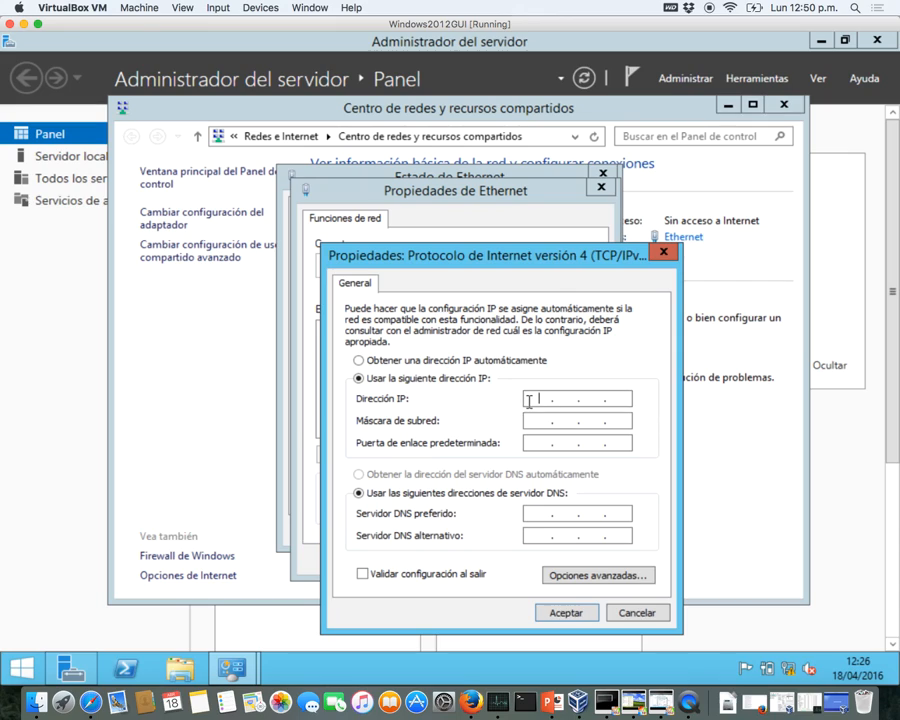
{"action": "type", "text": "192 . 168 . "}
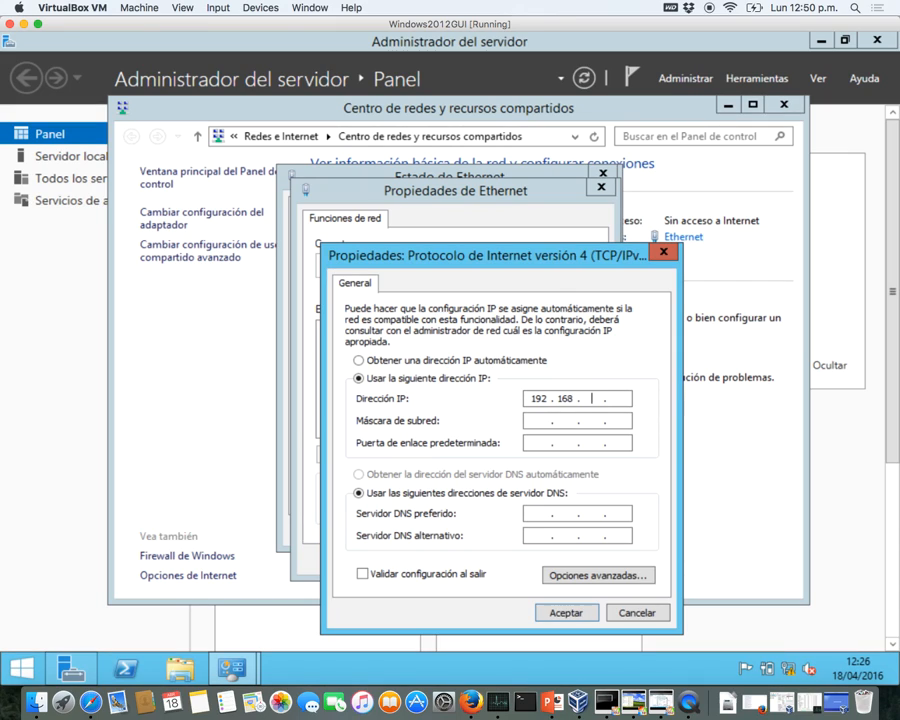
{"action": "type", "text": "57 . 2"}
{"action": "key", "text": "Tab"}
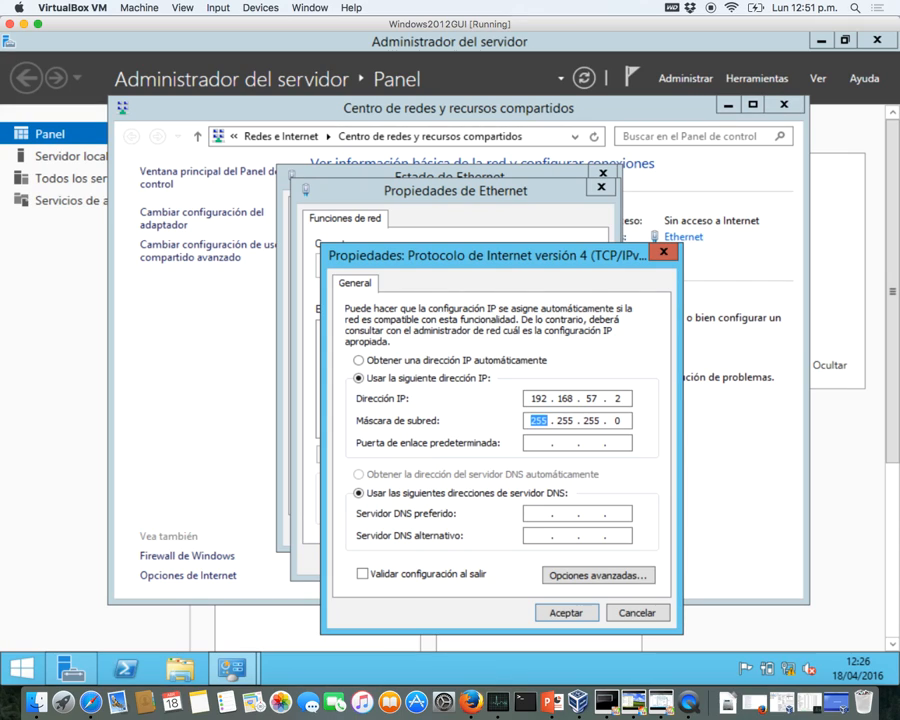
- Set gateway 192.168.57.1, correcting a typo, and preferred DNS 192.168.57.2, then confirm
{"action": "left_click", "coordinate": [528, 443]}
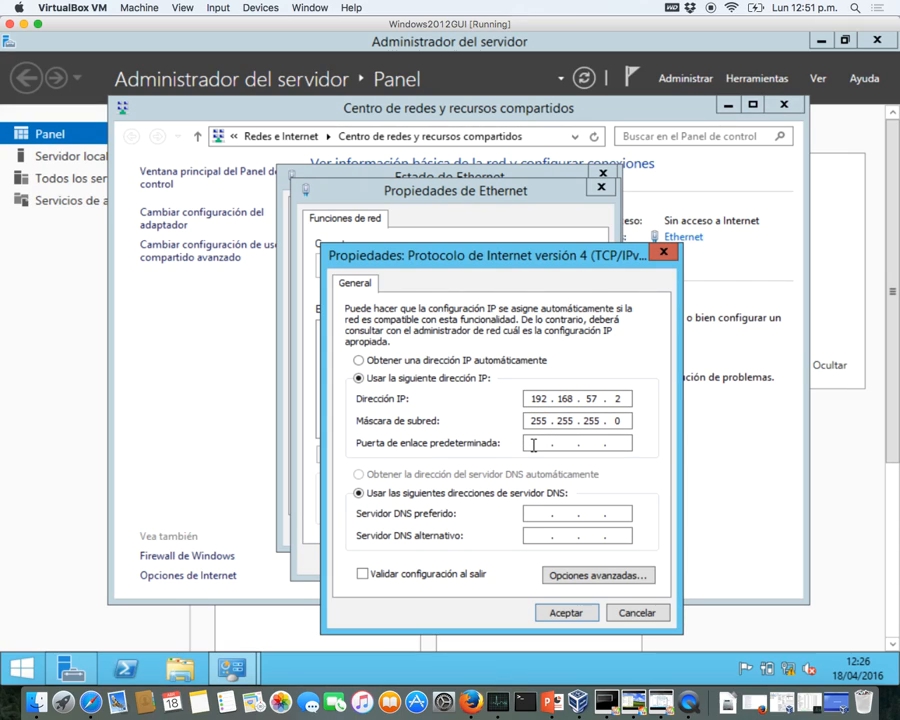
{"action": "type", "text": "192 . 168 . 57 . 2"}
{"action": "left_click", "coordinate": [538, 512]}
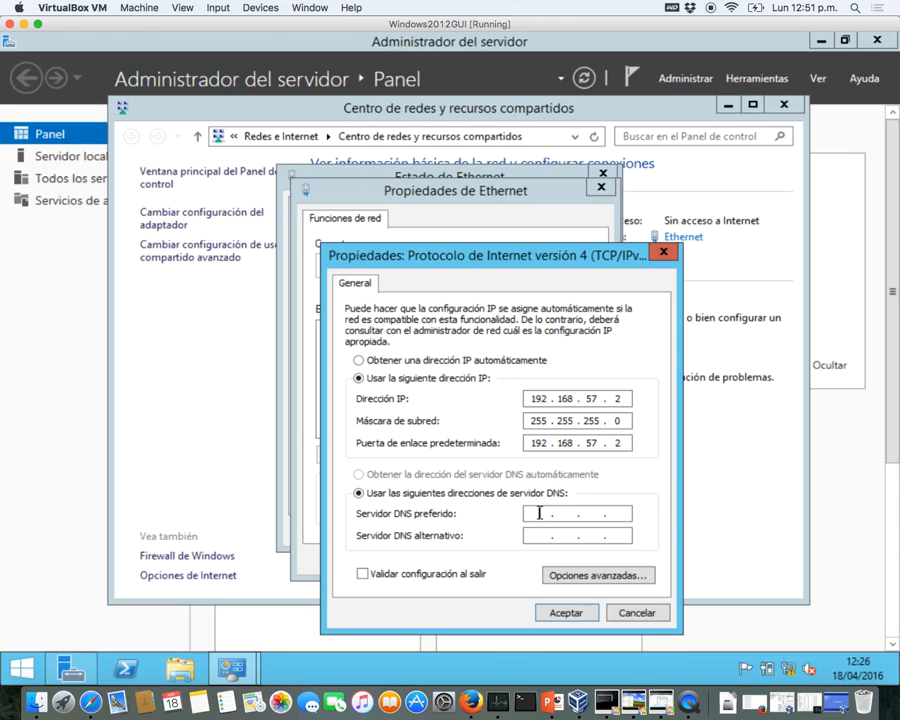
{"action": "left_click", "coordinate": [629, 443]}
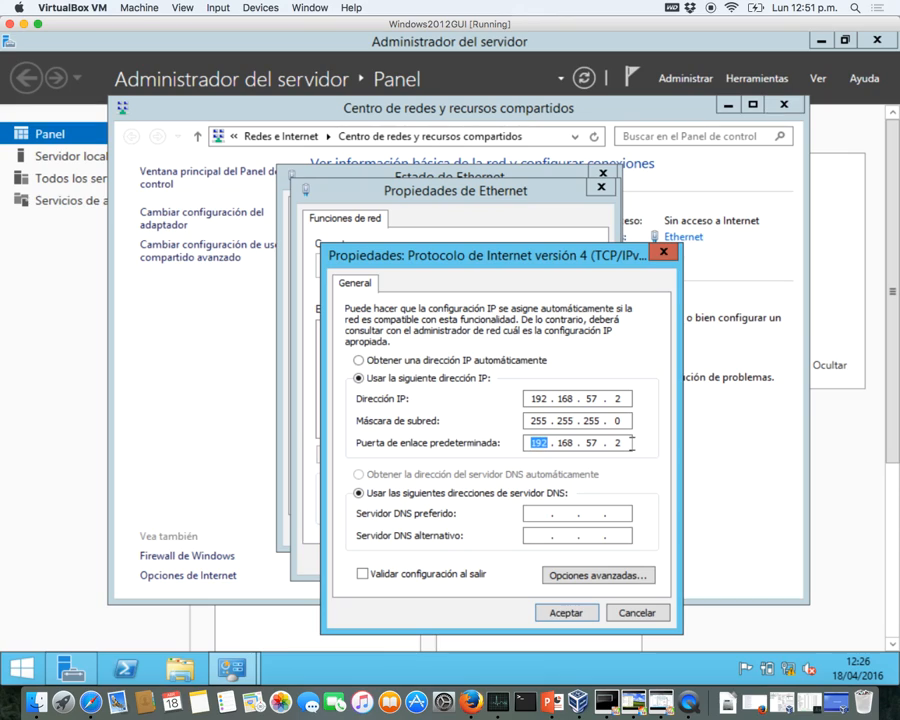
{"action": "left_click", "coordinate": [627, 443]}
{"action": "key", "text": "BackSpace"}
{"action": "type", "text": "1"}
{"action": "left_click", "coordinate": [546, 512]}
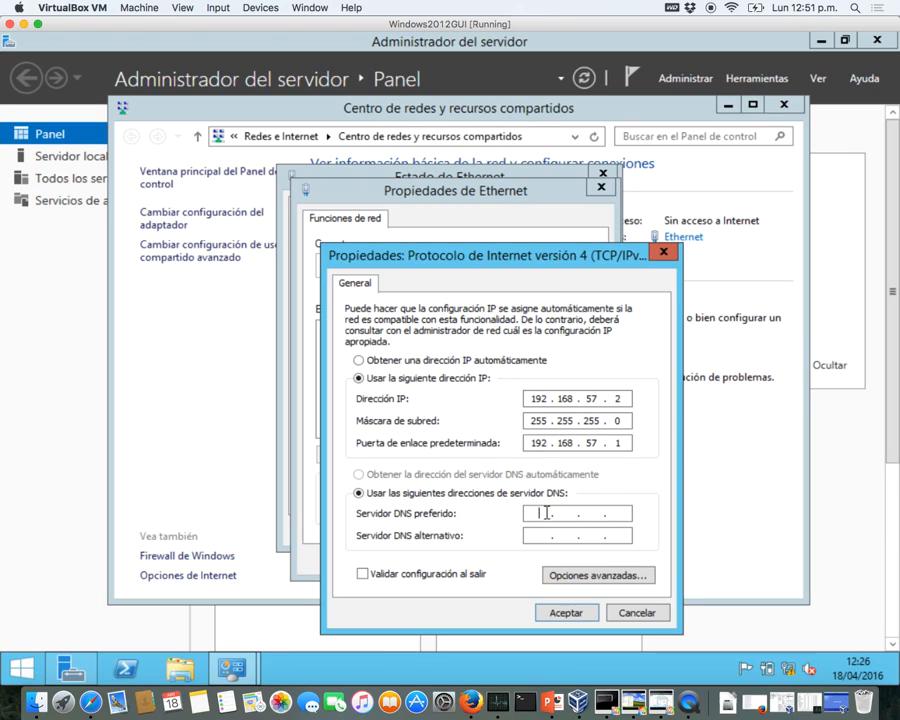
{"action": "type", "text": "192 . 168 . 57 . 2"}
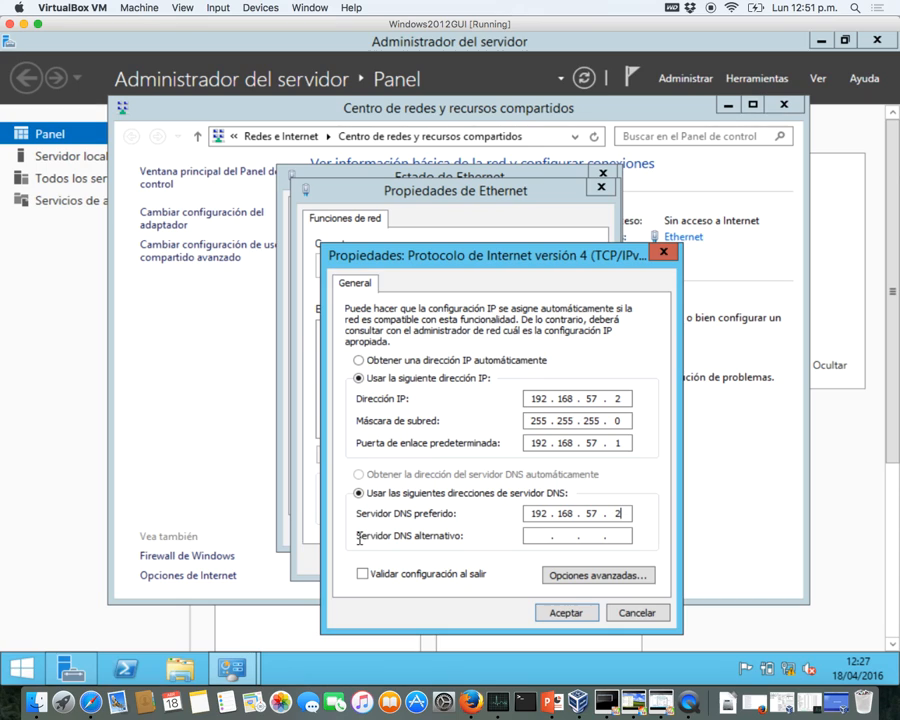
{"action": "left_click", "coordinate": [565, 613]}
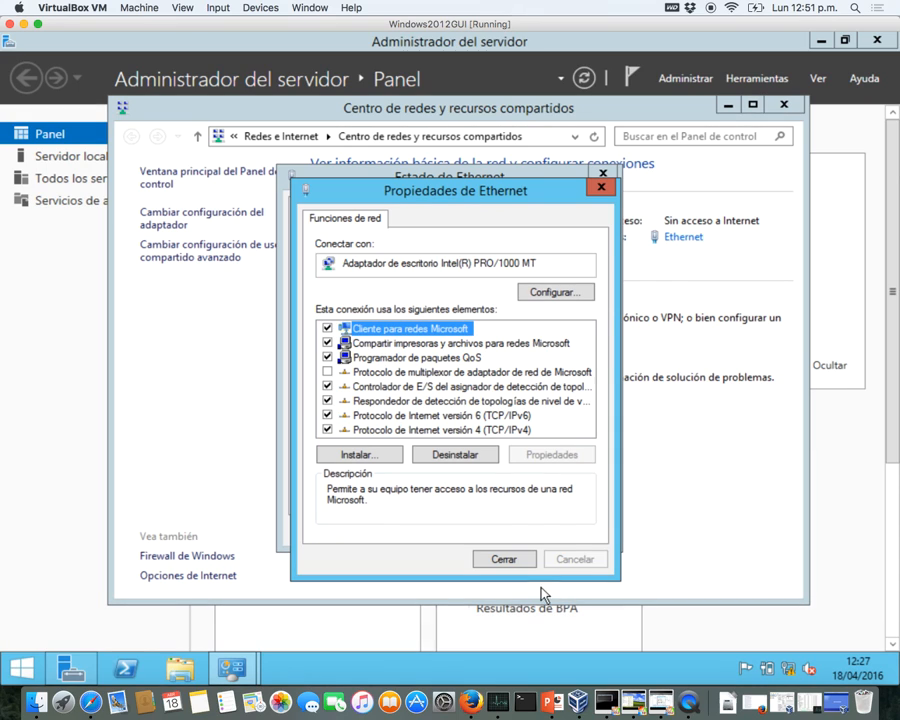
- Close Ethernet Properties allowing network discovery, then close Ethernet Status and the Sharing Center
{"action": "left_click", "coordinate": [519, 562]}
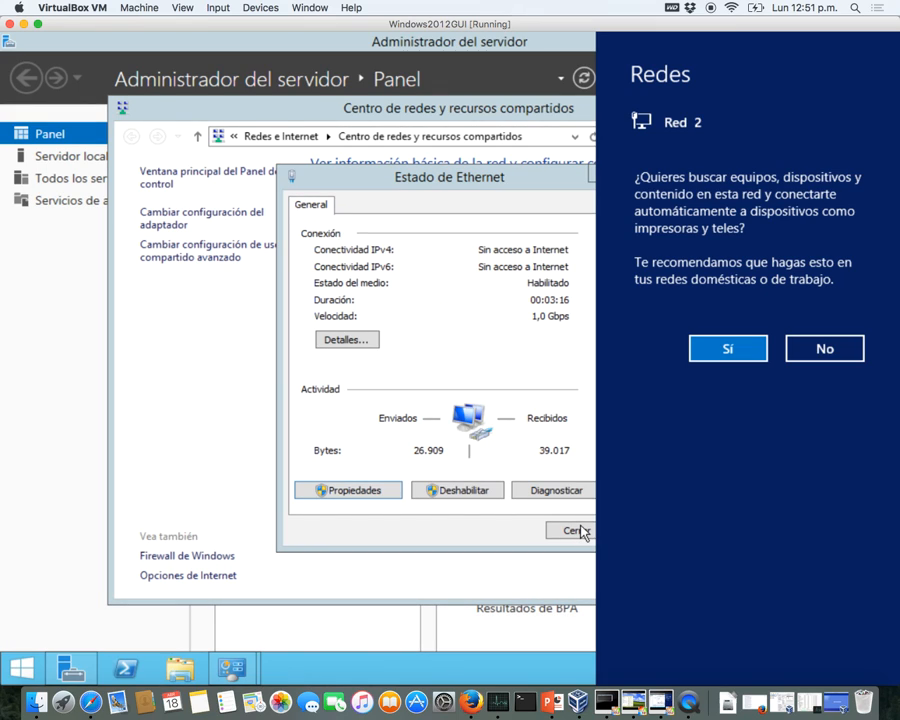
{"action": "left_click", "coordinate": [719, 348]}
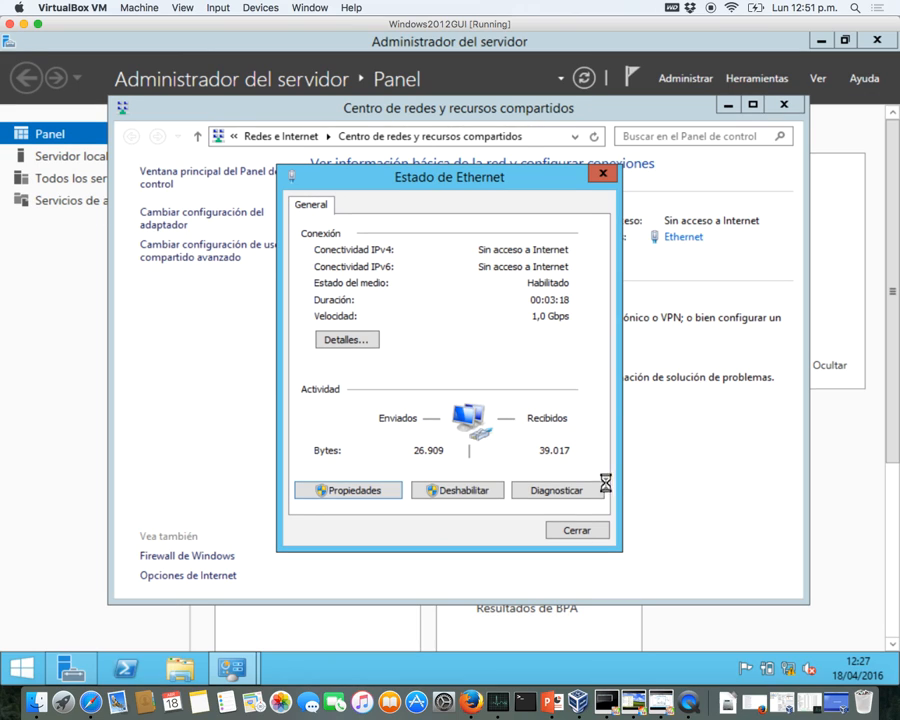
{"action": "left_click", "coordinate": [578, 531]}
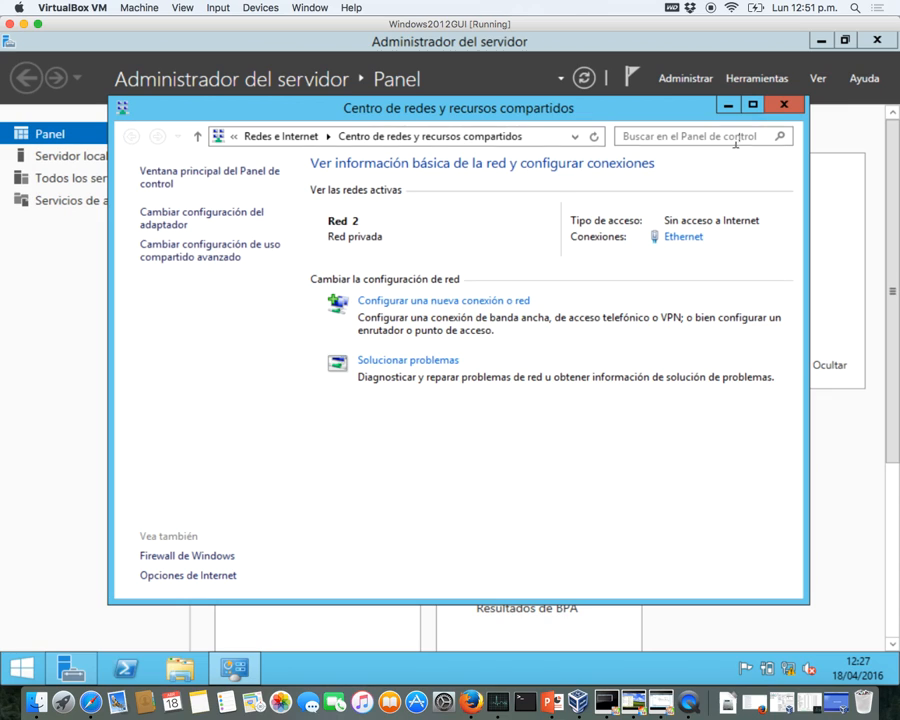
{"action": "left_click", "coordinate": [783, 104]}
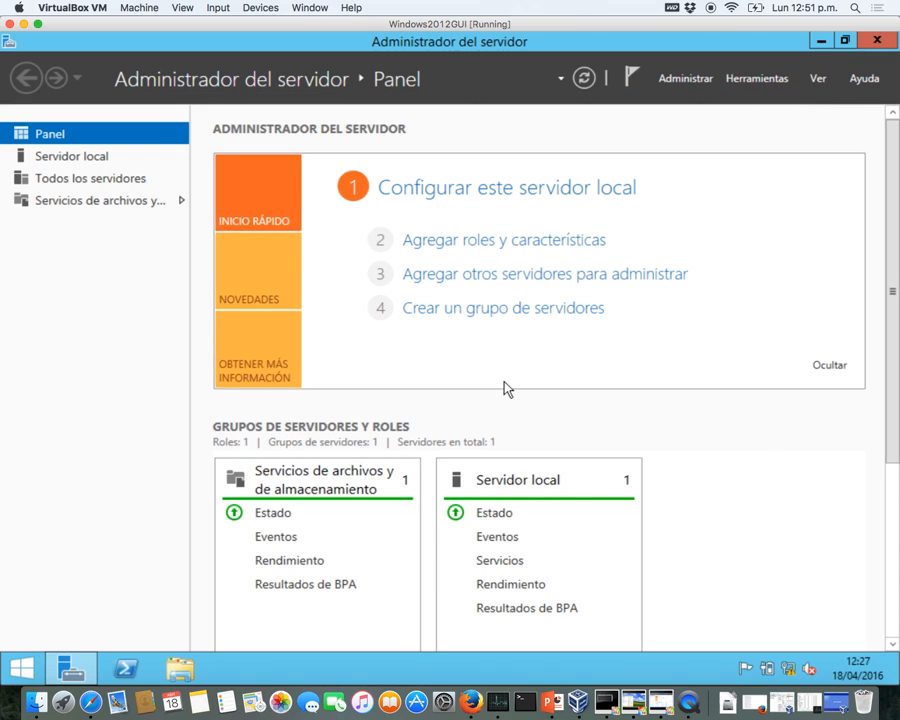
{"action": "key", "text": "ctrl+Up"}
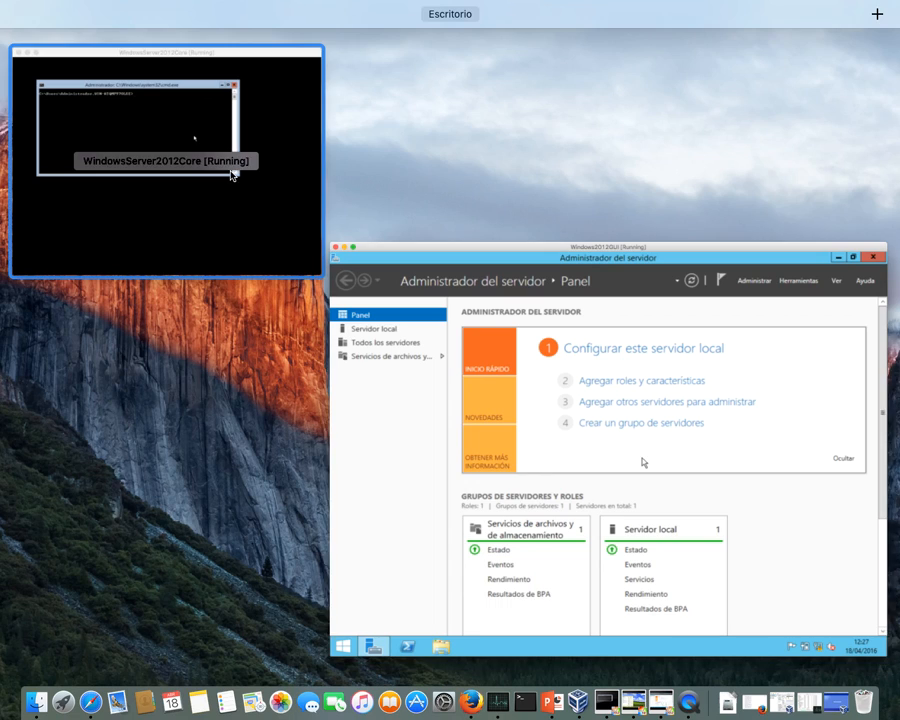
- Enlarge the Core VM, run ipconfig (showing 169.254.200.148), then launch sconfig
{"action": "left_click", "coordinate": [232, 176]}
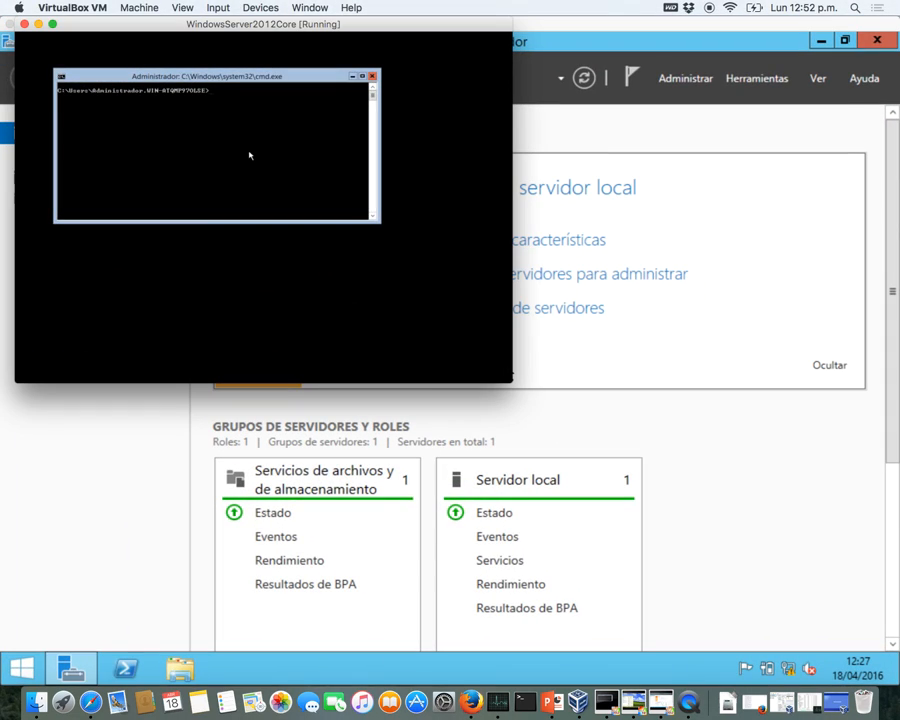
{"action": "double_click", "coordinate": [253, 26]}
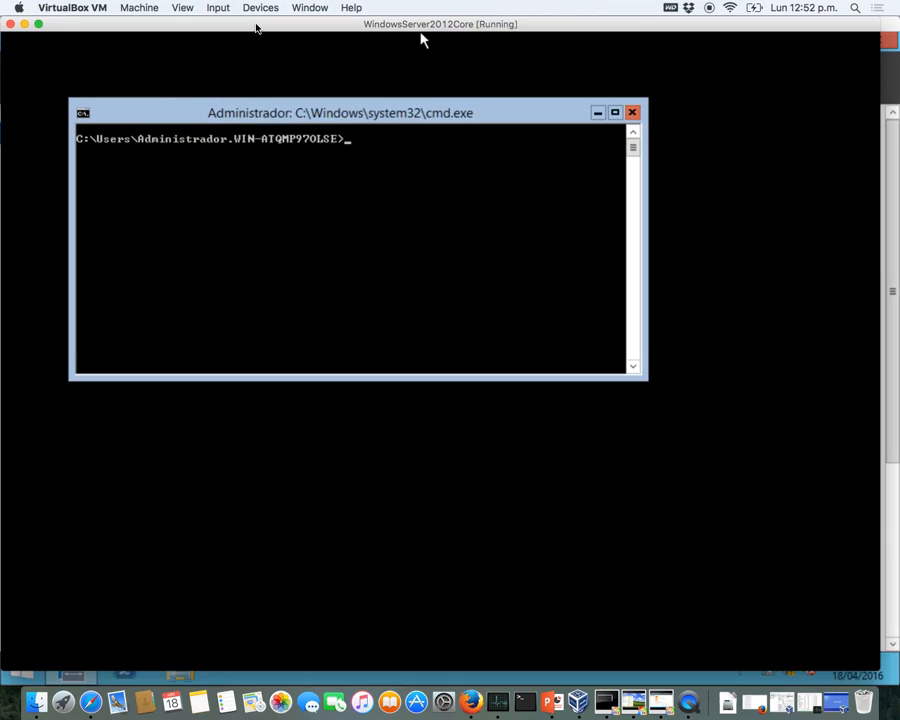
{"action": "type", "text": "ip"}
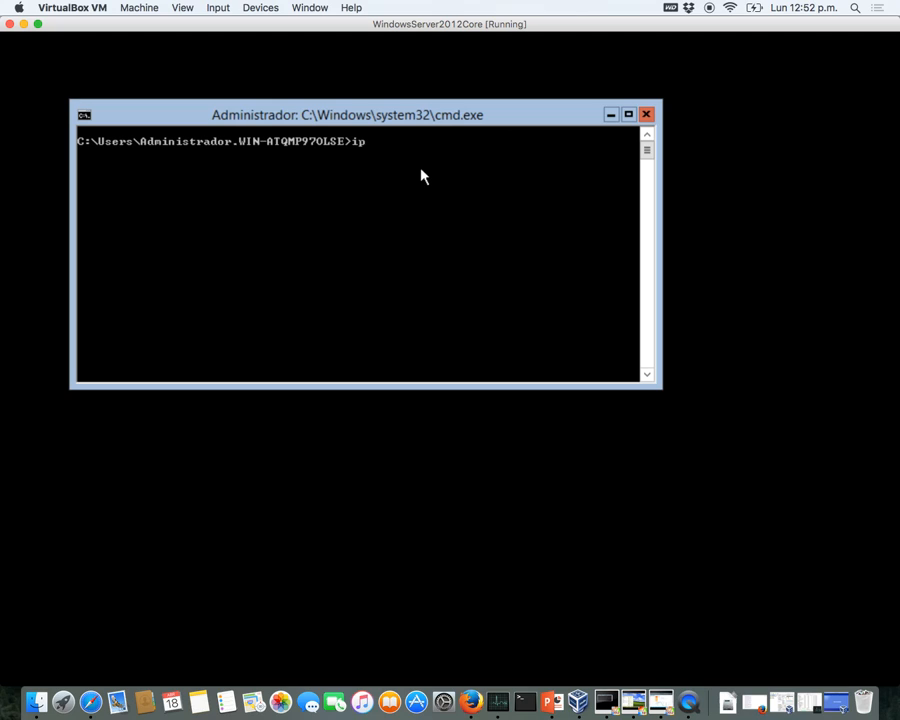
{"action": "type", "text": "config"}
{"action": "key", "text": "Return"}
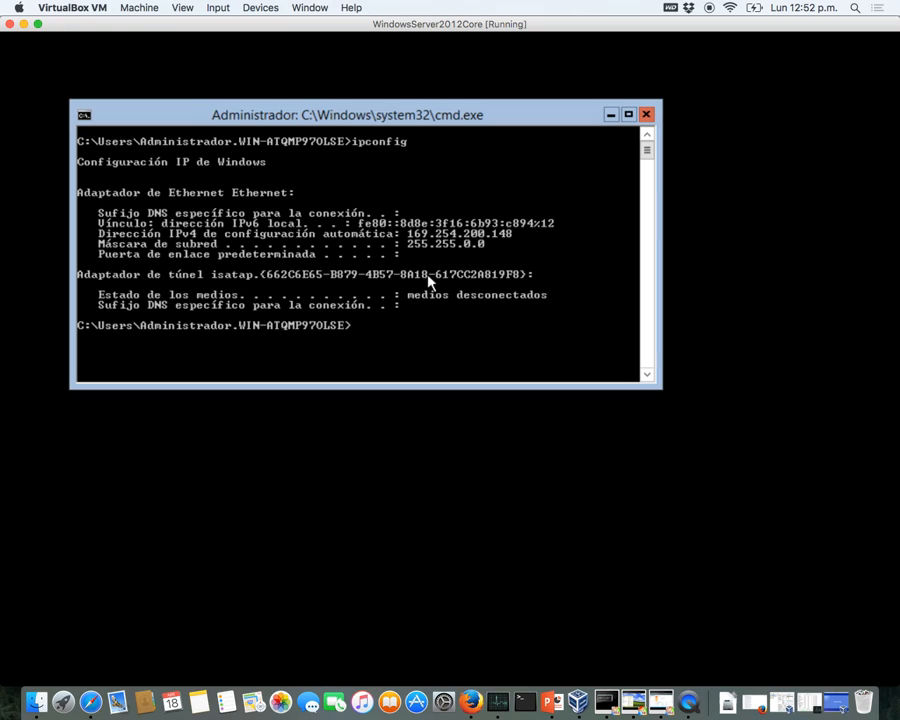
{"action": "type", "text": "sconfig"}
{"action": "key", "text": "Return"}
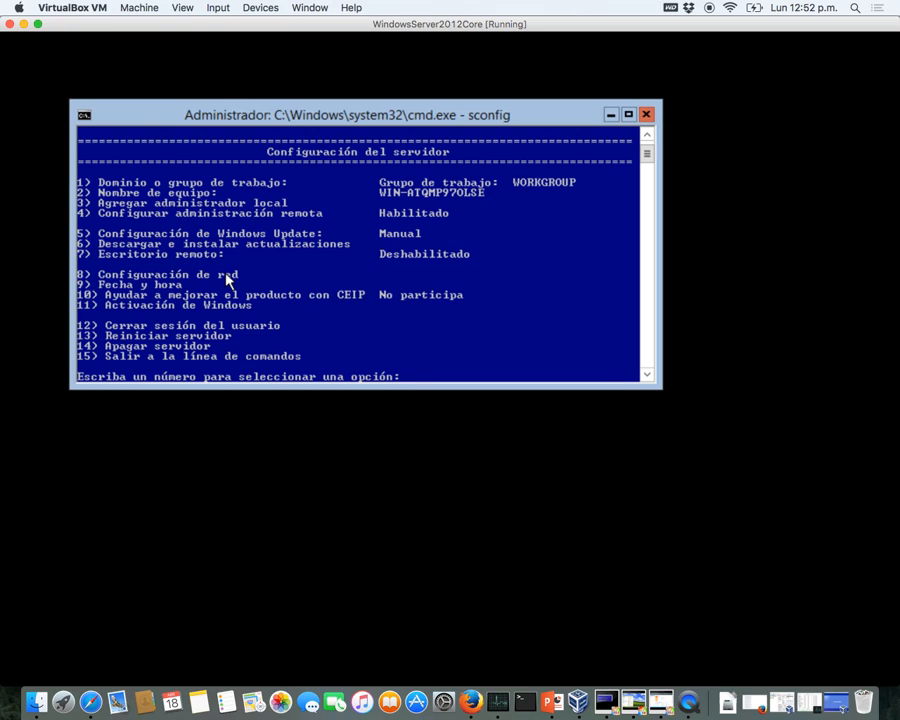
- In sconfig choose option 8, adapter index 10, then option 1 to set its IP
{"action": "type", "text": "8"}
{"action": "key", "text": "Return"}
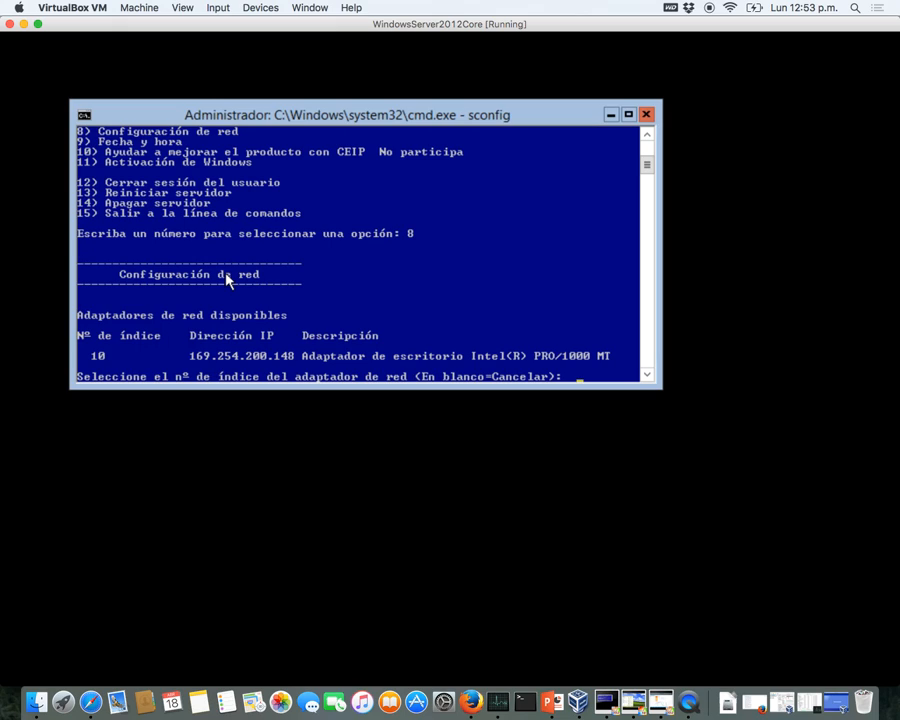
{"action": "type", "text": "10"}
{"action": "key", "text": "Return"}
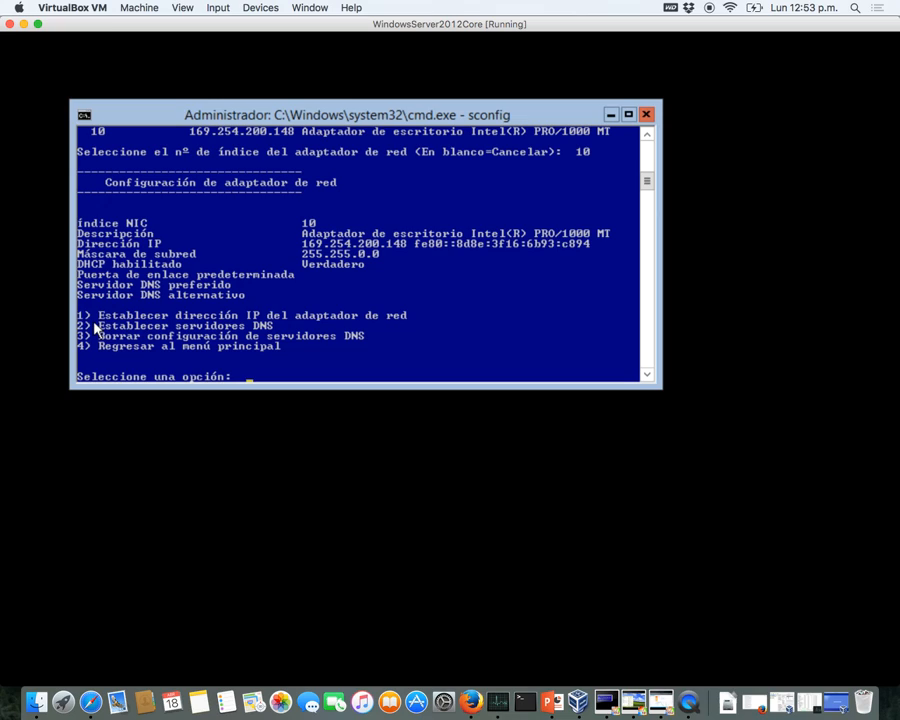
{"action": "type", "text": "1"}
{"action": "key", "text": "Return"}
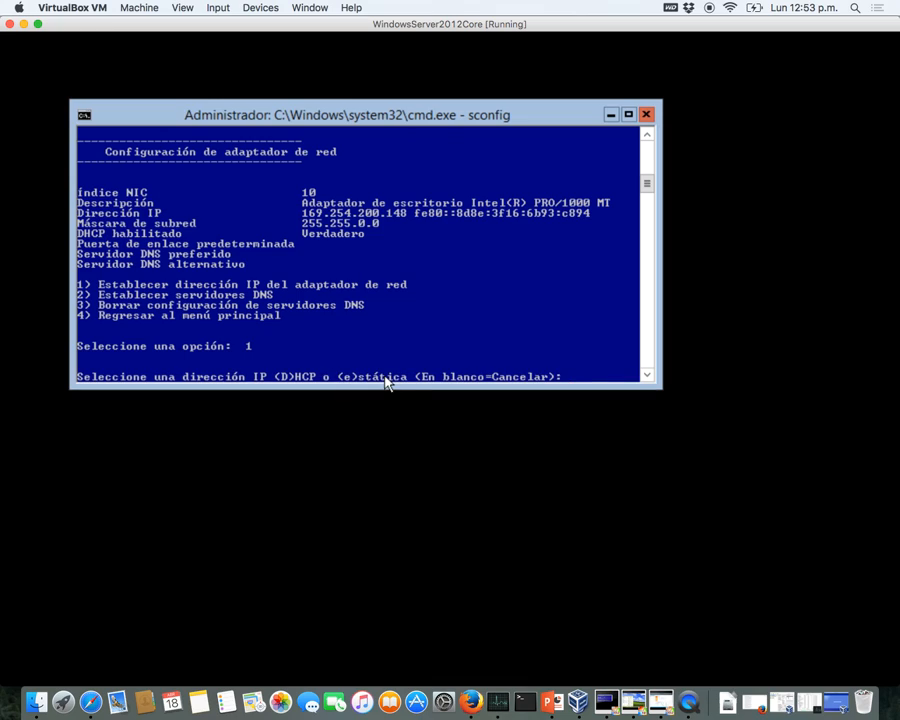
- Set static IP 192.168.57.3 with the default mask 255.255.255.0 and gateway 192.168.57.1
{"action": "type", "text": "e"}
{"action": "key", "text": "Return"}
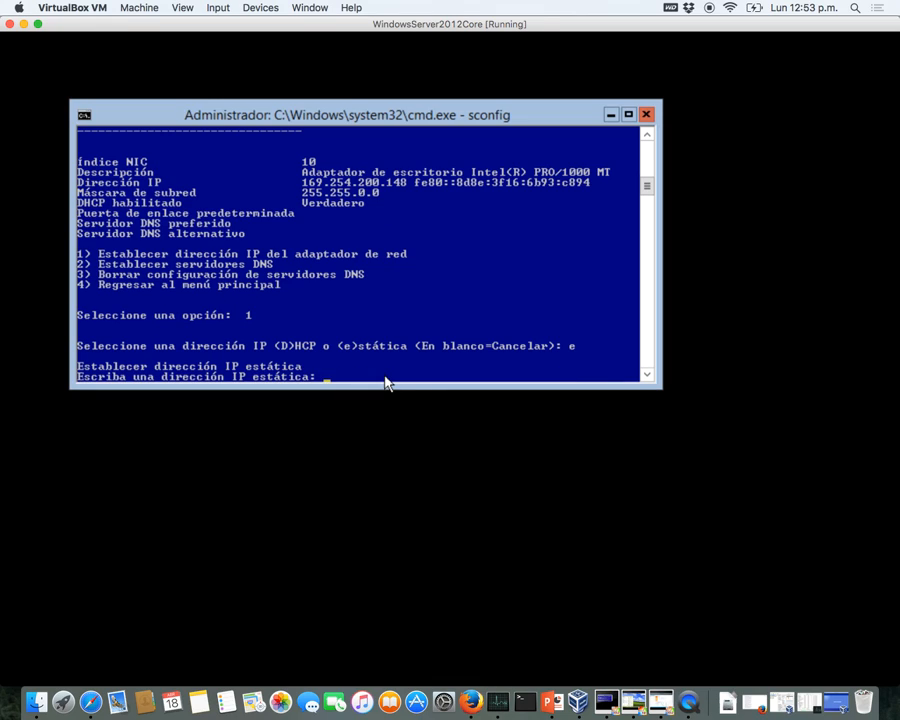
{"action": "type", "text": "192.168"}
{"action": "type", "text": "."}
{"action": "type", "text": "56"}
{"action": "type", "text": ".3"}
{"action": "key", "text": "Return"}
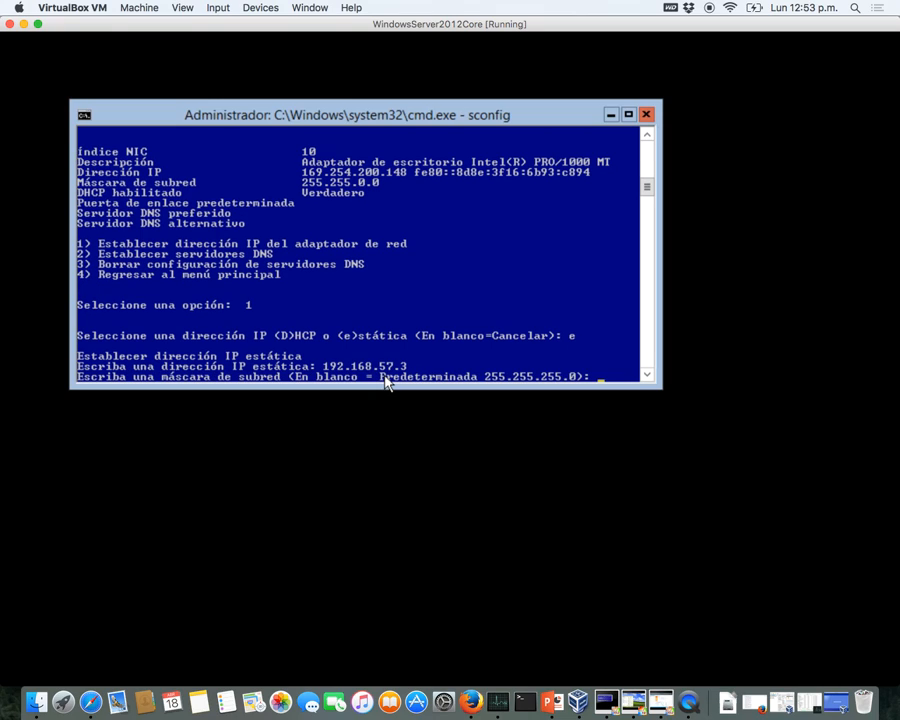
{"action": "key", "text": "Return"}
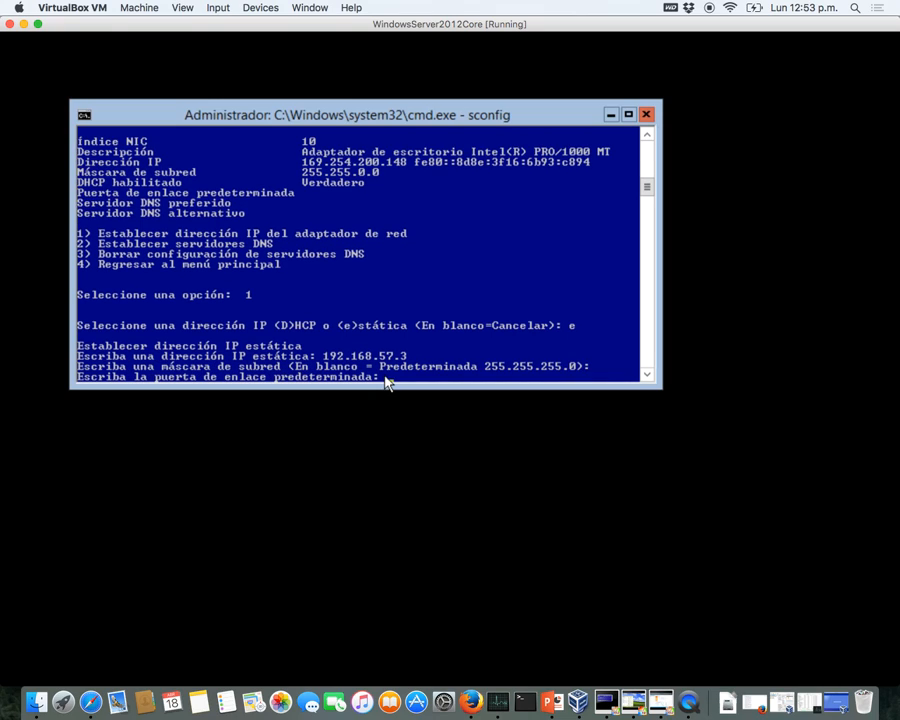
{"action": "type", "text": "192.168.57.1"}
{"action": "key", "text": "Left"}
{"action": "key", "text": "Left"}
{"action": "key", "text": "Left"}
{"action": "key", "text": "Left"}
{"action": "key", "text": "Left"}
{"action": "key", "text": "Left"}
{"action": "key", "text": "Left"}
{"action": "key", "text": "Left"}
{"action": "type", "text": "2"}
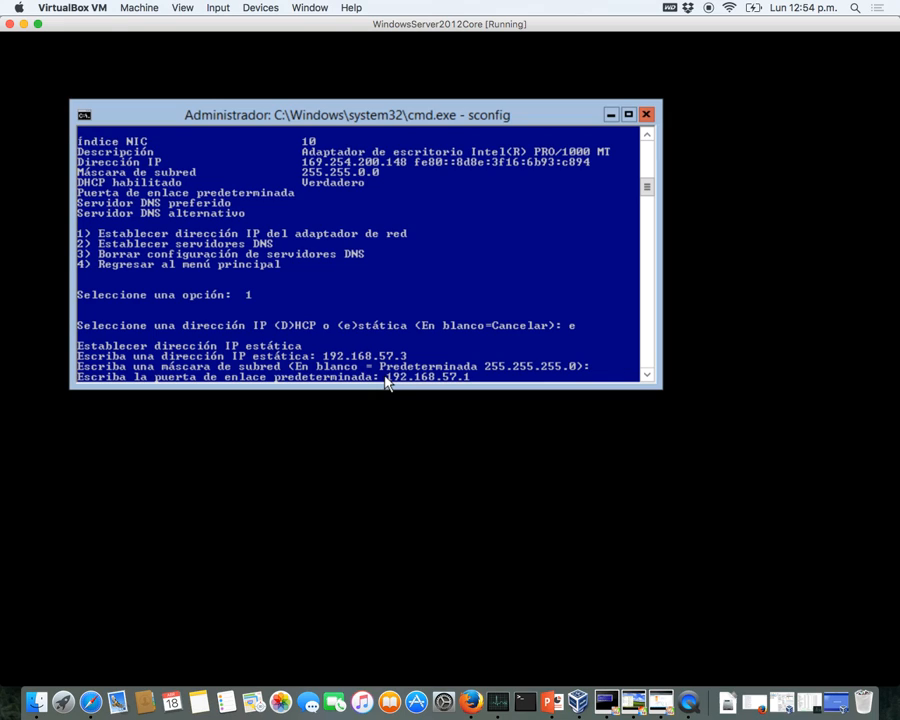
{"action": "key", "text": "Right"}
{"action": "key", "text": "Right"}
{"action": "key", "text": "Right"}
{"action": "key", "text": "Right"}
{"action": "key", "text": "Return"}
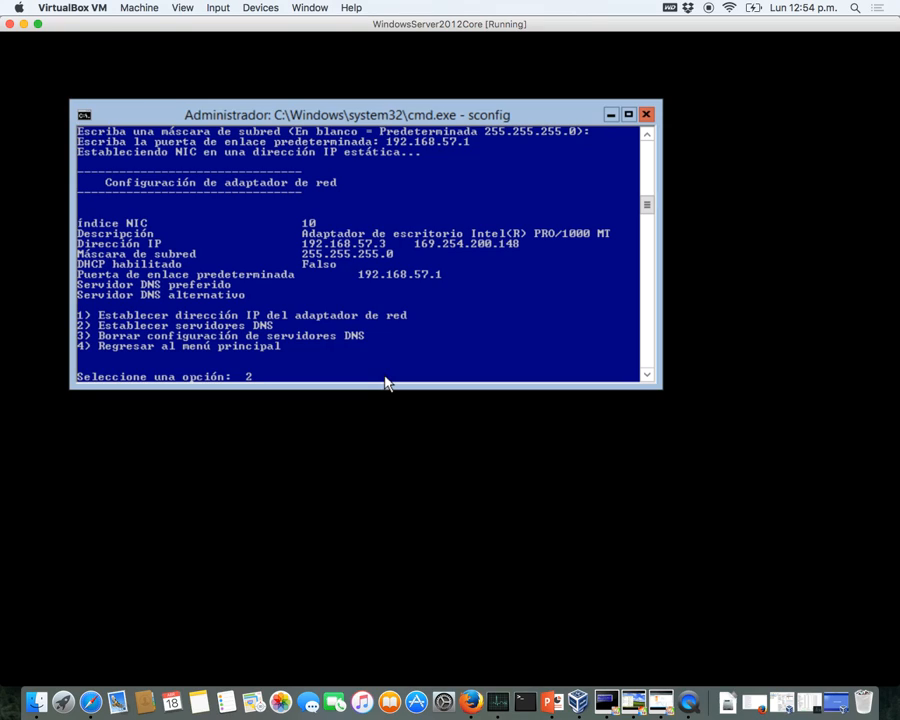
- Set preferred DNS server 192.168.57.2 and leave the alternate DNS server empty
{"action": "key", "text": "Return"}
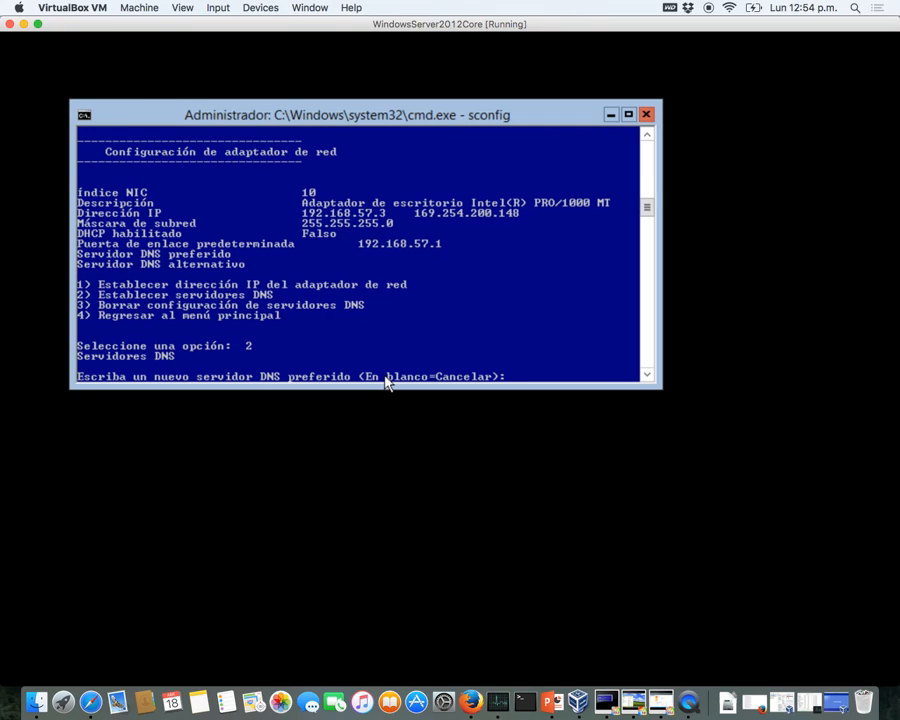
{"action": "type", "text": "192.168.57.2"}
{"action": "key", "text": "Return"}
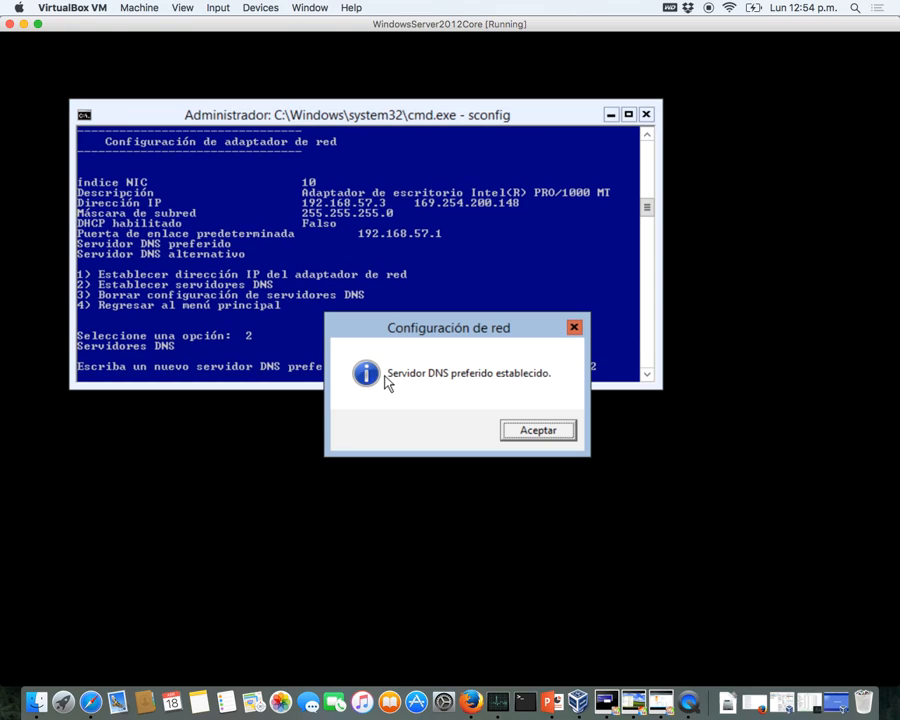
{"action": "key", "text": "Return"}
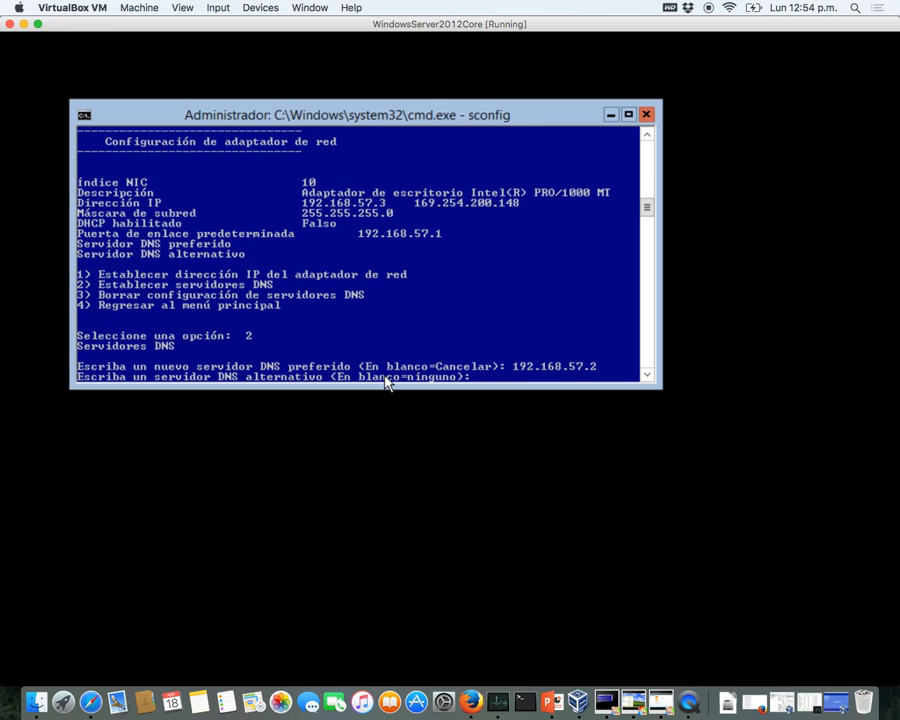
{"action": "key", "text": "Return"}
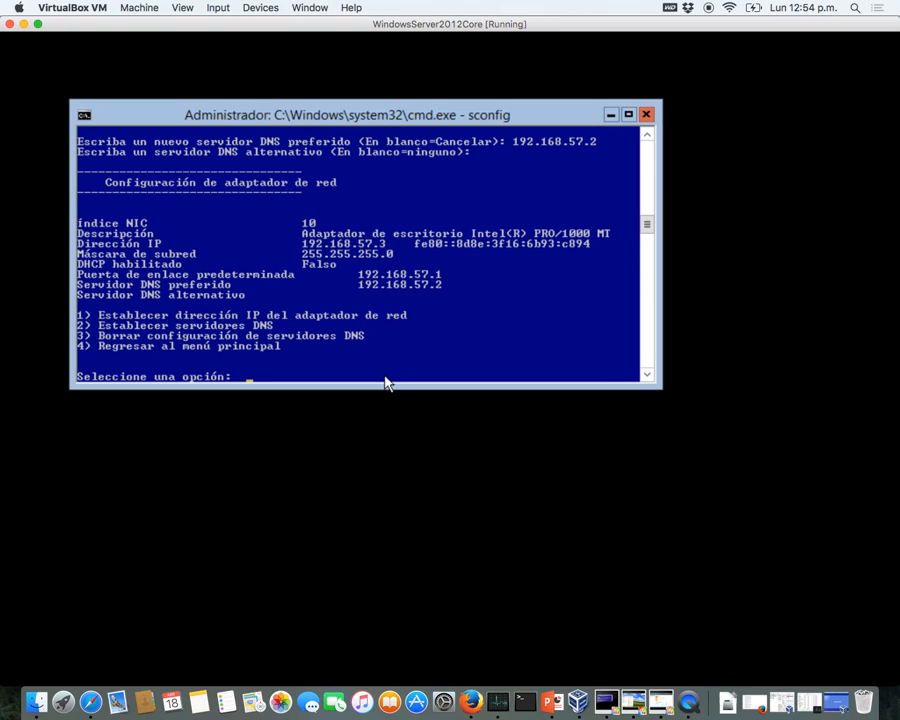
- From the sconfig main menu, rename the computer to MV-SERVER-02 and confirm the restart
{"action": "type", "text": "4"}
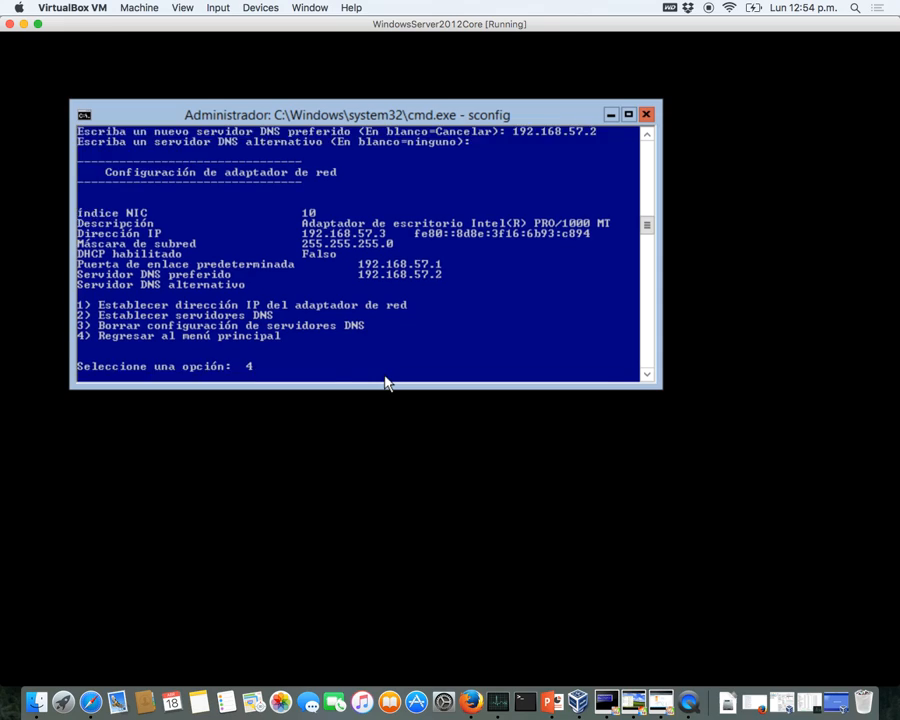
{"action": "key", "text": "Return"}
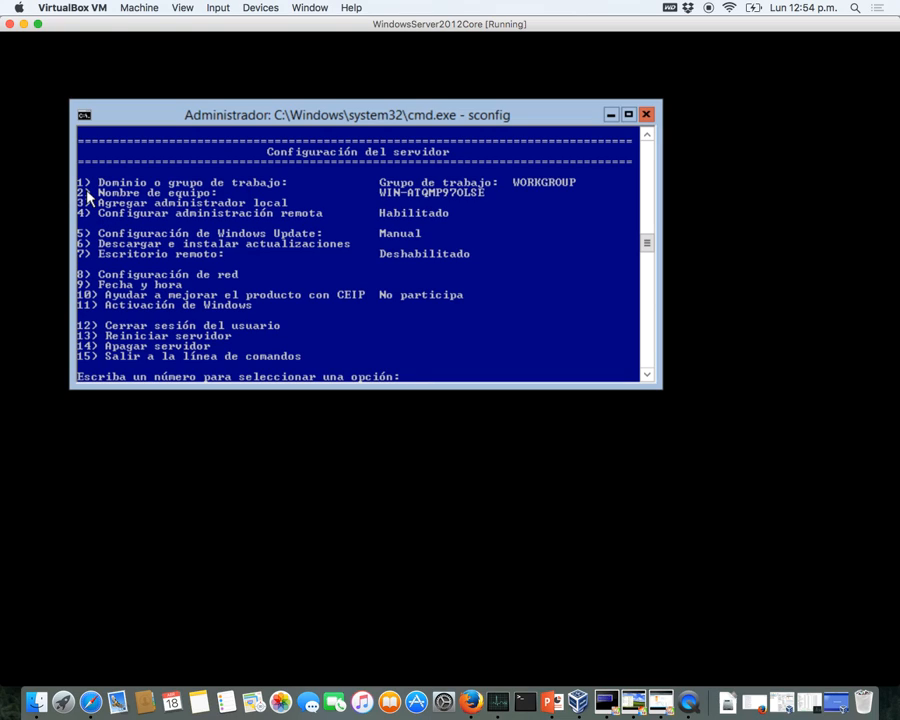
{"action": "type", "text": "2"}
{"action": "key", "text": "Return"}
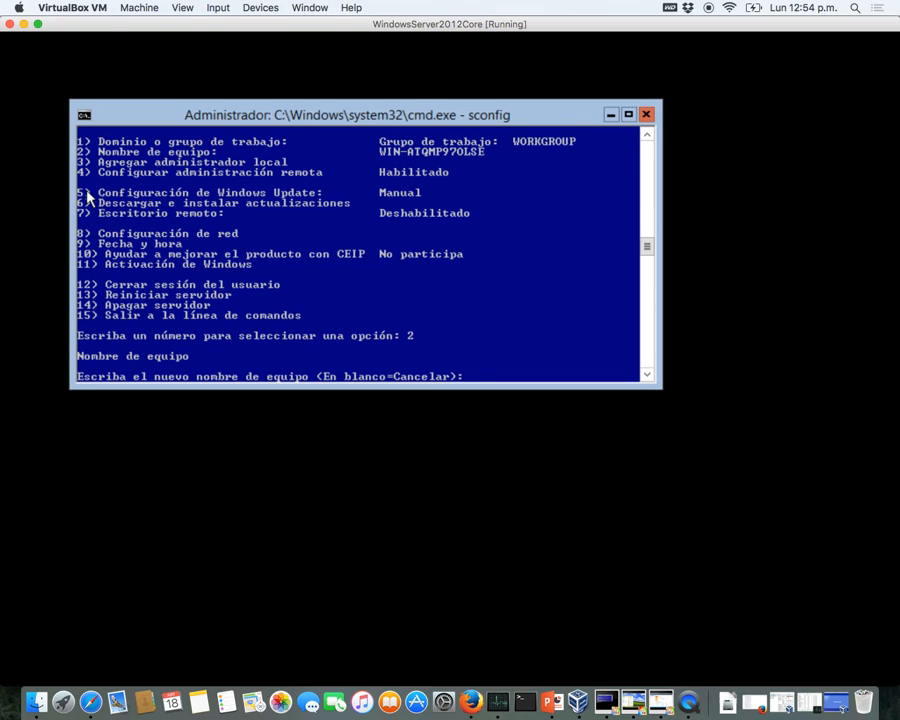
{"action": "type", "text": "SV"}
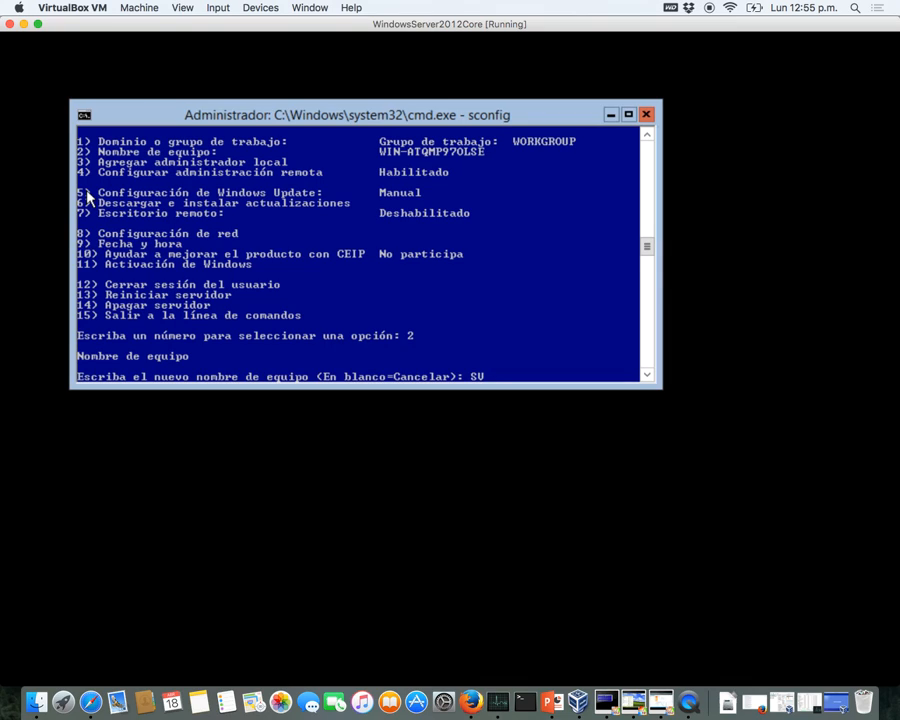
{"action": "key", "text": "BackSpace"}
{"action": "key", "text": "BackSpace"}
{"action": "type", "text": "MV-SERVER-2"}
{"action": "key", "text": "BackSpace"}
{"action": "type", "text": "02"}
{"action": "key", "text": "Return"}
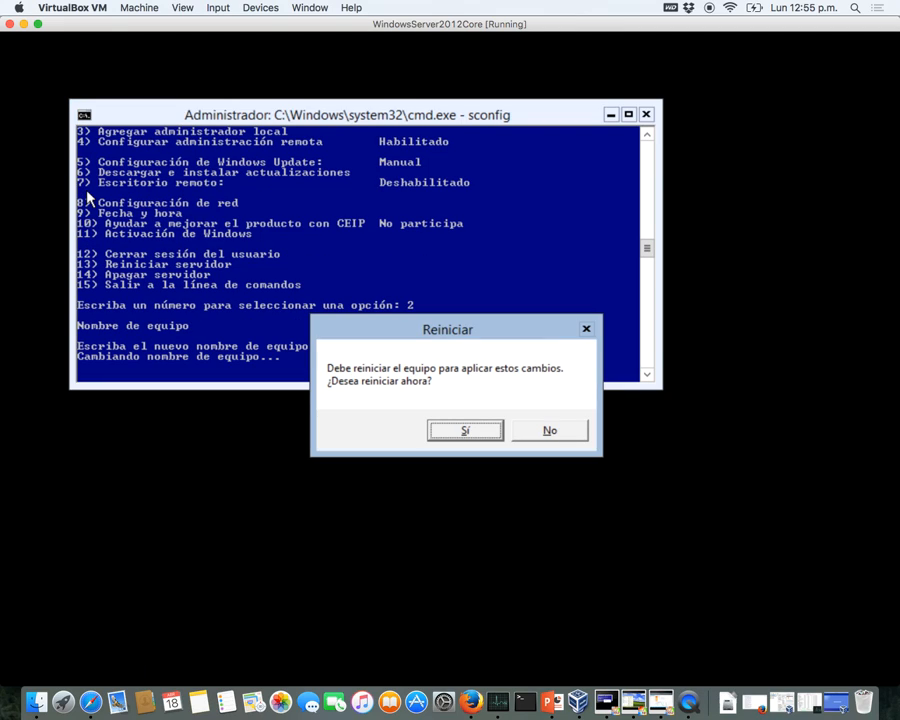
{"action": "key", "text": "Return"}
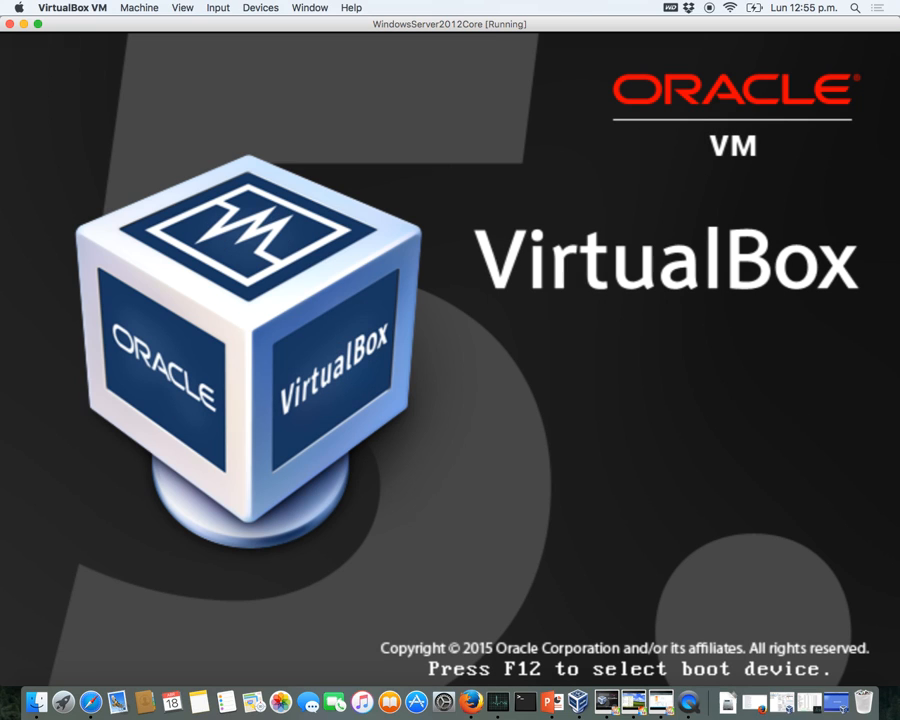
- Bring up the Windows2012GUI machine and view Servidor local, showing Ethernet 192.168.57.2
{"action": "key", "text": "ctrl+Up"}
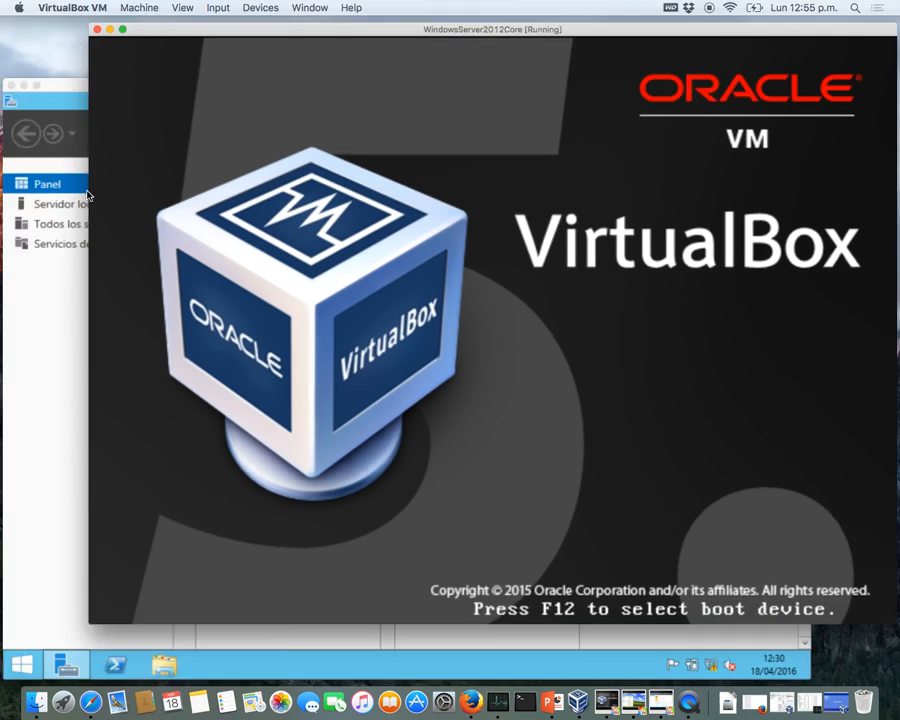
{"action": "left_click", "coordinate": [176, 492]}
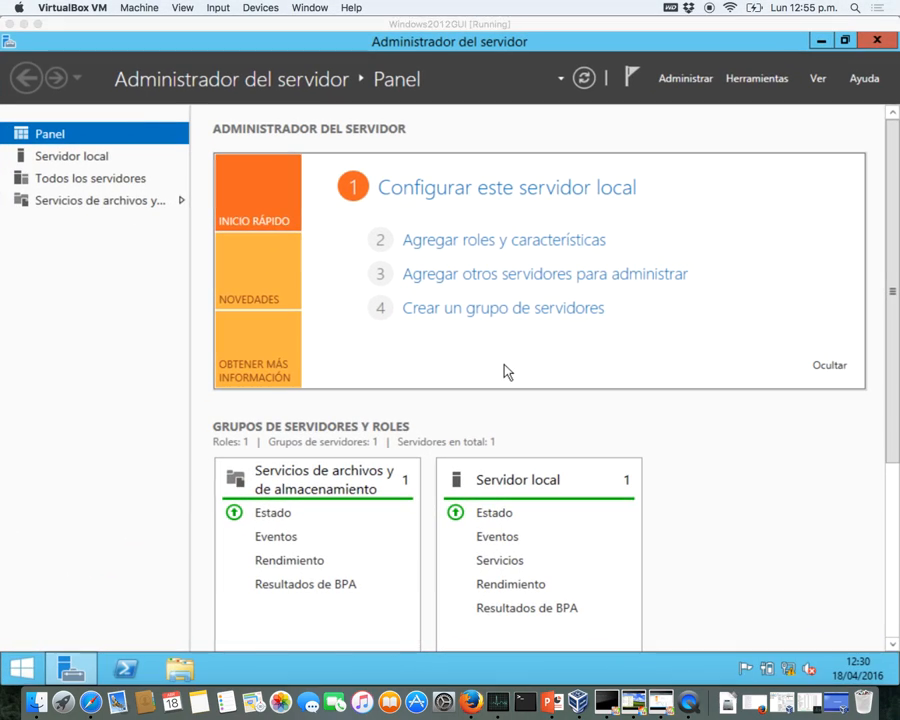
{"action": "left_click", "coordinate": [103, 163]}
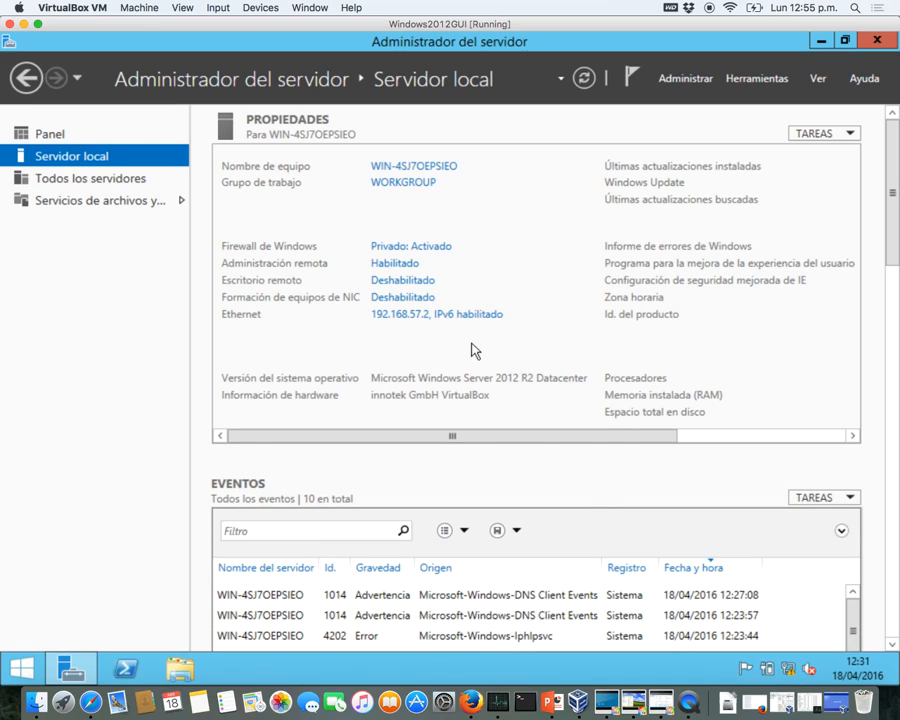
- Change the computer name to MV-SERVER-01 in System Properties and restart the server now
{"action": "left_click", "coordinate": [407, 173]}
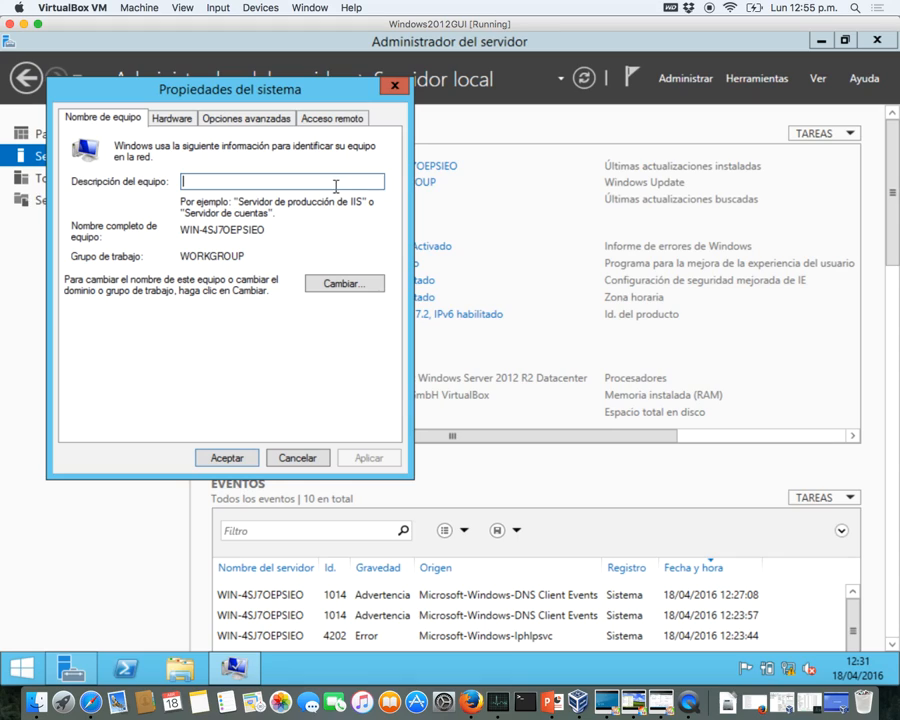
{"action": "left_click", "coordinate": [331, 286]}
{"action": "type", "text": "M"}
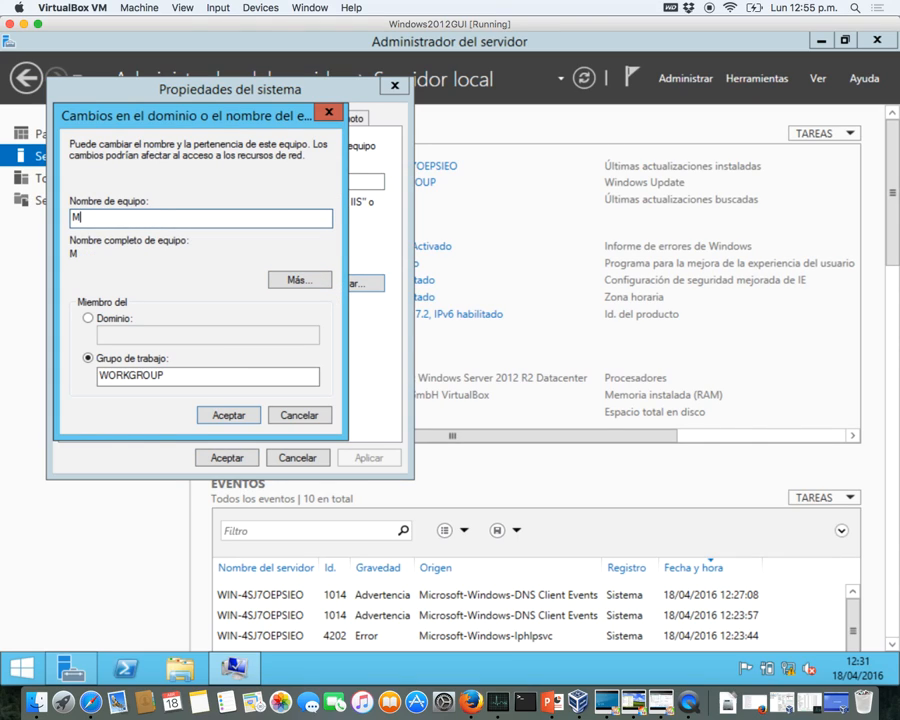
{"action": "type", "text": "V-SERVER-01"}
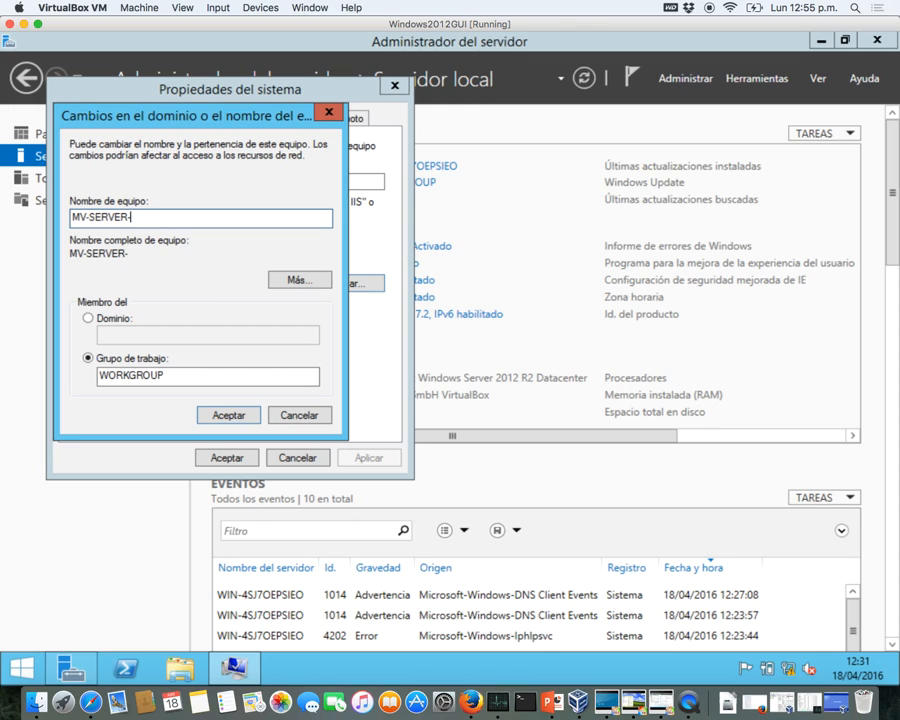
{"action": "left_click", "coordinate": [229, 414]}
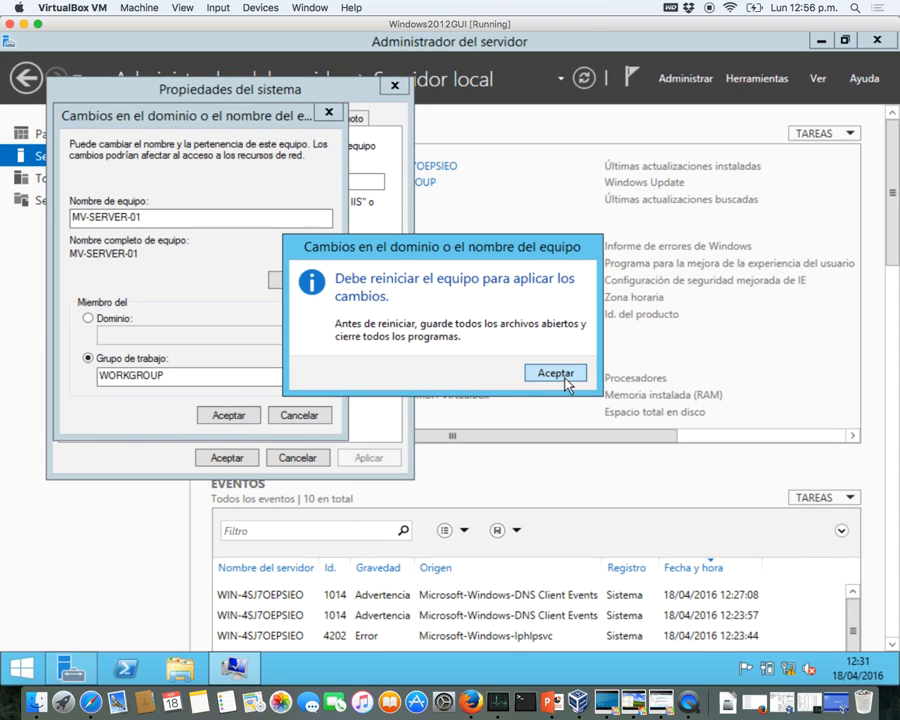
{"action": "left_click", "coordinate": [556, 373]}
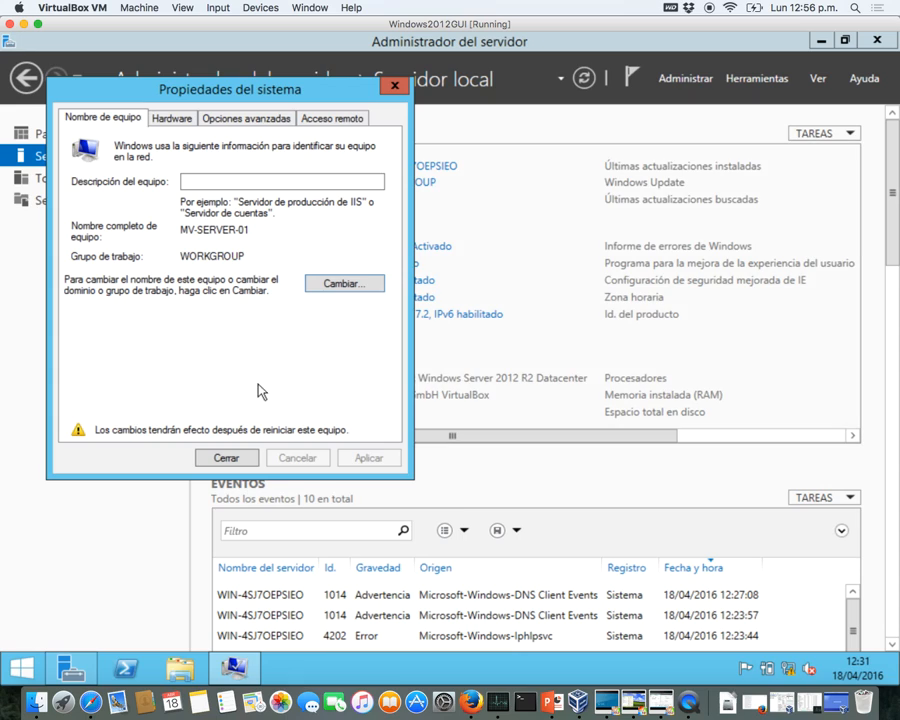
{"action": "left_click", "coordinate": [227, 458]}
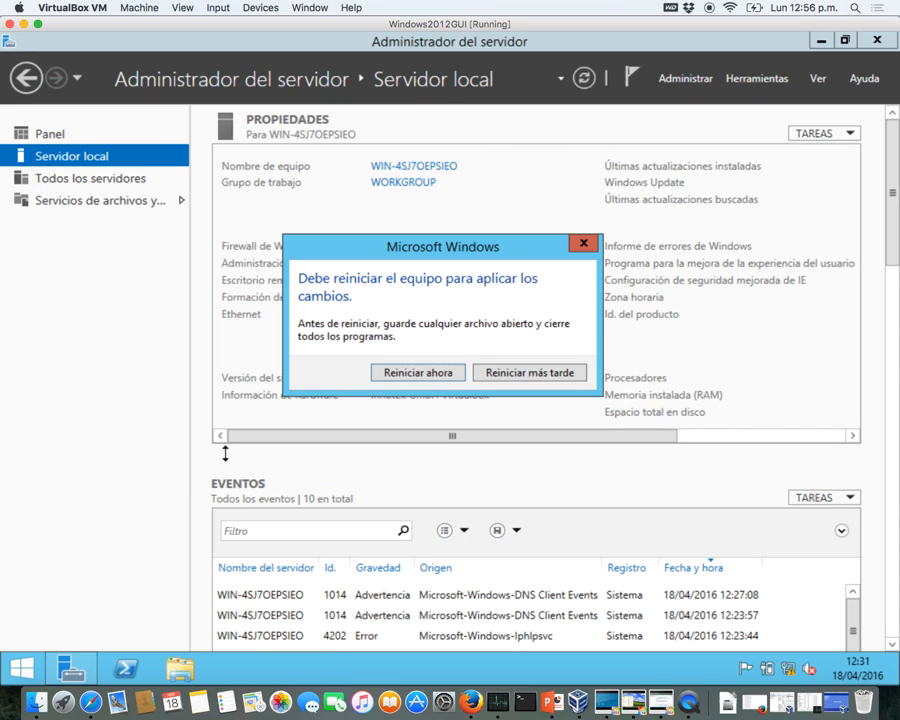
{"action": "left_click", "coordinate": [418, 372]}
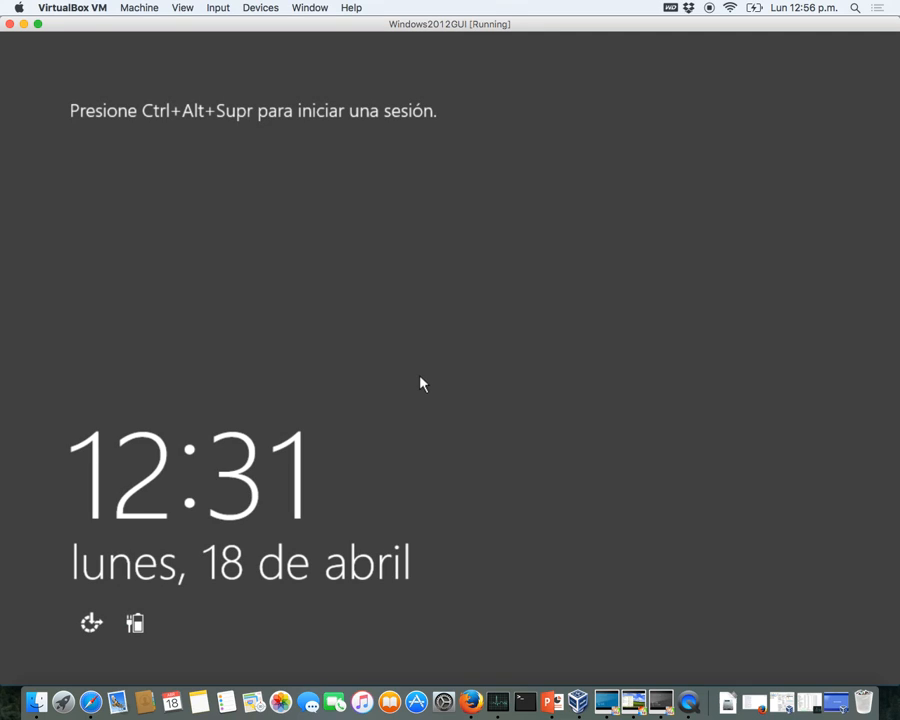
- On the XP guest, open the local area connection's Protocolo Internet (TCP/IP) properties
{"action": "left_click", "coordinate": [642, 702]}
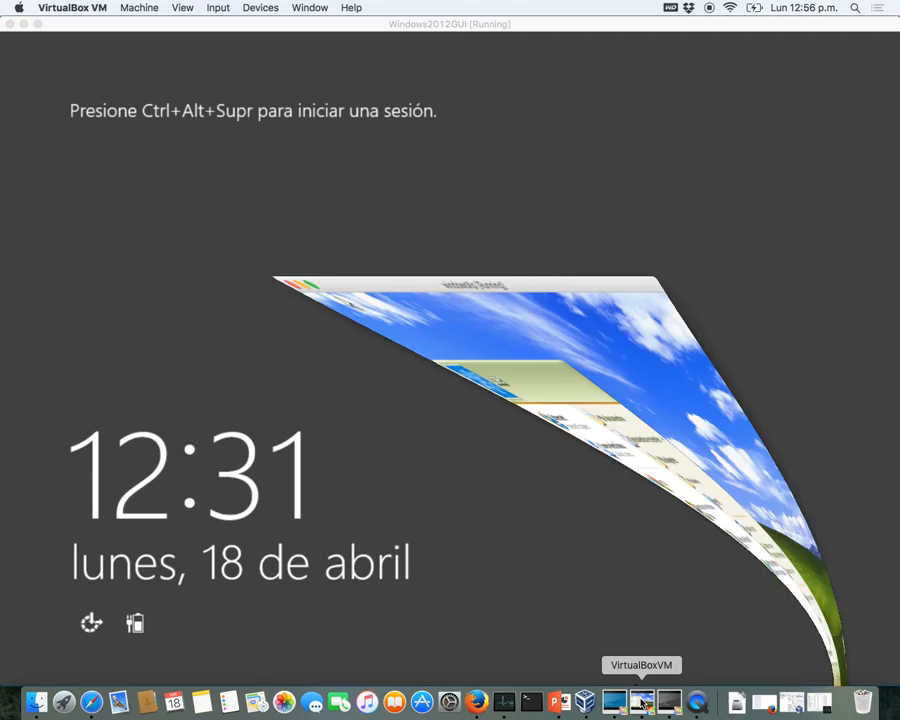
{"action": "double_click", "coordinate": [487, 445]}
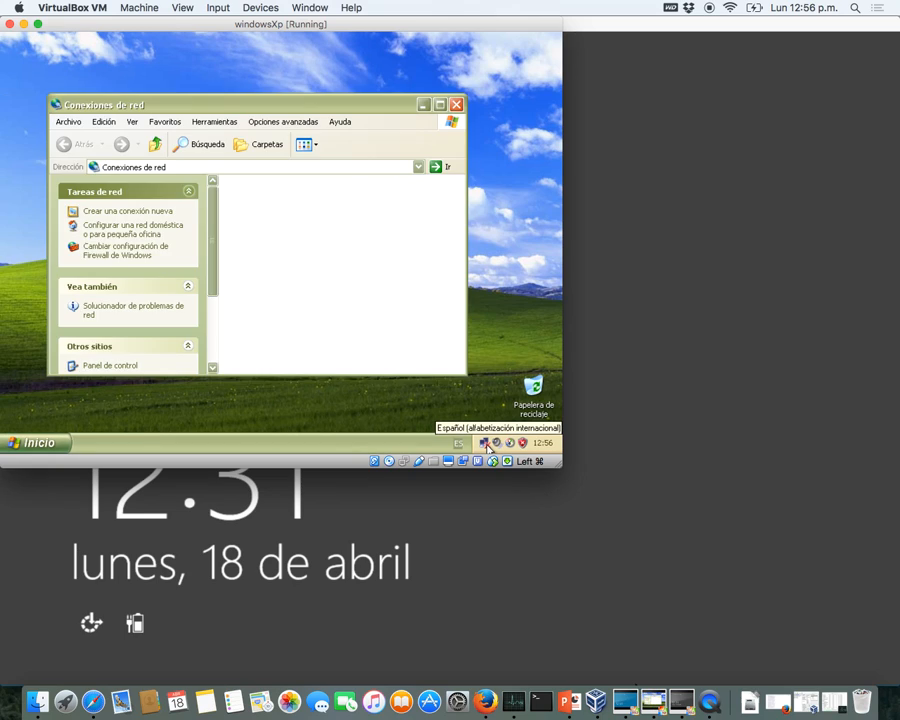
{"action": "left_click", "coordinate": [254, 218]}
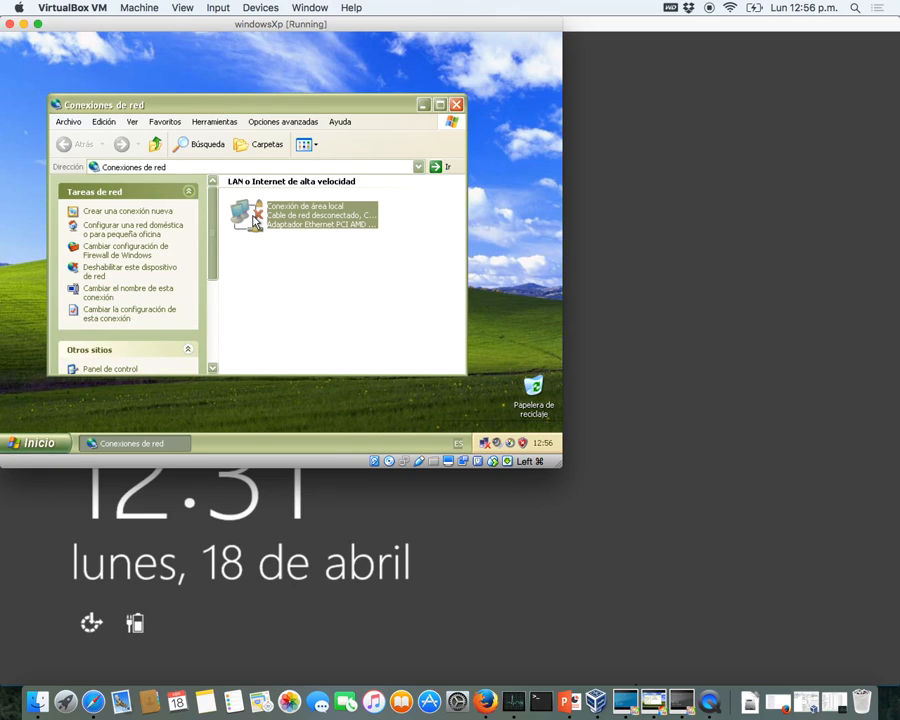
{"action": "right_click", "coordinate": [254, 220]}
{"action": "left_click", "coordinate": [298, 326]}
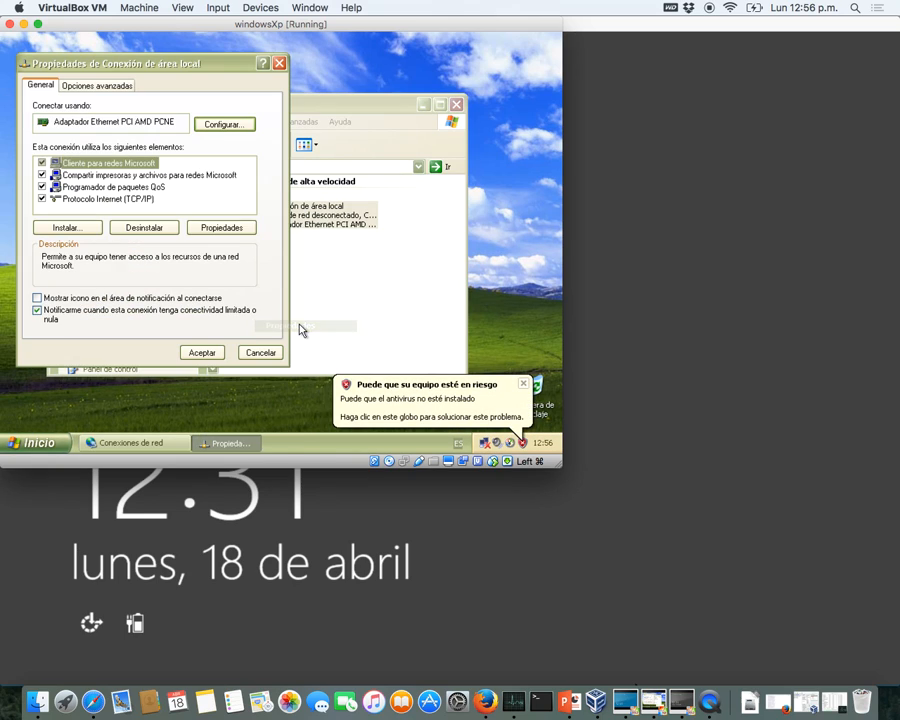
{"action": "left_click", "coordinate": [141, 201]}
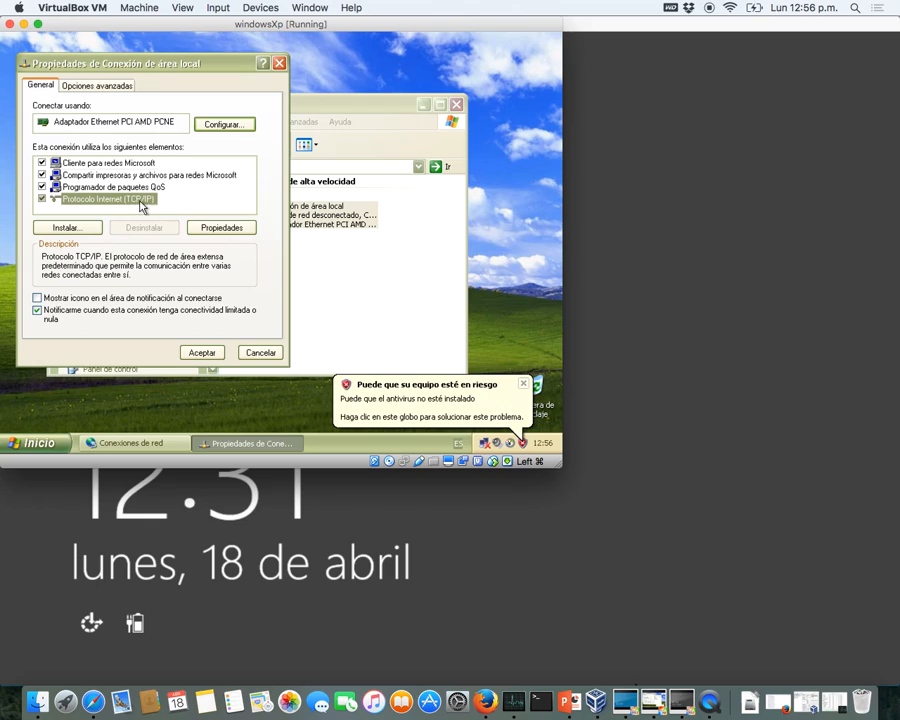
{"action": "double_click", "coordinate": [140, 201]}
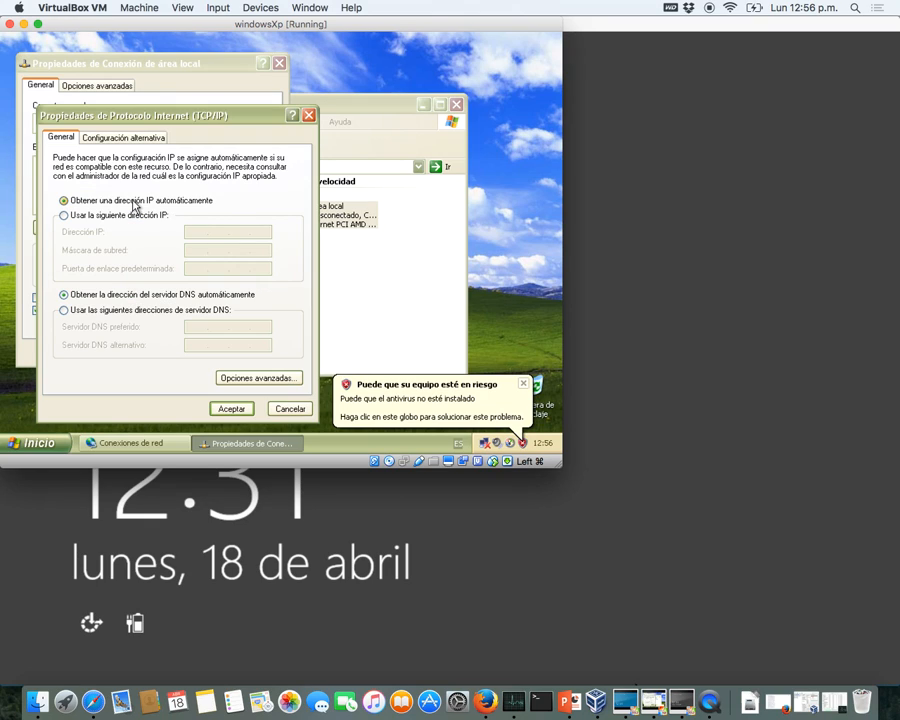
- Use a static IP address 192.168.57.100 with subnet mask 255.255.255.0
{"action": "left_click", "coordinate": [133, 215]}
{"action": "left_click", "coordinate": [197, 234]}
{"action": "type", "text": "192.168."}
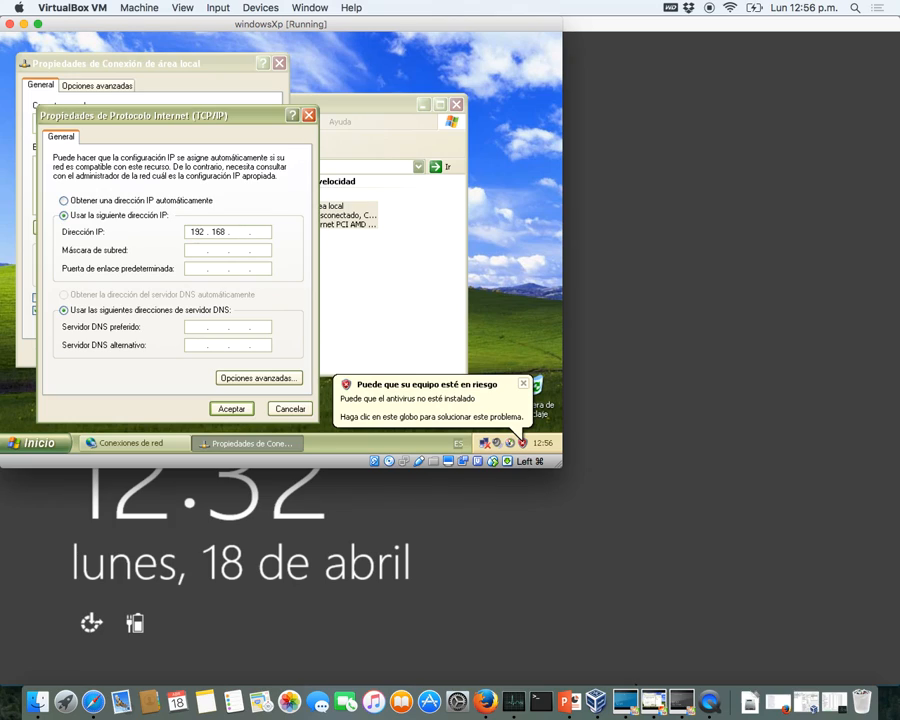
{"action": "type", "text": "57"}
{"action": "key", "text": "Tab"}
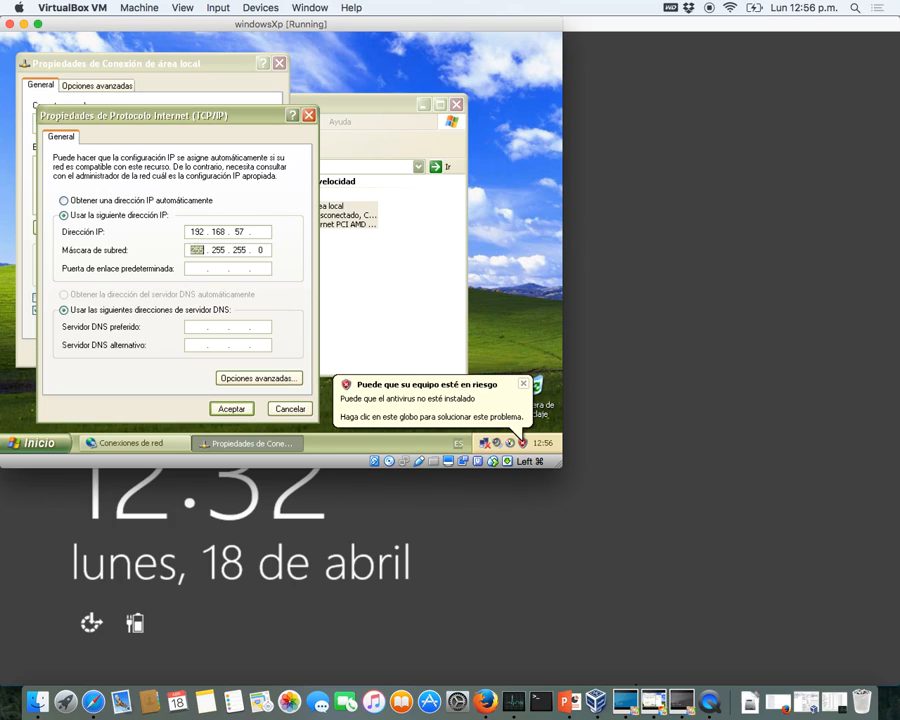
{"action": "left_click", "coordinate": [261, 232]}
{"action": "type", "text": "100"}
{"action": "left_click", "coordinate": [188, 270]}
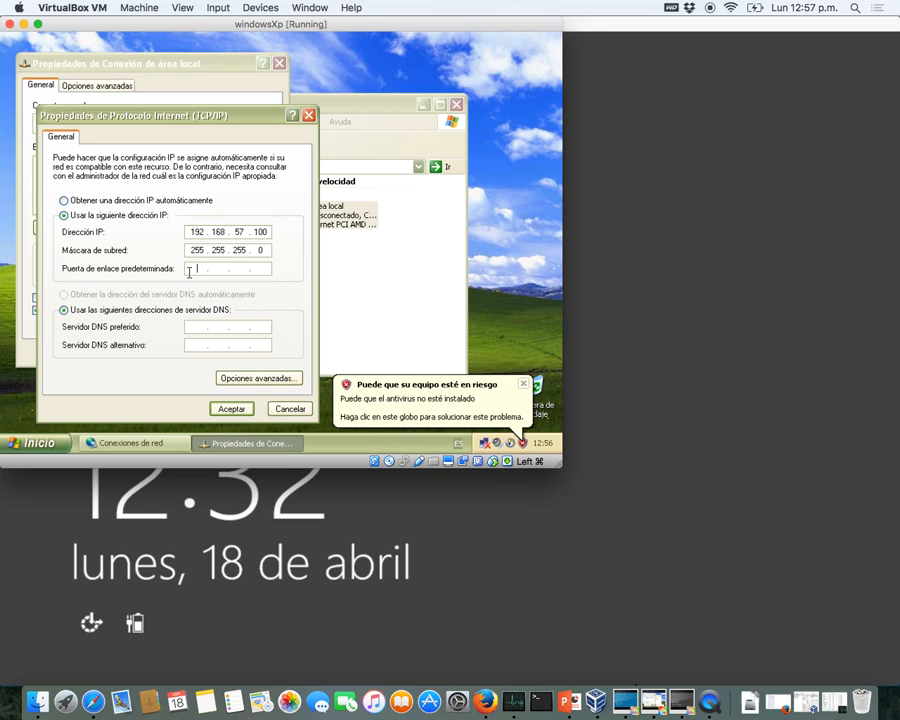
- Enter gateway 192.168.57.1 and preferred DNS 192.168.57.2, then accept both dialogs
{"action": "left_click", "coordinate": [188, 271]}
{"action": "left_click", "coordinate": [188, 271]}
{"action": "type", "text": "192 . 168 . 57 . 1"}
{"action": "key", "text": "Tab"}
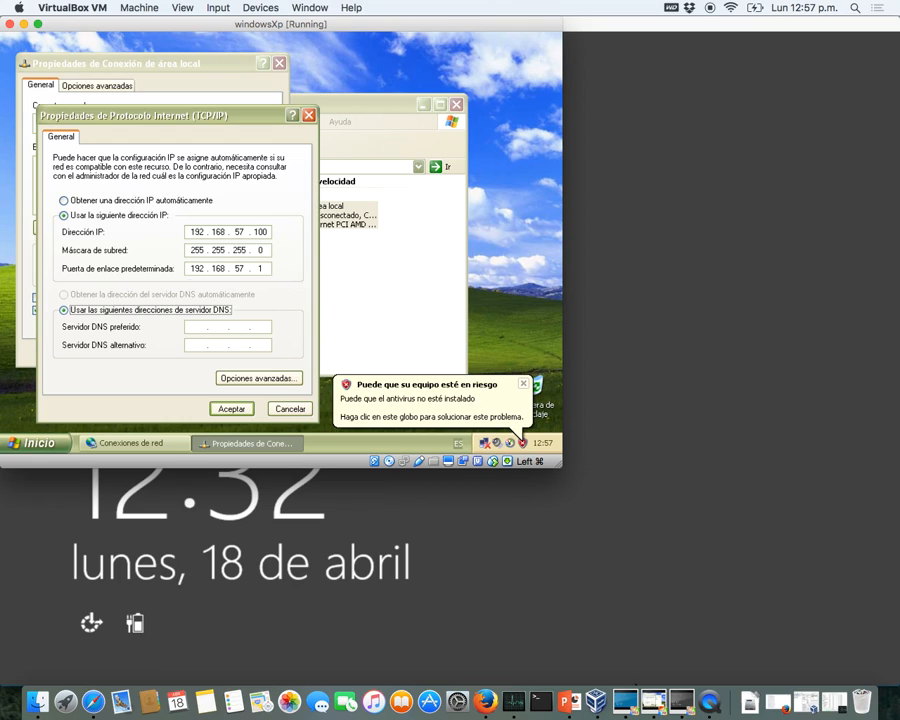
{"action": "key", "text": "Tab"}
{"action": "type", "text": "192 . 16"}
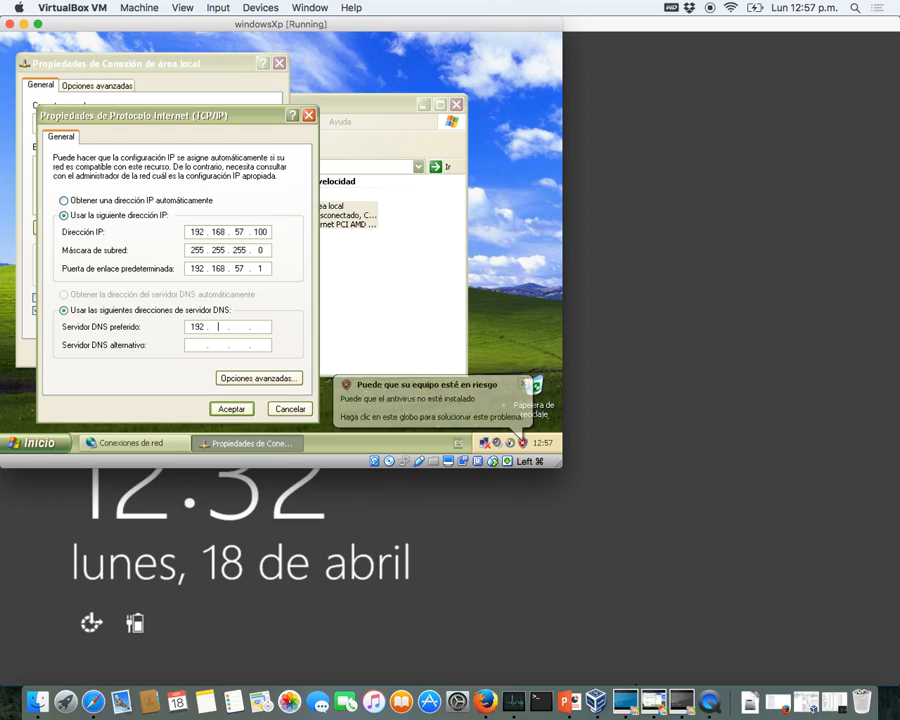
{"action": "type", "text": "8"}
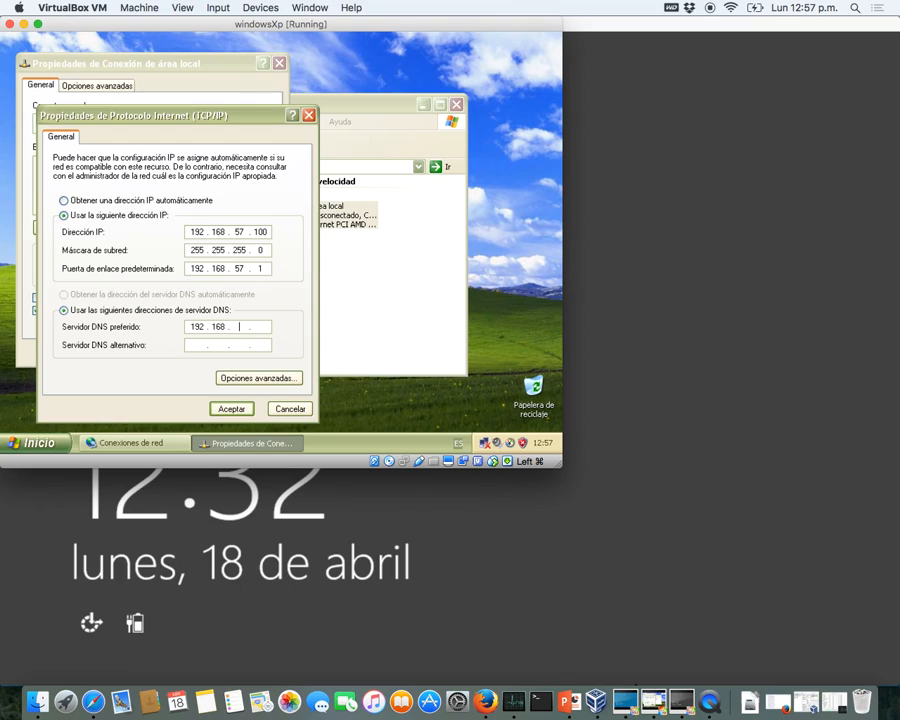
{"action": "type", "text": "57.2"}
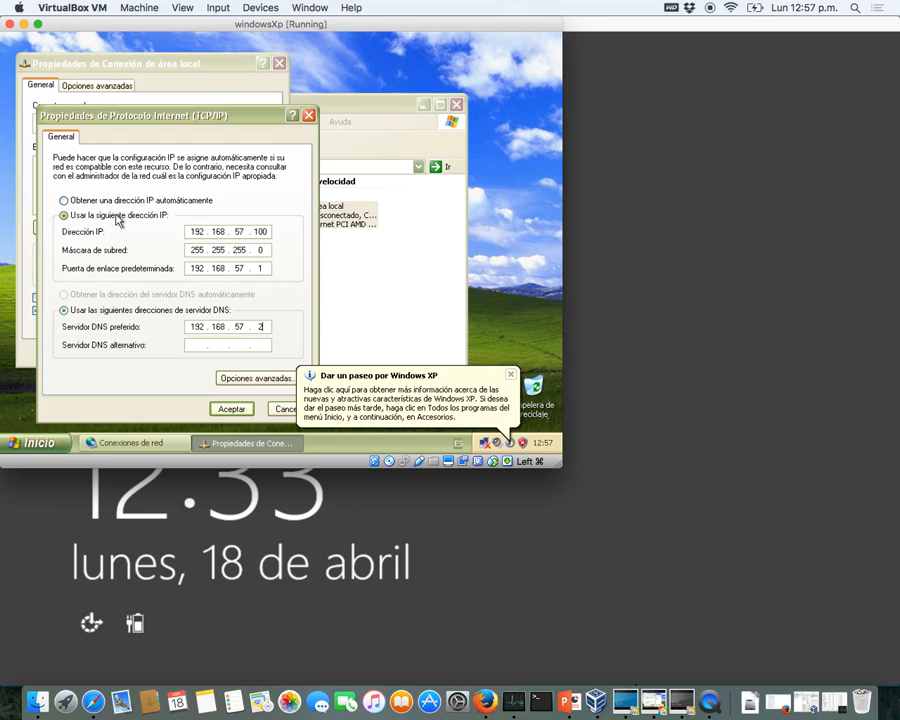
{"action": "left_click", "coordinate": [239, 409]}
{"action": "left_click", "coordinate": [200, 353]}
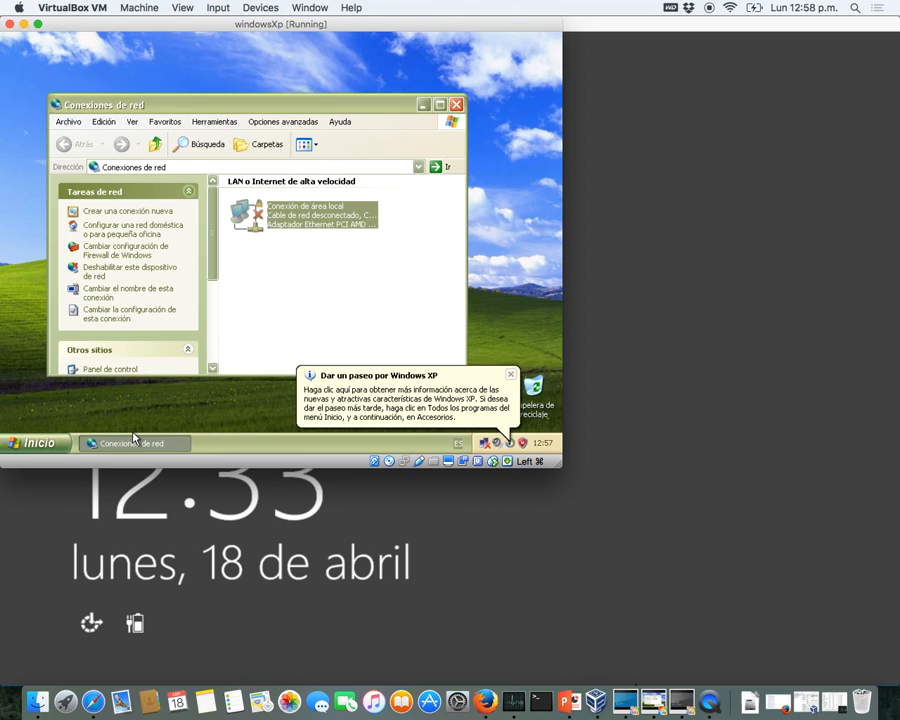
- Close Conexiones de red and reconnect the XP machine's virtual network adapter
{"action": "left_click", "coordinate": [458, 105]}
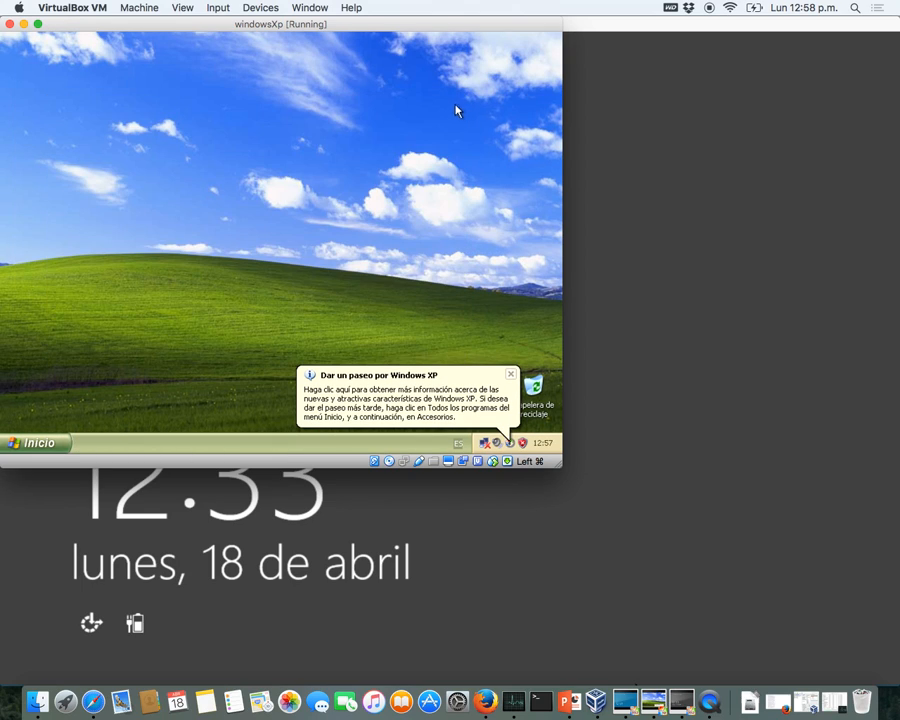
{"action": "left_click", "coordinate": [511, 377]}
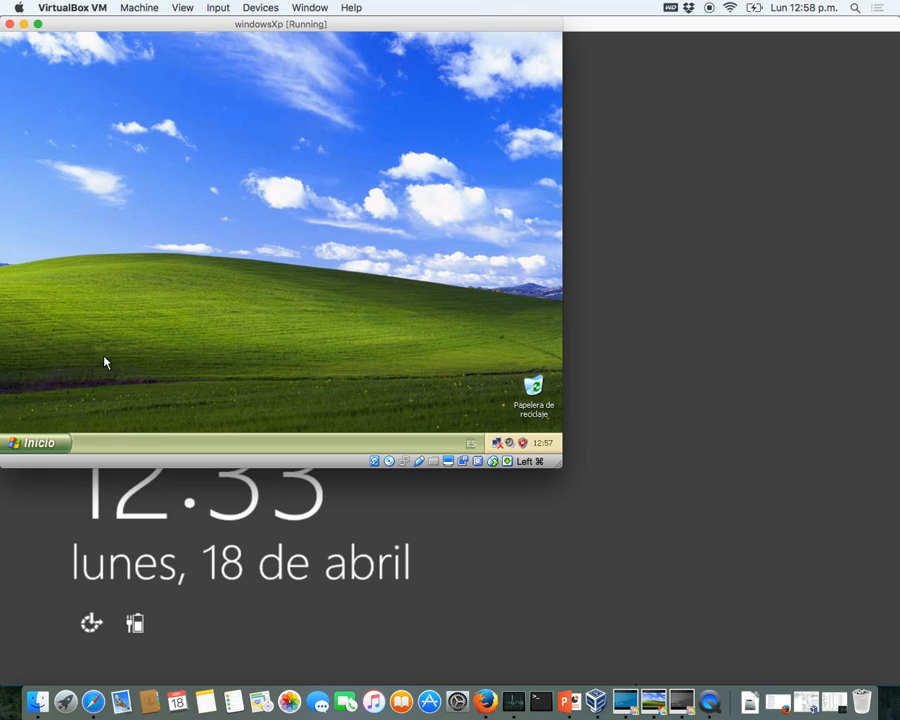
{"action": "left_click", "coordinate": [404, 461]}
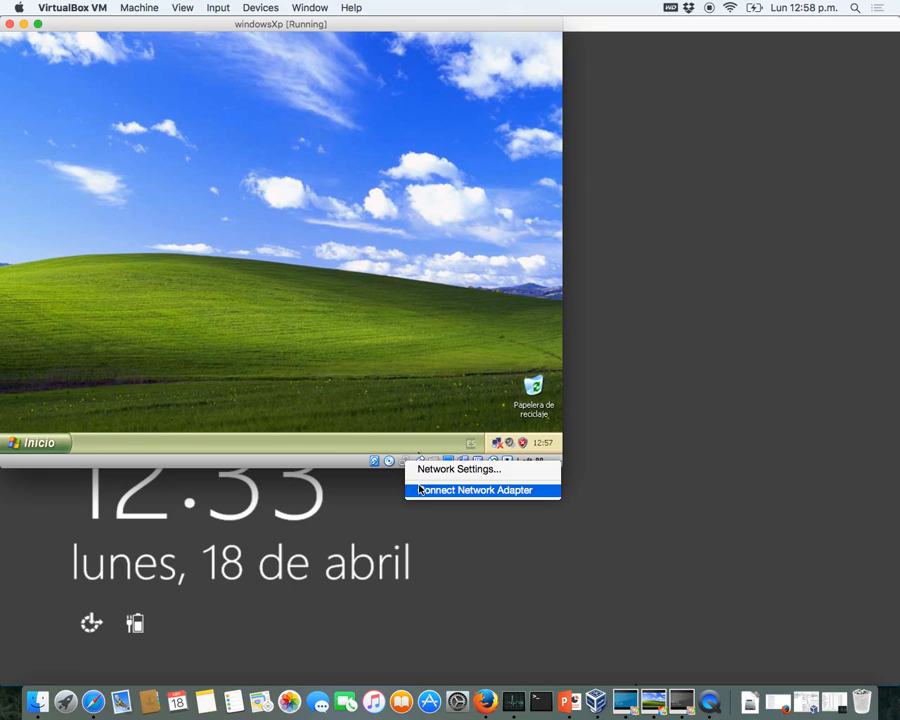
{"action": "left_click", "coordinate": [419, 489]}
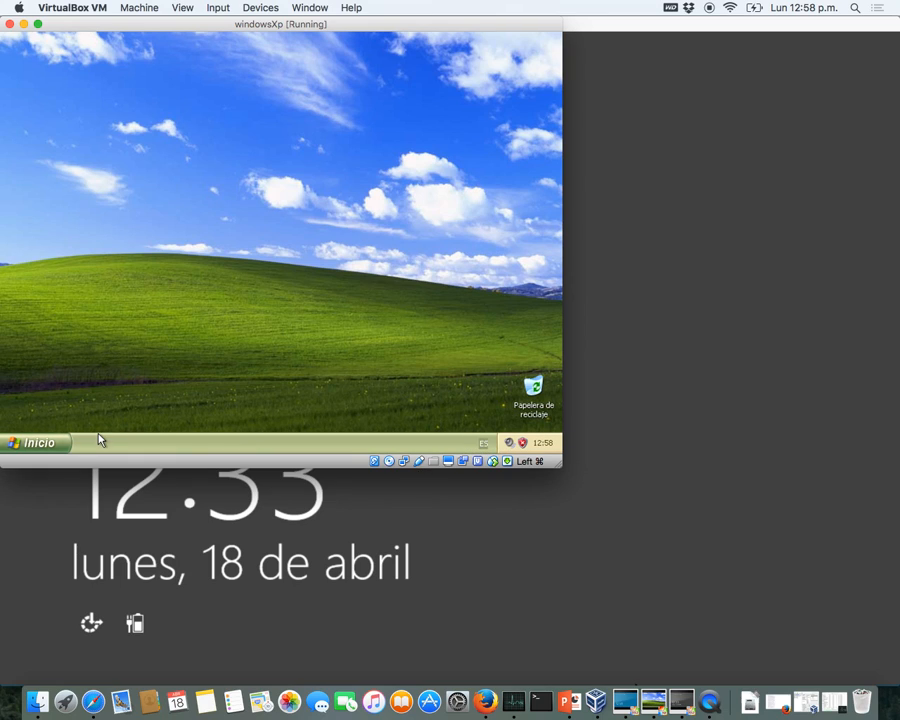
- Open a command prompt on the XP guest and run ipconfig
{"action": "left_click", "coordinate": [40, 443]}
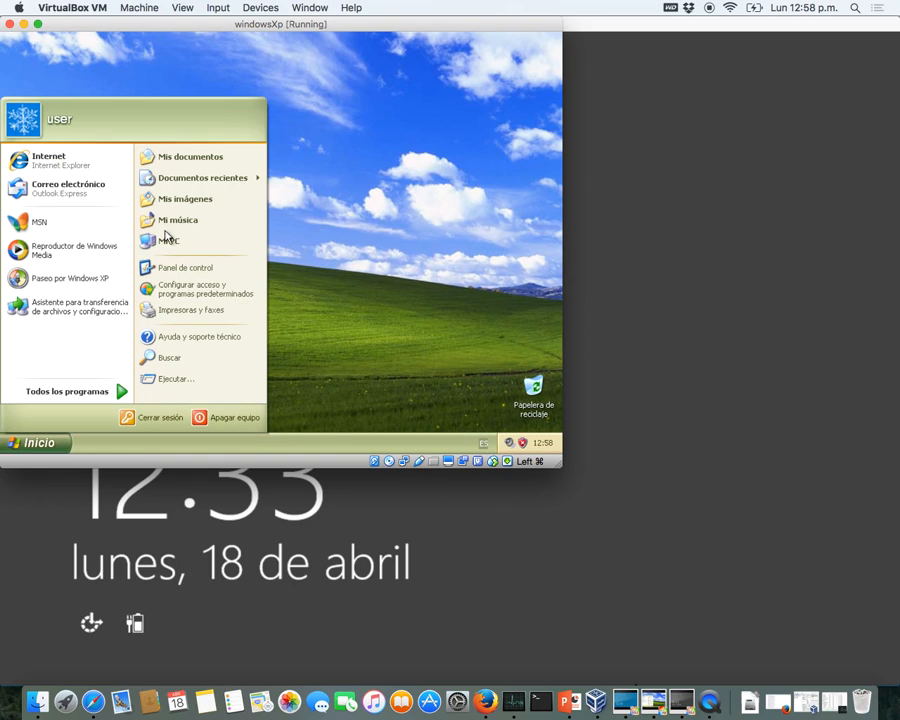
{"action": "left_click", "coordinate": [168, 378]}
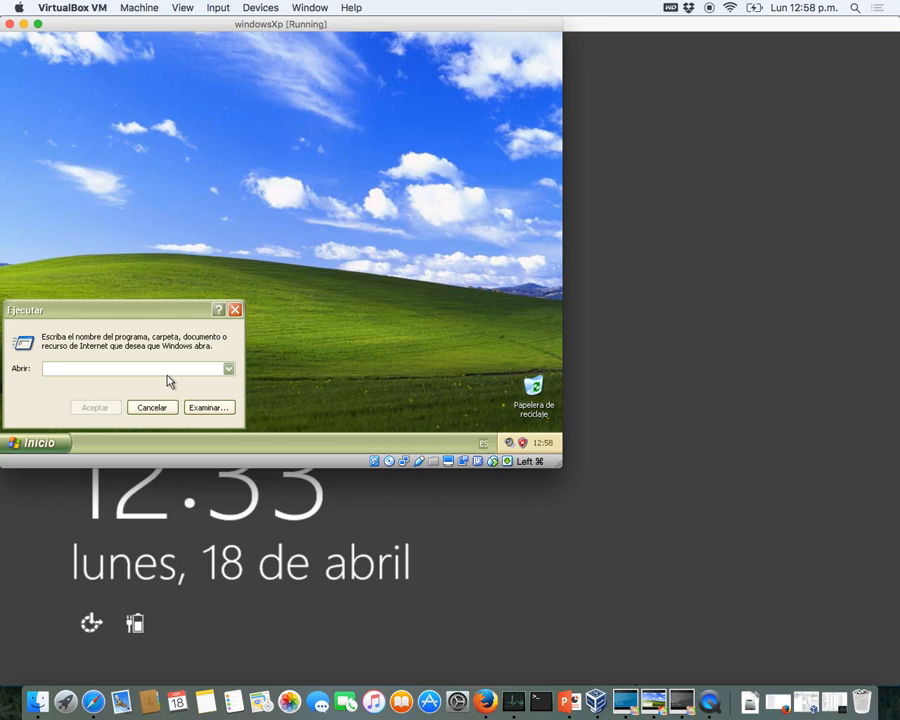
{"action": "type", "text": "cmd"}
{"action": "key", "text": "Return"}
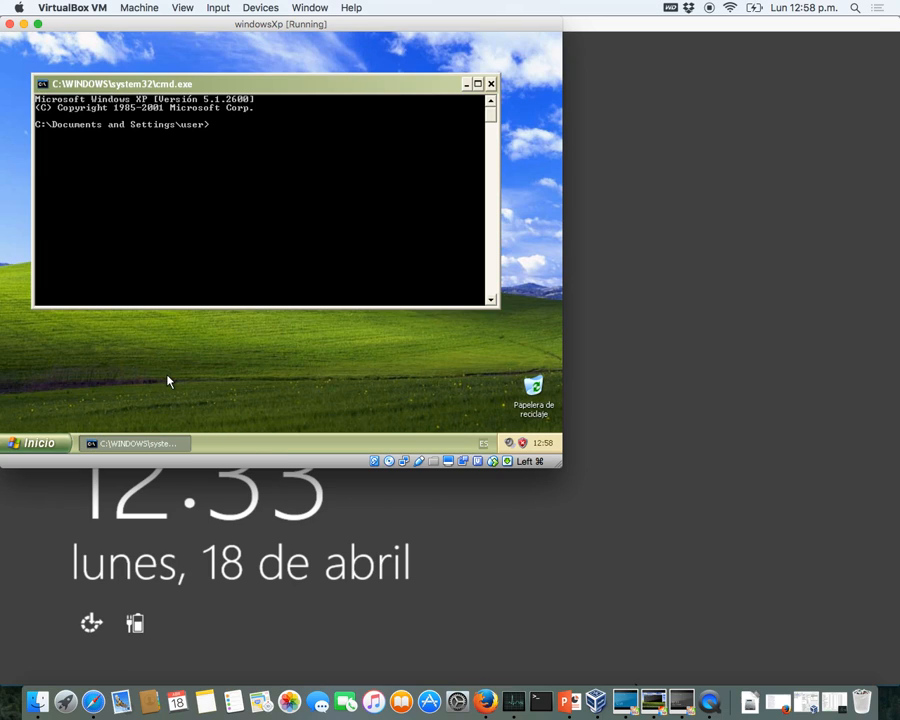
{"action": "type", "text": "ipconfig"}
{"action": "key", "text": "Return"}
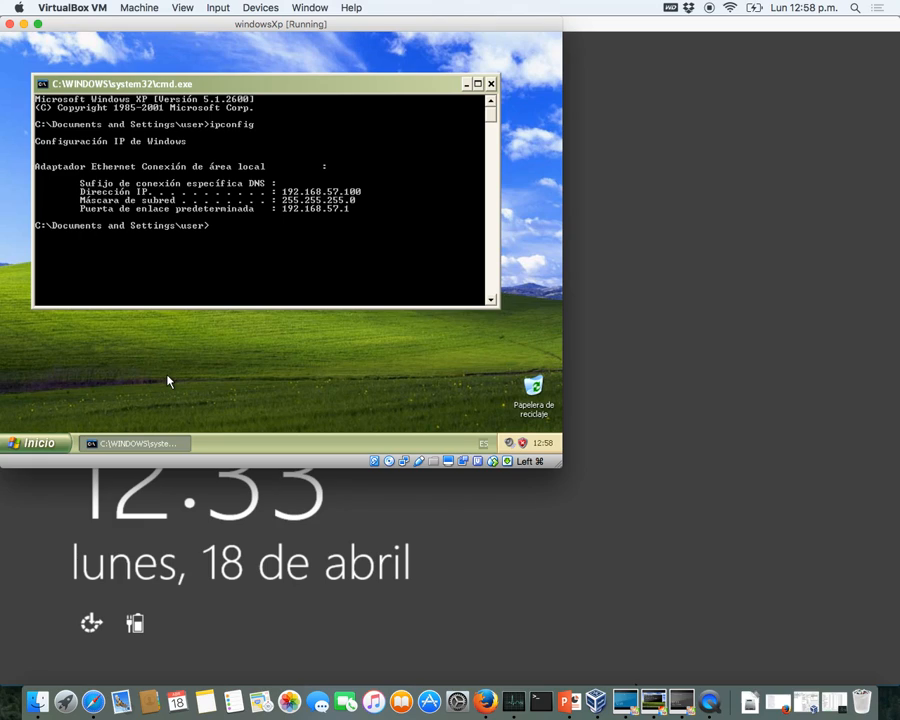
- Ping 192.168.57.2 and 192.168.57.3, then bring the Windows2012GUI machine forward
{"action": "type", "text": "ping 192.168.57.2"}
{"action": "key", "text": "Return"}
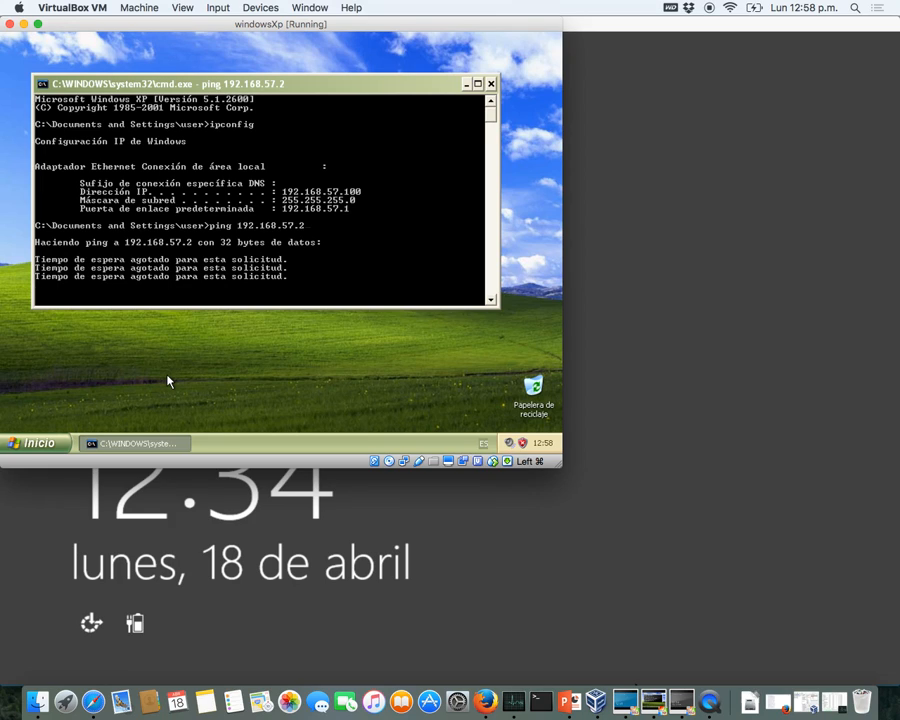
{"action": "key", "text": "Up"}
{"action": "key", "text": "BackSpace"}
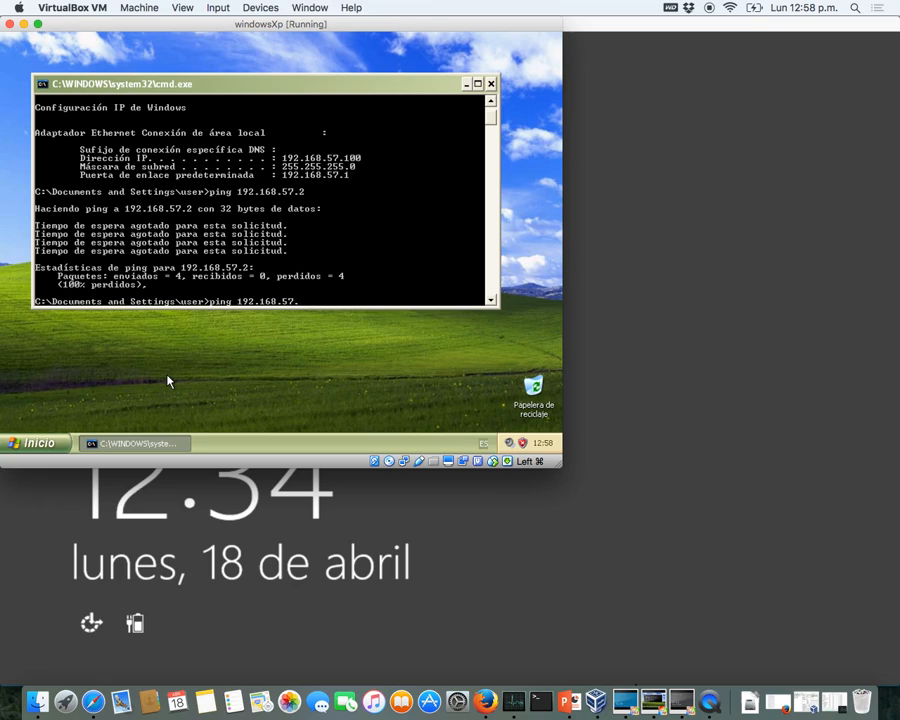
{"action": "type", "text": "4"}
{"action": "key", "text": "BackSpace"}
{"action": "type", "text": "3"}
{"action": "key", "text": "Return"}
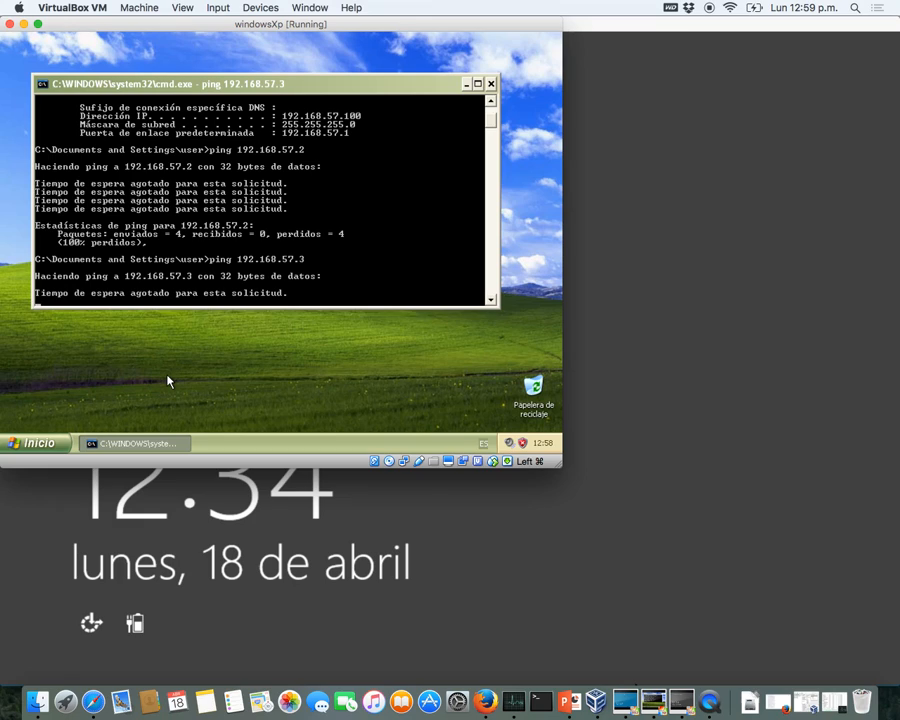
{"action": "left_click", "coordinate": [273, 550]}
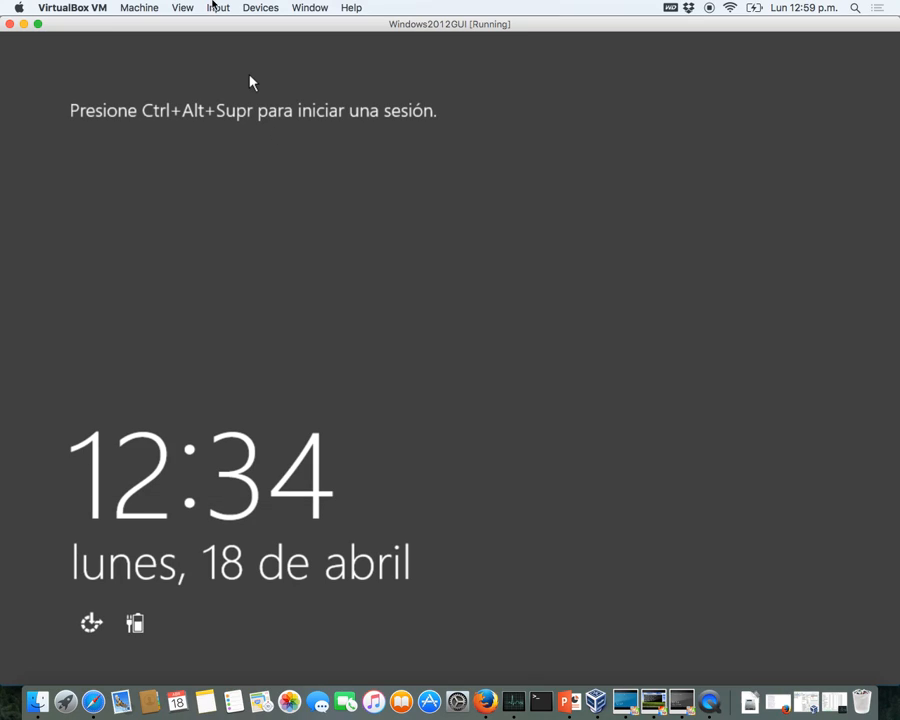
- Send Ctrl-Alt-Del to the Windows2012GUI guest and sign in with the Administrador password
{"action": "left_click", "coordinate": [215, 7]}
{"action": "mouse_move", "coordinate": [221, 33]}
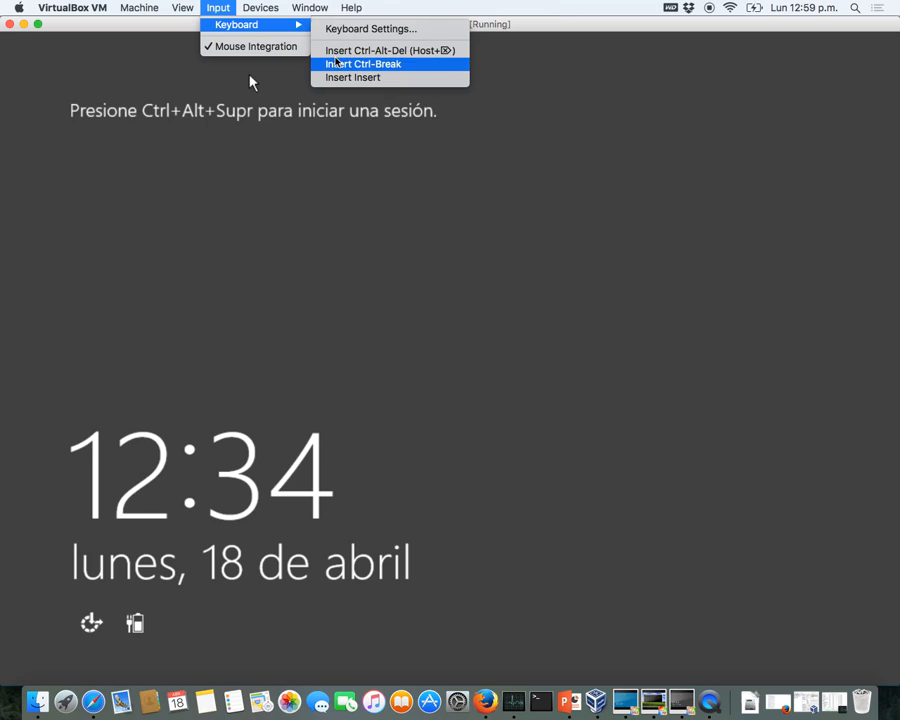
{"action": "left_click", "coordinate": [338, 51]}
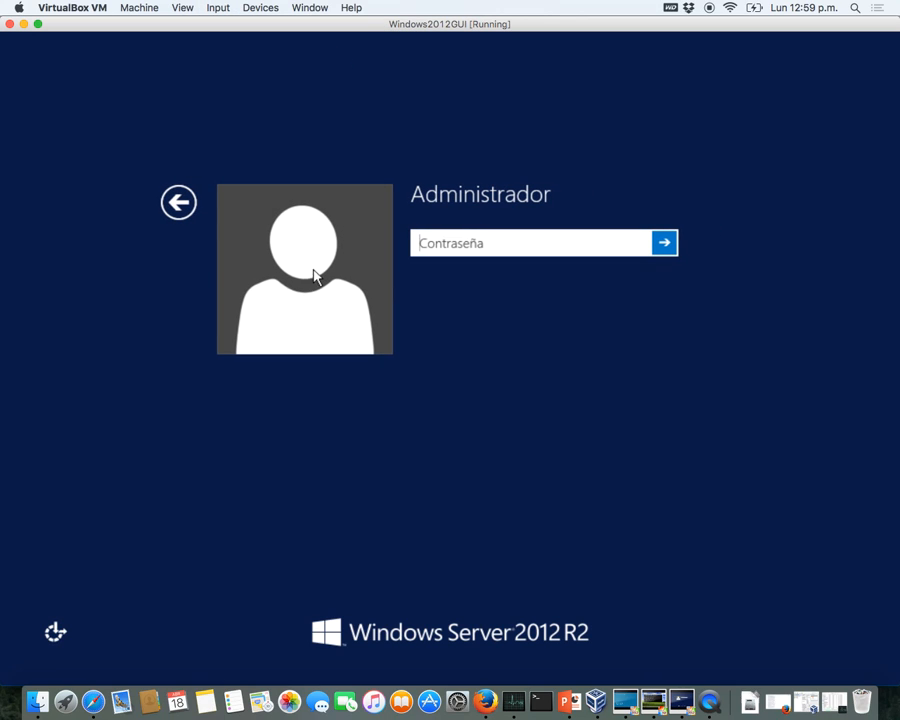
{"action": "type", "text": "******"}
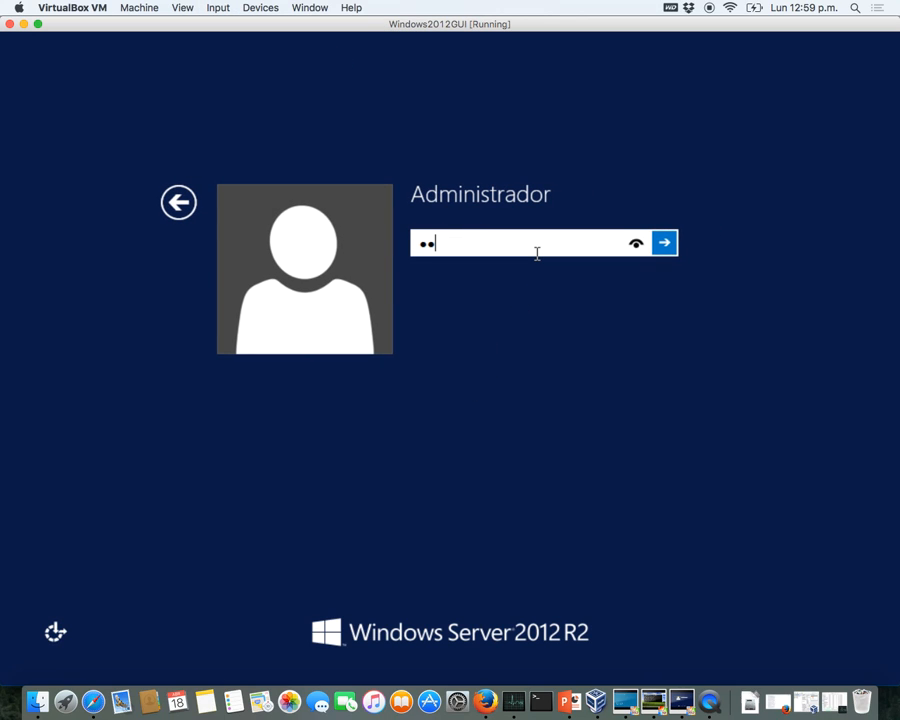
{"action": "type", "text": "*"}
{"action": "key", "text": "Return"}
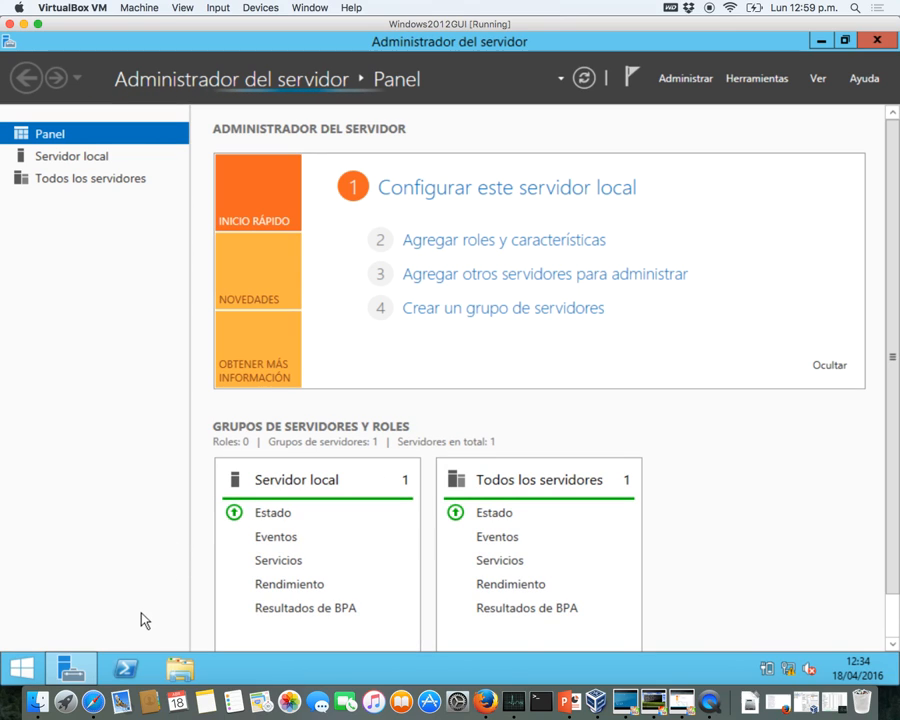
- In PowerShell, ping 192.168.57.2 and 192.168.57.3, enlarging the VM window in between
{"action": "left_click", "coordinate": [128, 670]}
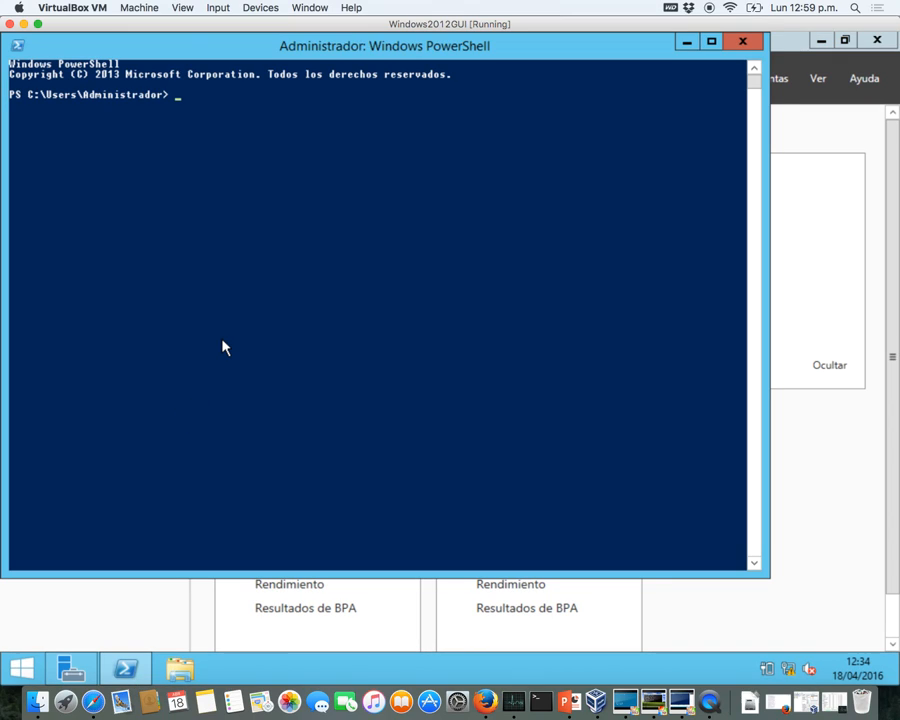
{"action": "type", "text": "ping 19"}
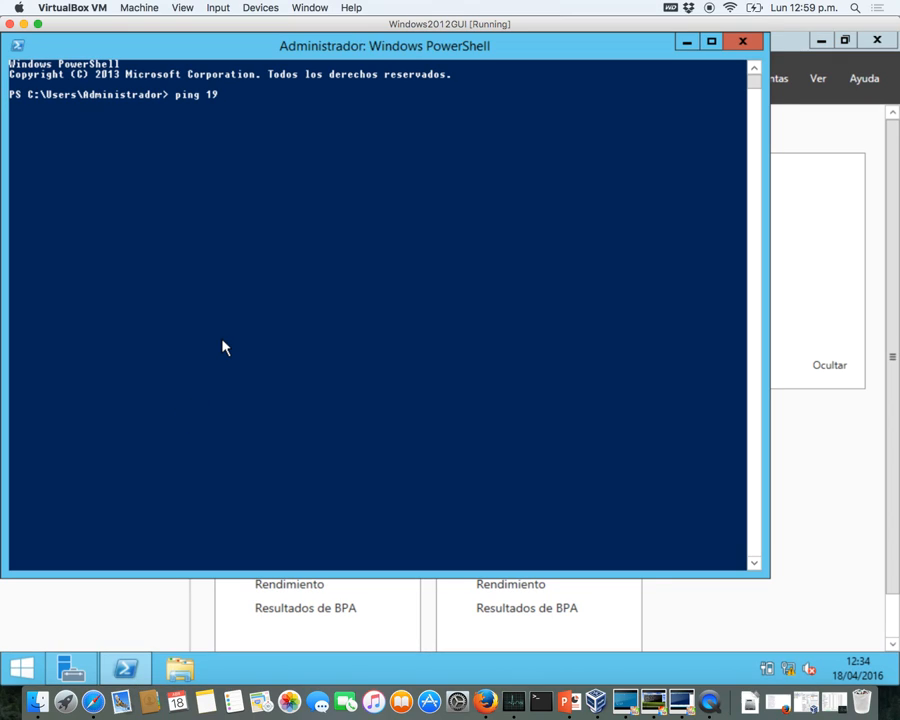
{"action": "type", "text": "2.168.1."}
{"action": "key", "text": "BackSpace"}
{"action": "key", "text": "BackSpace"}
{"action": "type", "text": "57."}
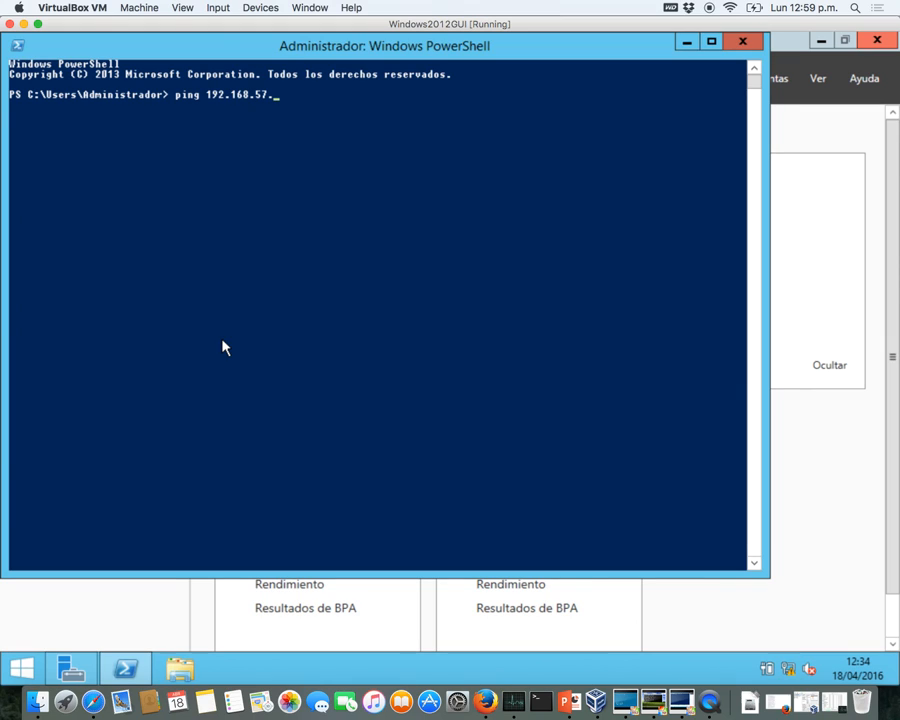
{"action": "type", "text": "2"}
{"action": "key", "text": "Return"}
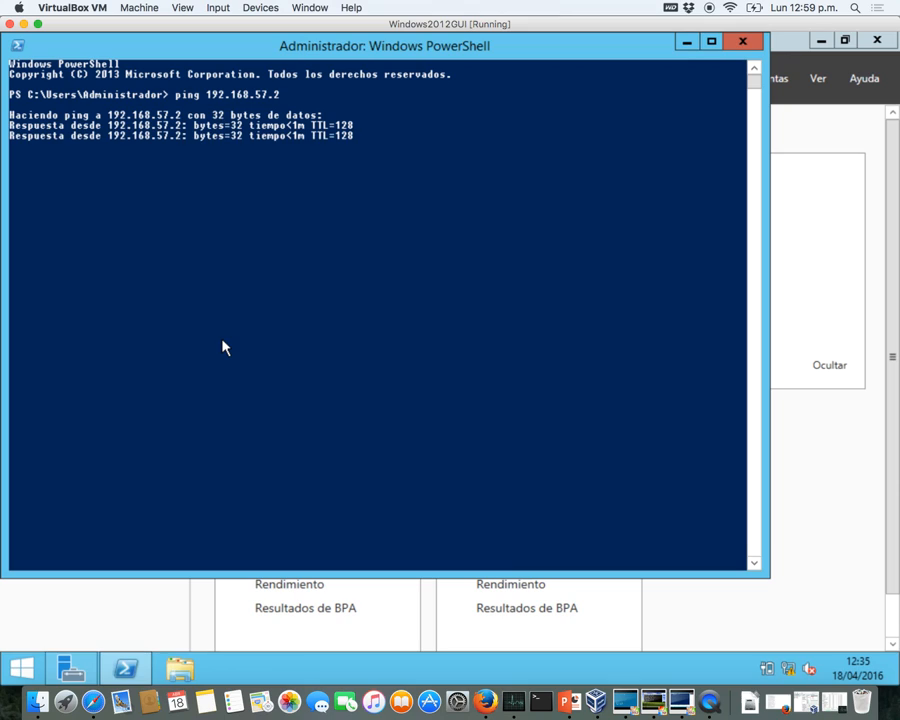
{"action": "key", "text": "super+c"}
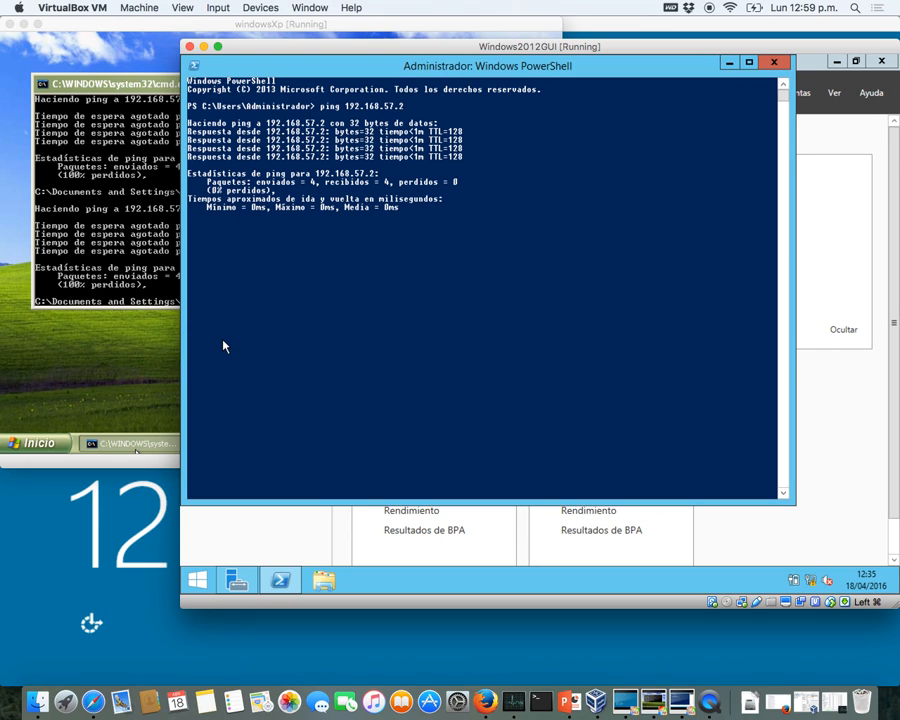
{"action": "left_click", "coordinate": [224, 346]}
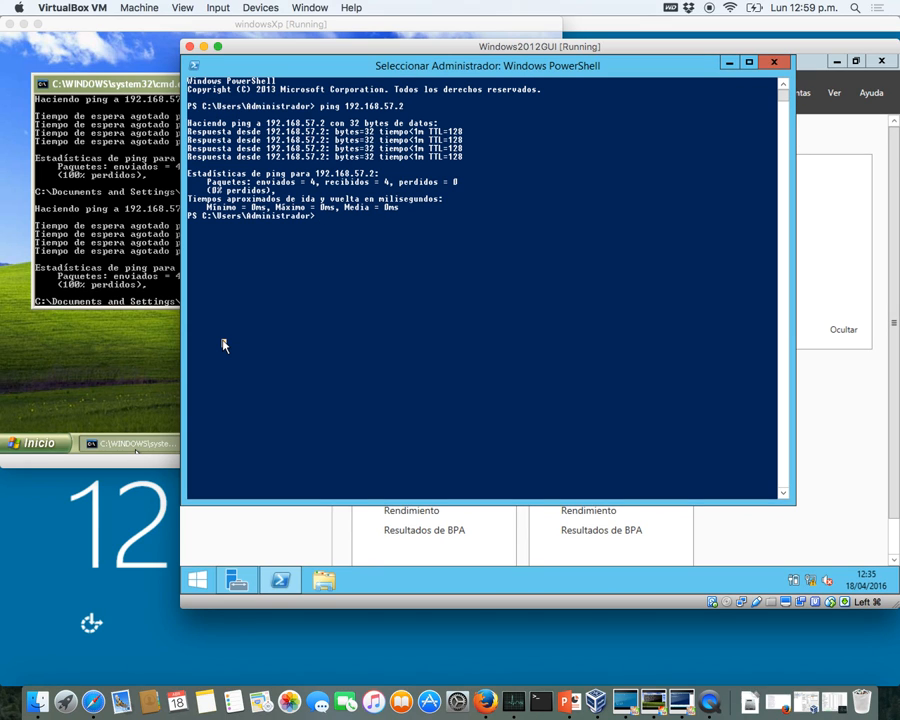
{"action": "double_click", "coordinate": [440, 47]}
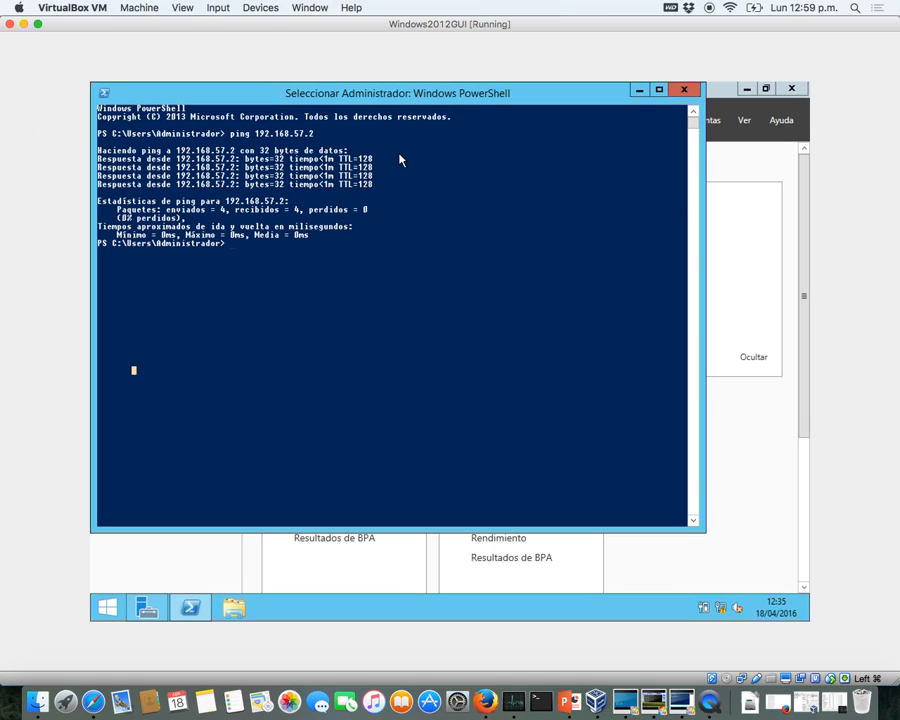
{"action": "key", "text": "Up"}
{"action": "key", "text": "BackSpace"}
{"action": "type", "text": "3"}
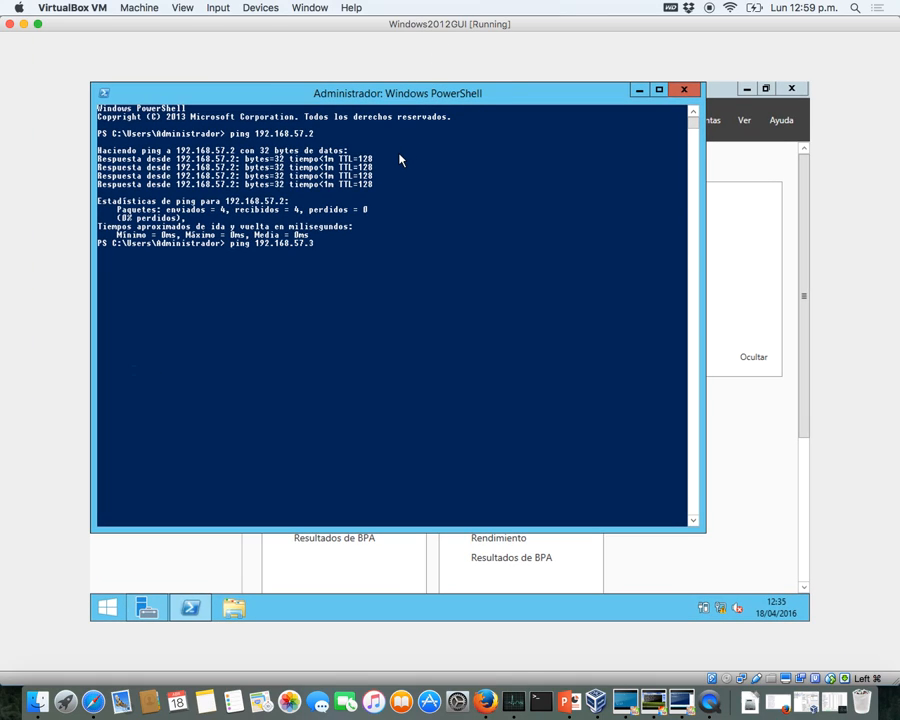
{"action": "key", "text": "Return"}
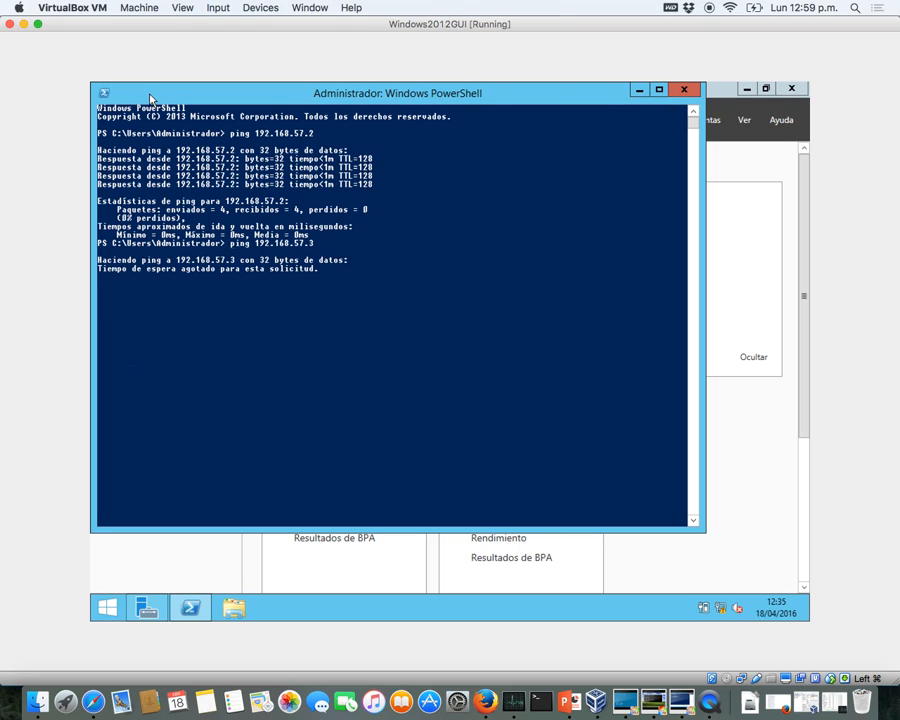
- Switch the VM display to scaled mode and ping 192.168.57.4
{"action": "left_click", "coordinate": [186, 8]}
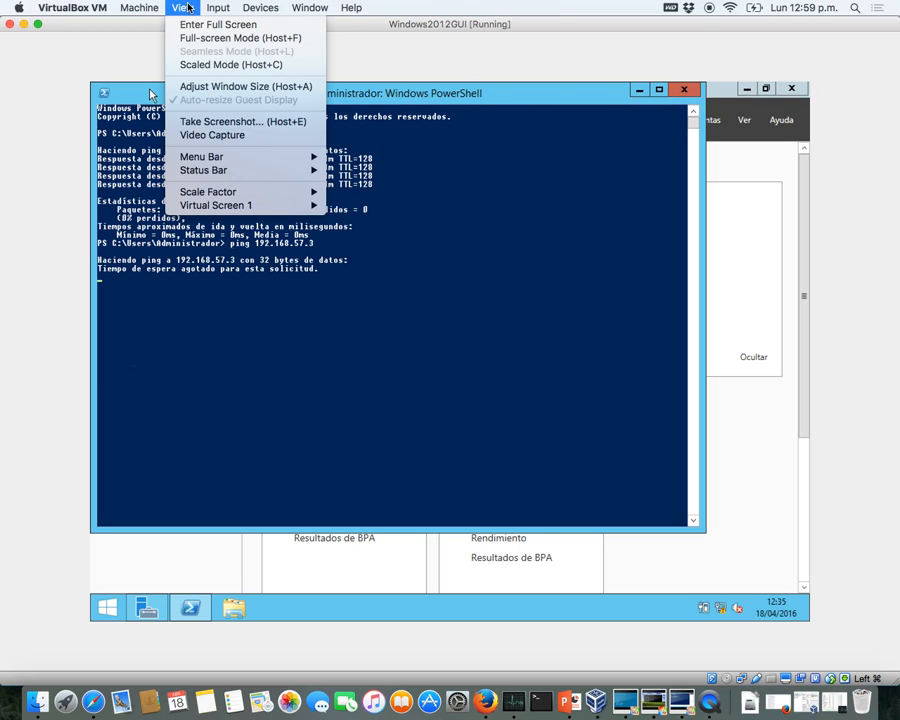
{"action": "left_click", "coordinate": [200, 64]}
{"action": "left_click", "coordinate": [470, 164]}
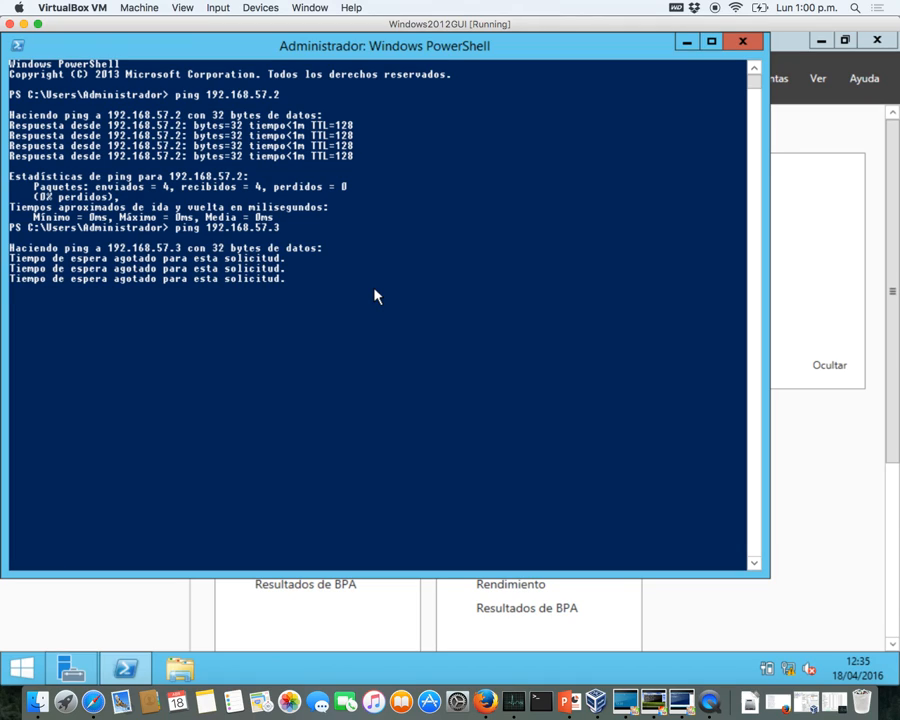
{"action": "key", "text": "Up"}
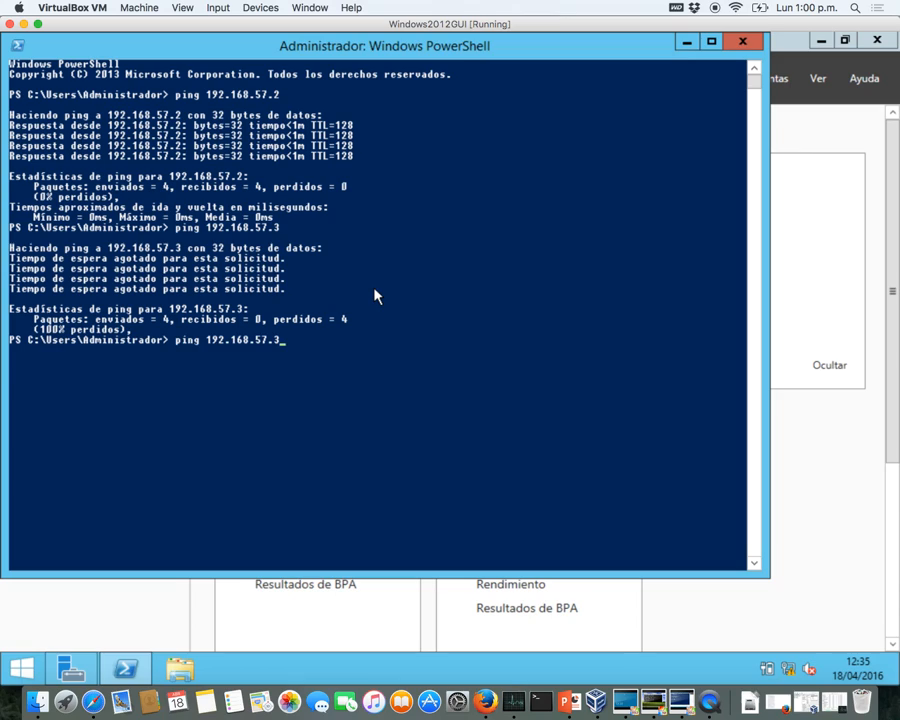
{"action": "key", "text": "BackSpace"}
{"action": "type", "text": "4"}
{"action": "key", "text": "Return"}
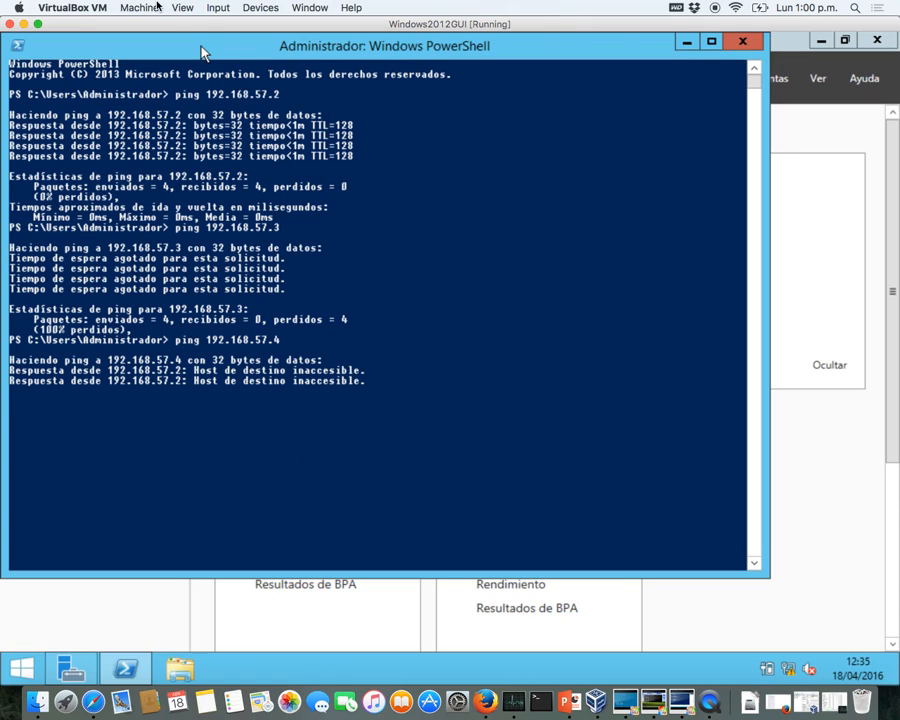
{"action": "left_click", "coordinate": [259, 8]}
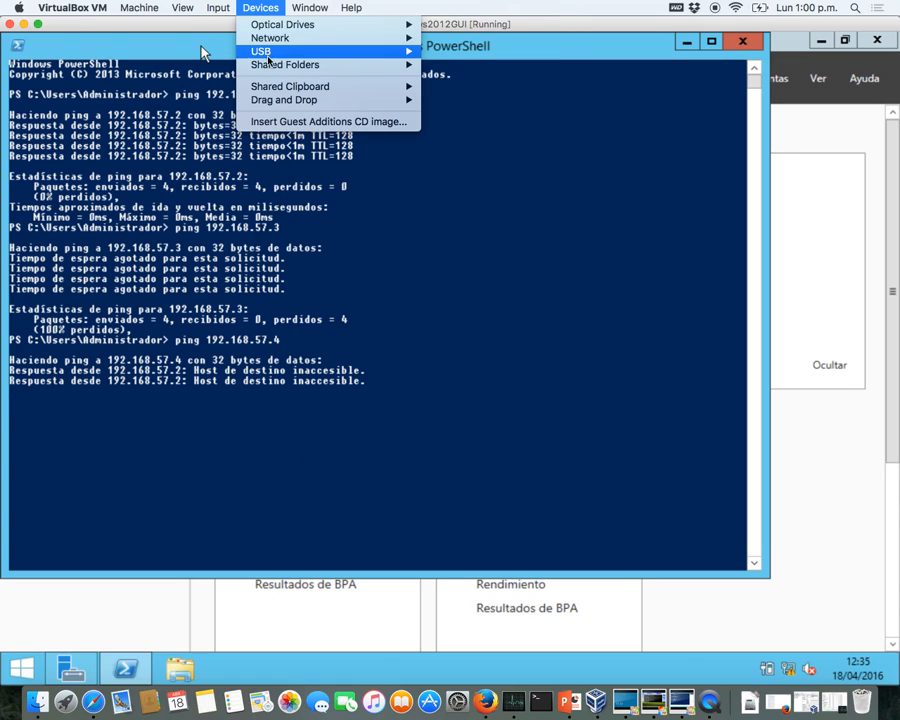
{"action": "mouse_move", "coordinate": [256, 40]}
{"action": "left_click", "coordinate": [464, 40]}
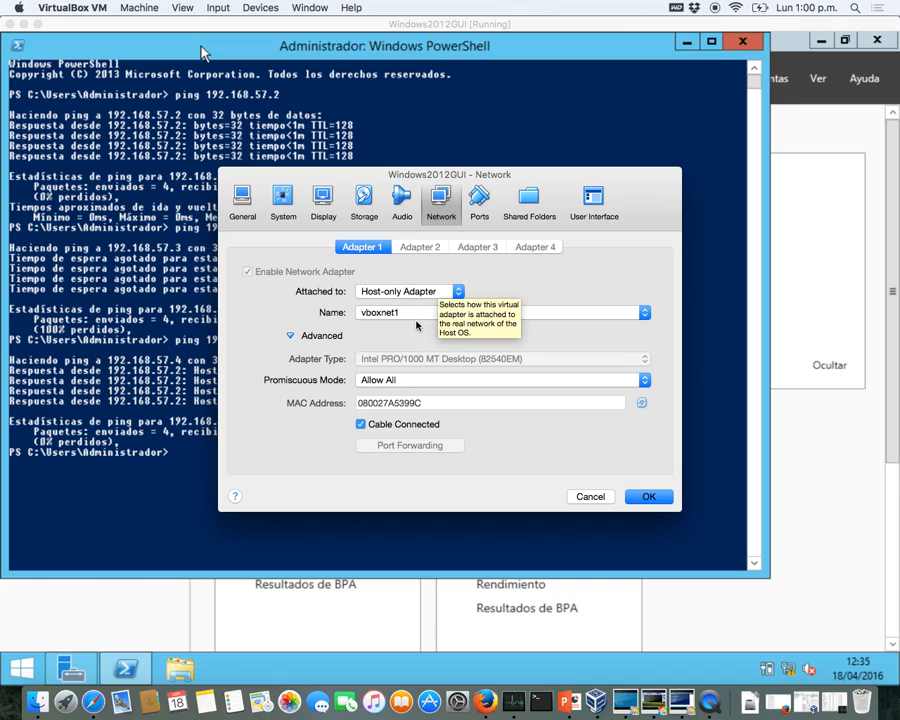
{"action": "left_click", "coordinate": [417, 316]}
{"action": "left_click", "coordinate": [417, 316]}
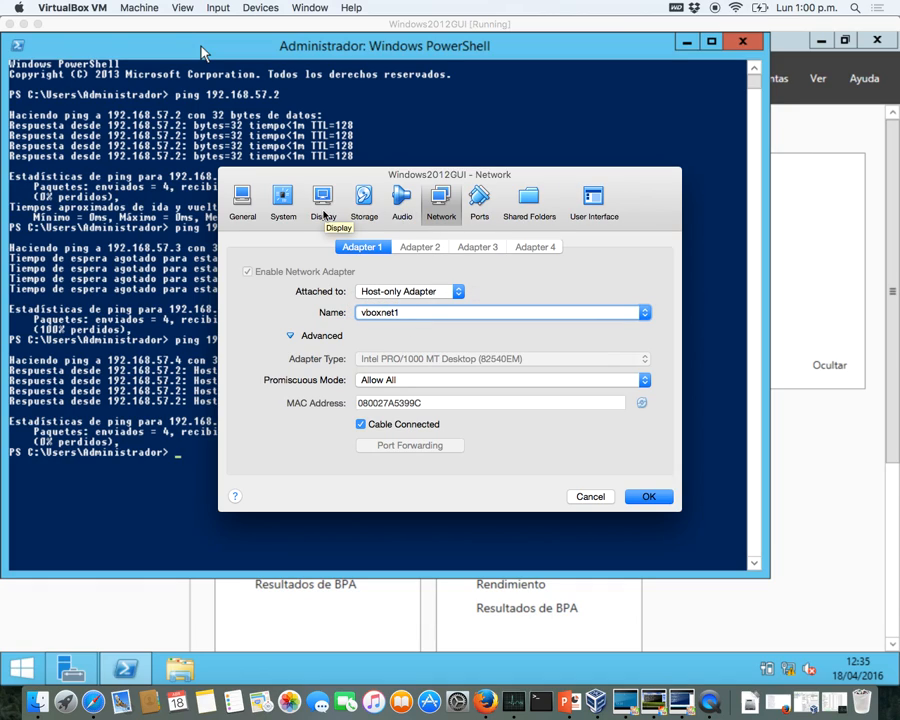
{"action": "left_click", "coordinate": [649, 505]}
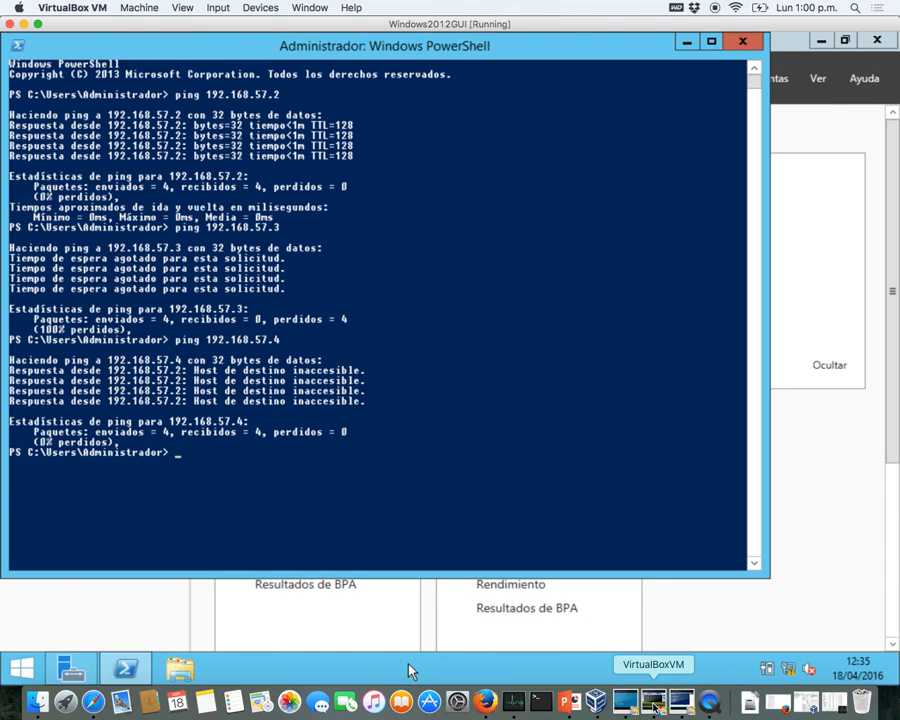
{"action": "left_click", "coordinate": [653, 703]}
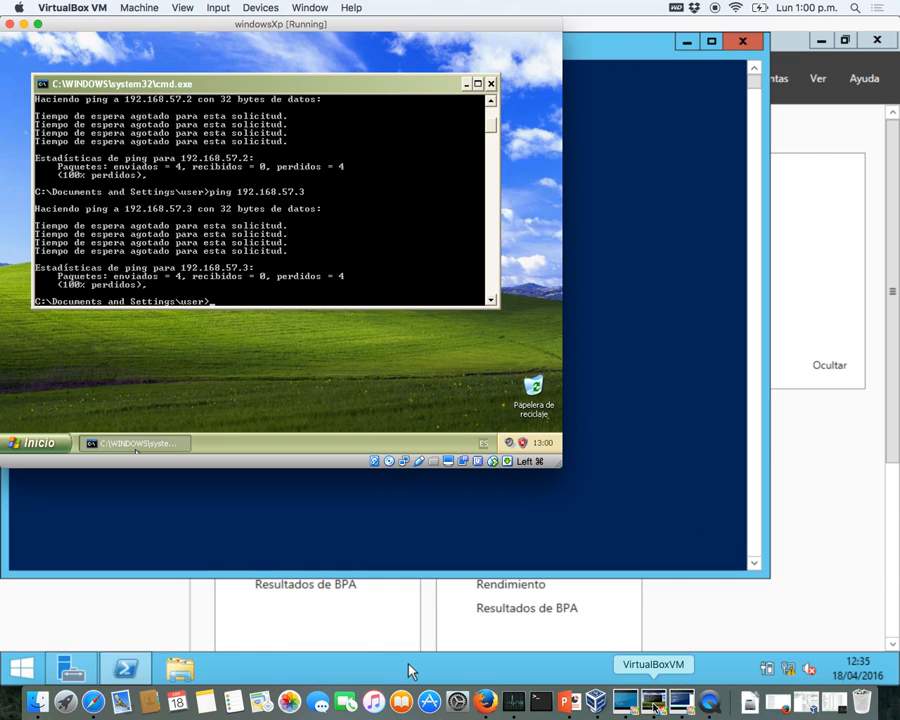
{"action": "left_click", "coordinate": [218, 7]}
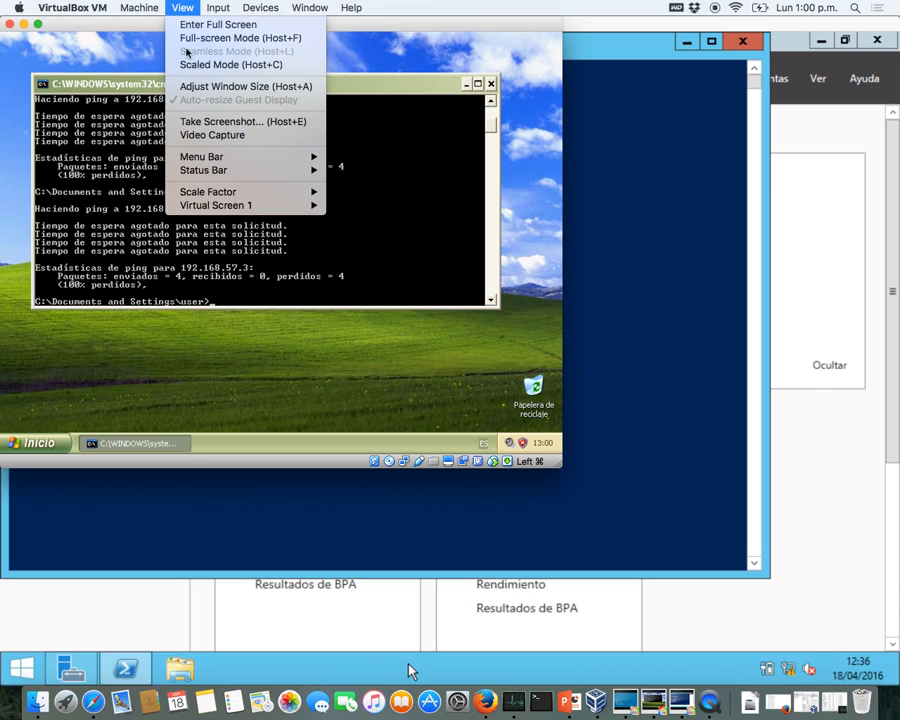
{"action": "mouse_move", "coordinate": [250, 9]}
{"action": "mouse_move", "coordinate": [300, 51]}
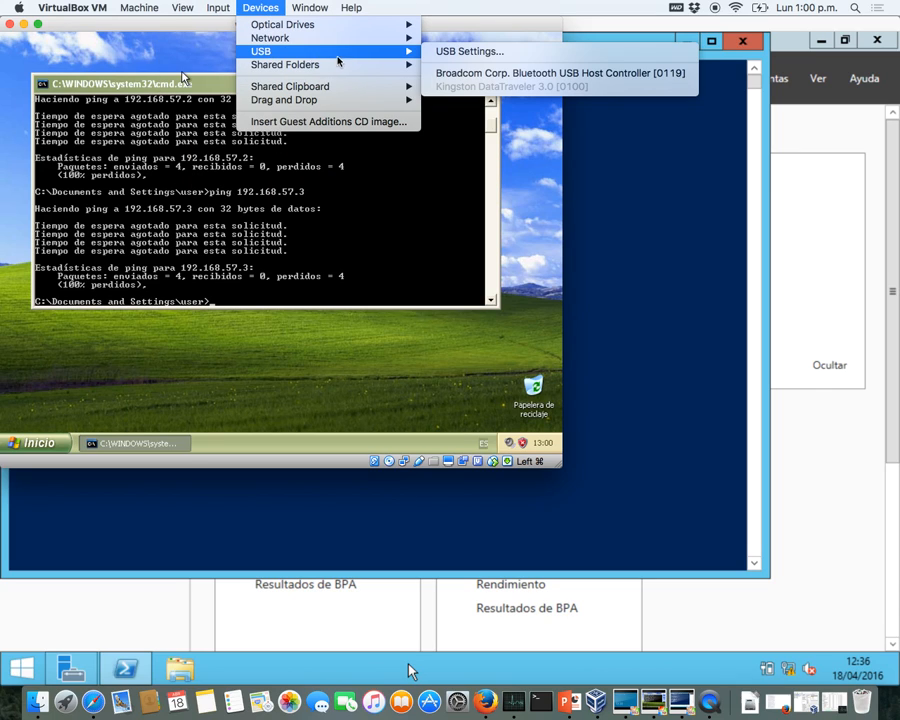
{"action": "mouse_move", "coordinate": [380, 38]}
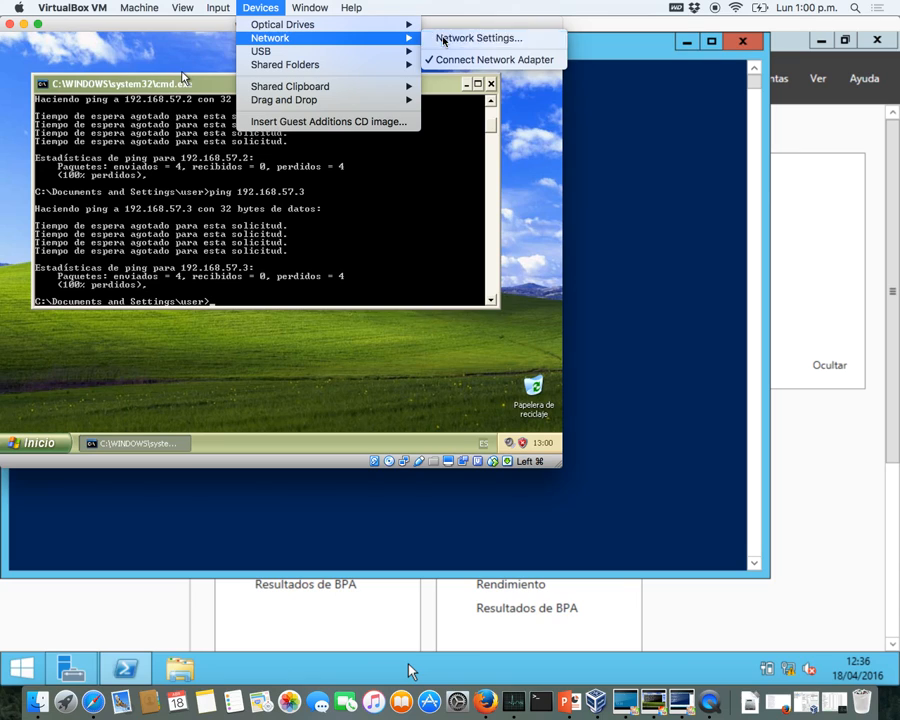
{"action": "left_click", "coordinate": [443, 41]}
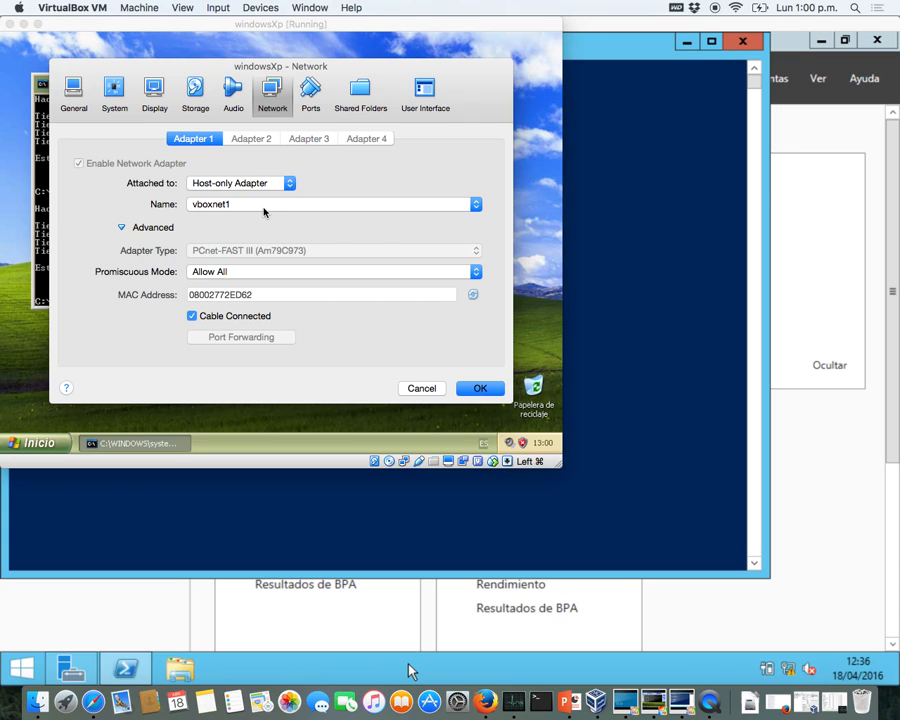
{"action": "left_click", "coordinate": [238, 270]}
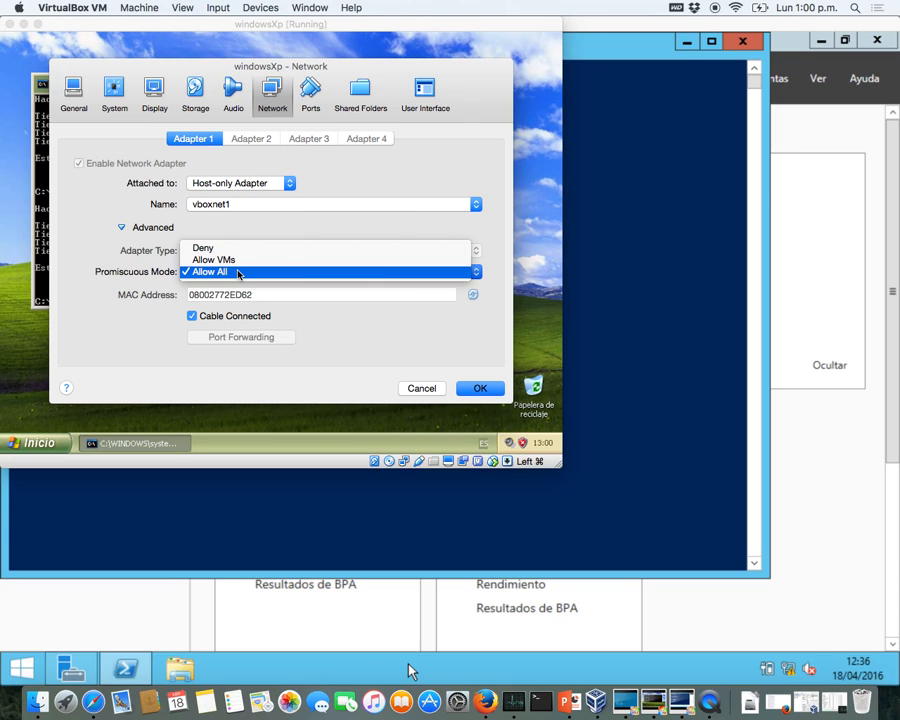
{"action": "left_click", "coordinate": [237, 269]}
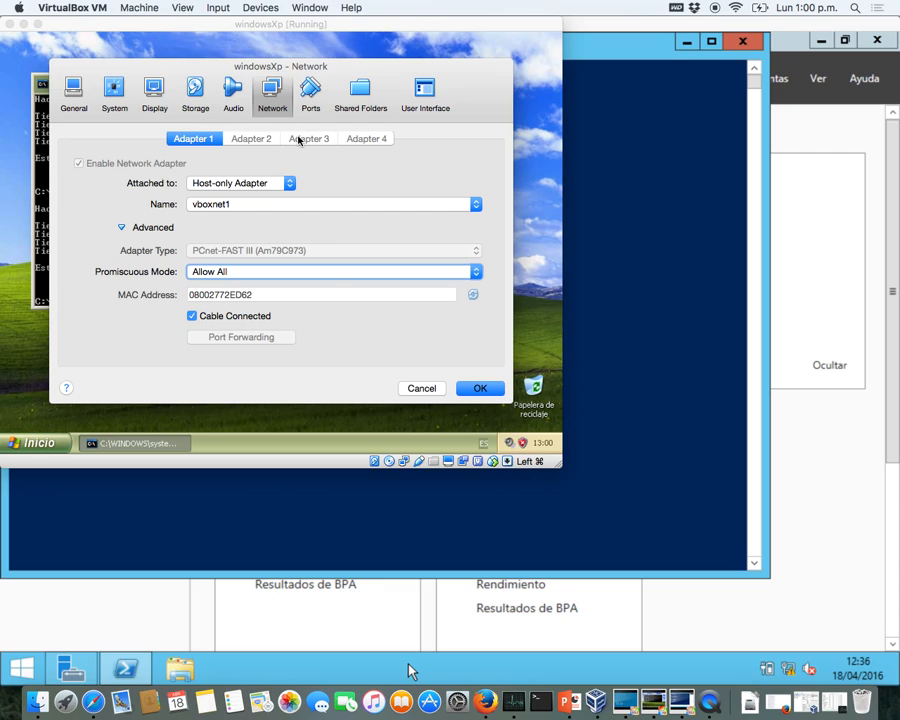
{"action": "left_click", "coordinate": [478, 394]}
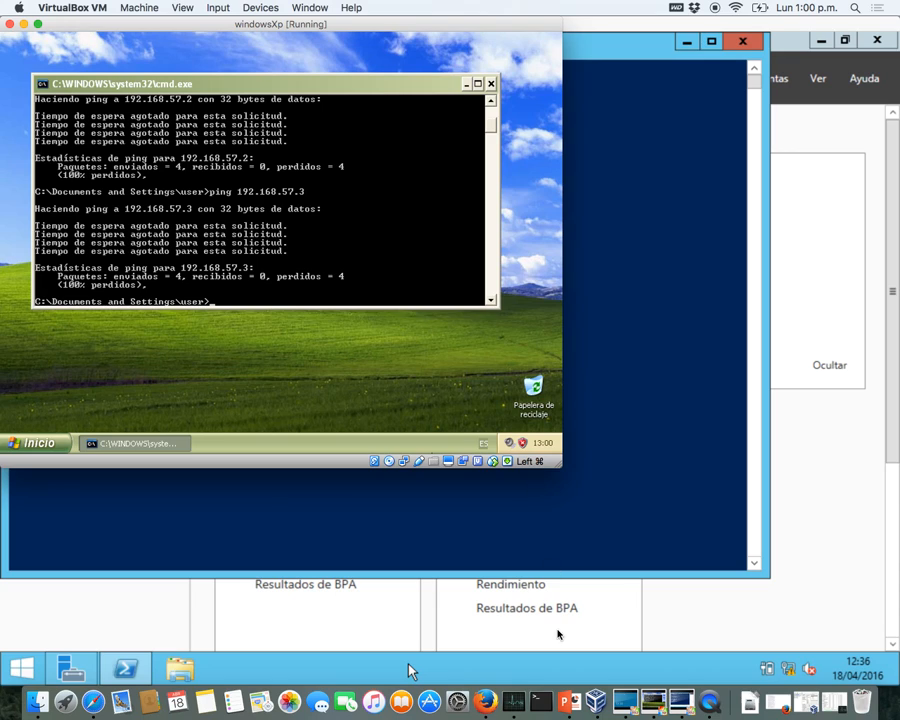
{"action": "left_click", "coordinate": [679, 704]}
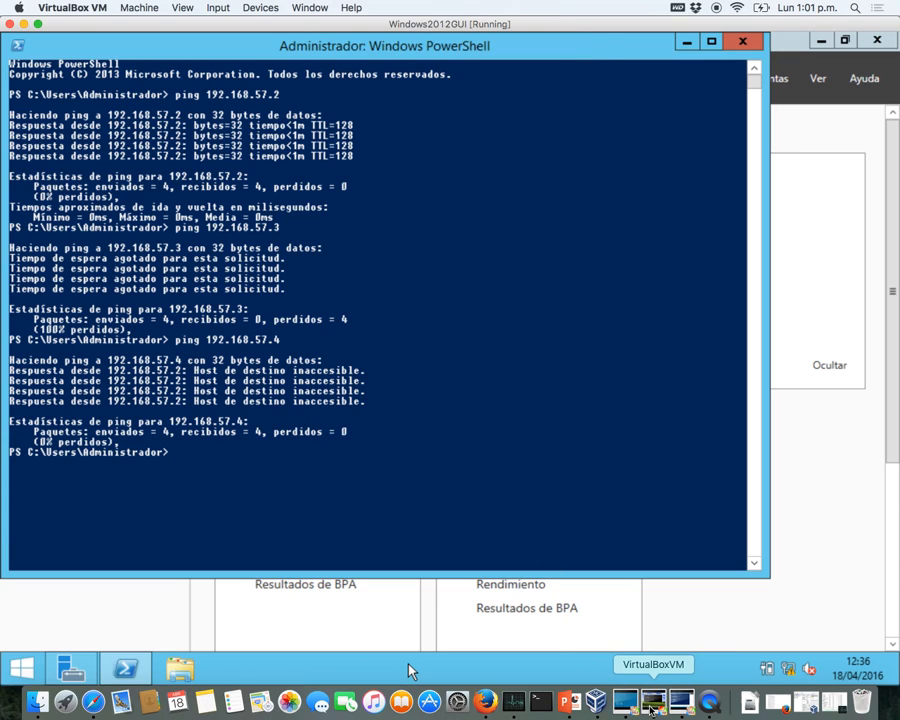
- Confirm the Server Core adapter stays Host-only Adapter on vboxnet1
{"action": "left_click", "coordinate": [624, 704]}
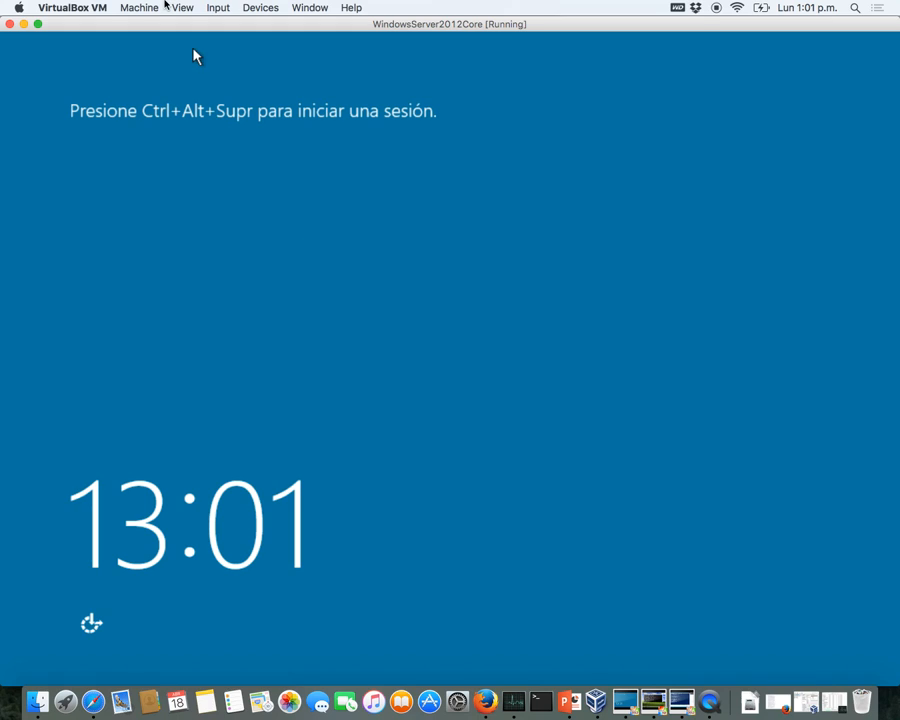
{"action": "left_click", "coordinate": [217, 8]}
{"action": "mouse_move", "coordinate": [260, 8]}
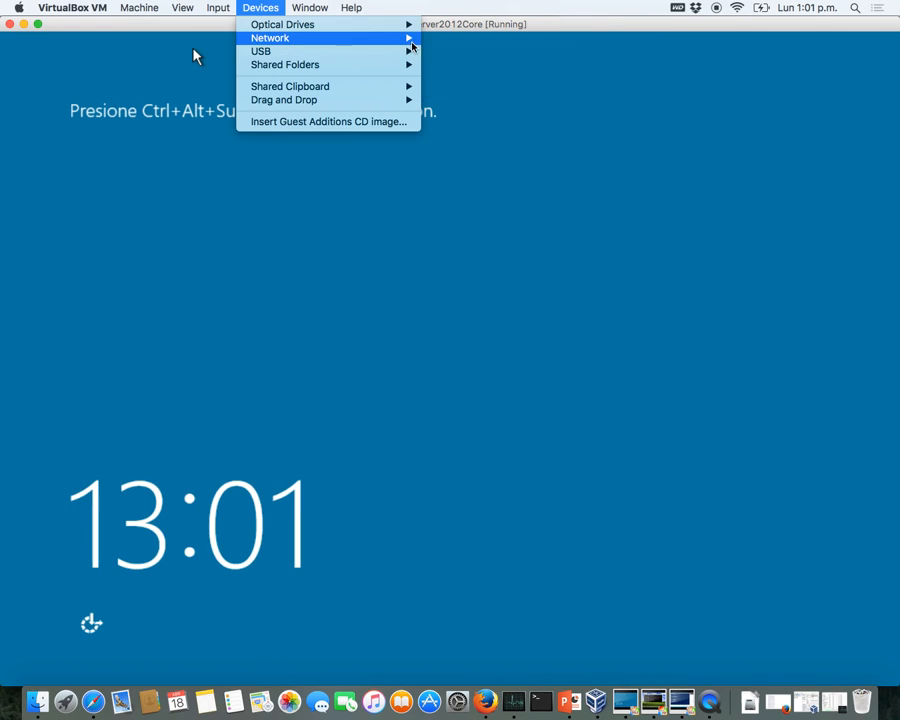
{"action": "mouse_move", "coordinate": [412, 38]}
{"action": "left_click", "coordinate": [440, 40]}
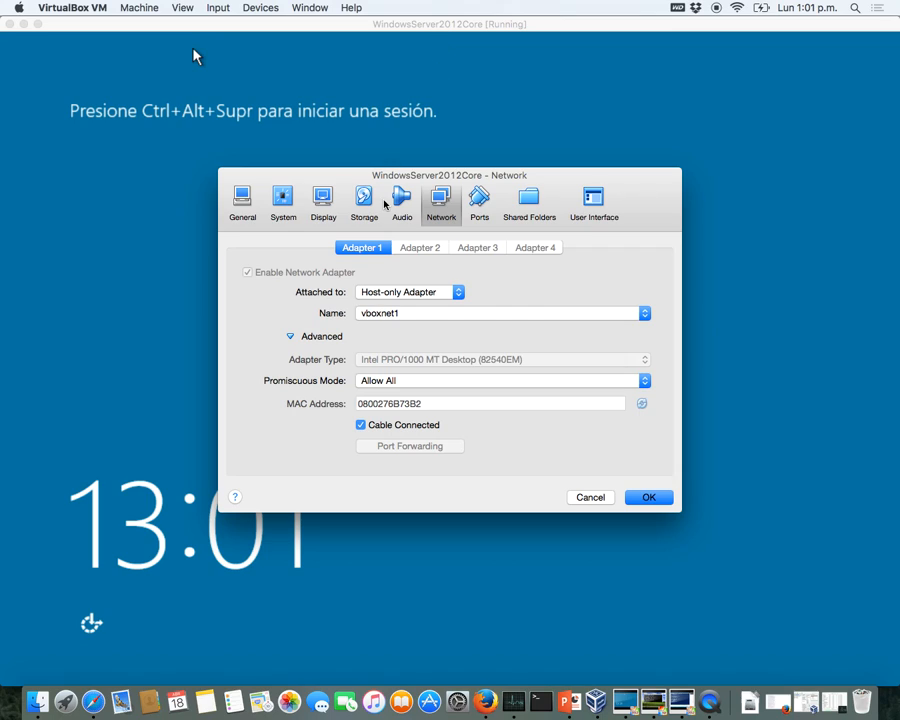
{"action": "left_click", "coordinate": [422, 314]}
{"action": "left_click", "coordinate": [423, 315]}
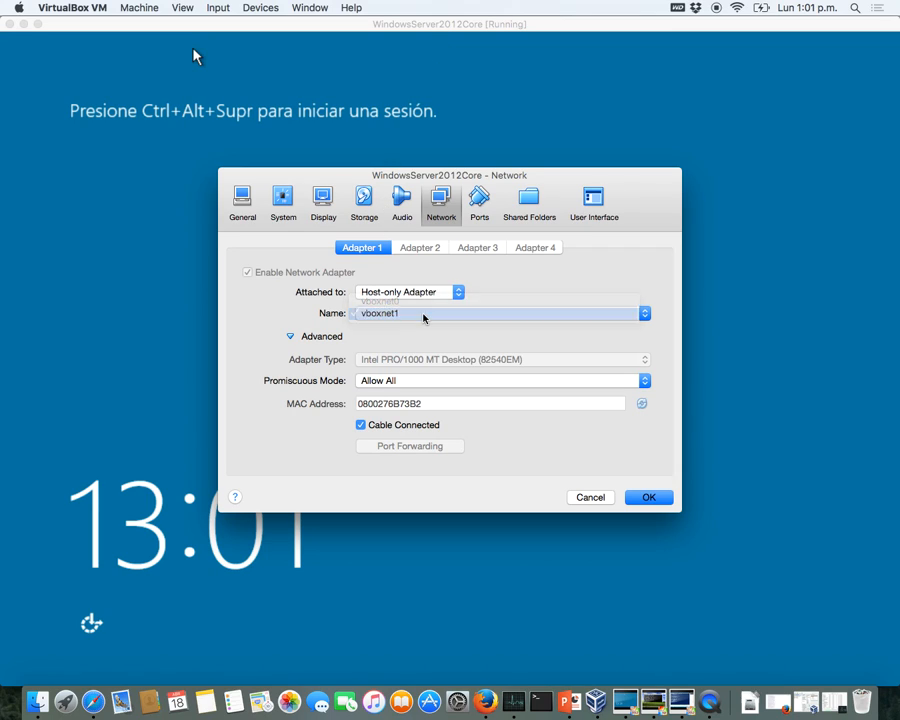
{"action": "left_click", "coordinate": [434, 293]}
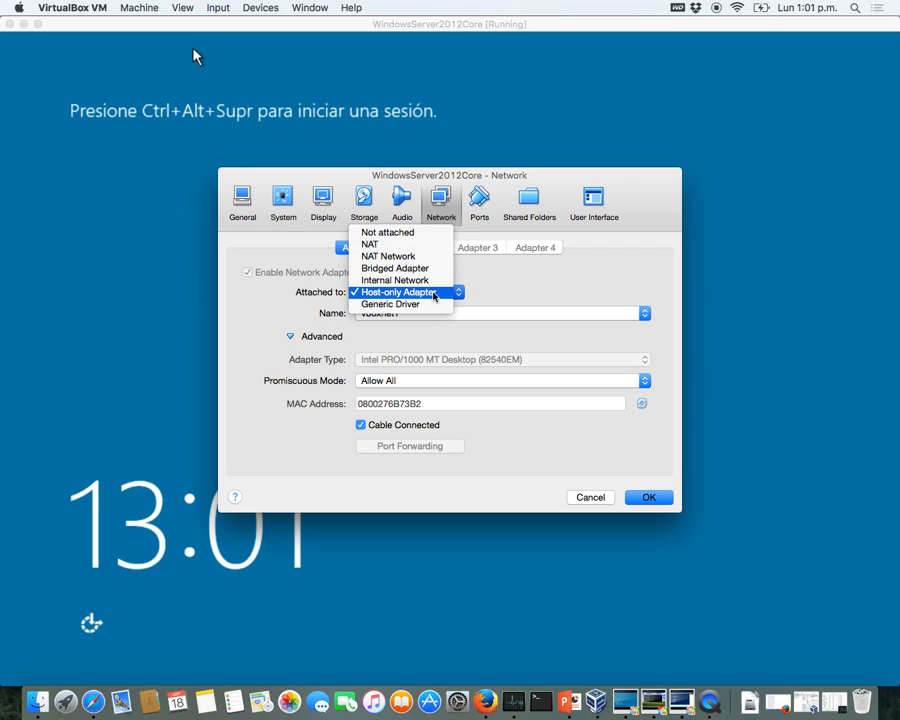
{"action": "left_click", "coordinate": [536, 297]}
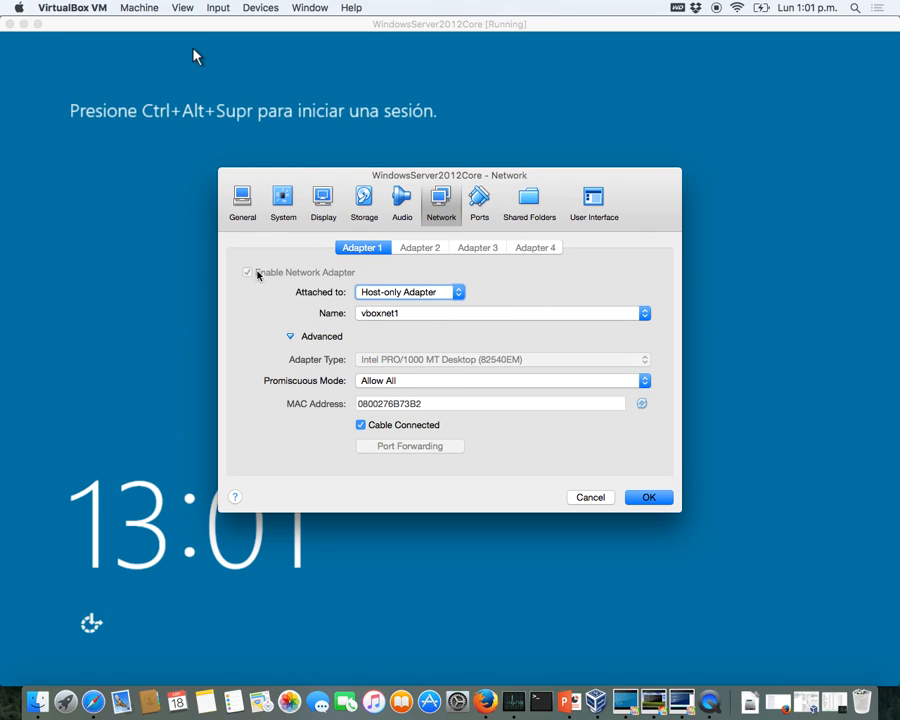
{"action": "left_click", "coordinate": [632, 499]}
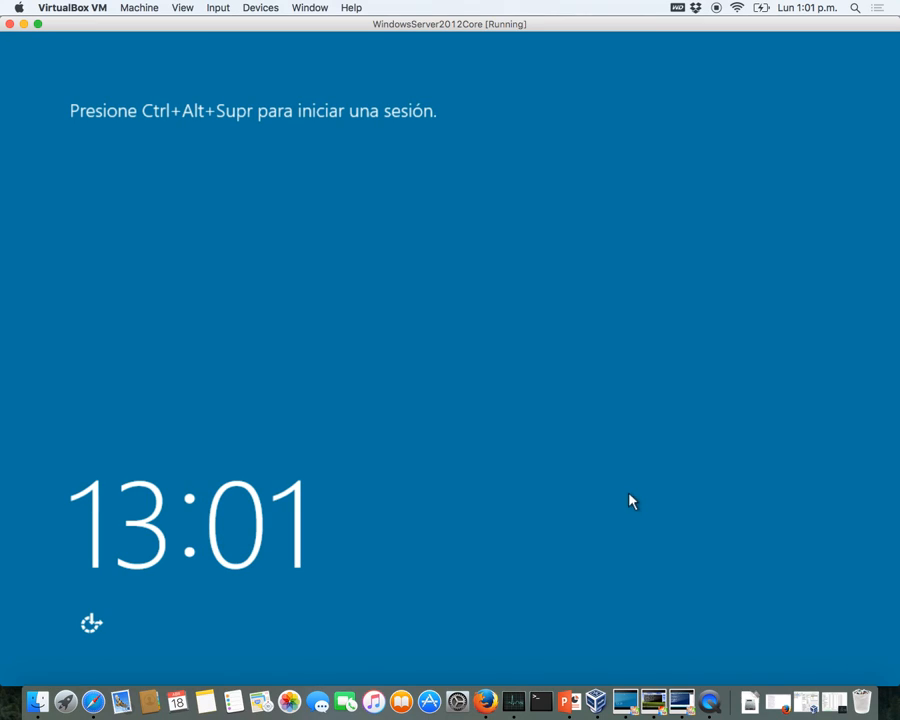
- Send Ctrl-Alt-Del and sign in to the server with the administrator password
{"action": "left_click", "coordinate": [214, 8]}
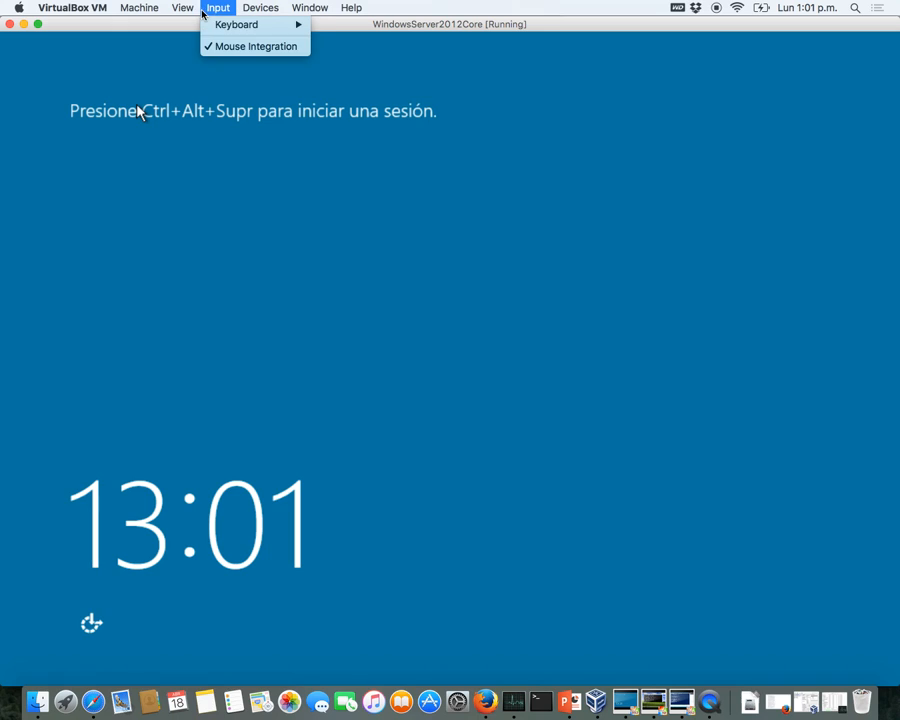
{"action": "mouse_move", "coordinate": [261, 26]}
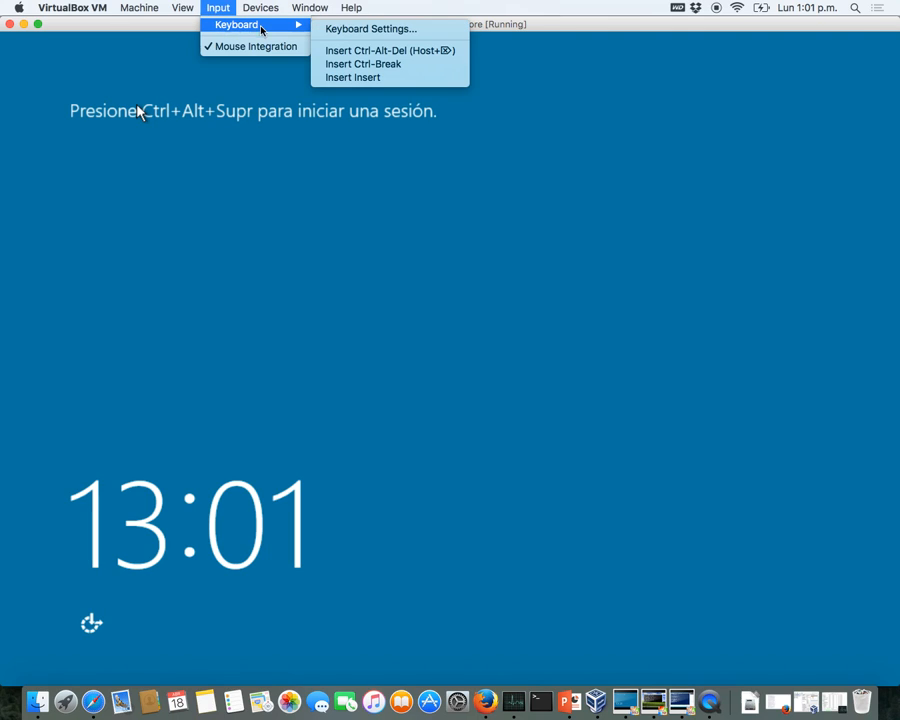
{"action": "left_click", "coordinate": [330, 51]}
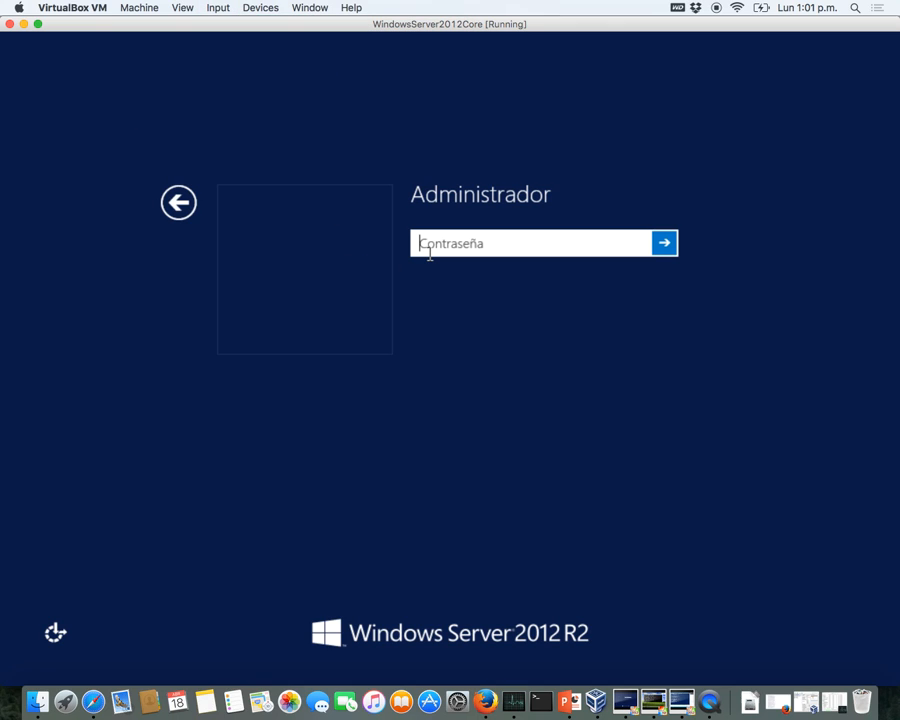
{"action": "type", "text": "•••••••"}
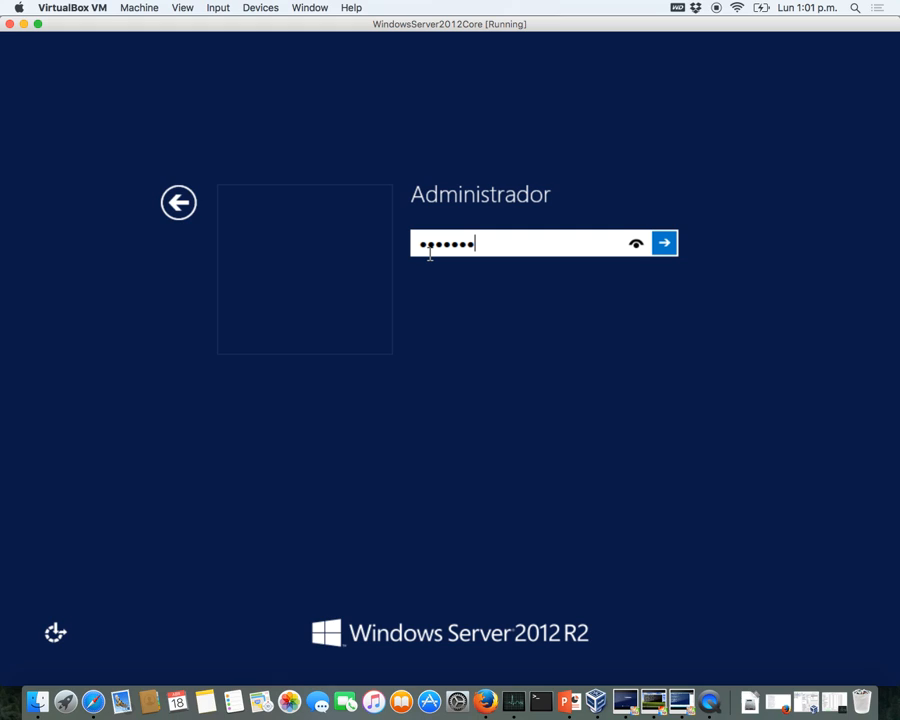
{"action": "key", "text": "Return"}
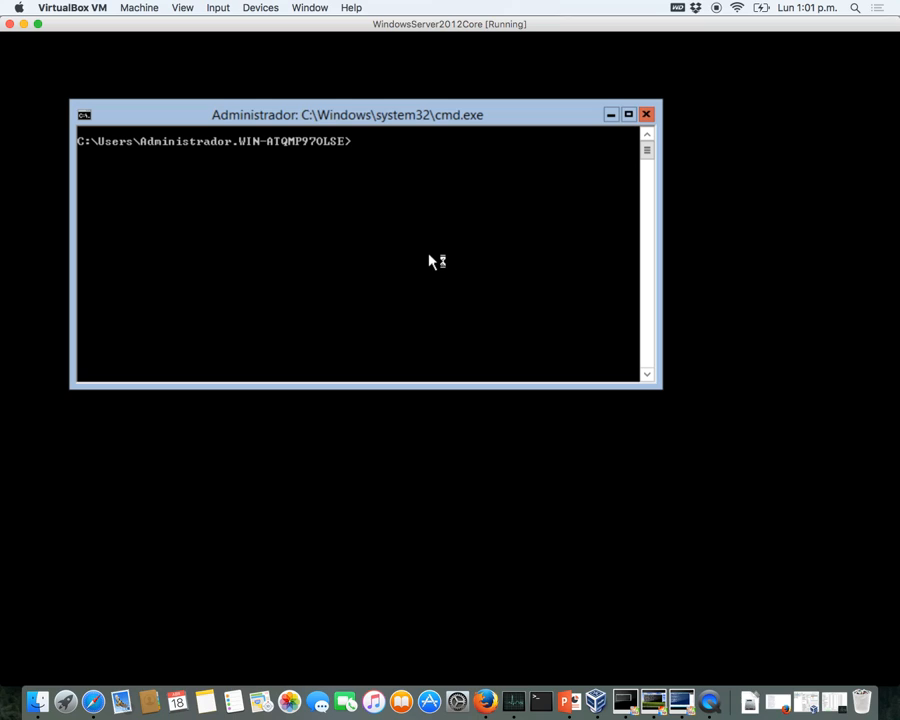
- Run ipconfig to confirm 192.168.57.3, then ping 192.168.57.2, which loses all packets
{"action": "type", "text": "ipconfig"}
{"action": "key", "text": "Return"}
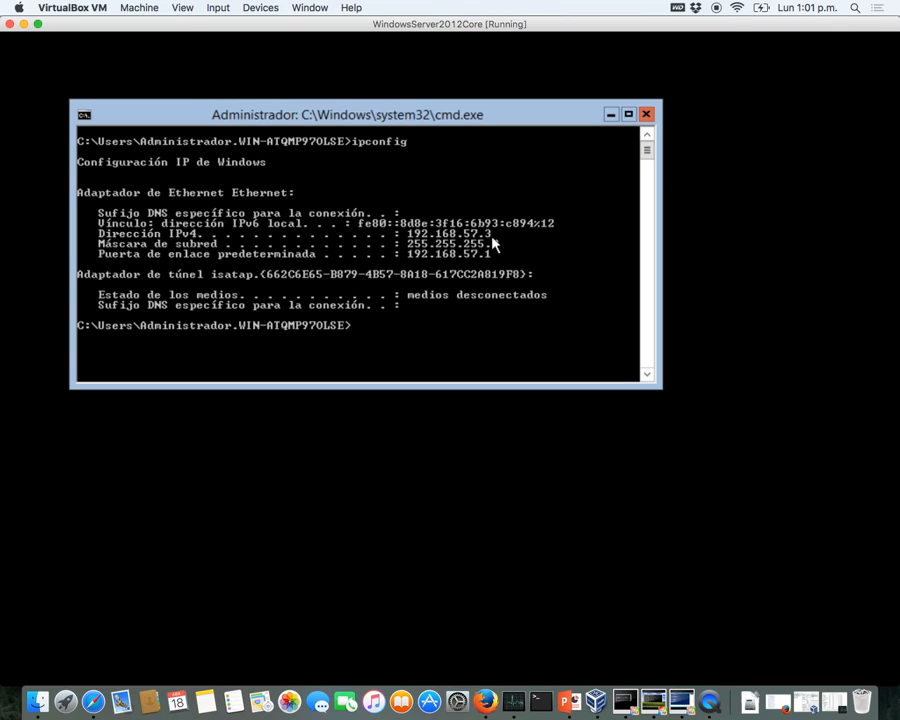
{"action": "type", "text": "ping 192.168.57.2"}
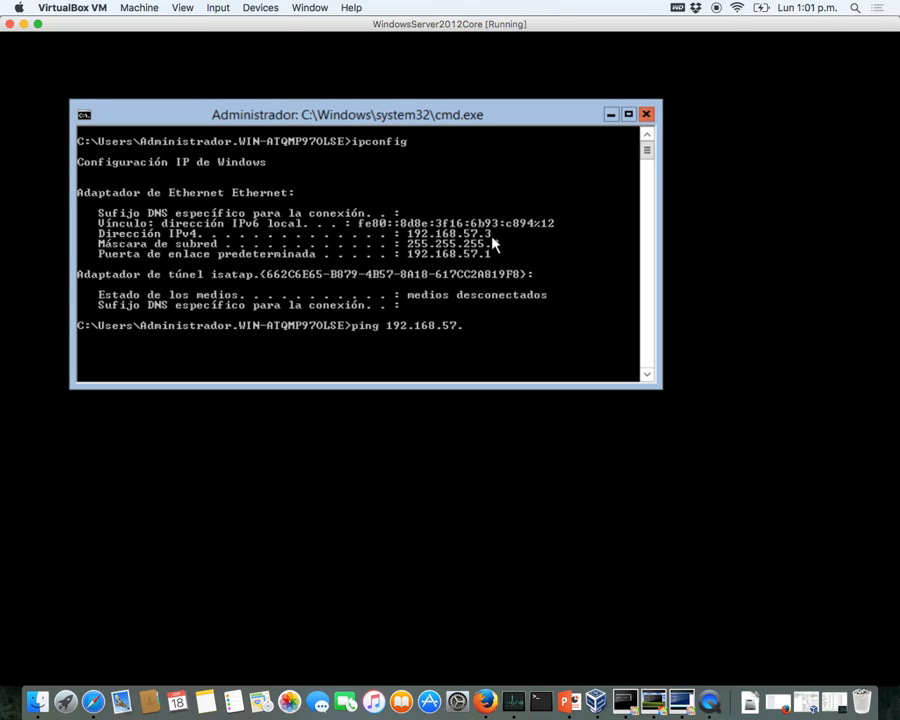
{"action": "key", "text": "Return"}
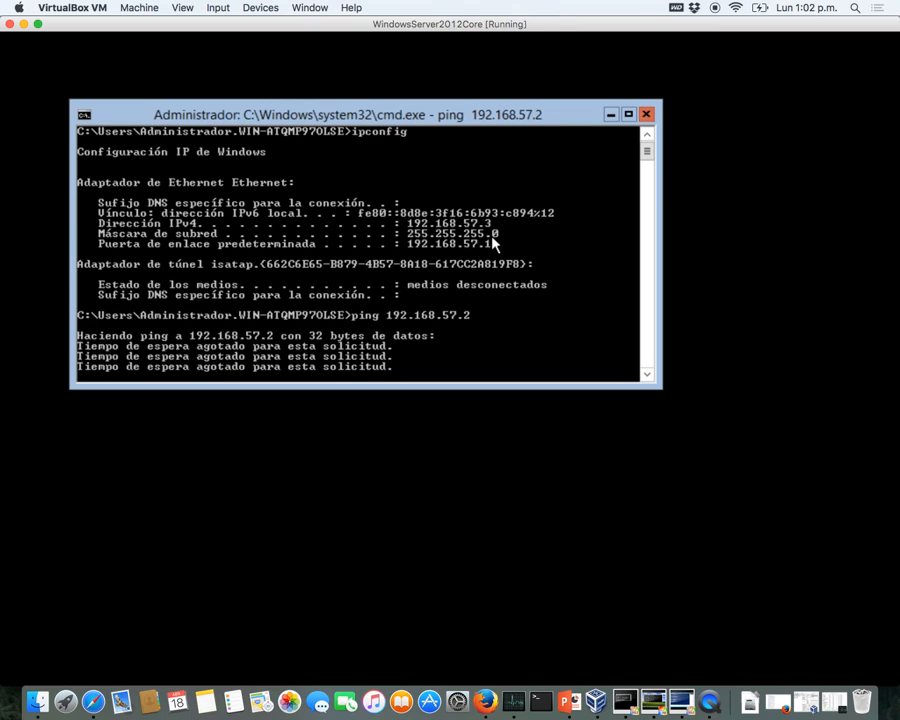
- Attach the Server Core machine's adapter to Internal Network
{"action": "left_click", "coordinate": [222, 8]}
{"action": "mouse_move", "coordinate": [260, 8]}
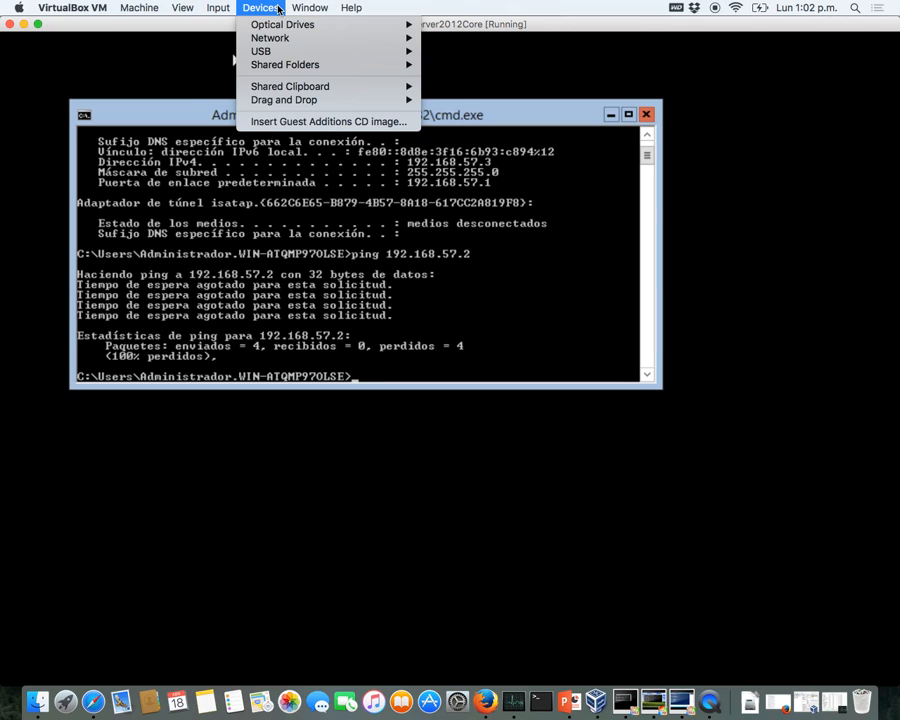
{"action": "mouse_move", "coordinate": [288, 42]}
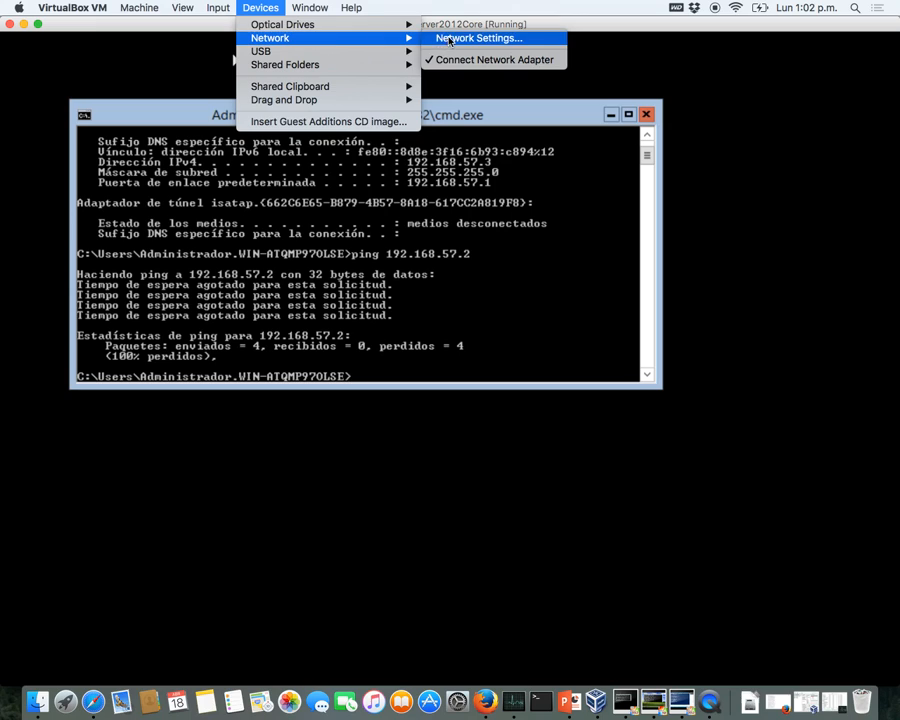
{"action": "left_click", "coordinate": [525, 37]}
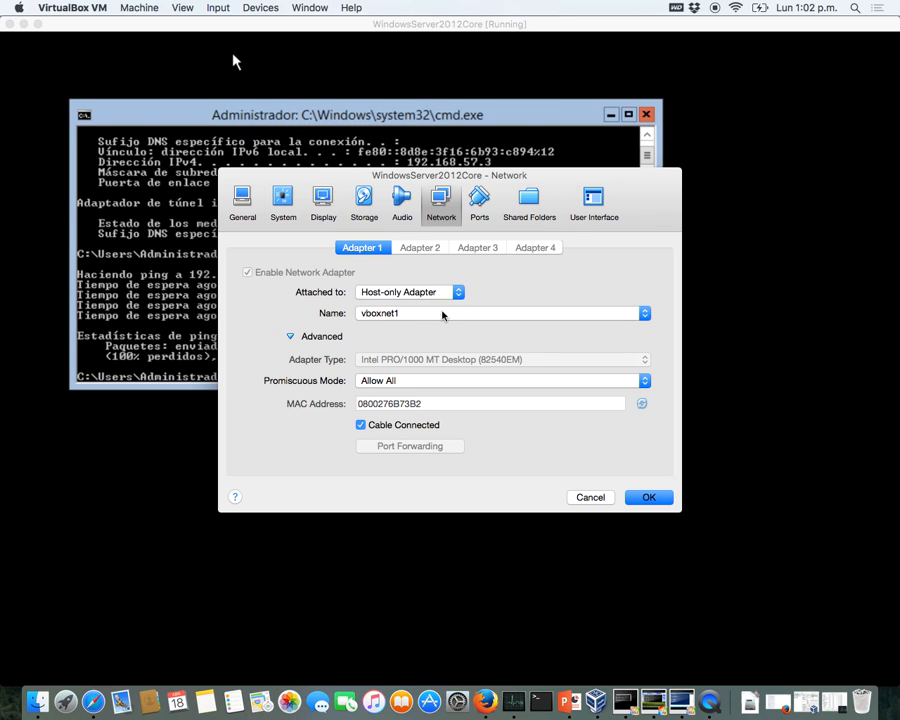
{"action": "left_click", "coordinate": [444, 313]}
{"action": "left_click", "coordinate": [459, 291]}
{"action": "left_click", "coordinate": [458, 291]}
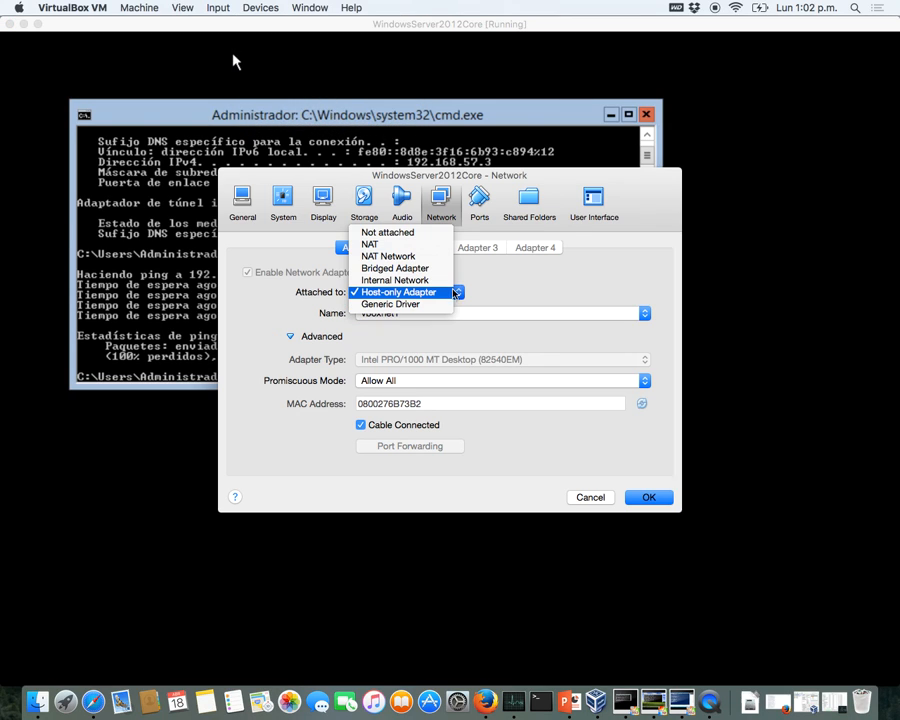
{"action": "left_click", "coordinate": [431, 284]}
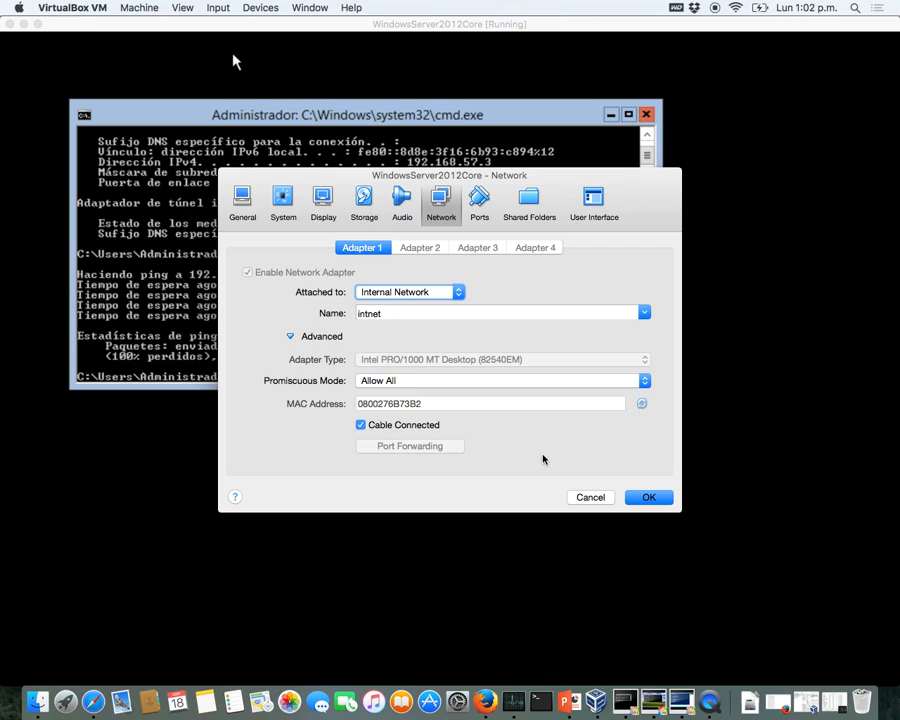
{"action": "left_click", "coordinate": [656, 505]}
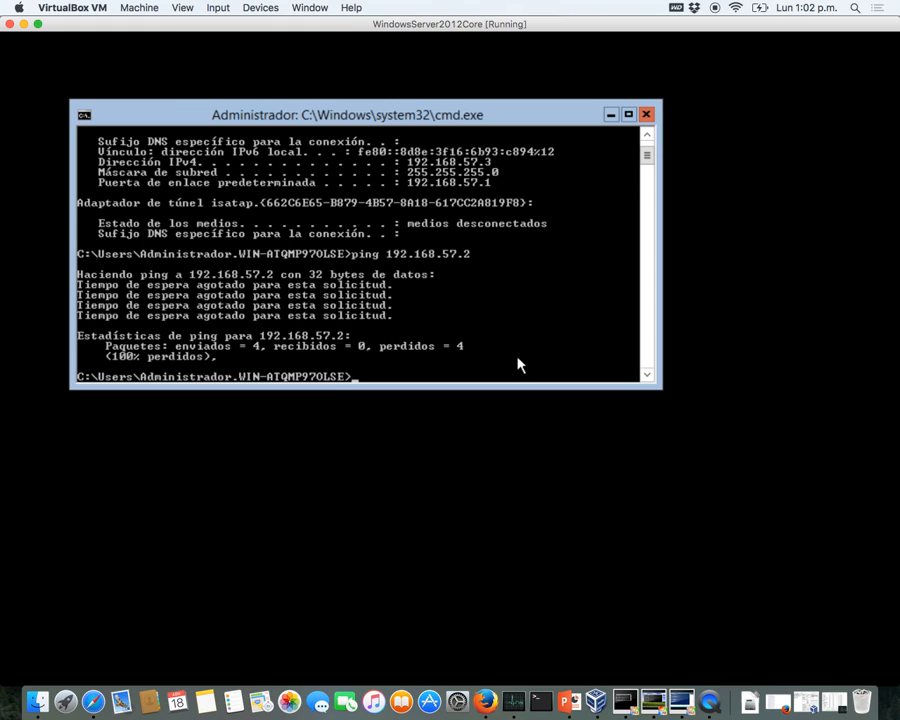
- Attach the Windows2012GUI machine's adapter to Internal Network
{"action": "key", "text": "ctrl+Up"}
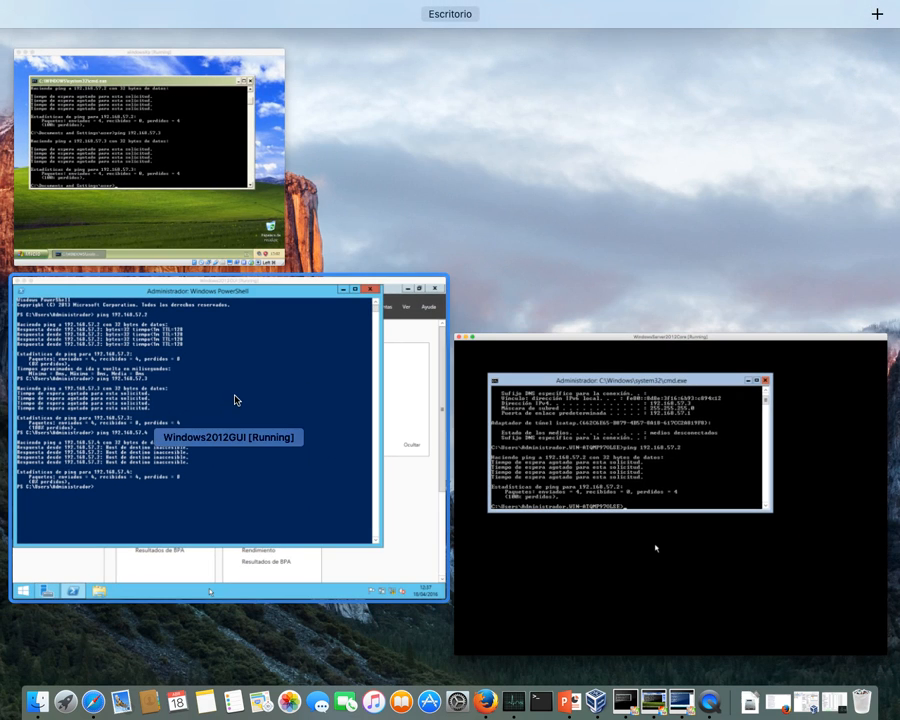
{"action": "left_click", "coordinate": [236, 396]}
{"action": "left_click", "coordinate": [220, 8]}
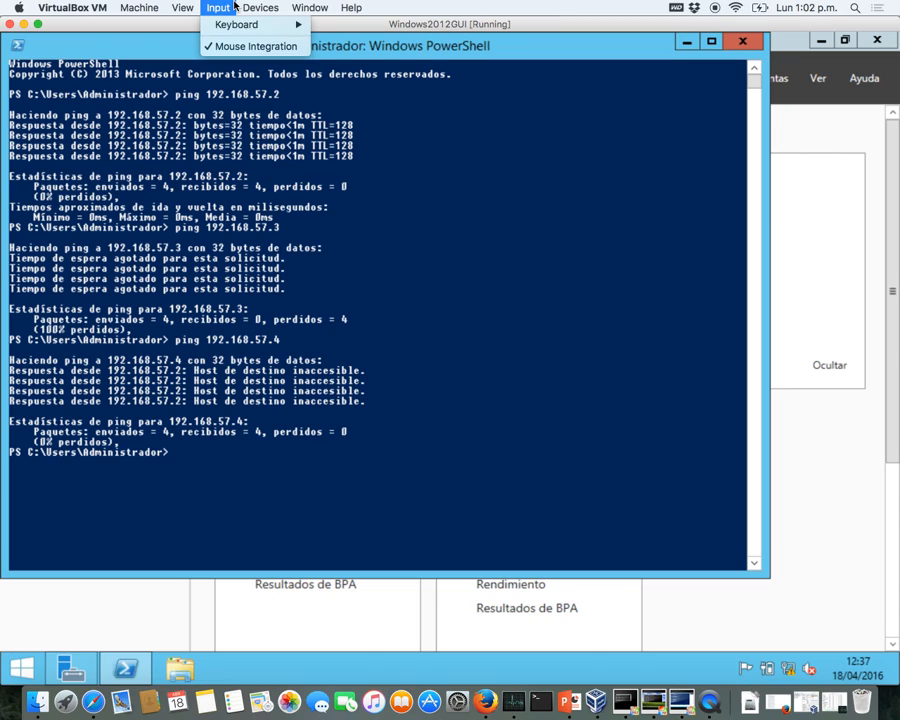
{"action": "mouse_move", "coordinate": [278, 38]}
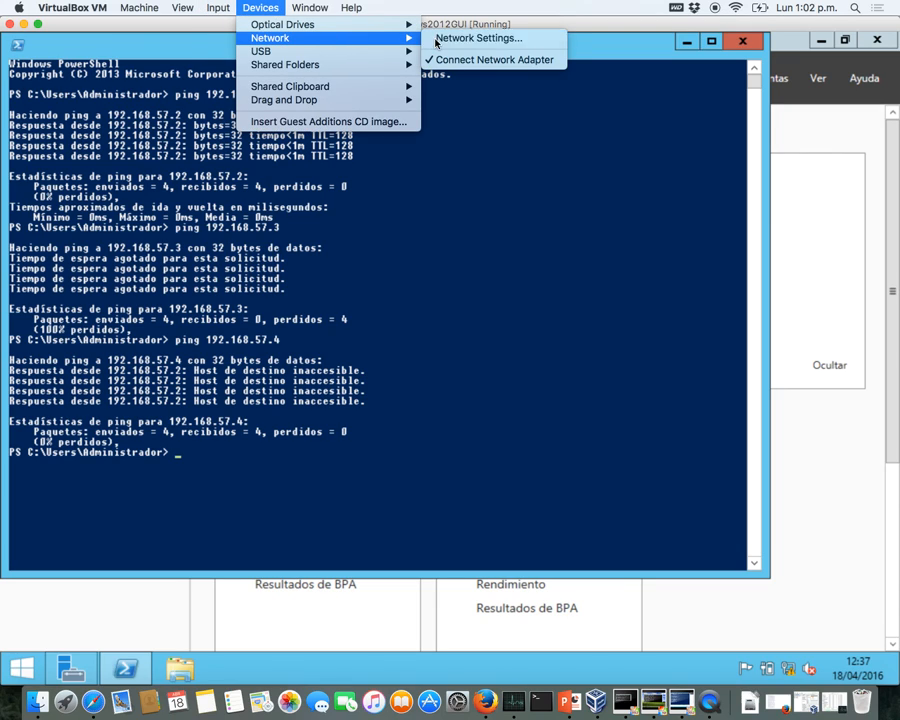
{"action": "left_click", "coordinate": [470, 38]}
{"action": "left_click", "coordinate": [430, 289]}
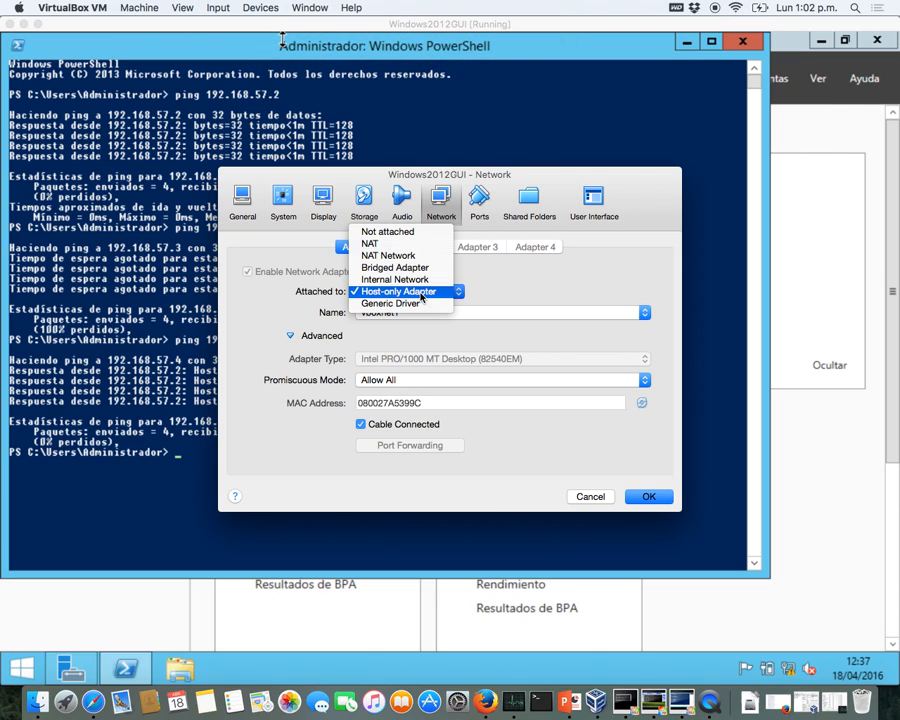
{"action": "left_click", "coordinate": [423, 280]}
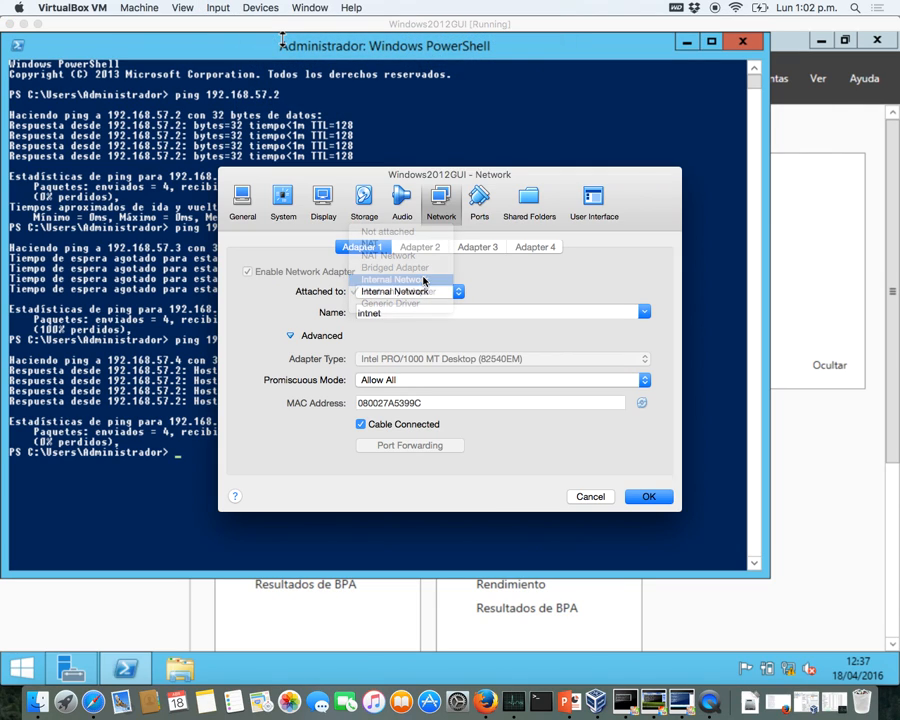
{"action": "left_click", "coordinate": [643, 497]}
- Attach the Windows XP adapter to Internal Network and rerun the ping to 192.168.57.3
{"action": "key", "text": "ctrl+Up"}
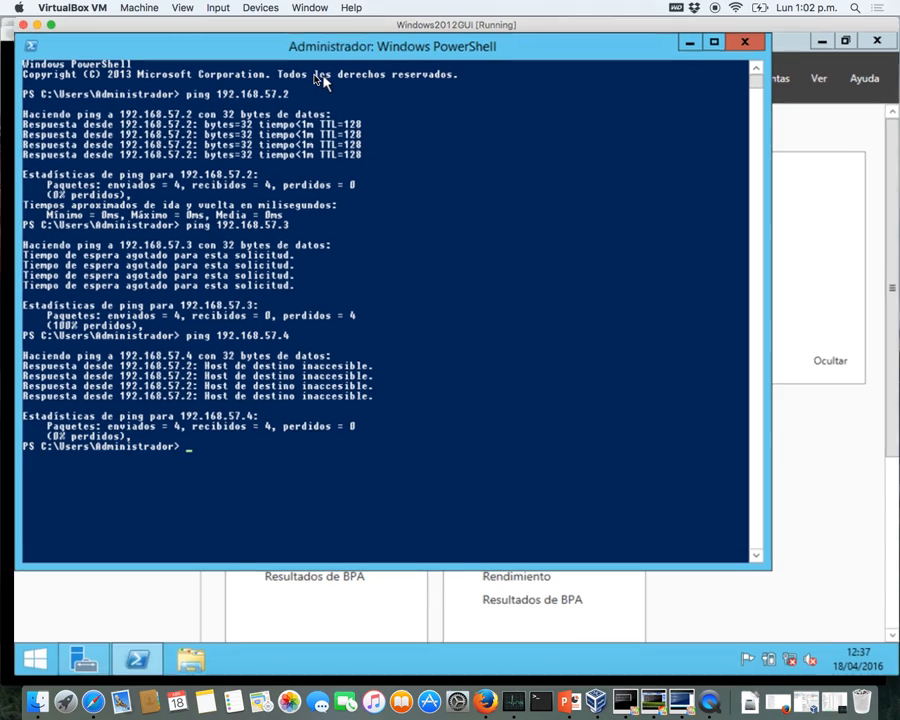
{"action": "left_click", "coordinate": [230, 160]}
{"action": "left_click", "coordinate": [261, 7]}
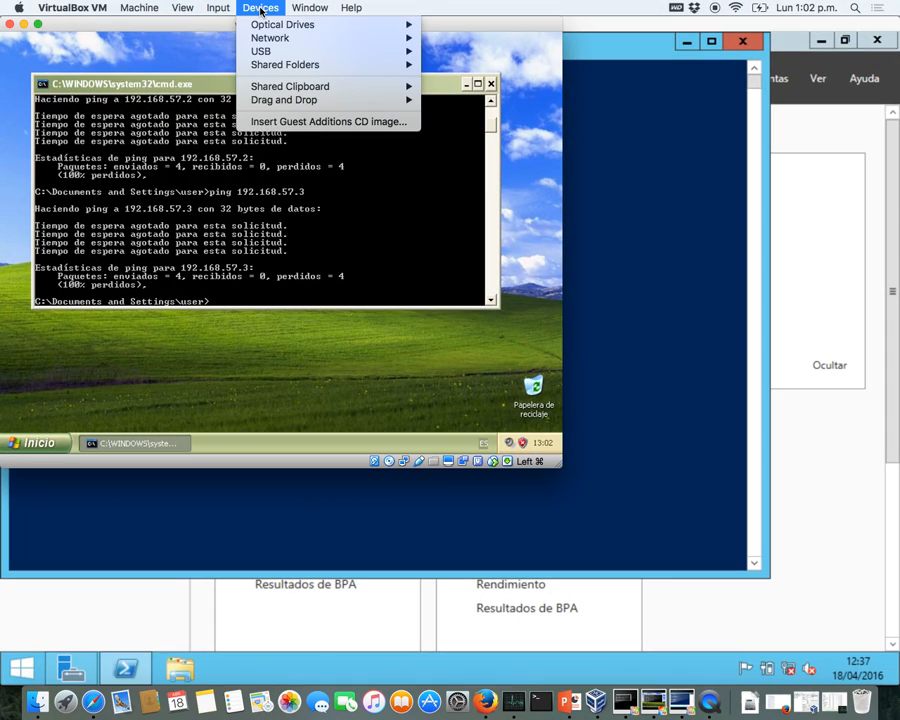
{"action": "mouse_move", "coordinate": [334, 39]}
{"action": "left_click", "coordinate": [446, 37]}
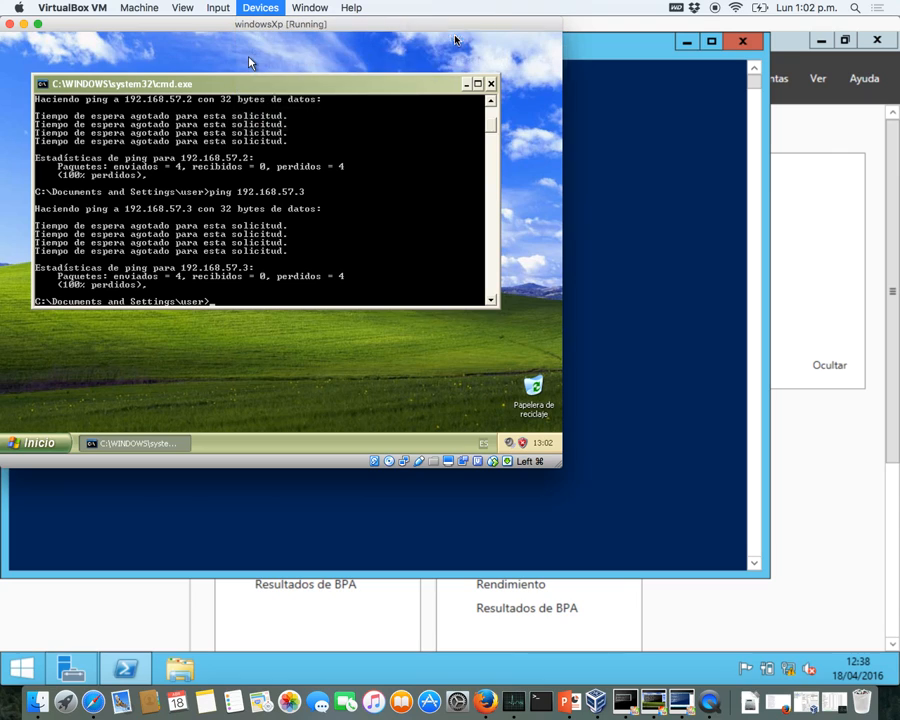
{"action": "left_click", "coordinate": [289, 183]}
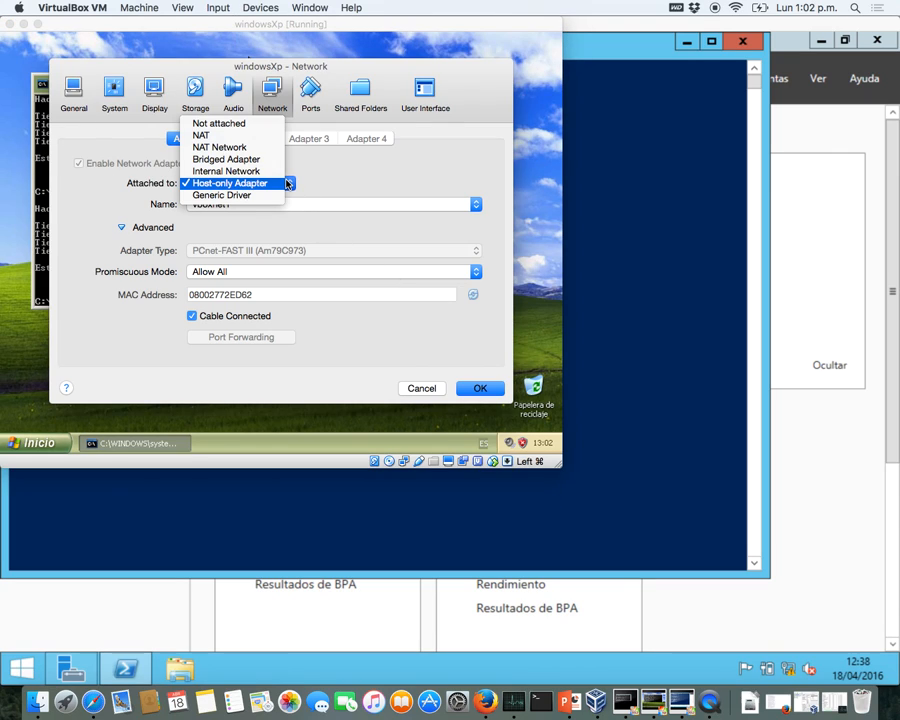
{"action": "left_click", "coordinate": [270, 171]}
{"action": "left_click", "coordinate": [480, 388]}
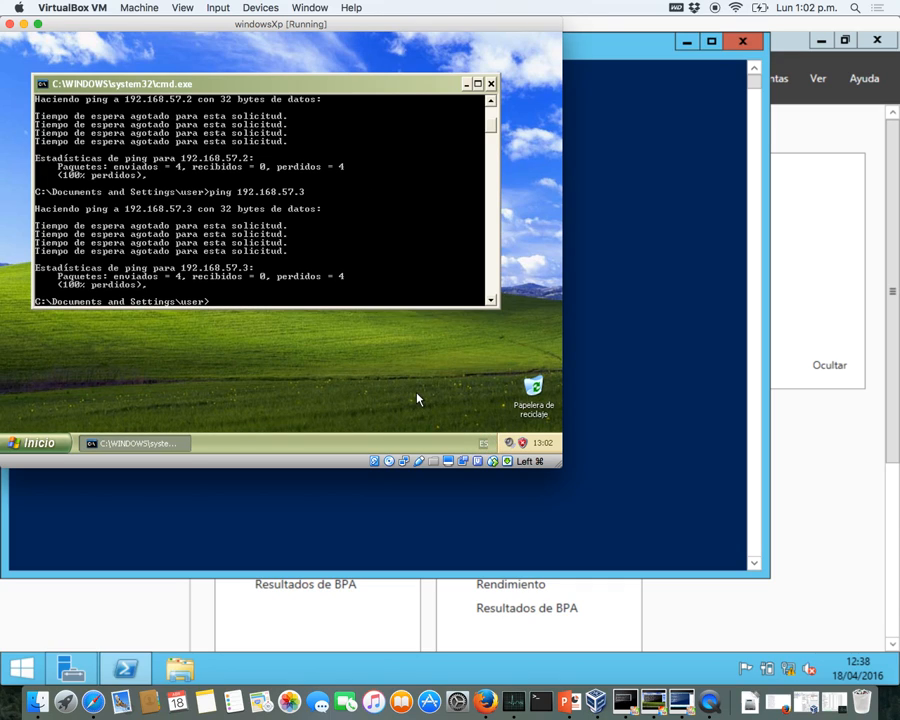
{"action": "key", "text": "Up"}
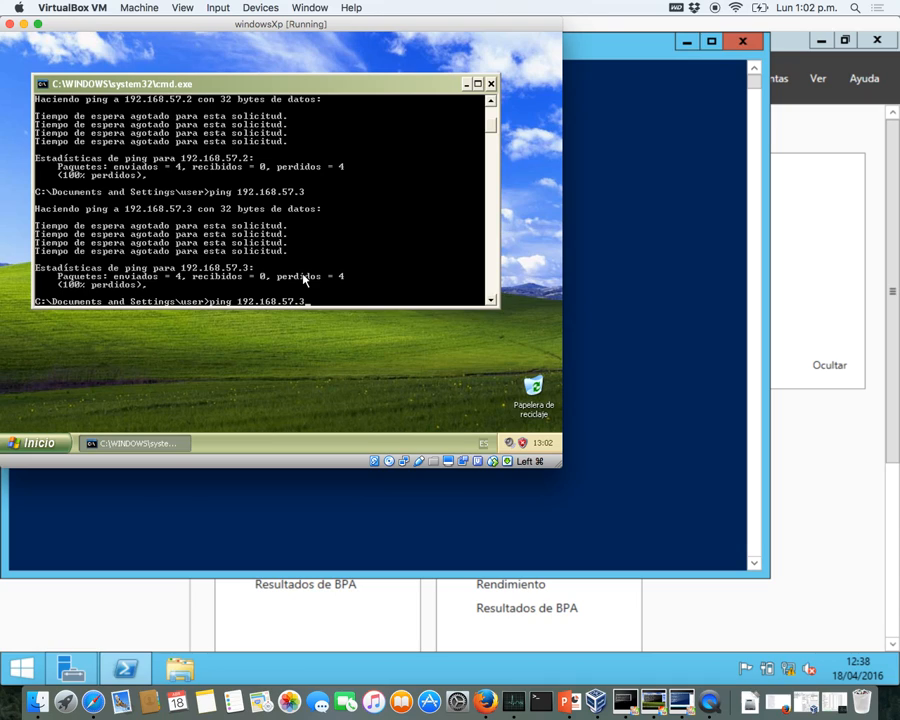
{"action": "key", "text": "Return"}
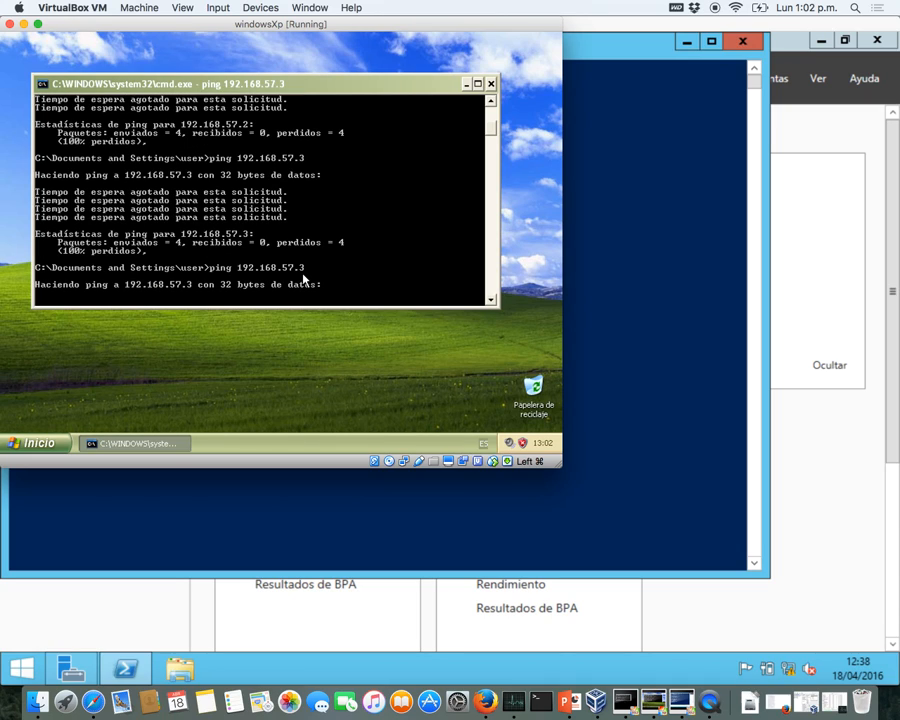
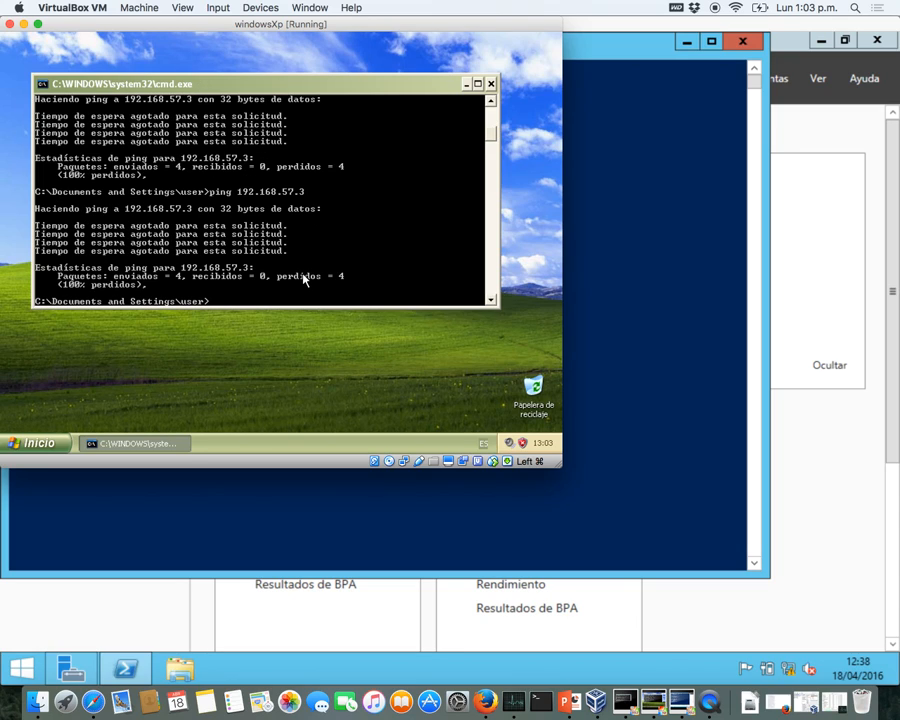
- Rerun the ping from Windows XP against 192.168.57.2 and watch the requests time out
{"action": "key", "text": "Up"}
{"action": "key", "text": "BackSpace"}
{"action": "key", "text": "Return"}
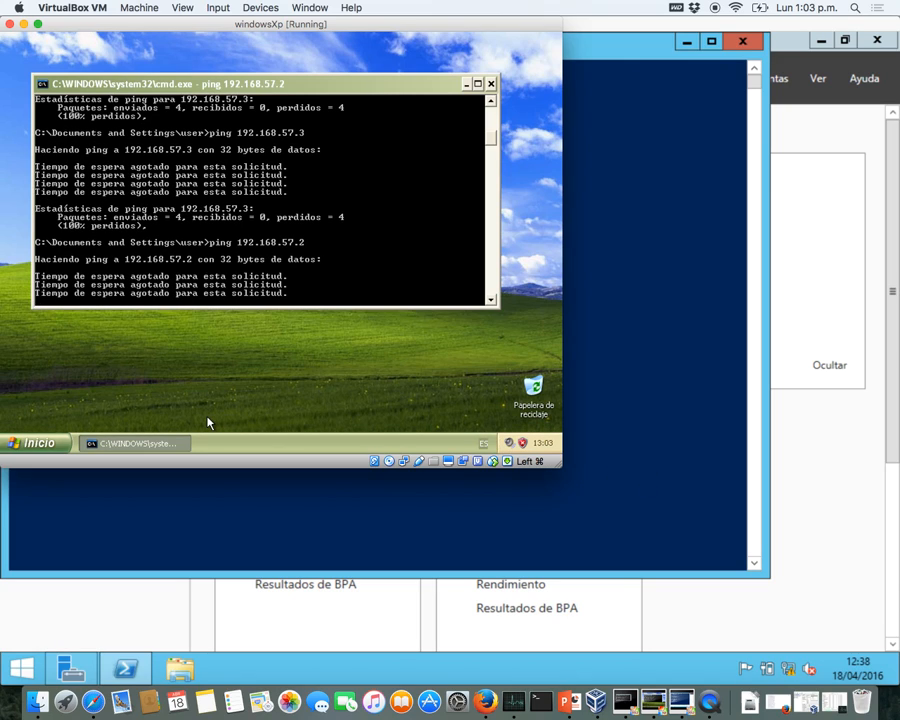
{"action": "left_click", "coordinate": [38, 442]}
- Set Windows Firewall to Desactivado on the XP guest, then close Security Center and Control Panel
{"action": "left_click", "coordinate": [176, 243]}
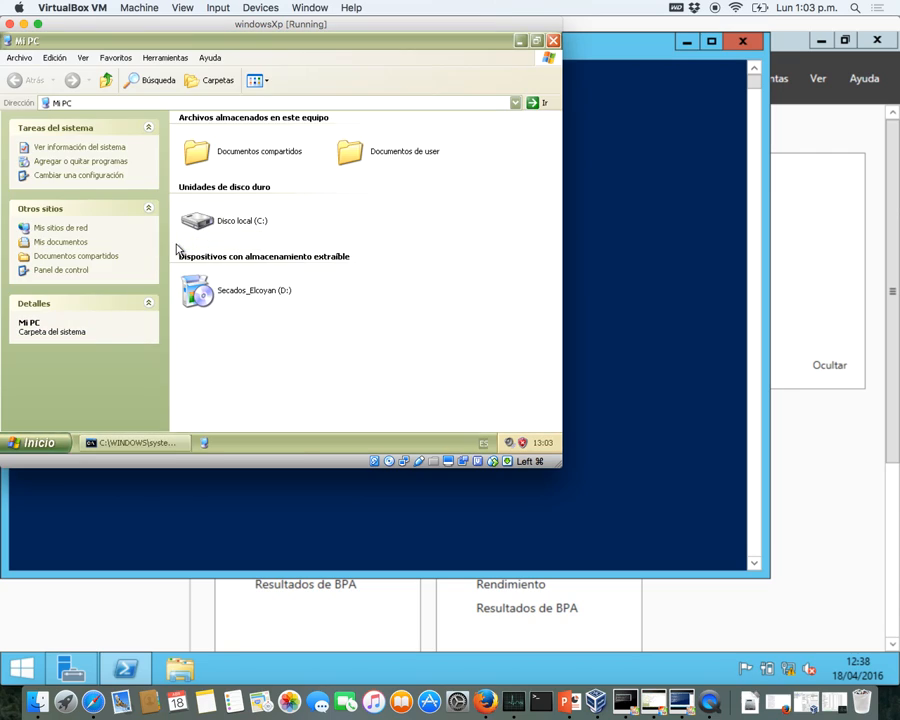
{"action": "left_click", "coordinate": [64, 269]}
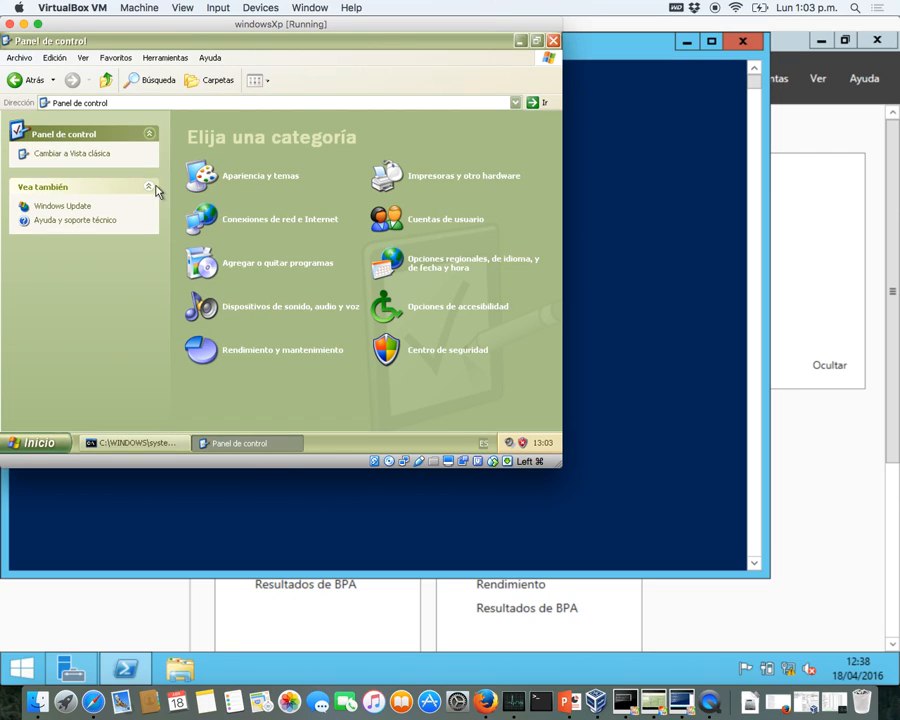
{"action": "left_click", "coordinate": [100, 160]}
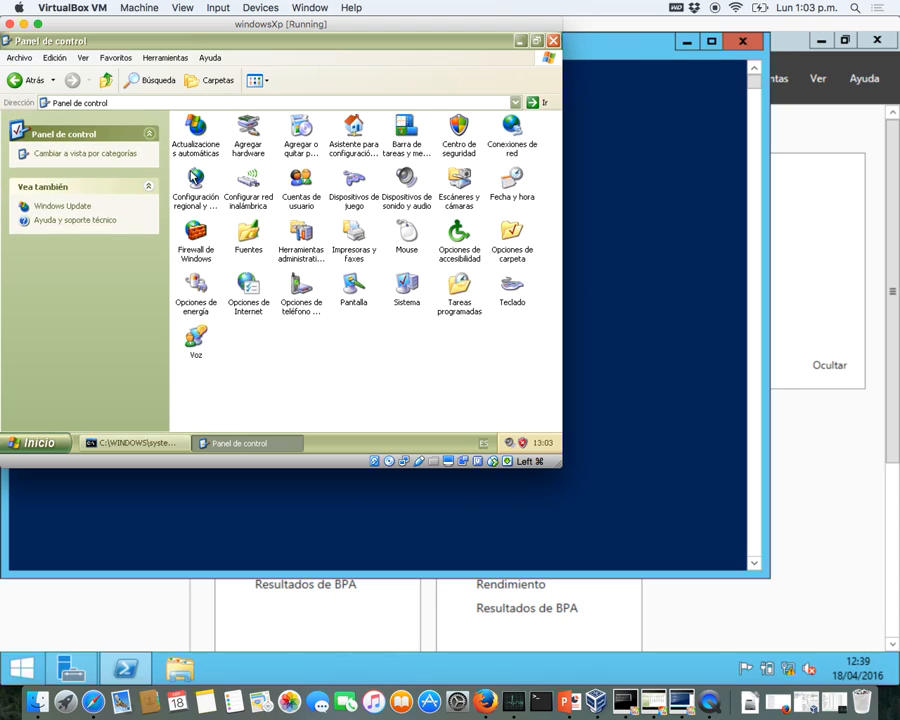
{"action": "double_click", "coordinate": [196, 232]}
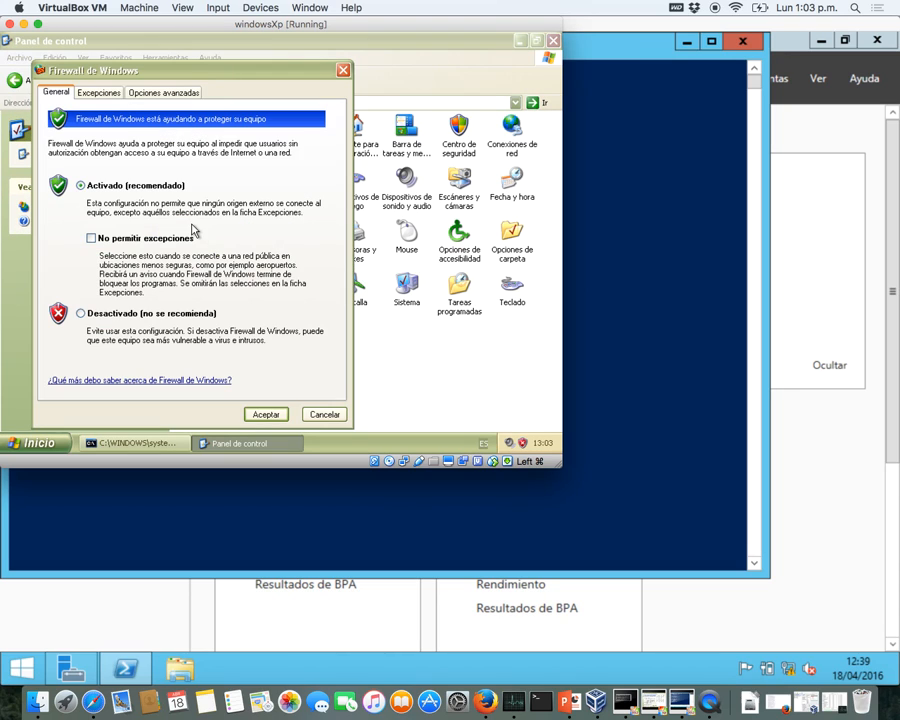
{"action": "left_click", "coordinate": [119, 311]}
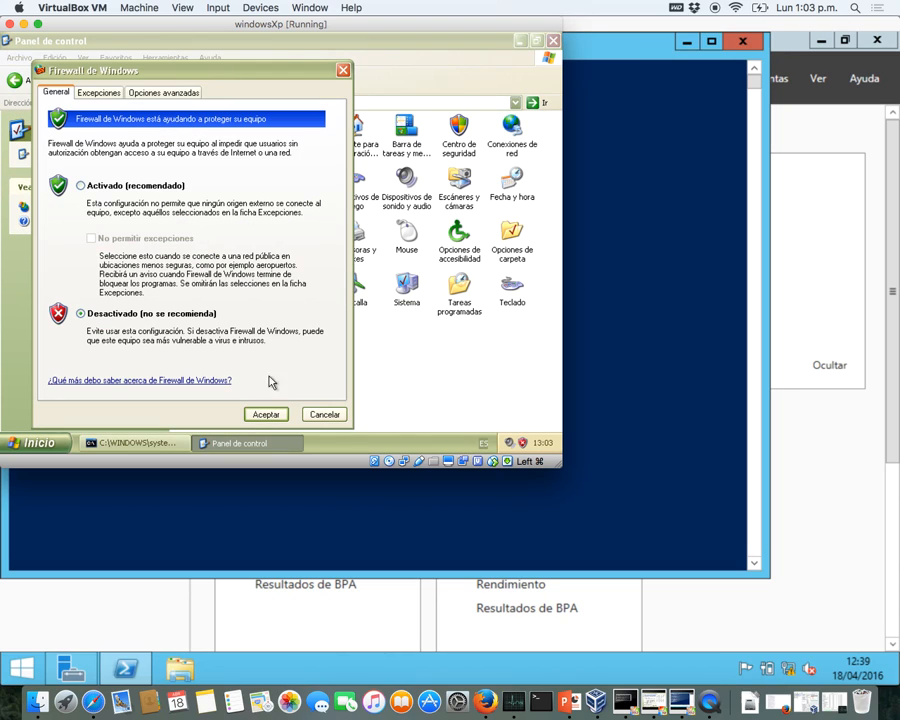
{"action": "left_click", "coordinate": [278, 414]}
{"action": "left_click", "coordinate": [518, 376]}
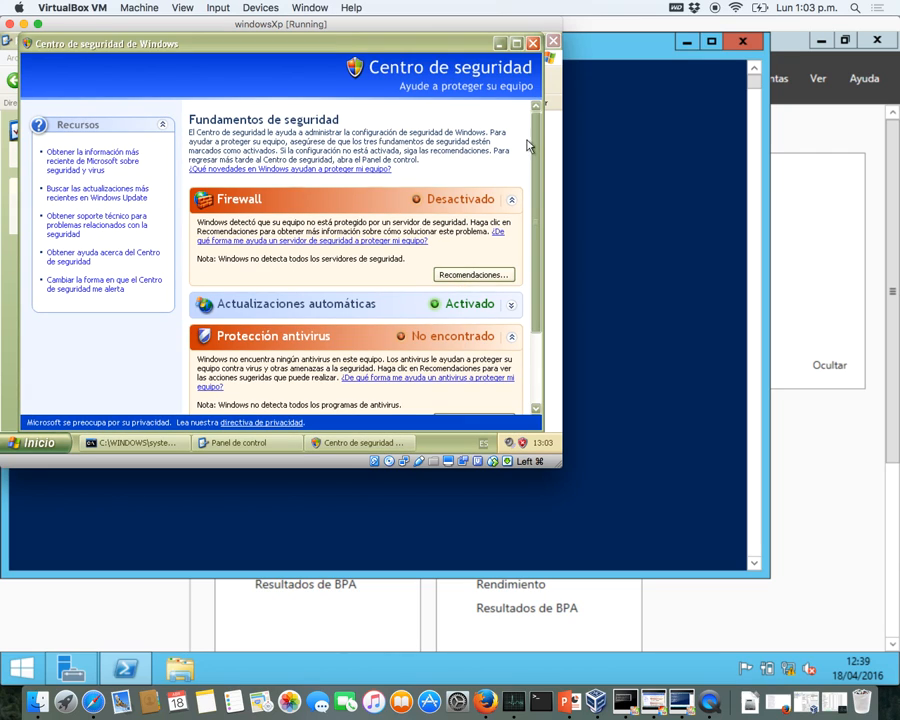
{"action": "left_click", "coordinate": [533, 43]}
{"action": "left_click", "coordinate": [553, 41]}
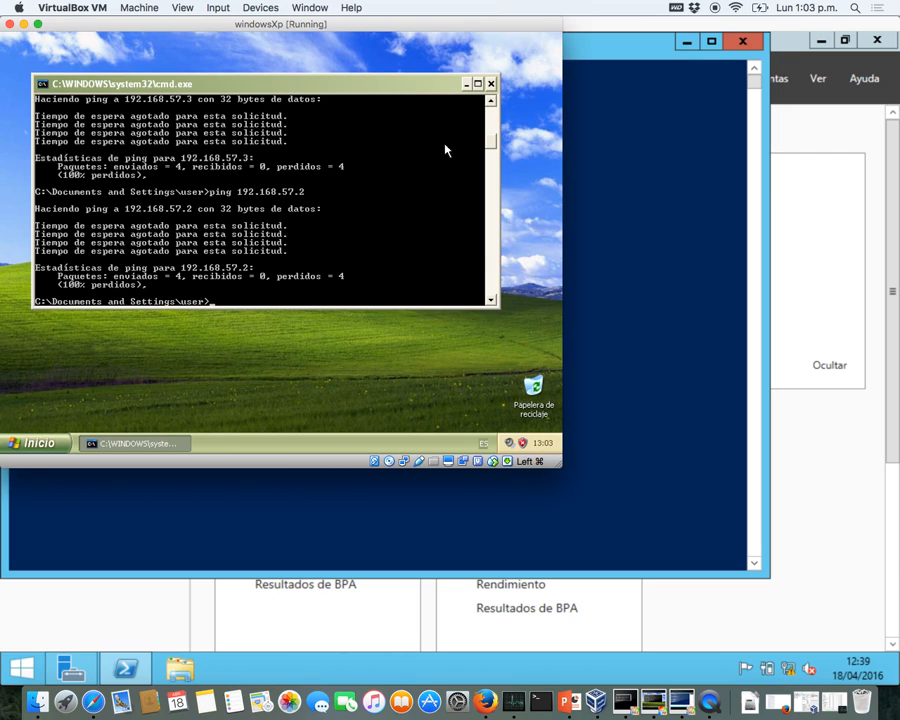
- Ping 192.168.57.100 and then 192.168.57.3 from the Windows2012GUI PowerShell
{"action": "left_click", "coordinate": [713, 445]}
{"action": "key", "text": "Up"}
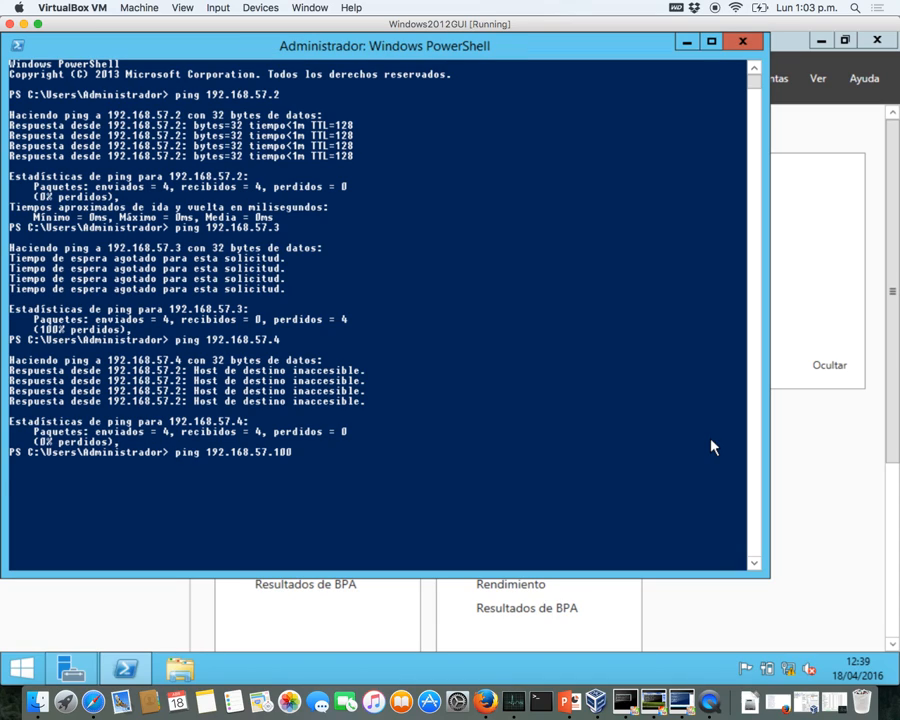
{"action": "key", "text": "Return"}
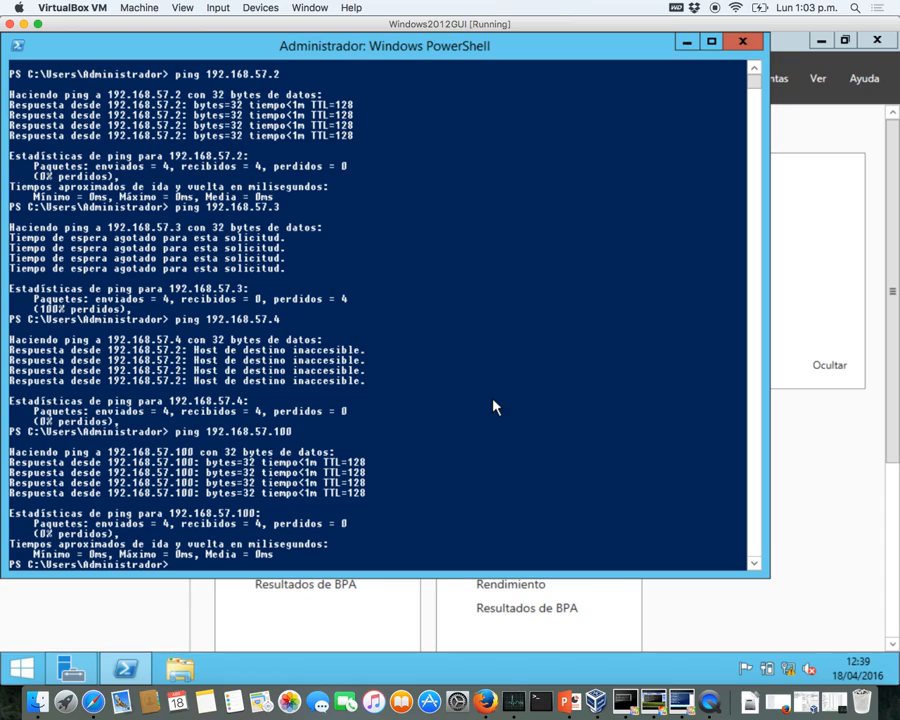
{"action": "key", "text": "Up"}
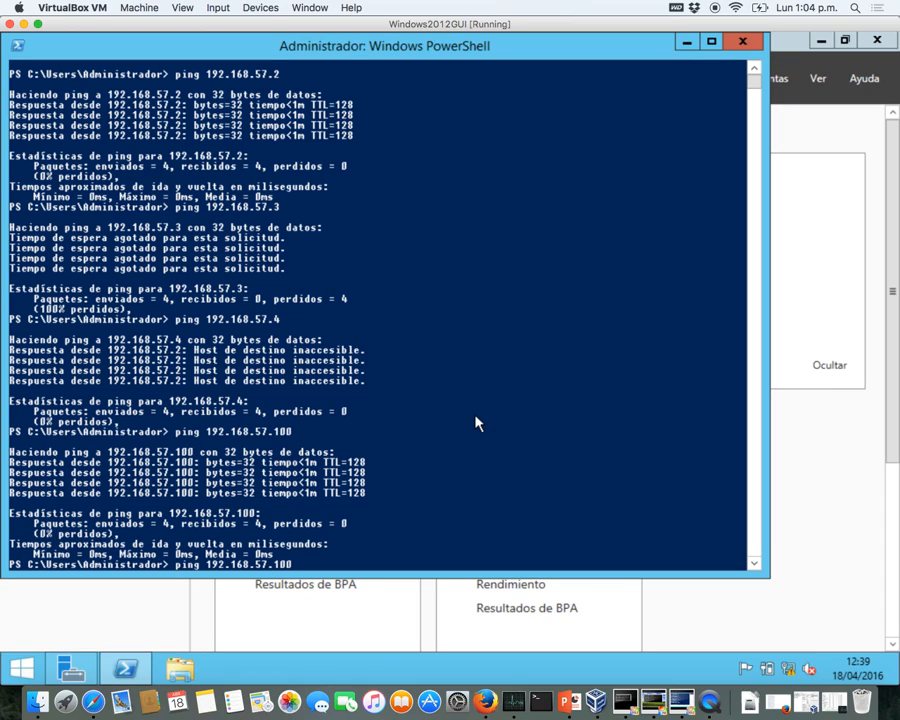
{"action": "key", "text": "BackSpace"}
{"action": "key", "text": "BackSpace"}
{"action": "type", "text": "3"}
{"action": "key", "text": "Return"}
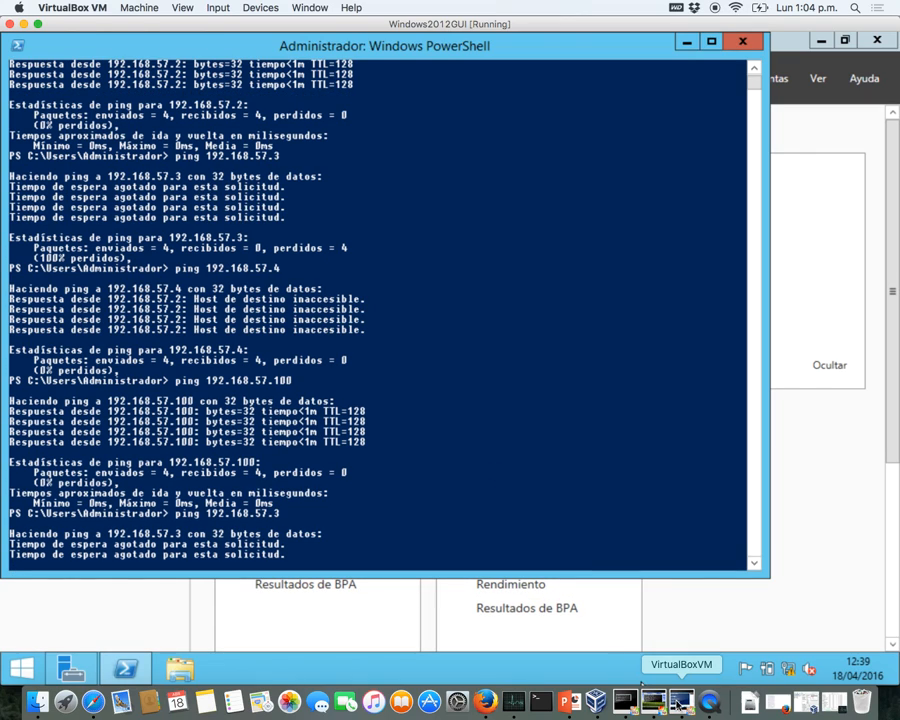
- Ping 192.168.57.2 from the Server Core machine and watch it time out
{"action": "left_click", "coordinate": [624, 703]}
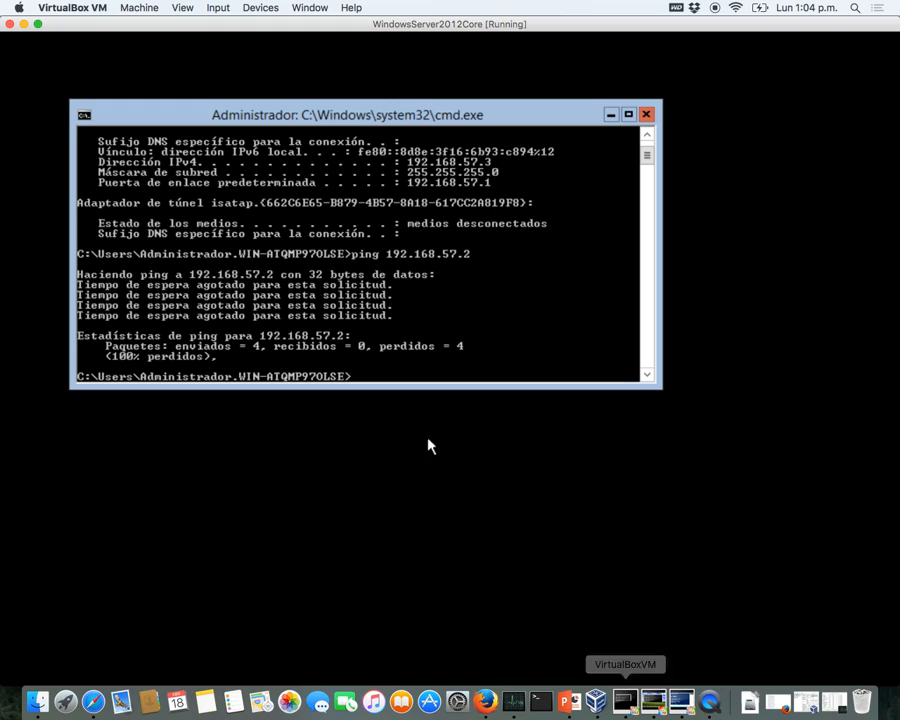
{"action": "key", "text": "Up"}
{"action": "key", "text": "BackSpace"}
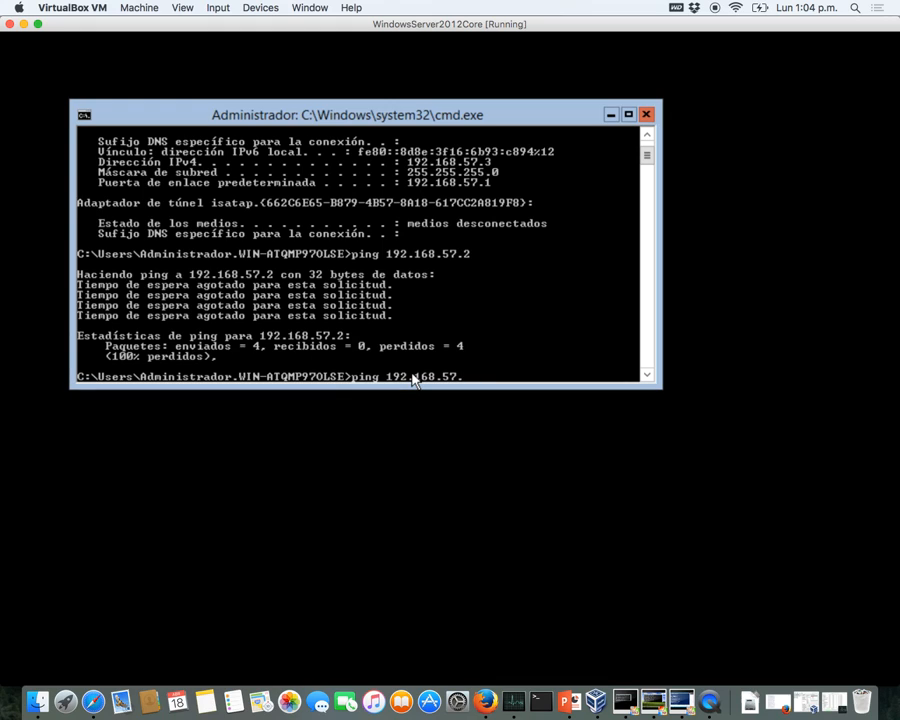
{"action": "type", "text": "2"}
{"action": "key", "text": "Return"}
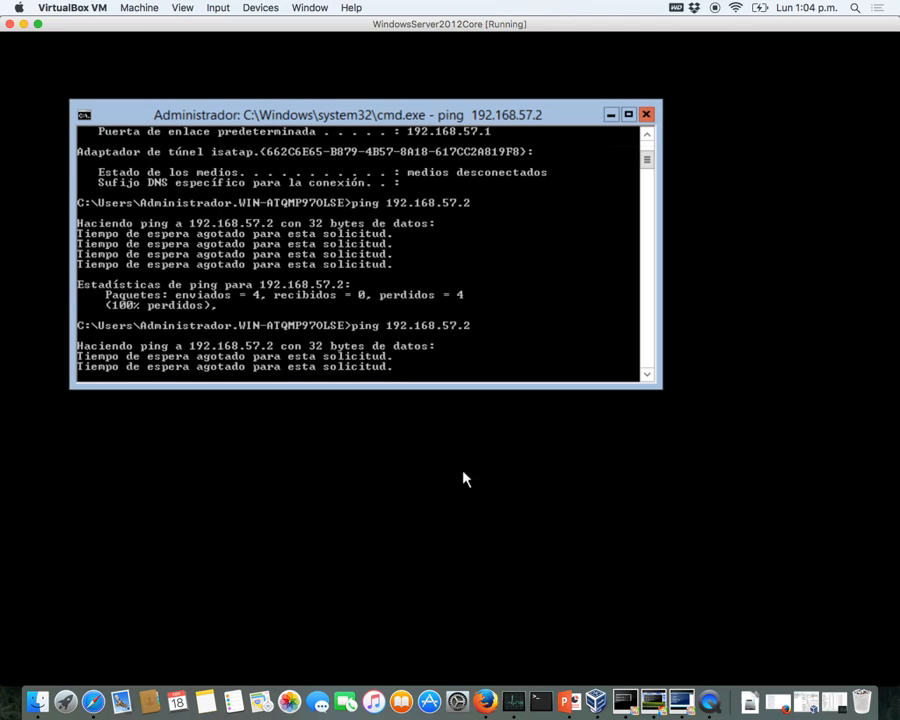
{"action": "left_click", "coordinate": [680, 710]}
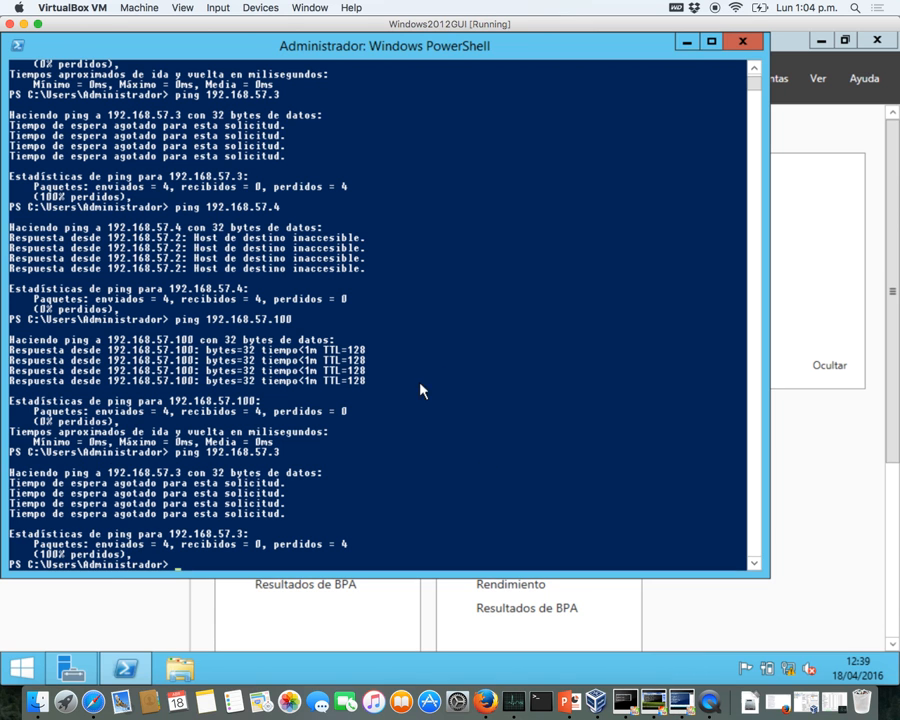
- Open Computer Management from Server Manager's Herramientas menu and close it again
{"action": "left_click", "coordinate": [775, 600]}
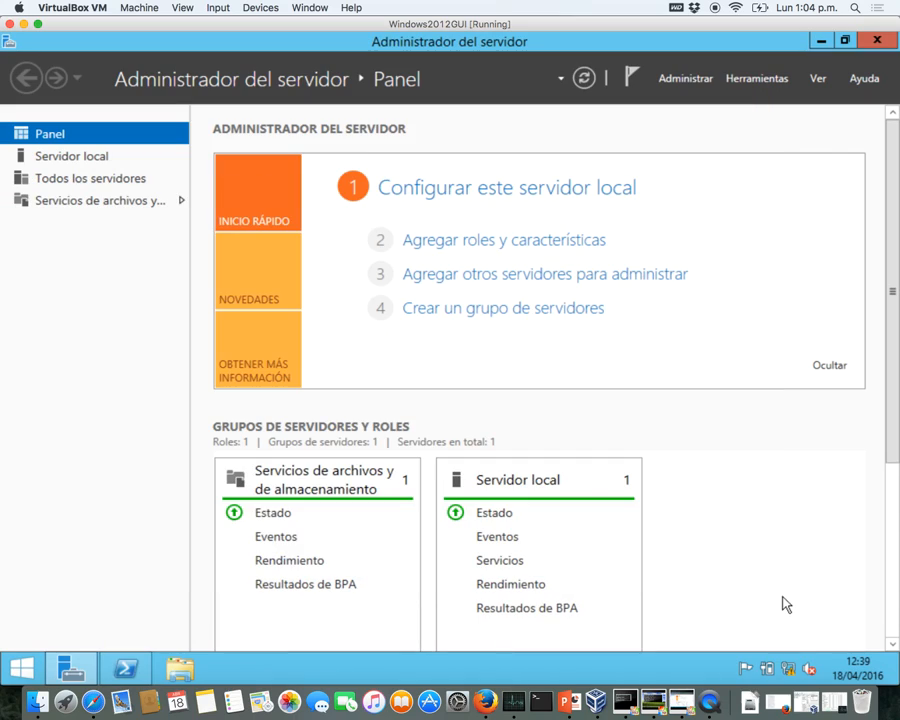
{"action": "left_click", "coordinate": [757, 80]}
{"action": "left_click", "coordinate": [733, 102]}
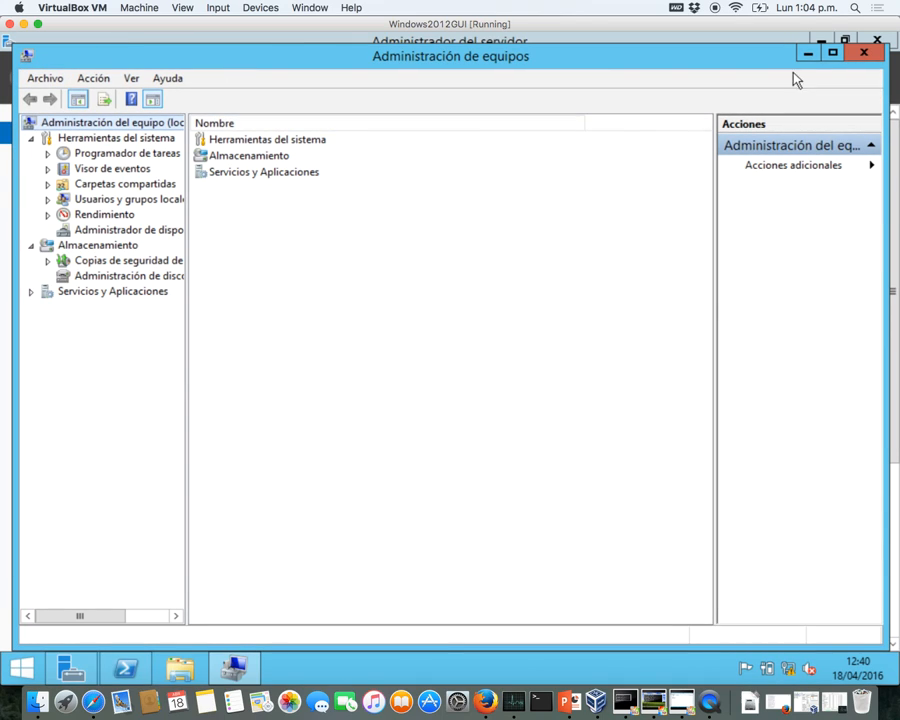
{"action": "left_click", "coordinate": [872, 56]}
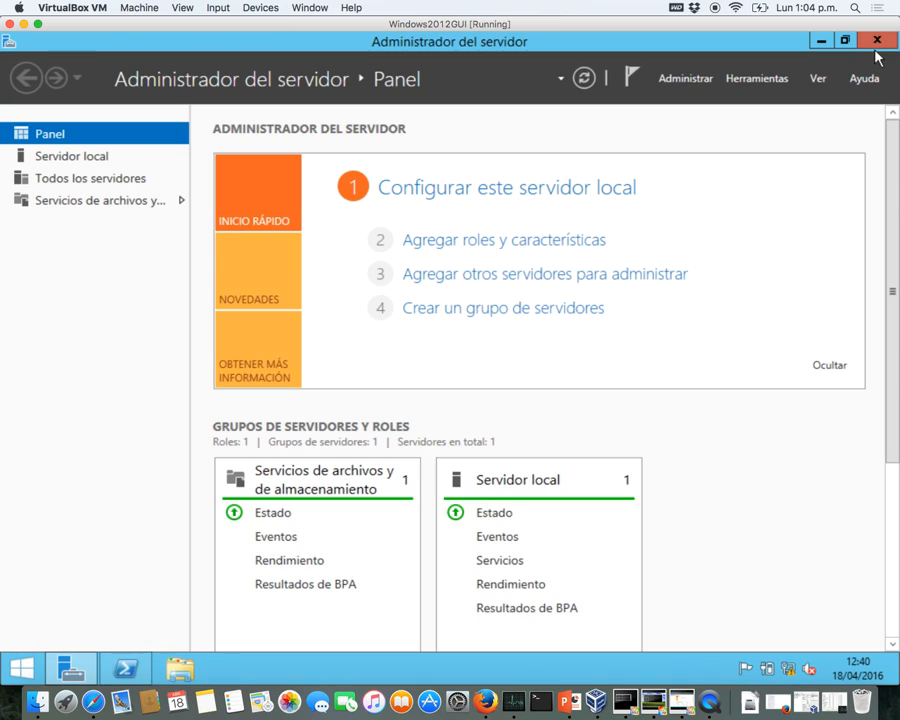
- Start the Security Configuration Wizard, go past the welcome page, then cancel and confirm
{"action": "left_click", "coordinate": [735, 80]}
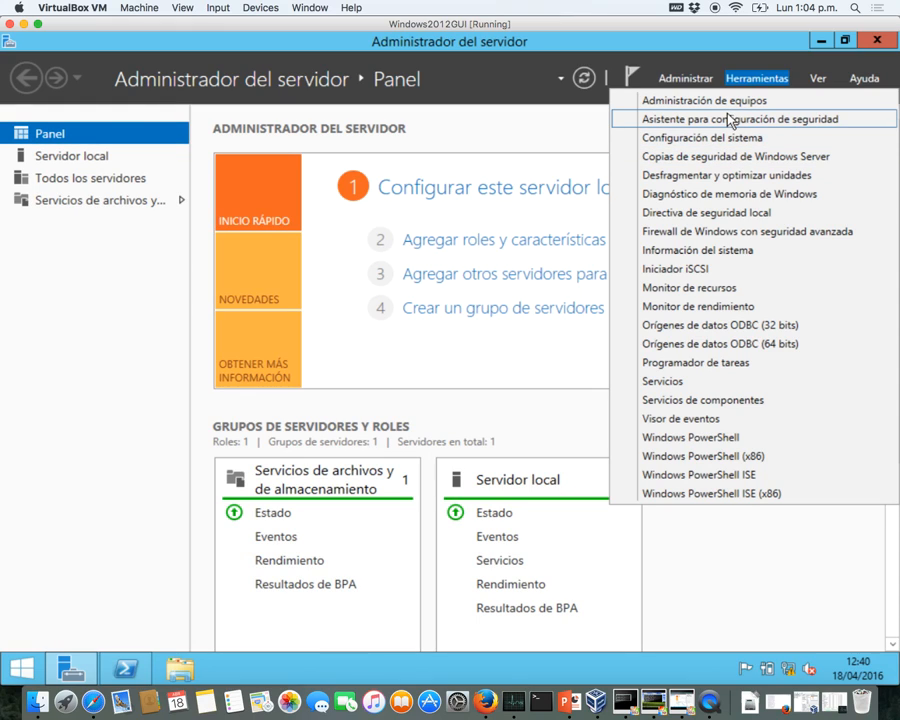
{"action": "left_click", "coordinate": [735, 119]}
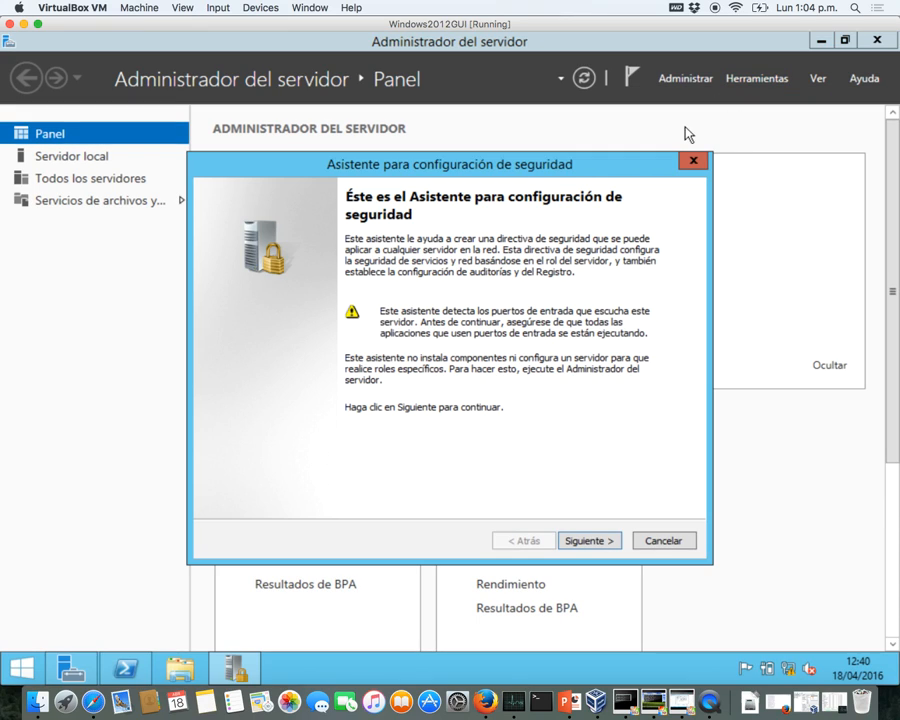
{"action": "left_click", "coordinate": [592, 543]}
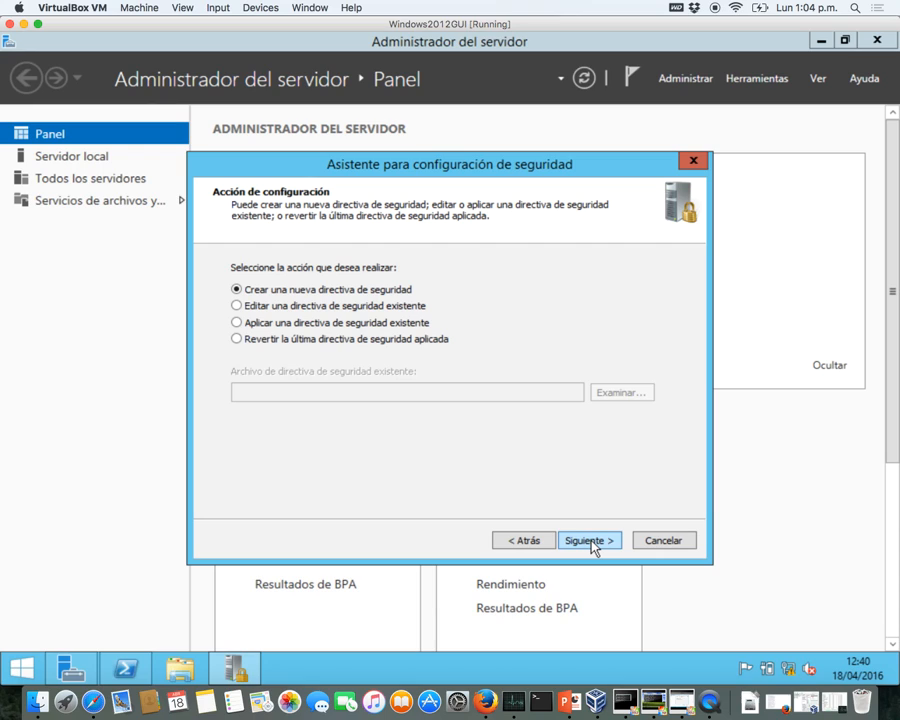
{"action": "left_click", "coordinate": [648, 541]}
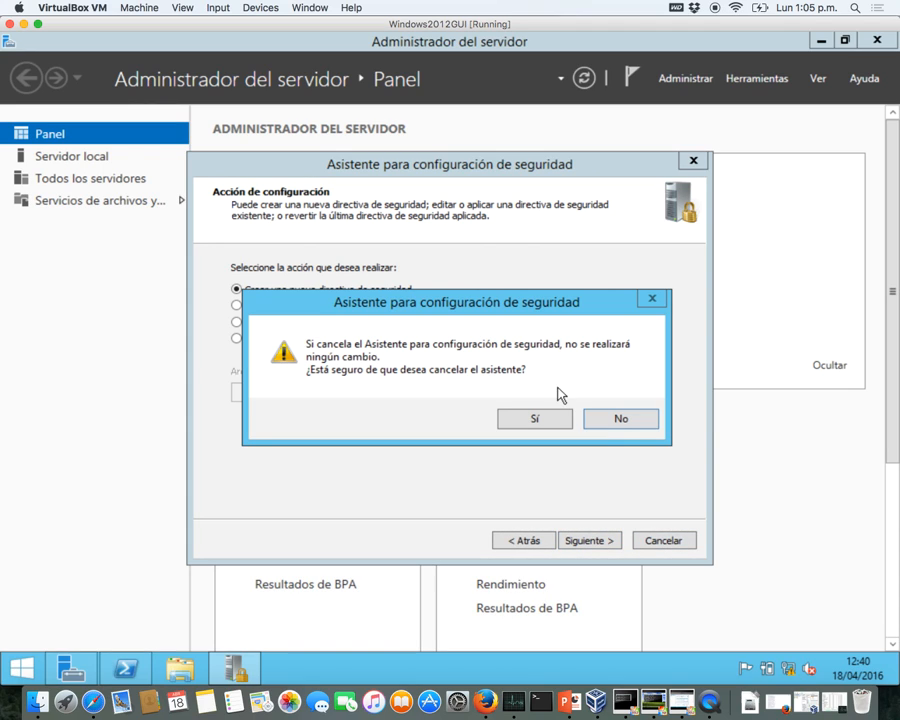
{"action": "left_click", "coordinate": [560, 418]}
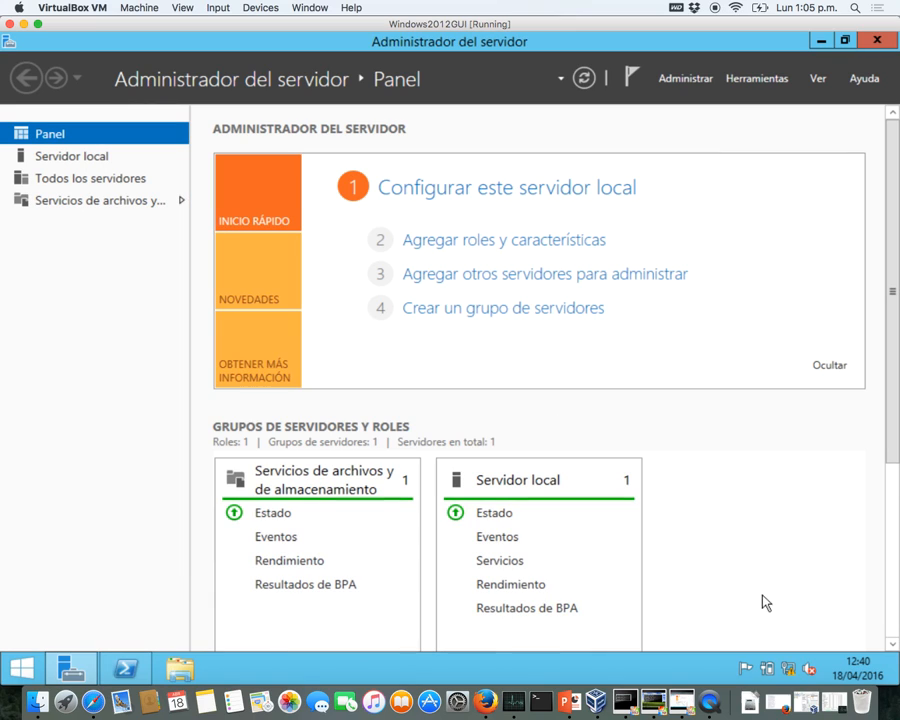
- Check the Ethernet connection's status in the Network and Sharing Center
{"action": "right_click", "coordinate": [789, 668]}
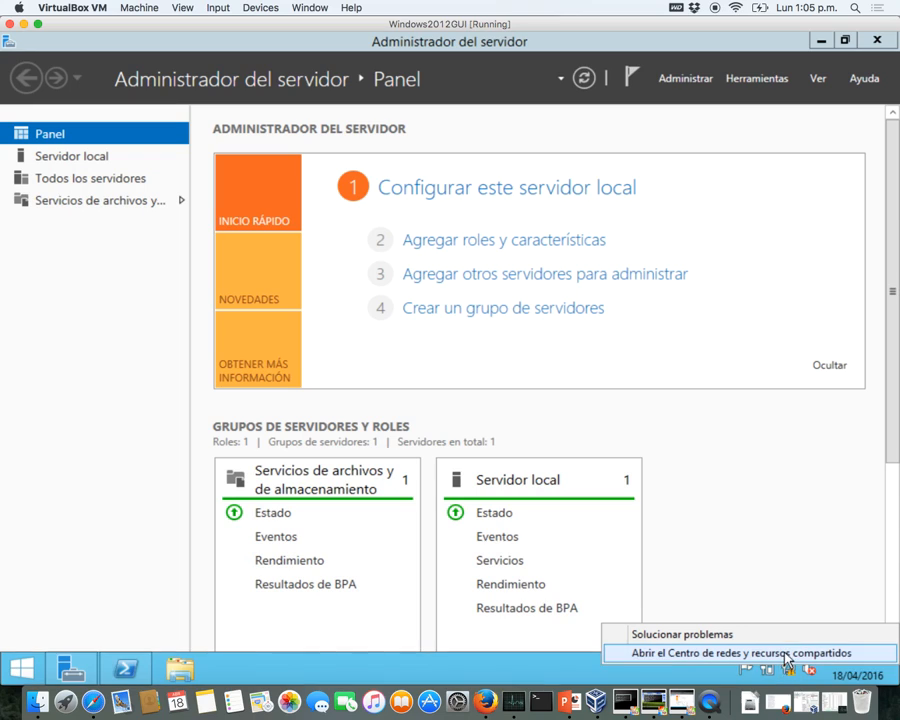
{"action": "left_click", "coordinate": [786, 654]}
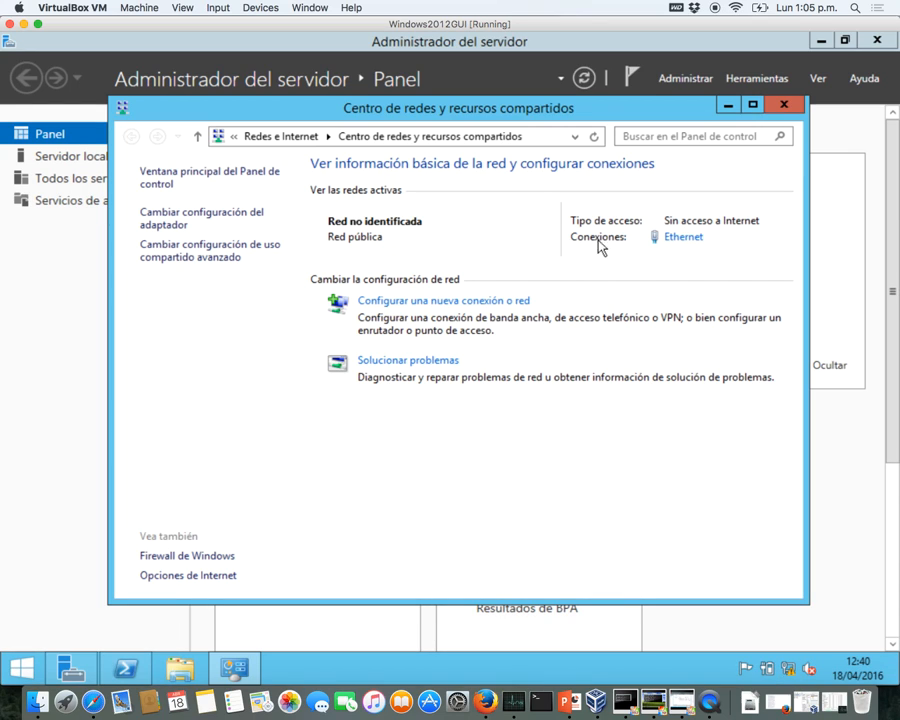
{"action": "left_click", "coordinate": [679, 240]}
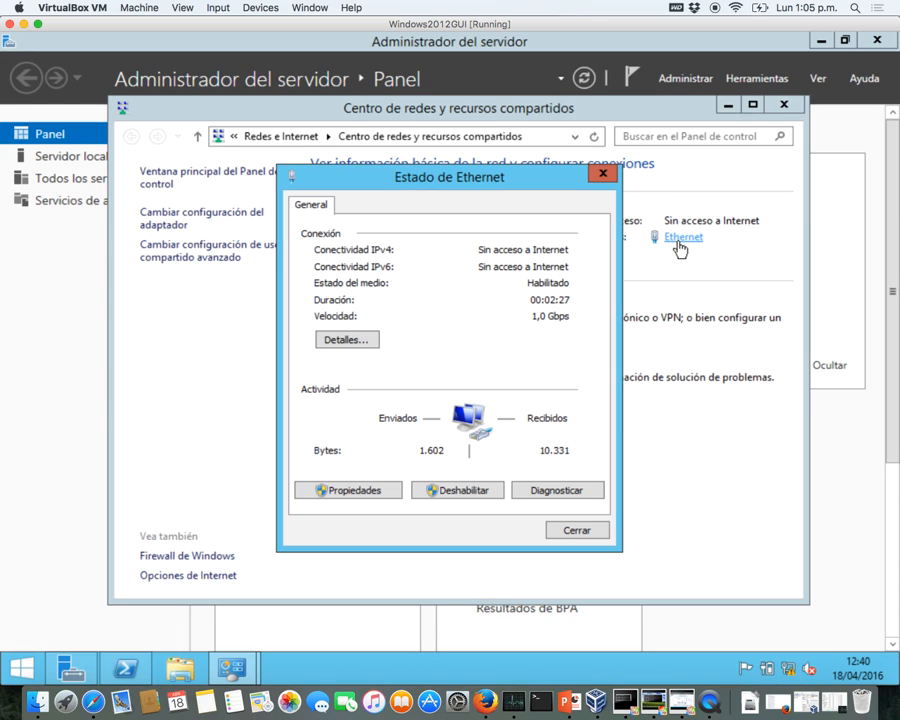
{"action": "left_click", "coordinate": [576, 528]}
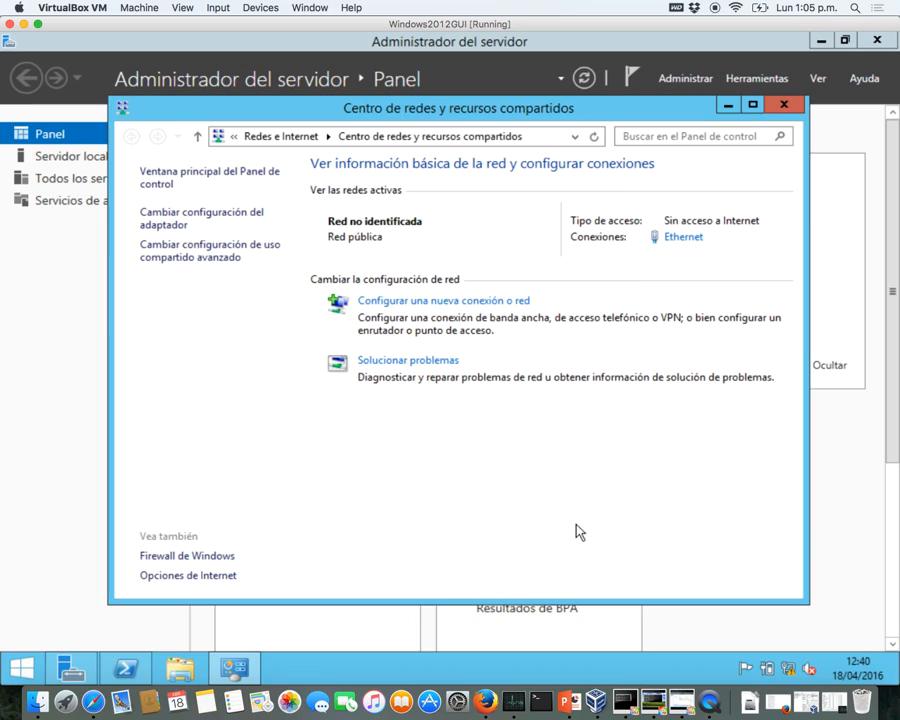
- Turn Windows Firewall off for both private and public networks and close the settings
{"action": "left_click", "coordinate": [222, 557]}
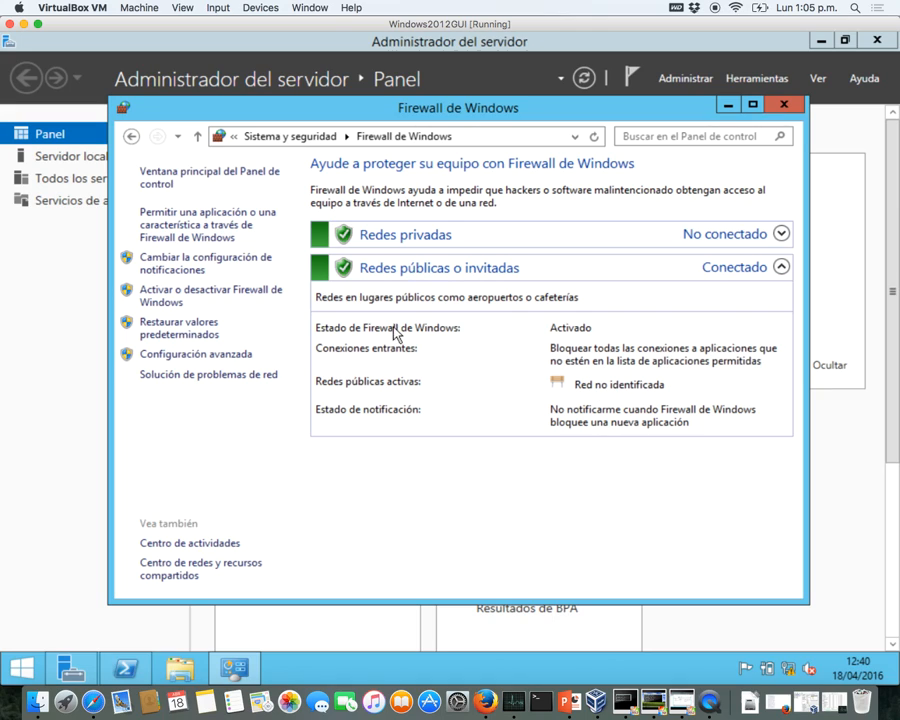
{"action": "left_click", "coordinate": [199, 267]}
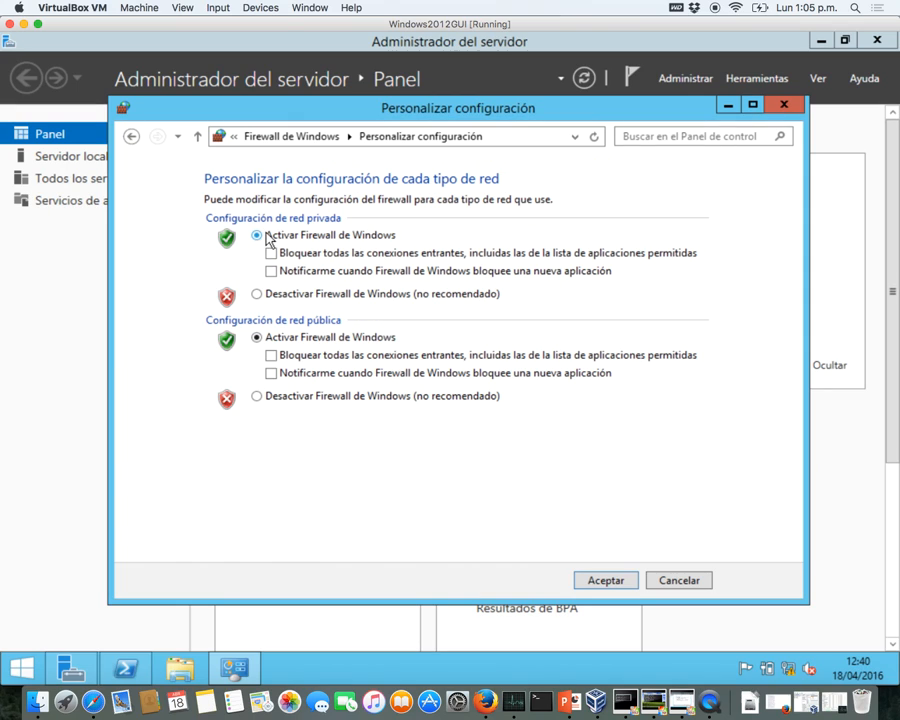
{"action": "left_click", "coordinate": [257, 294]}
{"action": "left_click", "coordinate": [258, 397]}
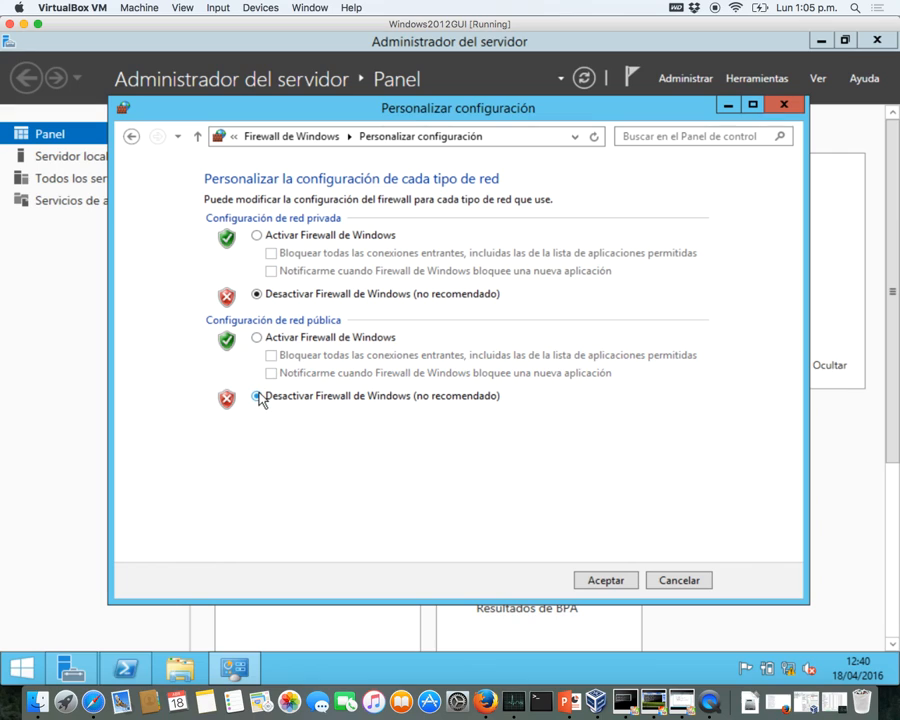
{"action": "left_click", "coordinate": [614, 585]}
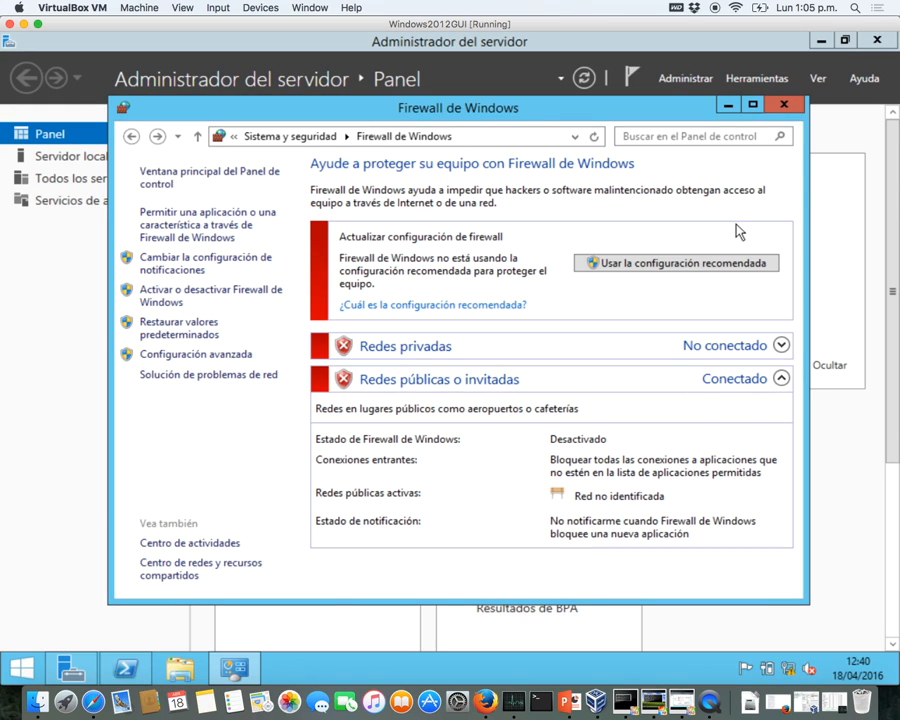
{"action": "left_click", "coordinate": [784, 106]}
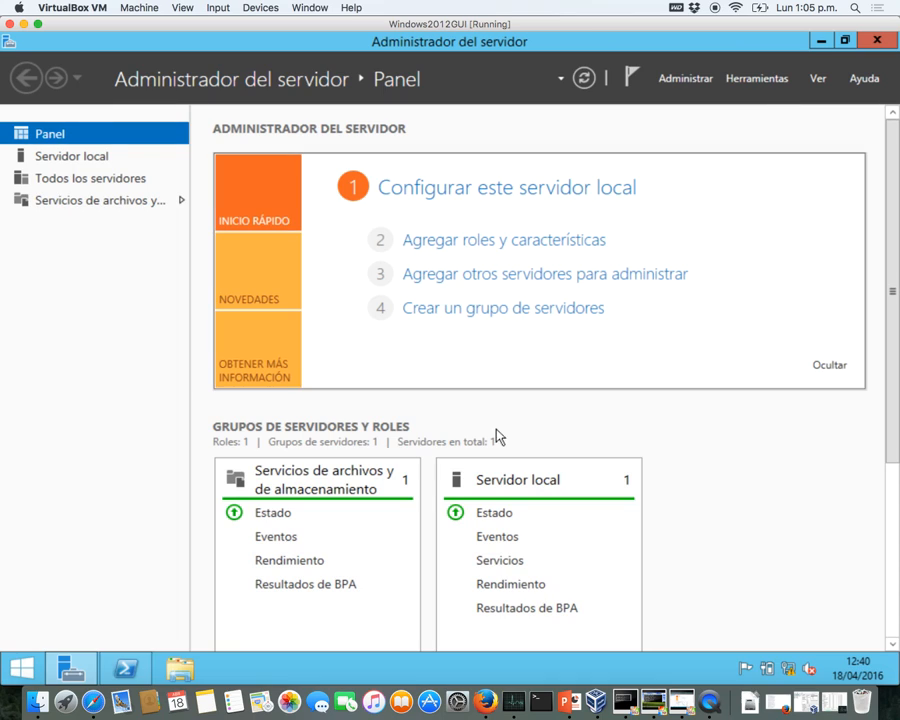
- Ping 192.168.57.2 from Windows XP and check the 2012 server's network connection status
{"action": "left_click", "coordinate": [654, 702]}
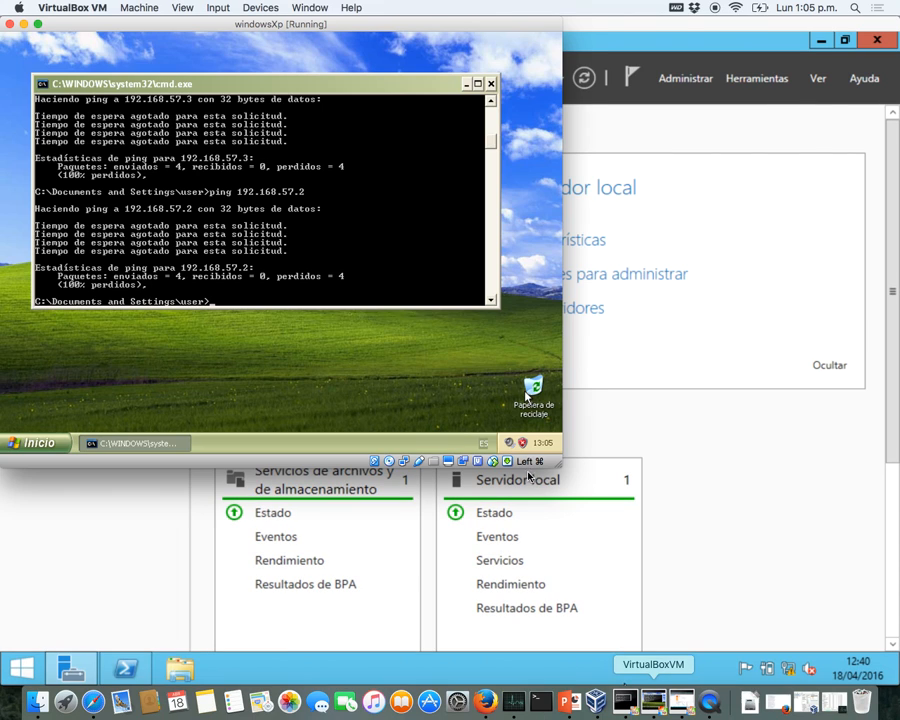
{"action": "key", "text": "Return"}
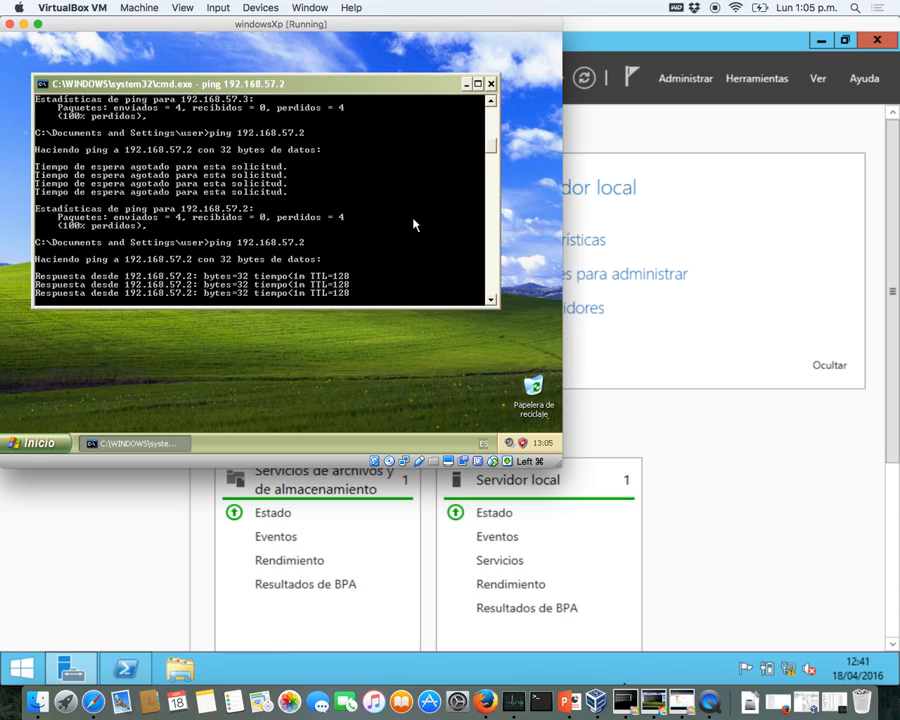
{"action": "left_click", "coordinate": [686, 310]}
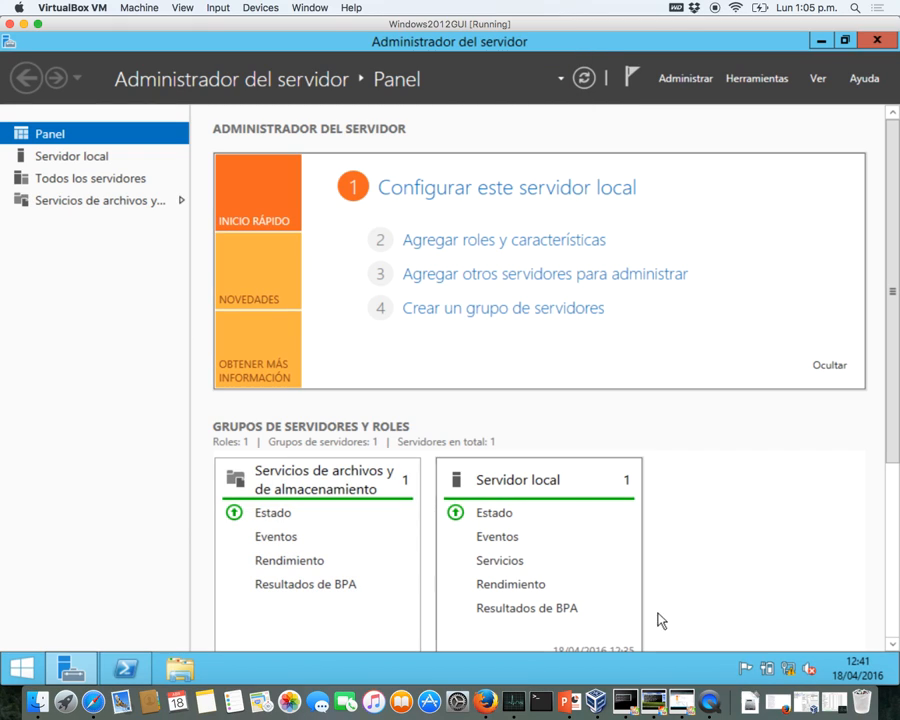
{"action": "left_click", "coordinate": [787, 665]}
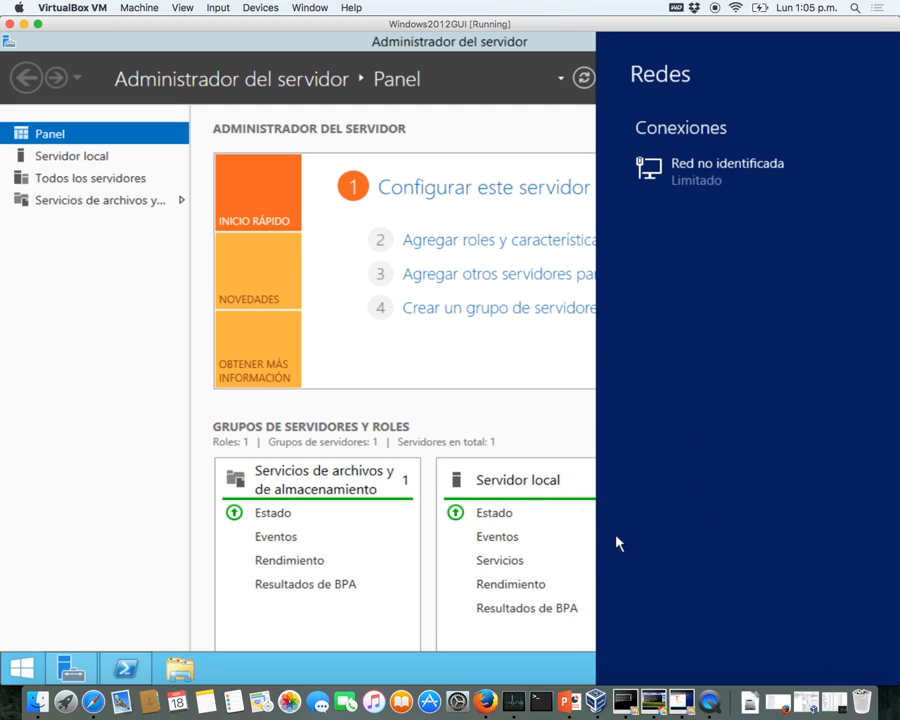
{"action": "left_click", "coordinate": [541, 543]}
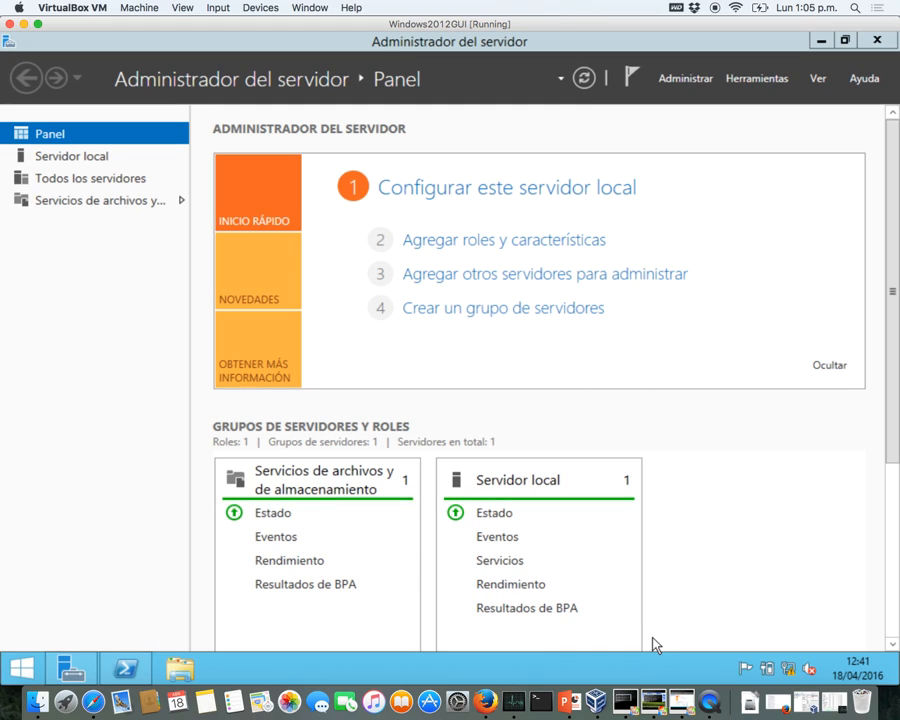
- Rerun the ping to 192.168.57.2 from the Server Core machine, now getting replies
{"action": "left_click", "coordinate": [625, 702]}
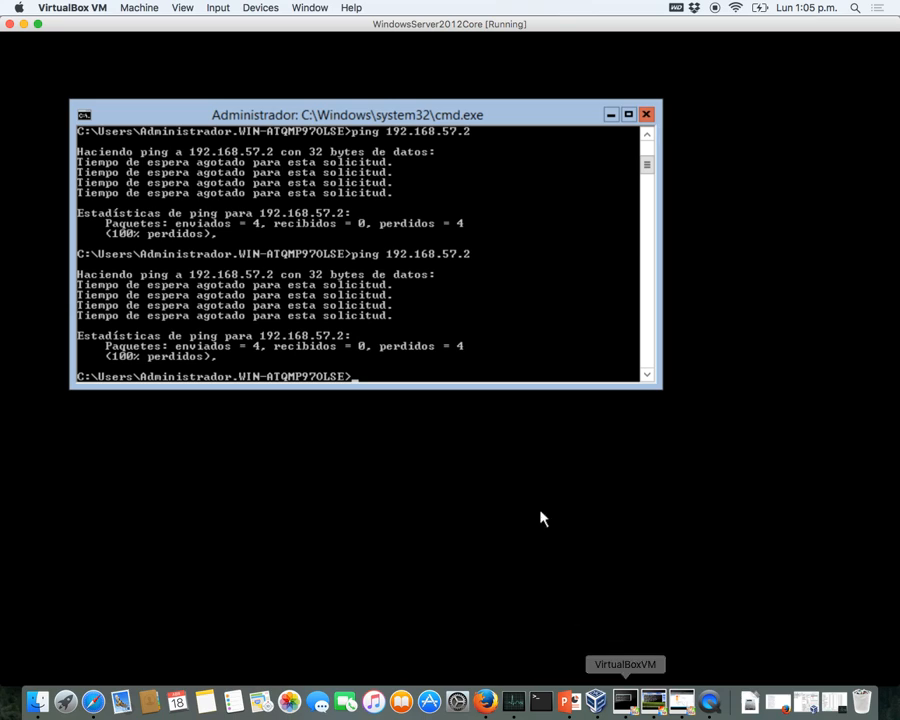
{"action": "left_click", "coordinate": [653, 702]}
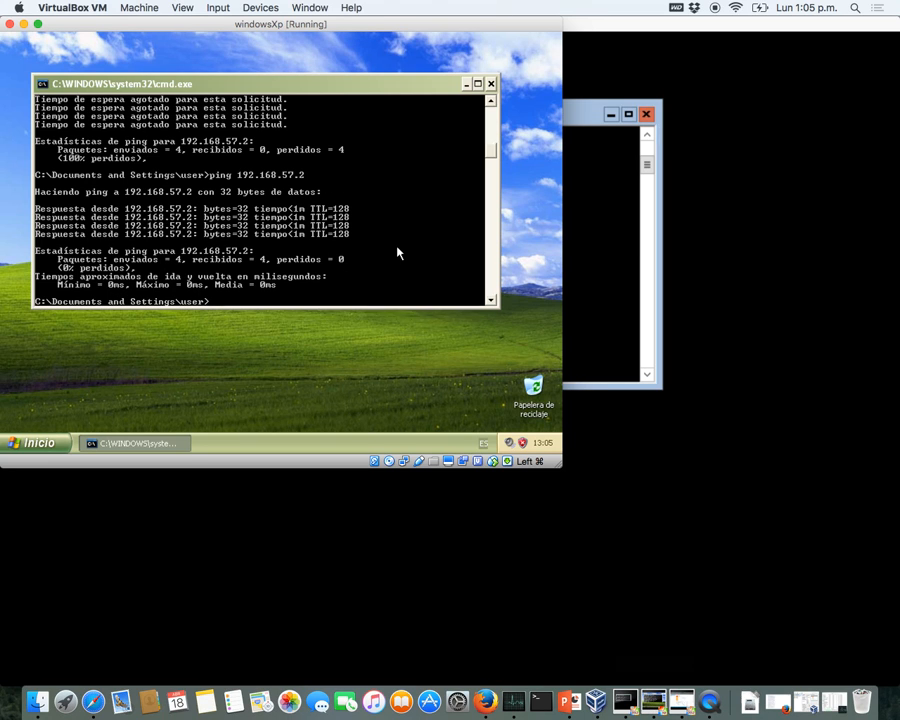
{"action": "left_click", "coordinate": [259, 9]}
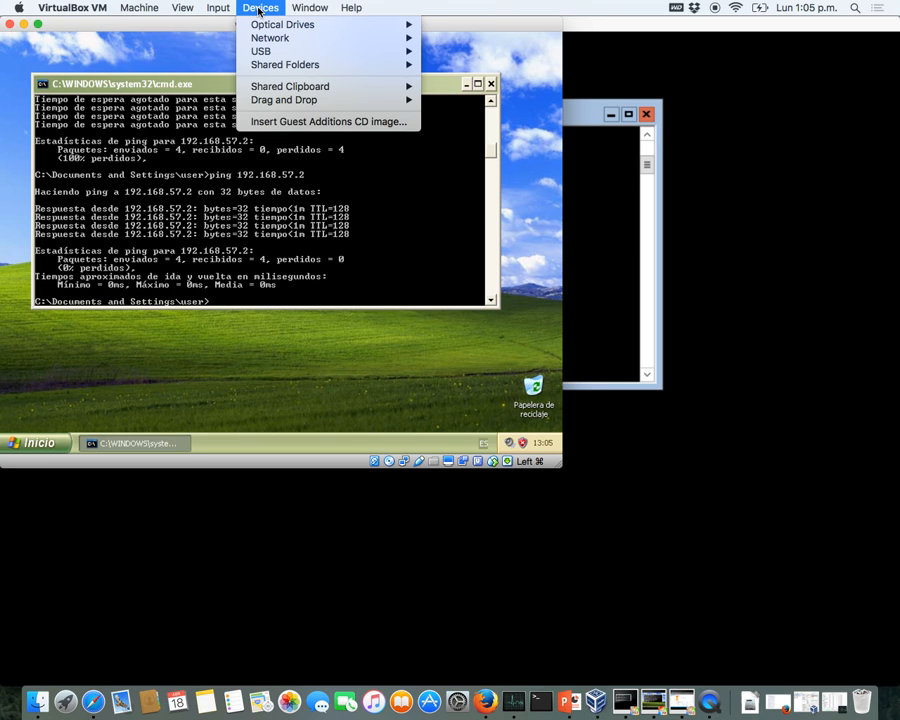
{"action": "left_click", "coordinate": [325, 264]}
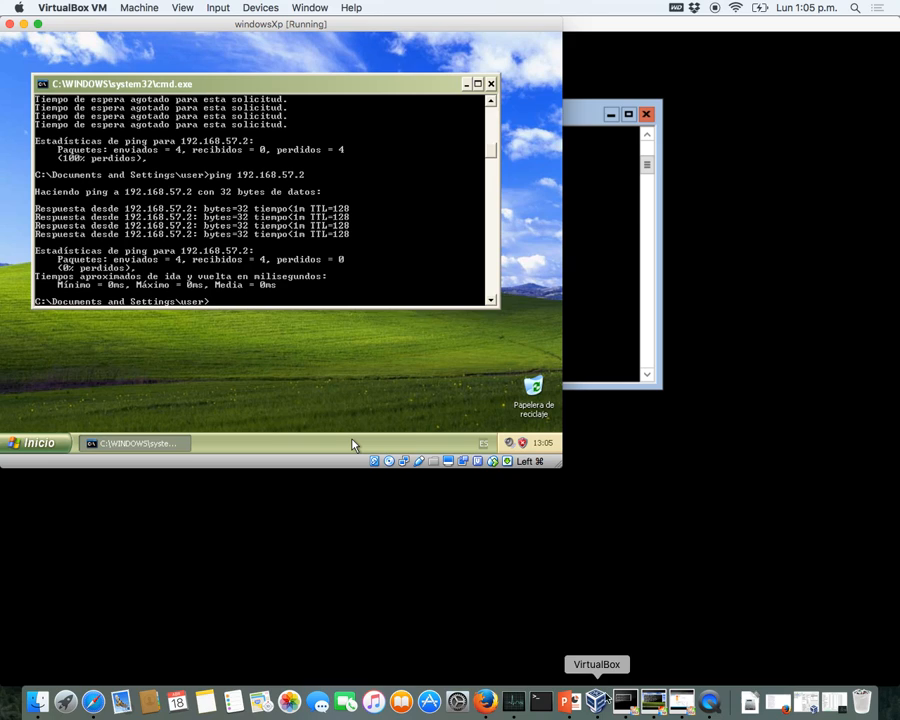
{"action": "left_click", "coordinate": [625, 700]}
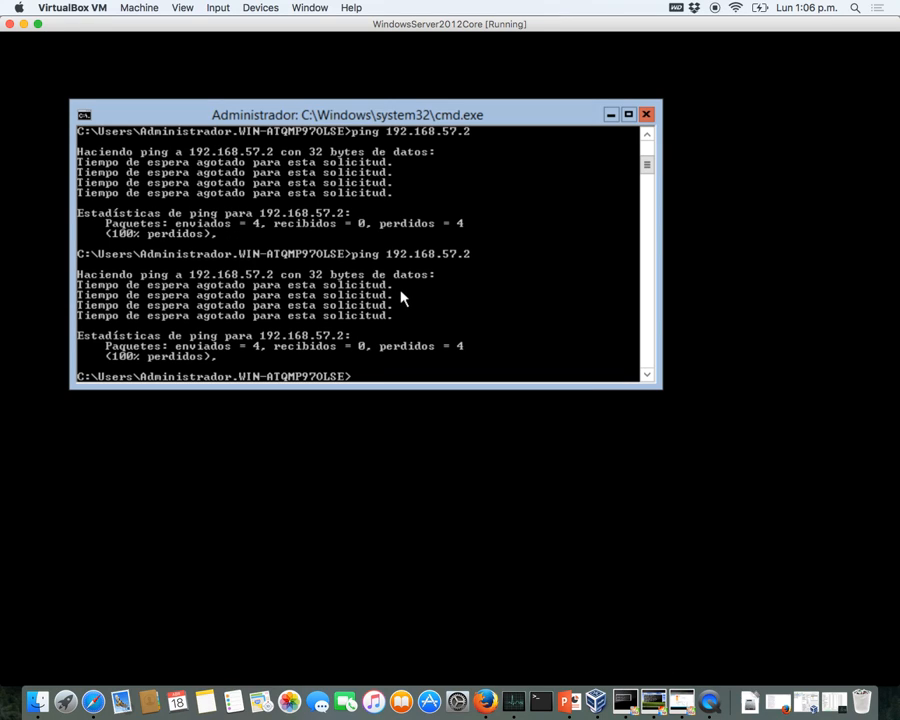
{"action": "key", "text": "Up"}
{"action": "key", "text": "Return"}
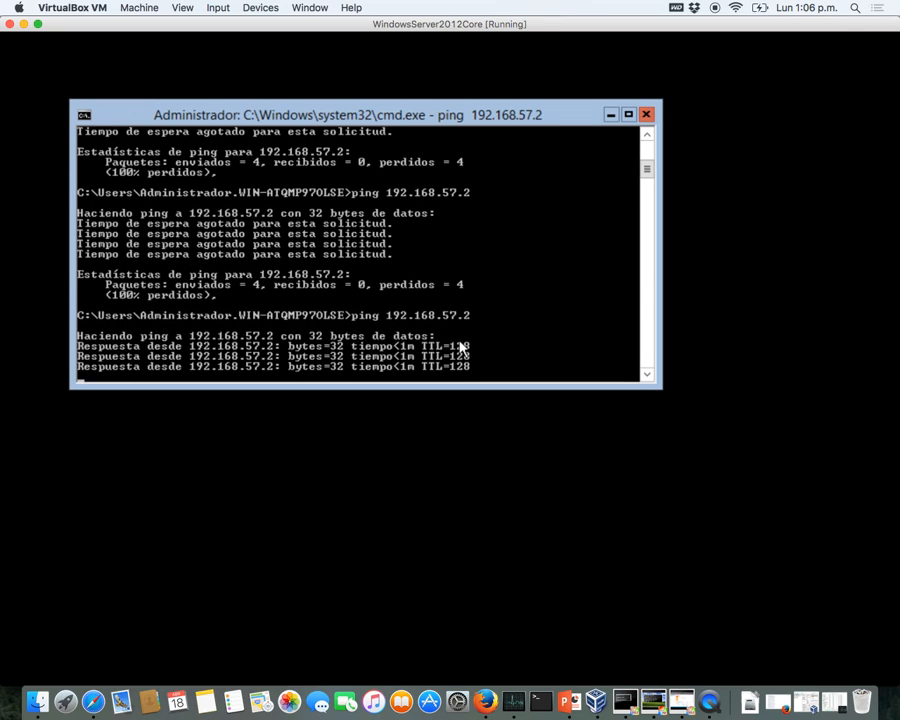
- Rerun the ping to 192.168.57.3 from the Windows2012GUI PowerShell; it still times out
{"action": "left_click", "coordinate": [681, 705]}
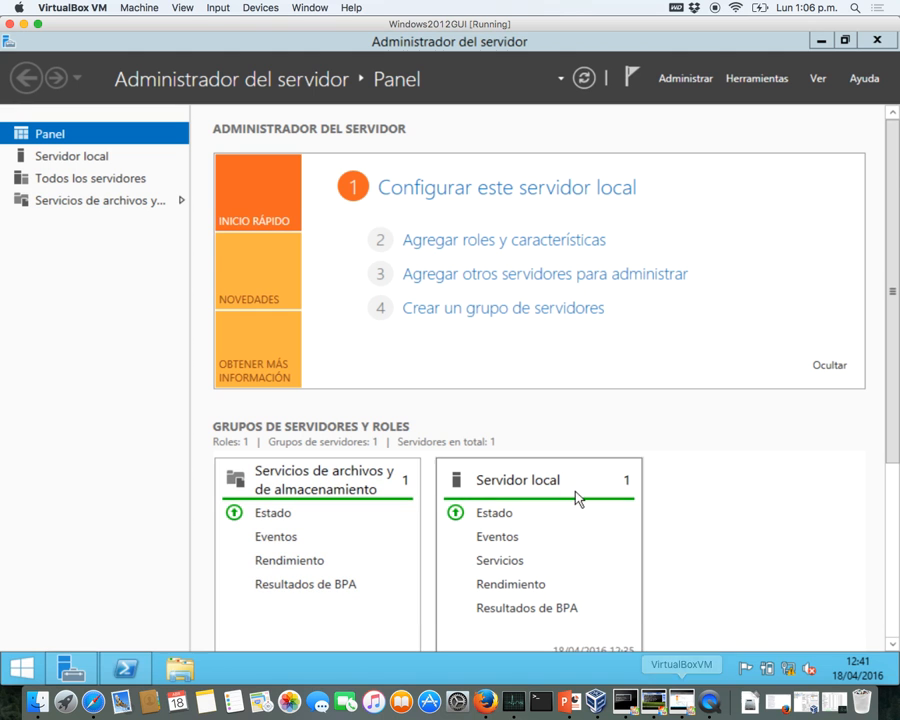
{"action": "left_click", "coordinate": [125, 668]}
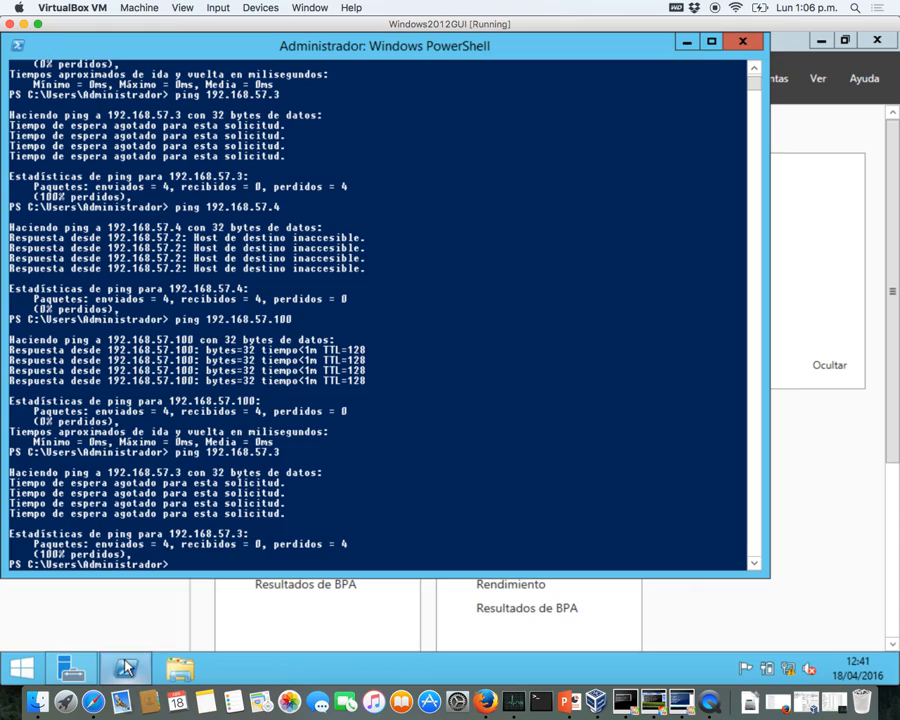
{"action": "key", "text": "Up"}
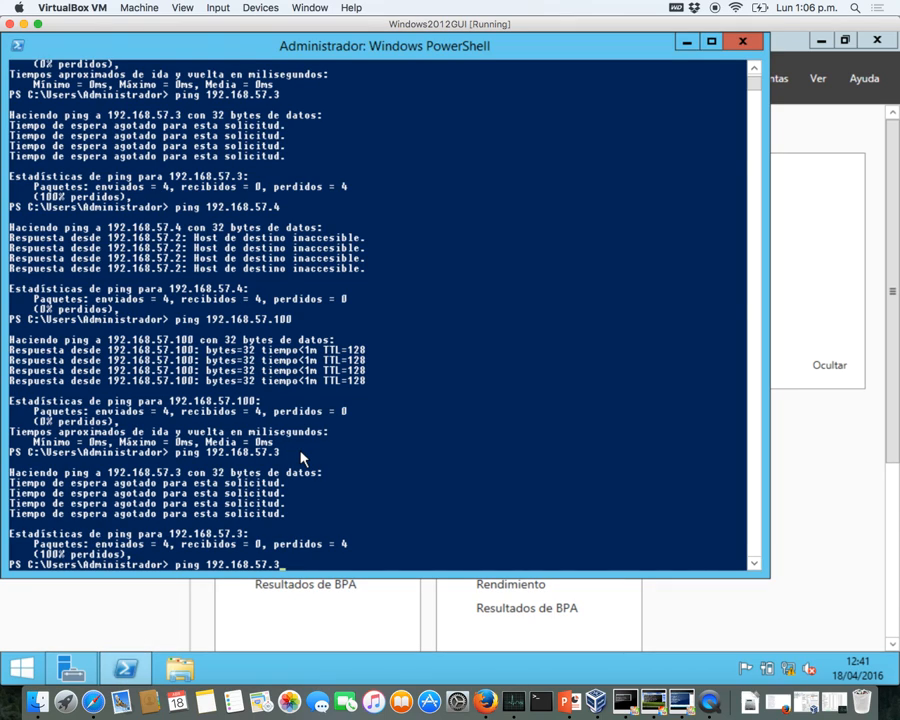
{"action": "key", "text": "Return"}
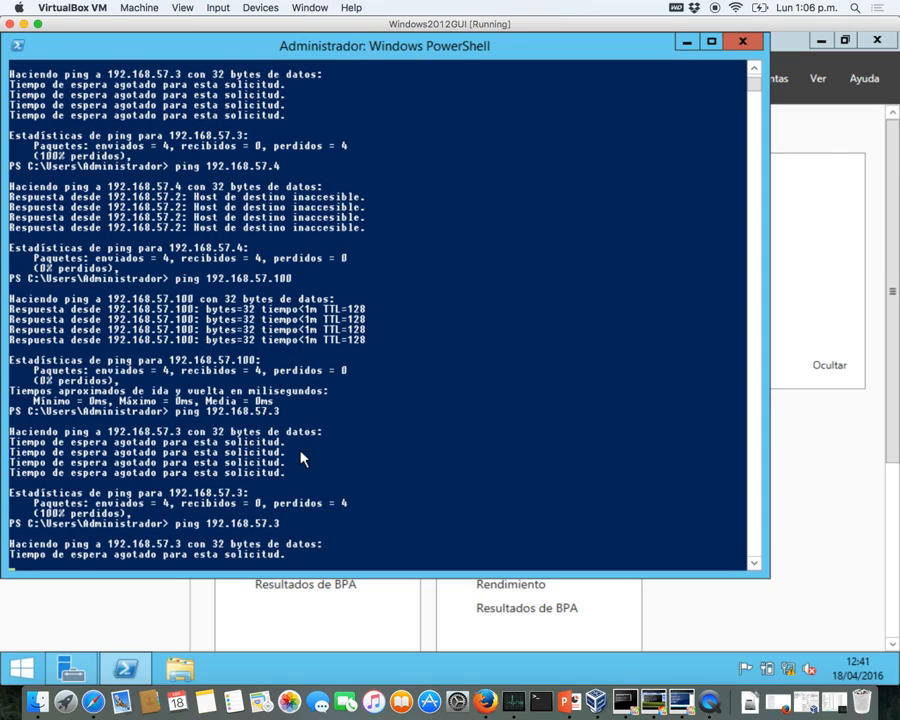
- Leave scaled mode, open and minimize VirtualBox Manager, and bring up the Server Core machine
{"action": "key", "text": "super+c"}
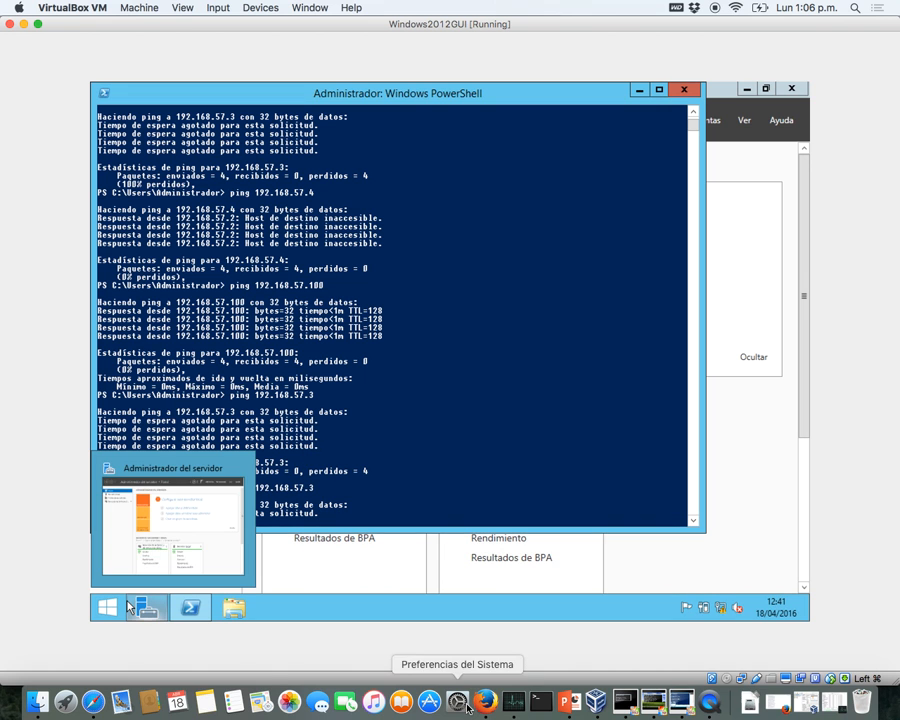
{"action": "left_click", "coordinate": [612, 704]}
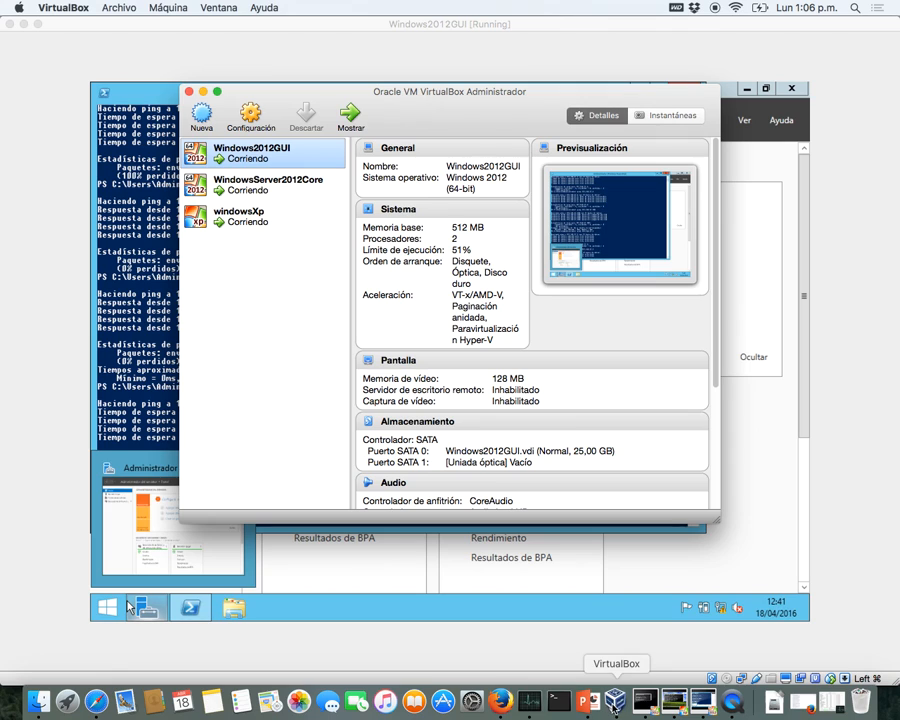
{"action": "left_click", "coordinate": [203, 92]}
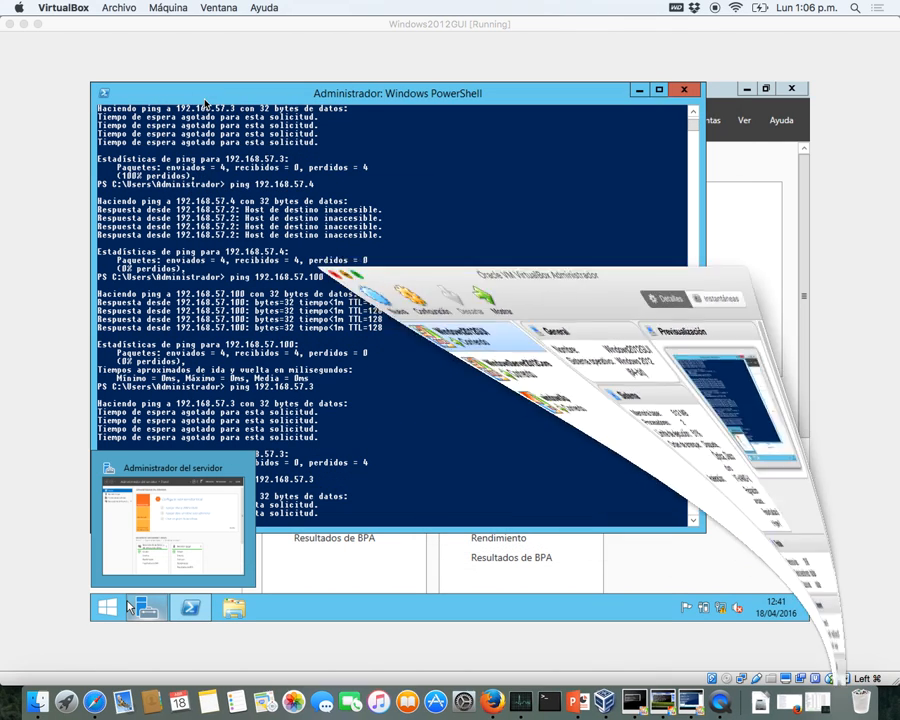
{"action": "left_click", "coordinate": [633, 702]}
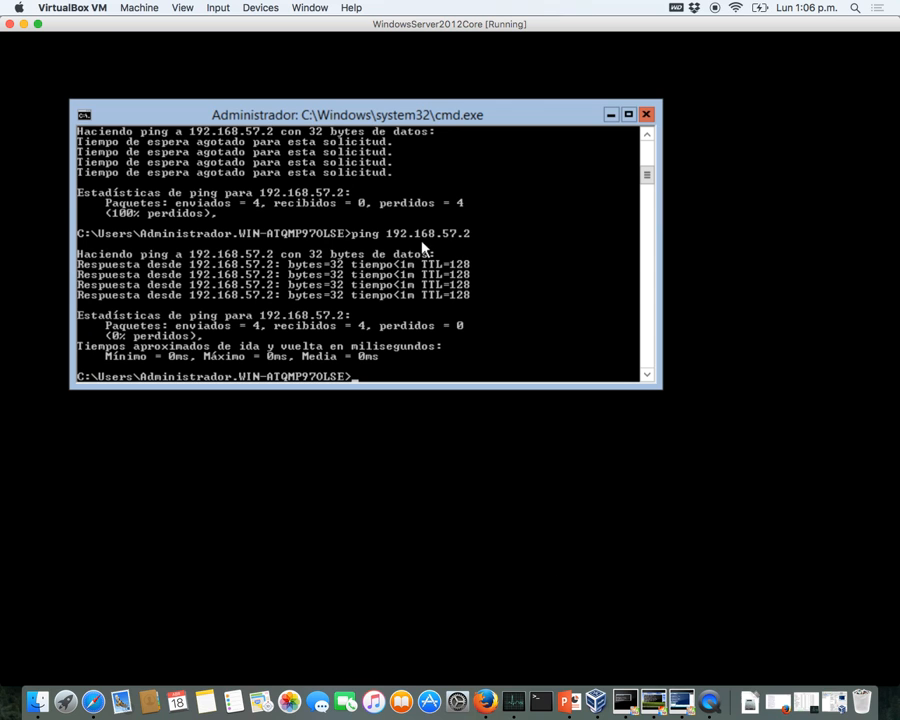
- Show the net ? syntax help and try completing a net pause argument
{"action": "type", "text": "net ?"}
{"action": "key", "text": "Return"}
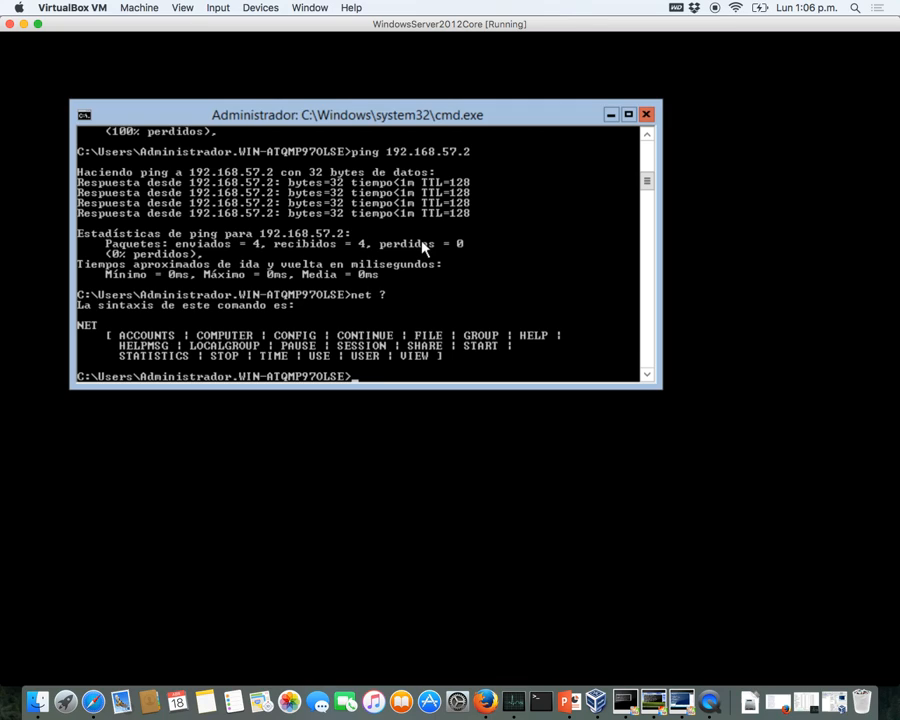
{"action": "type", "text": "pasue"}
{"action": "key", "text": "BackSpace"}
{"action": "key", "text": "BackSpace"}
{"action": "key", "text": "BackSpace"}
{"action": "key", "text": "BackSpace"}
{"action": "key", "text": "BackSpace"}
{"action": "type", "text": "net pause"}
{"action": "key", "text": "Tab"}
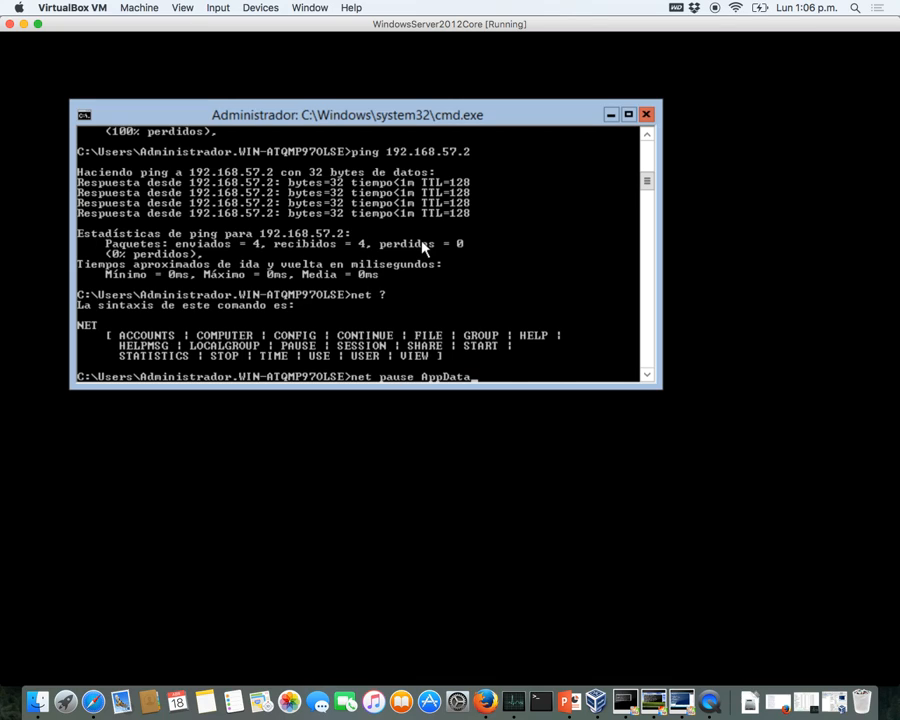
{"action": "key", "text": "Tab"}
{"action": "key", "text": "Tab"}
{"action": "key", "text": "Tab"}
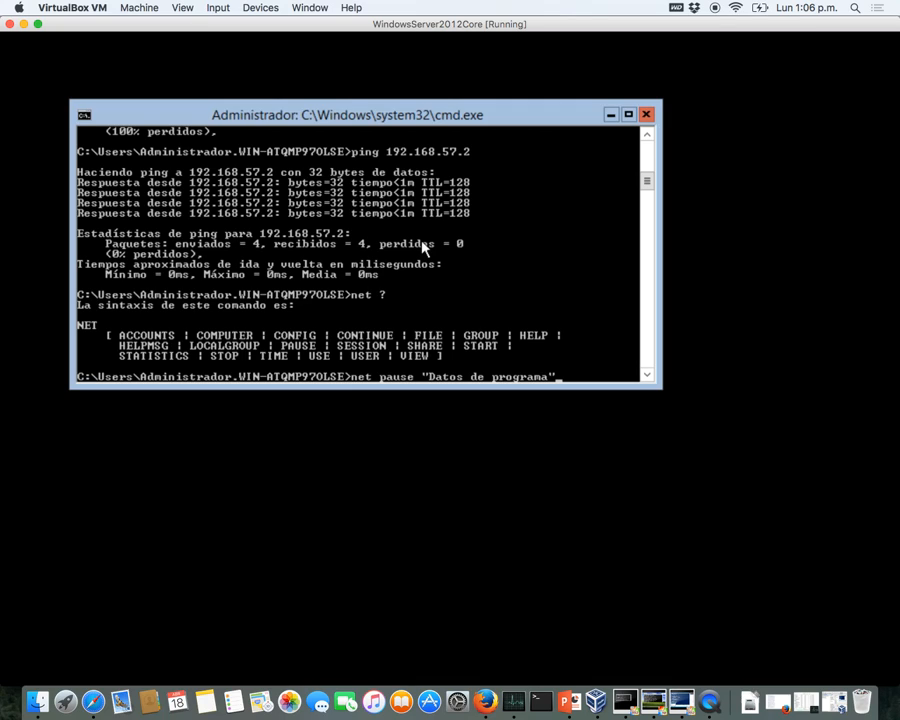
{"action": "key", "text": "BackSpace"}
{"action": "key", "text": "BackSpace"}
{"action": "key", "text": "BackSpace"}
{"action": "key", "text": "BackSpace"}
{"action": "key", "text": "BackSpace"}
{"action": "key", "text": "BackSpace"}
{"action": "key", "text": "BackSpace"}
{"action": "key", "text": "BackSpace"}
{"action": "key", "text": "BackSpace"}
{"action": "key", "text": "BackSpace"}
{"action": "key", "text": "BackSpace"}
{"action": "key", "text": "BackSpace"}
{"action": "key", "text": "BackSpace"}
{"action": "key", "text": "BackSpace"}
{"action": "key", "text": "BackSpace"}
{"action": "key", "text": "BackSpace"}
{"action": "key", "text": "BackSpace"}
{"action": "key", "text": "BackSpace"}
{"action": "key", "text": "BackSpace"}
{"action": "key", "text": "BackSpace"}
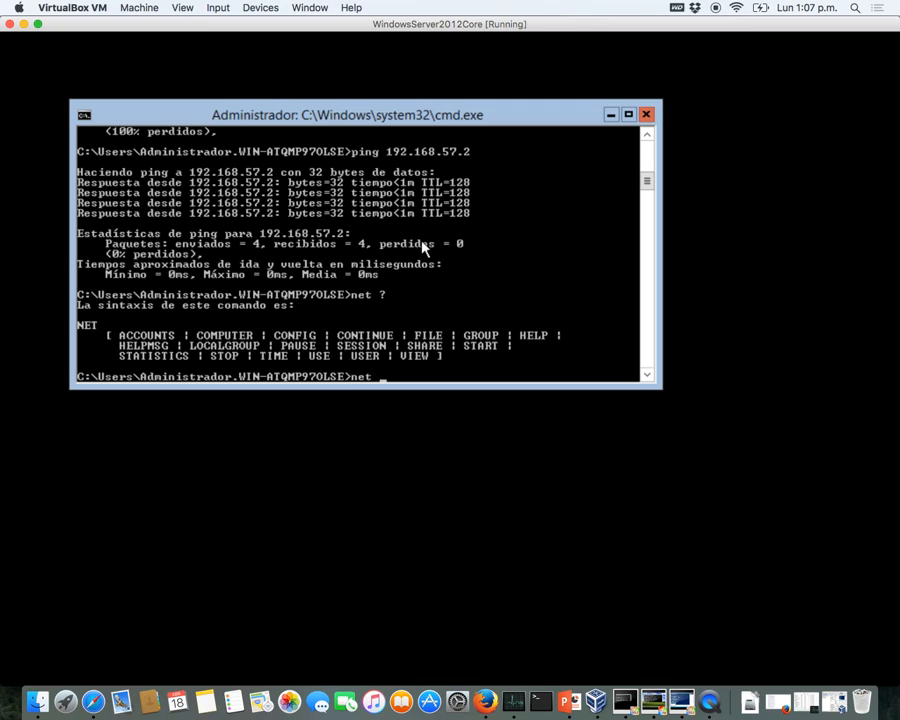
- Display the net config ? syntax help
{"action": "type", "text": "\"Configuración local\""}
{"action": "key", "text": "BackSpace"}
{"action": "key", "text": "BackSpace"}
{"action": "key", "text": "BackSpace"}
{"action": "key", "text": "BackSpace"}
{"action": "key", "text": "BackSpace"}
{"action": "key", "text": "BackSpace"}
{"action": "key", "text": "BackSpace"}
{"action": "key", "text": "BackSpace"}
{"action": "key", "text": "BackSpace"}
{"action": "key", "text": "BackSpace"}
{"action": "key", "text": "BackSpace"}
{"action": "key", "text": "BackSpace"}
{"action": "key", "text": "BackSpace"}
{"action": "key", "text": "BackSpace"}
{"action": "key", "text": "BackSpace"}
{"action": "key", "text": "BackSpace"}
{"action": "key", "text": "BackSpace"}
{"action": "key", "text": "BackSpace"}
{"action": "key", "text": "BackSpace"}
{"action": "key", "text": "BackSpace"}
{"action": "type", "text": "config"}
{"action": "key", "text": "BackSpace"}
{"action": "key", "text": "BackSpace"}
{"action": "key", "text": "BackSpace"}
{"action": "key", "text": "BackSpace"}
{"action": "key", "text": "BackSpace"}
{"action": "key", "text": "BackSpace"}
{"action": "type", "text": "config ?"}
{"action": "key", "text": "Return"}
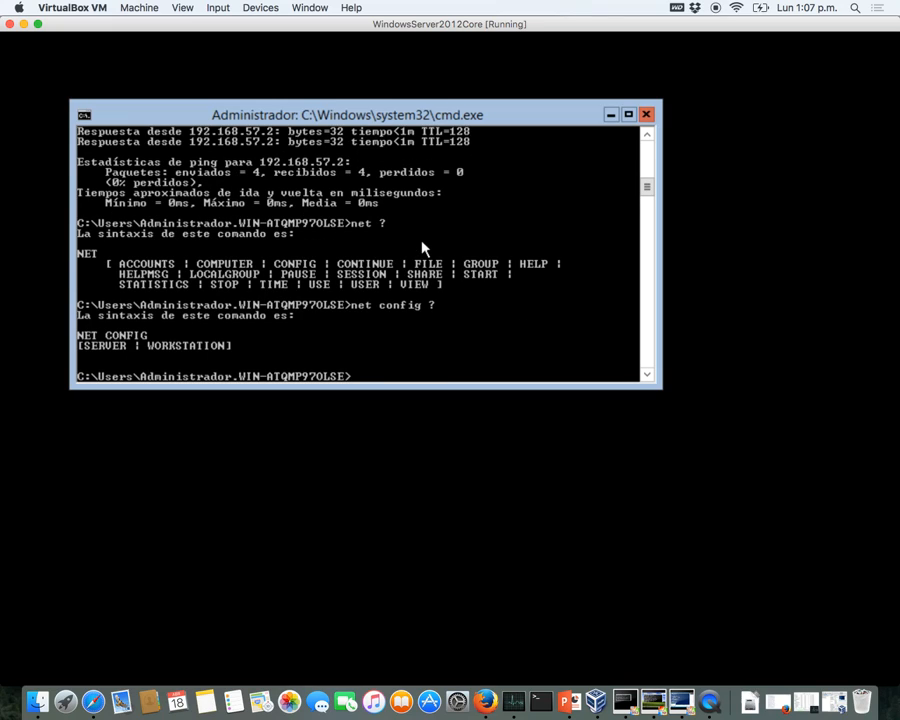
- View the net config server ? help, then enter net stop ?
{"action": "key", "text": "Up"}
{"action": "key", "text": "BackSpace"}
{"action": "type", "text": "server "}
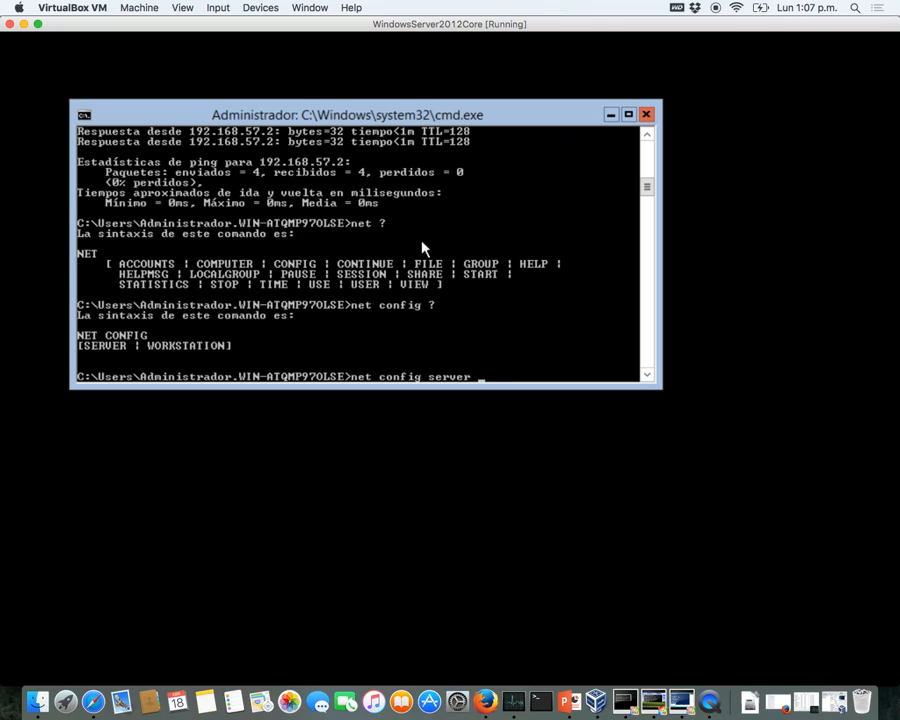
{"action": "type", "text": "?"}
{"action": "key", "text": "Return"}
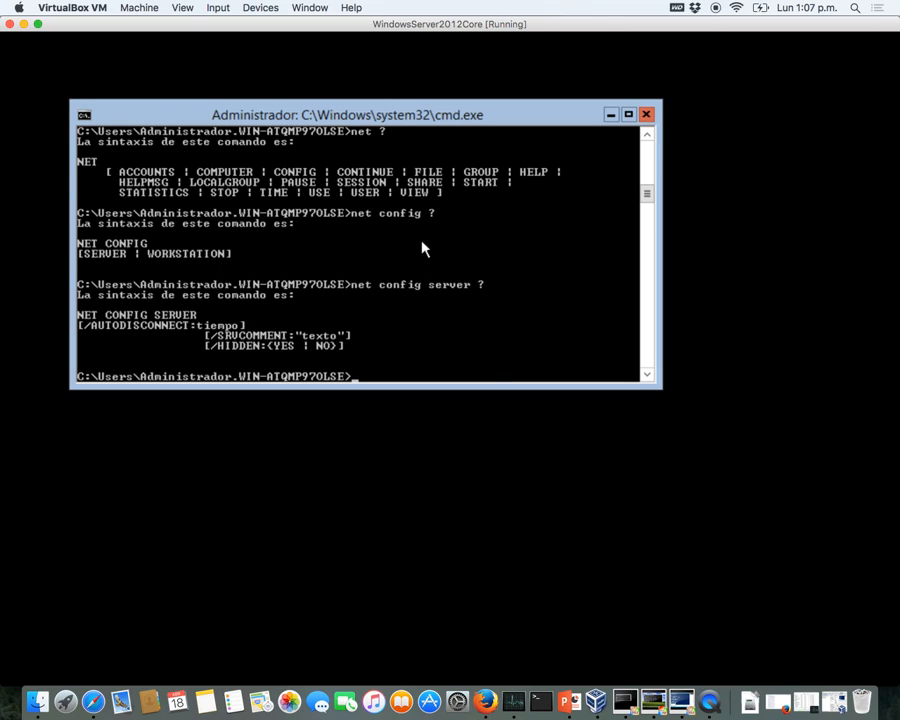
{"action": "key", "text": "Up"}
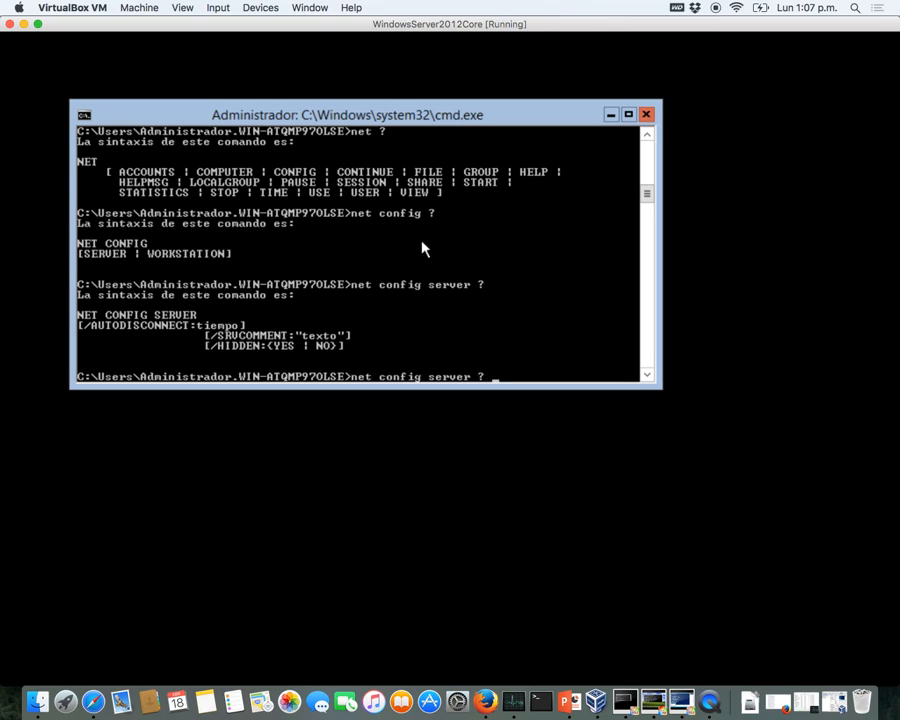
{"action": "key", "text": "BackSpace"}
{"action": "key", "text": "BackSpace"}
{"action": "key", "text": "BackSpace"}
{"action": "key", "text": "BackSpace"}
{"action": "key", "text": "BackSpace"}
{"action": "key", "text": "BackSpace"}
{"action": "key", "text": "BackSpace"}
{"action": "key", "text": "BackSpace"}
{"action": "key", "text": "BackSpace"}
{"action": "key", "text": "BackSpace"}
{"action": "key", "text": "BackSpace"}
{"action": "key", "text": "BackSpace"}
{"action": "key", "text": "BackSpace"}
{"action": "key", "text": "BackSpace"}
{"action": "key", "text": "BackSpace"}
{"action": "key", "text": "BackSpace"}
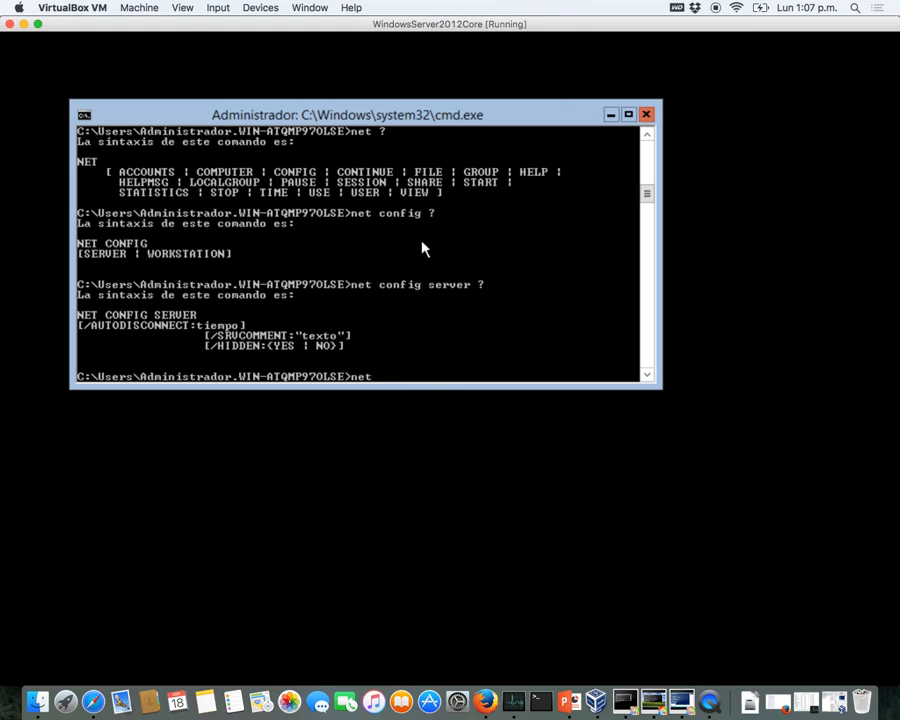
{"action": "type", "text": "stop ?"}
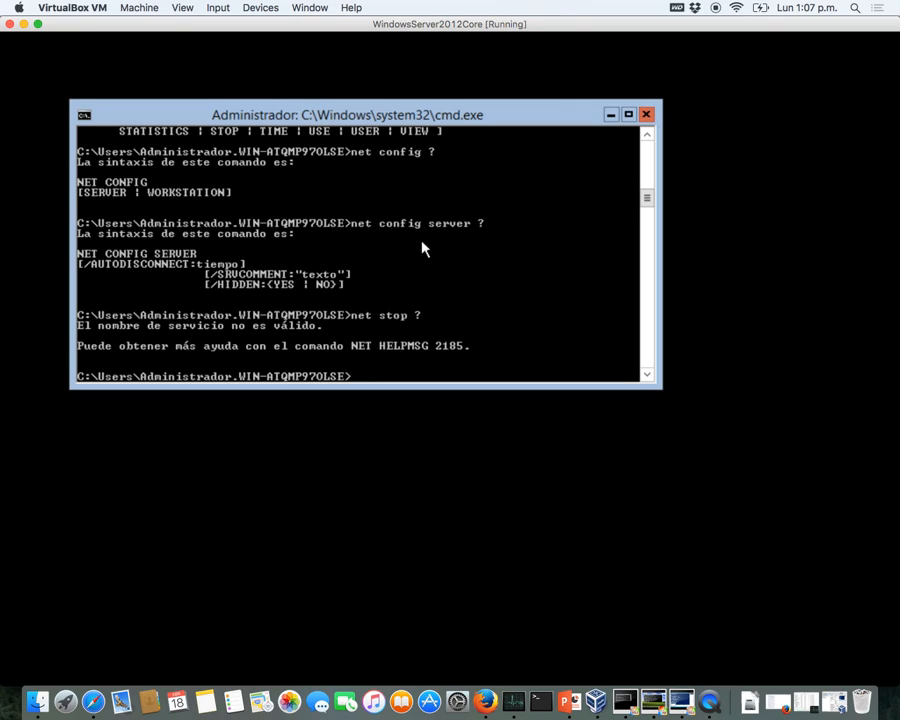
- Show the help for netsh advfirewall set allprofiles state ? and scroll through it
{"action": "key", "text": "Up"}
{"action": "key", "text": "BackSpace"}
{"action": "key", "text": "BackSpace"}
{"action": "key", "text": "BackSpace"}
{"action": "key", "text": "BackSpace"}
{"action": "key", "text": "BackSpace"}
{"action": "key", "text": "BackSpace"}
{"action": "key", "text": "BackSpace"}
{"action": "type", "text": "sh adv f"}
{"action": "key", "text": "BackSpace"}
{"action": "key", "text": "BackSpace"}
{"action": "type", "text": "firewall"}
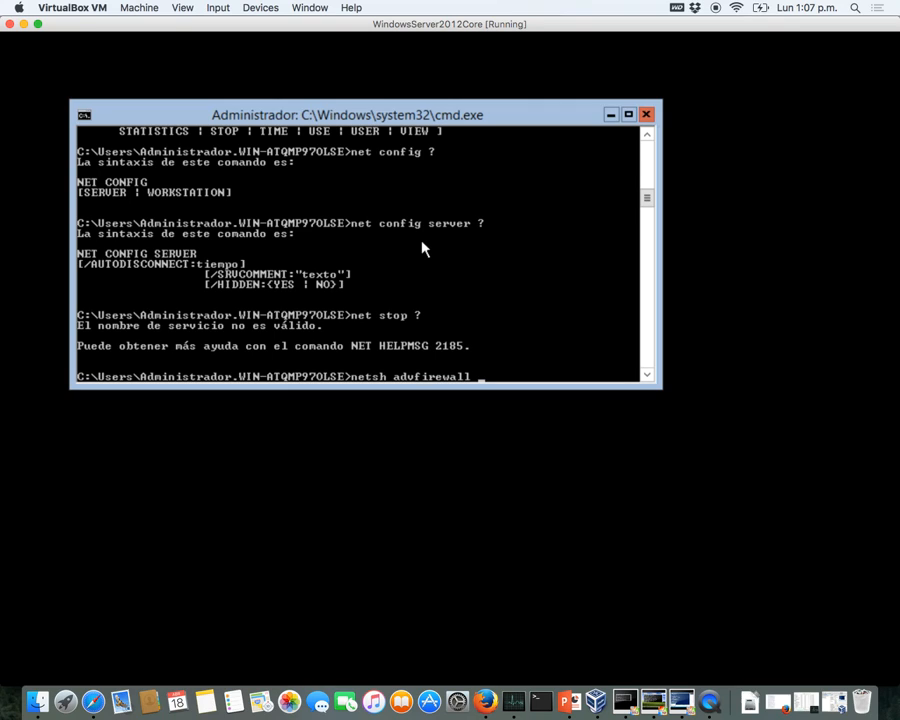
{"action": "type", "text": " set all profile"}
{"action": "key", "text": "BackSpace"}
{"action": "key", "text": "BackSpace"}
{"action": "key", "text": "BackSpace"}
{"action": "key", "text": "BackSpace"}
{"action": "key", "text": "BackSpace"}
{"action": "key", "text": "BackSpace"}
{"action": "key", "text": "BackSpace"}
{"action": "key", "text": "BackSpace"}
{"action": "type", "text": "a"}
{"action": "key", "text": "BackSpace"}
{"action": "type", "text": "profile"}
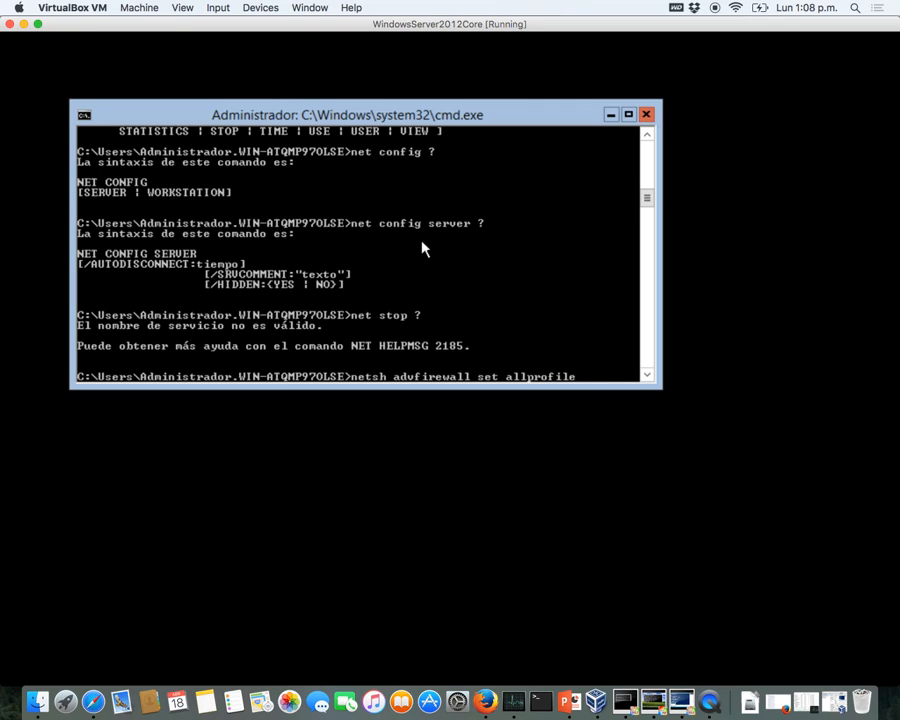
{"action": "type", "text": "s"}
{"action": "type", "text": " state"}
{"action": "type", "text": " ?"}
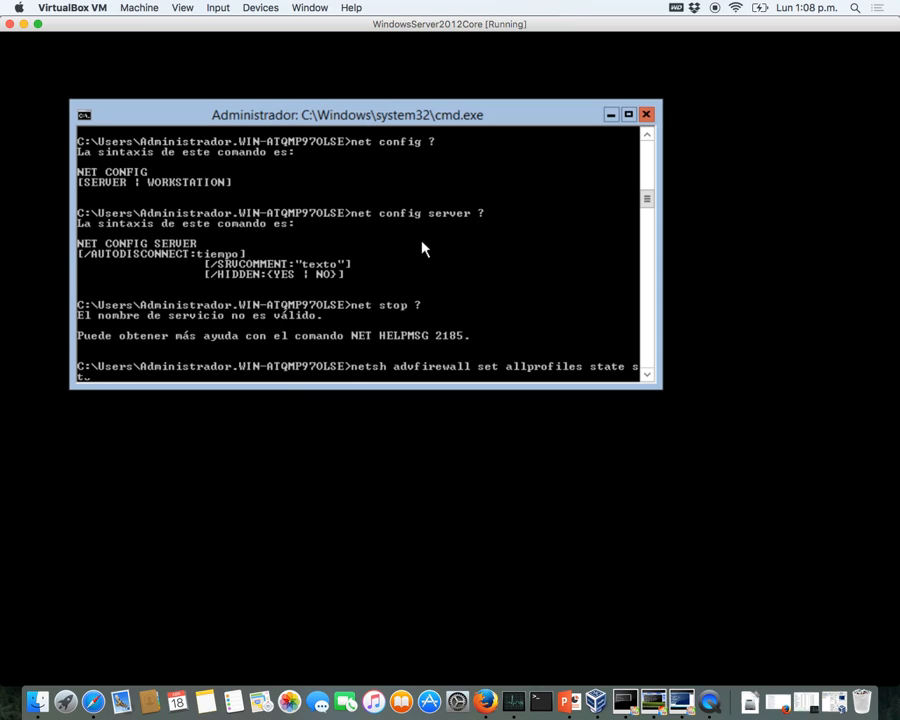
{"action": "key", "text": "Return"}
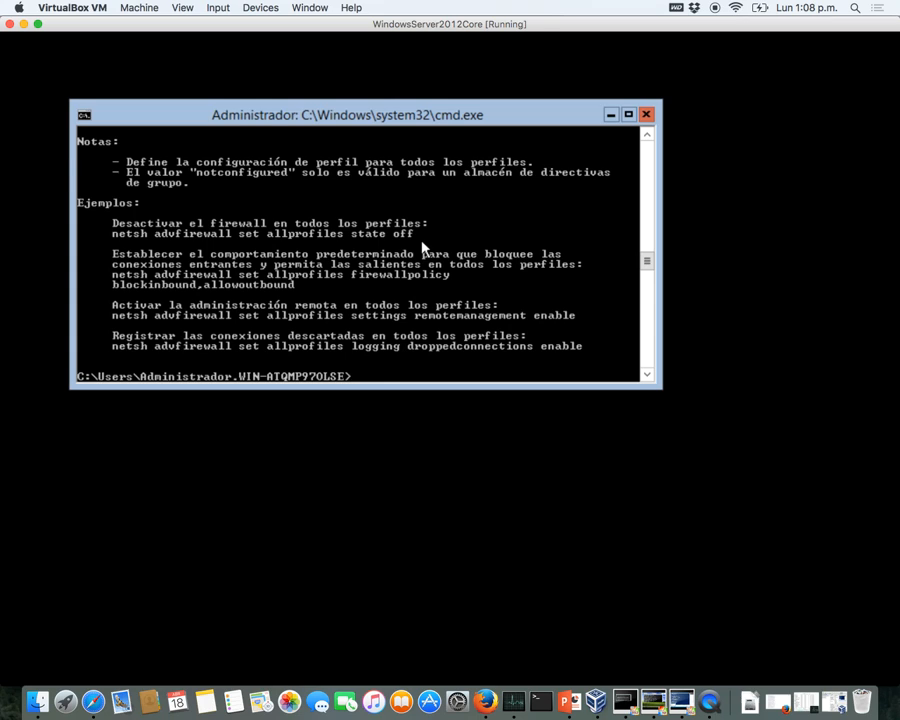
{"action": "scroll", "coordinate": [422, 247], "scroll_direction": "up", "scroll_amount": 3}
{"action": "scroll", "coordinate": [422, 247], "scroll_direction": "up", "scroll_amount": 15}
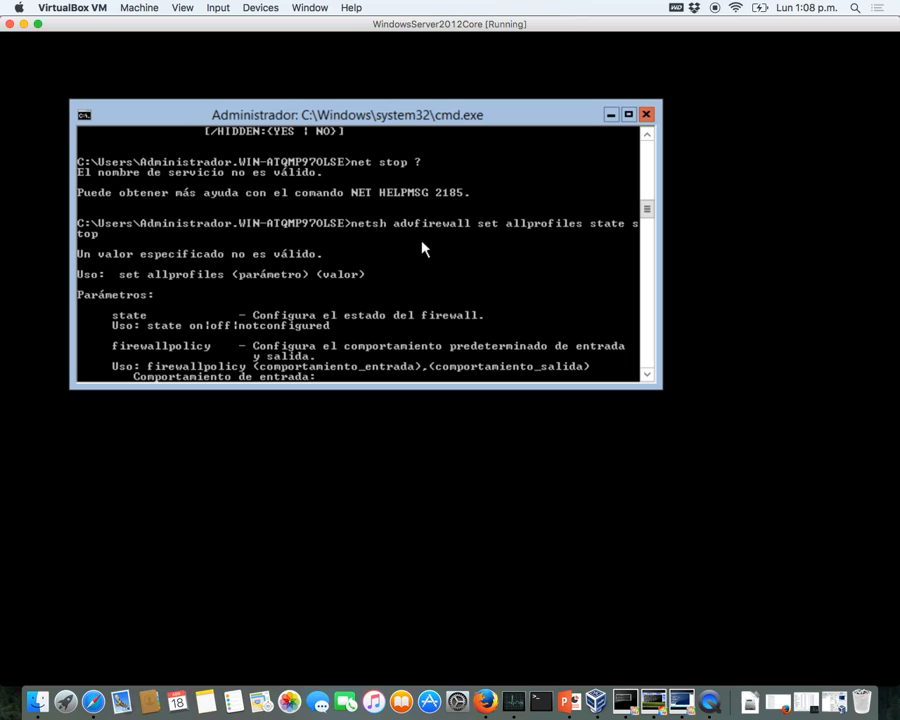
- Run netsh advfirewall set allprofiles state off to disable the firewall
{"action": "key", "text": "BackSpace"}
{"action": "key", "text": "BackSpace"}
{"action": "key", "text": "BackSpace"}
{"action": "key", "text": "BackSpace"}
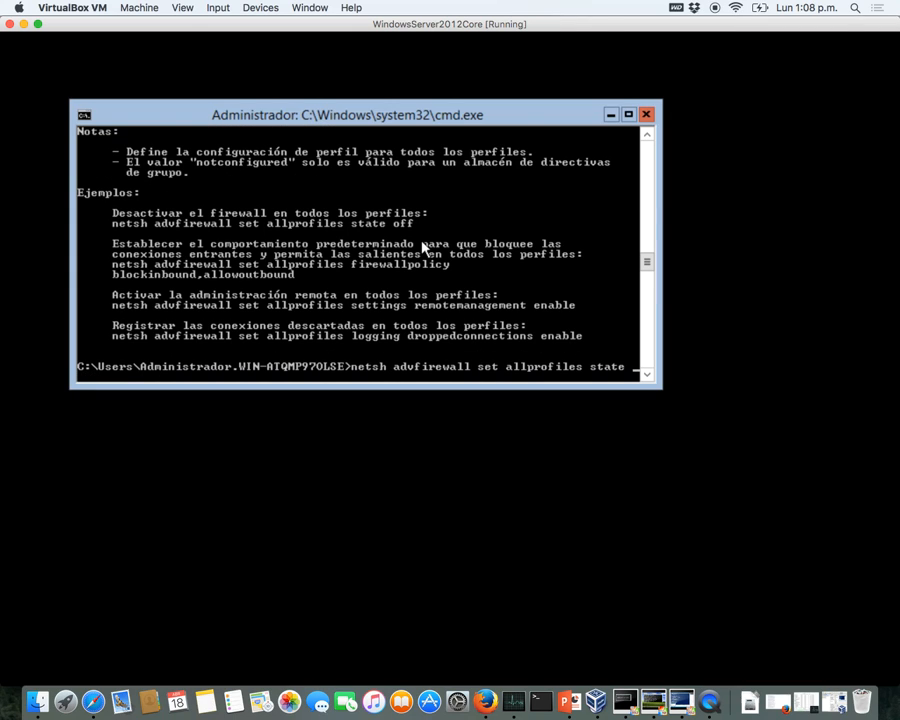
{"action": "type", "text": "off"}
{"action": "key", "text": "Return"}
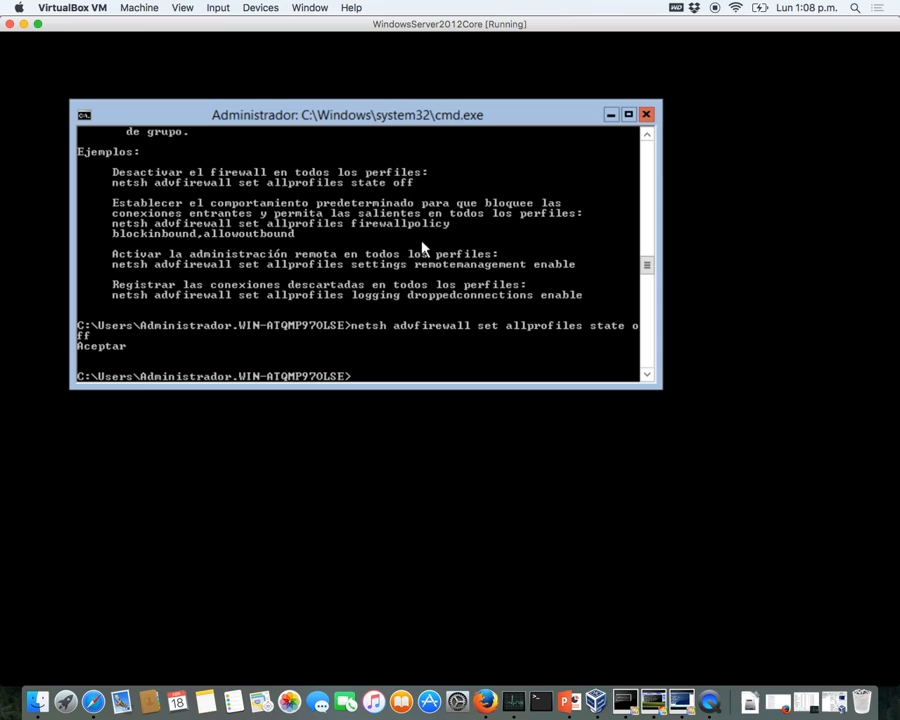
{"action": "key", "text": "Return"}
{"action": "key", "text": "Return"}
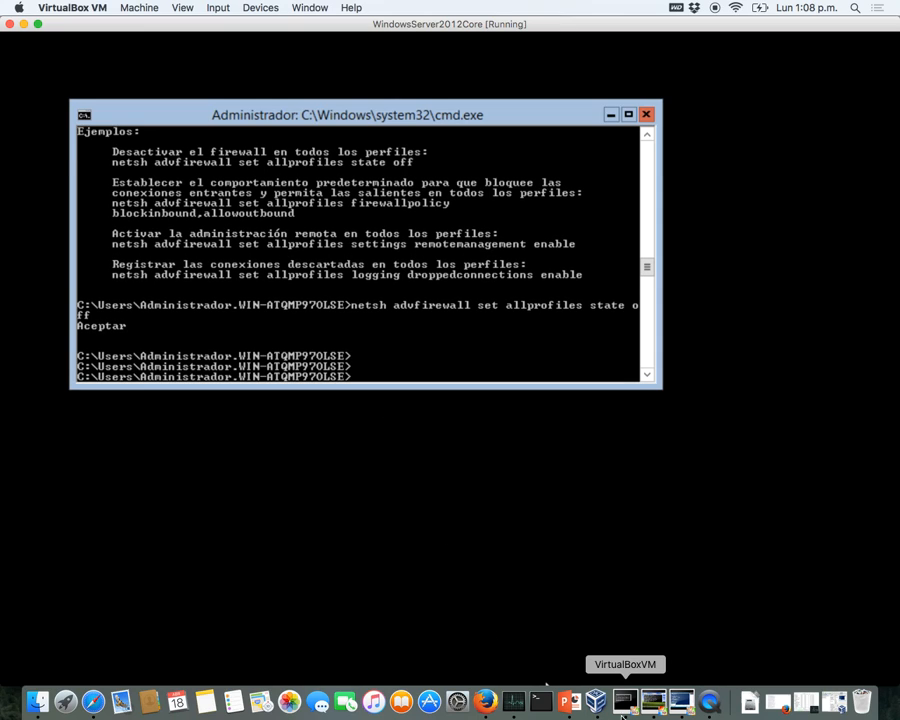
- Rerun ping 192.168.57.3 with 0% loss, switch the VM to Scaled Mode, and close PowerShell
{"action": "left_click", "coordinate": [680, 701]}
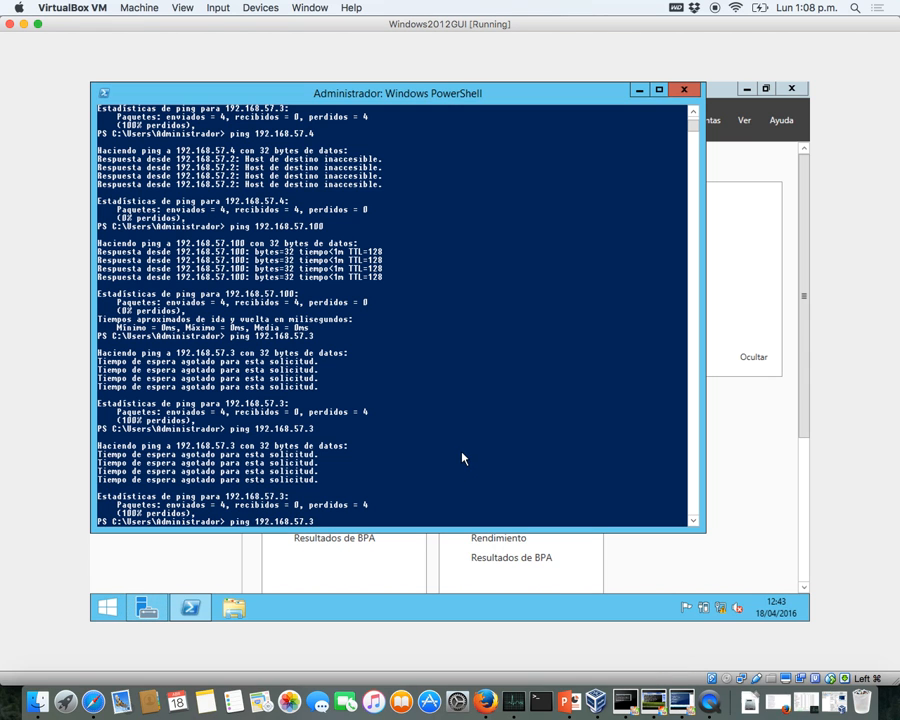
{"action": "key", "text": "Return"}
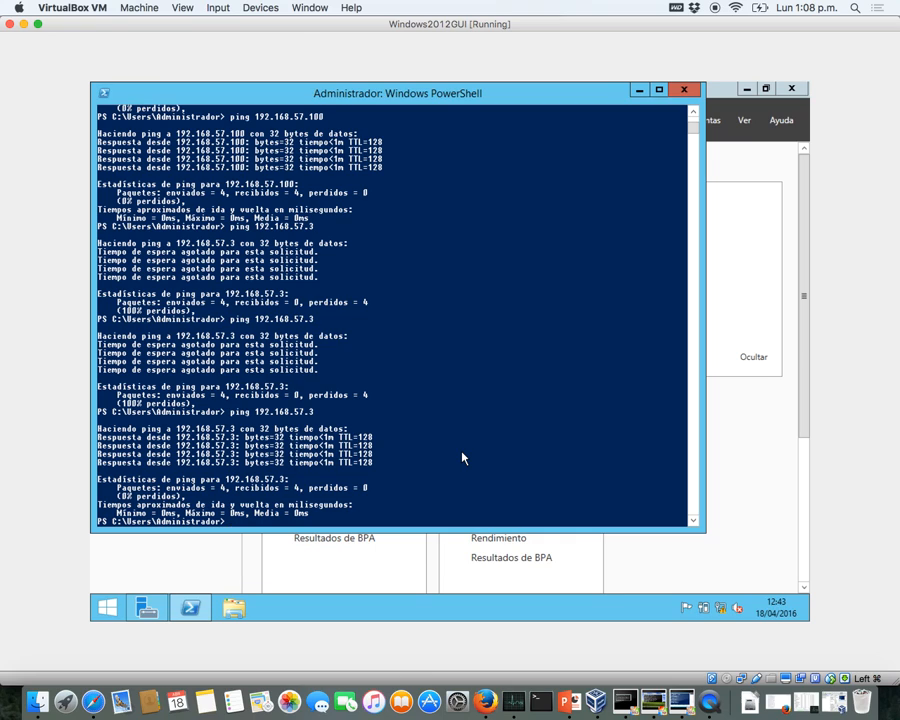
{"action": "left_click", "coordinate": [182, 8]}
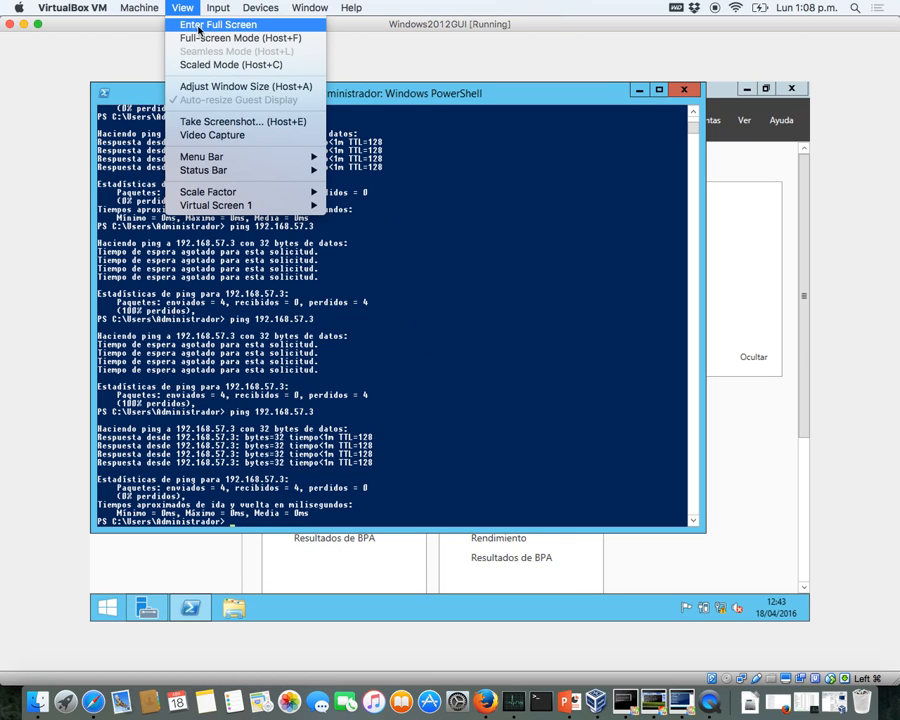
{"action": "left_click", "coordinate": [209, 65]}
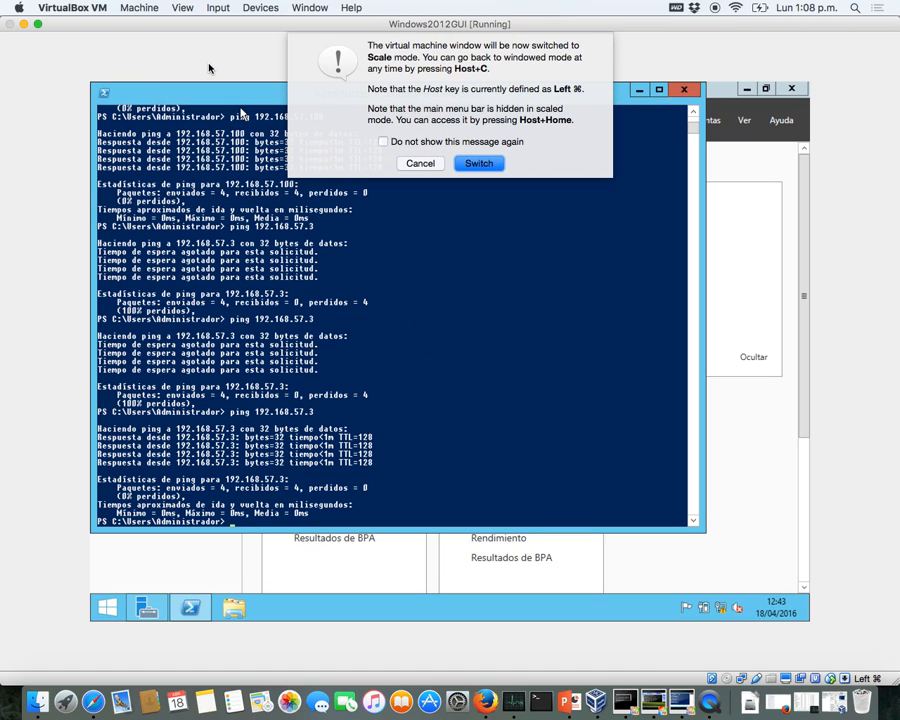
{"action": "left_click", "coordinate": [479, 164]}
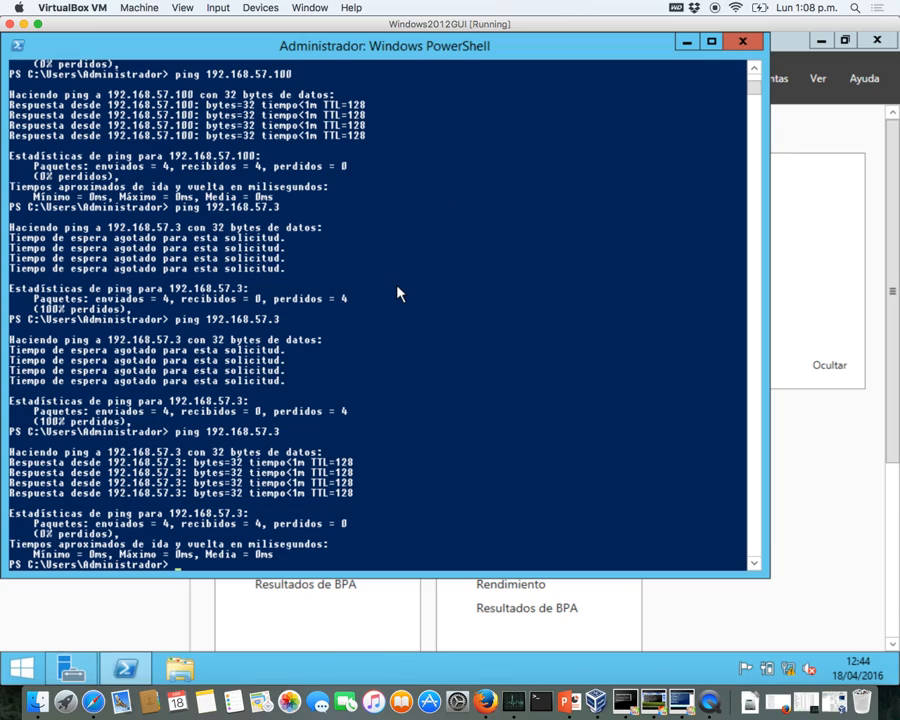
{"action": "left_click", "coordinate": [534, 353]}
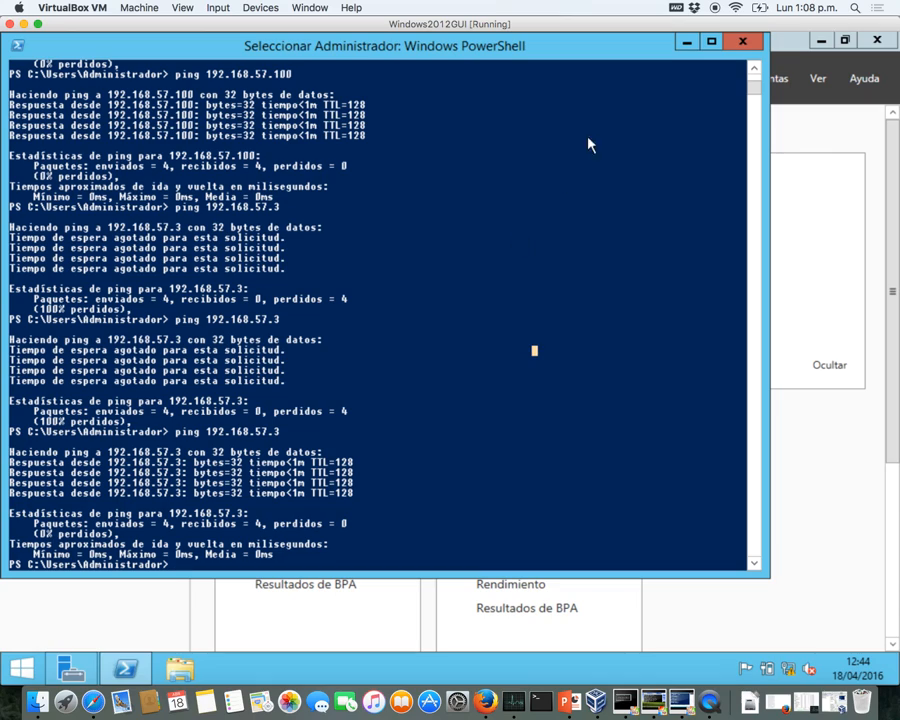
{"action": "left_click", "coordinate": [742, 42]}
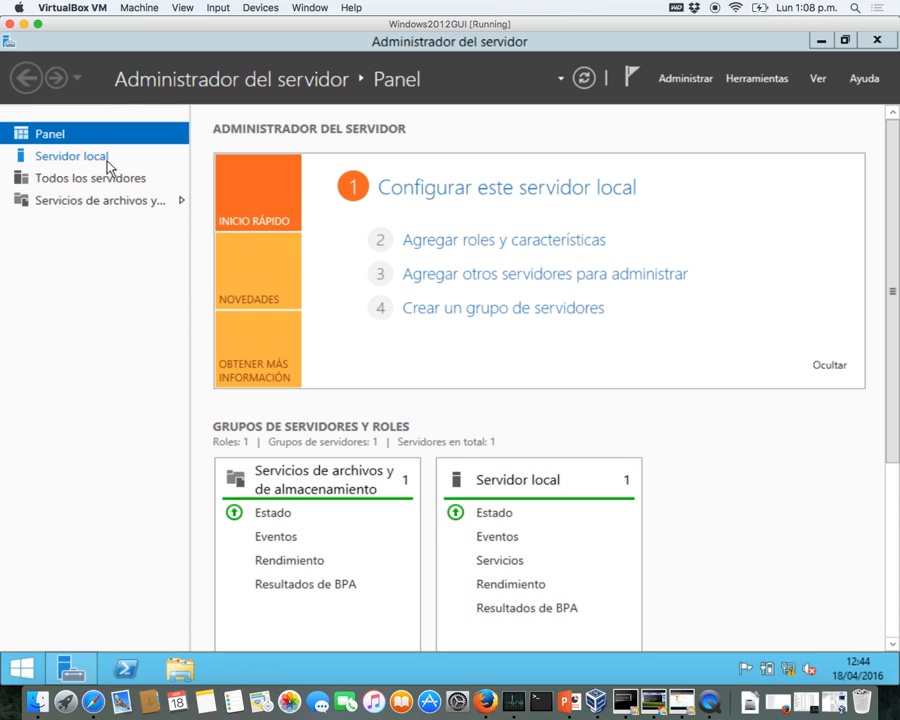
- Launch the Add Roles and Features wizard with role-based installation targeting MV-SERVER-01
{"action": "left_click", "coordinate": [677, 80]}
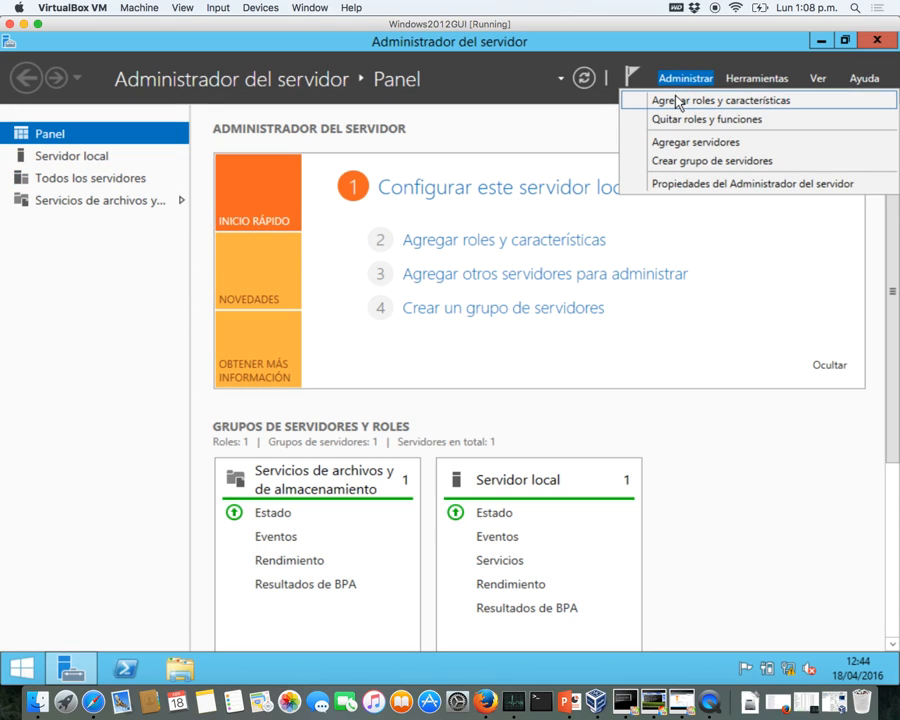
{"action": "left_click", "coordinate": [677, 101]}
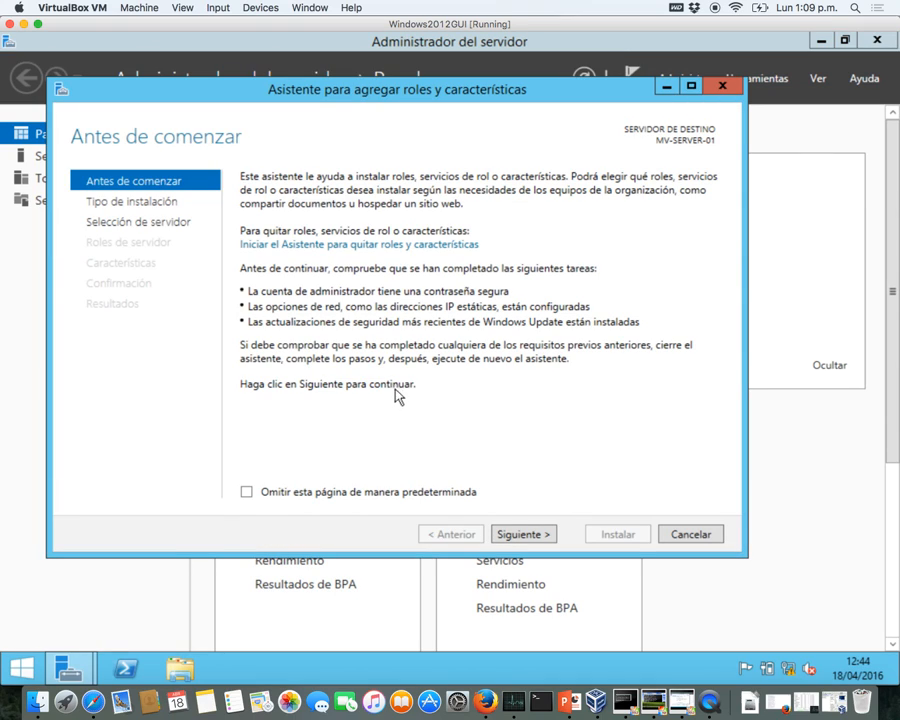
{"action": "left_click", "coordinate": [516, 536]}
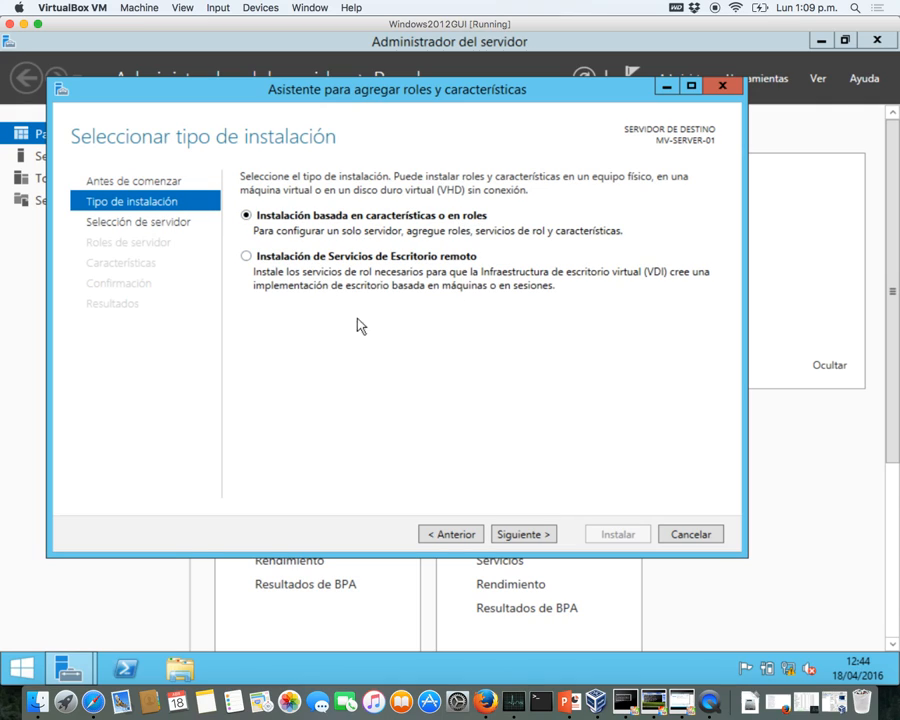
{"action": "left_click", "coordinate": [521, 535]}
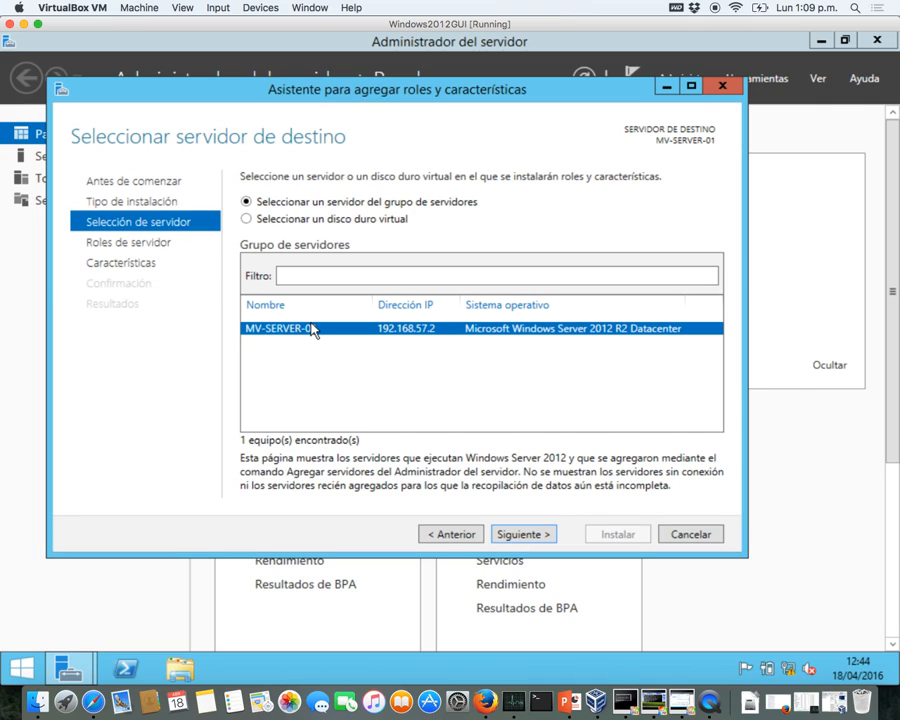
{"action": "left_click", "coordinate": [515, 537]}
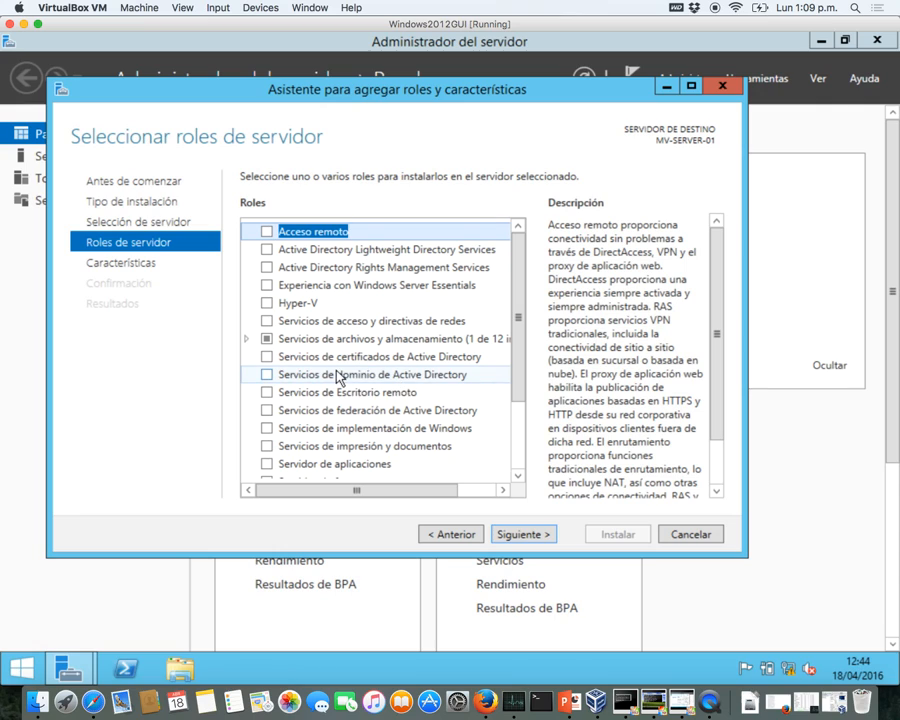
- Check Servicios de dominio de Active Directory and Servidor DNS, accepting their management tools
{"action": "left_click", "coordinate": [267, 375]}
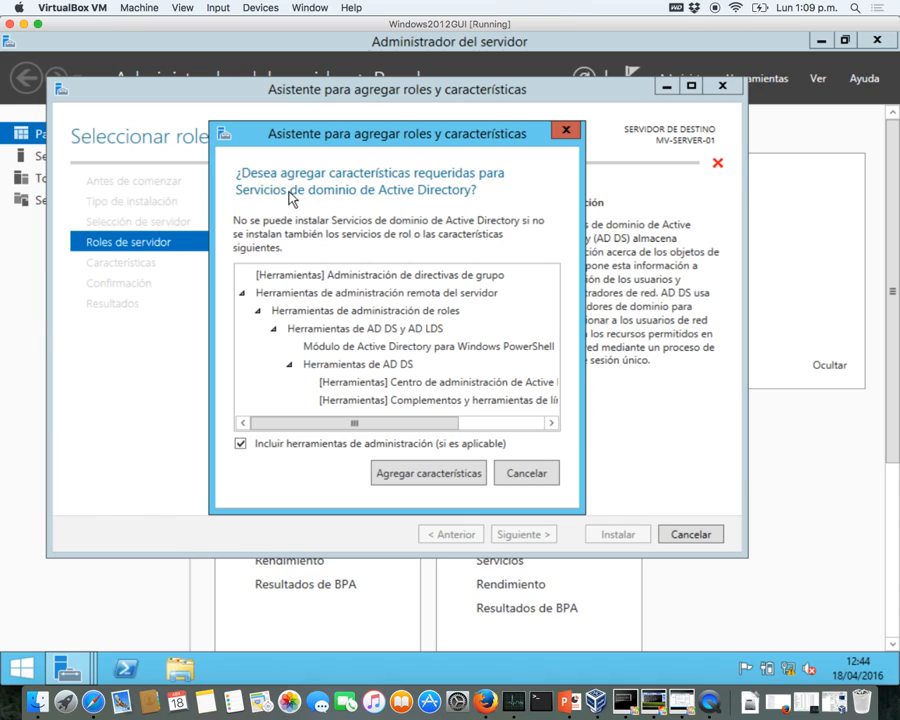
{"action": "left_click", "coordinate": [400, 476]}
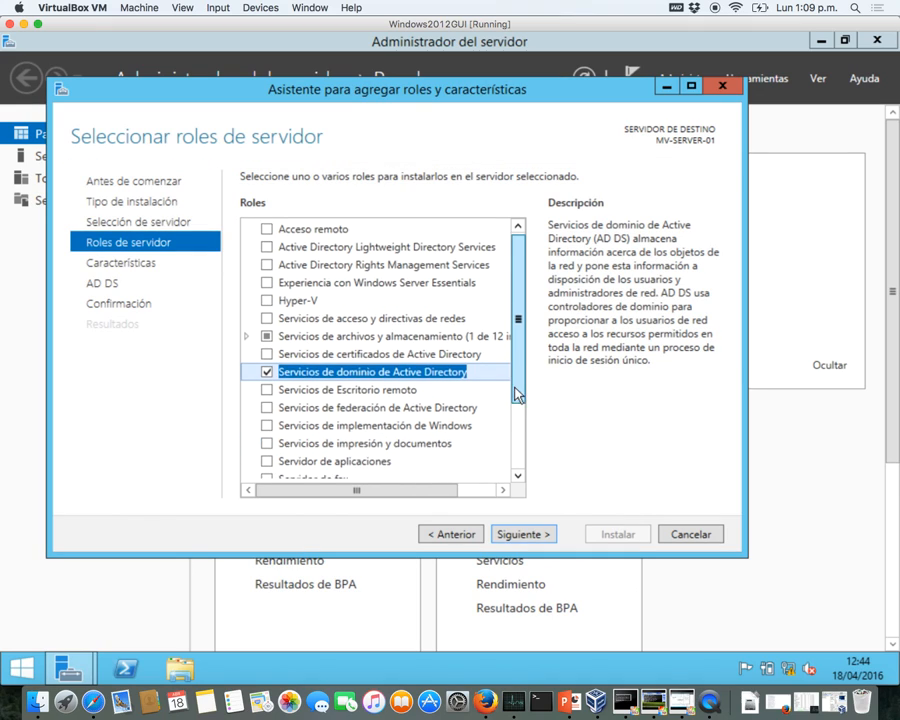
{"action": "left_click_drag", "start_coordinate": [514, 390], "coordinate": [514, 466]}
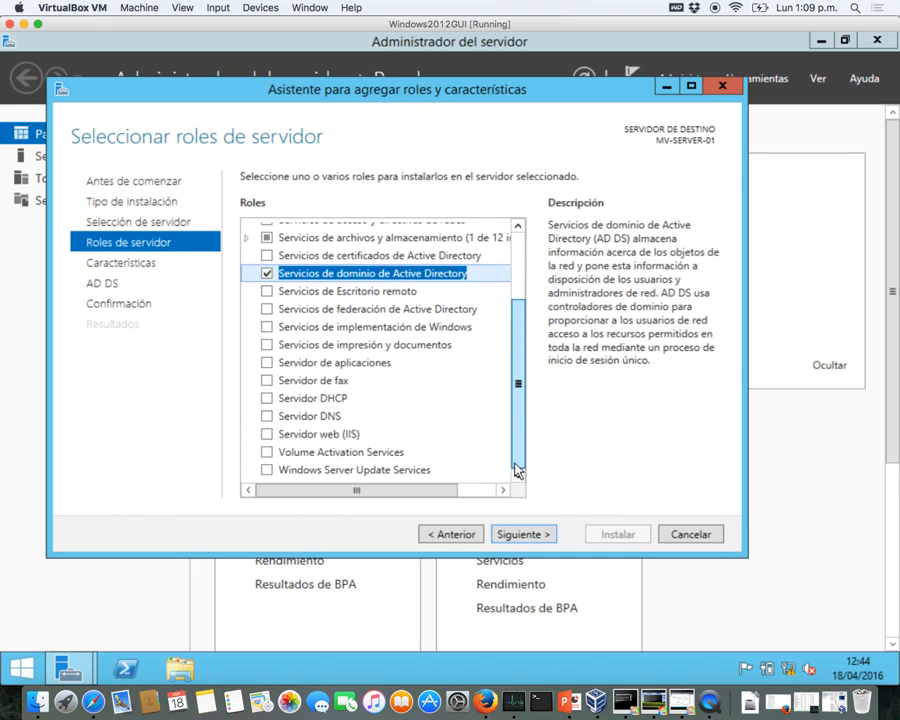
{"action": "left_click", "coordinate": [267, 417]}
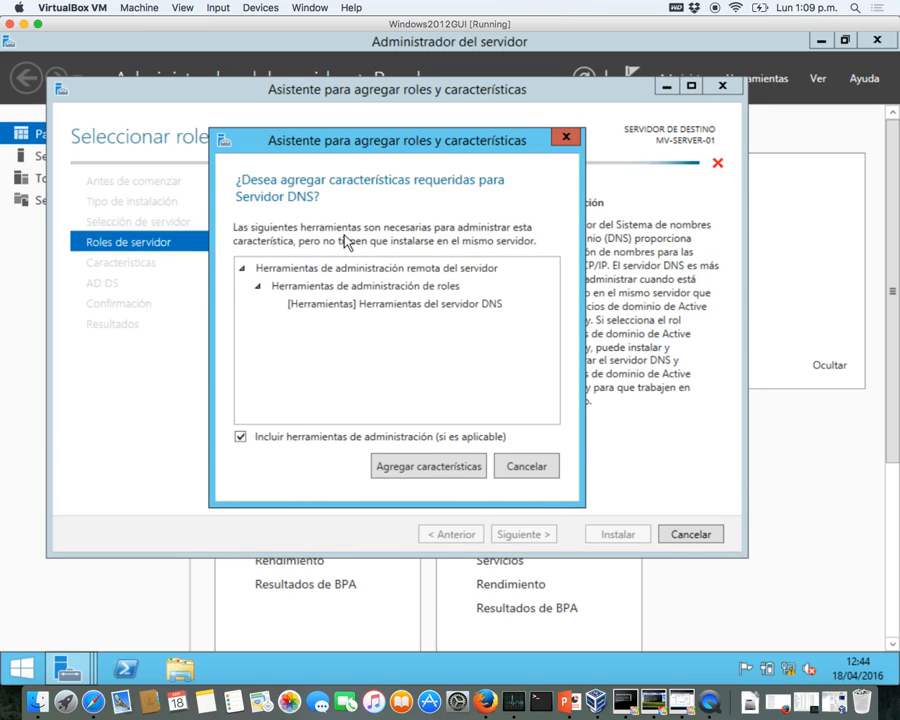
{"action": "left_click", "coordinate": [441, 466]}
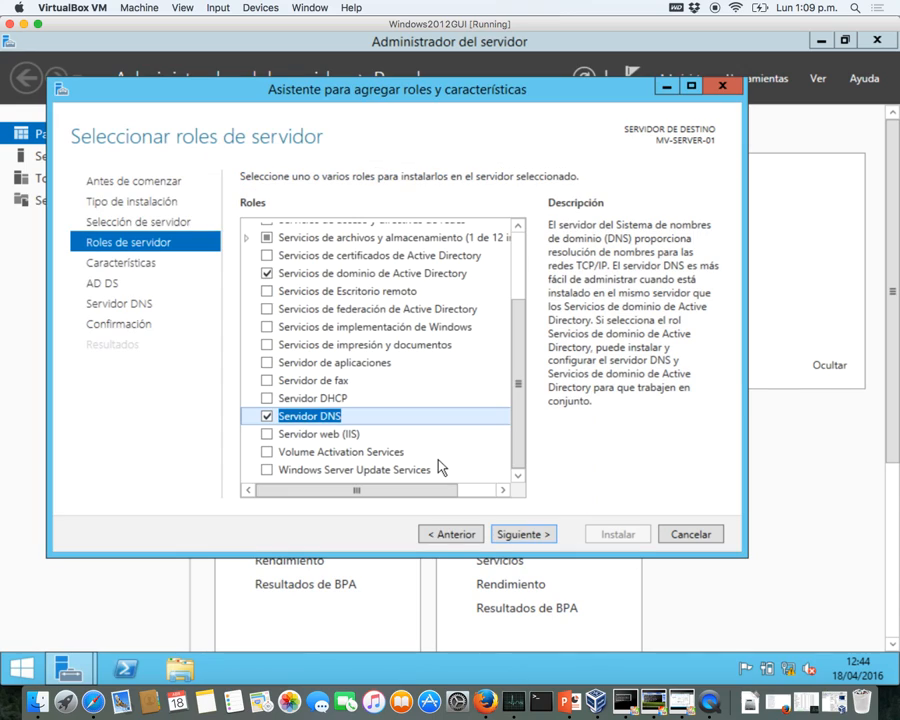
- Skip past the Features, AD DS and DNS pages, allow automatic restart, and begin installing the roles
{"action": "left_click", "coordinate": [525, 534]}
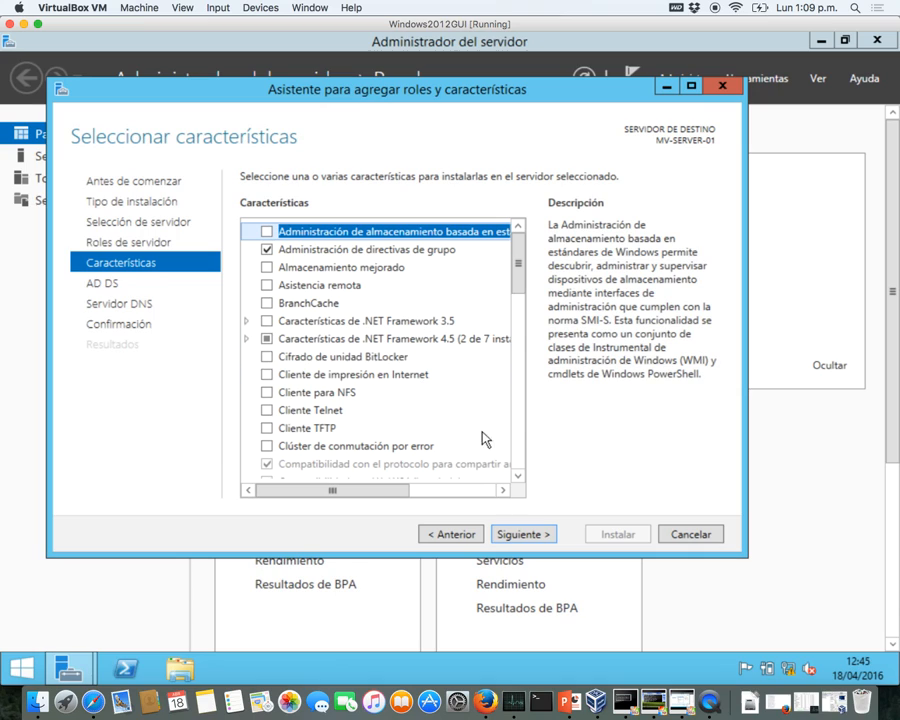
{"action": "left_click", "coordinate": [519, 535]}
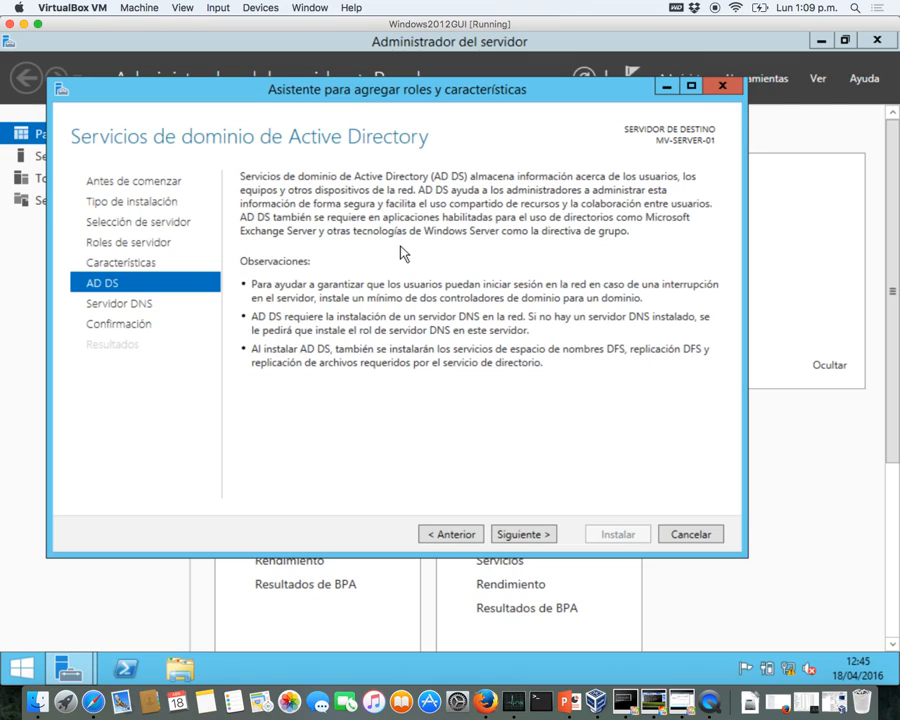
{"action": "left_click", "coordinate": [523, 535]}
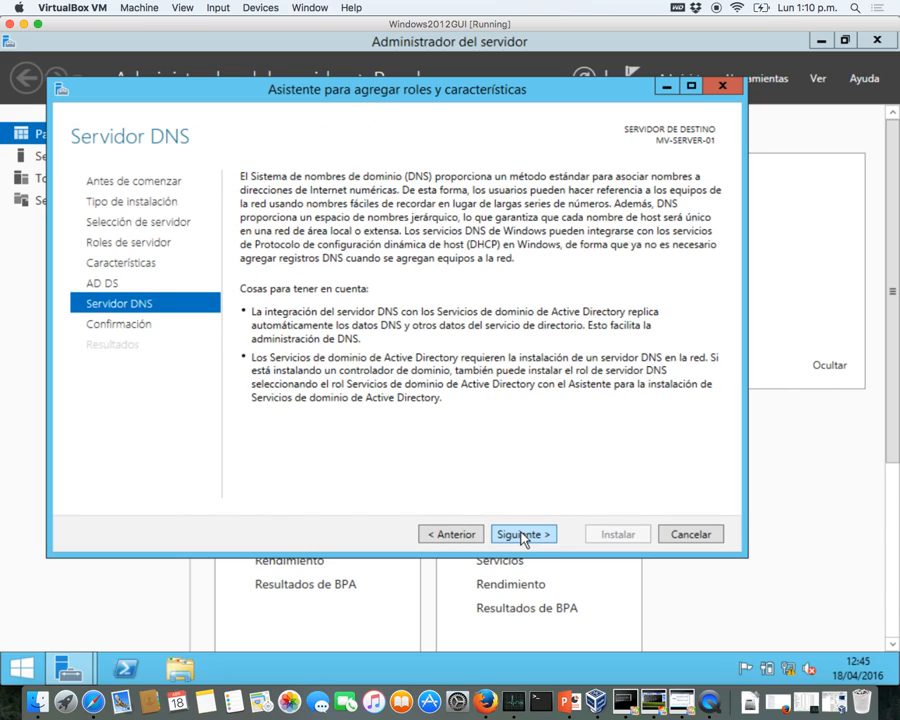
{"action": "left_click", "coordinate": [523, 535]}
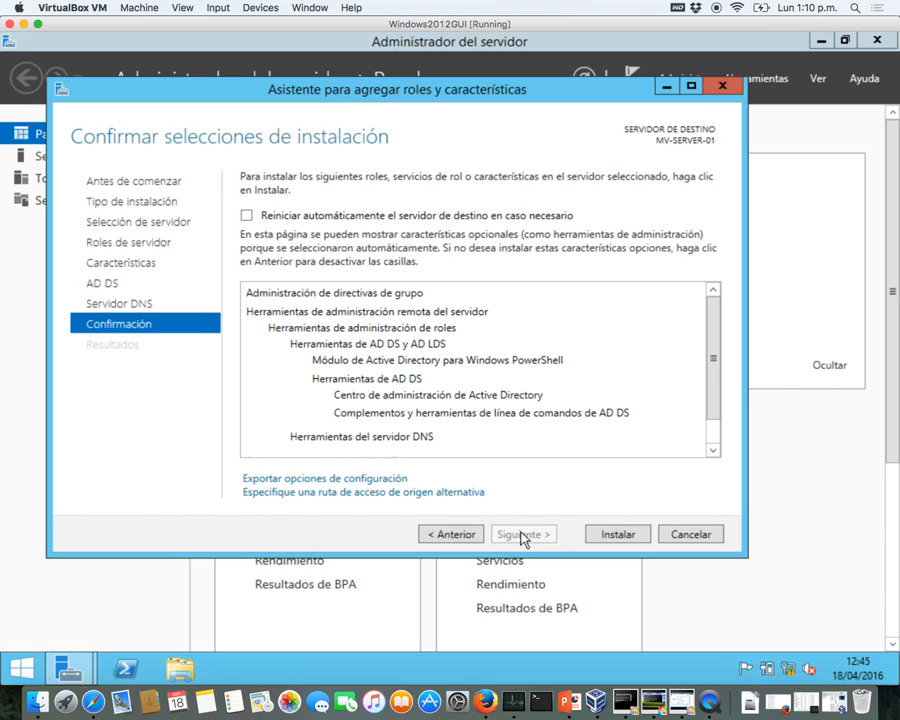
{"action": "left_click", "coordinate": [247, 217]}
{"action": "left_click", "coordinate": [524, 415]}
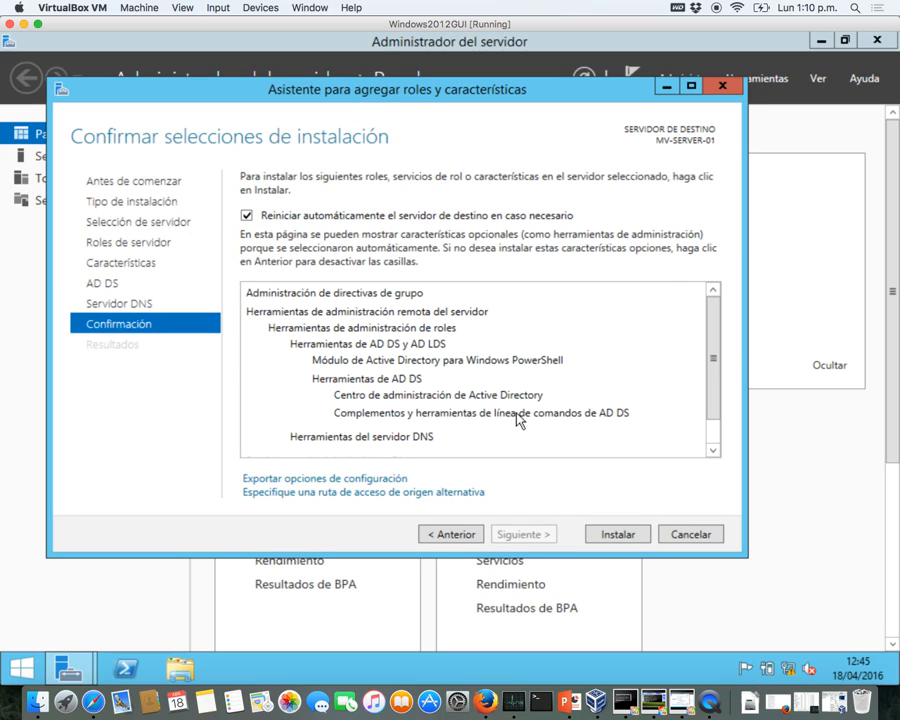
{"action": "left_click", "coordinate": [609, 536]}
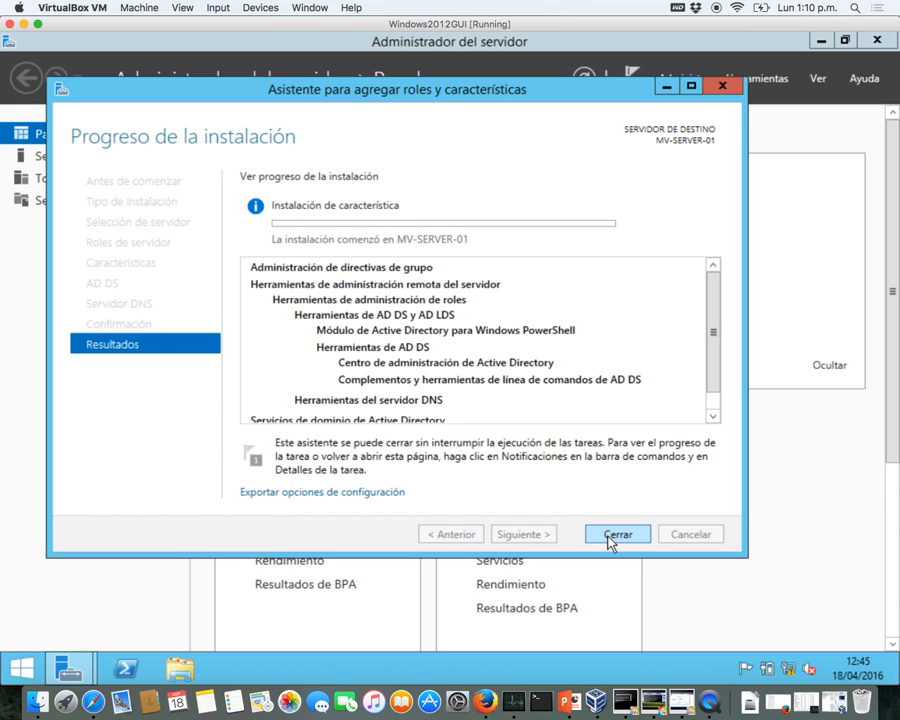
{"action": "key", "text": "ctrl+Up"}
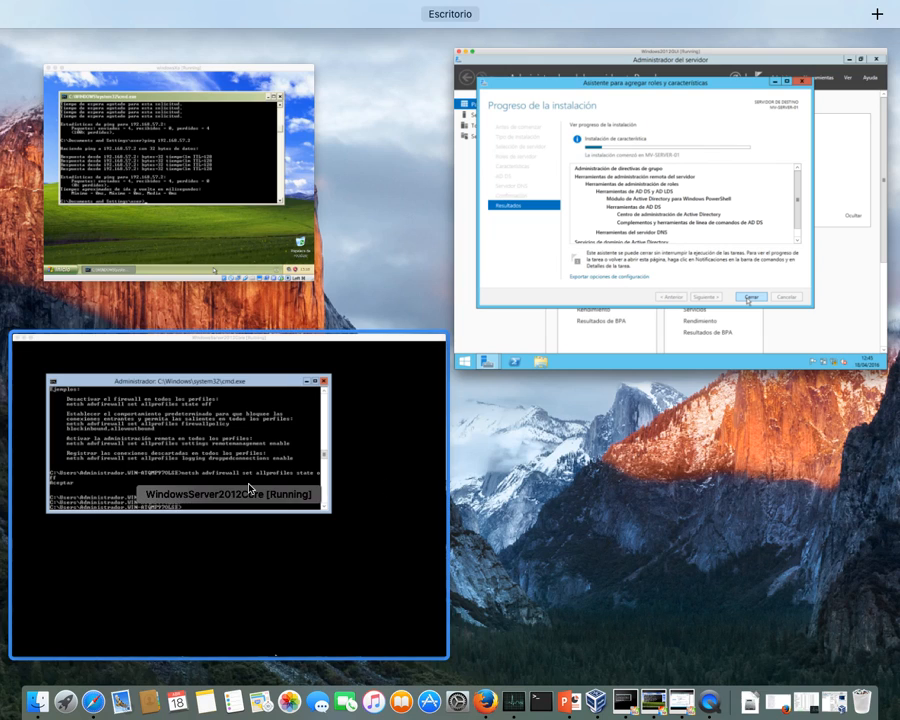
- On the Server Core VM, recall the netsh advfirewall command that disables the firewall for all profiles
{"action": "left_click", "coordinate": [249, 488]}
{"action": "key", "text": "Up"}
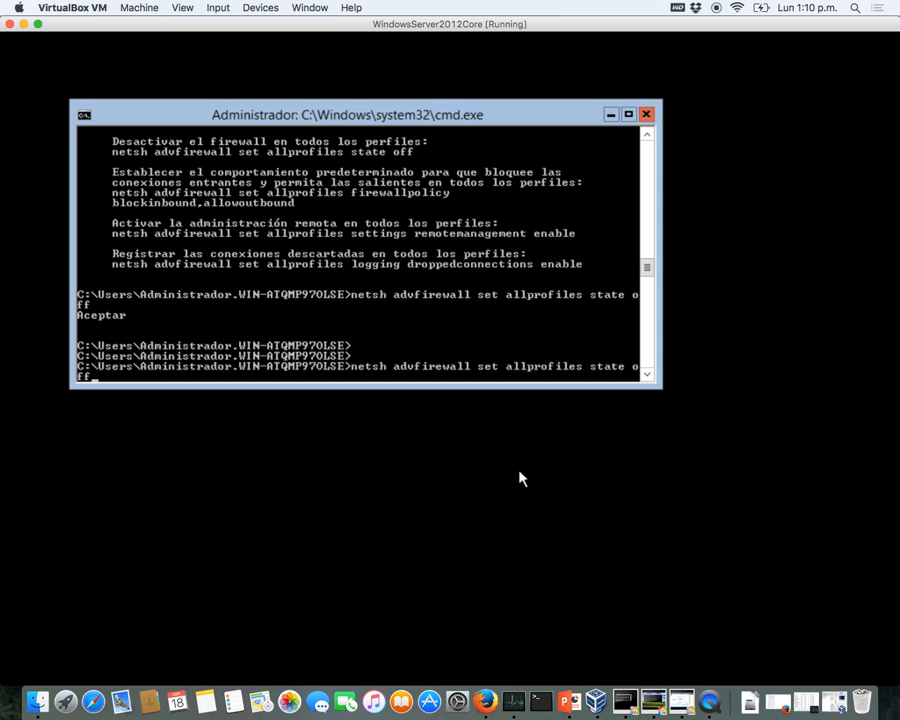
{"action": "key", "text": "ctrl+Up"}
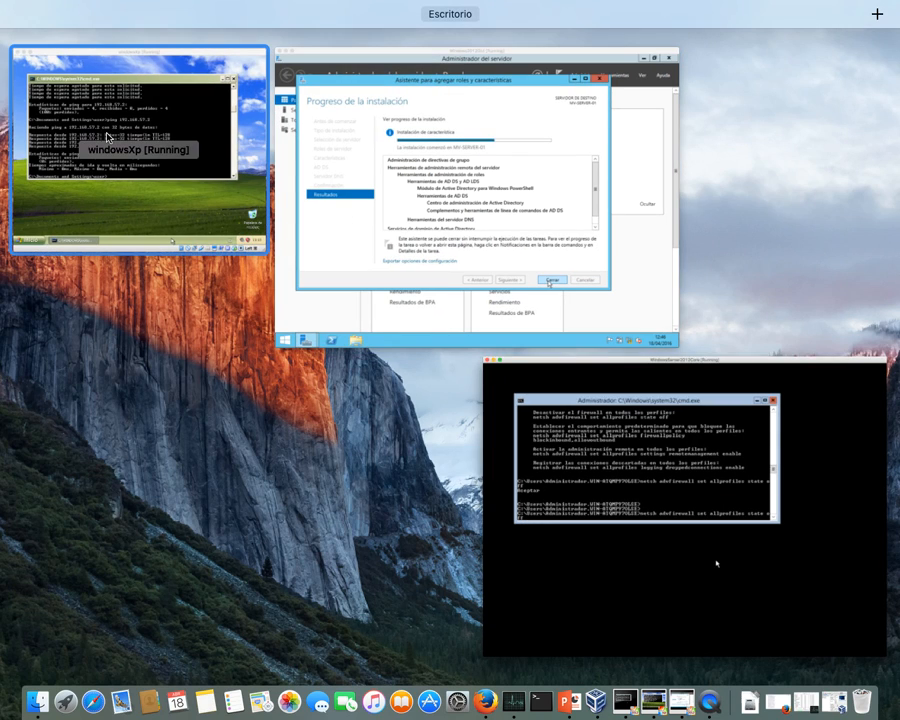
- Rename the Windows XP computer to xp in System Properties and accept the restart
{"action": "left_click", "coordinate": [181, 196]}
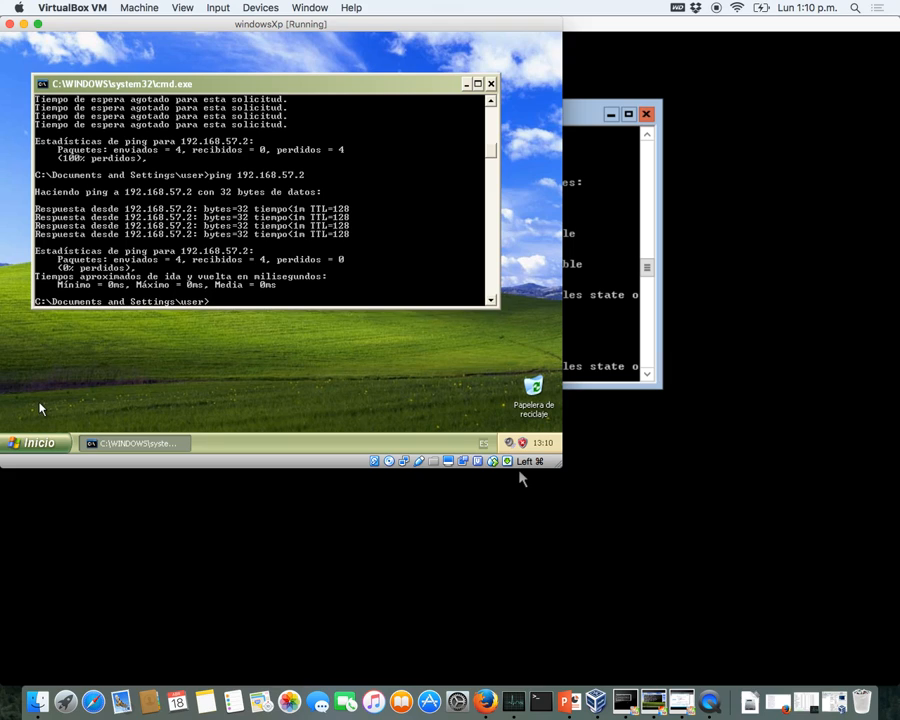
{"action": "left_click", "coordinate": [38, 443]}
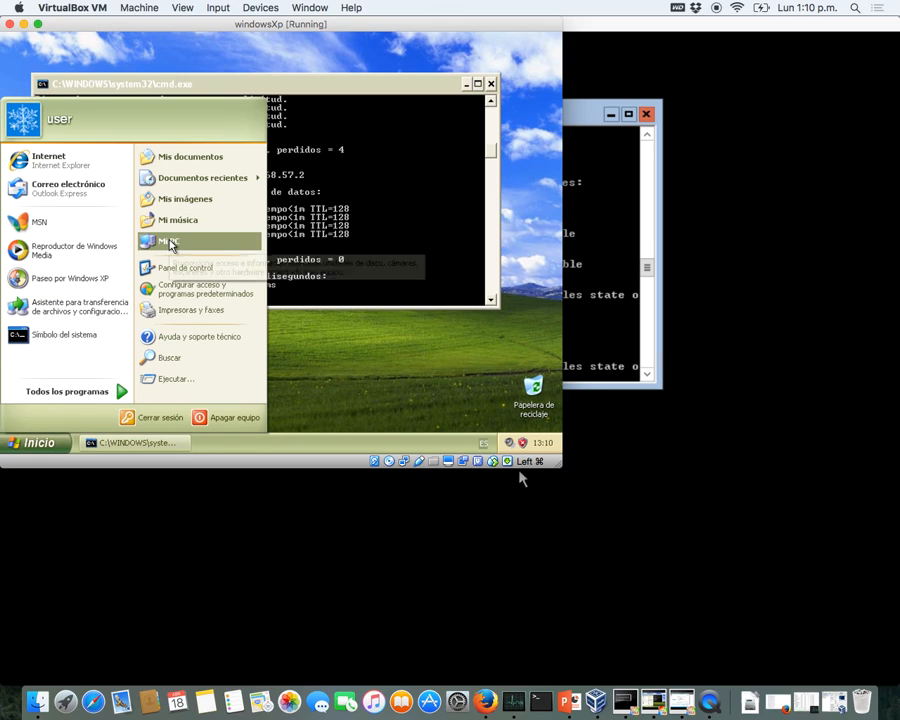
{"action": "right_click", "coordinate": [169, 241]}
{"action": "left_click", "coordinate": [196, 362]}
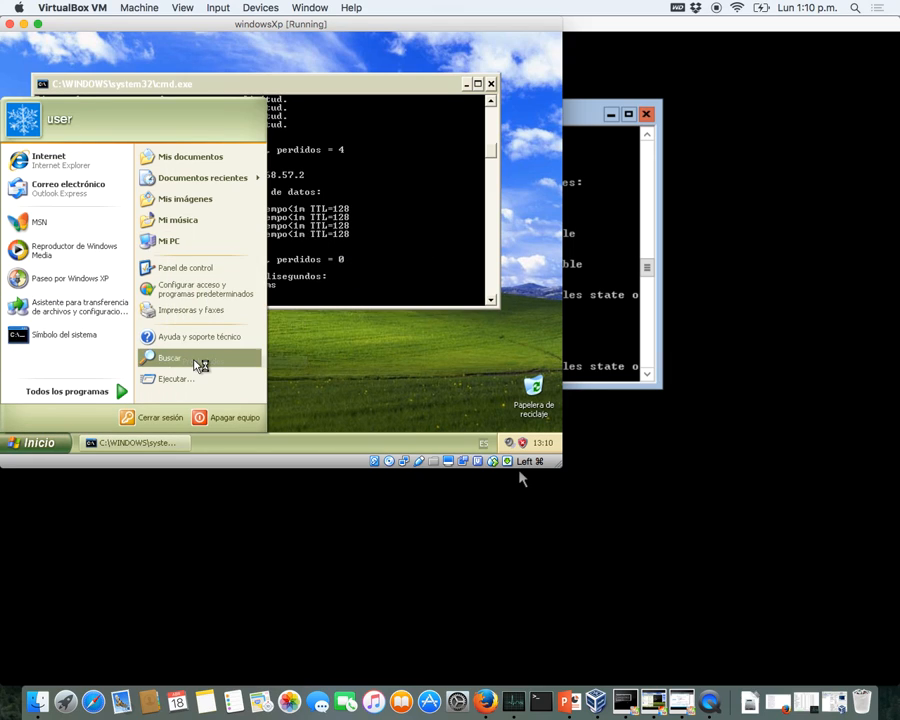
{"action": "left_click", "coordinate": [187, 126]}
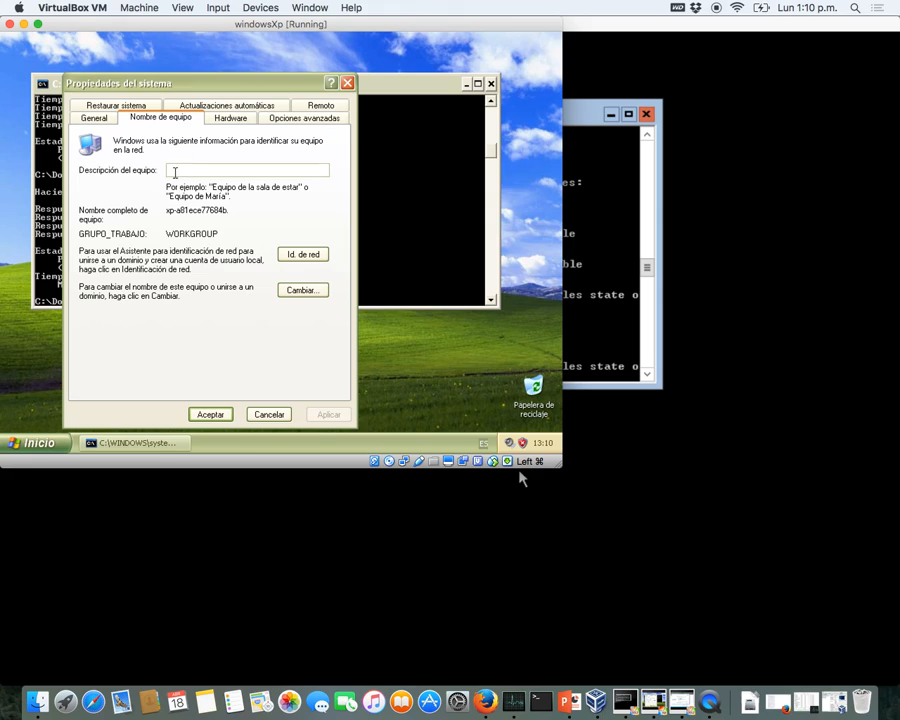
{"action": "left_click", "coordinate": [298, 291]}
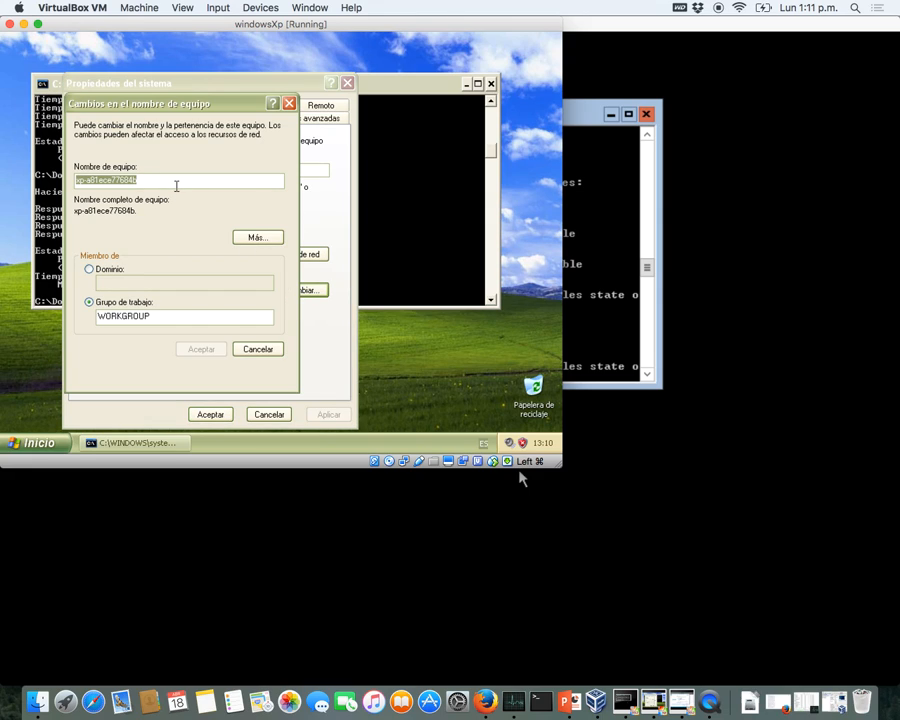
{"action": "type", "text": "xp"}
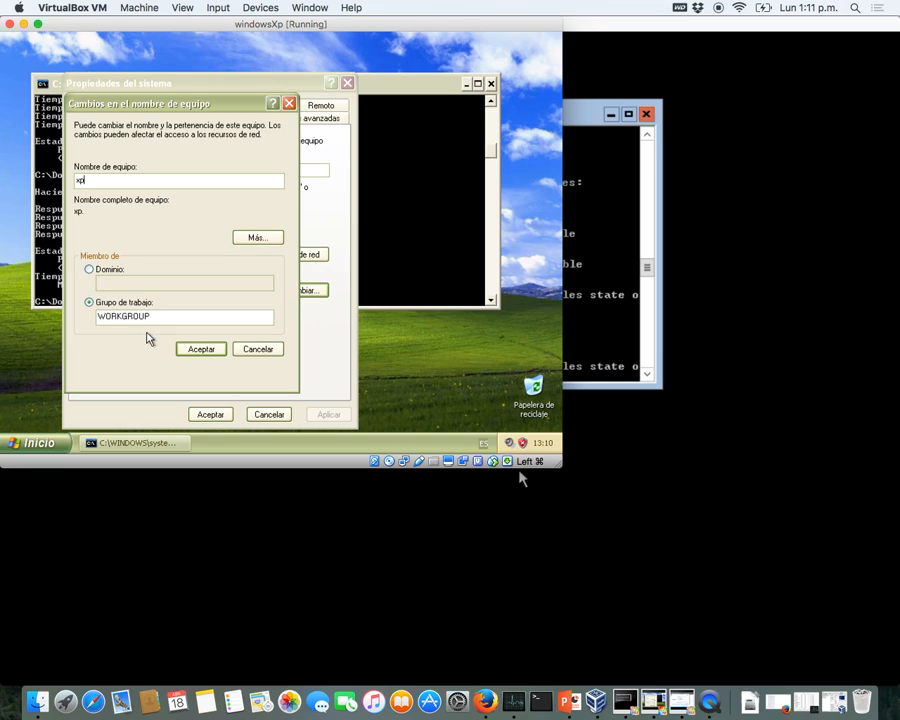
{"action": "left_click", "coordinate": [200, 350]}
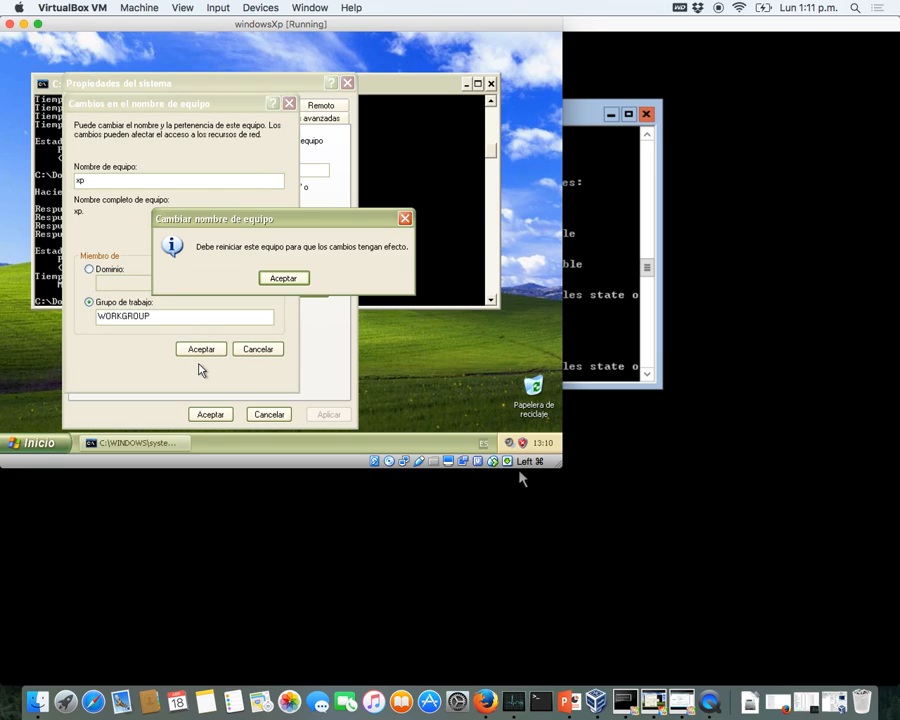
{"action": "left_click", "coordinate": [279, 278]}
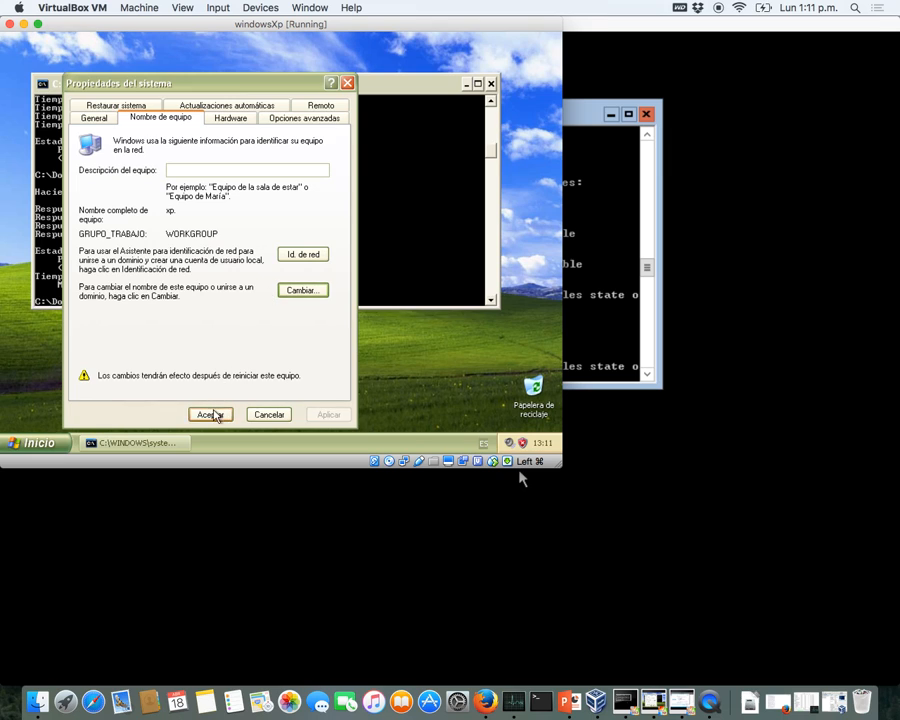
{"action": "left_click", "coordinate": [215, 414]}
{"action": "left_click", "coordinate": [262, 286]}
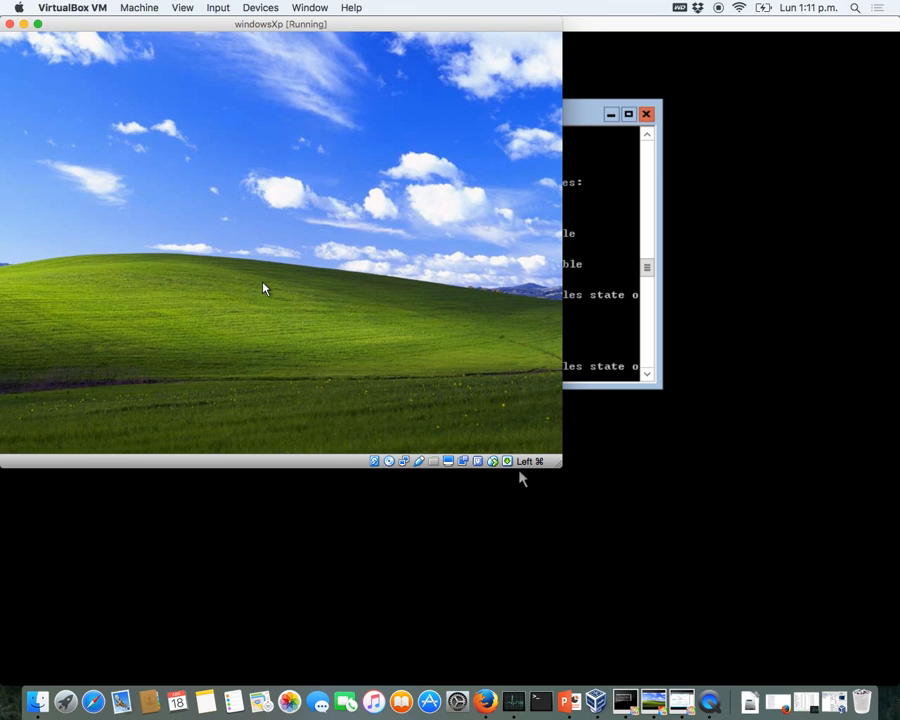
{"action": "key", "text": "ctrl+Up"}
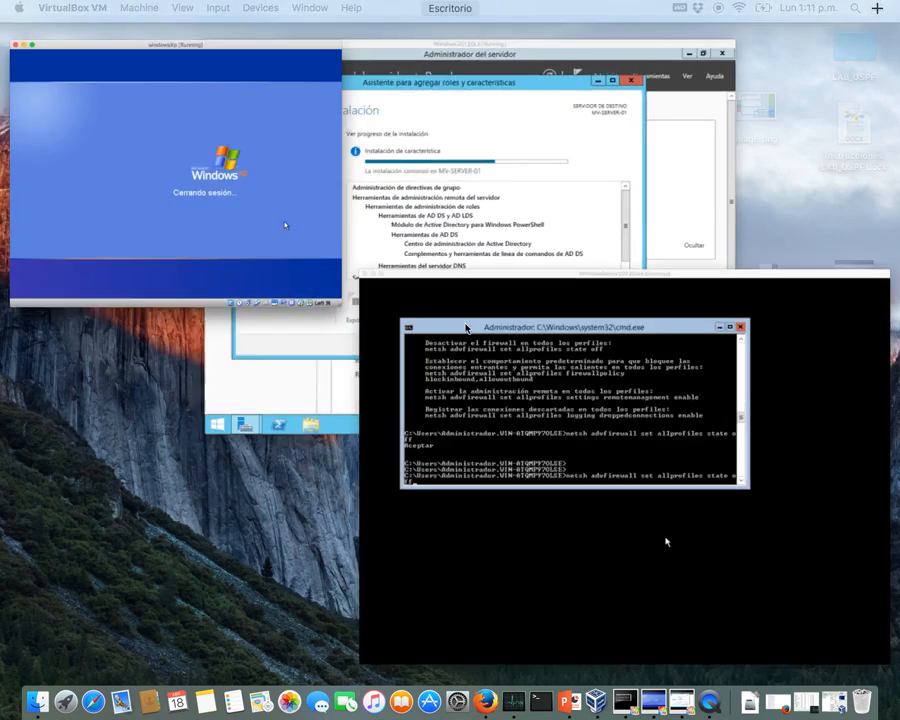
- Back on Windows2012GUI, close the finished installer and launch 'Promover este servidor a controlador de dominio'
{"action": "left_click", "coordinate": [538, 213]}
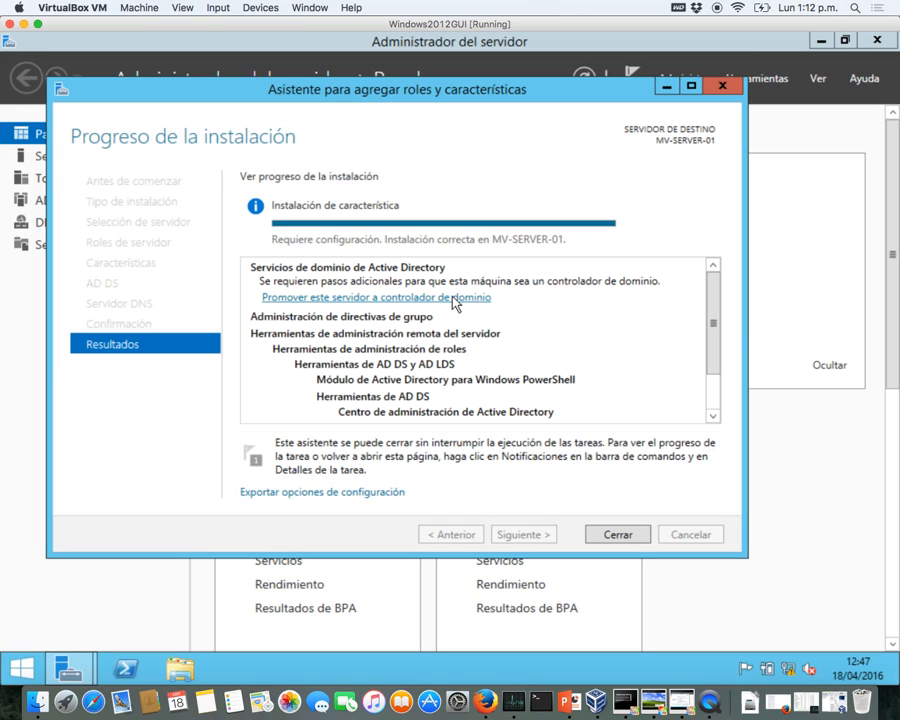
{"action": "left_click", "coordinate": [623, 538]}
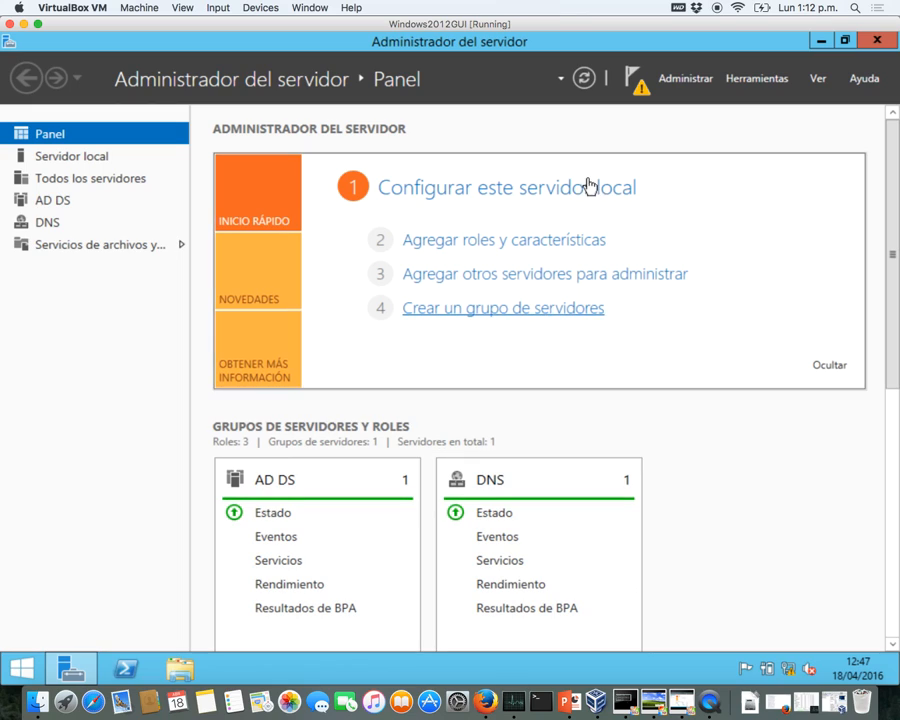
{"action": "left_click", "coordinate": [641, 78]}
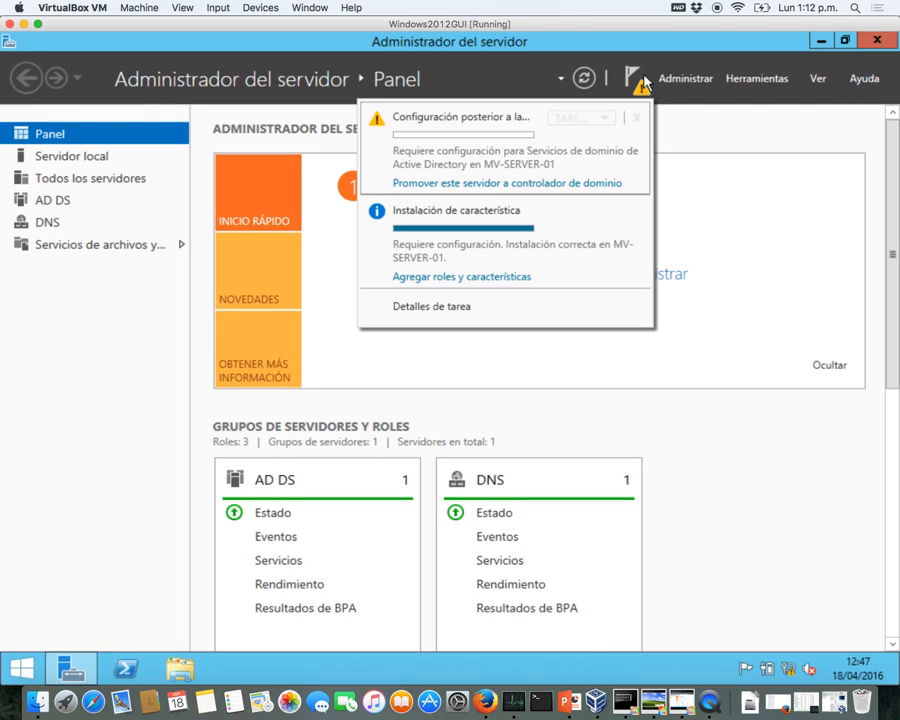
{"action": "left_click", "coordinate": [528, 183]}
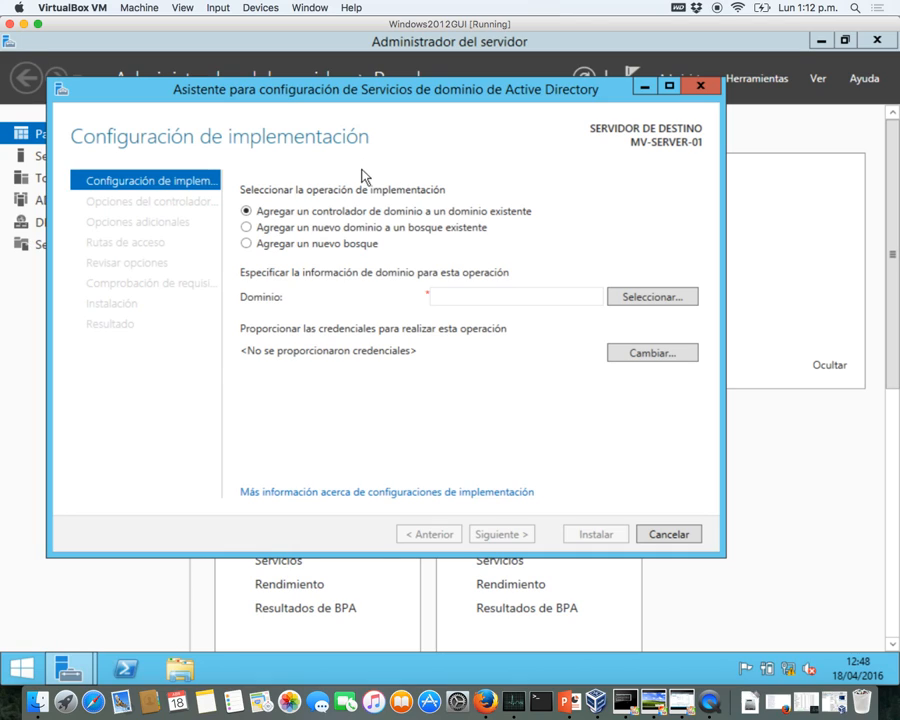
- Choose 'Agregar un nuevo bosque' with root domain name sistemas.local and continue
{"action": "left_click", "coordinate": [275, 244]}
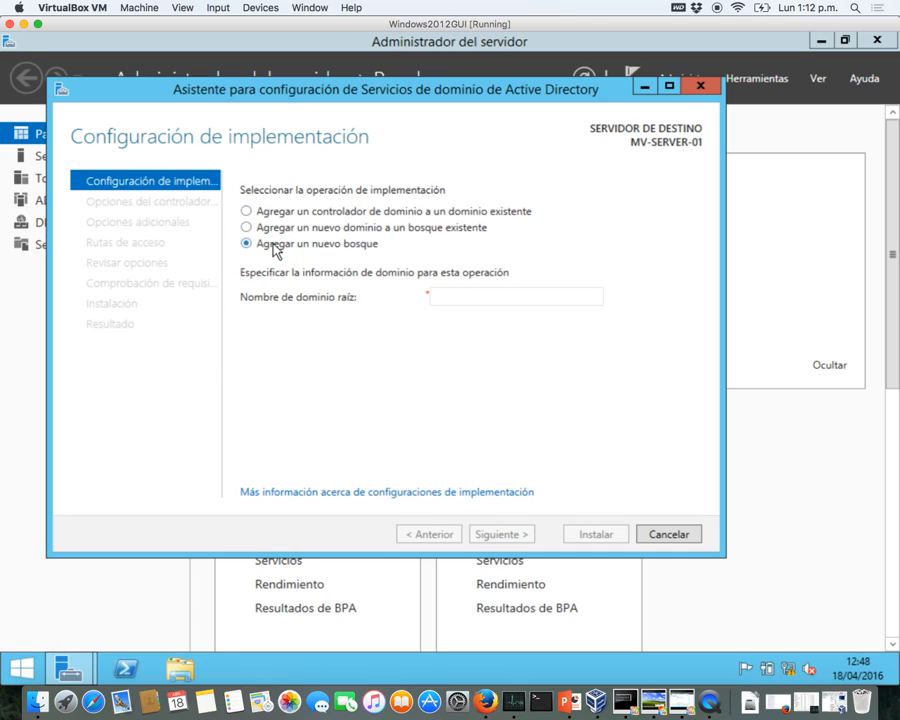
{"action": "left_click", "coordinate": [433, 296]}
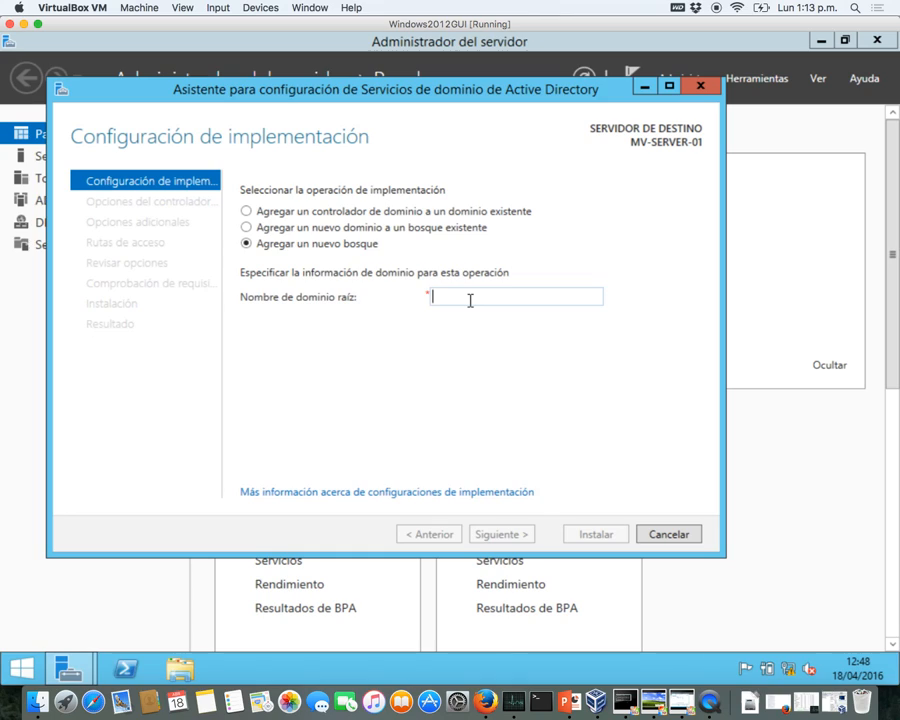
{"action": "type", "text": "sistem"}
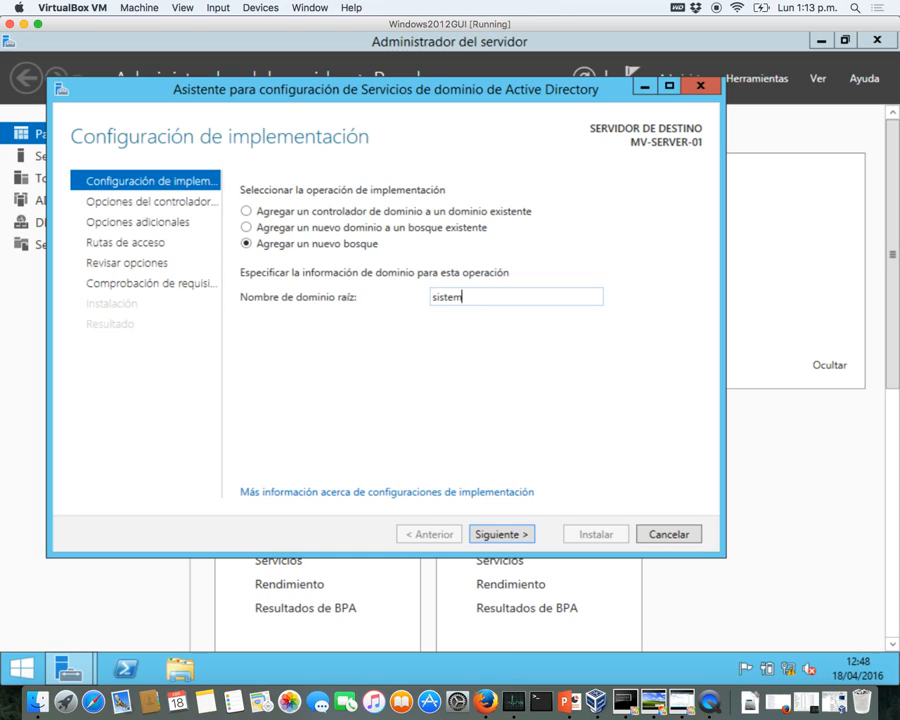
{"action": "type", "text": "as.cl"}
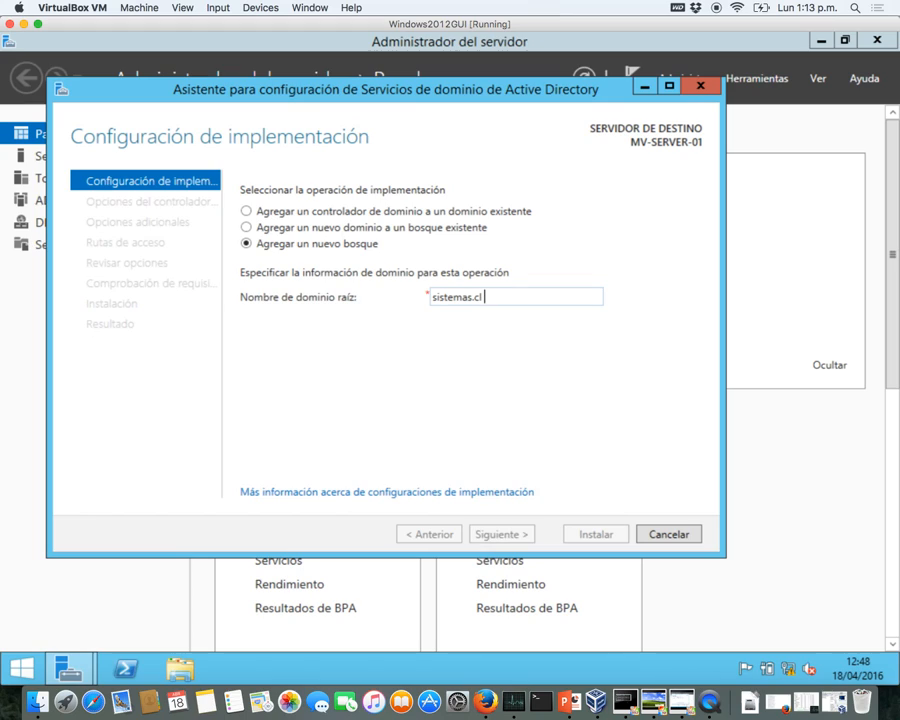
{"action": "key", "text": "BackSpace"}
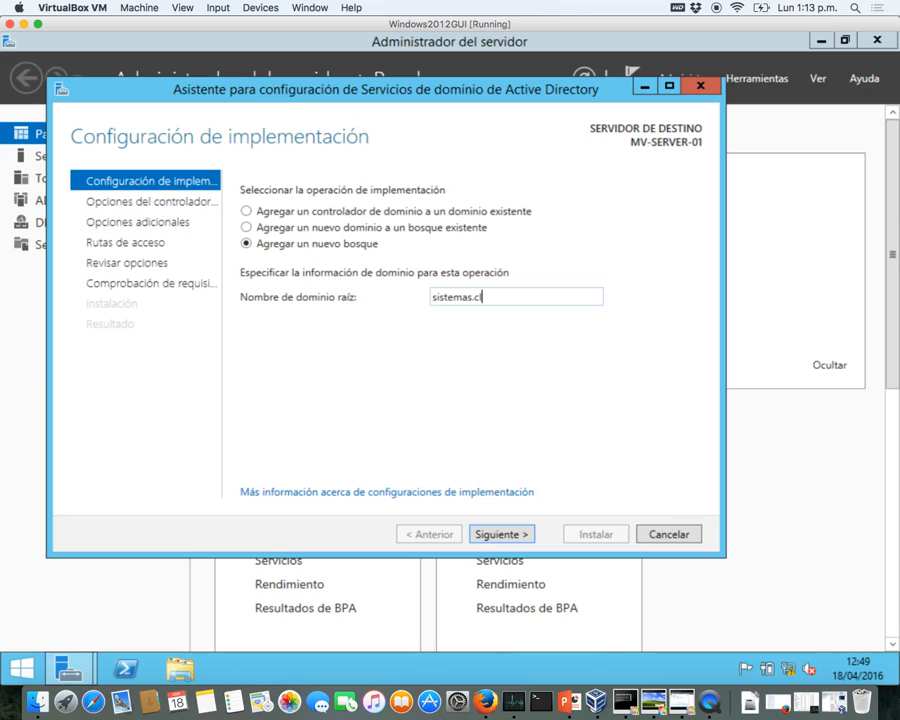
{"action": "key", "text": "BackSpace"}
{"action": "type", "text": "local"}
{"action": "left_click", "coordinate": [511, 537]}
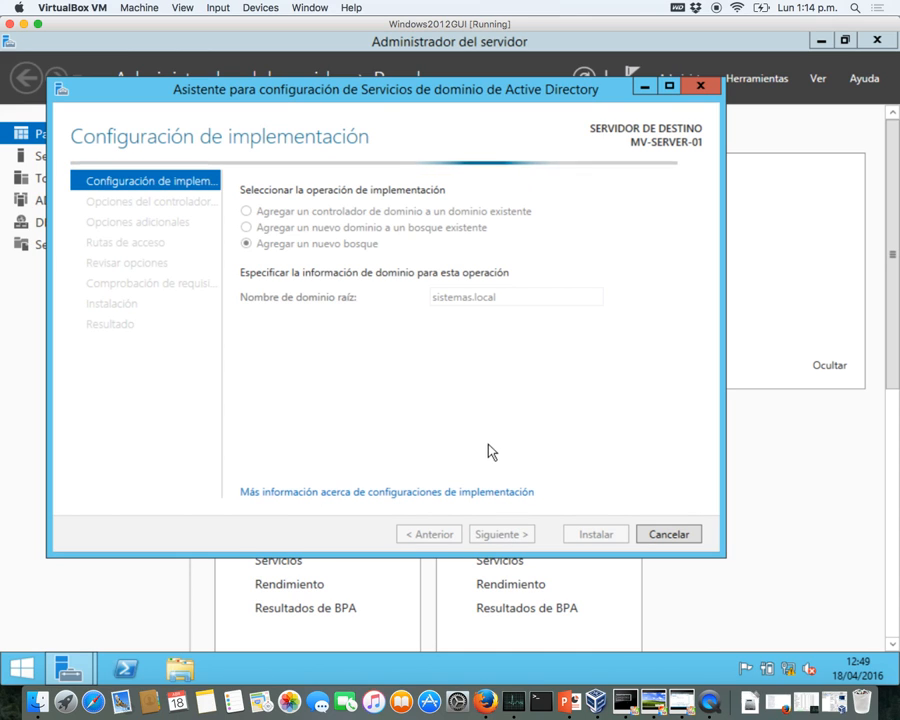
- Check the XP machine's computer name and WORKGROUP in Mi PC properties, then return to Windows2012GUI
{"action": "key", "text": "ctrl+Up"}
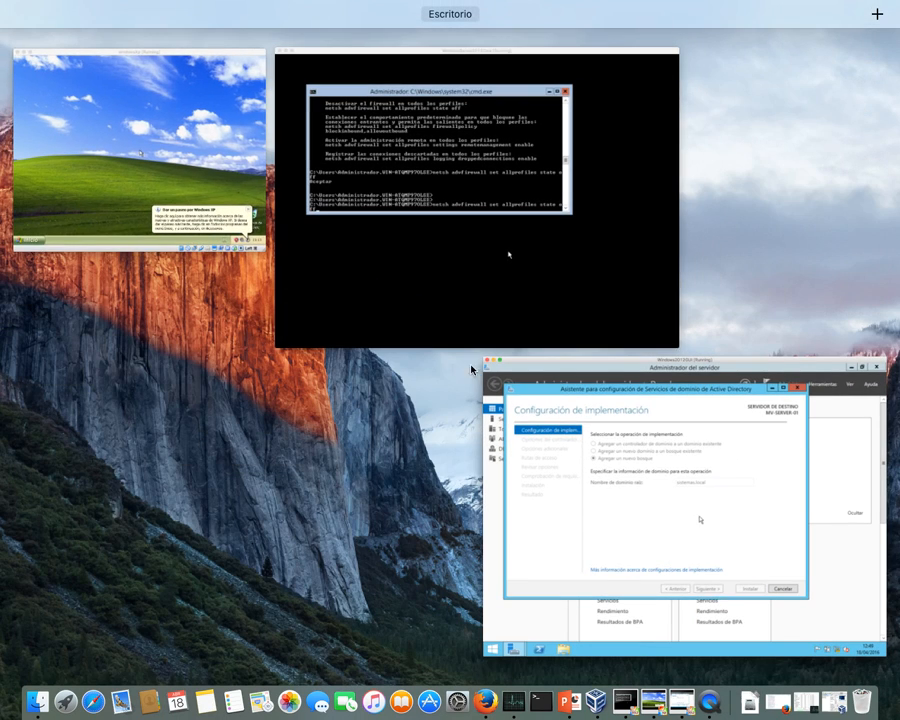
{"action": "left_click", "coordinate": [219, 187]}
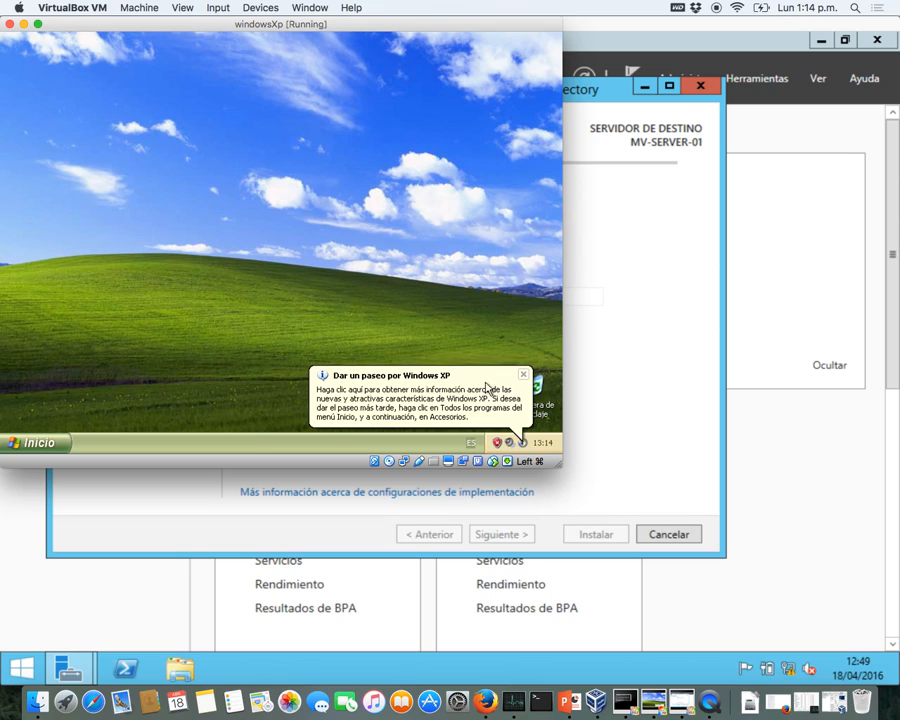
{"action": "left_click", "coordinate": [523, 374]}
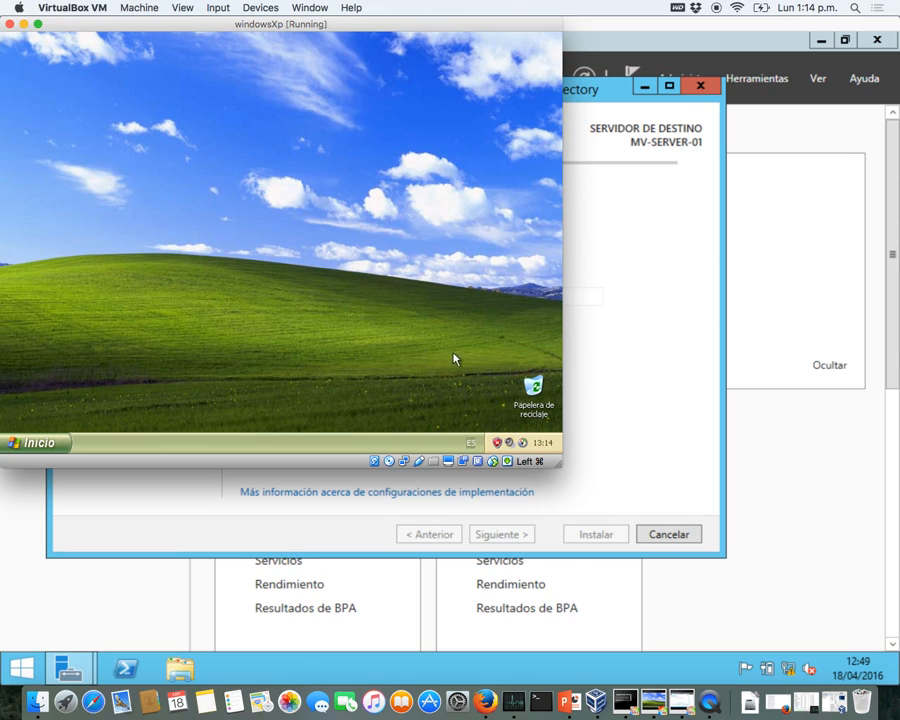
{"action": "left_click", "coordinate": [45, 442]}
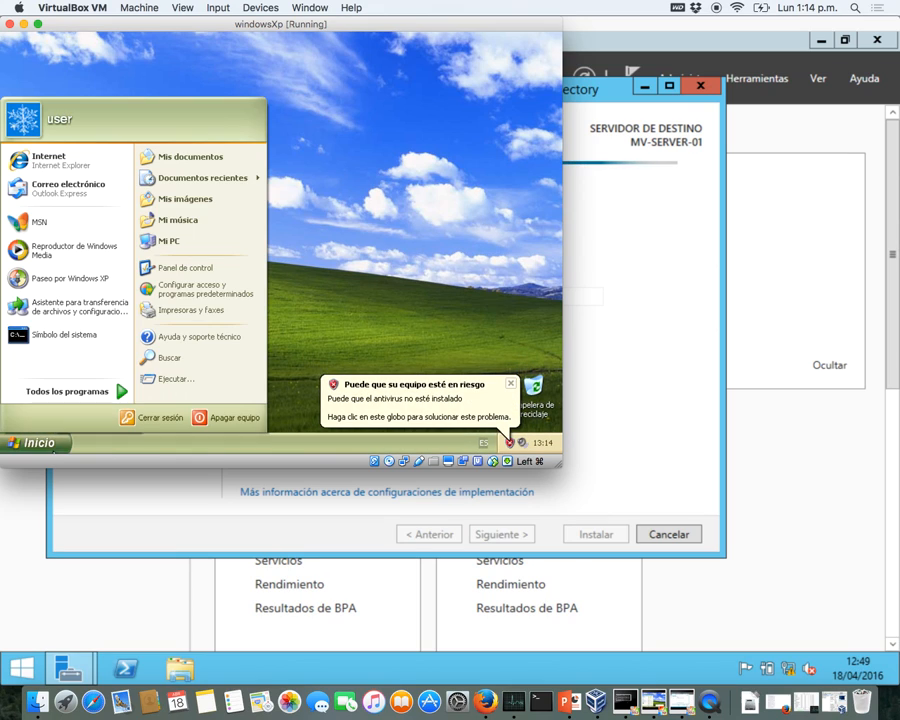
{"action": "right_click", "coordinate": [167, 239]}
{"action": "left_click", "coordinate": [199, 362]}
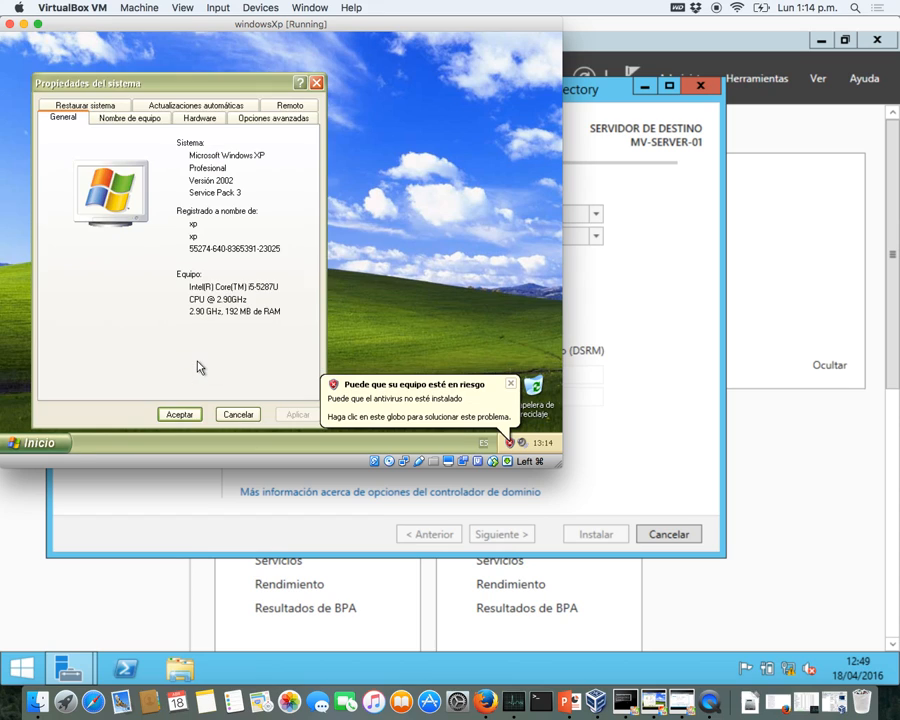
{"action": "left_click", "coordinate": [157, 120]}
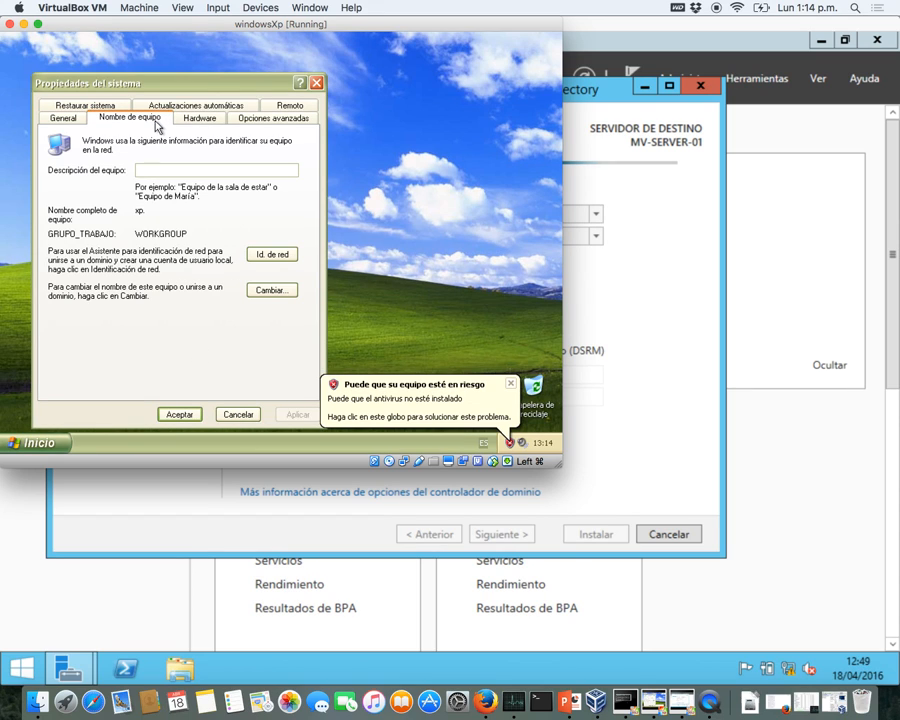
{"action": "left_click", "coordinate": [316, 83]}
{"action": "key", "text": "ctrl+Up"}
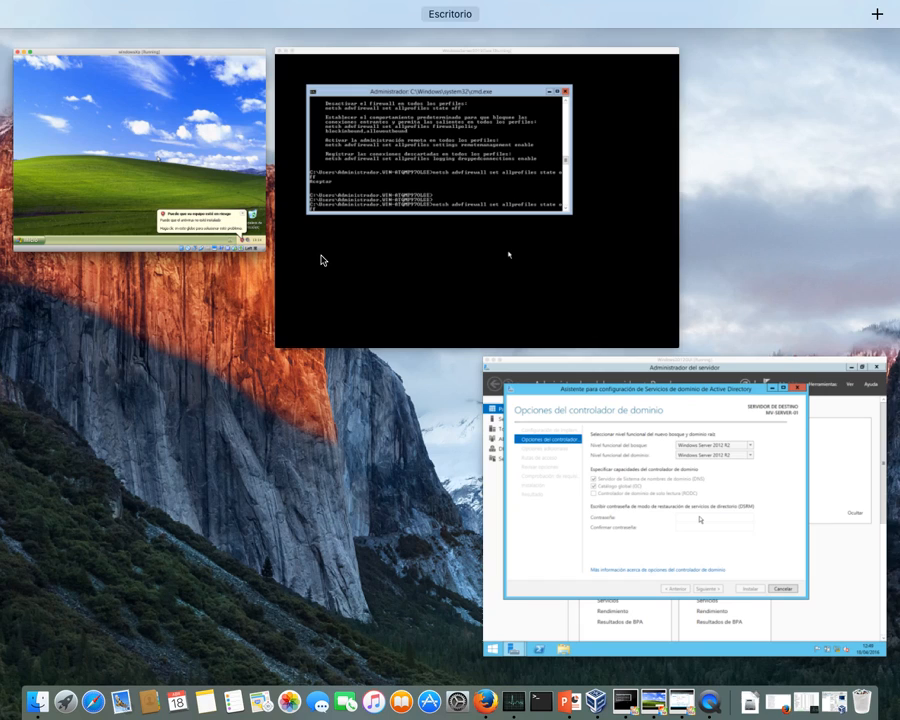
{"action": "left_click", "coordinate": [550, 514]}
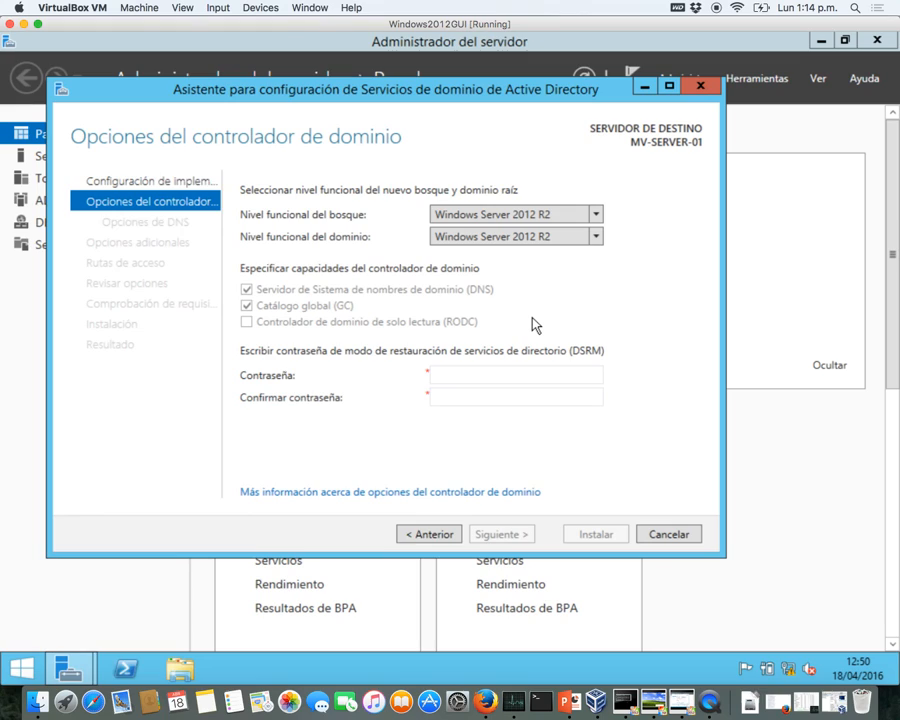
- Keep Windows Server 2012 R2 as forest level, enter and confirm the DSRM password, and continue
{"action": "left_click", "coordinate": [560, 218]}
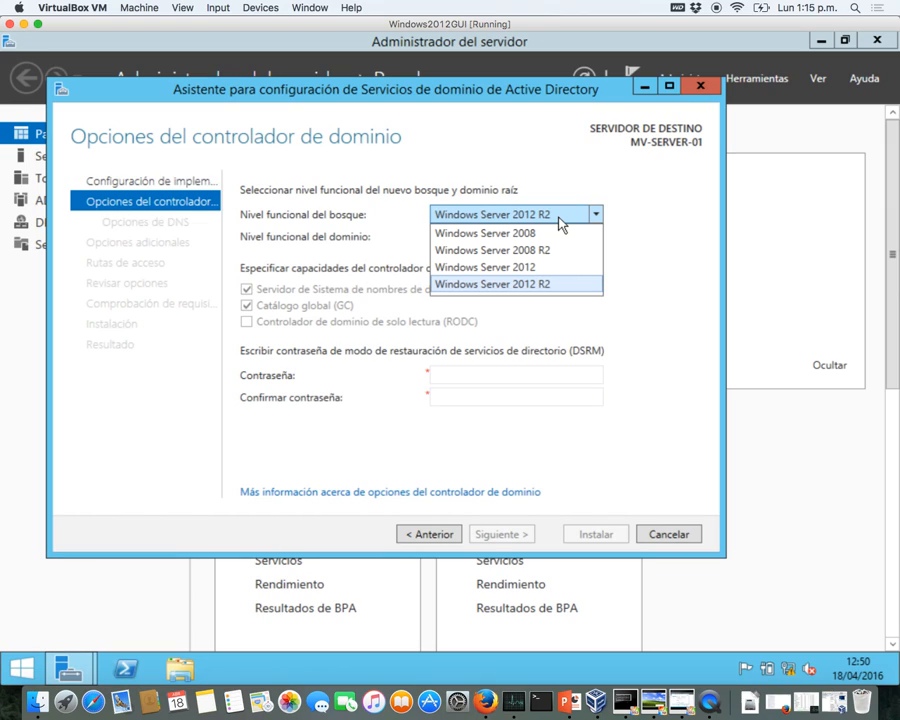
{"action": "left_click", "coordinate": [529, 285]}
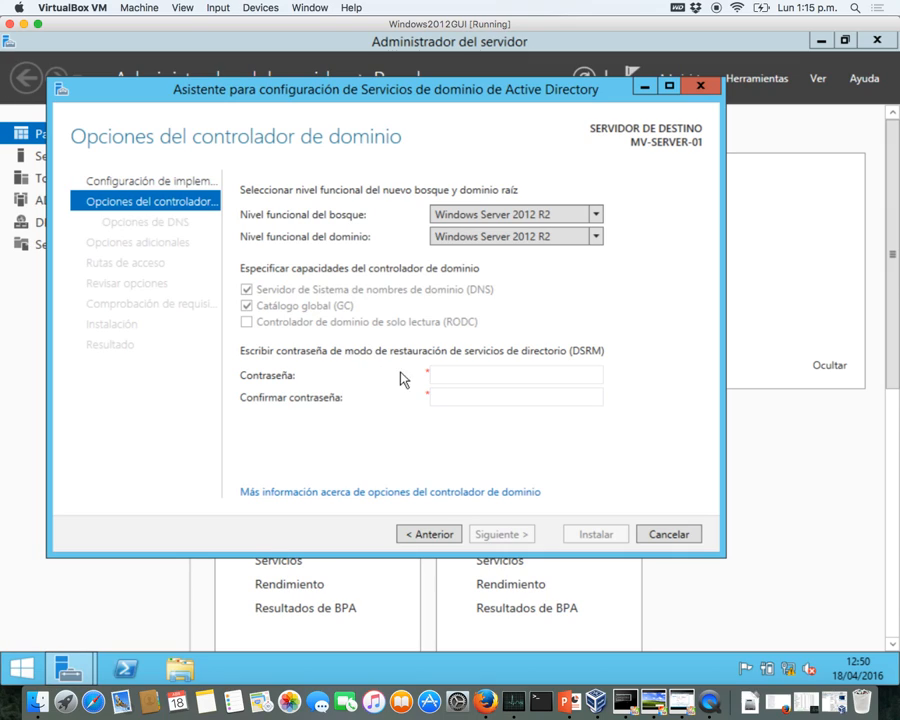
{"action": "left_click", "coordinate": [461, 377]}
{"action": "type", "text": "********"}
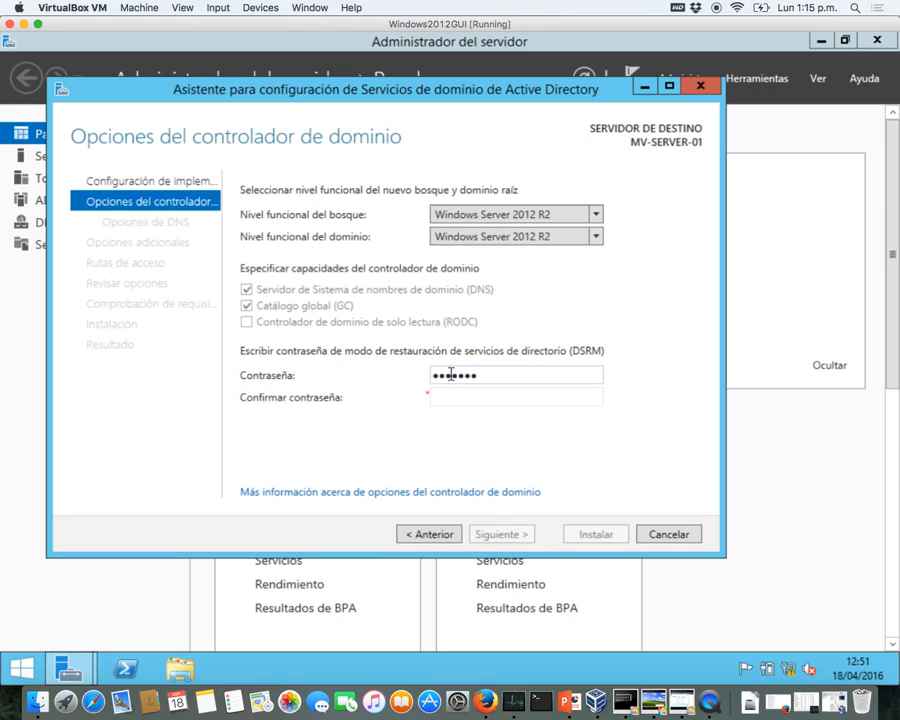
{"action": "key", "text": "Tab"}
{"action": "type", "text": "********"}
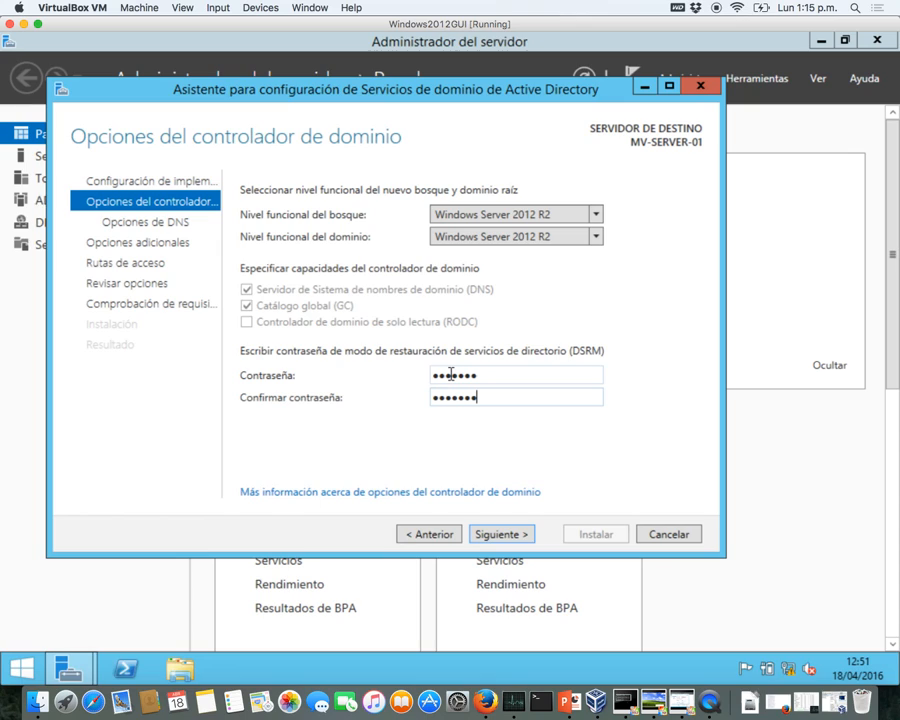
{"action": "left_click", "coordinate": [496, 534]}
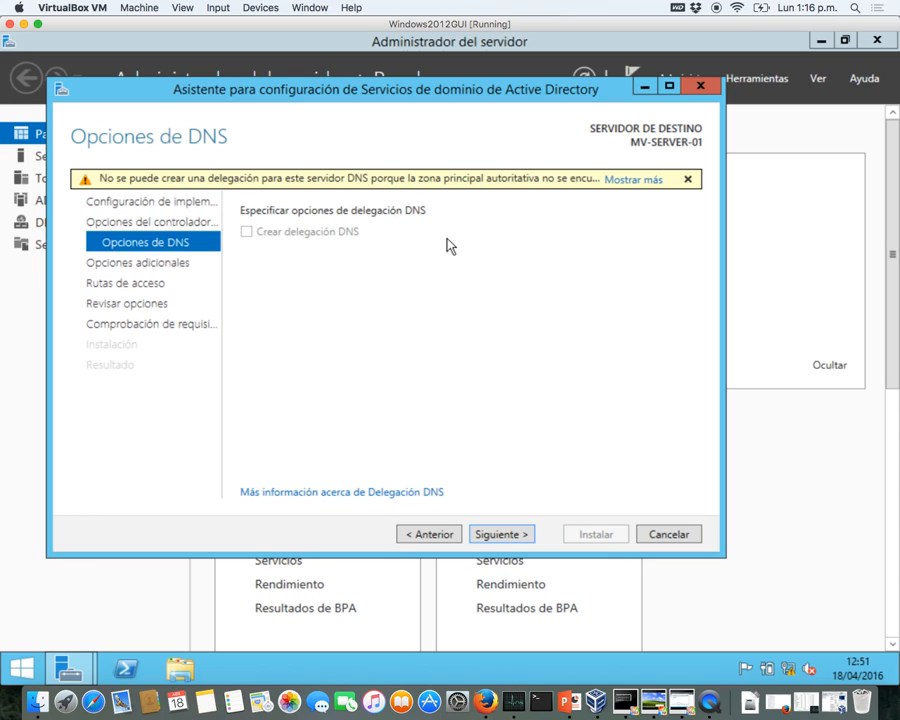
- Pass the DNS options page, confirm the NetBIOS name SISTEMAS, and continue to Rutas de acceso
{"action": "left_click", "coordinate": [500, 534]}
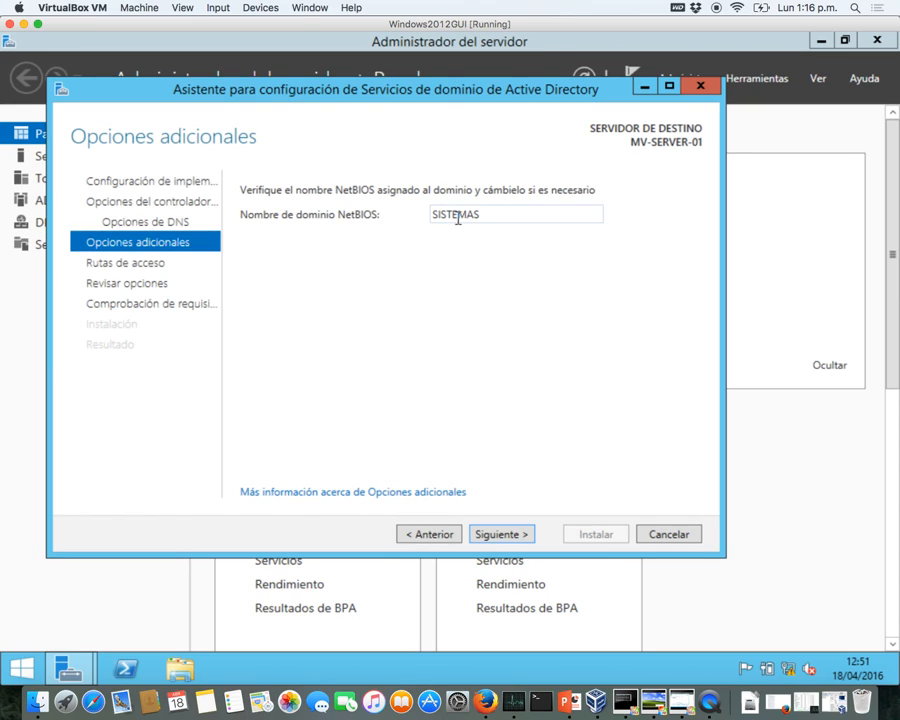
{"action": "double_click", "coordinate": [457, 217]}
{"action": "left_click", "coordinate": [487, 214]}
{"action": "left_click", "coordinate": [504, 534]}
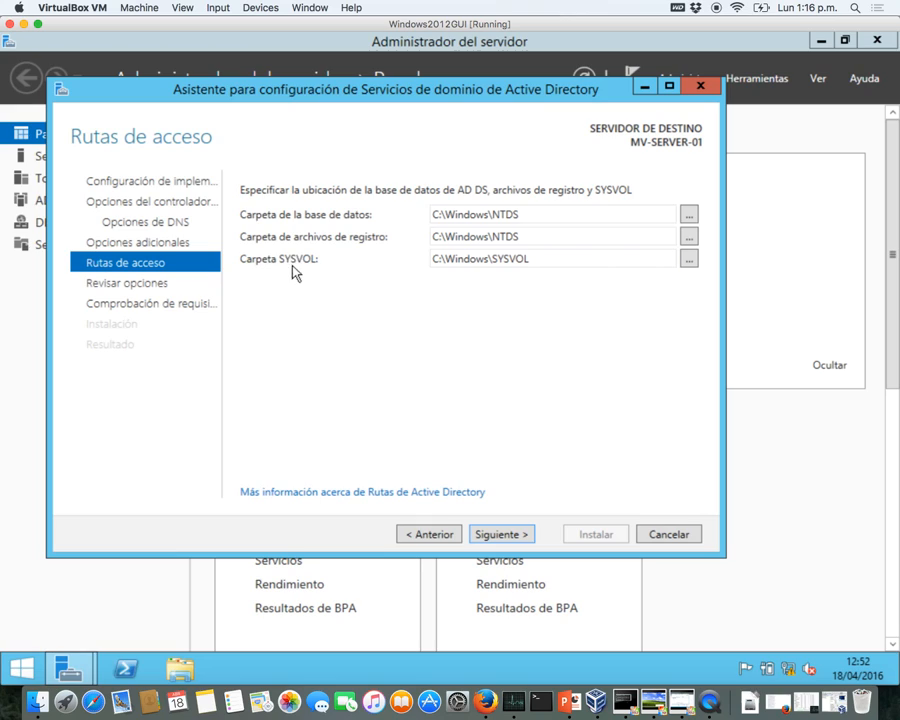
- Review the C:\Windows\NTDS and C:\Windows\SYSVOL paths, leaving them unchanged
{"action": "double_click", "coordinate": [553, 258]}
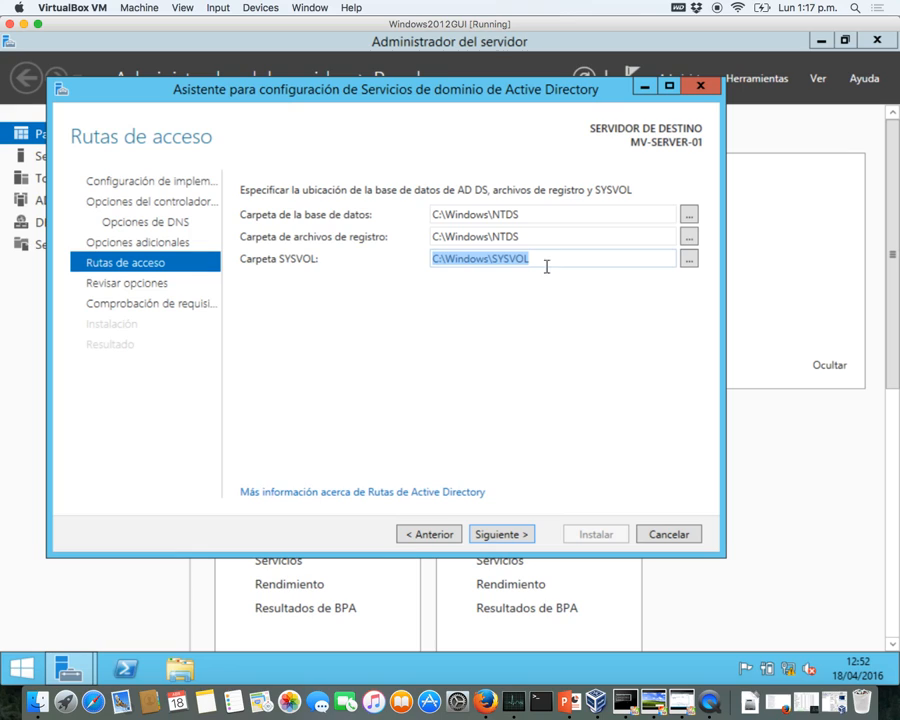
{"action": "left_click", "coordinate": [515, 406]}
- Check the review summary and read the generated Install-ADDSForest script for sistemas.local in Notepad
{"action": "left_click", "coordinate": [503, 534]}
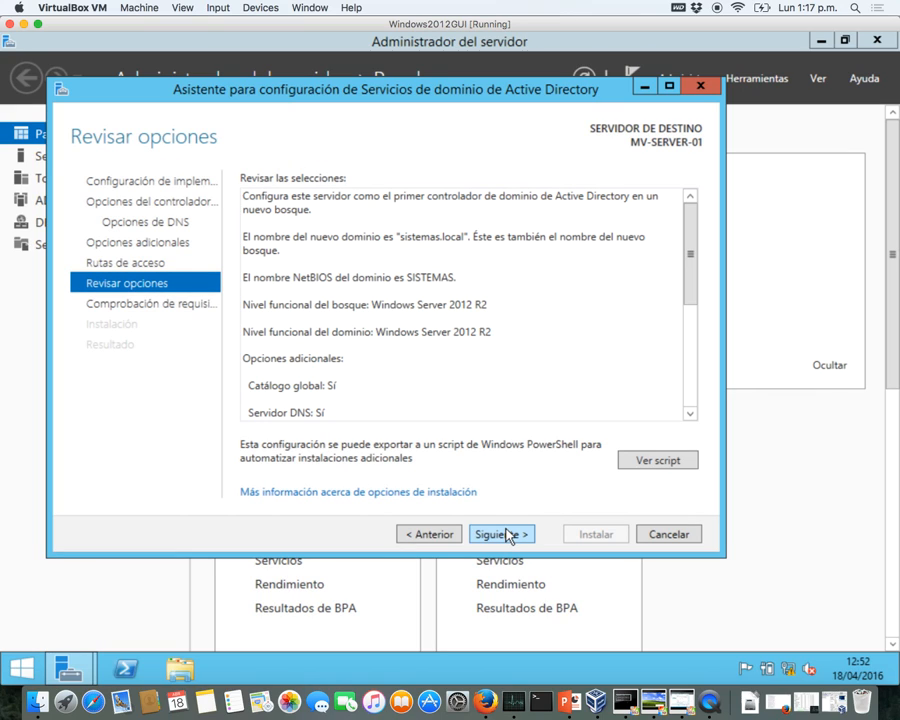
{"action": "left_click_drag", "start_coordinate": [691, 303], "coordinate": [689, 411]}
{"action": "left_click", "coordinate": [670, 467]}
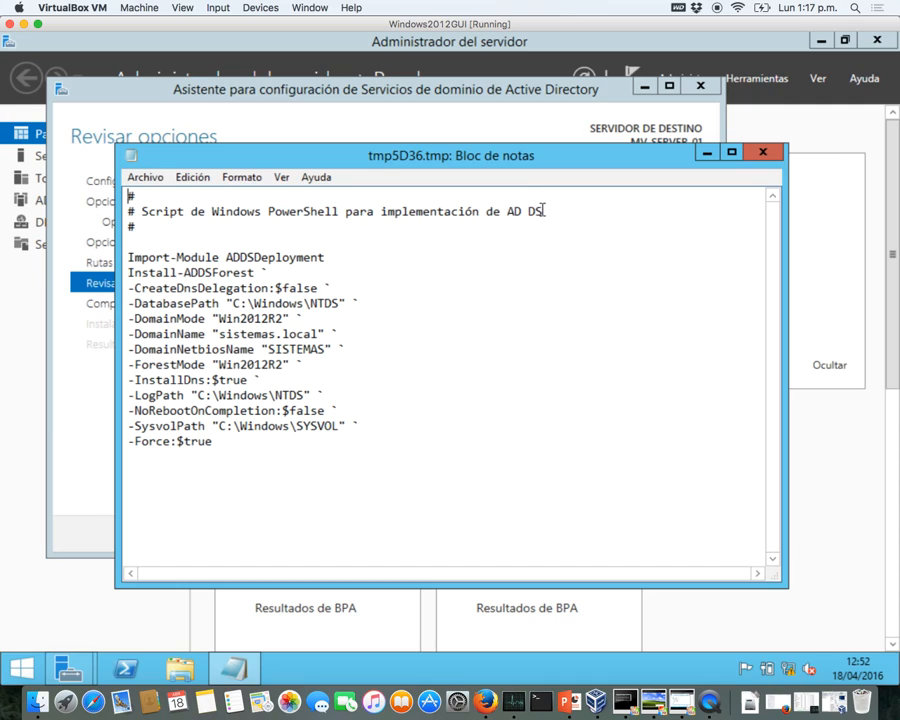
{"action": "left_click_drag", "start_coordinate": [541, 211], "coordinate": [240, 212]}
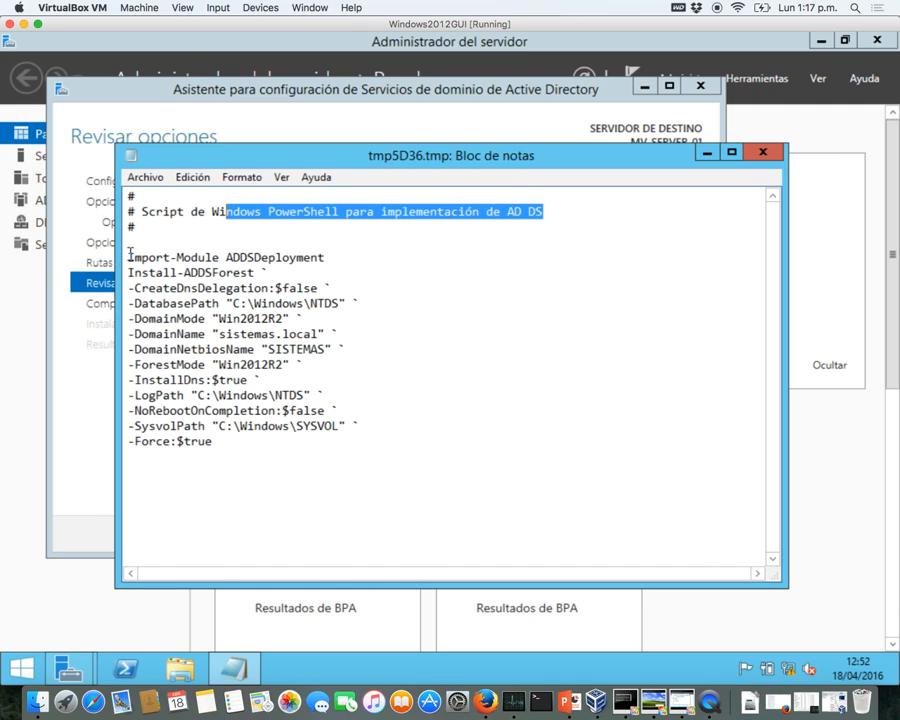
{"action": "left_click_drag", "start_coordinate": [130, 253], "coordinate": [275, 452]}
{"action": "left_click", "coordinate": [321, 466]}
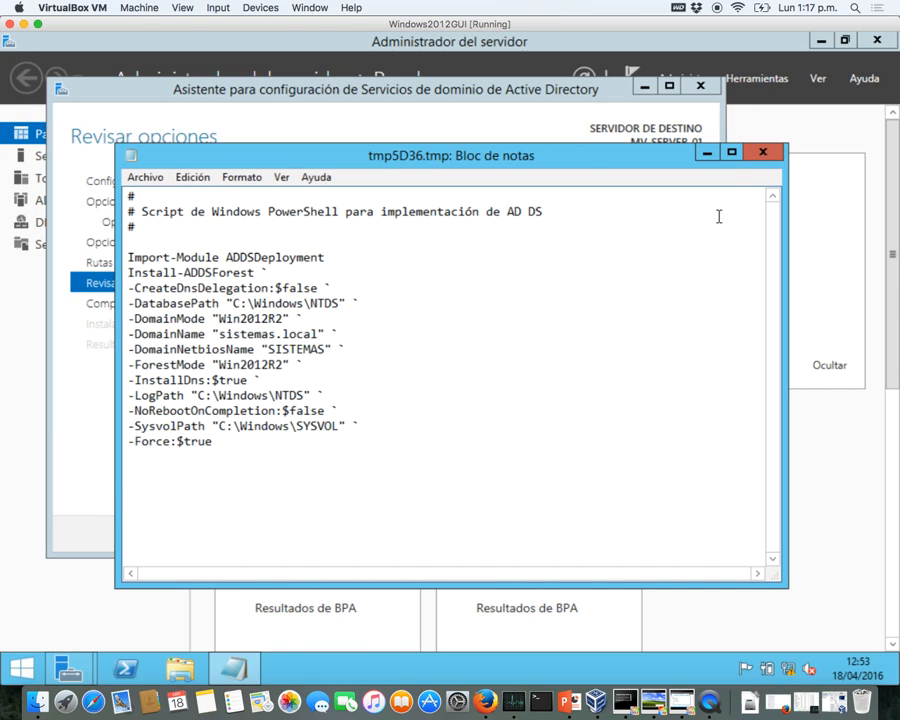
- Close the script and run the prerequisite checks until all pass, with only warnings
{"action": "left_click", "coordinate": [763, 157]}
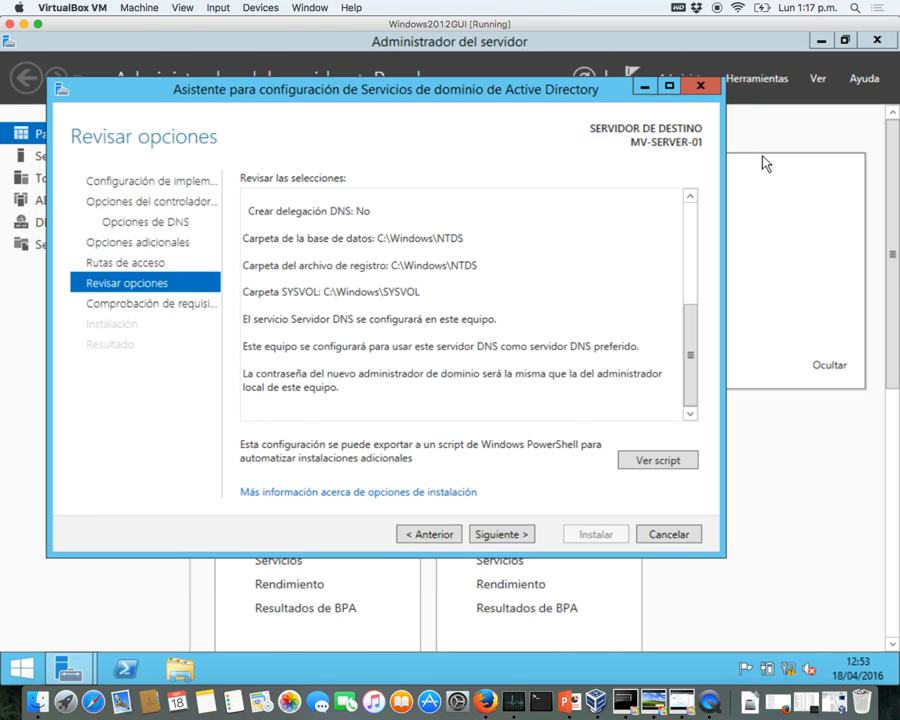
{"action": "left_click", "coordinate": [527, 541]}
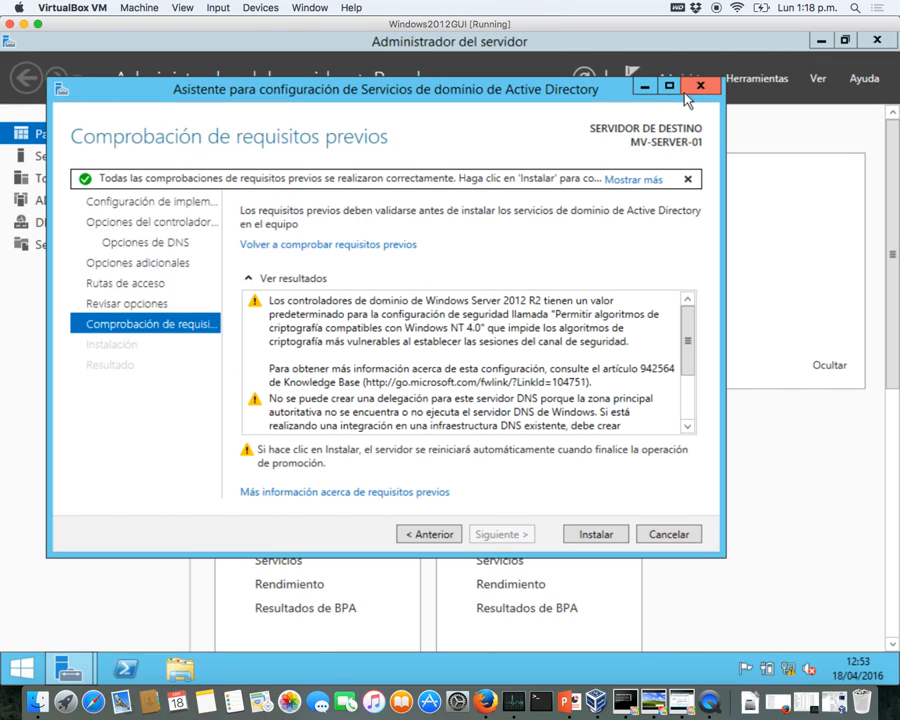
- Minimize the wizard, inspect Usuarios y grupos locales in Computer Management, then close it
{"action": "left_click", "coordinate": [645, 86]}
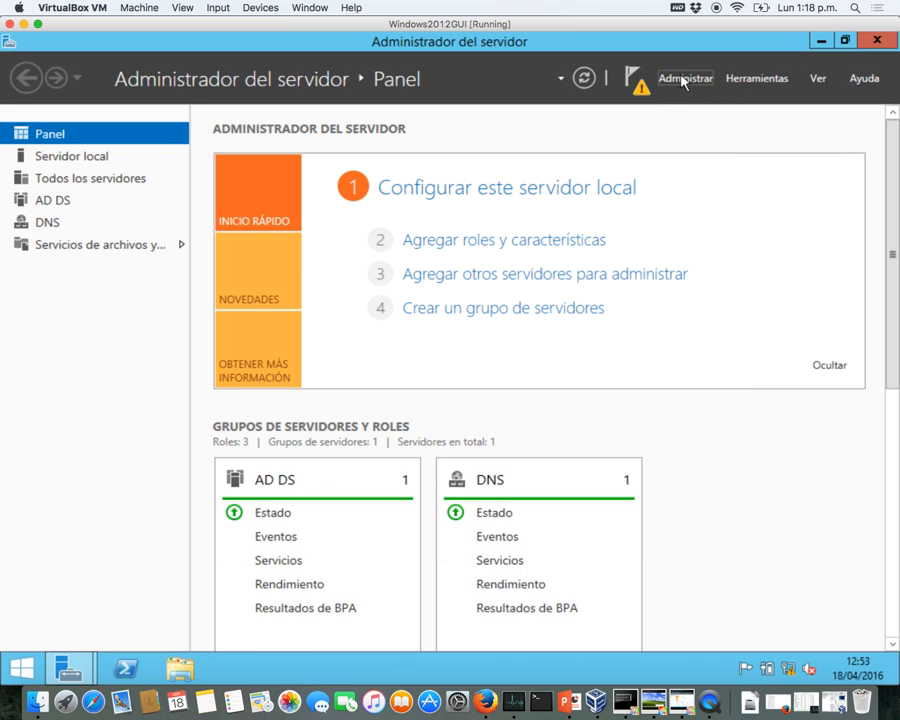
{"action": "left_click", "coordinate": [688, 79]}
{"action": "left_click", "coordinate": [740, 80]}
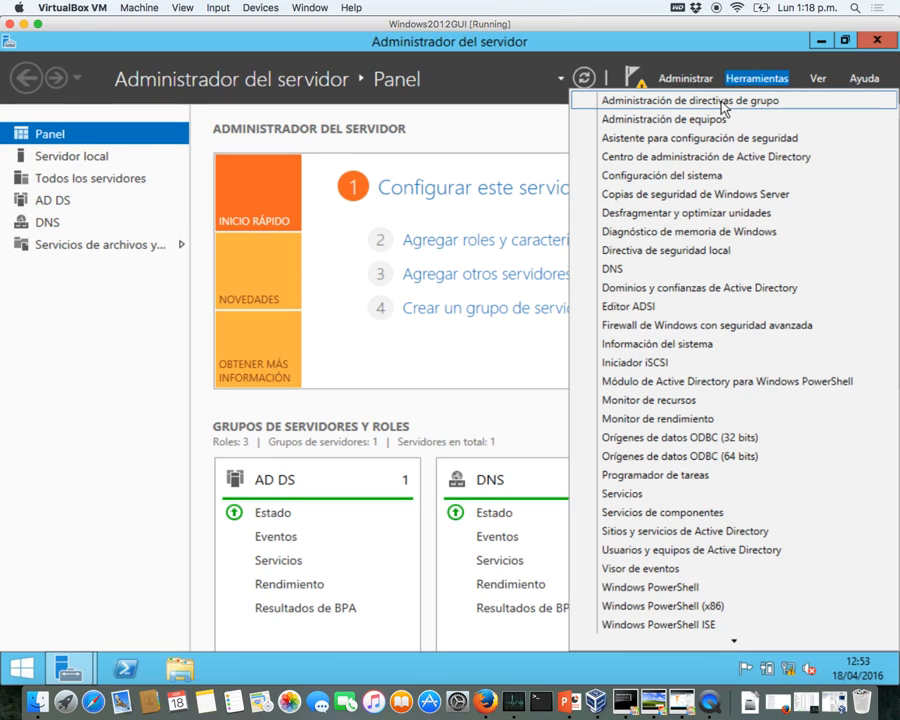
{"action": "left_click", "coordinate": [717, 119]}
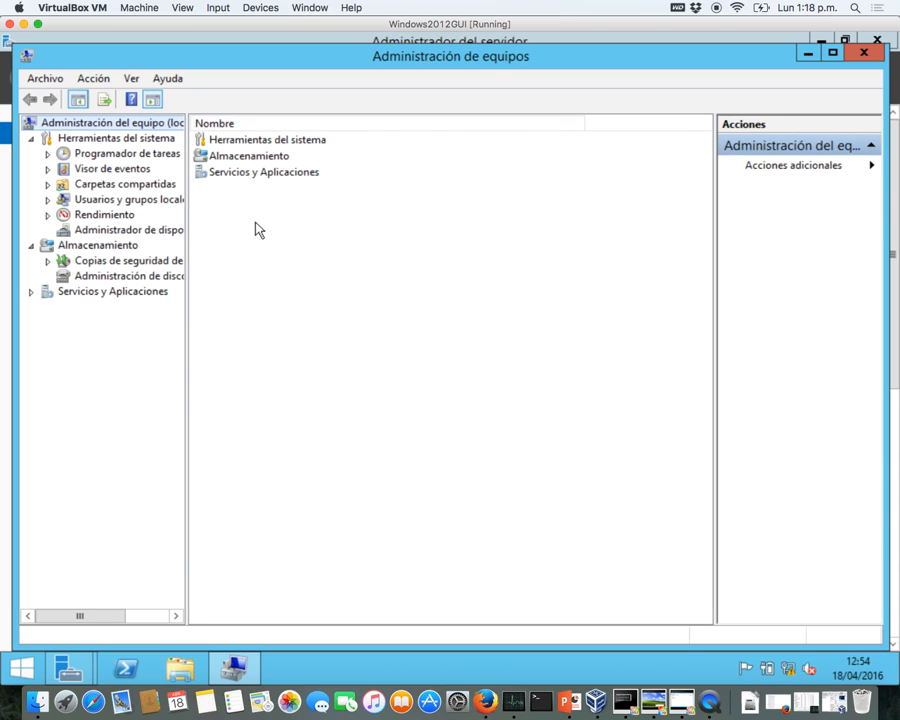
{"action": "left_click", "coordinate": [106, 202]}
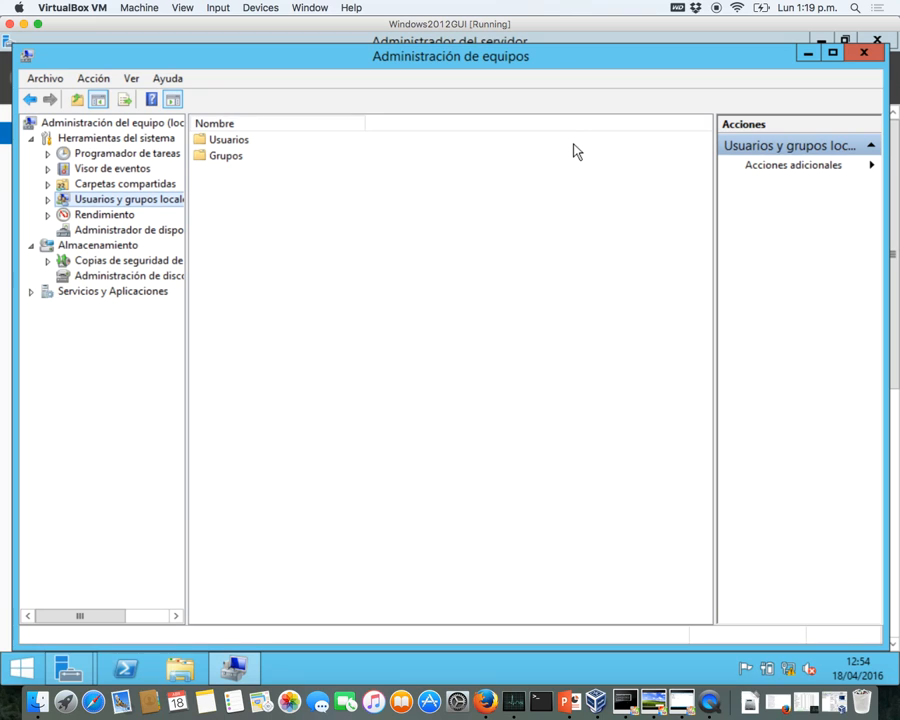
{"action": "left_click", "coordinate": [864, 53]}
{"action": "key", "text": "ctrl+Up"}
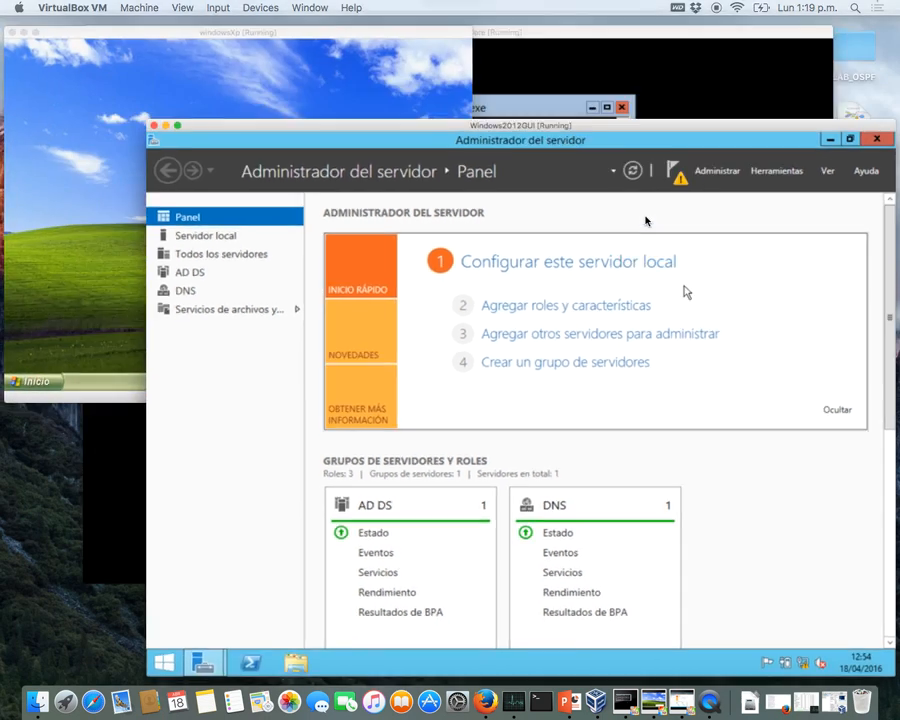
- Minimize Server Manager and restore the AD DS configuration wizard from the taskbar
{"action": "left_click", "coordinate": [649, 488]}
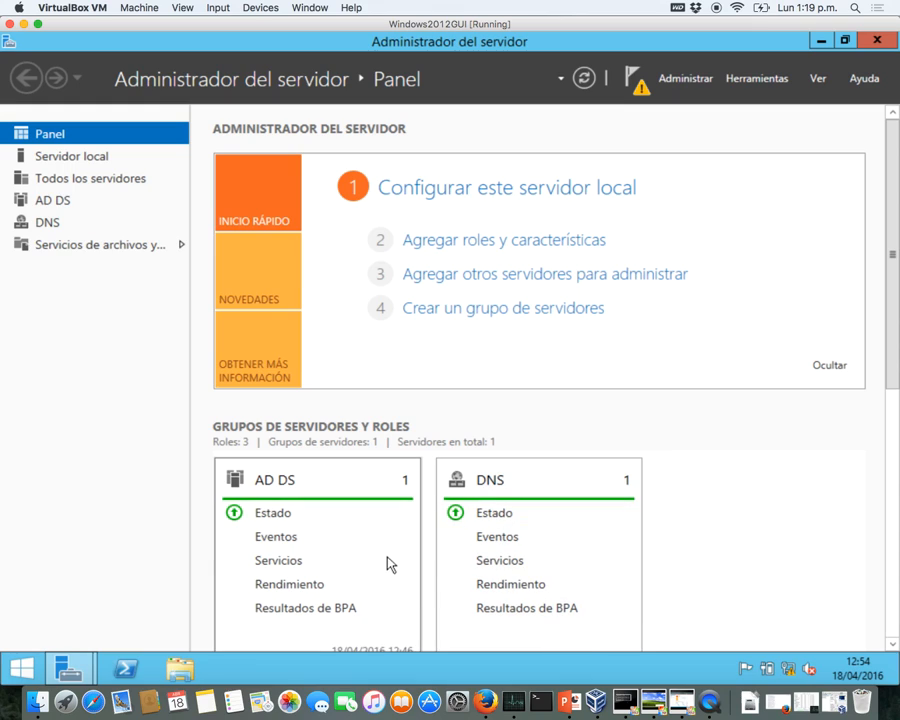
{"action": "left_click", "coordinate": [817, 40]}
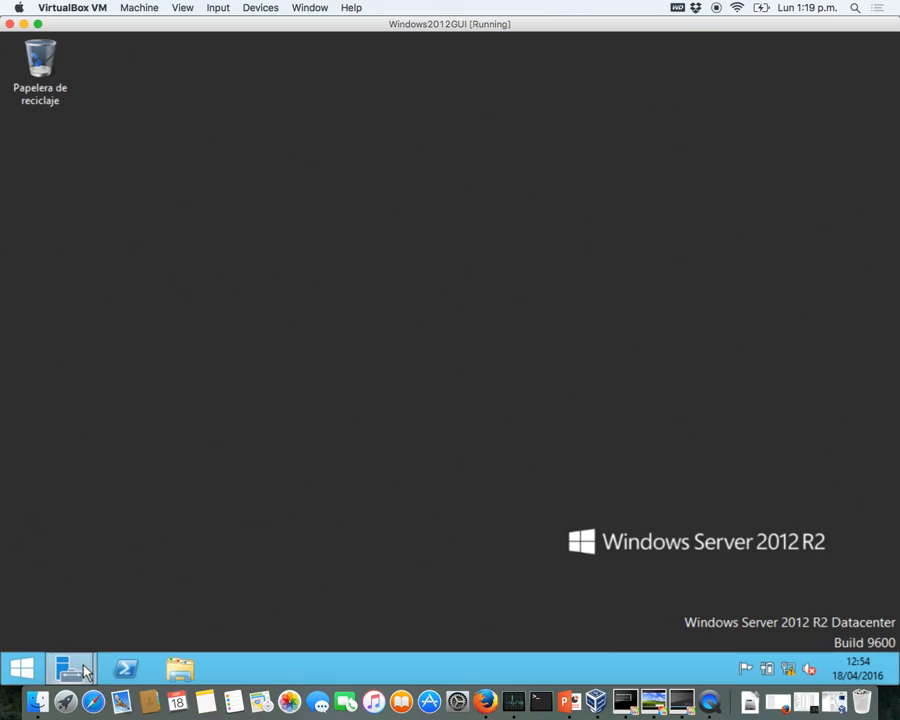
{"action": "mouse_move", "coordinate": [68, 668]}
{"action": "left_click", "coordinate": [276, 588]}
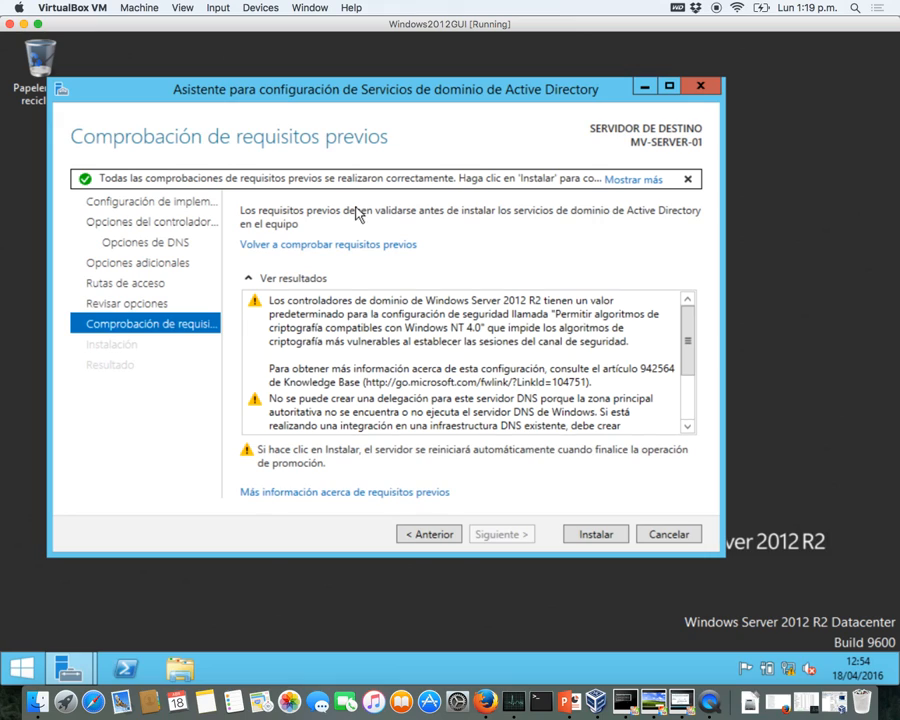
- Click Instalar and let AD DS configure the server as a domain controller
{"action": "left_click", "coordinate": [579, 538]}
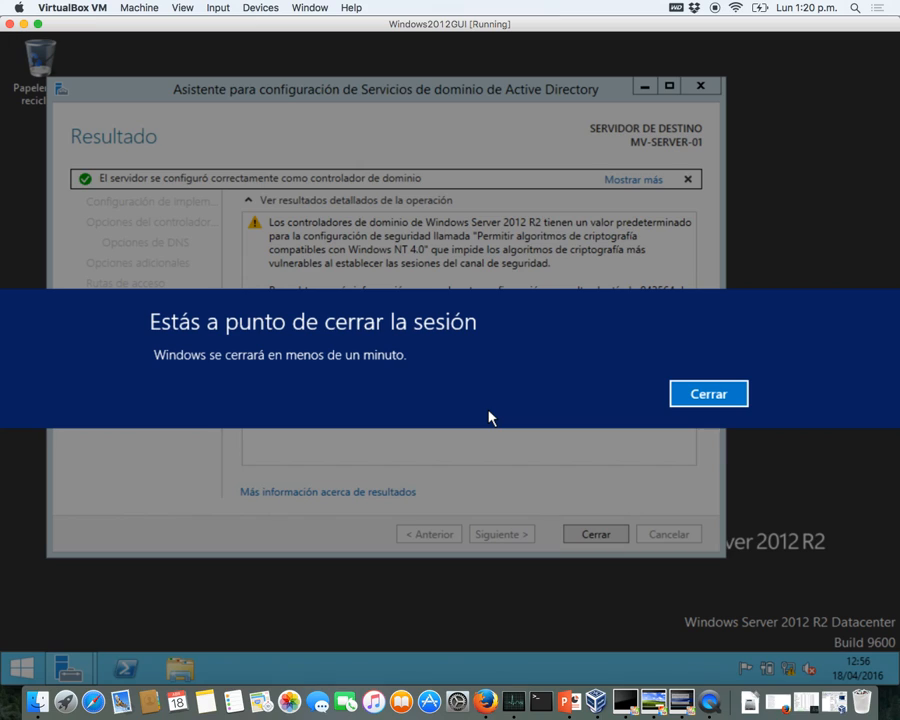
- Dismiss the sign-out warning and close the wizard so the server reboots to the lock screen
{"action": "left_click", "coordinate": [685, 393]}
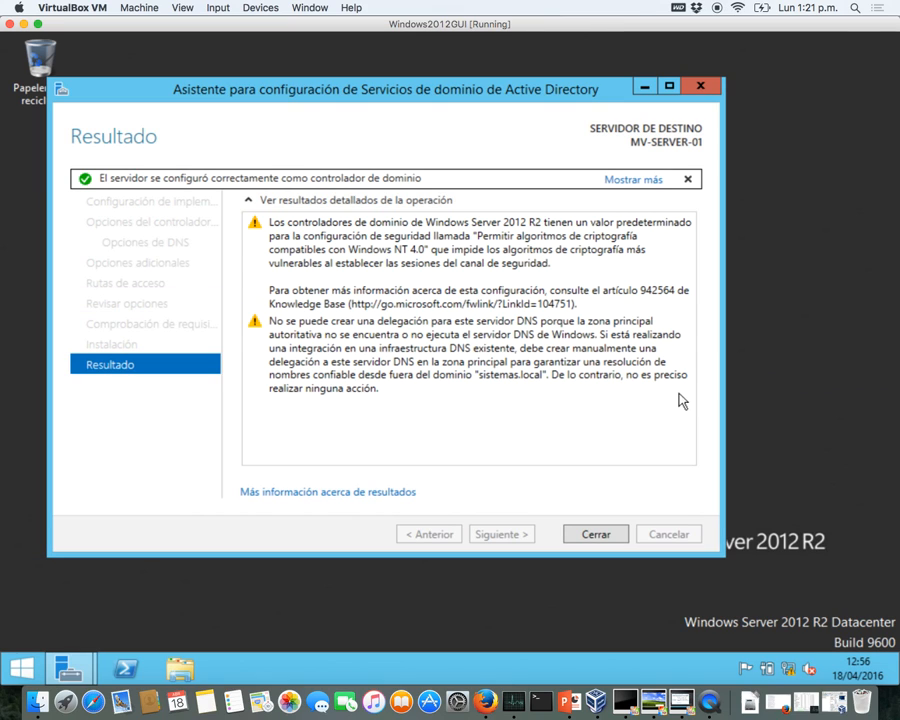
{"action": "left_click", "coordinate": [596, 535]}
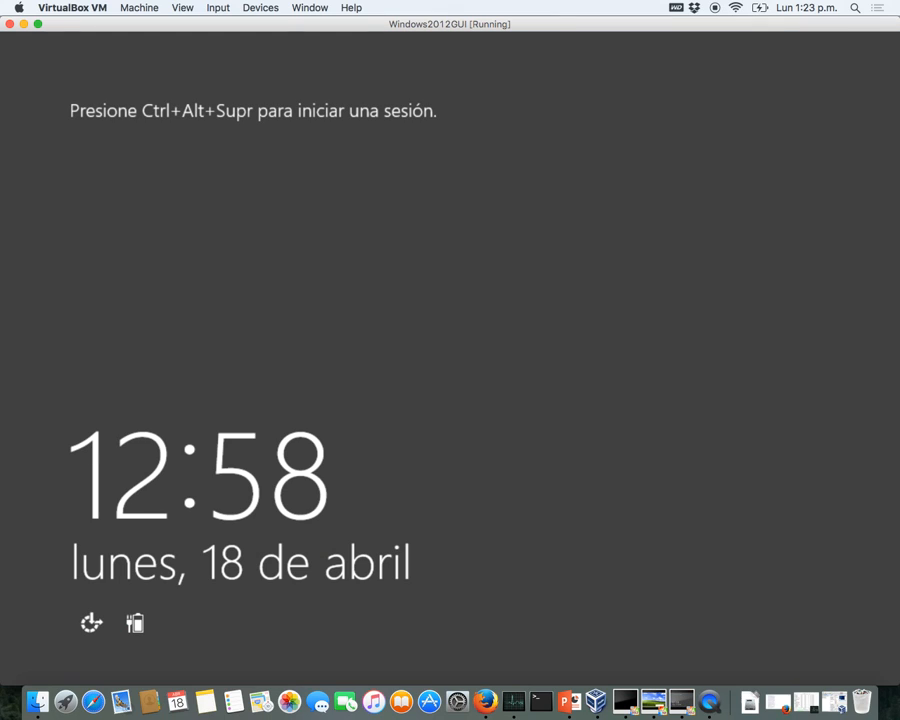
- Send Ctrl+Alt+Del from the Input menu and sign in as Administrador with the account password
{"action": "left_click", "coordinate": [222, 7]}
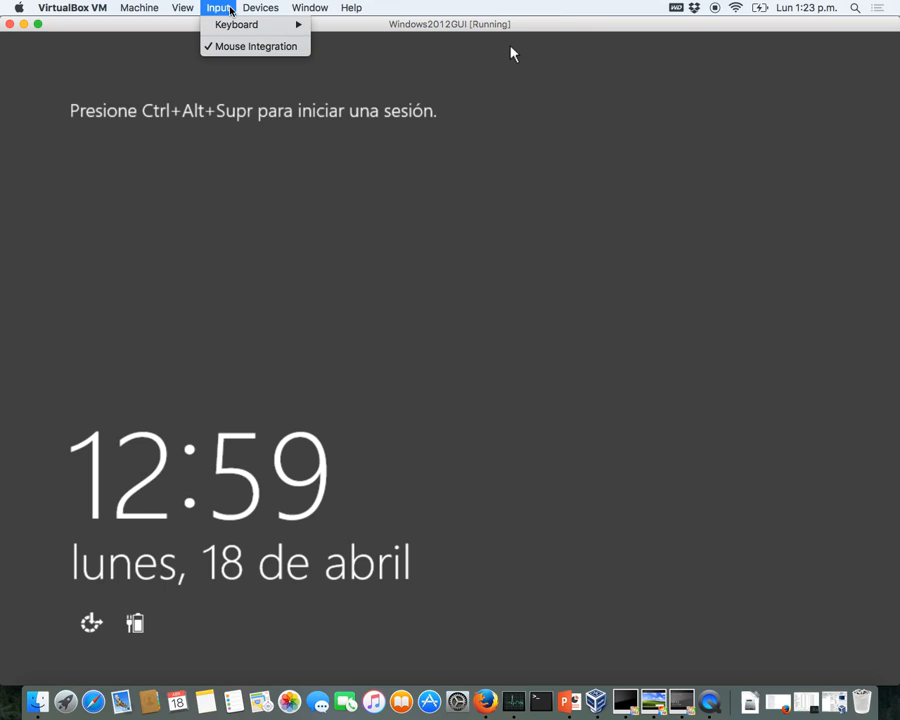
{"action": "mouse_move", "coordinate": [231, 27]}
{"action": "left_click", "coordinate": [358, 50]}
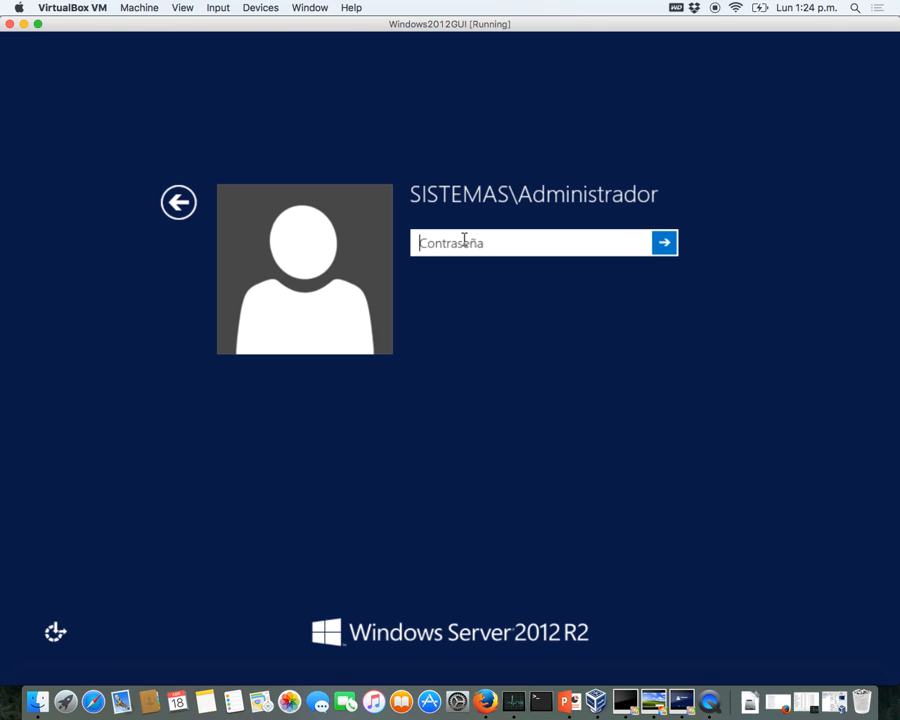
{"action": "type", "text": "•••••••"}
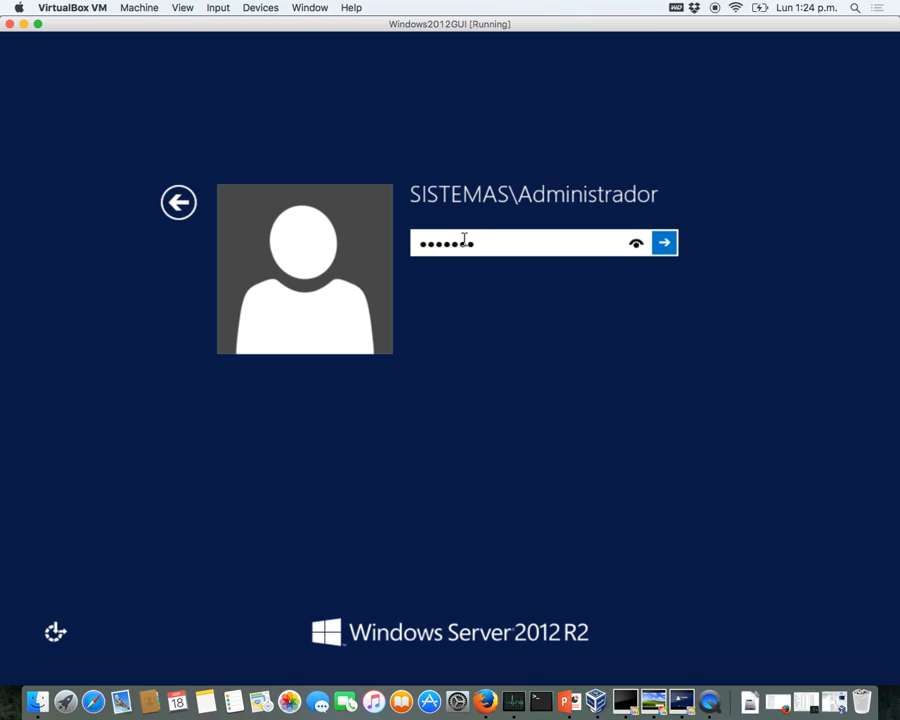
{"action": "key", "text": "Return"}
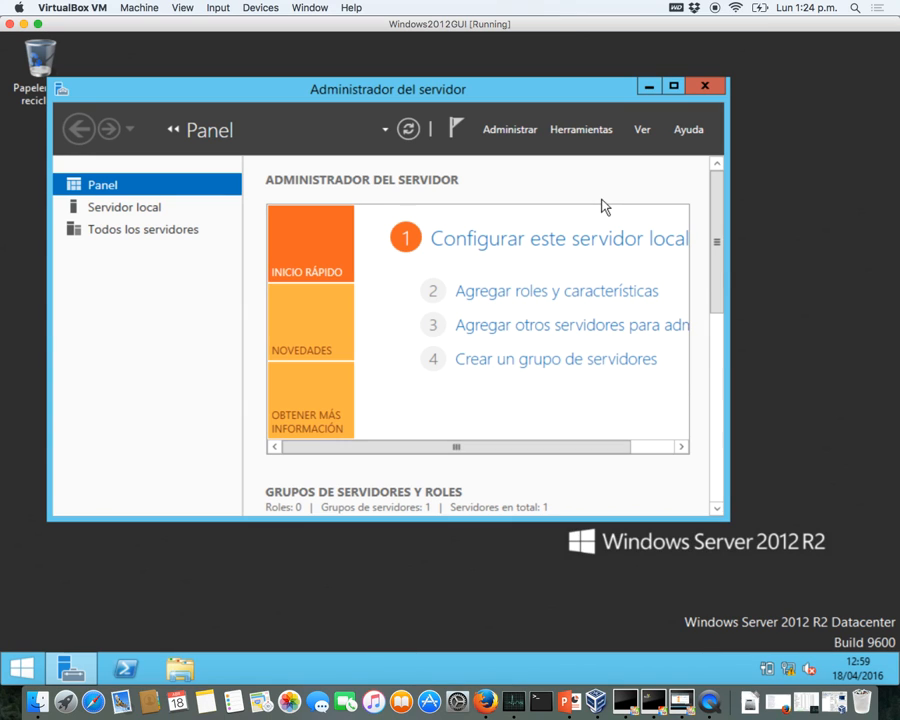
- Maximize Server Manager, close Administración de equipos, and show the AD DS role page
{"action": "left_click", "coordinate": [673, 87]}
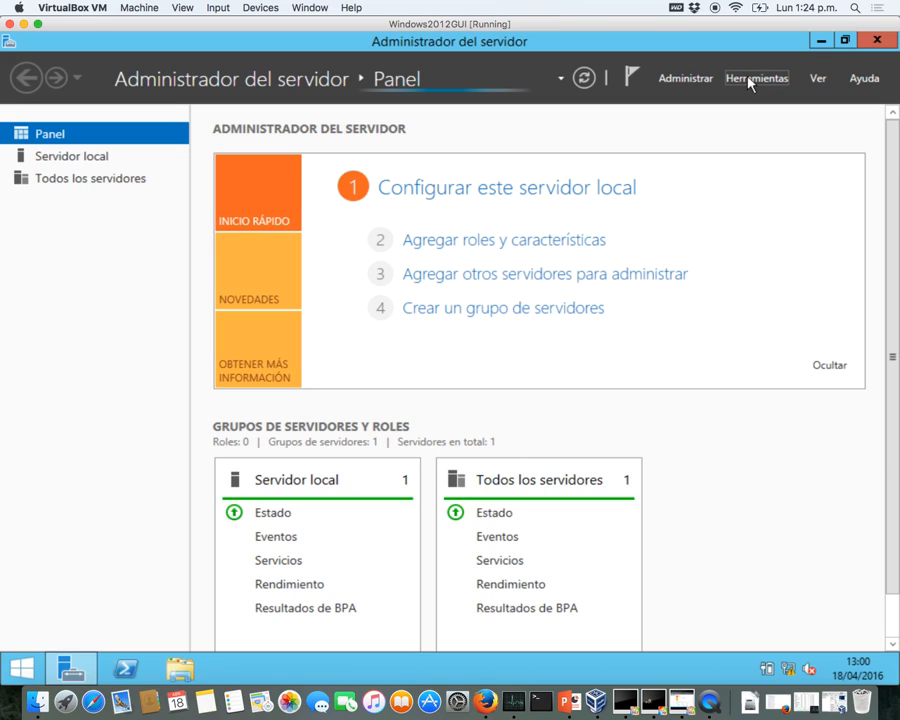
{"action": "left_click", "coordinate": [750, 82]}
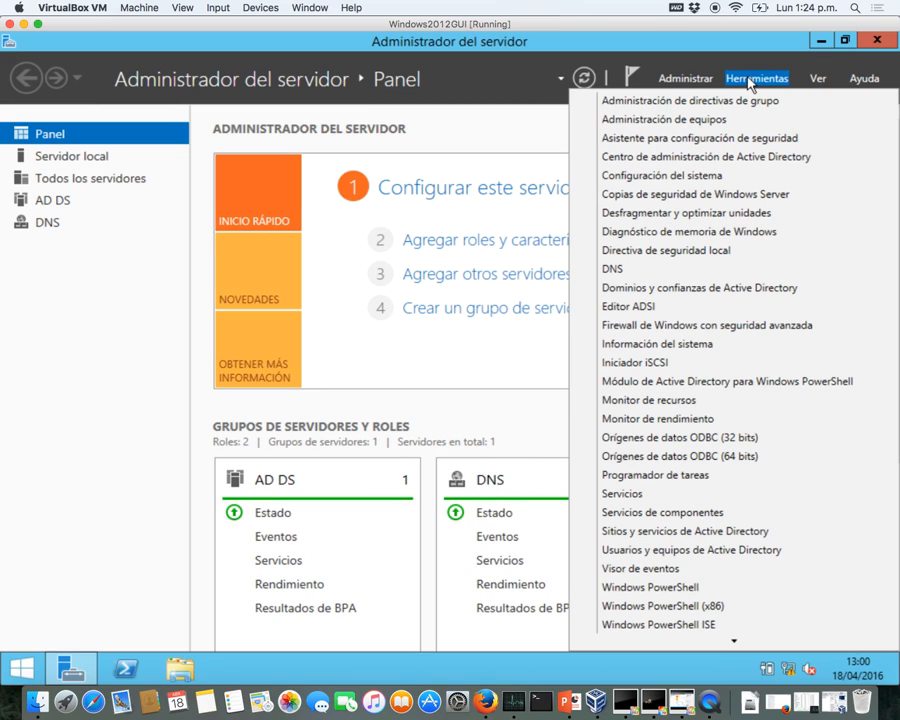
{"action": "left_click", "coordinate": [712, 120]}
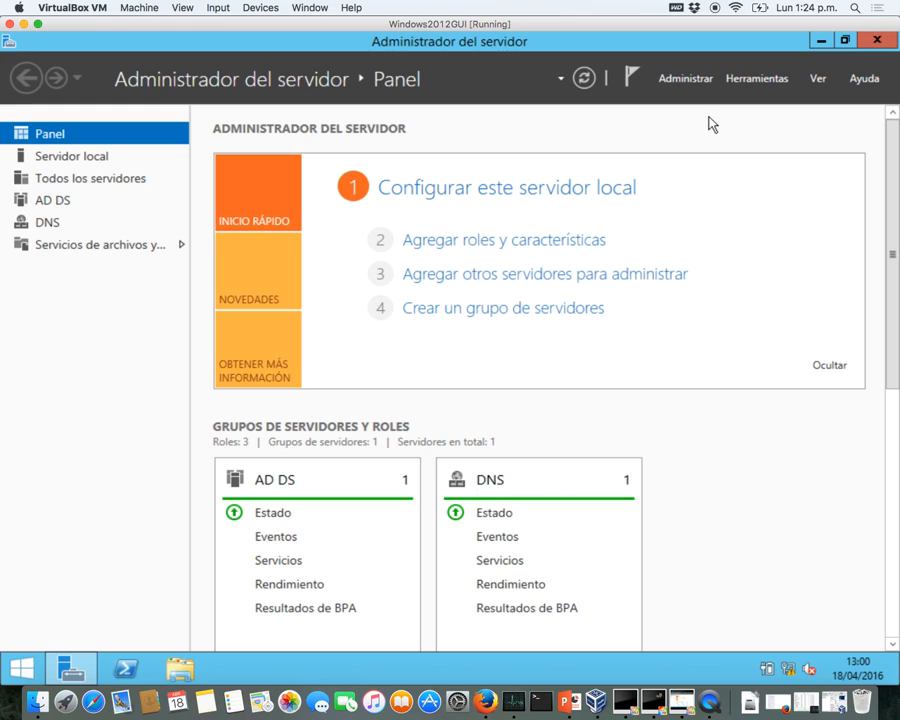
{"action": "left_click", "coordinate": [757, 80]}
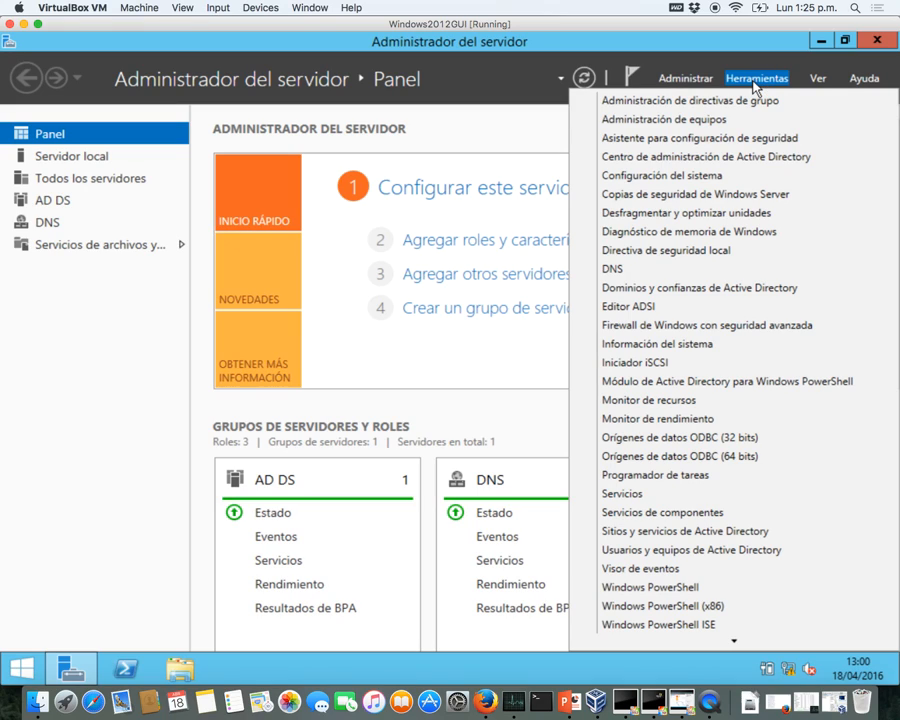
{"action": "left_click", "coordinate": [527, 135]}
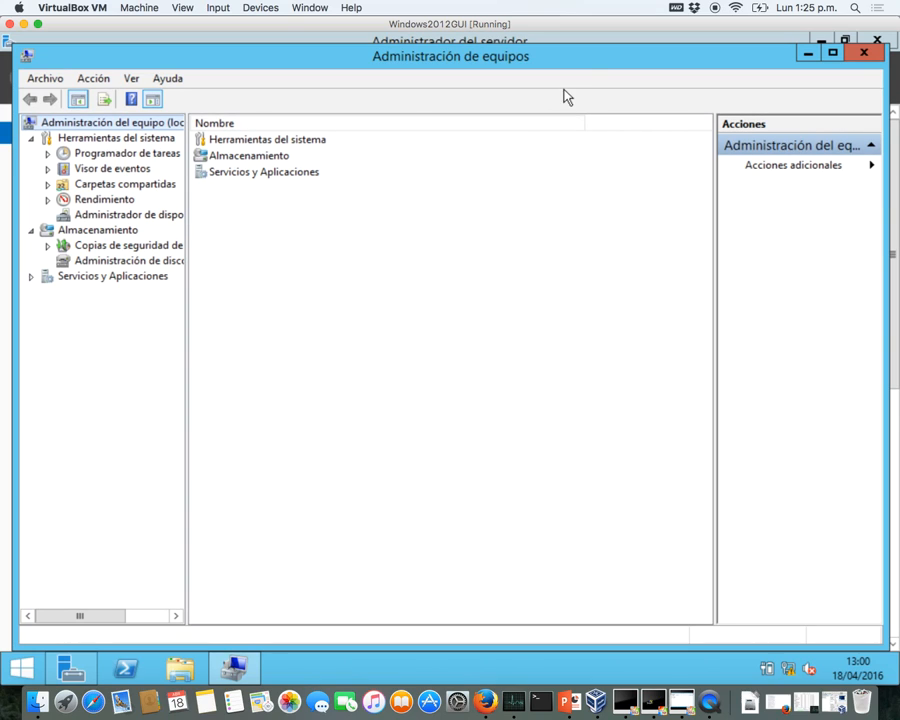
{"action": "left_click", "coordinate": [863, 53]}
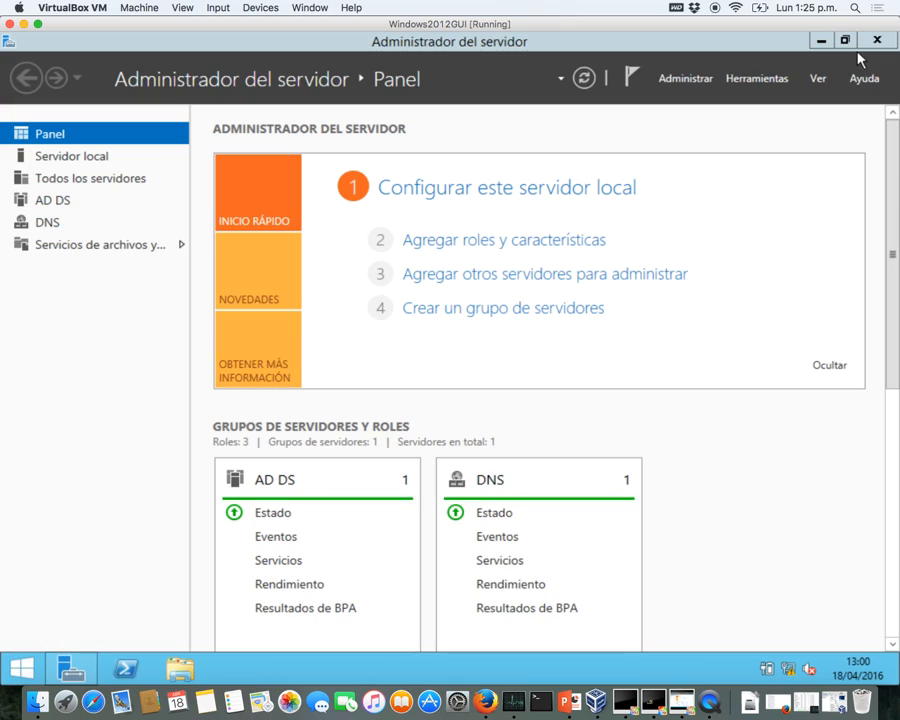
{"action": "left_click", "coordinate": [64, 207]}
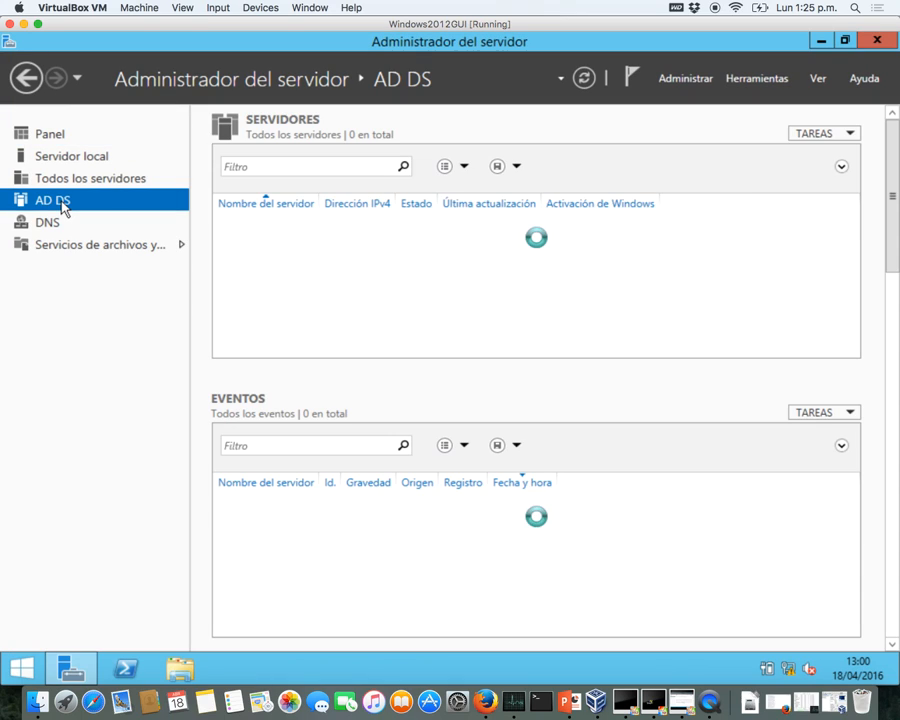
- Open Active Directory Users and Computers and list sistemas.local Users with a widened Nombre column
{"action": "right_click", "coordinate": [268, 236]}
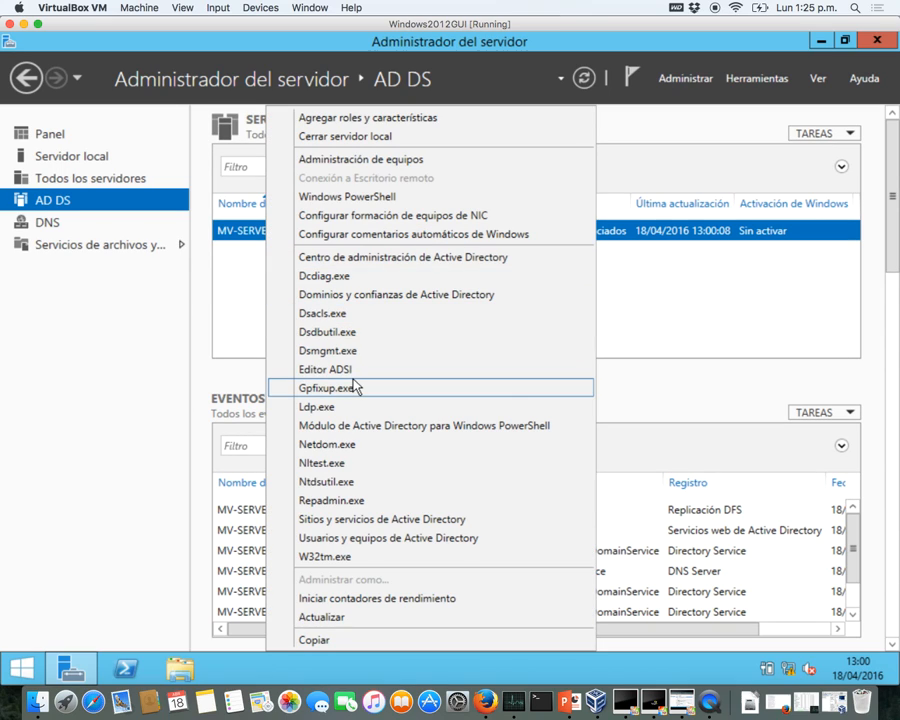
{"action": "left_click", "coordinate": [367, 540]}
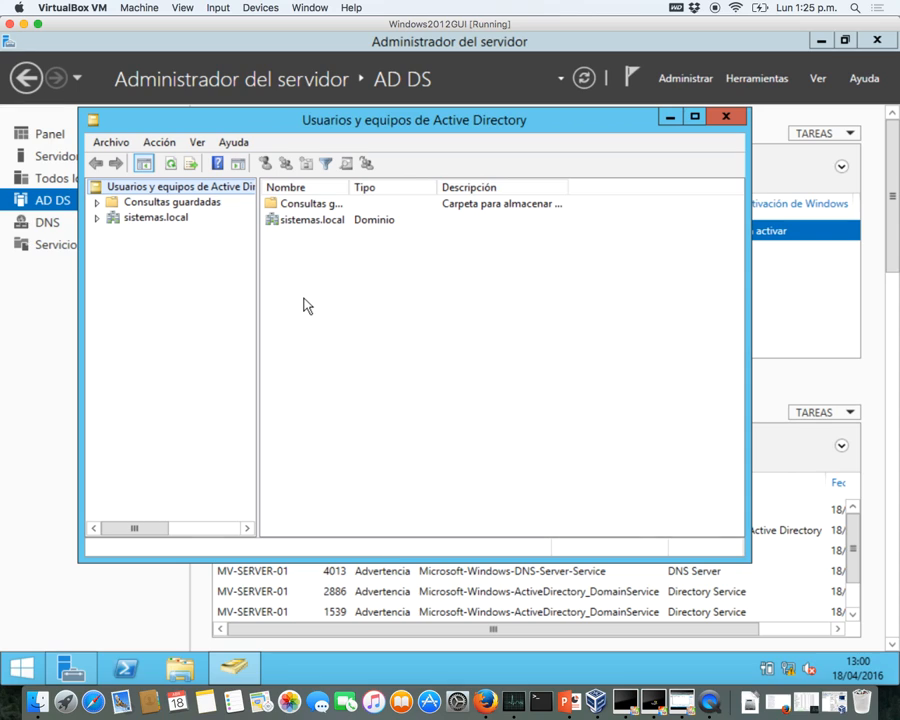
{"action": "left_click", "coordinate": [97, 218]}
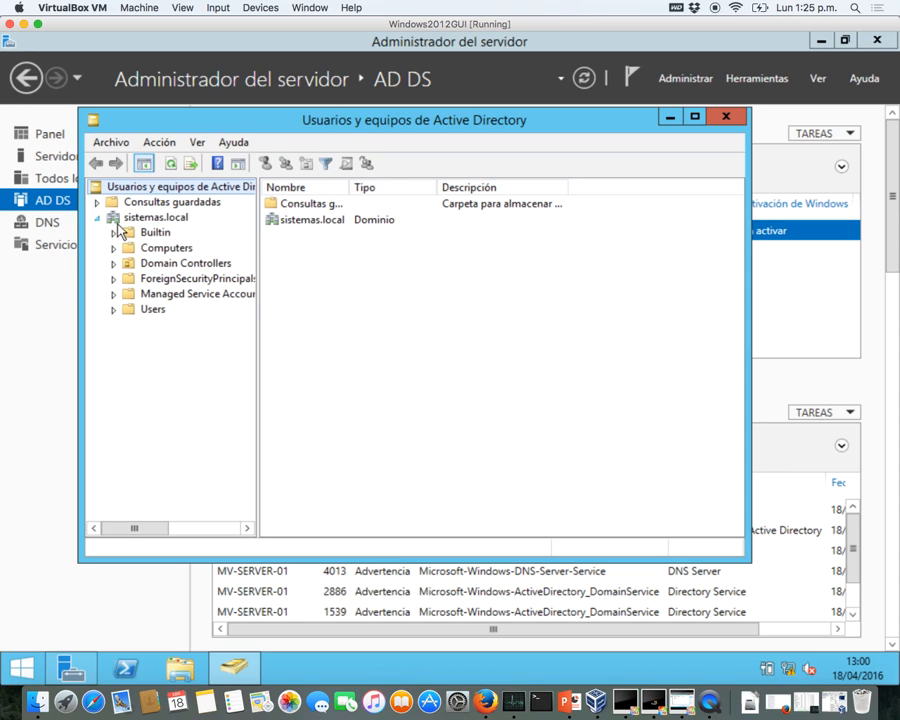
{"action": "left_click", "coordinate": [132, 312]}
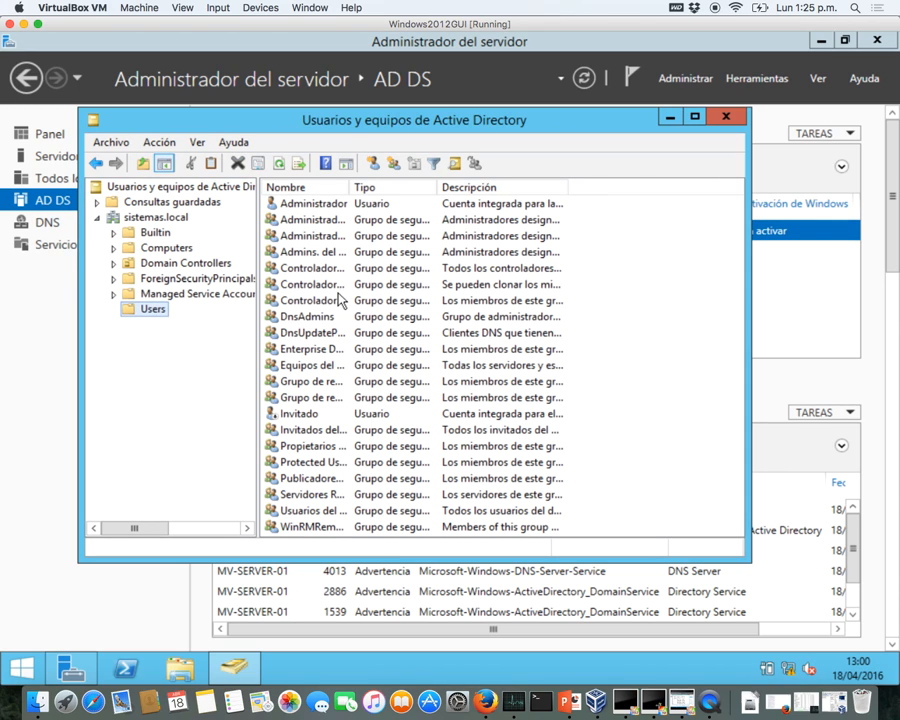
{"action": "scroll", "coordinate": [332, 408], "scroll_direction": "right", "scroll_amount": 3}
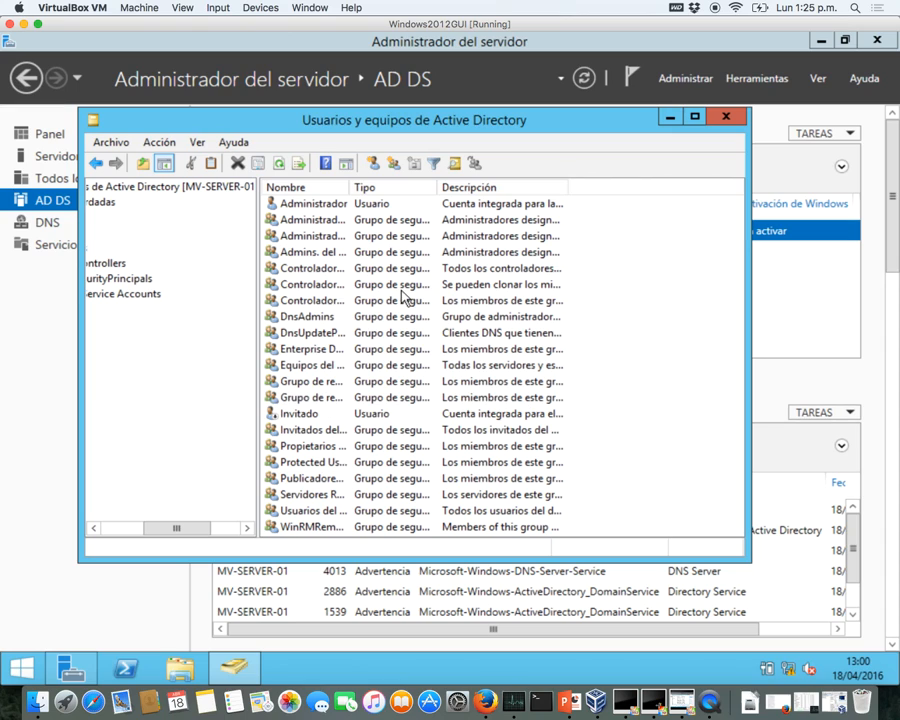
{"action": "left_click_drag", "start_coordinate": [349, 187], "coordinate": [448, 187]}
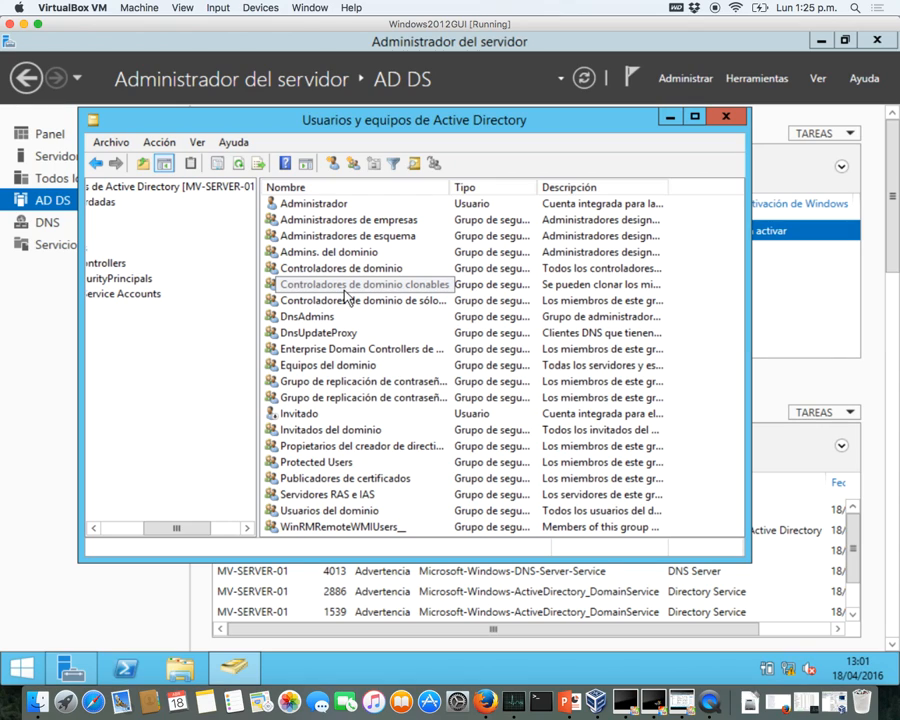
- Close the console and show the DNS overview listing MV-SERVER-01
{"action": "left_click", "coordinate": [726, 117]}
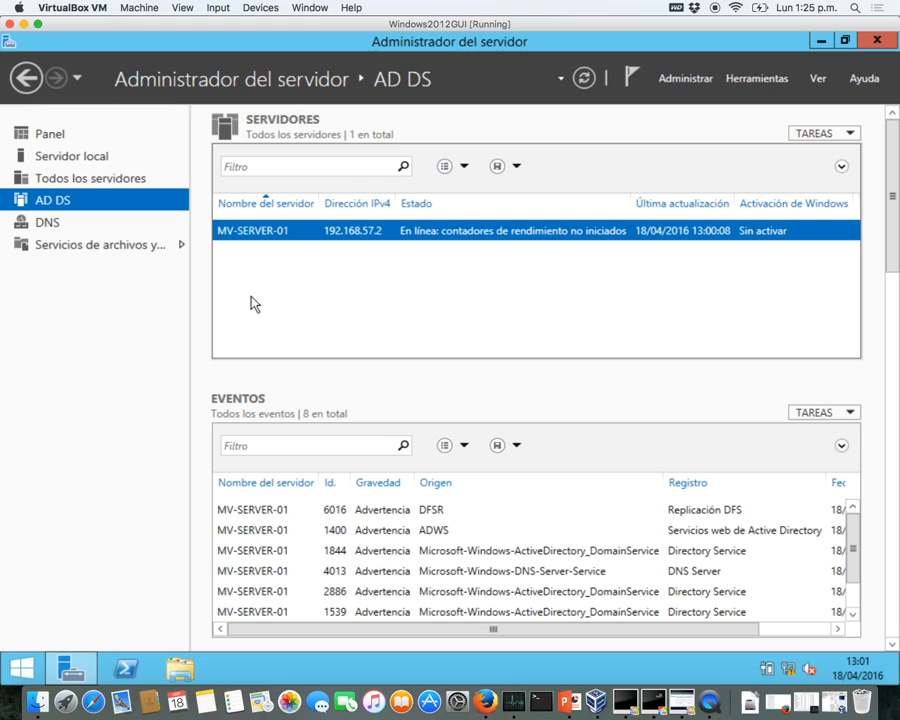
{"action": "left_click", "coordinate": [46, 226]}
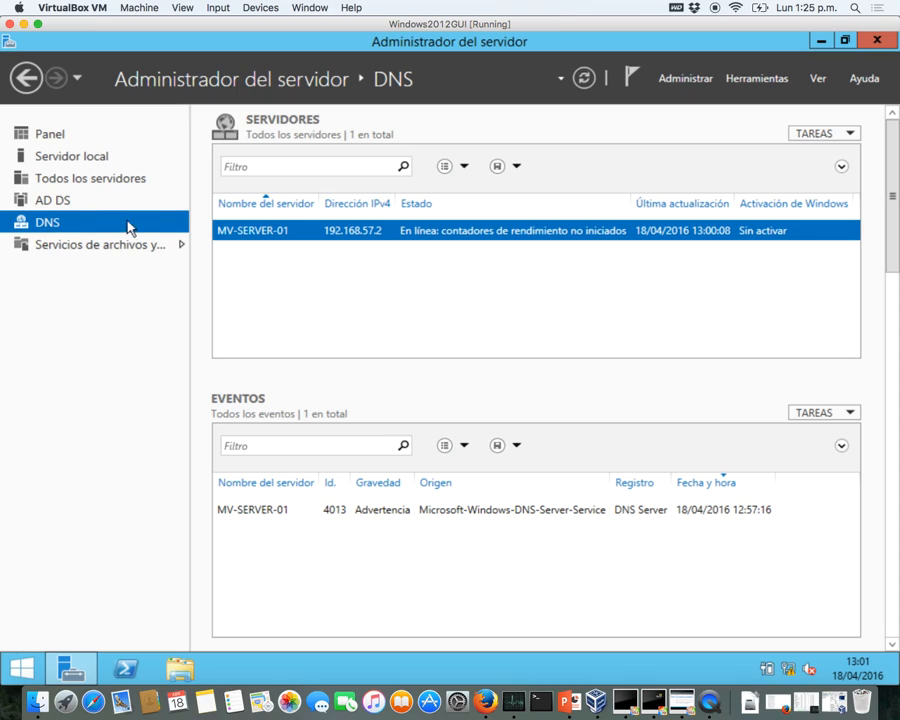
{"action": "right_click", "coordinate": [225, 238]}
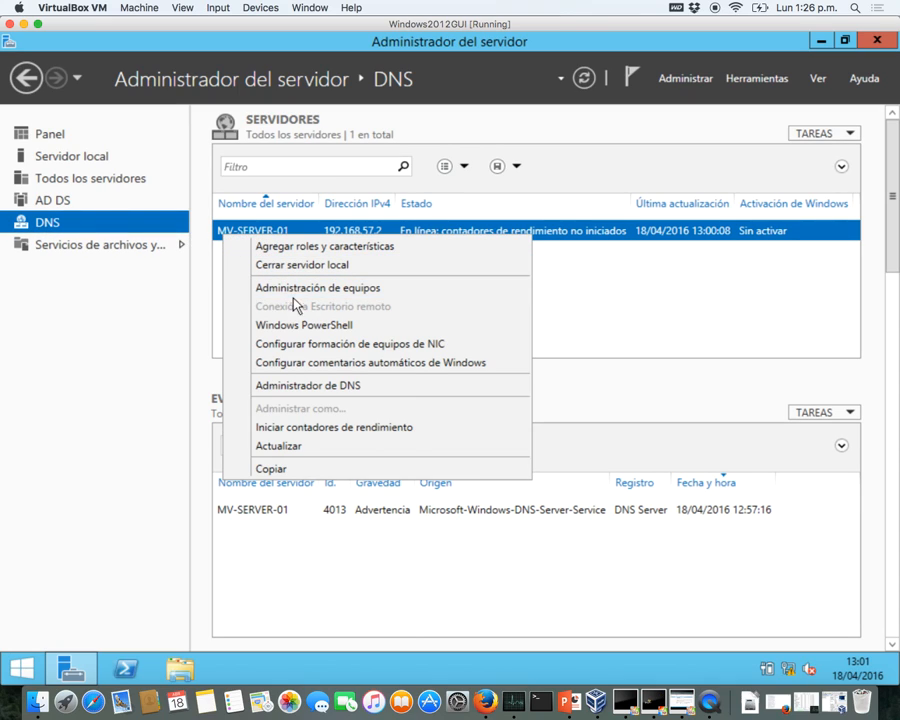
{"action": "left_click", "coordinate": [300, 385]}
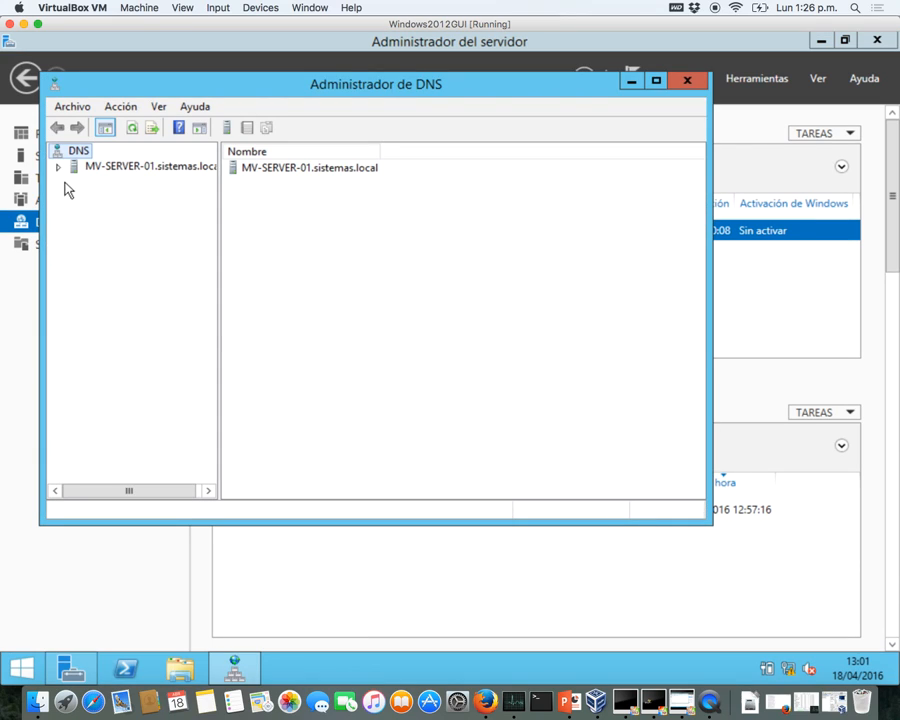
{"action": "left_click", "coordinate": [60, 170]}
{"action": "left_click", "coordinate": [92, 200]}
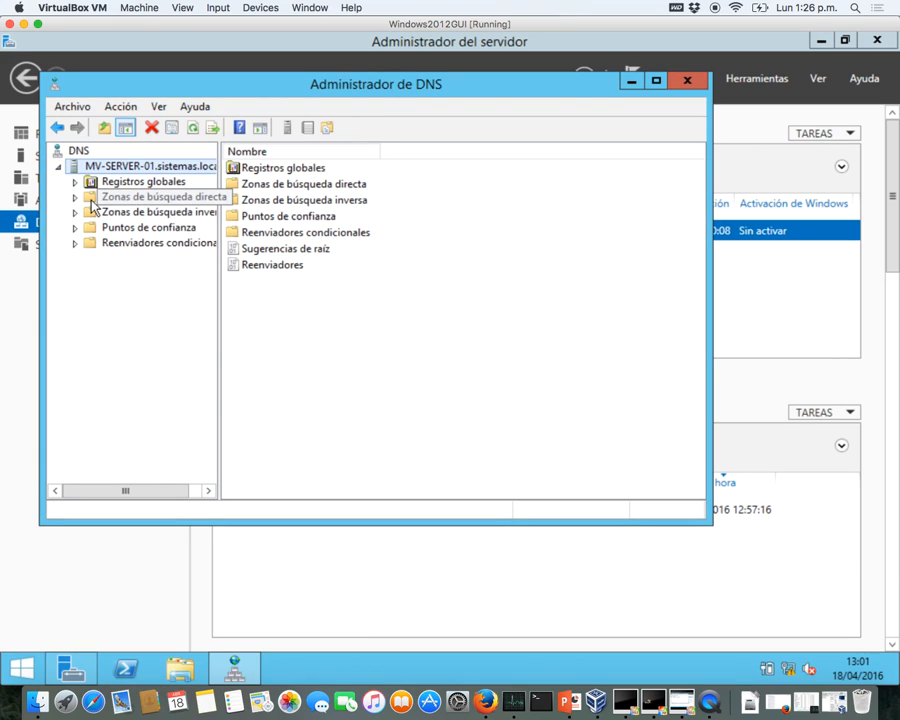
{"action": "left_click", "coordinate": [75, 198]}
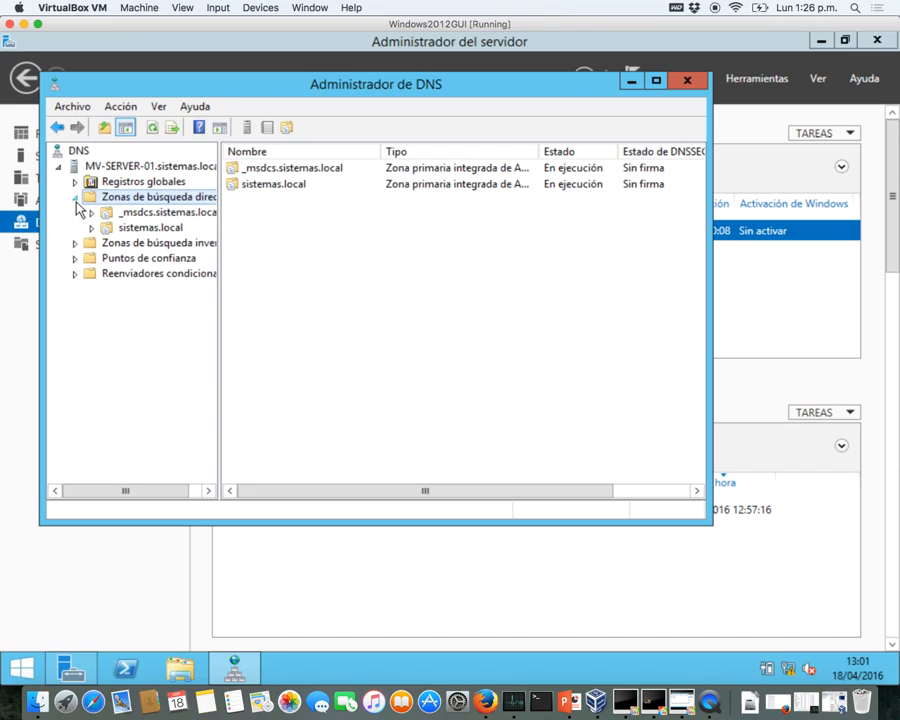
{"action": "double_click", "coordinate": [95, 230]}
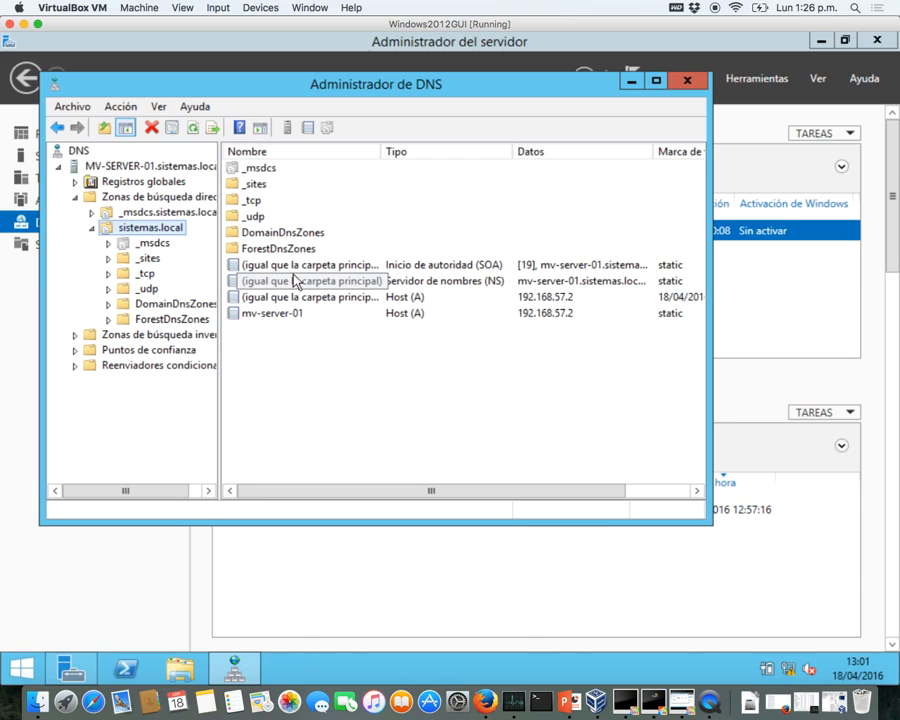
{"action": "left_click", "coordinate": [250, 203]}
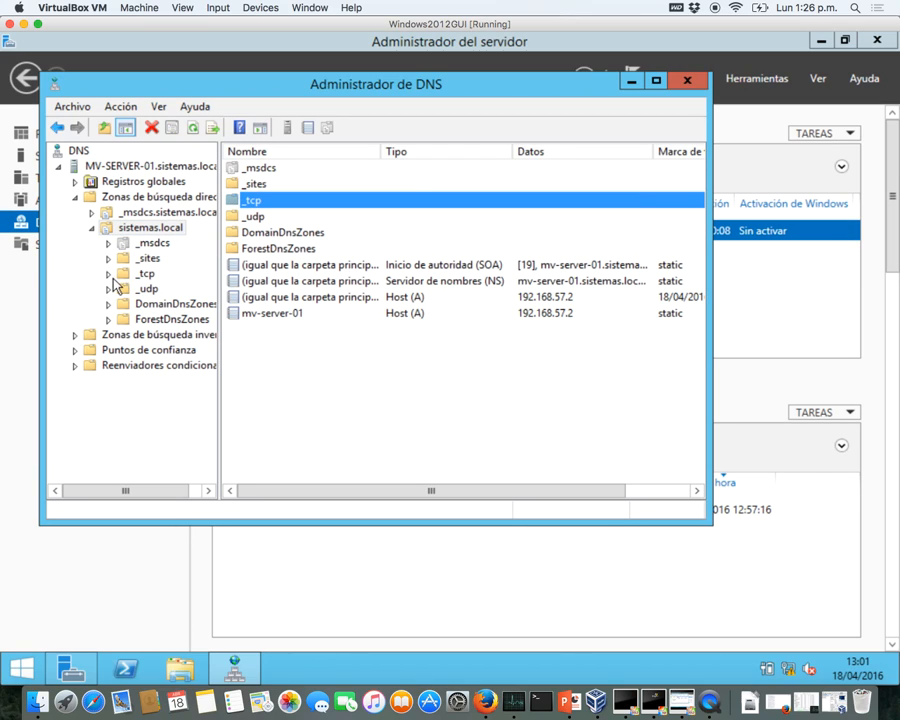
{"action": "left_click", "coordinate": [117, 274]}
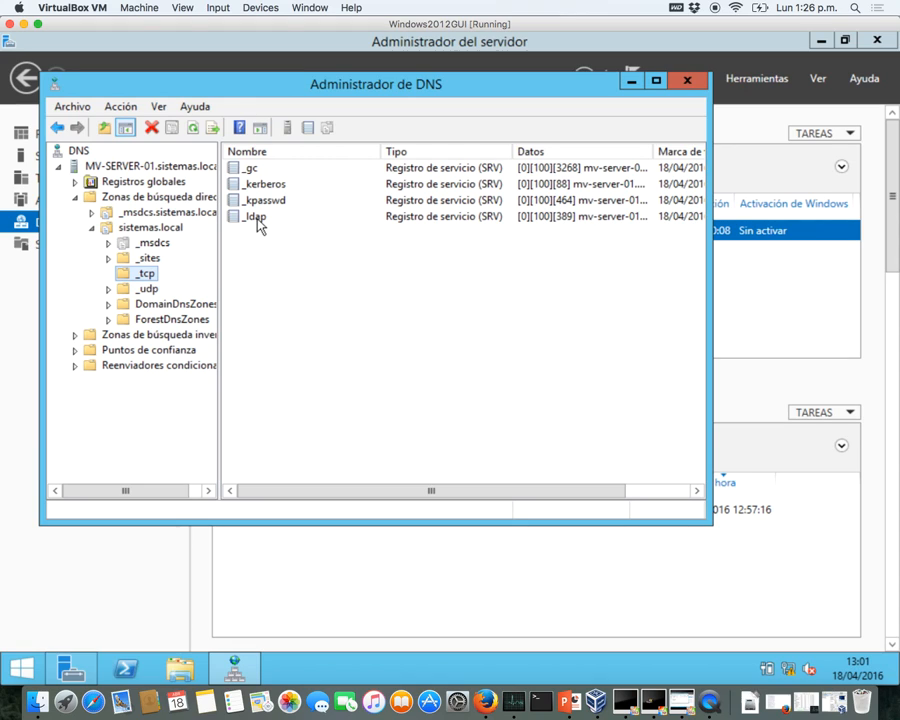
{"action": "left_click", "coordinate": [120, 229]}
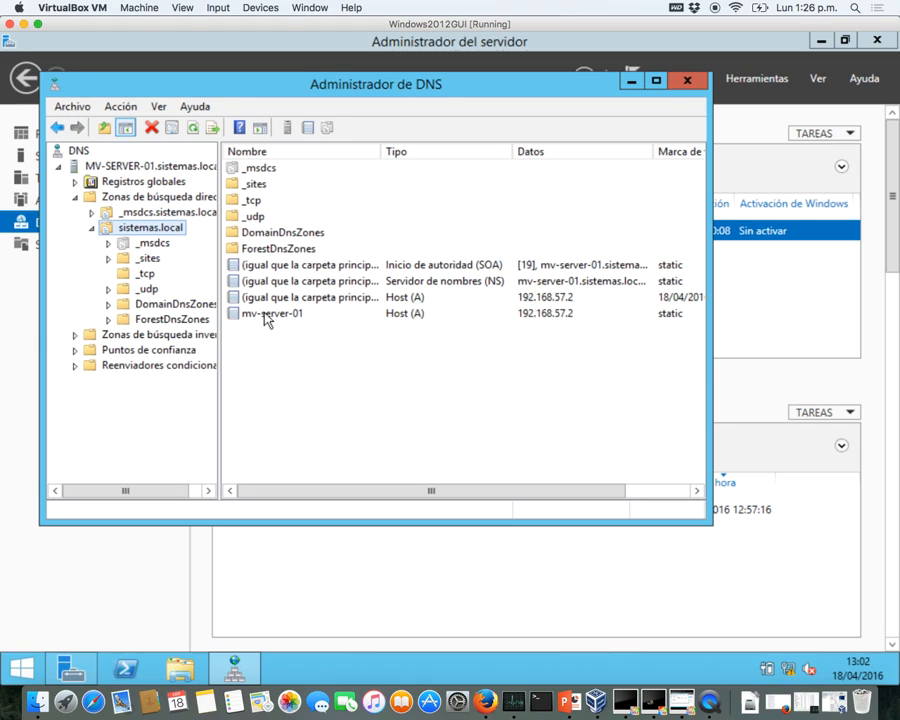
- In PowerShell, run nslookup on sistemas.local and mark its 192.168.57.2 answer and server lines
{"action": "left_click", "coordinate": [136, 678]}
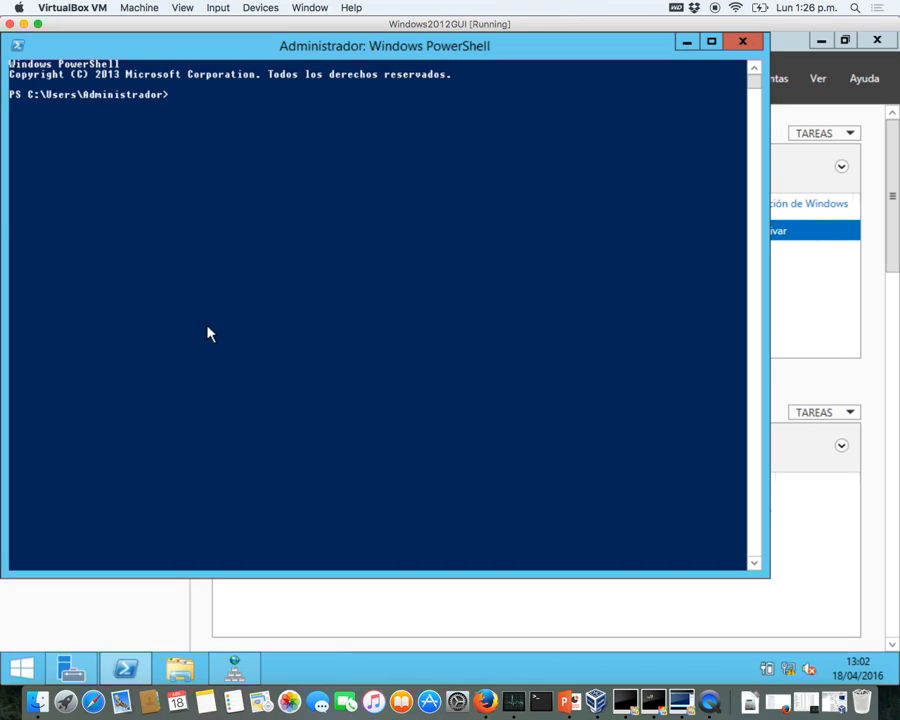
{"action": "type", "text": "nslook"}
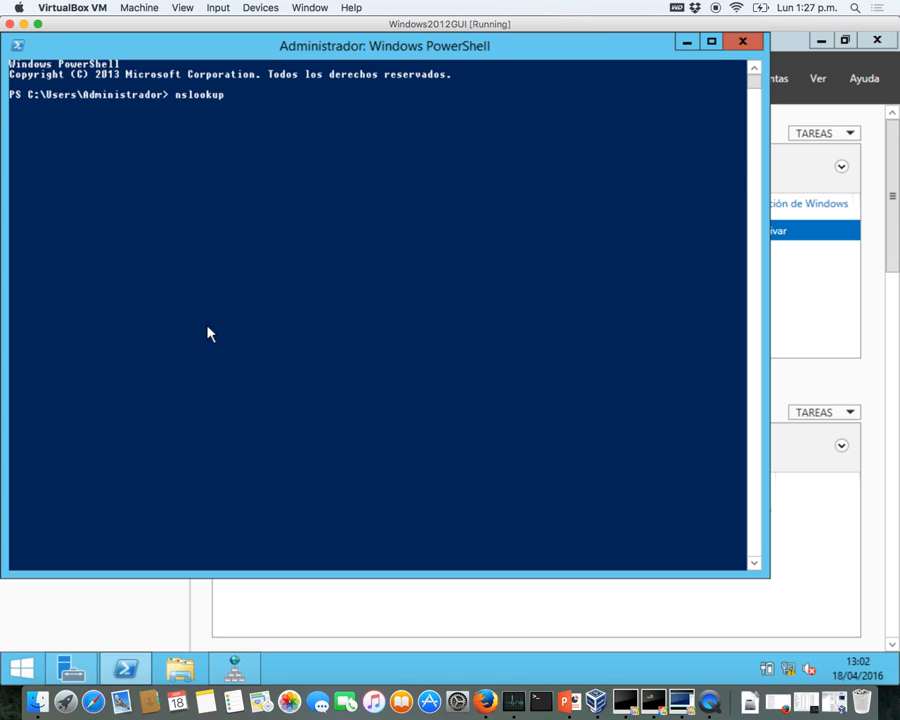
{"action": "type", "text": "up sistema"}
{"action": "type", "text": "s.c"}
{"action": "type", "text": "ocal"}
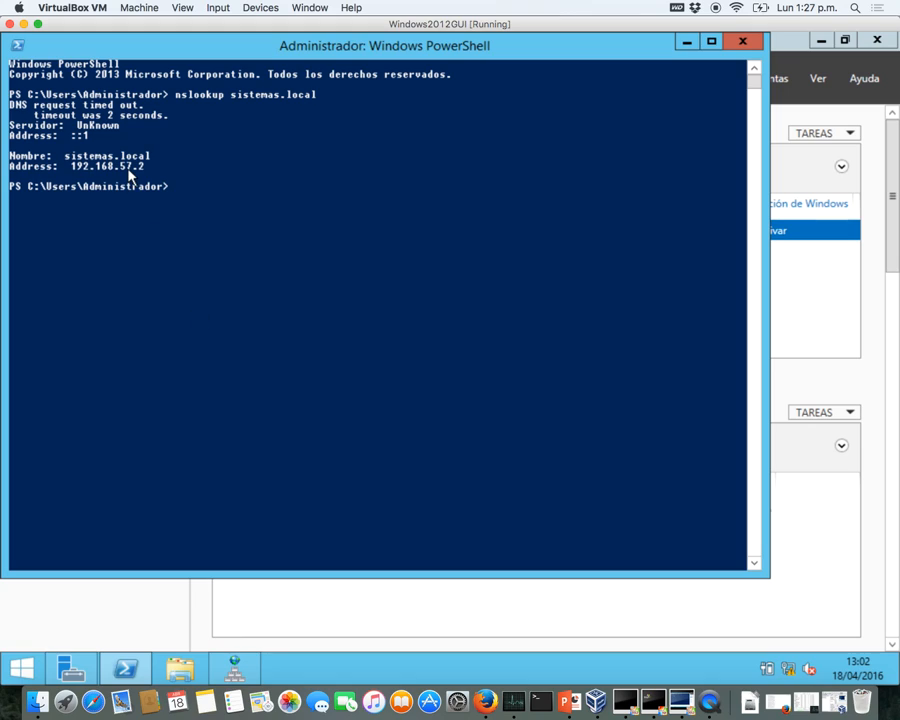
{"action": "left_click_drag", "start_coordinate": [72, 168], "coordinate": [142, 175]}
{"action": "left_click", "coordinate": [158, 168]}
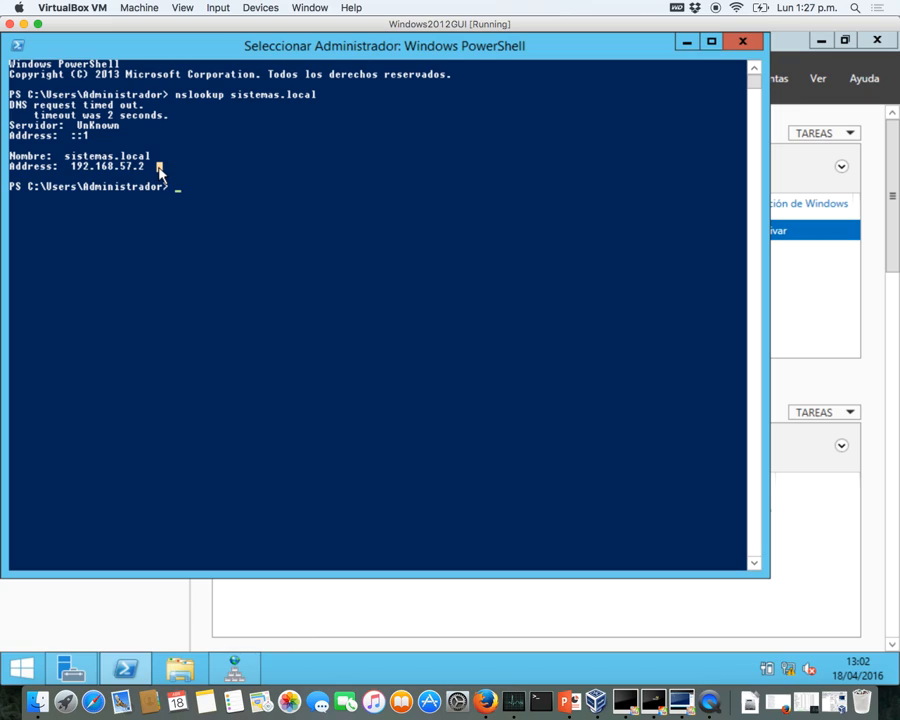
{"action": "left_click", "coordinate": [97, 136]}
{"action": "left_click_drag", "start_coordinate": [97, 136], "coordinate": [5, 136]}
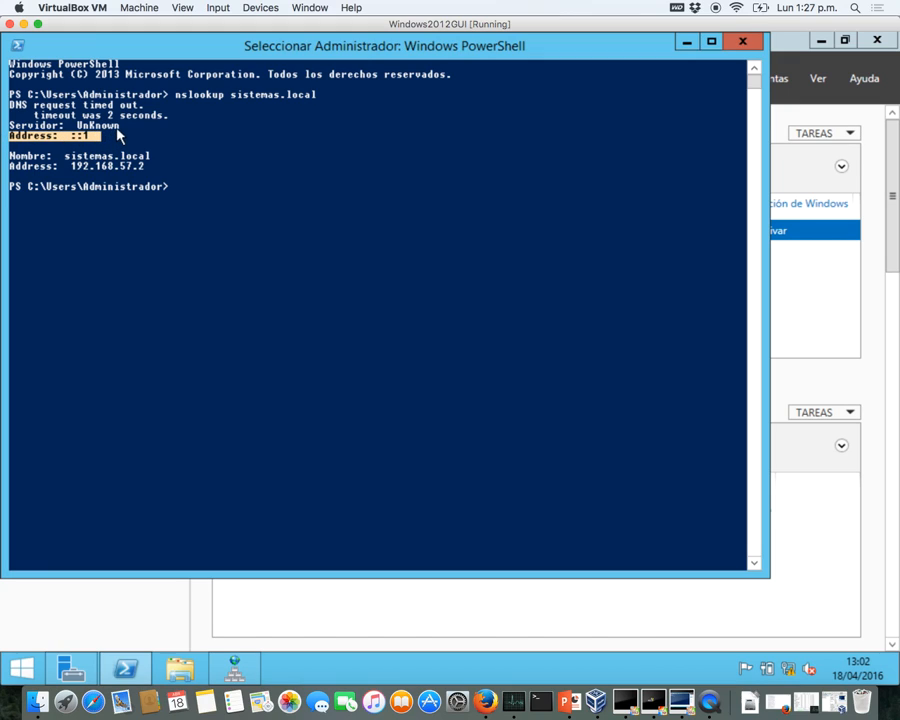
{"action": "left_click_drag", "start_coordinate": [125, 127], "coordinate": [8, 127]}
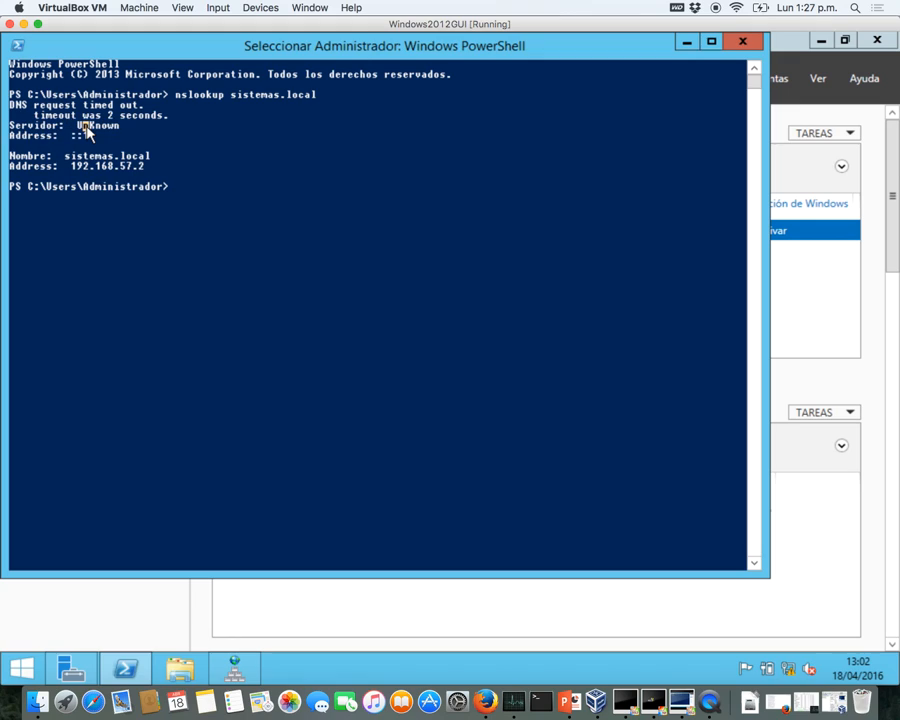
{"action": "left_click", "coordinate": [196, 180]}
- Run nslookup 192.168.57.2, see the reverse lookup time out, and return to Server Manager
{"action": "key", "text": "Escape"}
{"action": "key", "text": "Up"}
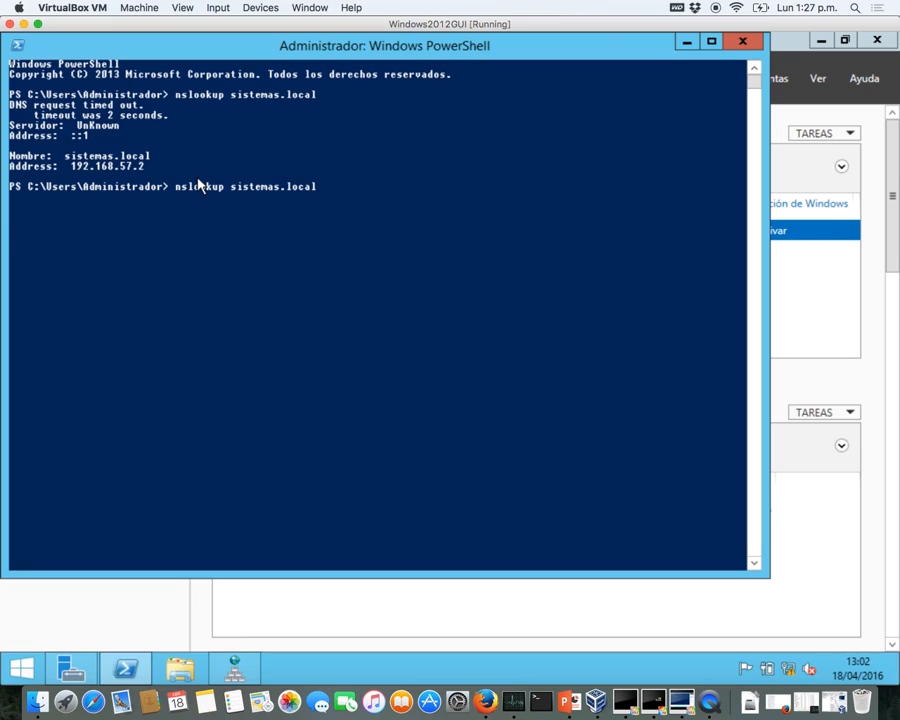
{"action": "key", "text": "BackSpace"}
{"action": "key", "text": "BackSpace"}
{"action": "key", "text": "BackSpace"}
{"action": "key", "text": "BackSpace"}
{"action": "key", "text": "BackSpace"}
{"action": "key", "text": "BackSpace"}
{"action": "key", "text": "BackSpace"}
{"action": "key", "text": "BackSpace"}
{"action": "key", "text": "BackSpace"}
{"action": "key", "text": "BackSpace"}
{"action": "key", "text": "BackSpace"}
{"action": "key", "text": "BackSpace"}
{"action": "type", "text": "192"}
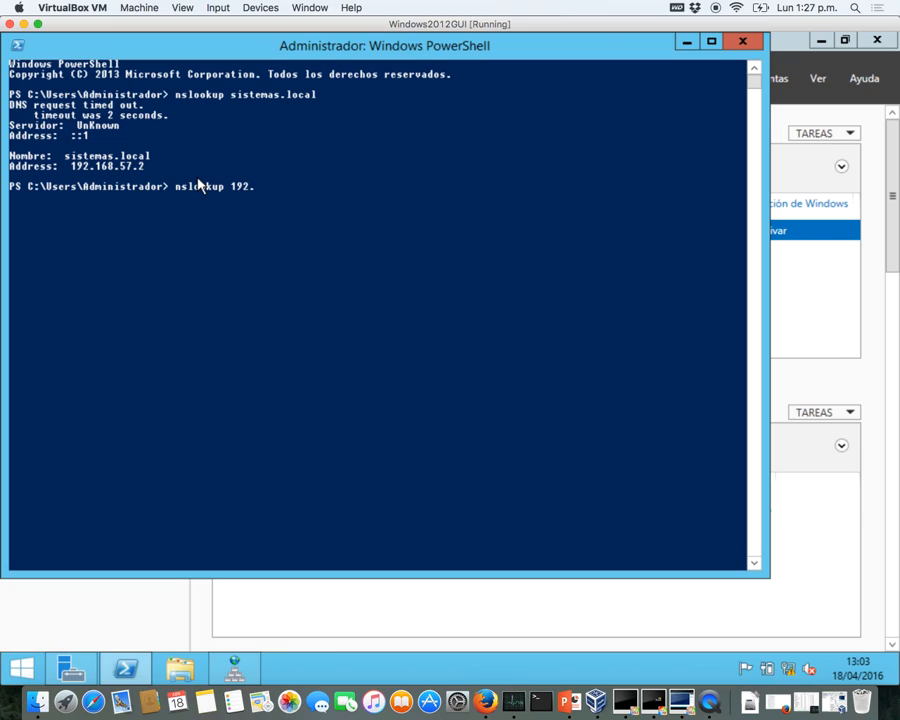
{"action": "type", "text": ".168.57.2"}
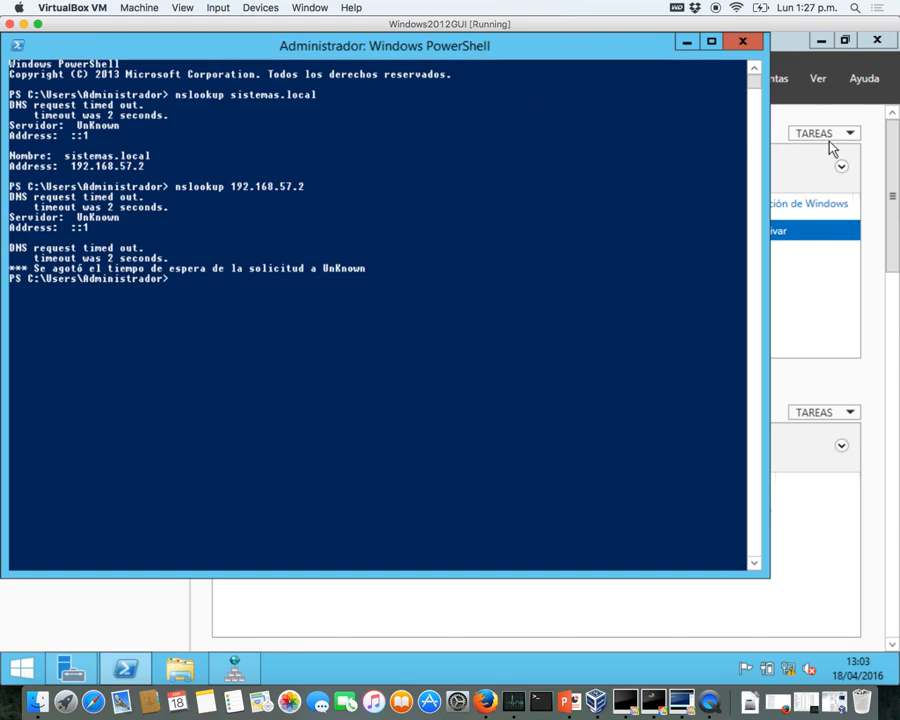
{"action": "left_click", "coordinate": [876, 161]}
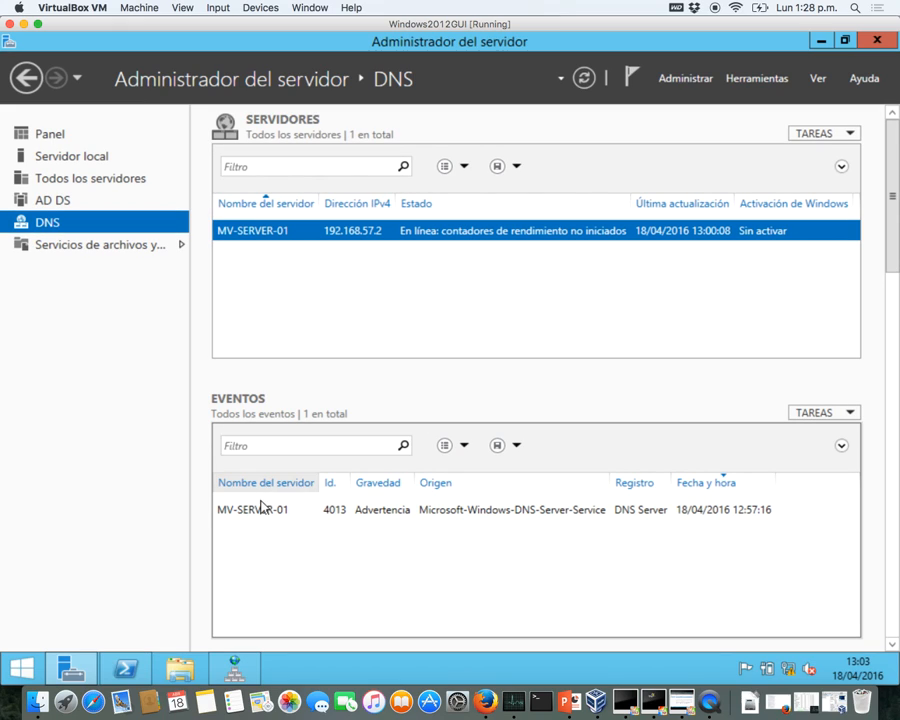
- Reopen DNS Manager, collapse sistemas.local and the forward lookup zones, and right-click Zonas de búsqueda inversa
{"action": "left_click", "coordinate": [234, 668]}
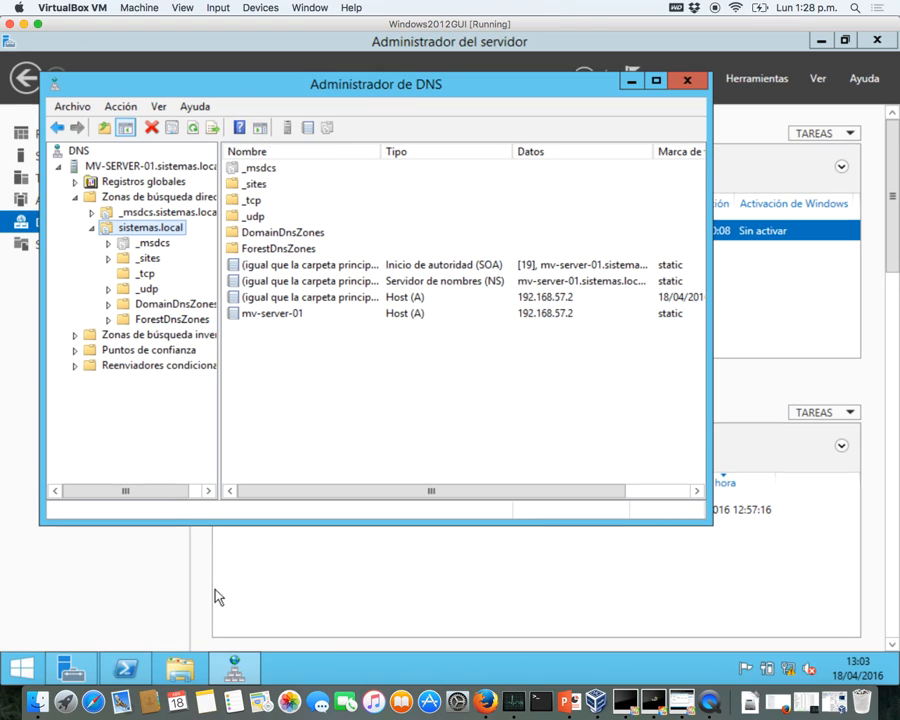
{"action": "left_click", "coordinate": [74, 339]}
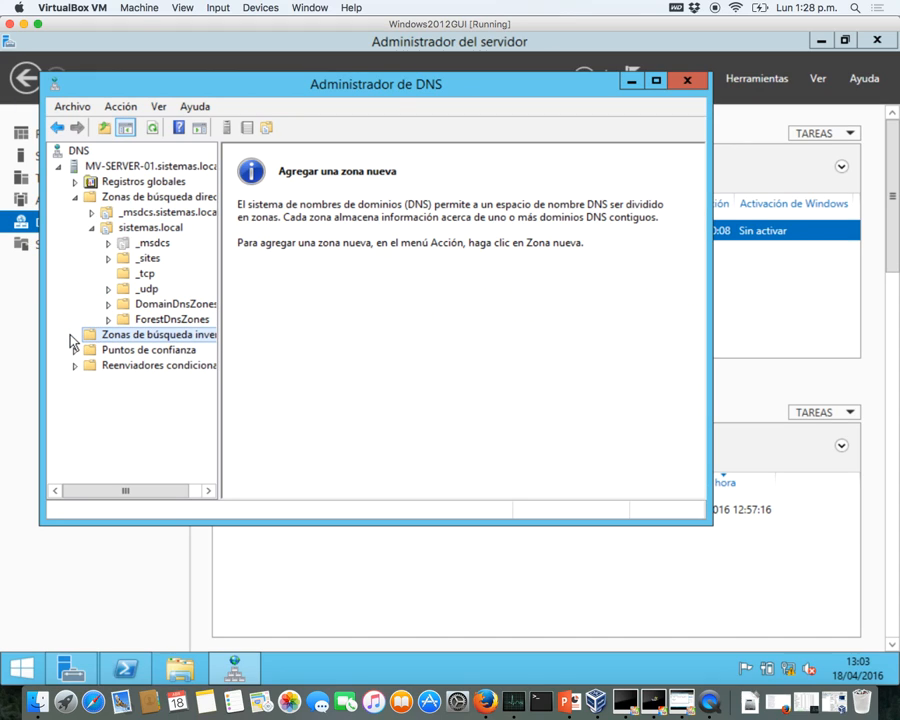
{"action": "left_click", "coordinate": [91, 229]}
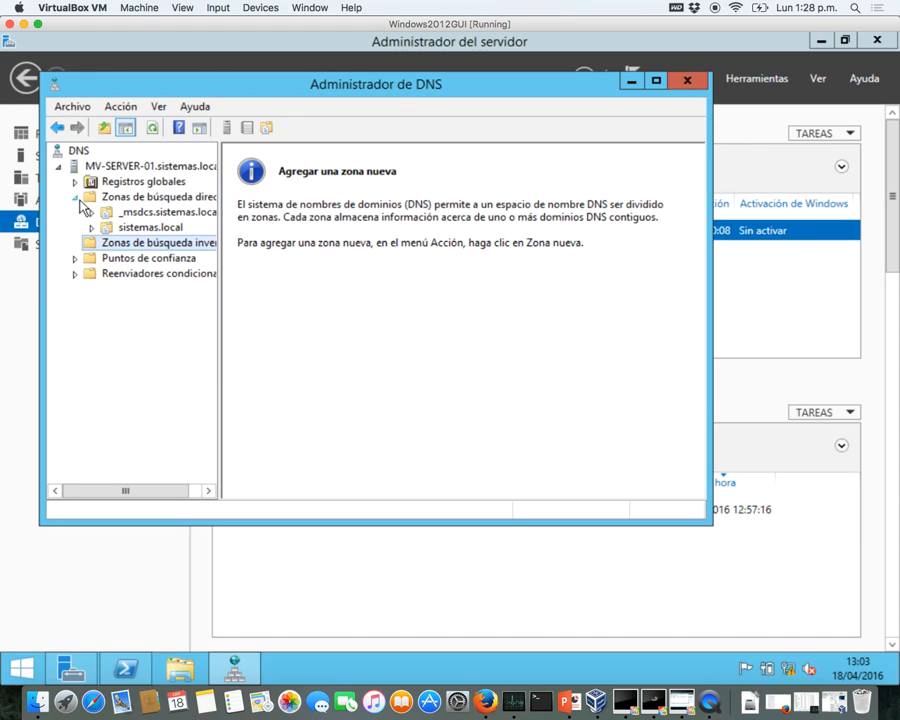
{"action": "left_click", "coordinate": [76, 199]}
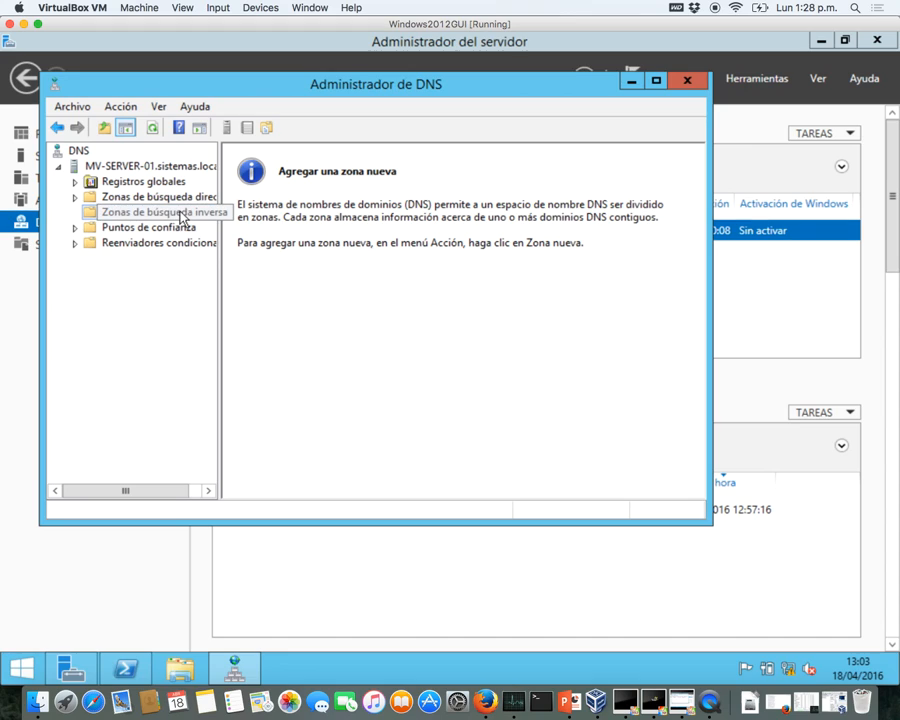
{"action": "left_click", "coordinate": [325, 246]}
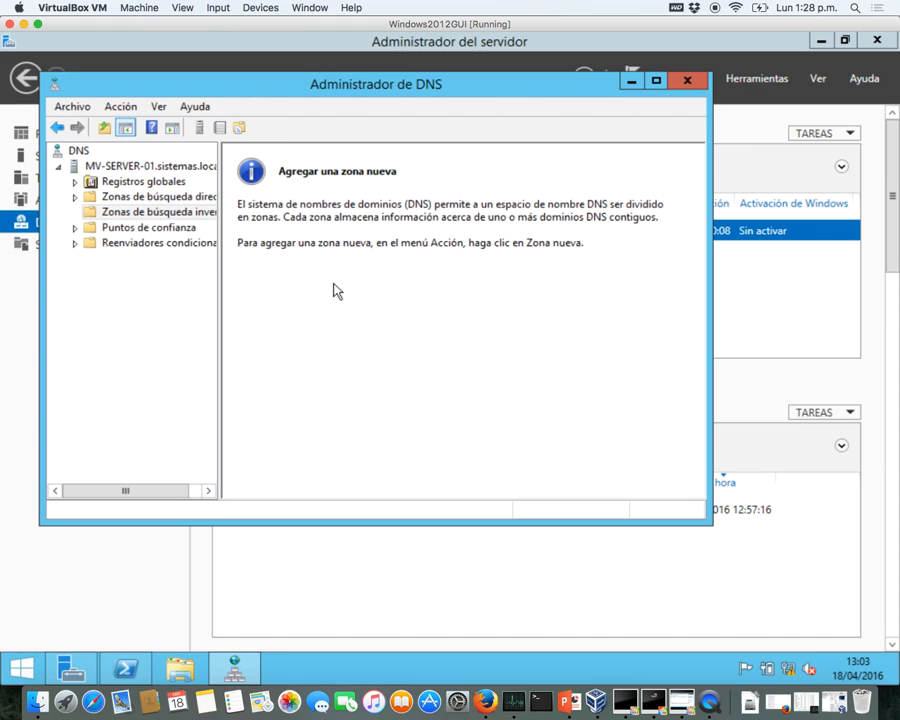
{"action": "left_click", "coordinate": [211, 222]}
{"action": "right_click", "coordinate": [211, 225]}
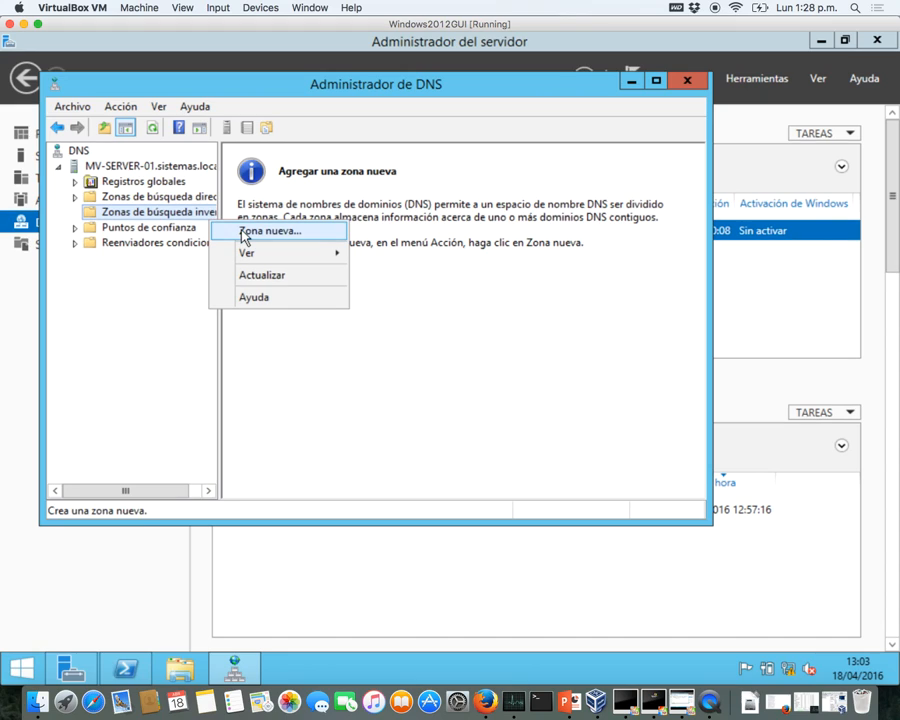
- Start an AD-integrated primary IPv4 reverse zone replicated to all domain DNS servers, network ID 192.168.57
{"action": "left_click", "coordinate": [244, 233]}
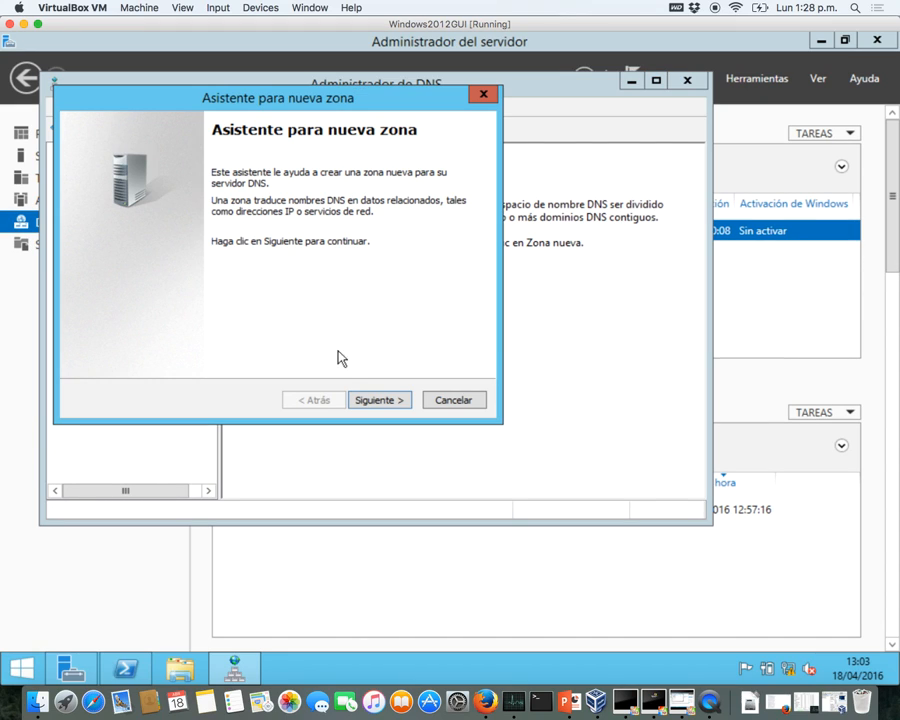
{"action": "left_click", "coordinate": [372, 401]}
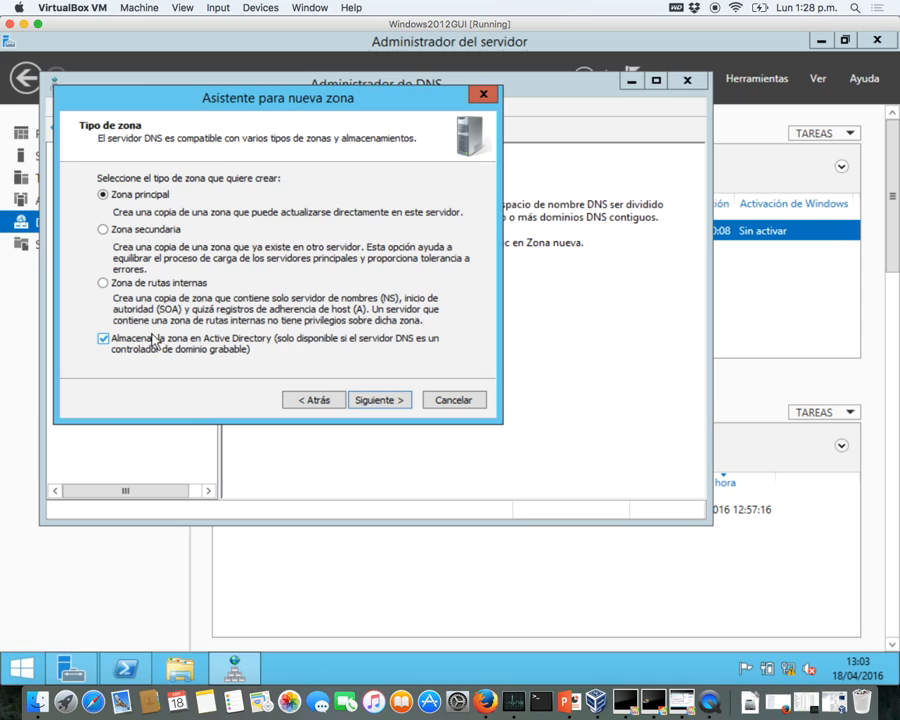
{"action": "left_click", "coordinate": [372, 402]}
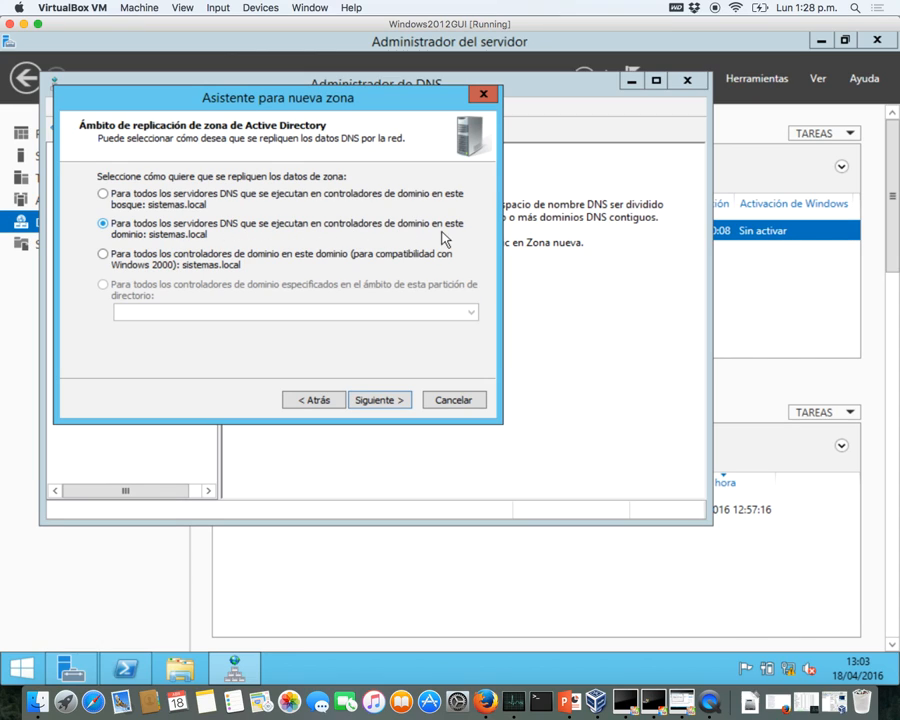
{"action": "left_click", "coordinate": [376, 402]}
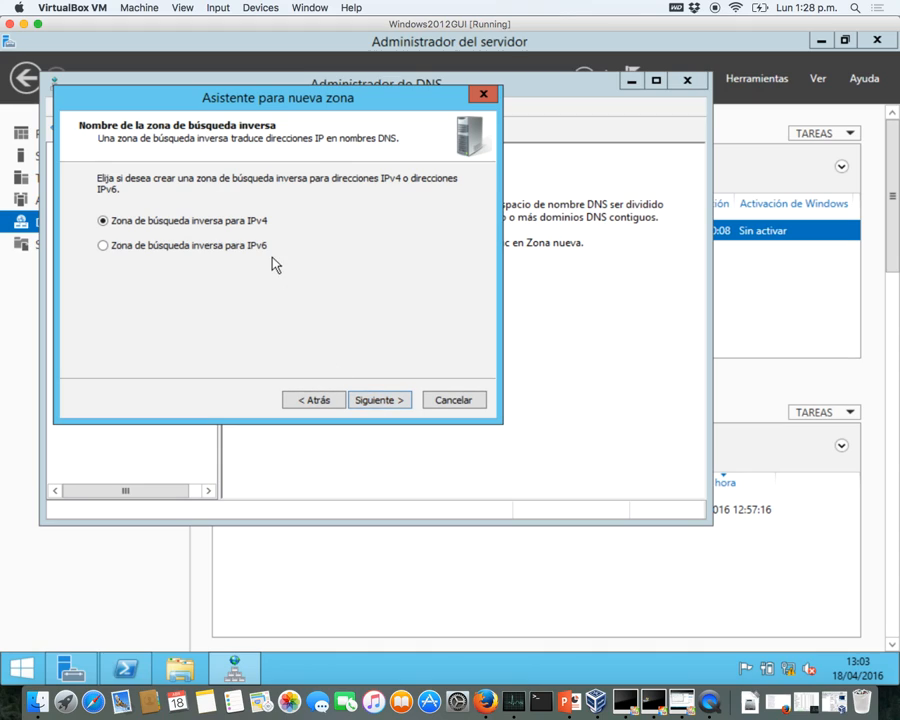
{"action": "left_click", "coordinate": [383, 400]}
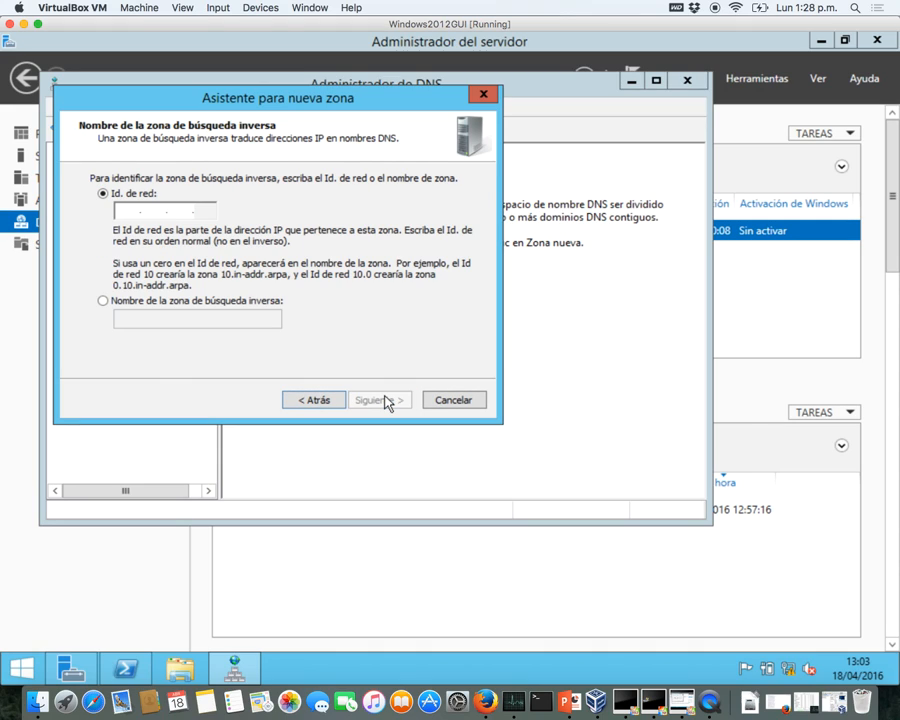
{"action": "left_click", "coordinate": [136, 210]}
{"action": "type", "text": "192 ."}
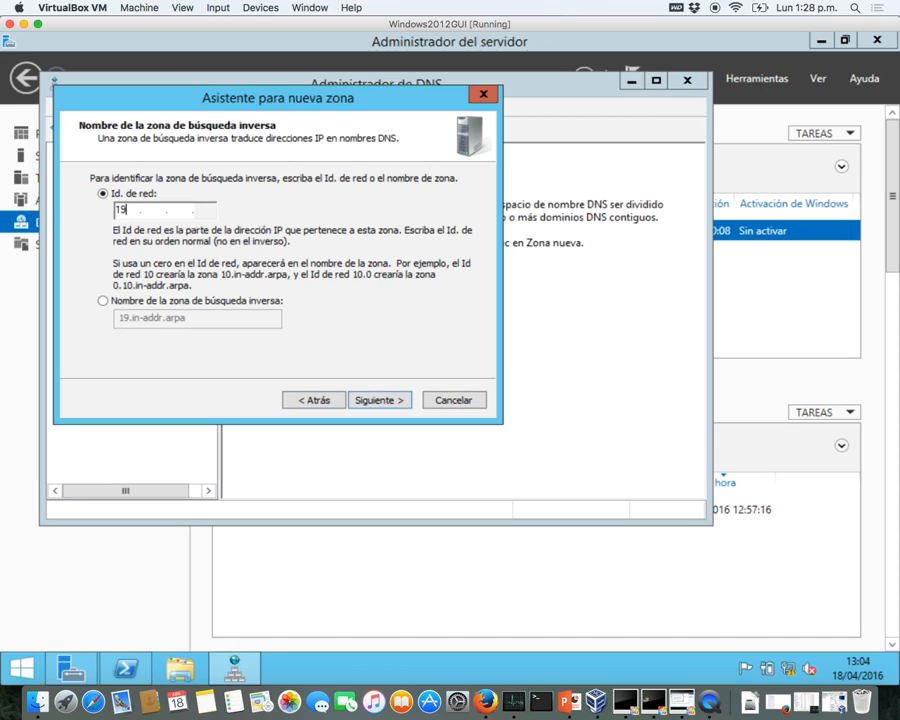
{"action": "type", "text": "168 ."}
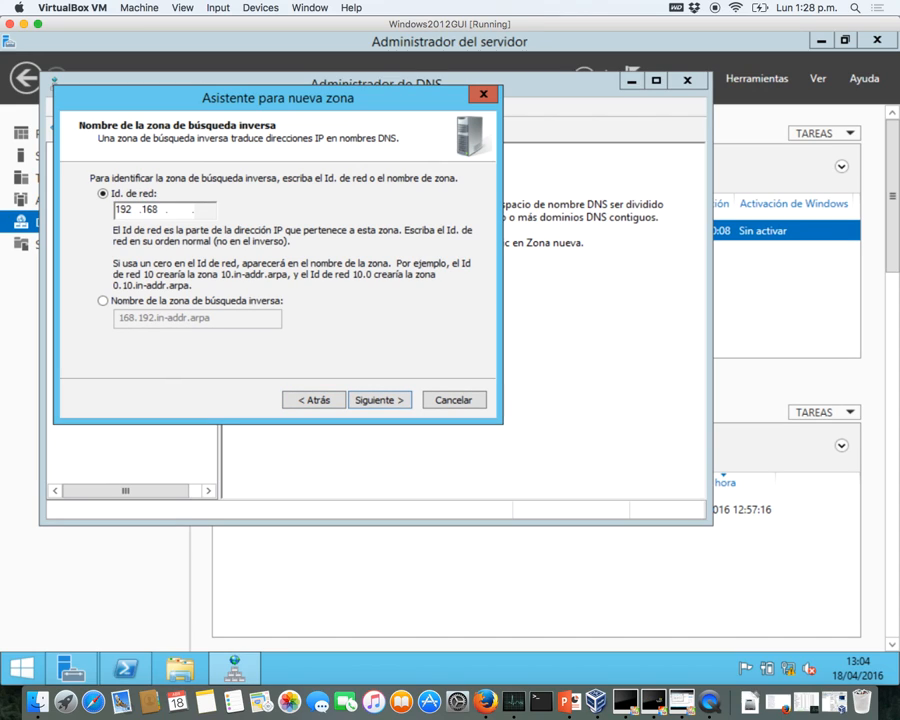
{"action": "type", "text": "57"}
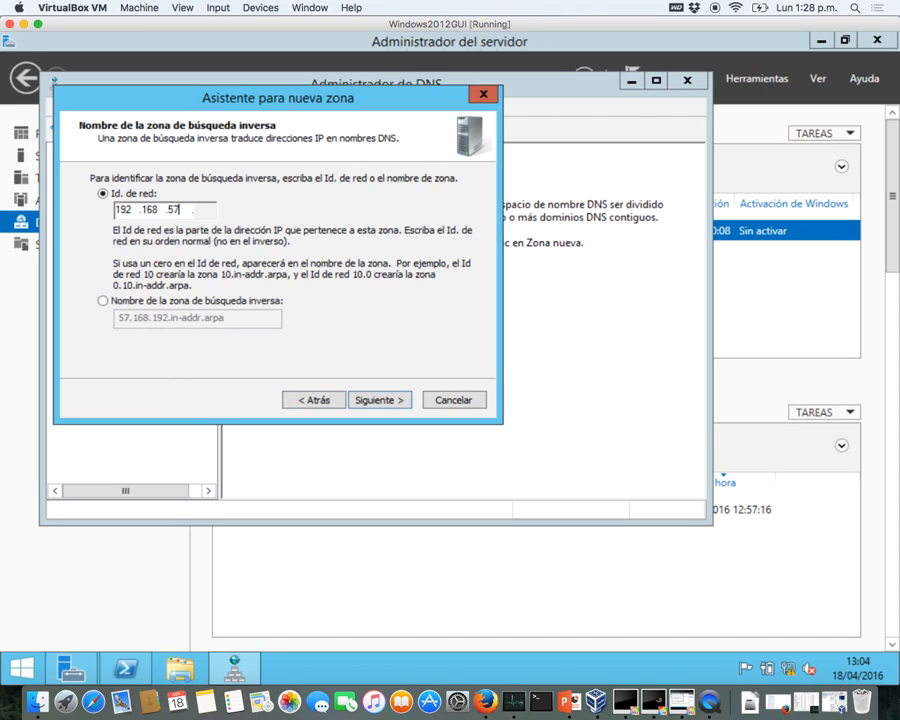
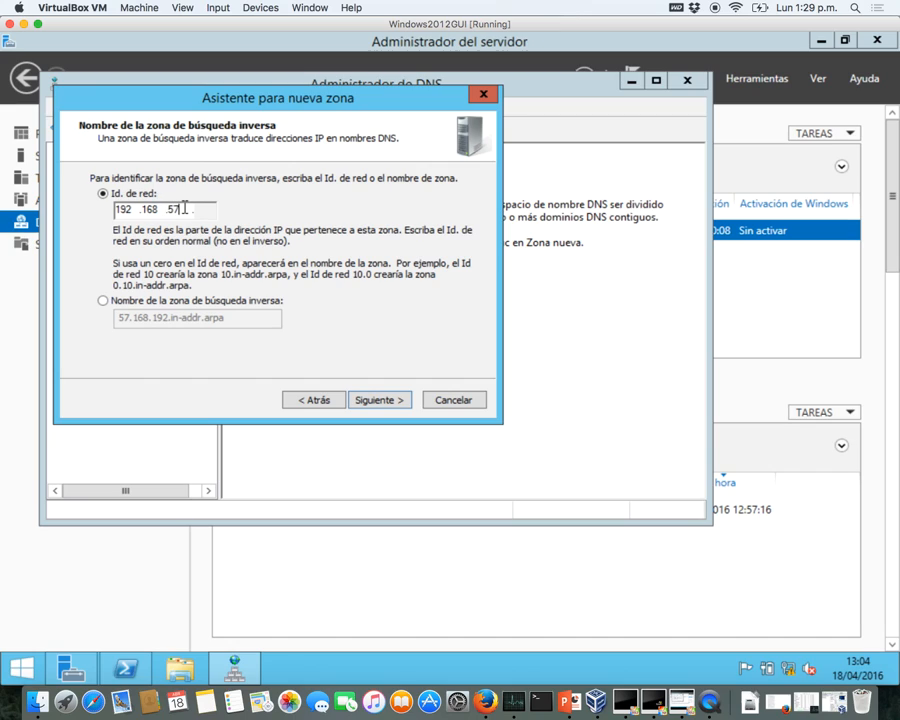
- Confirm network ID 192.168.57 and finish the wizard to create zone 57.168.192.in-addr.arpa
{"action": "left_click_drag", "start_coordinate": [184, 209], "coordinate": [101, 209]}
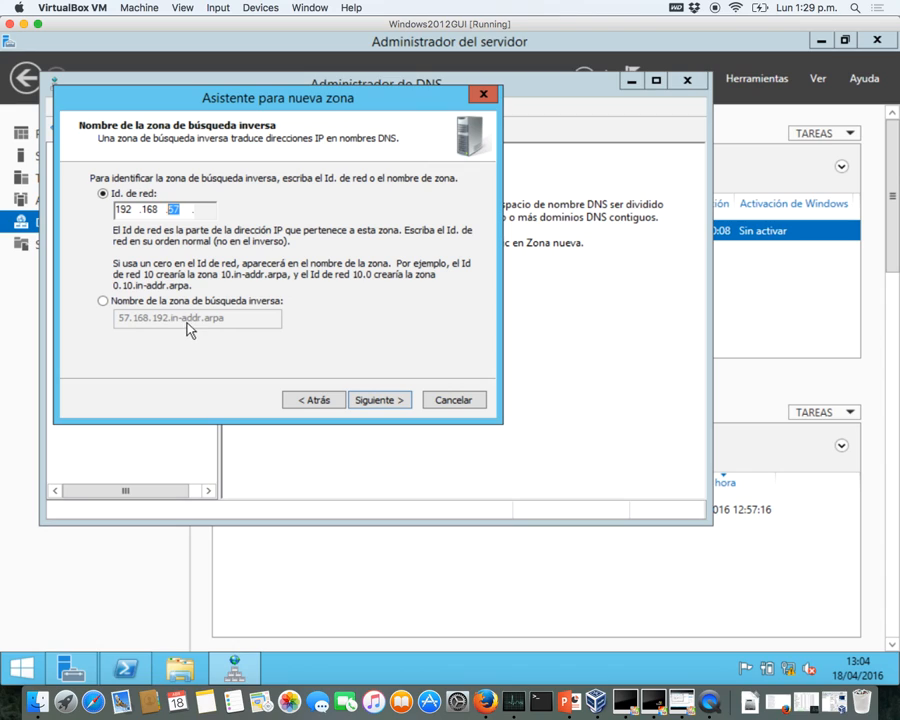
{"action": "left_click", "coordinate": [375, 405]}
{"action": "left_click", "coordinate": [375, 402]}
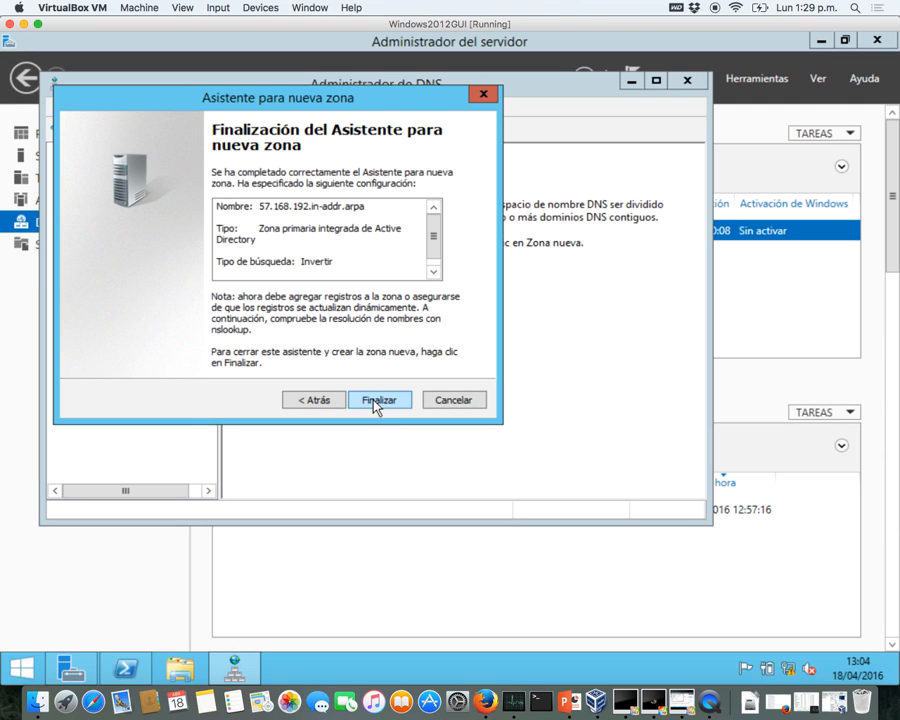
{"action": "left_click", "coordinate": [375, 402]}
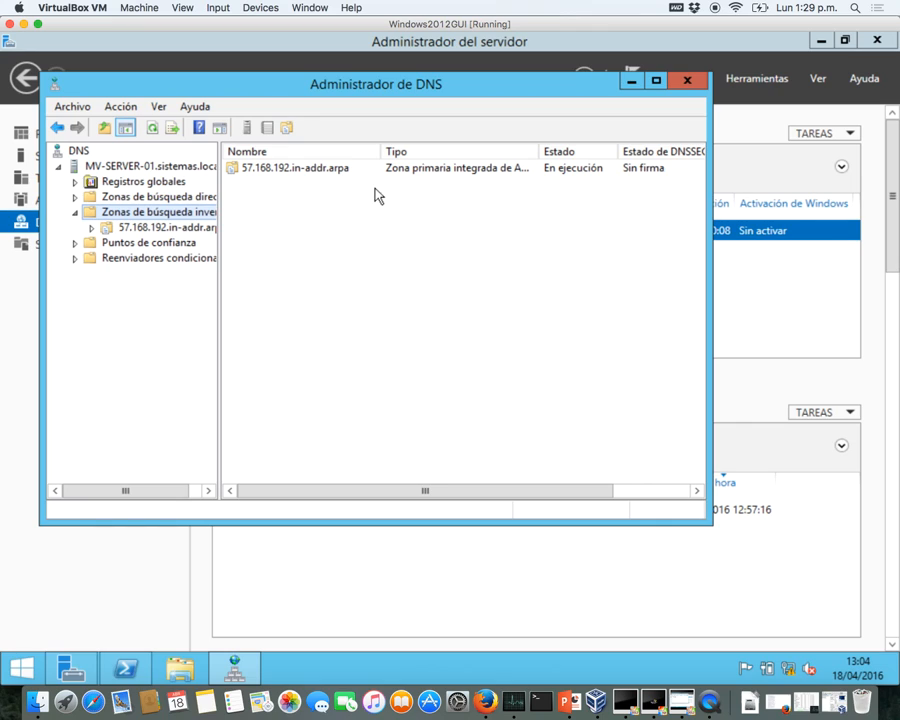
- Open the new 57.168.192.in-addr.arpa reverse zone to view its records
{"action": "left_click", "coordinate": [270, 174]}
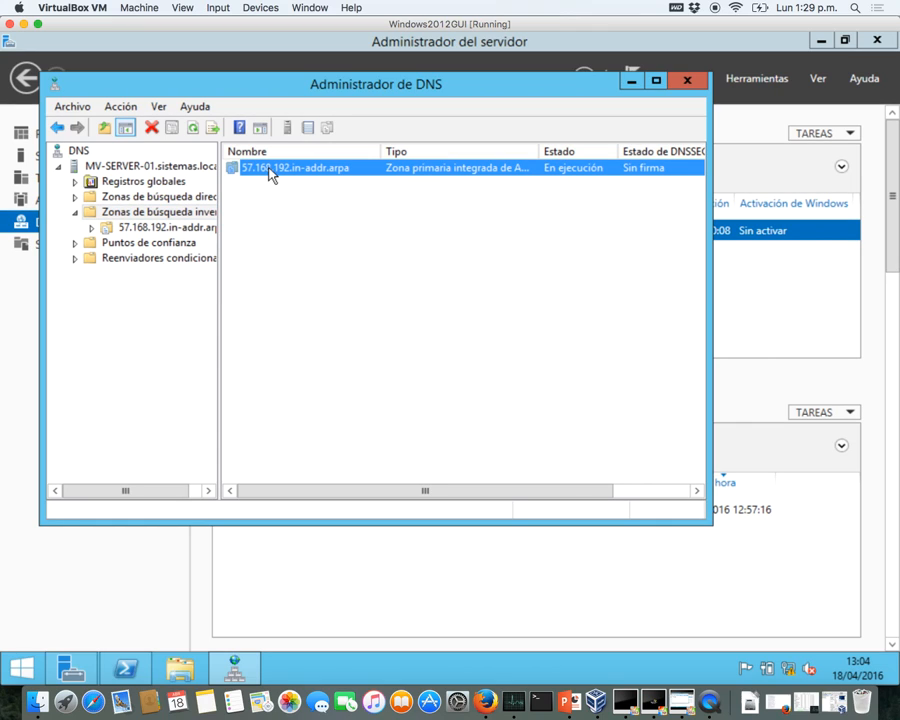
{"action": "left_click", "coordinate": [95, 232]}
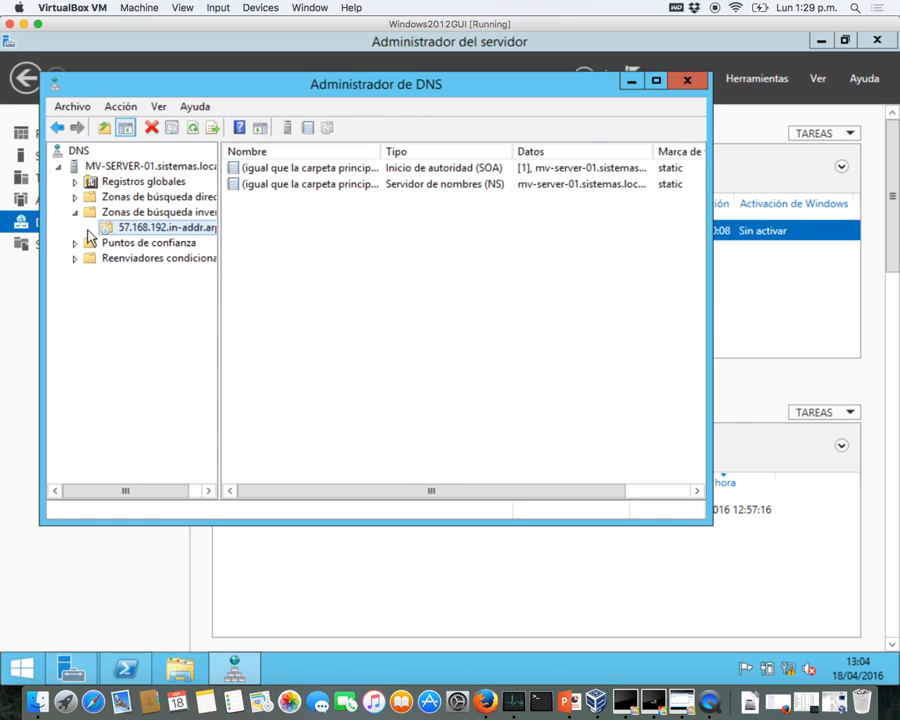
{"action": "left_click", "coordinate": [281, 245]}
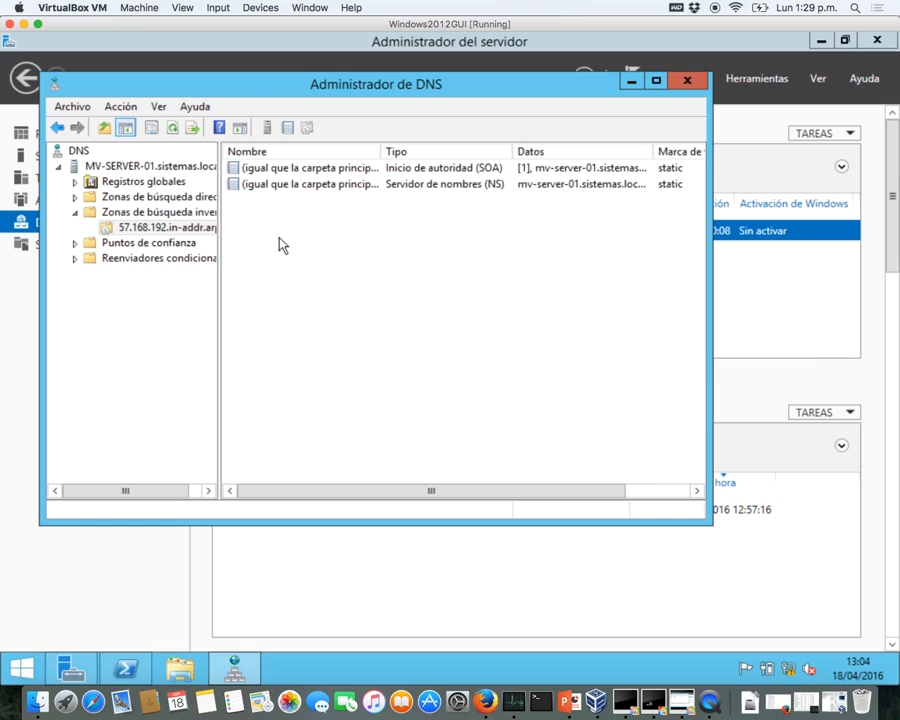
- Add a PTR record for 192.168.57.2 pointing to host mv-server-01 in sistemas.local
{"action": "right_click", "coordinate": [267, 225]}
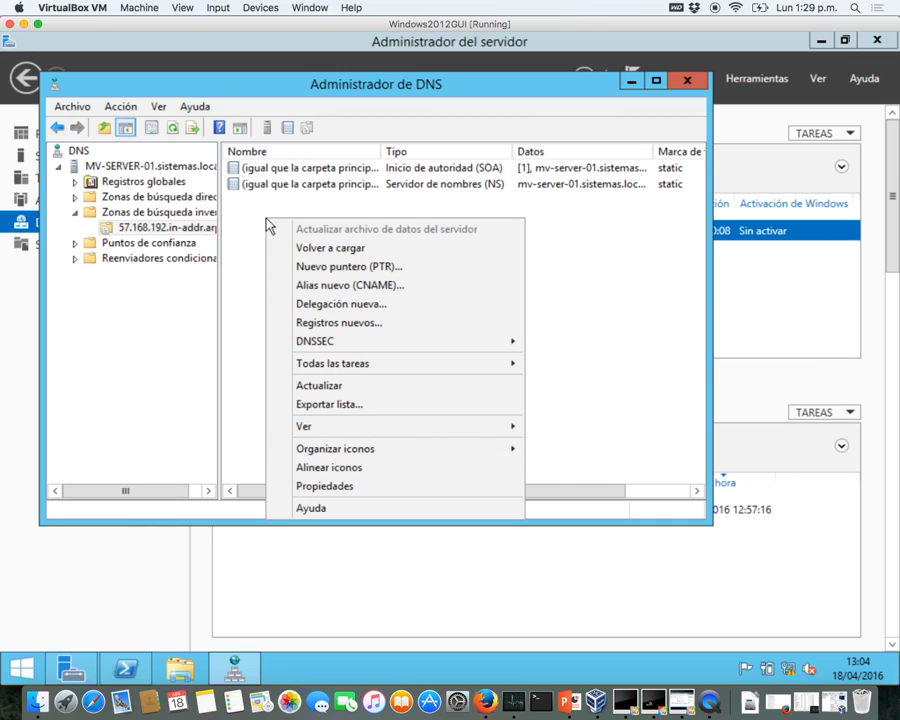
{"action": "left_click", "coordinate": [313, 266]}
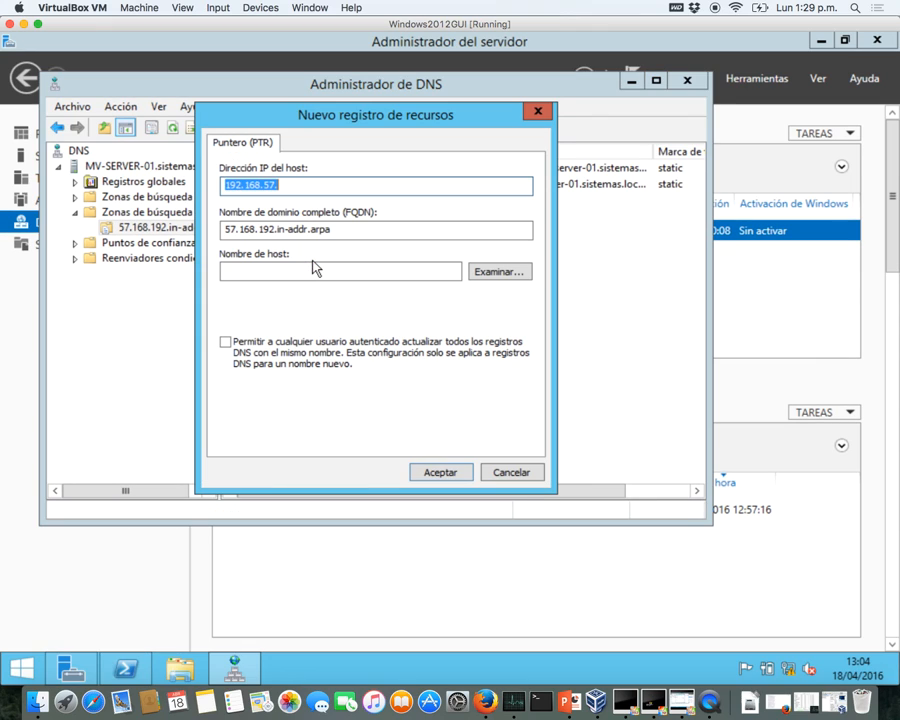
{"action": "left_click", "coordinate": [482, 272]}
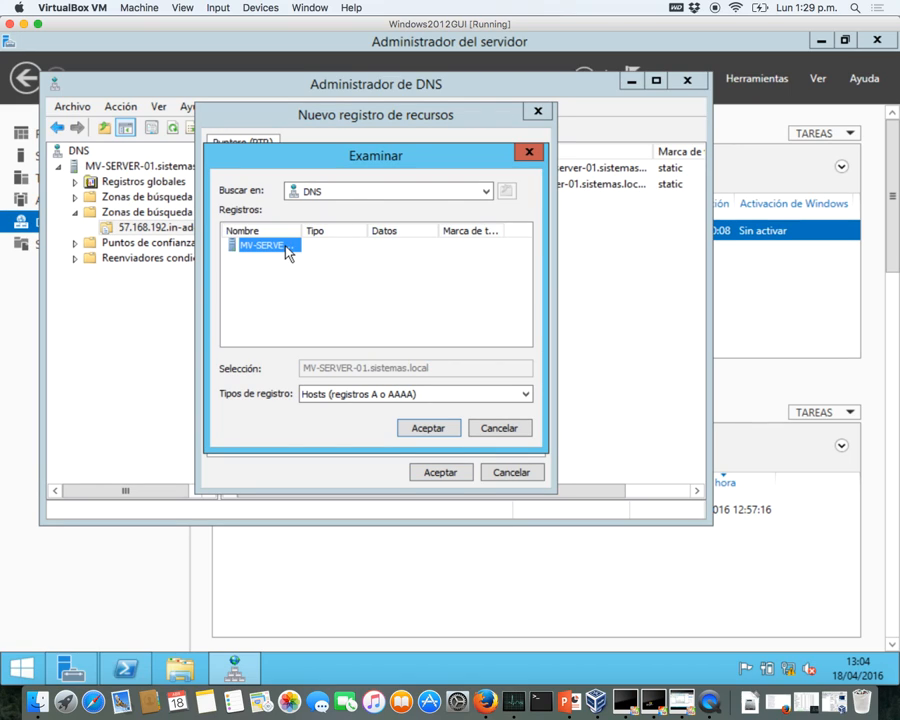
{"action": "double_click", "coordinate": [287, 250]}
{"action": "double_click", "coordinate": [287, 250]}
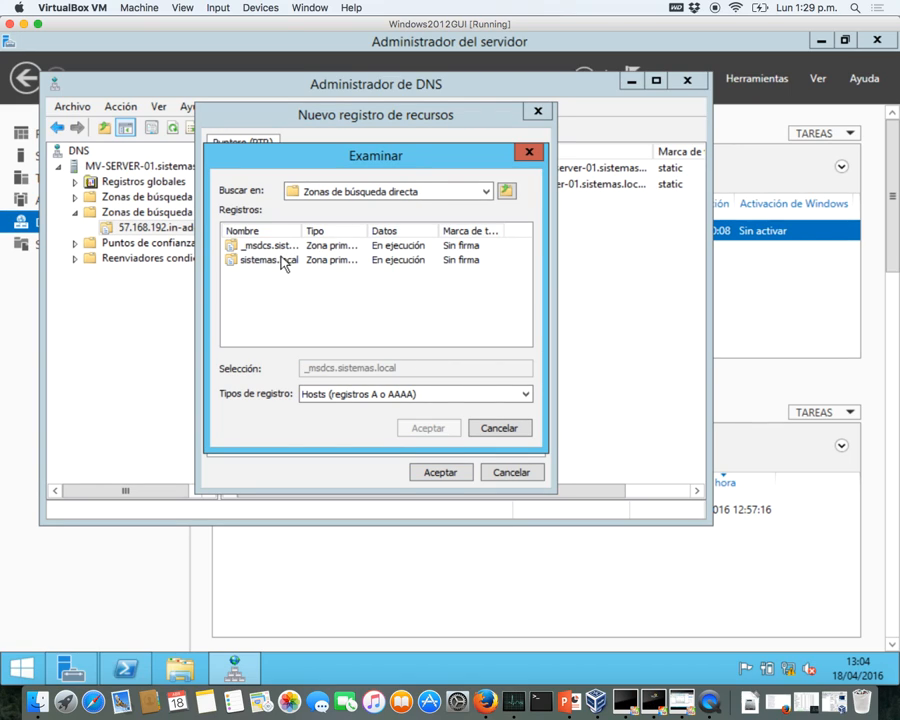
{"action": "double_click", "coordinate": [281, 261]}
{"action": "scroll", "coordinate": [283, 267], "scroll_direction": "down", "scroll_amount": 1}
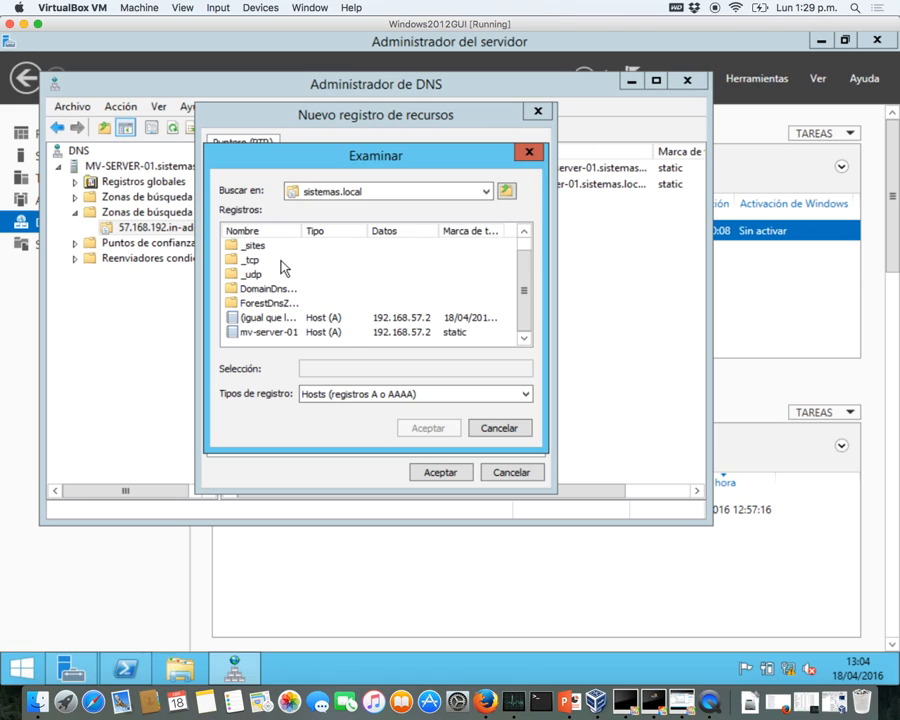
{"action": "left_click", "coordinate": [279, 341]}
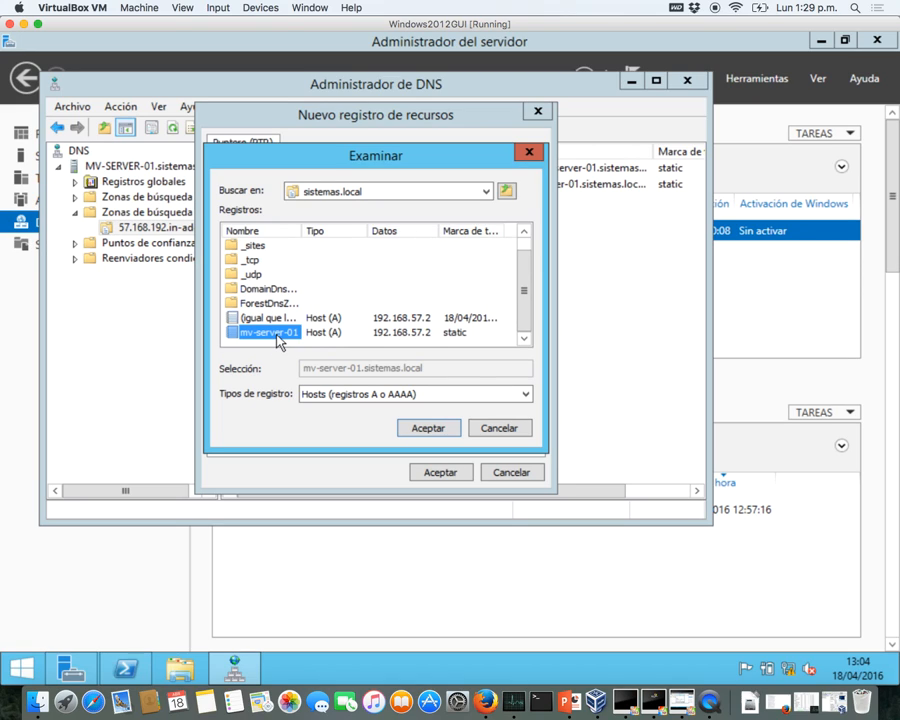
{"action": "left_click", "coordinate": [428, 427]}
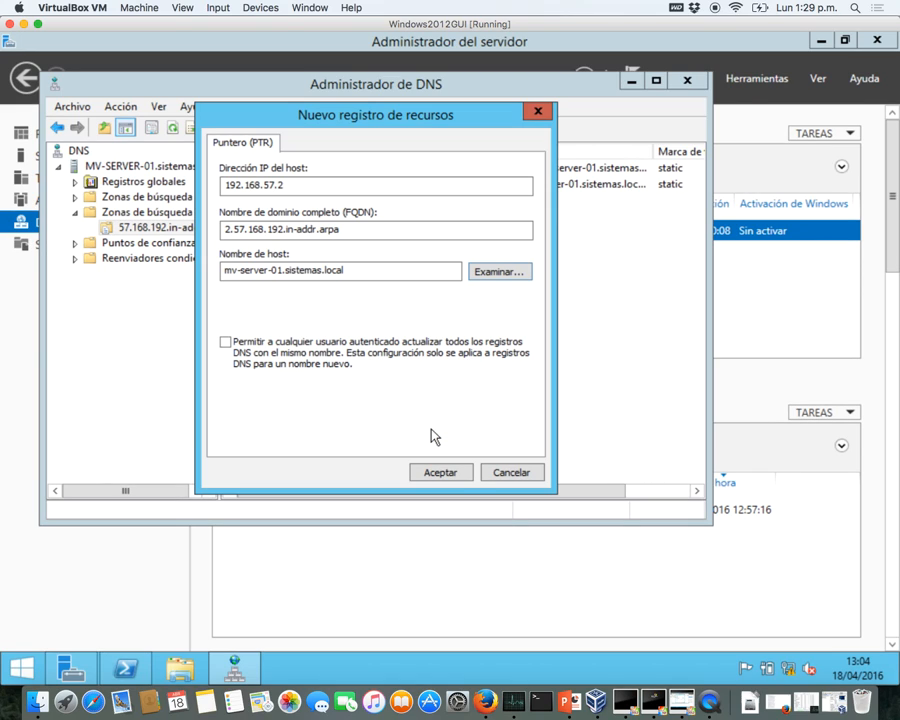
{"action": "left_click", "coordinate": [443, 472]}
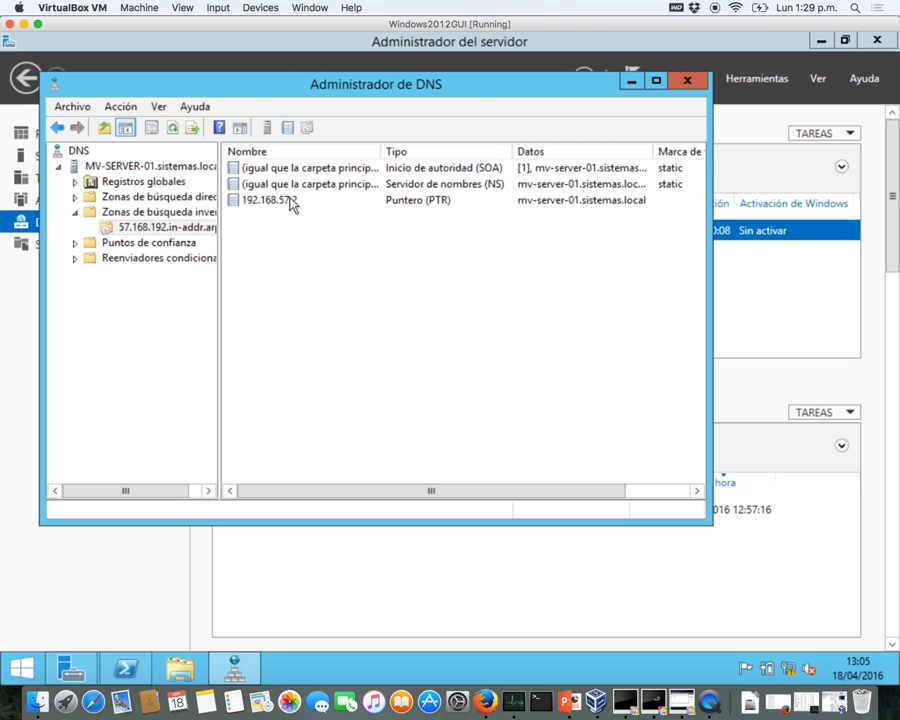
- Refresh the zone and rerun nslookup 192.168.57.2, which now returns mv-server-01.sistemas.local
{"action": "left_click", "coordinate": [173, 128]}
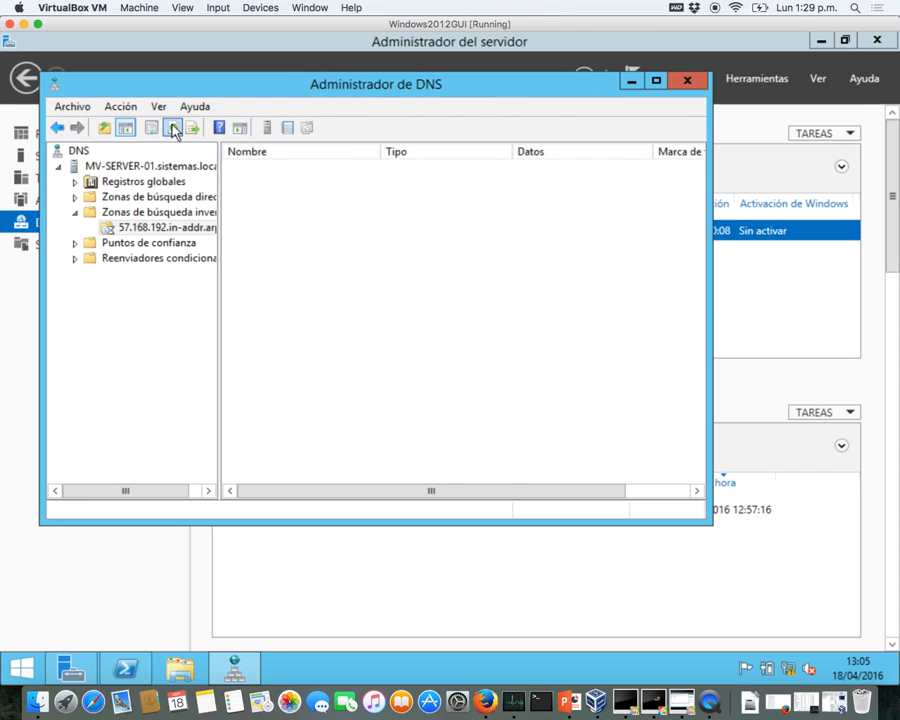
{"action": "left_click", "coordinate": [118, 670]}
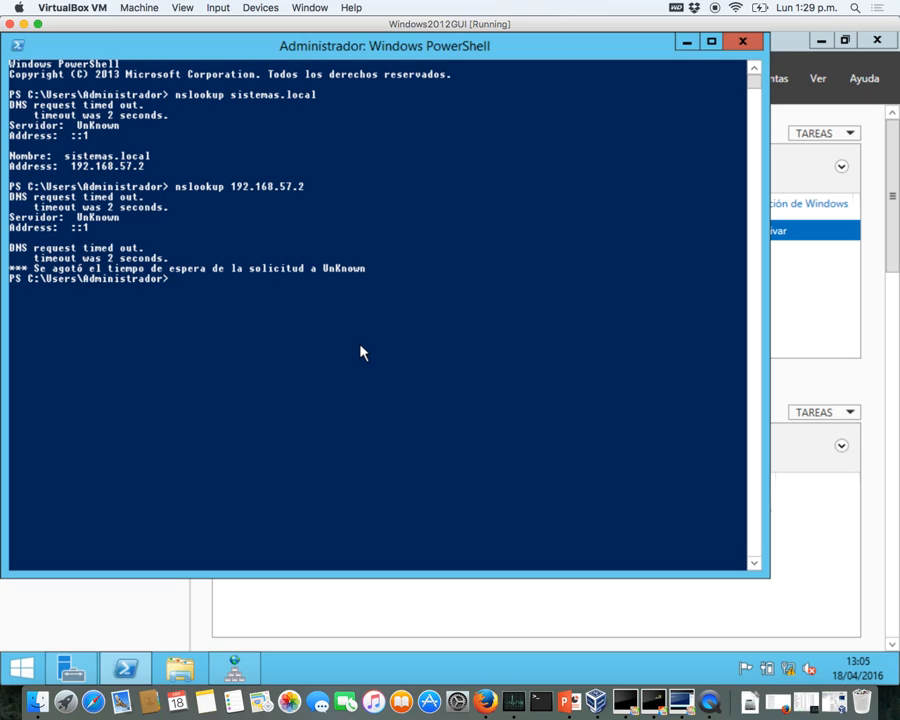
{"action": "key", "text": "Up"}
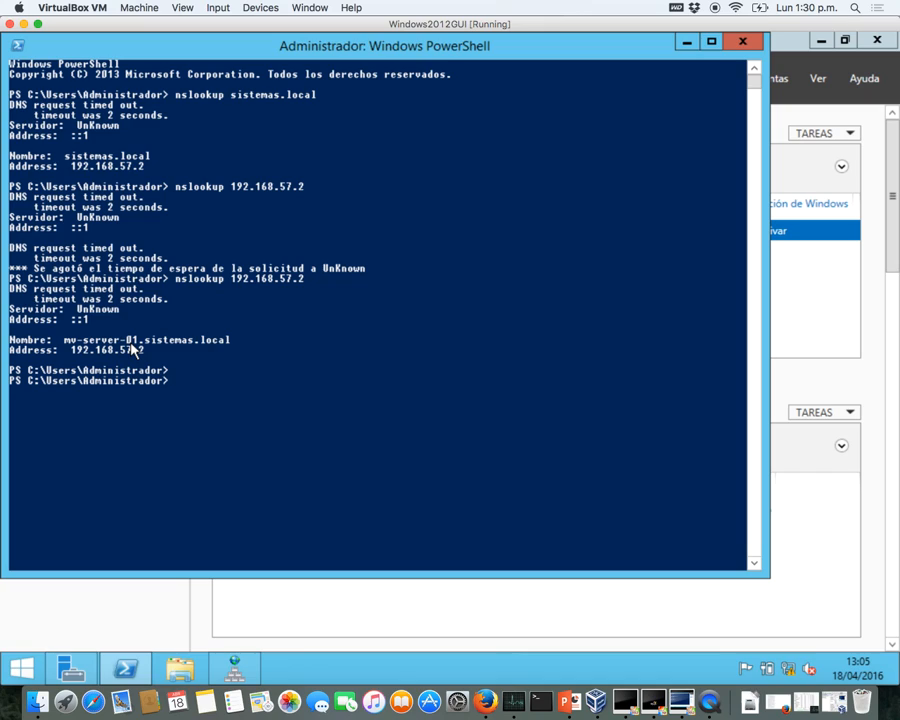
{"action": "left_click_drag", "start_coordinate": [72, 352], "coordinate": [143, 364]}
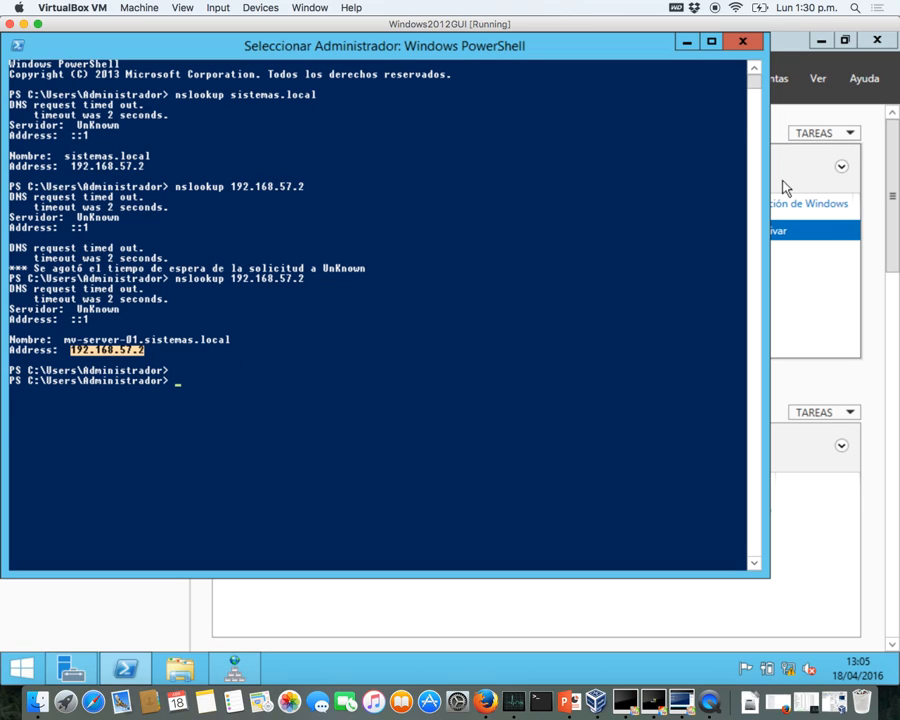
{"action": "left_click", "coordinate": [811, 289]}
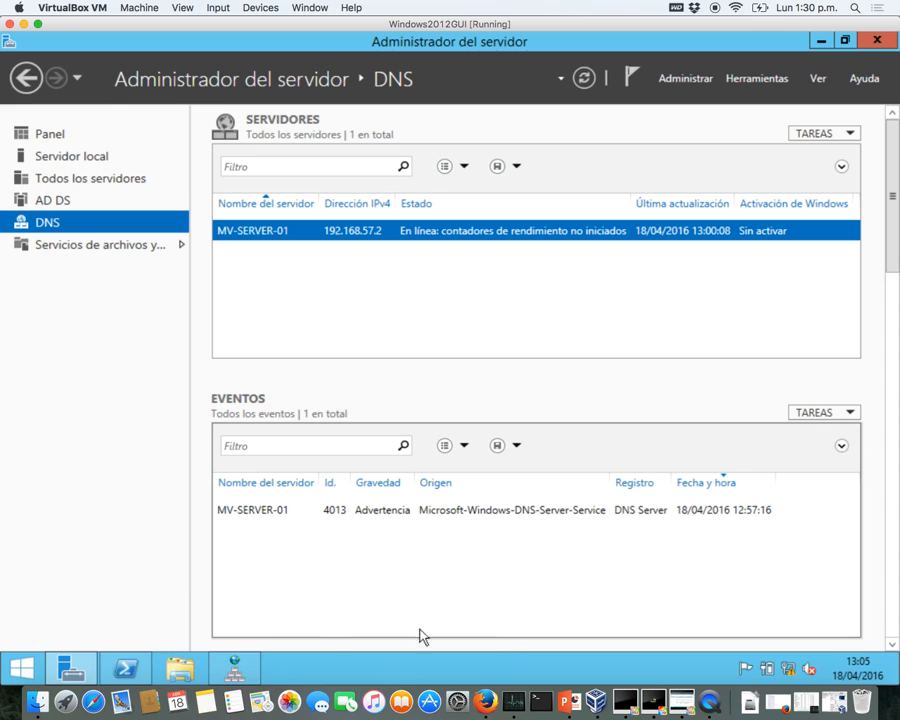
- On the WindowsServer2012Core VM, replace the old command with a lookup of sistemas.local
{"action": "key", "text": "ctrl+Up"}
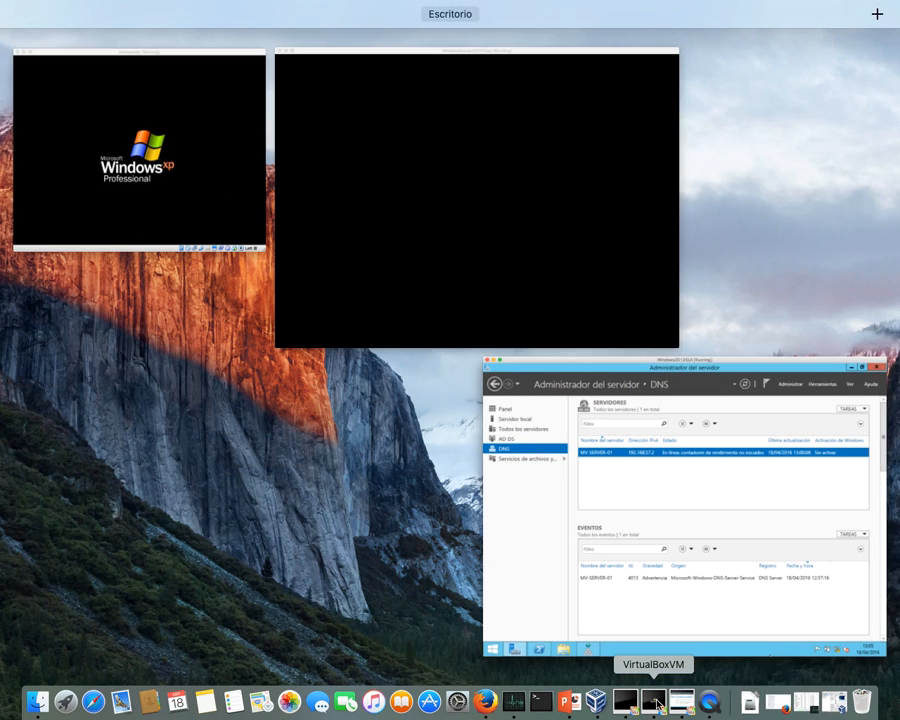
{"action": "left_click", "coordinate": [392, 313]}
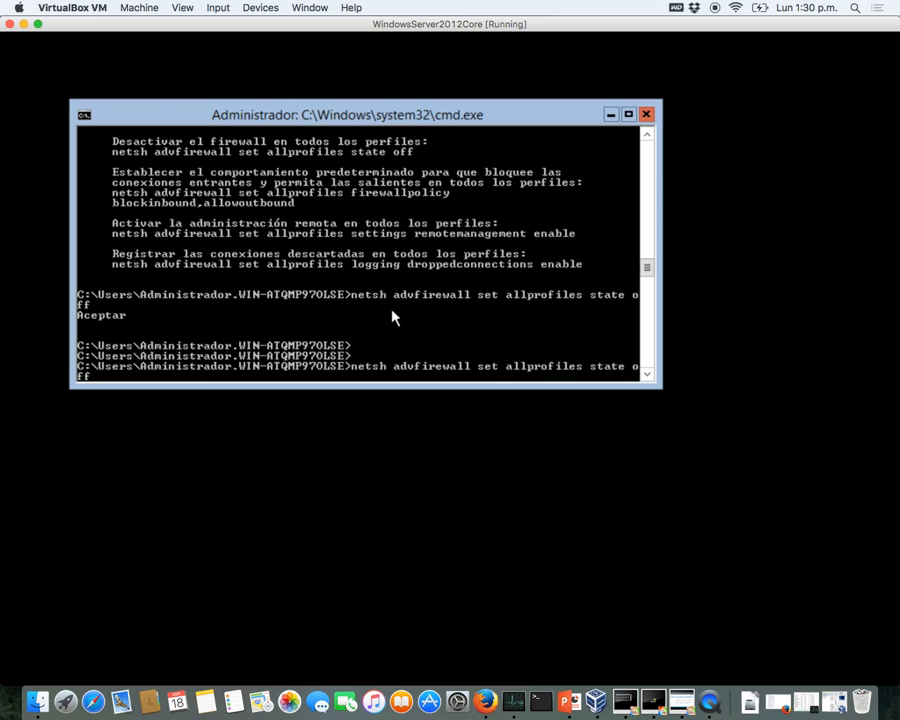
{"action": "key", "text": "BackSpace"}
{"action": "key", "text": "BackSpace"}
{"action": "key", "text": "BackSpace"}
{"action": "key", "text": "BackSpace"}
{"action": "key", "text": "BackSpace"}
{"action": "key", "text": "BackSpace"}
{"action": "key", "text": "BackSpace"}
{"action": "key", "text": "BackSpace"}
{"action": "key", "text": "BackSpace"}
{"action": "key", "text": "BackSpace"}
{"action": "key", "text": "BackSpace"}
{"action": "key", "text": "BackSpace"}
{"action": "key", "text": "BackSpace"}
{"action": "key", "text": "BackSpace"}
{"action": "key", "text": "BackSpace"}
{"action": "key", "text": "BackSpace"}
{"action": "key", "text": "BackSpace"}
{"action": "key", "text": "BackSpace"}
{"action": "key", "text": "BackSpace"}
{"action": "key", "text": "BackSpace"}
{"action": "key", "text": "BackSpace"}
{"action": "key", "text": "BackSpace"}
{"action": "key", "text": "BackSpace"}
{"action": "key", "text": "BackSpace"}
{"action": "key", "text": "BackSpace"}
{"action": "key", "text": "BackSpace"}
{"action": "key", "text": "BackSpace"}
{"action": "key", "text": "BackSpace"}
{"action": "key", "text": "BackSpace"}
{"action": "key", "text": "BackSpace"}
{"action": "key", "text": "BackSpace"}
{"action": "key", "text": "BackSpace"}
{"action": "key", "text": "BackSpace"}
{"action": "key", "text": "BackSpace"}
{"action": "key", "text": "BackSpace"}
{"action": "key", "text": "BackSpace"}
{"action": "key", "text": "BackSpace"}
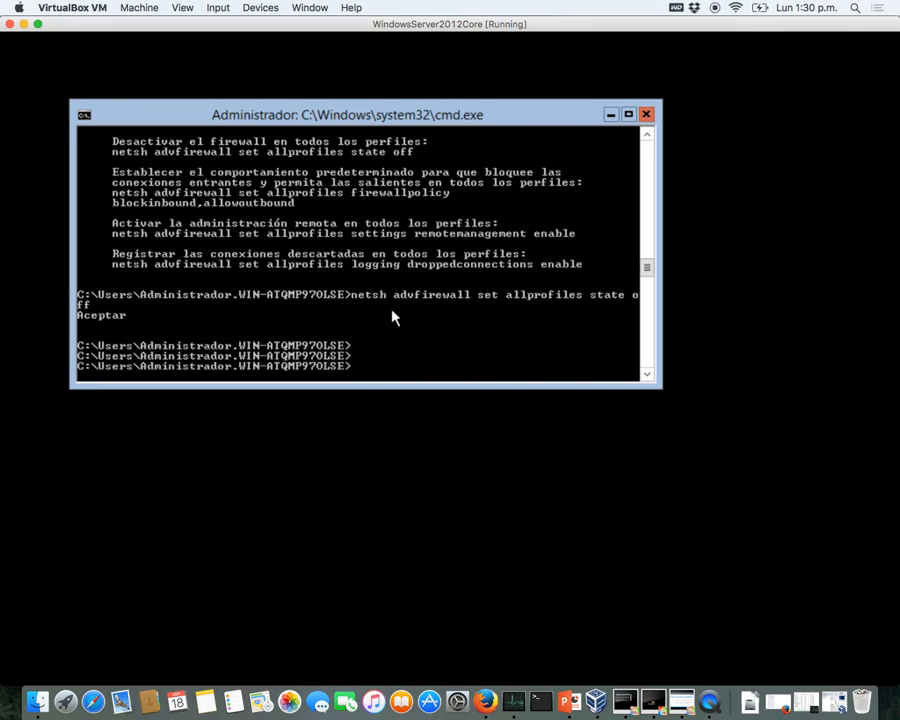
{"action": "type", "text": "nslooup sistemas.c"}
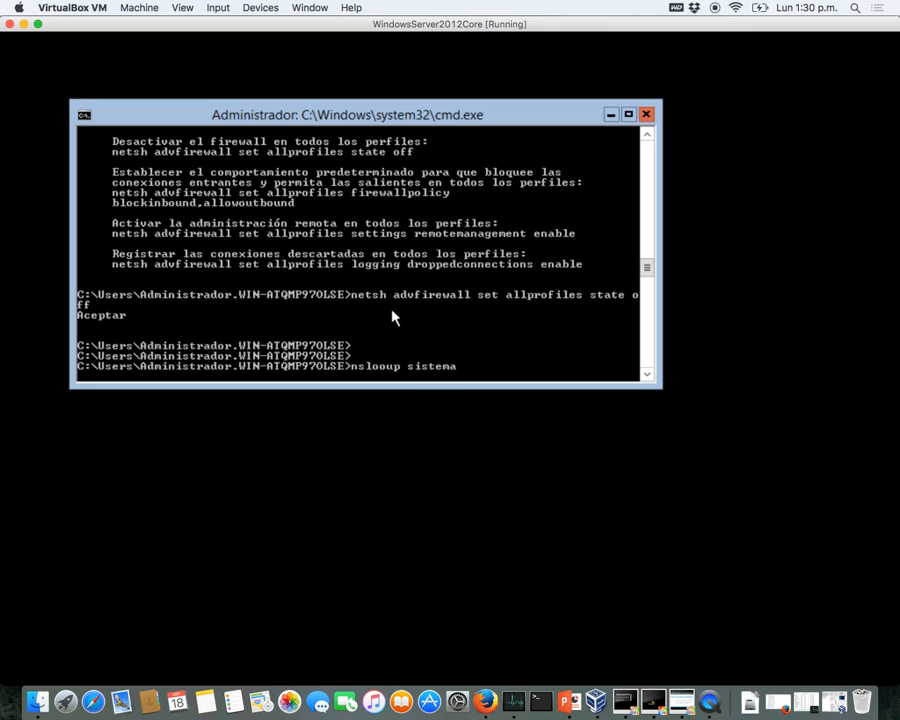
{"action": "key", "text": "BackSpace"}
{"action": "type", "text": "local"}
{"action": "key", "text": "Return"}
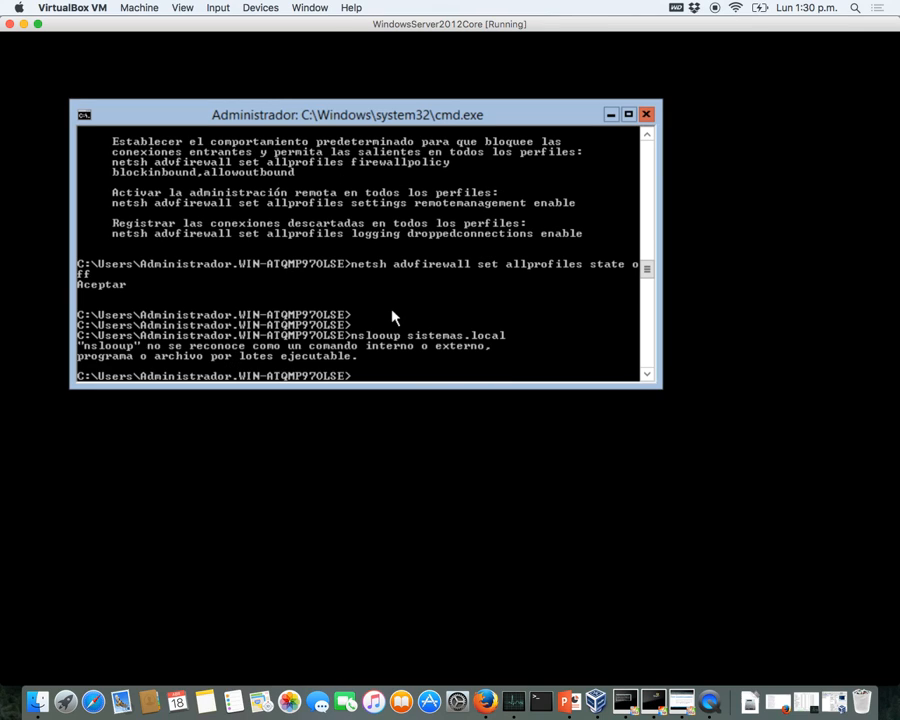
- Fix the misspelled nslookup, rerun it for sistemas.local (192.168.57.2 via mv-server-01), and enter sconfig
{"action": "key", "text": "Up"}
{"action": "key", "text": "Left"}
{"action": "key", "text": "Left"}
{"action": "key", "text": "Left"}
{"action": "key", "text": "Left"}
{"action": "key", "text": "Left"}
{"action": "key", "text": "Left"}
{"action": "key", "text": "Left"}
{"action": "key", "text": "Left"}
{"action": "key", "text": "Left"}
{"action": "key", "text": "Left"}
{"action": "key", "text": "Left"}
{"action": "key", "text": "Left"}
{"action": "key", "text": "Left"}
{"action": "key", "text": "Left"}
{"action": "key", "text": "Left"}
{"action": "key", "text": "Left"}
{"action": "key", "text": "Left"}
{"action": "key", "text": "Left"}
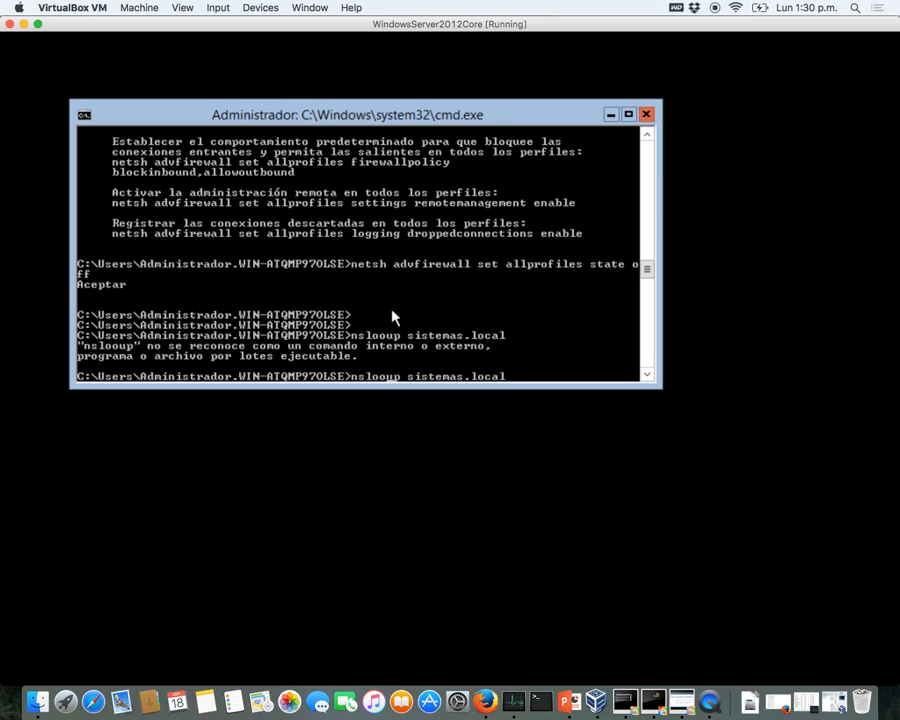
{"action": "type", "text": "k"}
{"action": "key", "text": "Return"}
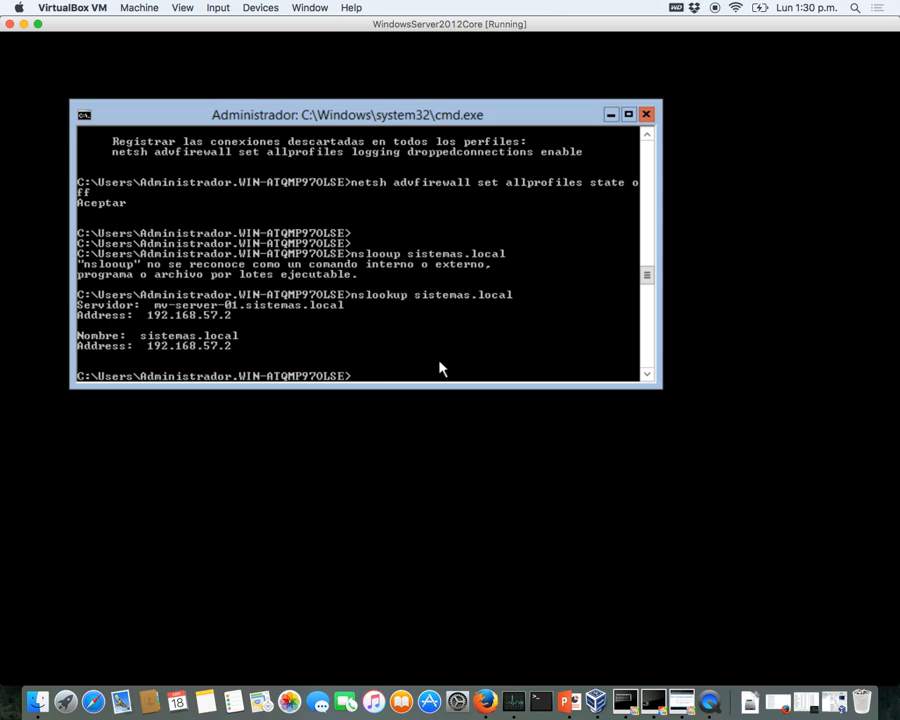
{"action": "type", "text": "sconfig"}
- In sconfig, choose option 1 and request joining the domain sistemas.local
{"action": "key", "text": "Return"}
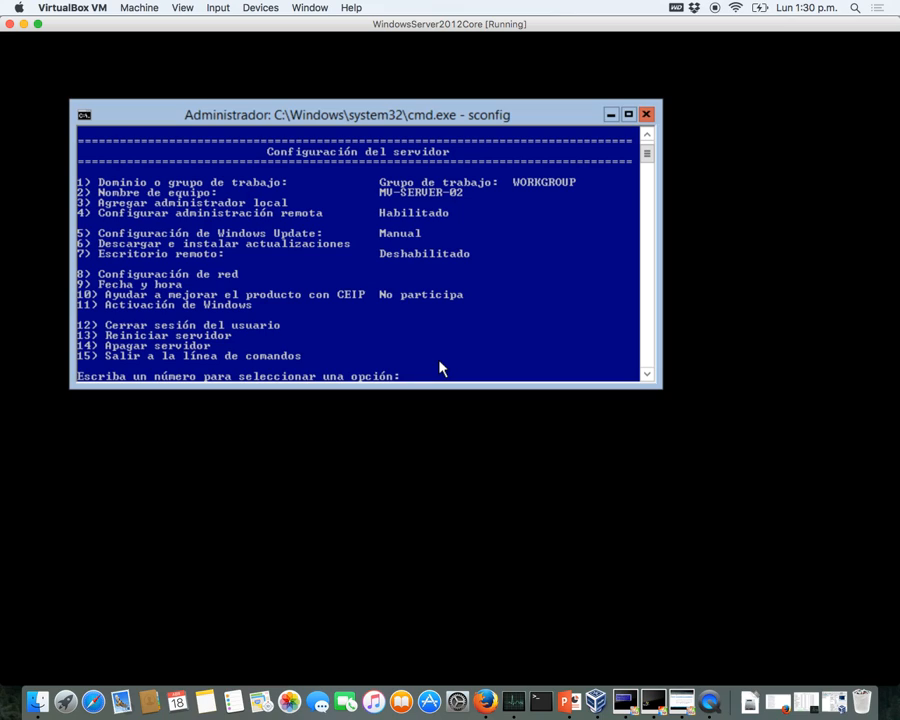
{"action": "type", "text": "1"}
{"action": "key", "text": "Return"}
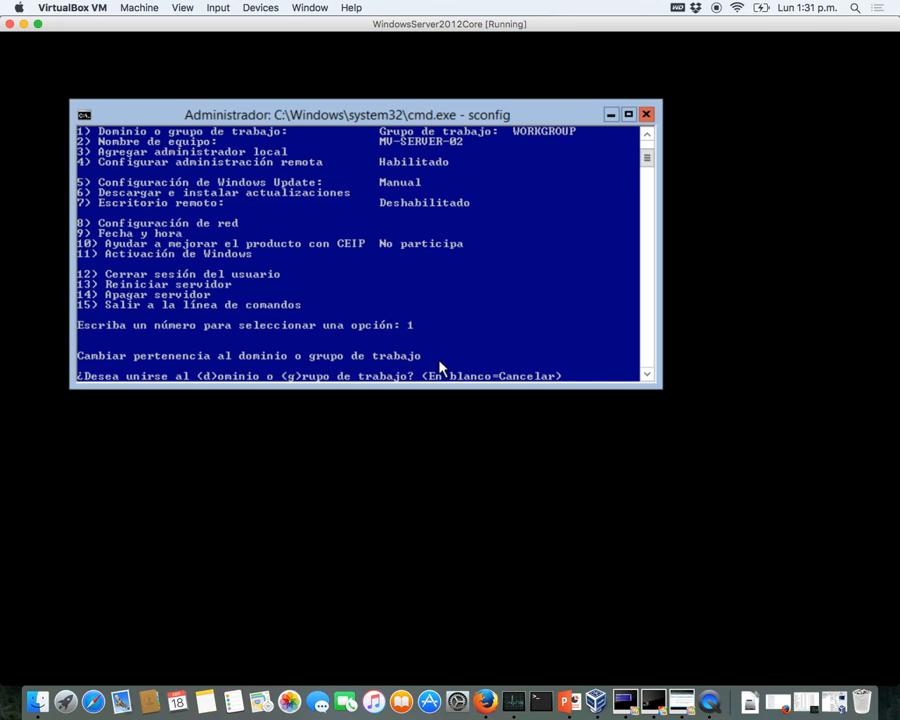
{"action": "type", "text": "d"}
{"action": "key", "text": "Return"}
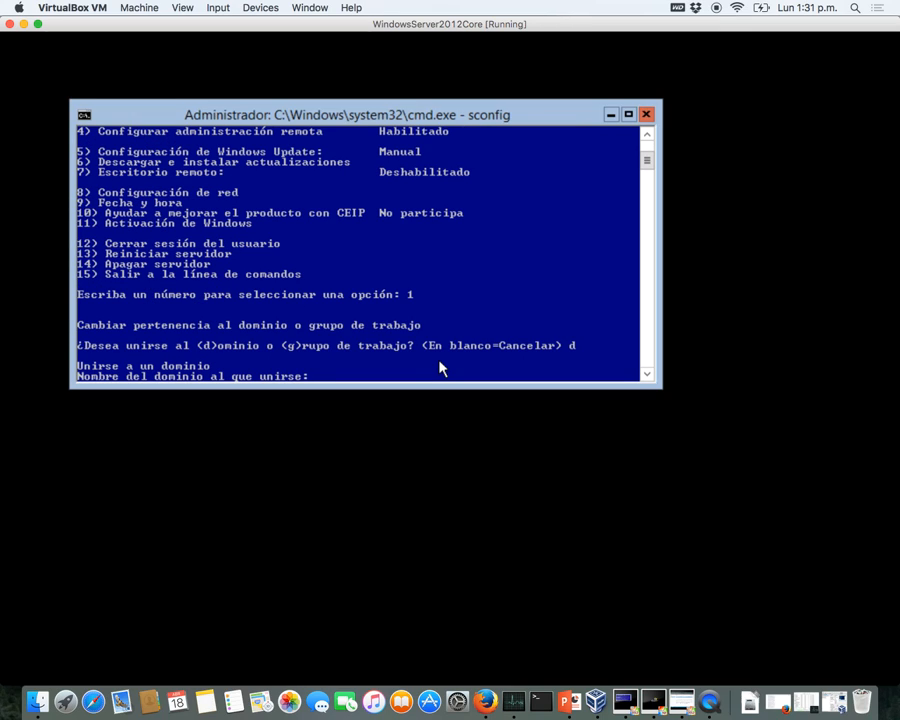
{"action": "type", "text": "sistemas.local"}
{"action": "key", "text": "Return"}
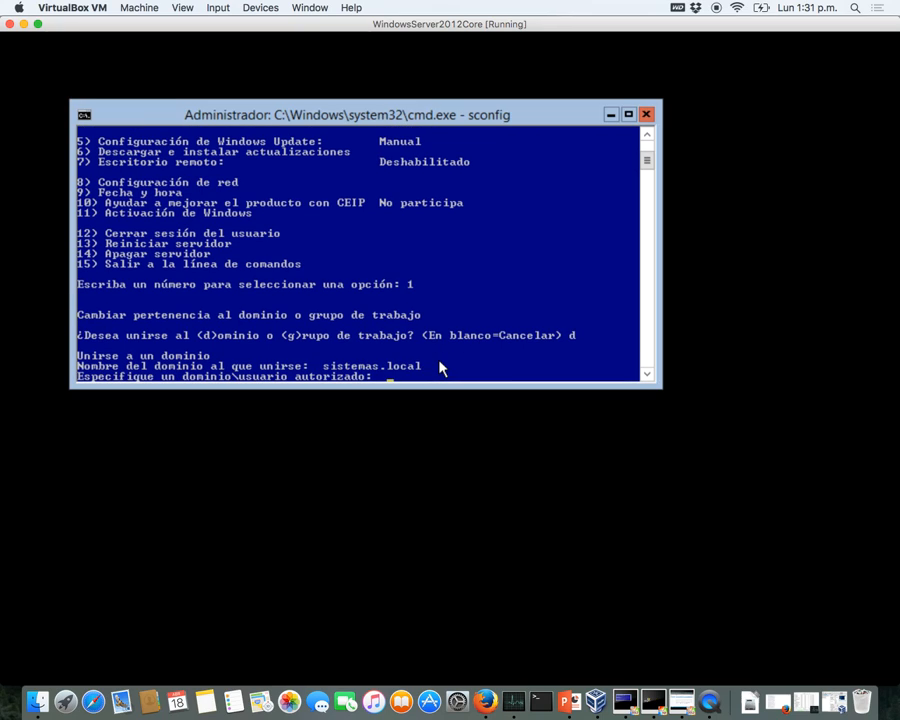
- Supply the domain user and password, then dismiss the domain-not-found error
{"action": "type", "text": "SISTEMAS\\"}
{"action": "type", "text": "administador"}
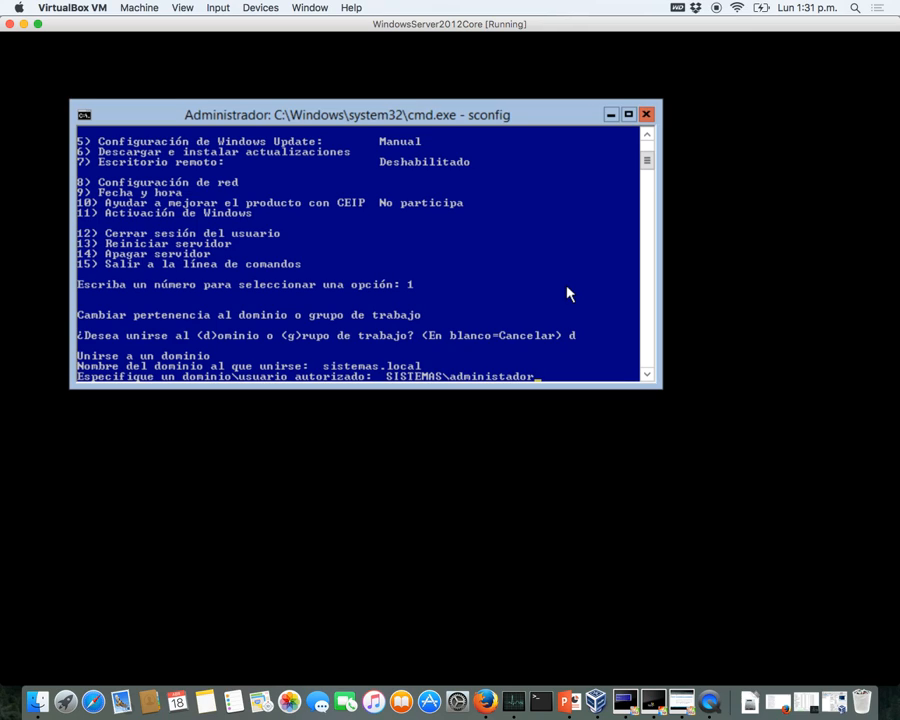
{"action": "key", "text": "Return"}
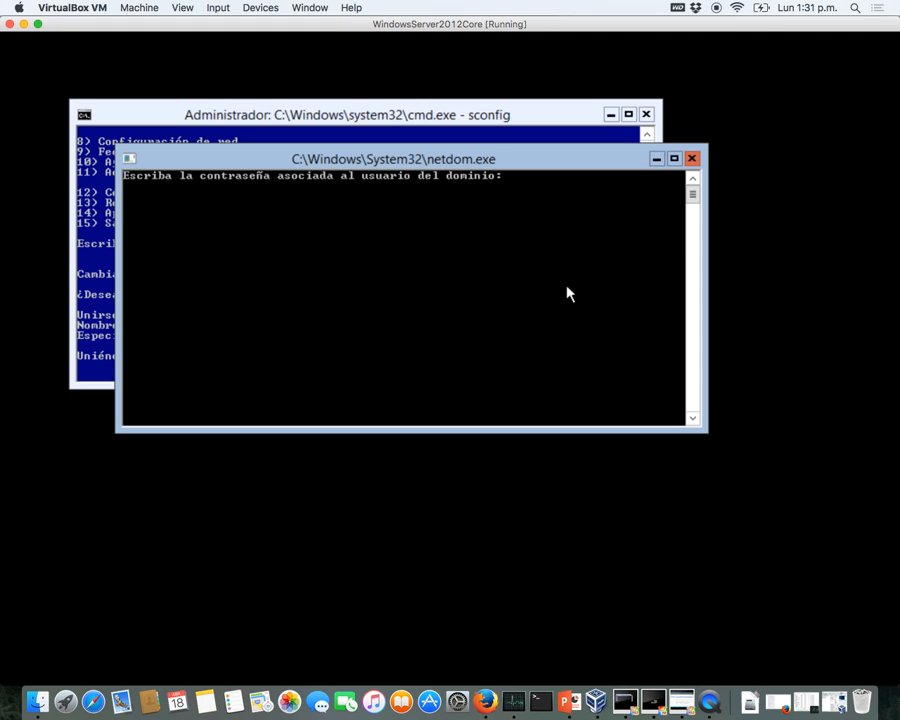
{"action": "key", "text": "Return"}
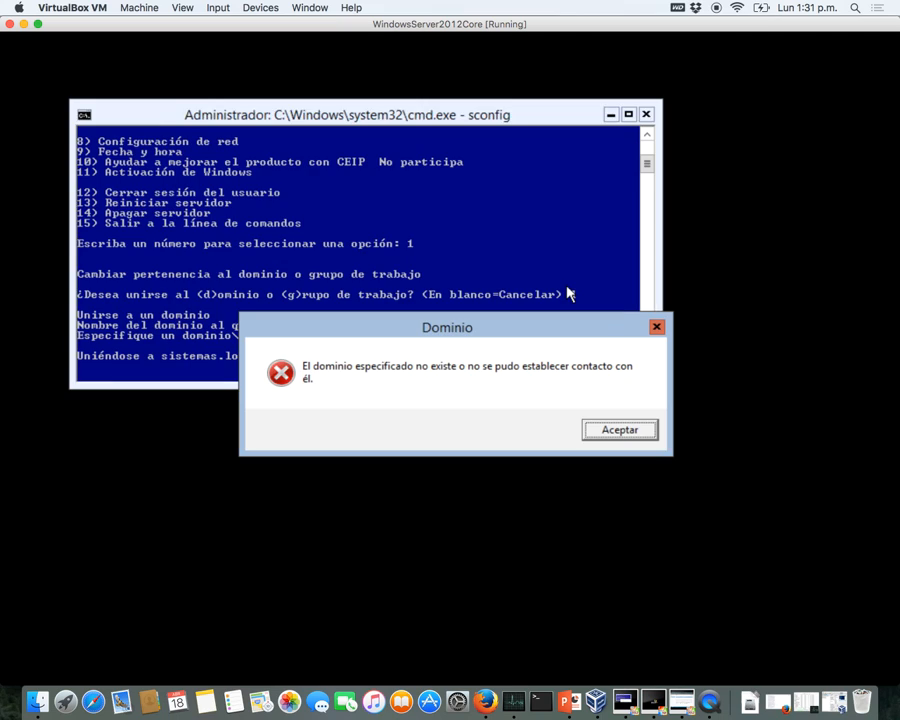
{"action": "key", "text": "Return"}
{"action": "key", "text": "Up"}
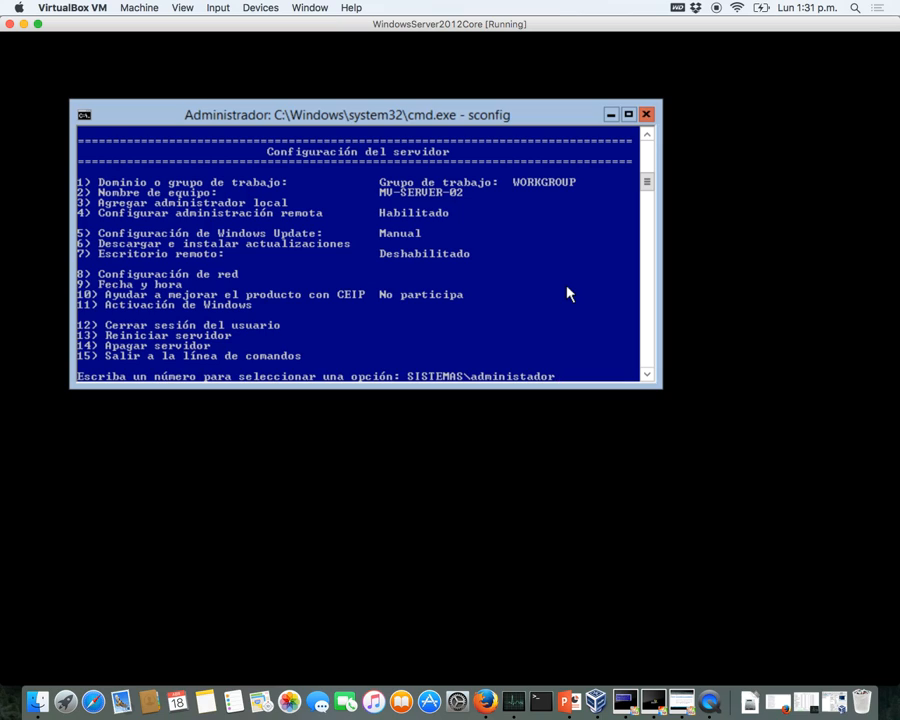
- Choose sconfig option 1, domain join, and enter sistemas.local as the domain
{"action": "key", "text": "BackSpace"}
{"action": "key", "text": "BackSpace"}
{"action": "key", "text": "BackSpace"}
{"action": "key", "text": "BackSpace"}
{"action": "key", "text": "BackSpace"}
{"action": "key", "text": "BackSpace"}
{"action": "key", "text": "BackSpace"}
{"action": "key", "text": "BackSpace"}
{"action": "key", "text": "BackSpace"}
{"action": "key", "text": "BackSpace"}
{"action": "key", "text": "BackSpace"}
{"action": "key", "text": "BackSpace"}
{"action": "key", "text": "BackSpace"}
{"action": "key", "text": "BackSpace"}
{"action": "key", "text": "BackSpace"}
{"action": "key", "text": "BackSpace"}
{"action": "key", "text": "BackSpace"}
{"action": "key", "text": "BackSpace"}
{"action": "key", "text": "BackSpace"}
{"action": "key", "text": "BackSpace"}
{"action": "type", "text": "1"}
{"action": "key", "text": "Return"}
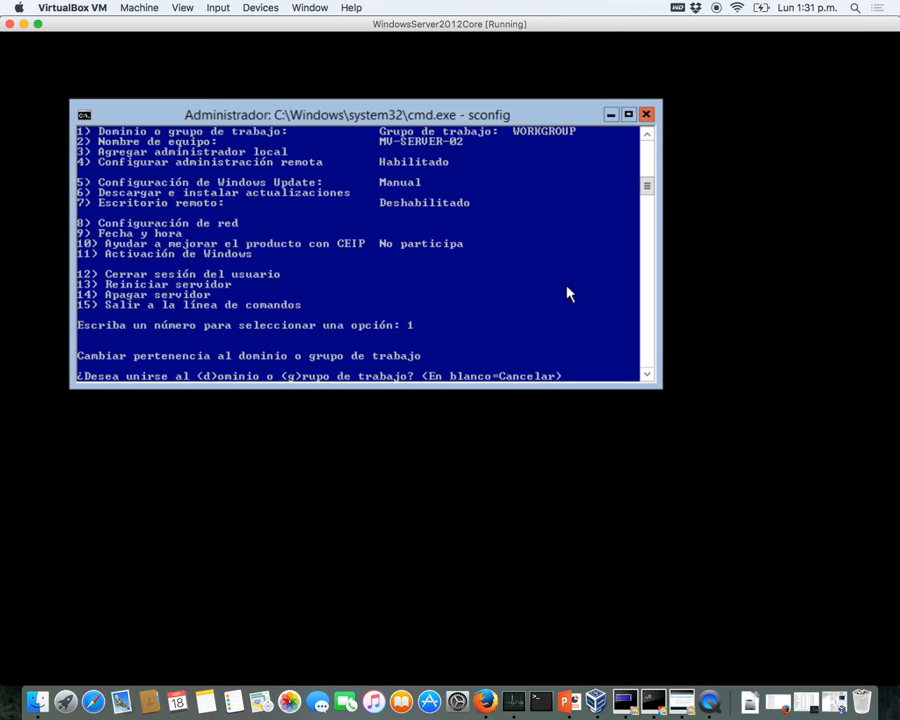
{"action": "type", "text": "d"}
{"action": "key", "text": "Return"}
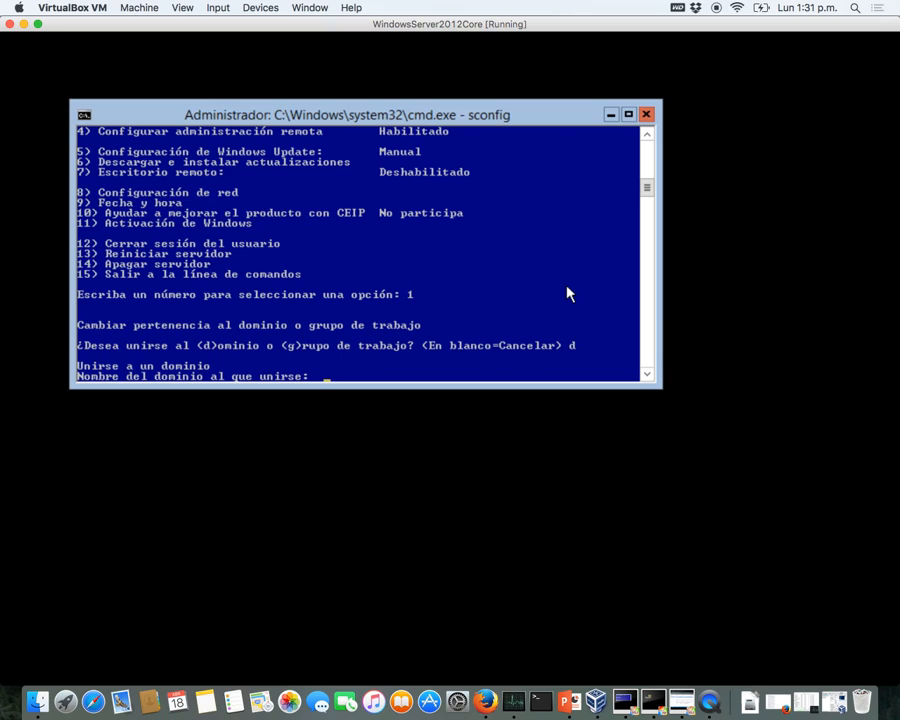
{"action": "type", "text": "sistemas.local"}
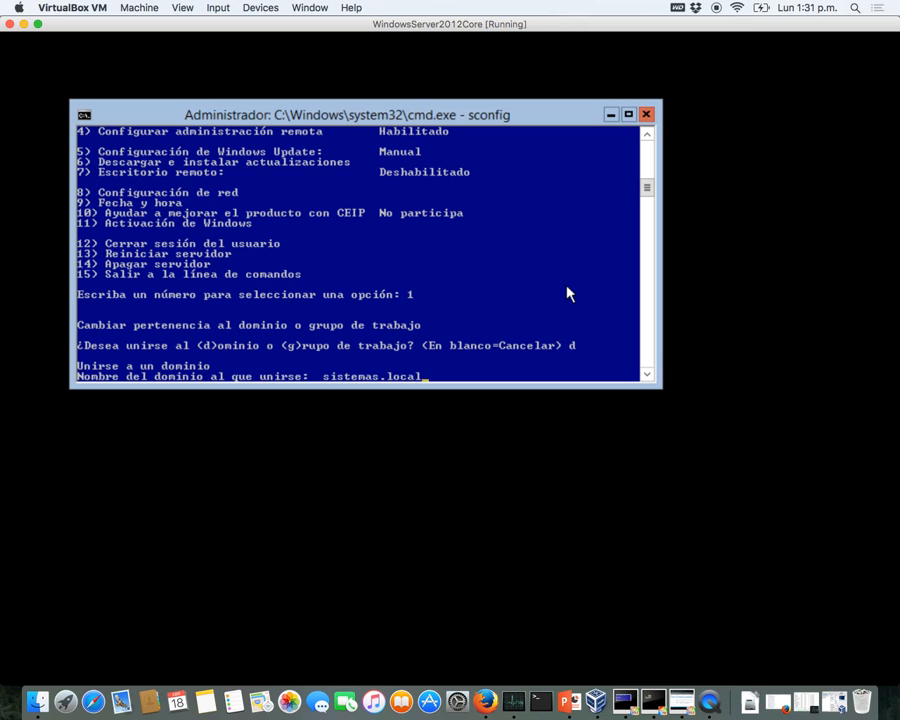
{"action": "key", "text": "Return"}
- Authenticate as SISTEMAS\administrador, keep the computer name, and restart the server
{"action": "type", "text": "SISTEMAS"}
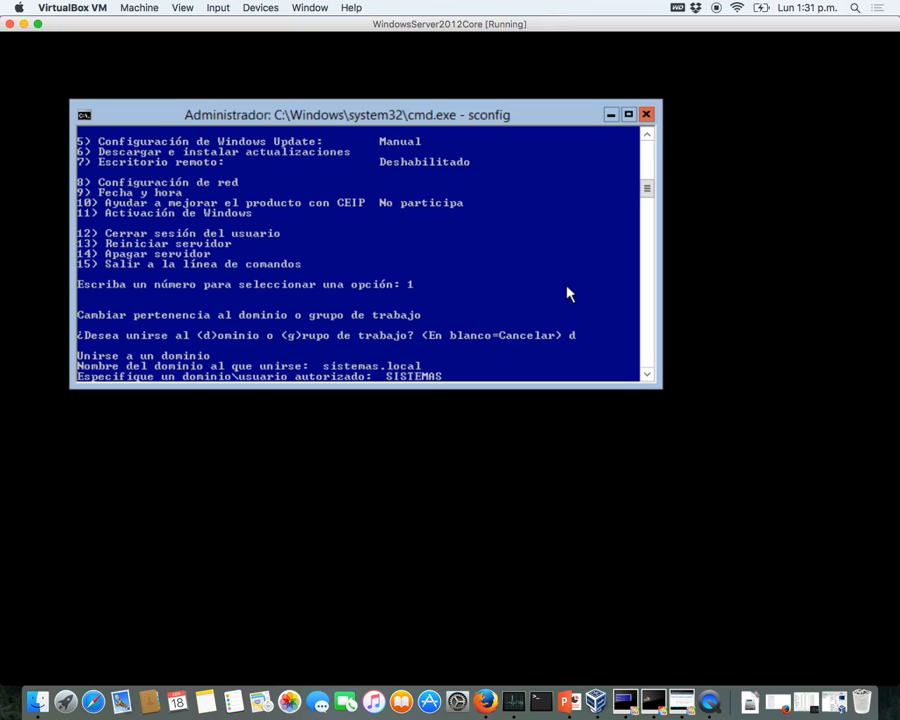
{"action": "type", "text": "\\administrador"}
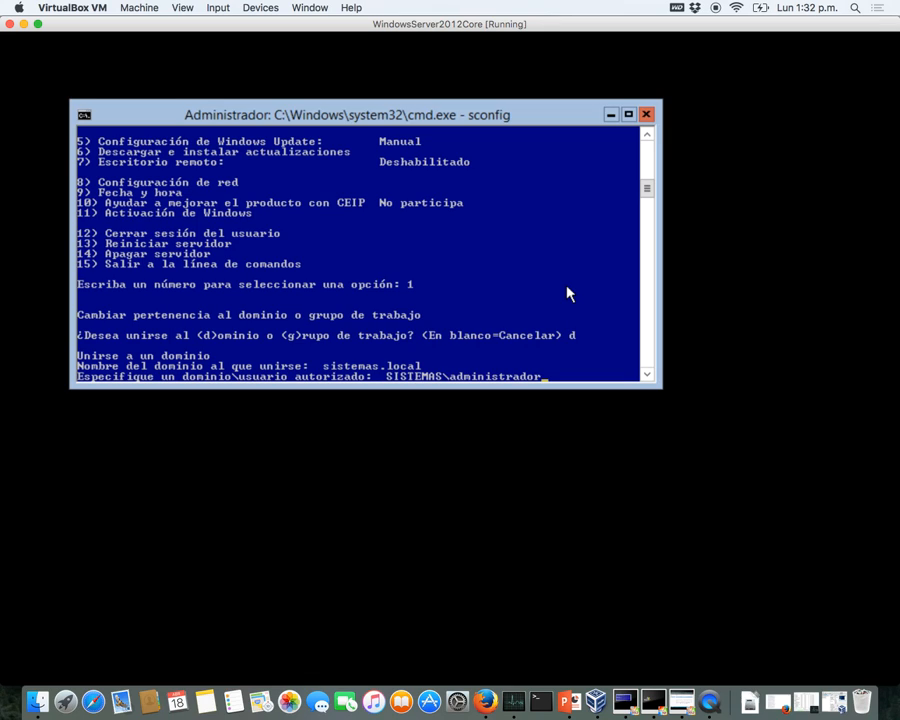
{"action": "key", "text": "Return"}
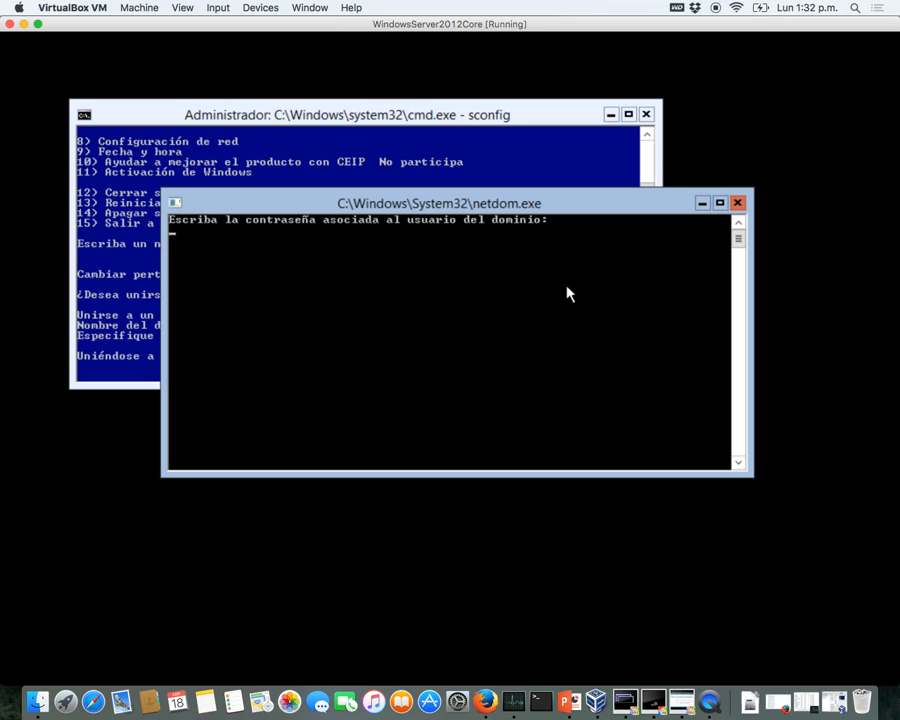
{"action": "key", "text": "Return"}
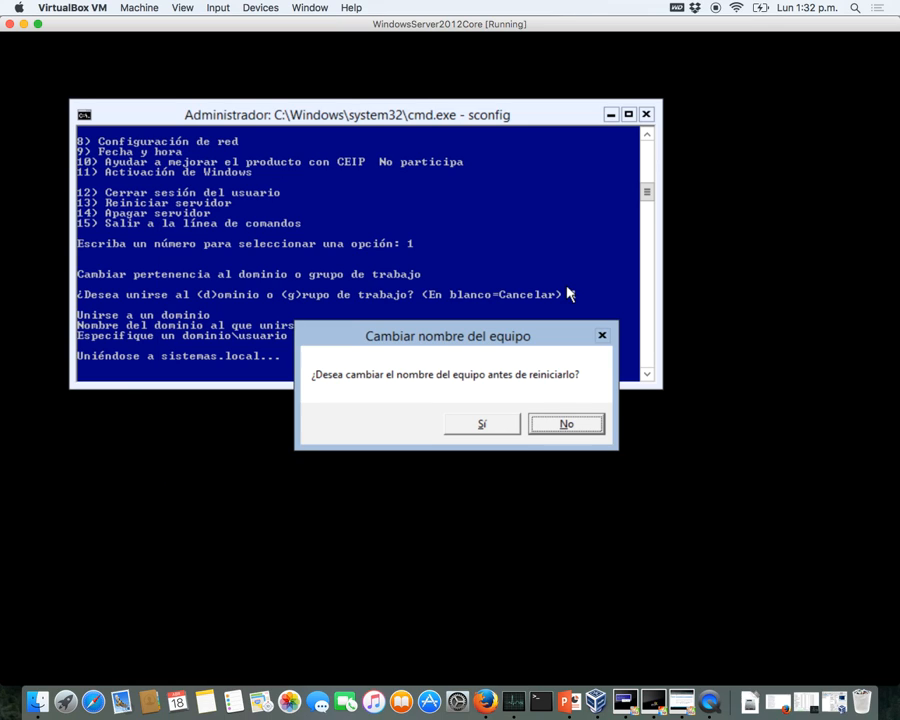
{"action": "key", "text": "Tab"}
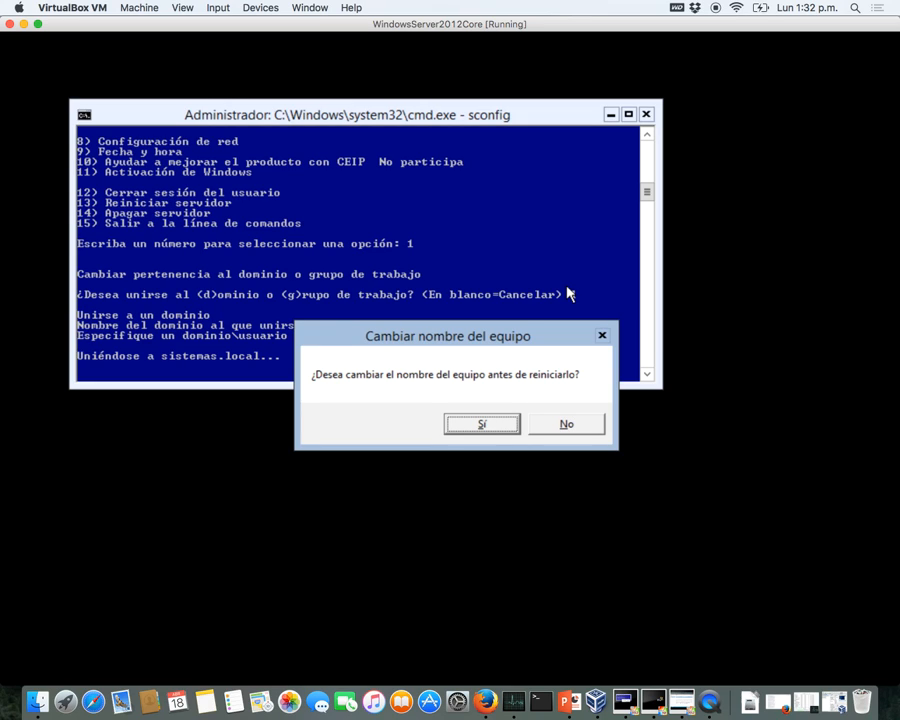
{"action": "key", "text": "Tab"}
{"action": "key", "text": "Return"}
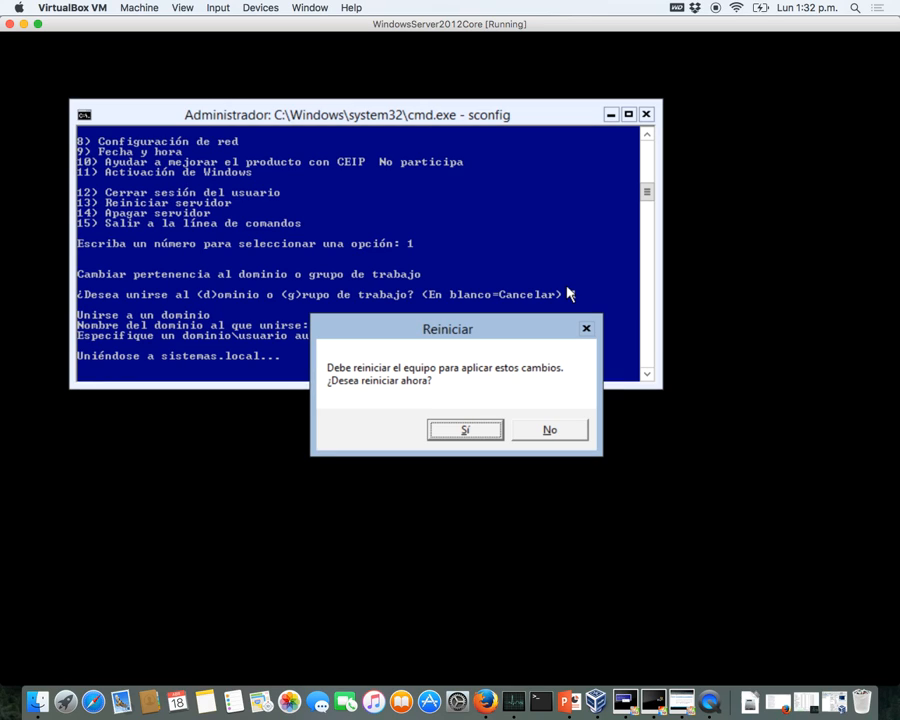
{"action": "key", "text": "Return"}
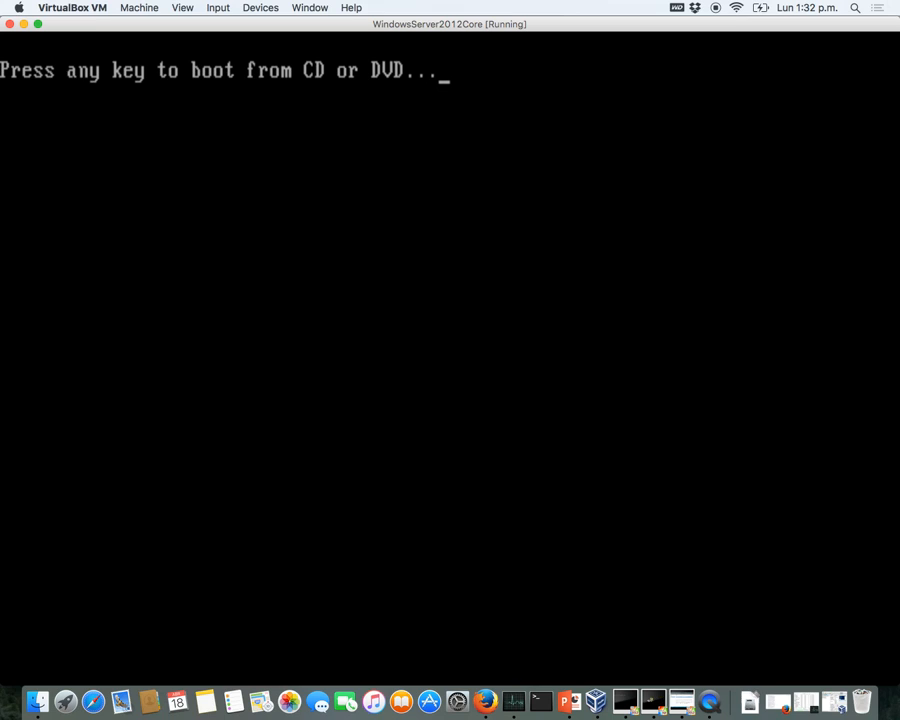
- Look through the VM's Devices menu options
{"action": "left_click", "coordinate": [258, 7]}
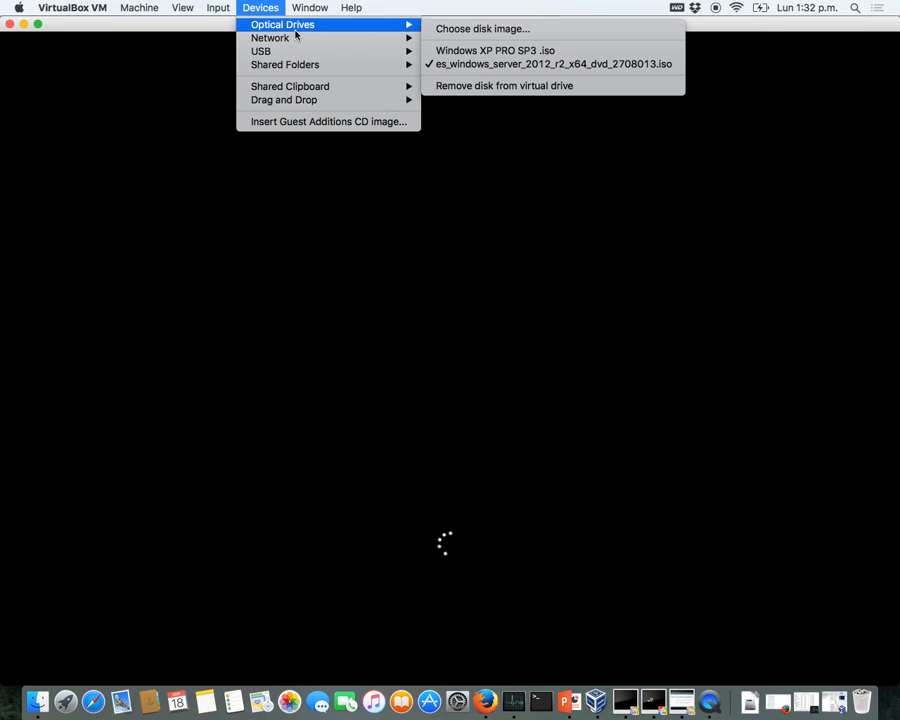
{"action": "mouse_move", "coordinate": [330, 51]}
{"action": "left_click", "coordinate": [262, 6]}
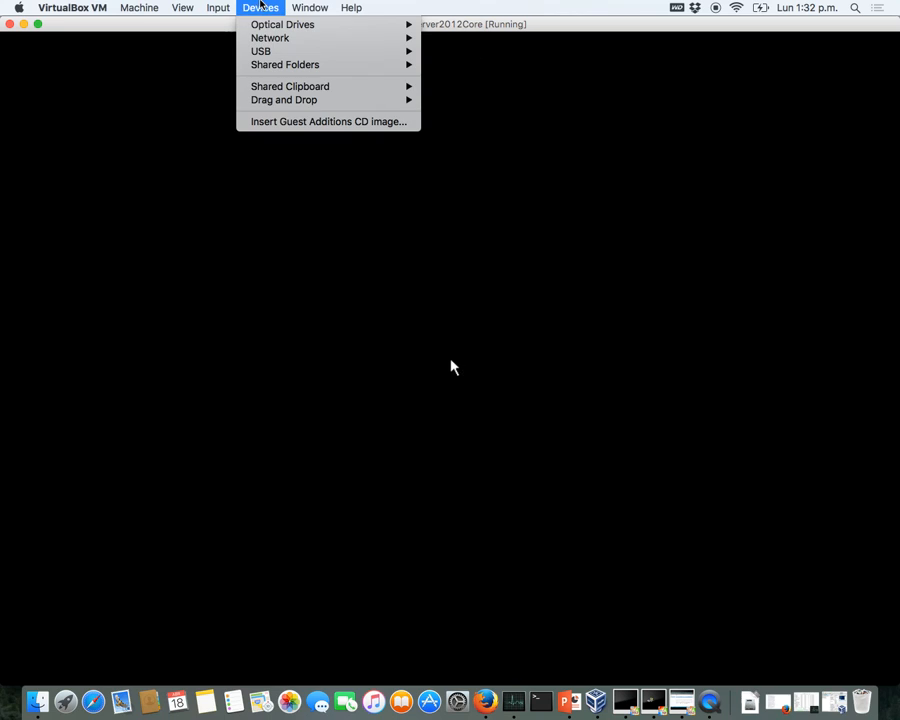
{"action": "mouse_move", "coordinate": [353, 22]}
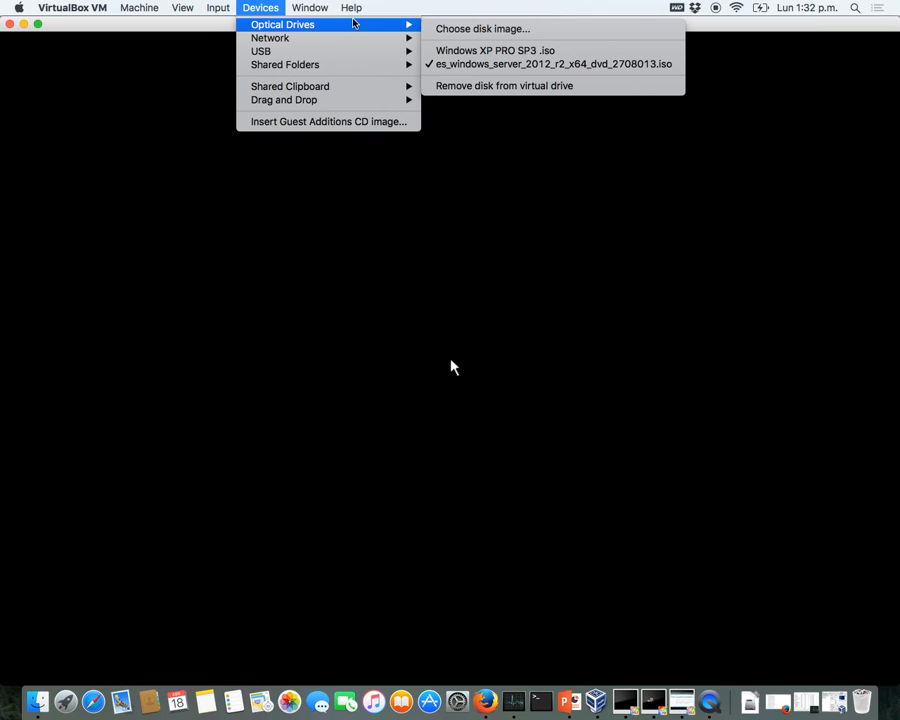
{"action": "left_click", "coordinate": [438, 64]}
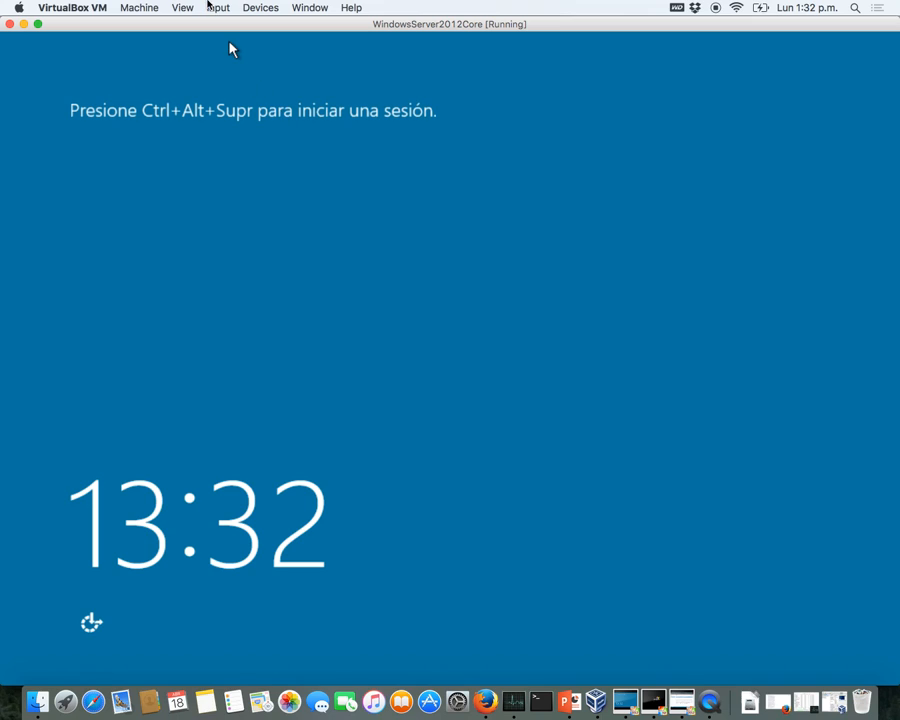
- Send Ctrl-Alt-Del to the rebooted server and choose Otro usuario on the sign-in screen
{"action": "left_click", "coordinate": [215, 7]}
{"action": "mouse_move", "coordinate": [240, 24]}
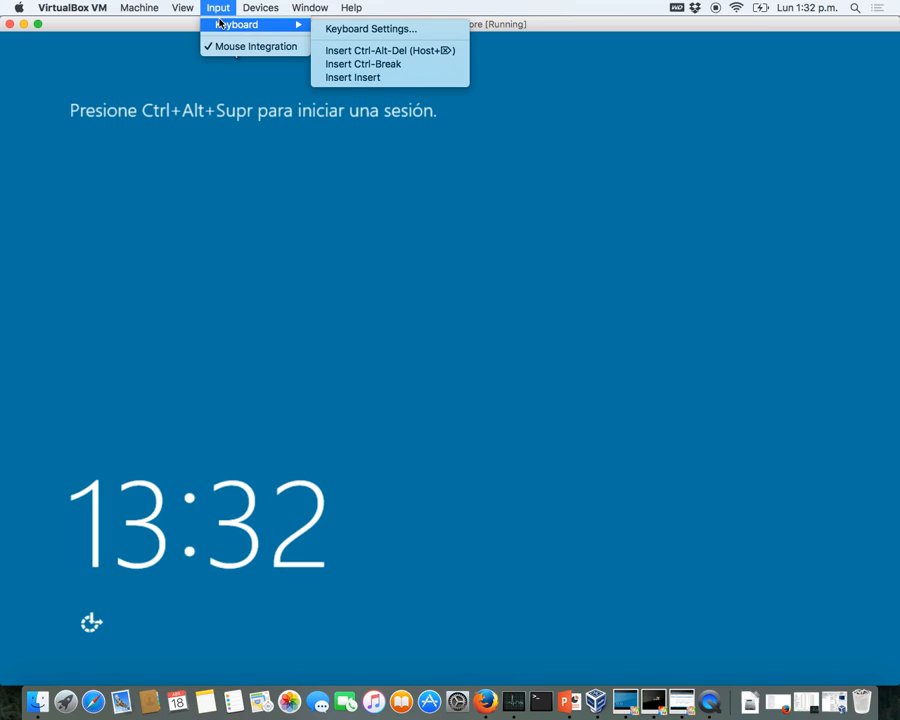
{"action": "left_click", "coordinate": [334, 50]}
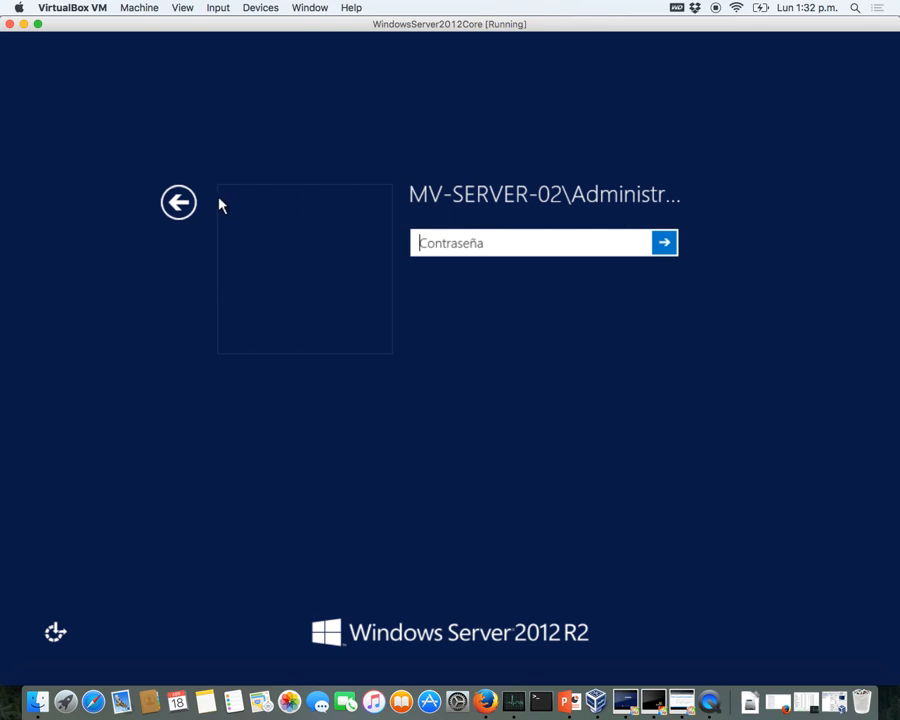
{"action": "left_click", "coordinate": [179, 202]}
{"action": "left_click", "coordinate": [560, 304]}
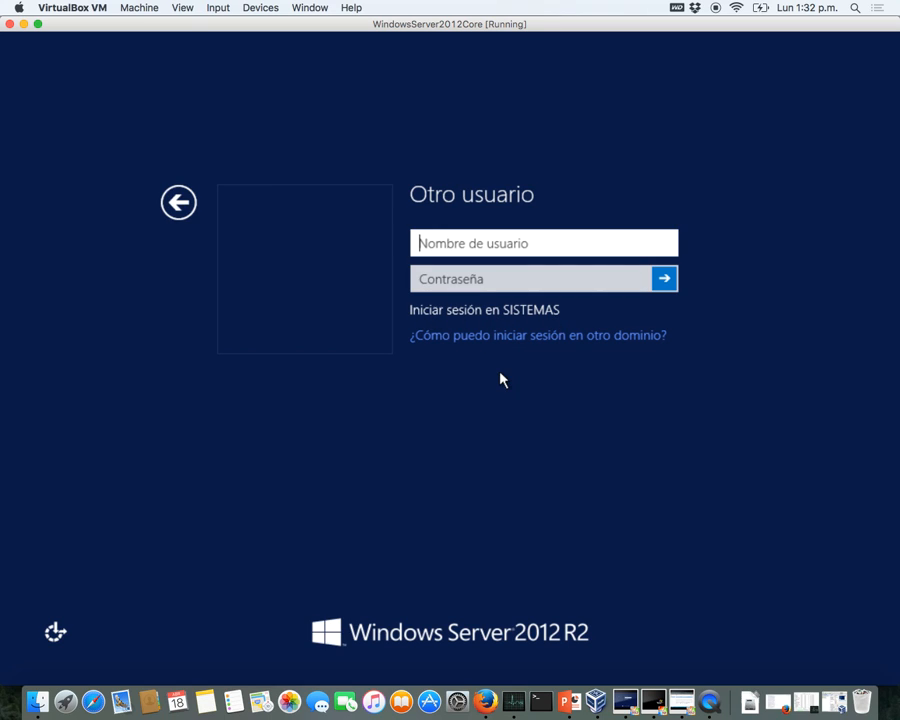
{"action": "key", "text": "ctrl+Up"}
- On Windows2012GUI, open Active Directory Users and Computers and find MV-SERVER-02 under Computers
{"action": "left_click", "coordinate": [523, 172]}
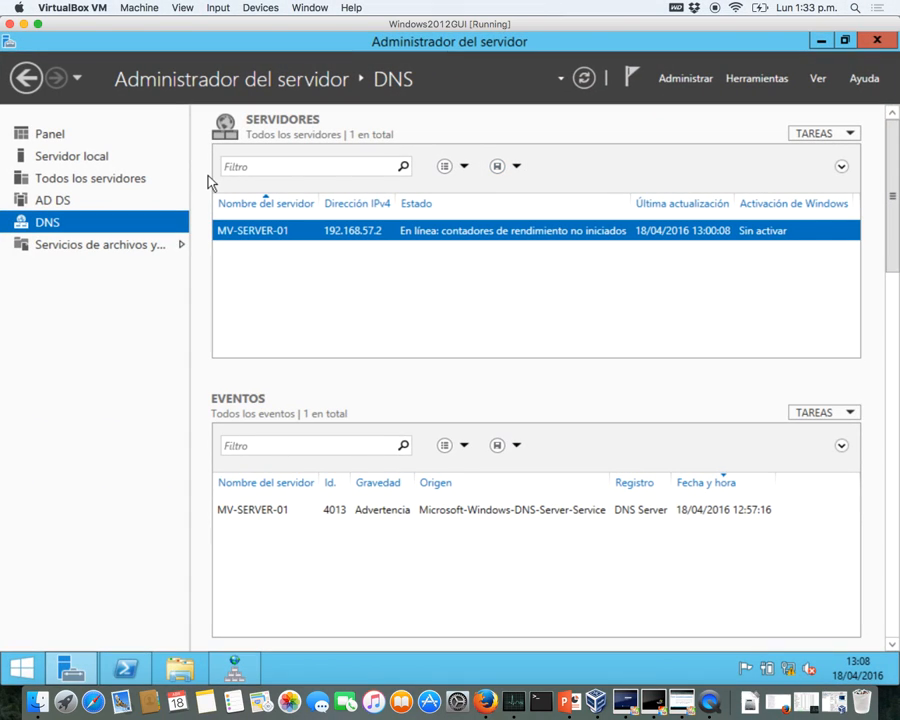
{"action": "left_click", "coordinate": [60, 201]}
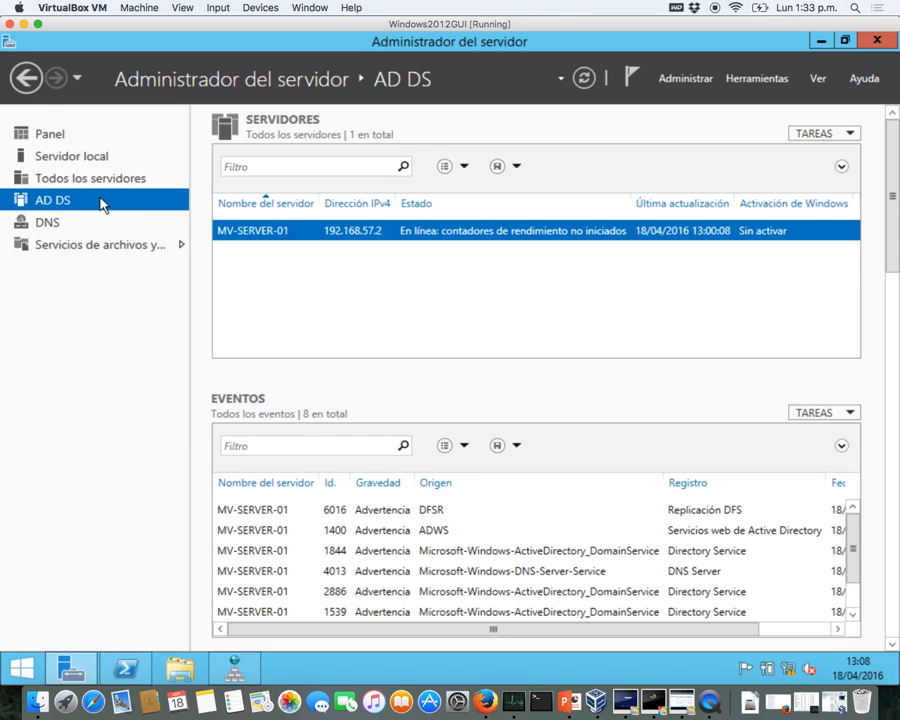
{"action": "right_click", "coordinate": [250, 232]}
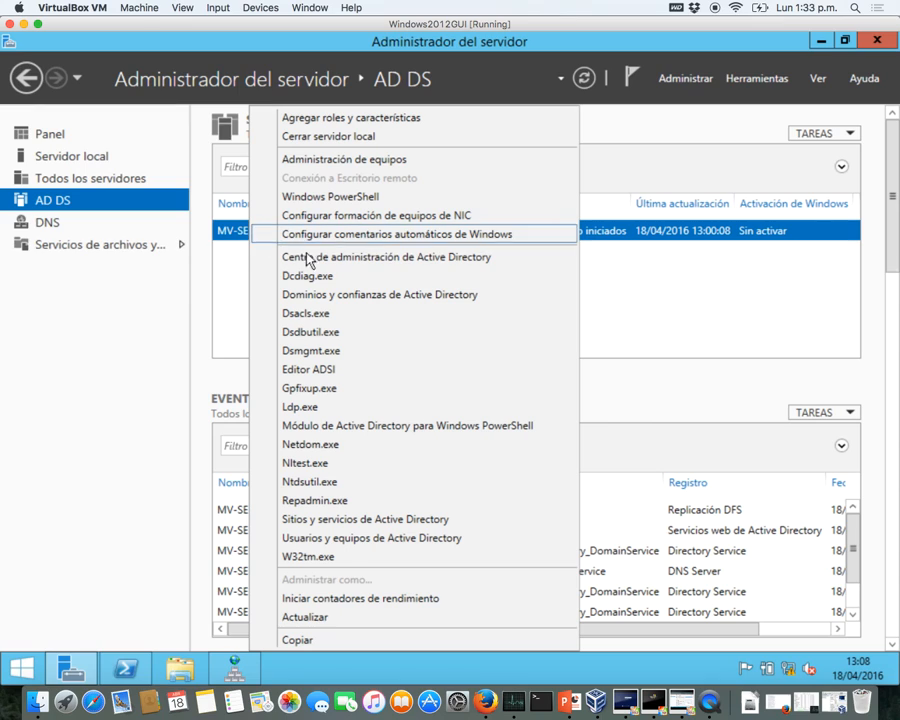
{"action": "left_click", "coordinate": [321, 538]}
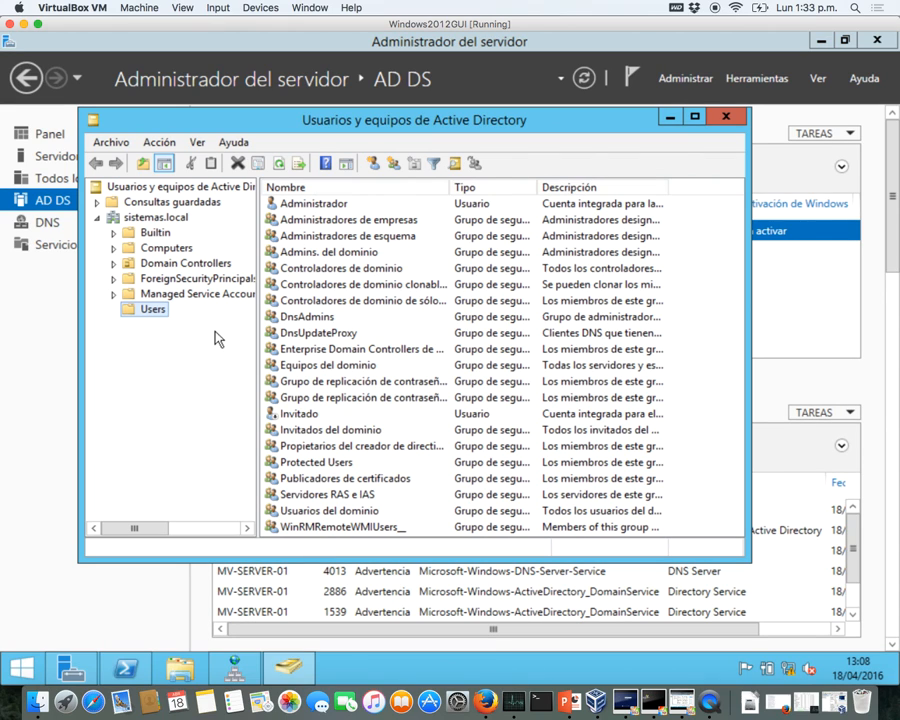
{"action": "left_click", "coordinate": [144, 251]}
{"action": "left_click", "coordinate": [341, 243]}
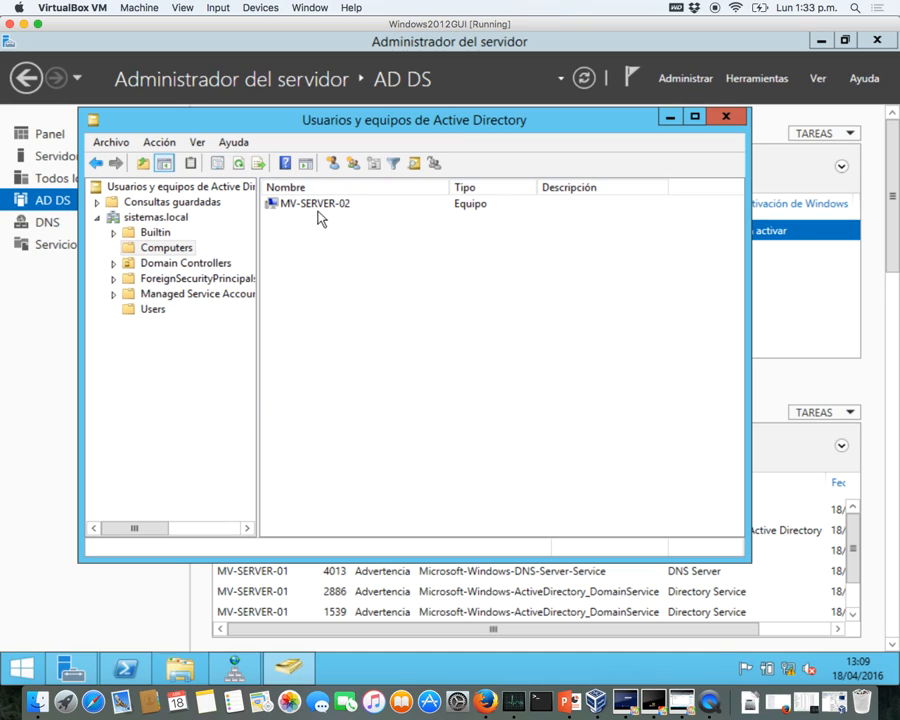
{"action": "left_click", "coordinate": [322, 207]}
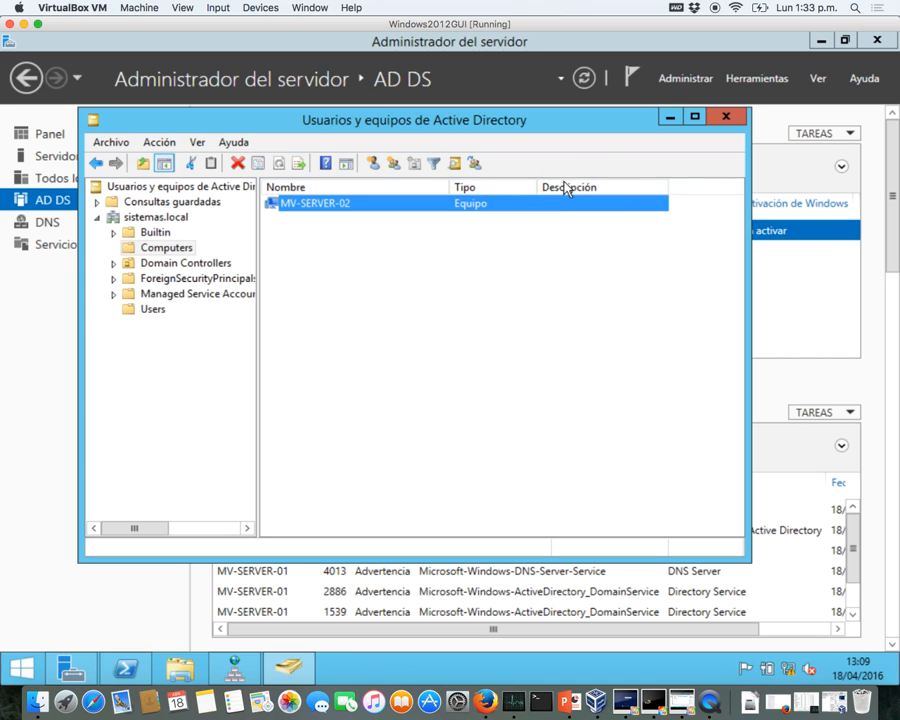
{"action": "left_click", "coordinate": [669, 119]}
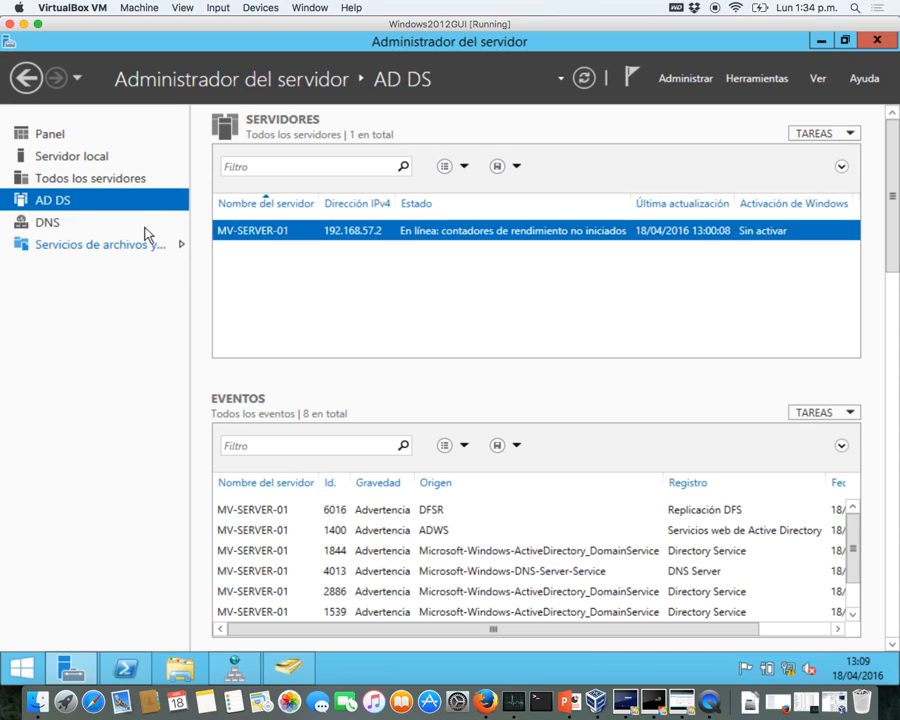
- Add MV-SERVER-02 to All Servers via Agregar servidores, found by an Active Directory search
{"action": "left_click", "coordinate": [105, 181]}
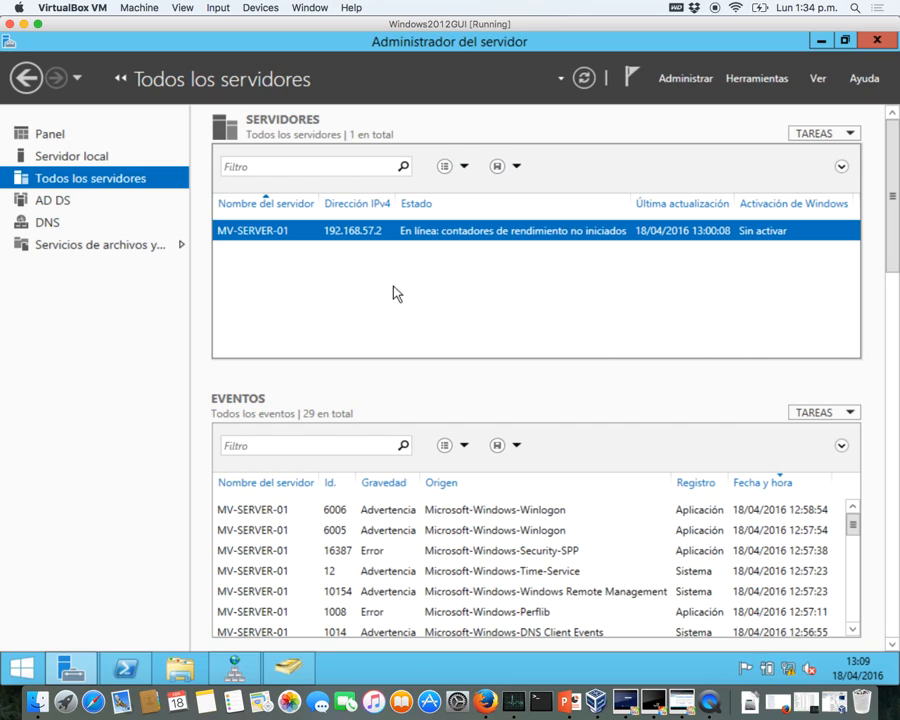
{"action": "left_click", "coordinate": [737, 81]}
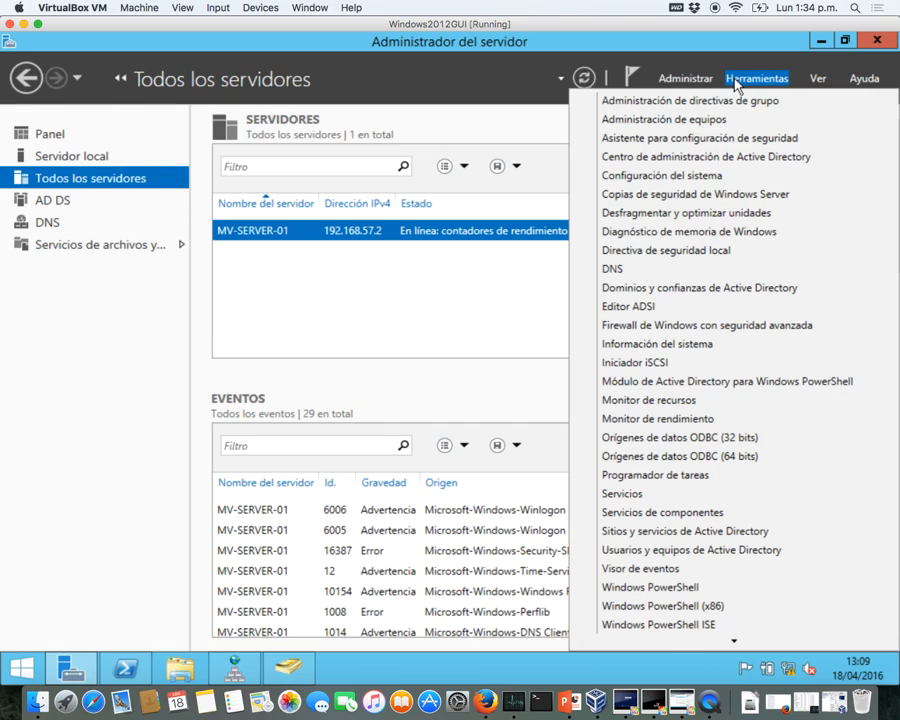
{"action": "left_click", "coordinate": [686, 80]}
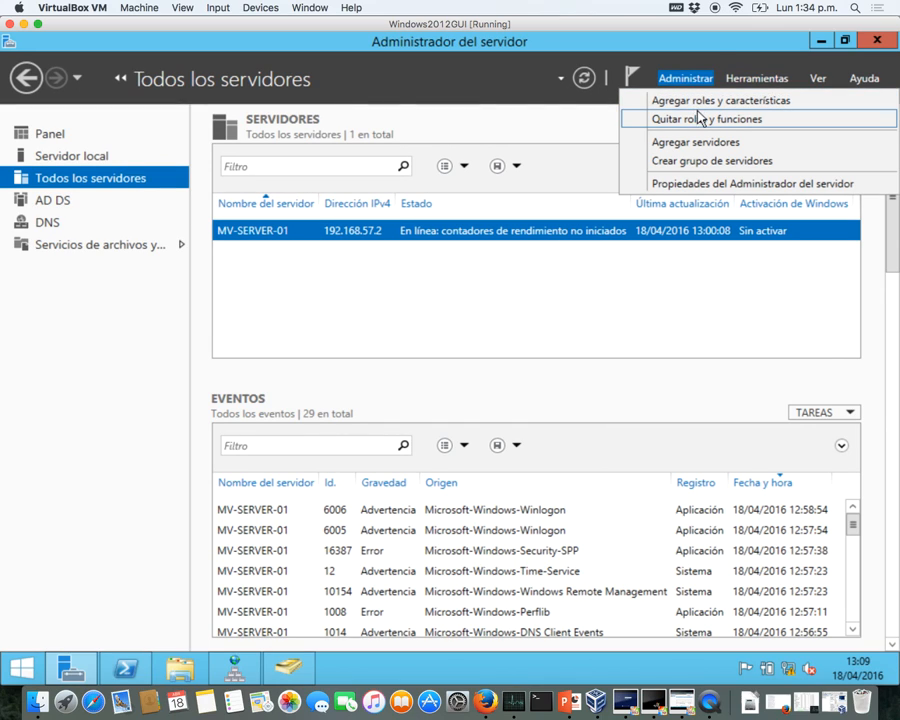
{"action": "left_click", "coordinate": [702, 143]}
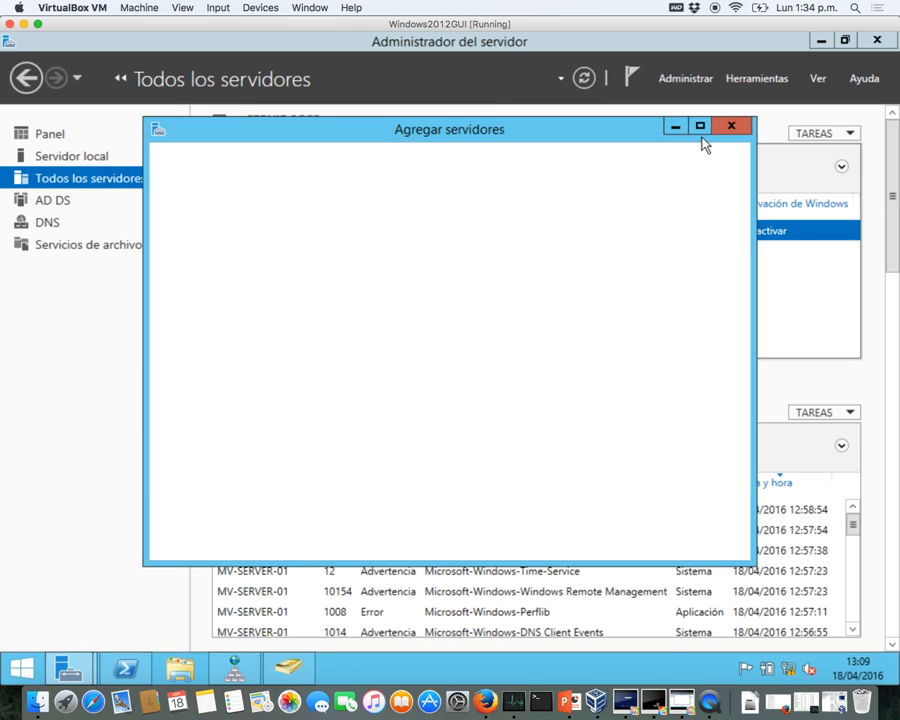
{"action": "left_click", "coordinate": [469, 280]}
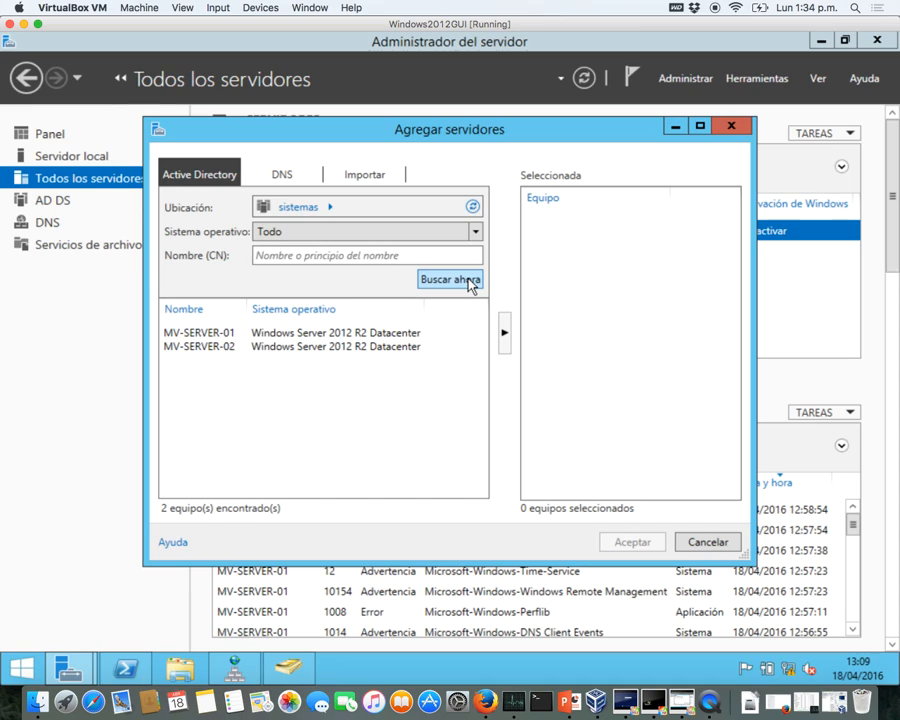
{"action": "left_click", "coordinate": [226, 348]}
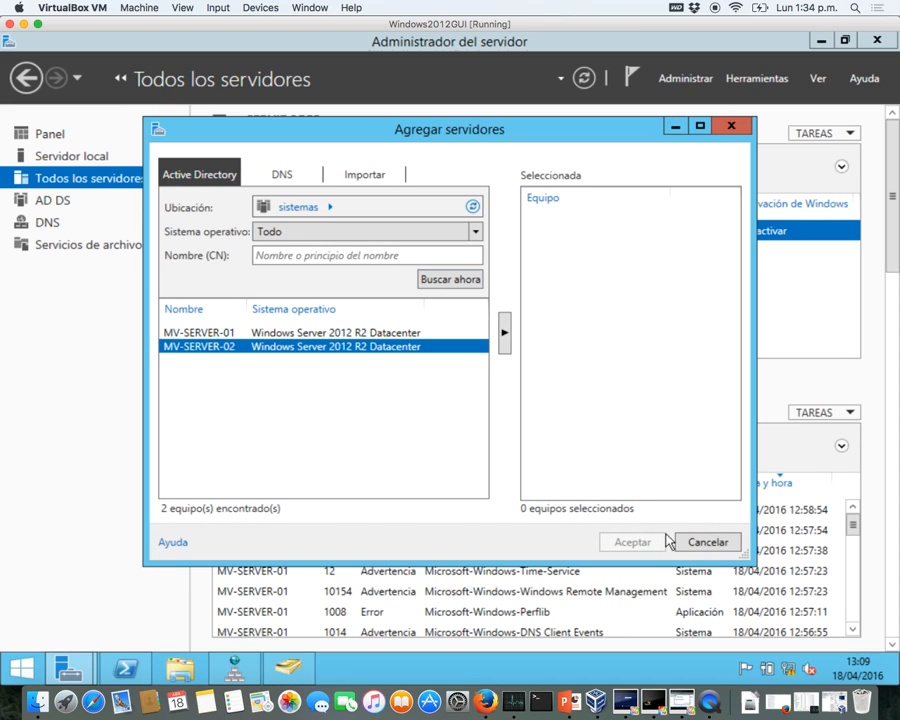
{"action": "left_click", "coordinate": [506, 345]}
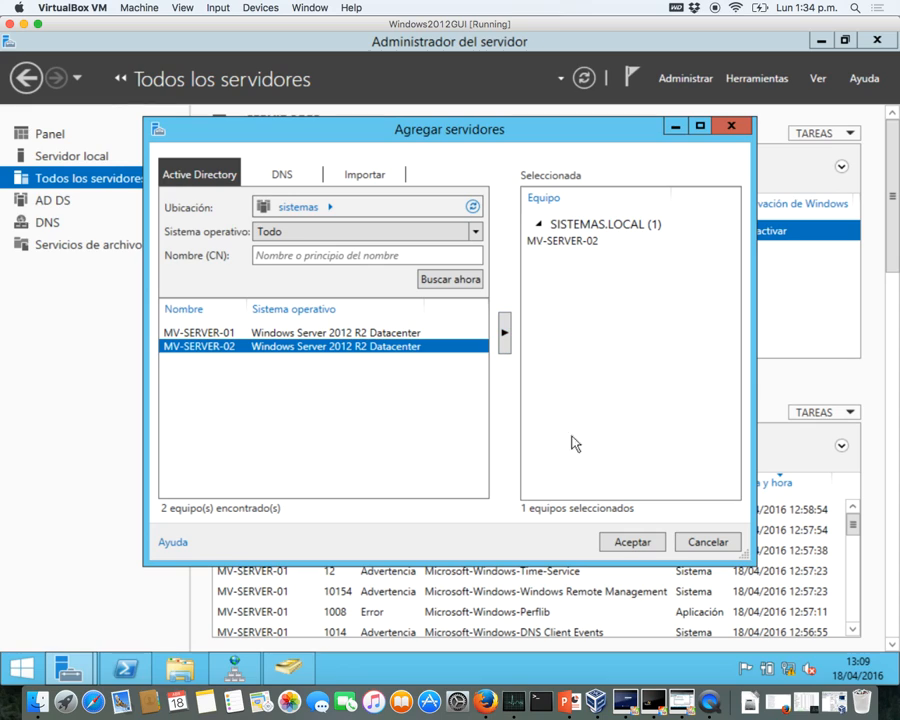
{"action": "left_click", "coordinate": [634, 541]}
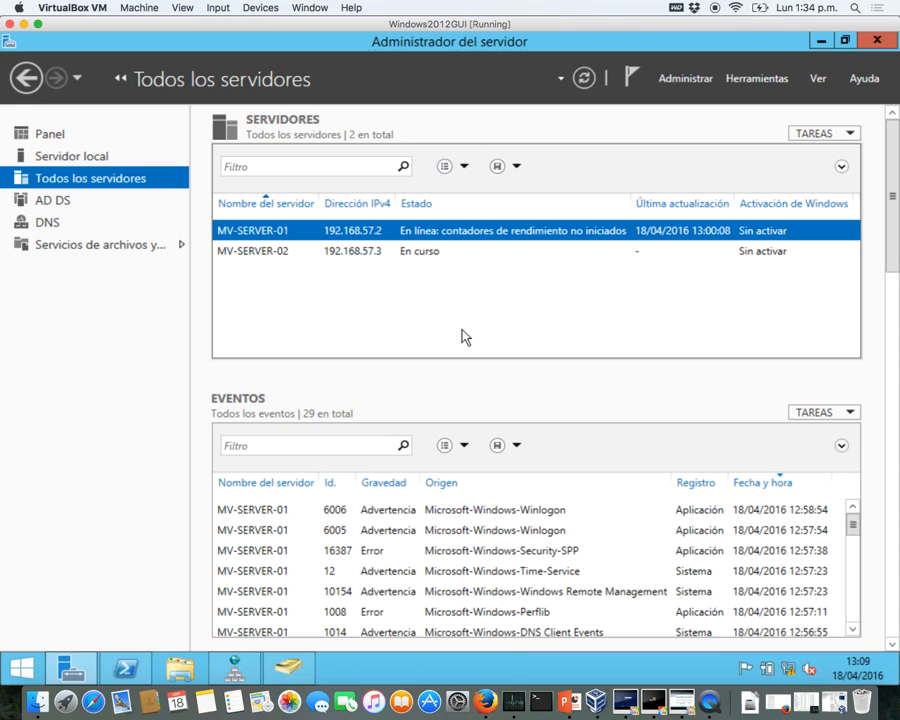
- Start the Add Roles and Features wizard with role-based installation targeting MV-SERVER-02
{"action": "left_click", "coordinate": [287, 258]}
{"action": "right_click", "coordinate": [287, 258]}
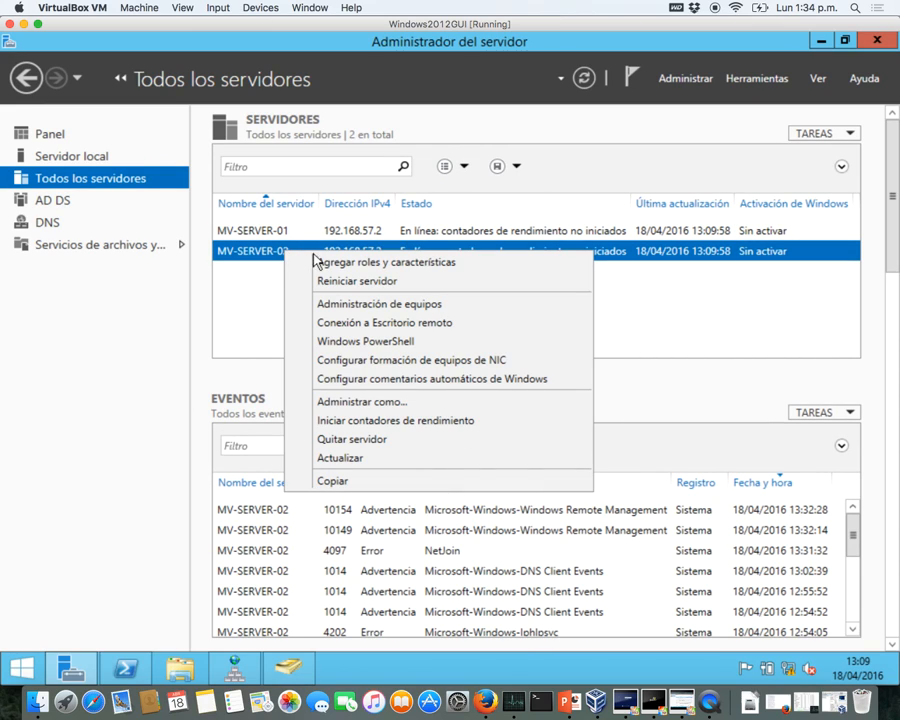
{"action": "left_click", "coordinate": [370, 263]}
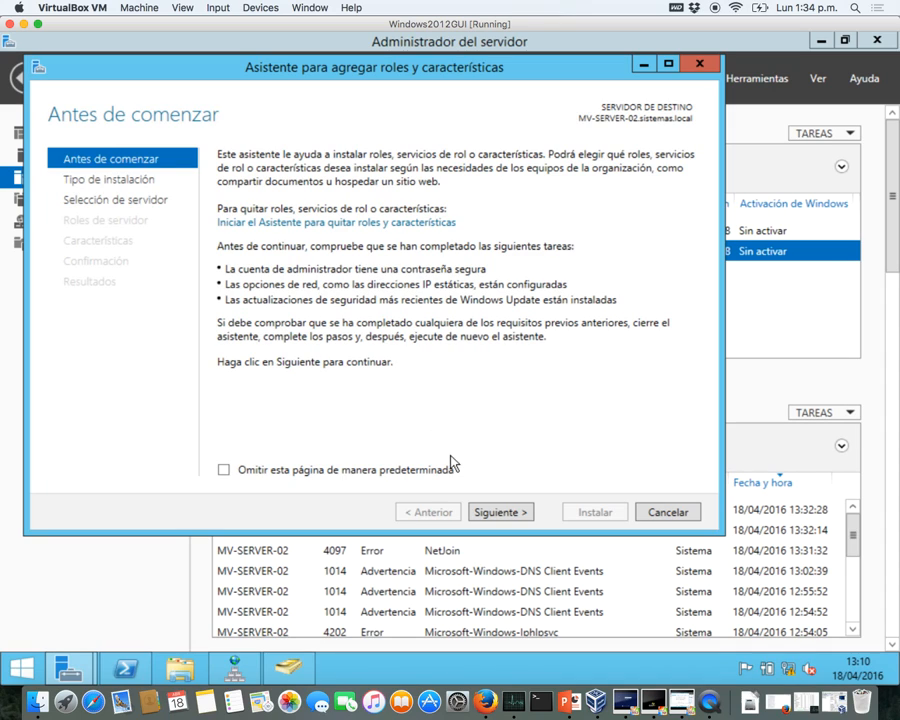
{"action": "left_click", "coordinate": [492, 512]}
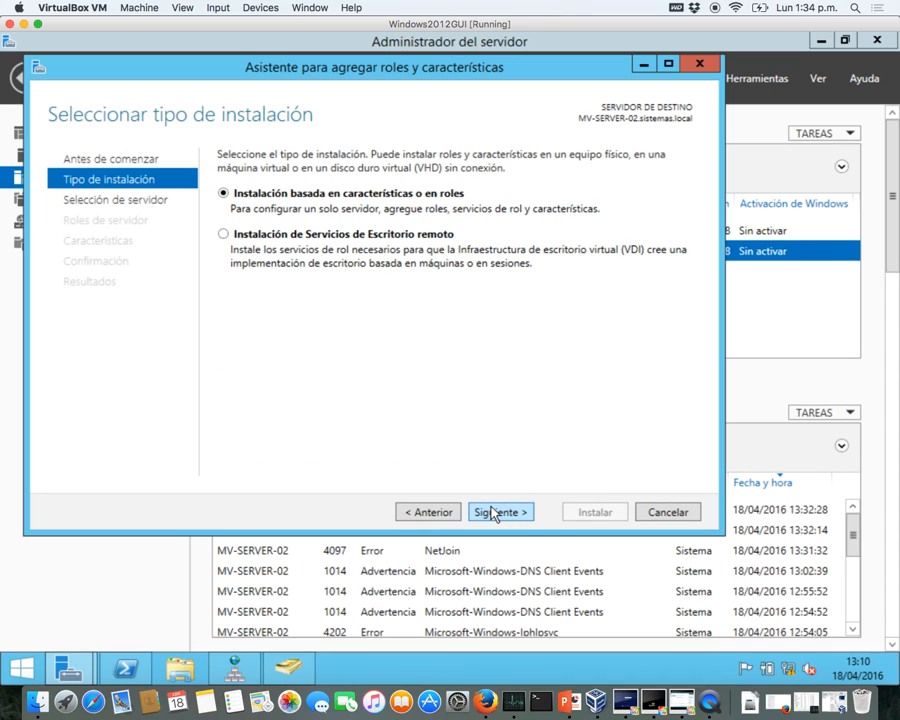
{"action": "left_click", "coordinate": [492, 512]}
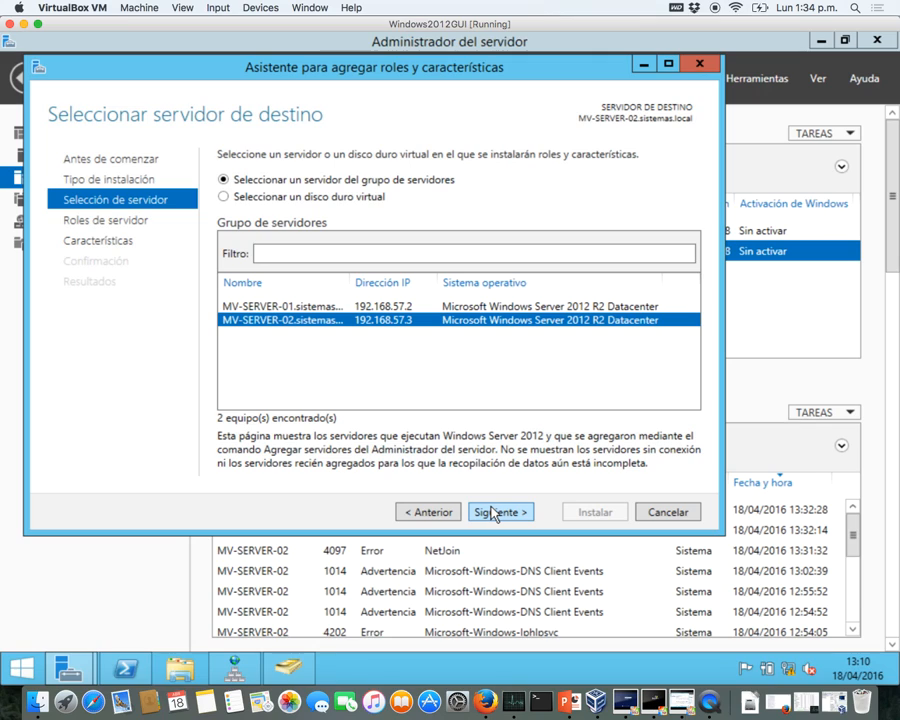
{"action": "left_click", "coordinate": [492, 513]}
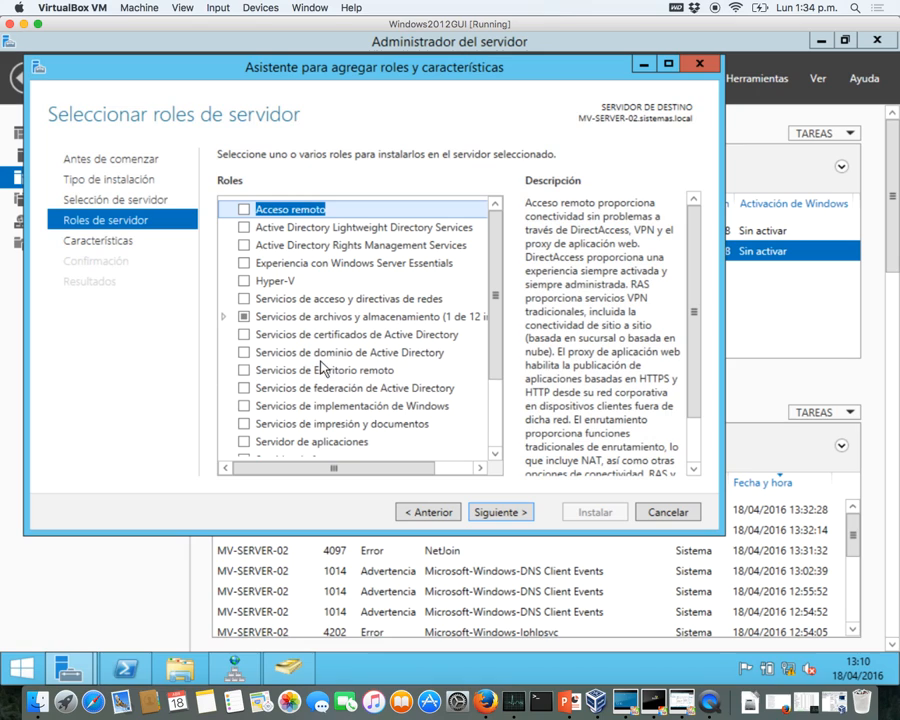
- Select AD DS and DNS Server roles, reach confirmation, and allow automatic restart
{"action": "left_click", "coordinate": [244, 353]}
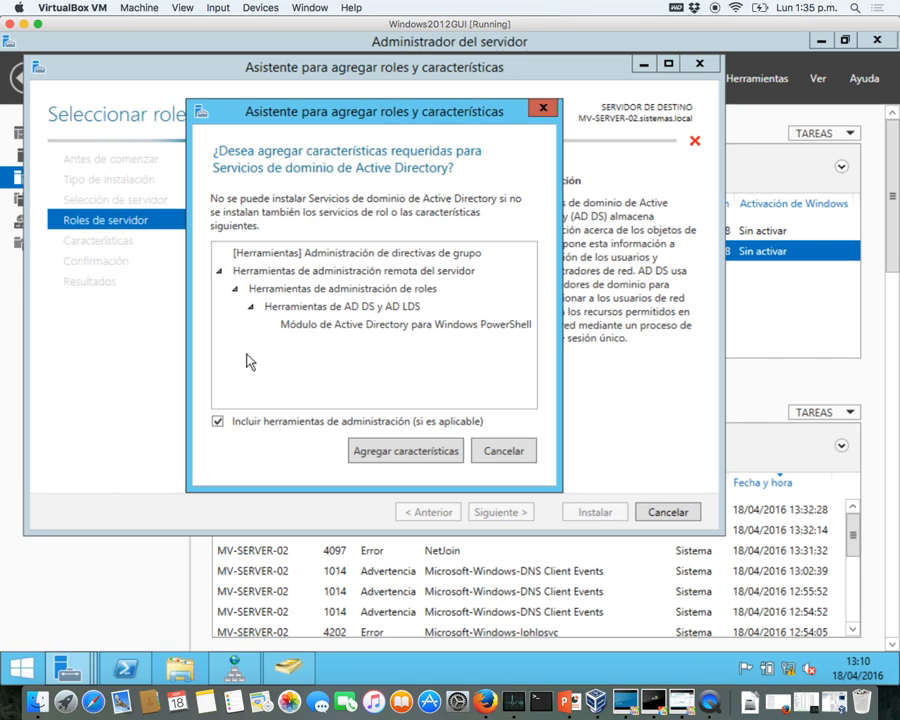
{"action": "left_click", "coordinate": [423, 456]}
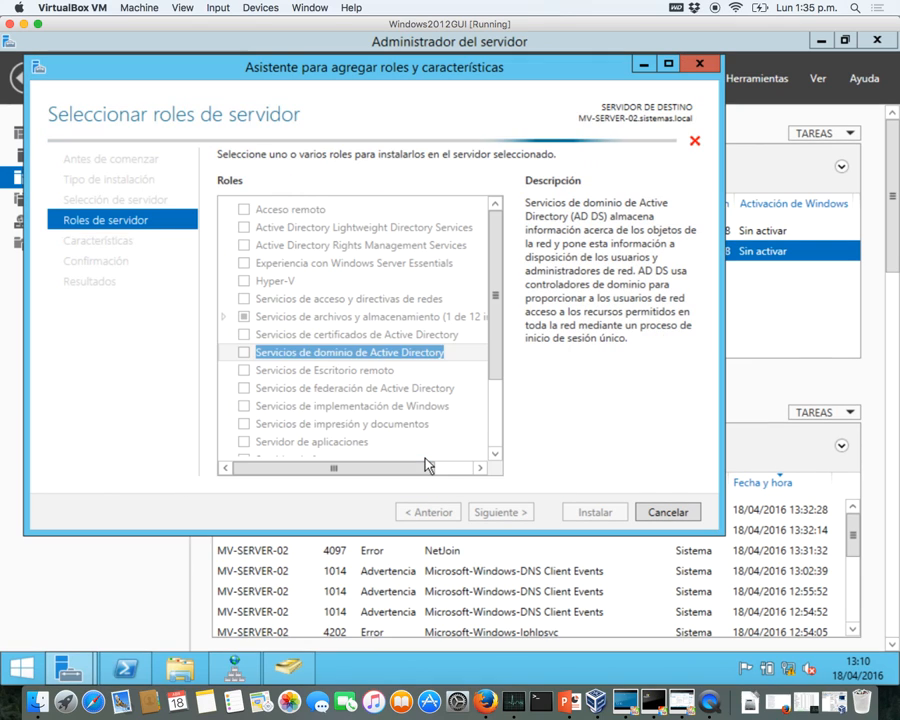
{"action": "scroll", "coordinate": [397, 418], "scroll_direction": "down", "scroll_amount": 3}
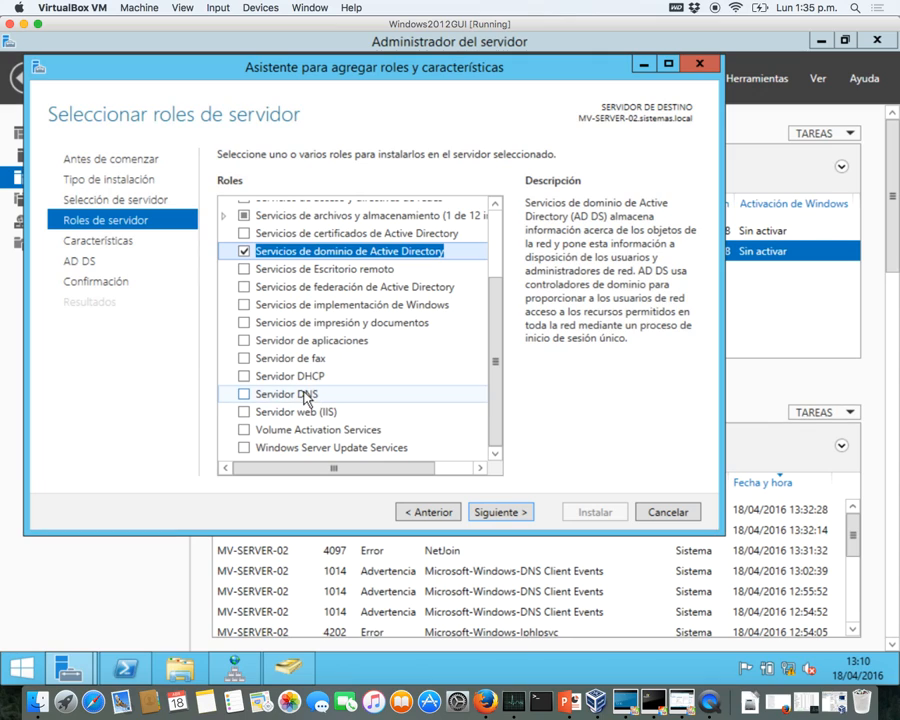
{"action": "left_click", "coordinate": [244, 394]}
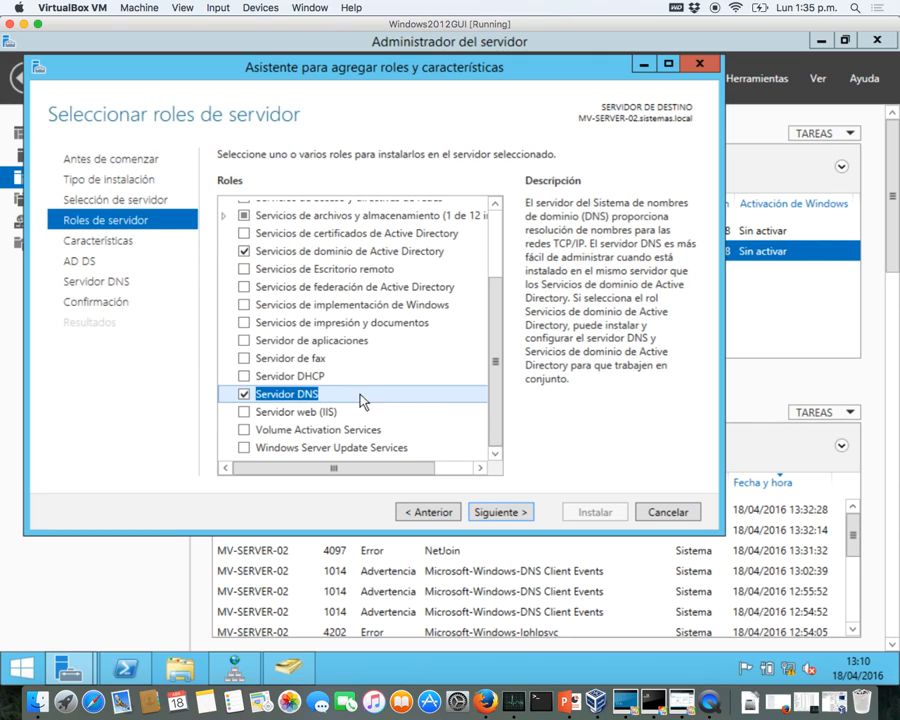
{"action": "left_click", "coordinate": [487, 511]}
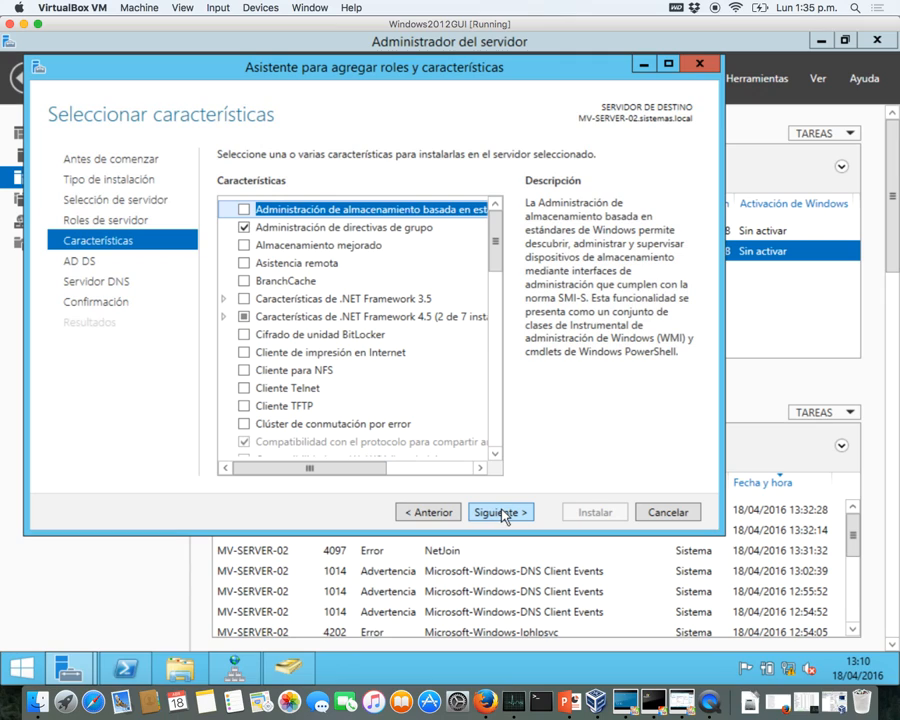
{"action": "left_click", "coordinate": [503, 513]}
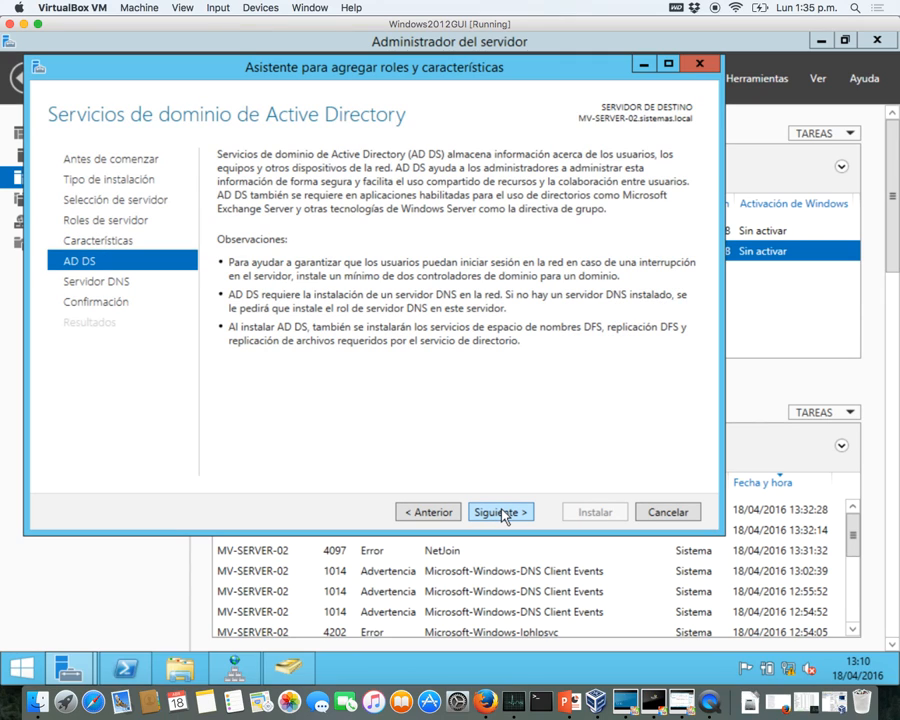
{"action": "left_click", "coordinate": [503, 513]}
{"action": "left_click", "coordinate": [503, 513]}
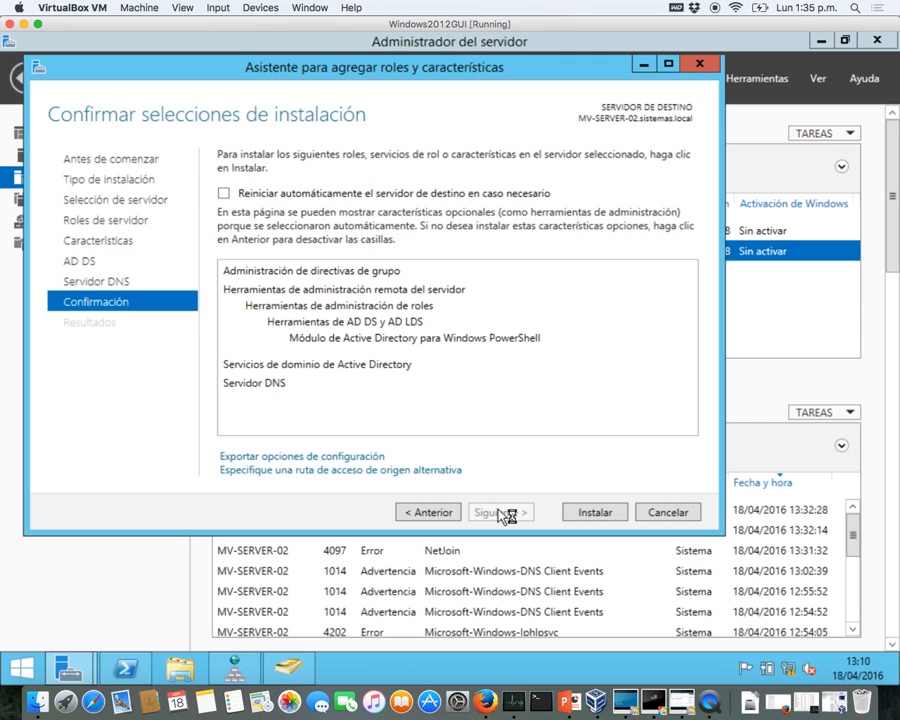
{"action": "left_click", "coordinate": [268, 199]}
- Install the selected AD DS and DNS Server roles on MV-SERVER-02 until the installation succeeds
{"action": "left_click", "coordinate": [584, 511]}
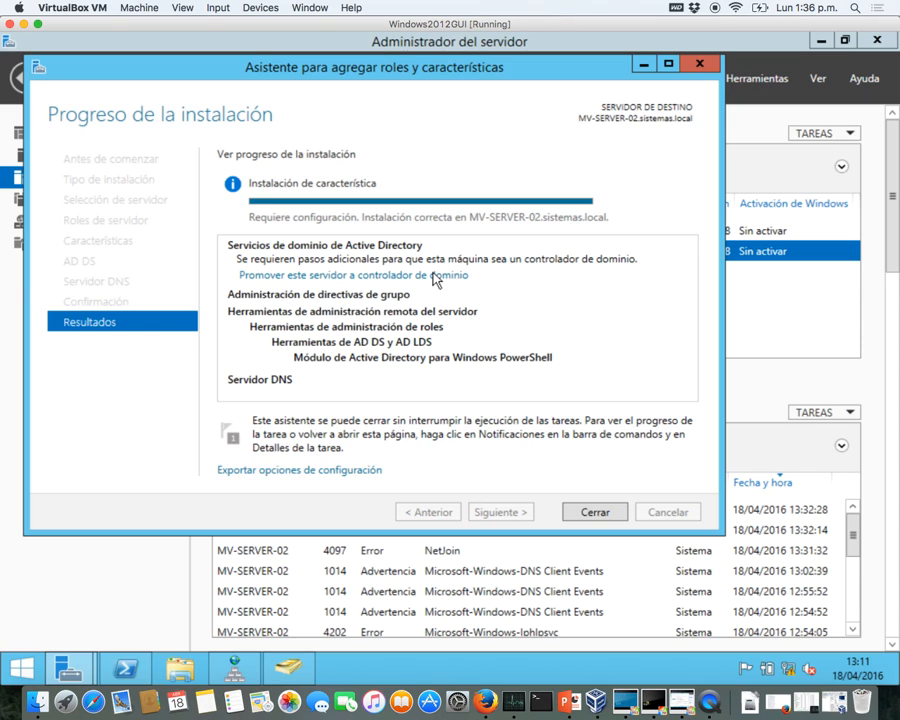
- Start promoting MV-SERVER-02 to a domain controller using the administrador domain account and its password
{"action": "left_click", "coordinate": [435, 276]}
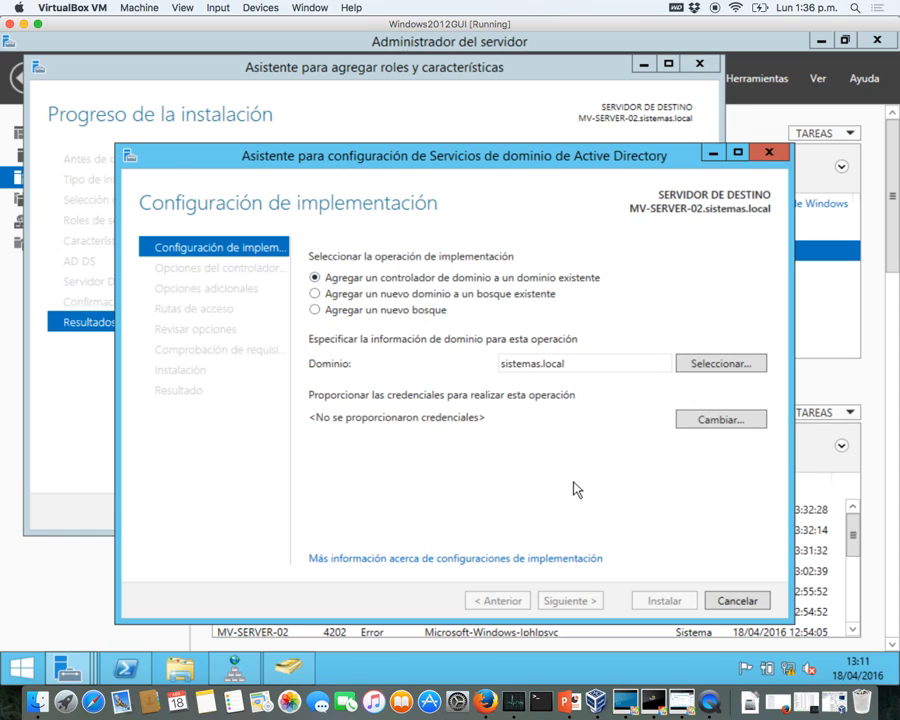
{"action": "left_click", "coordinate": [689, 424]}
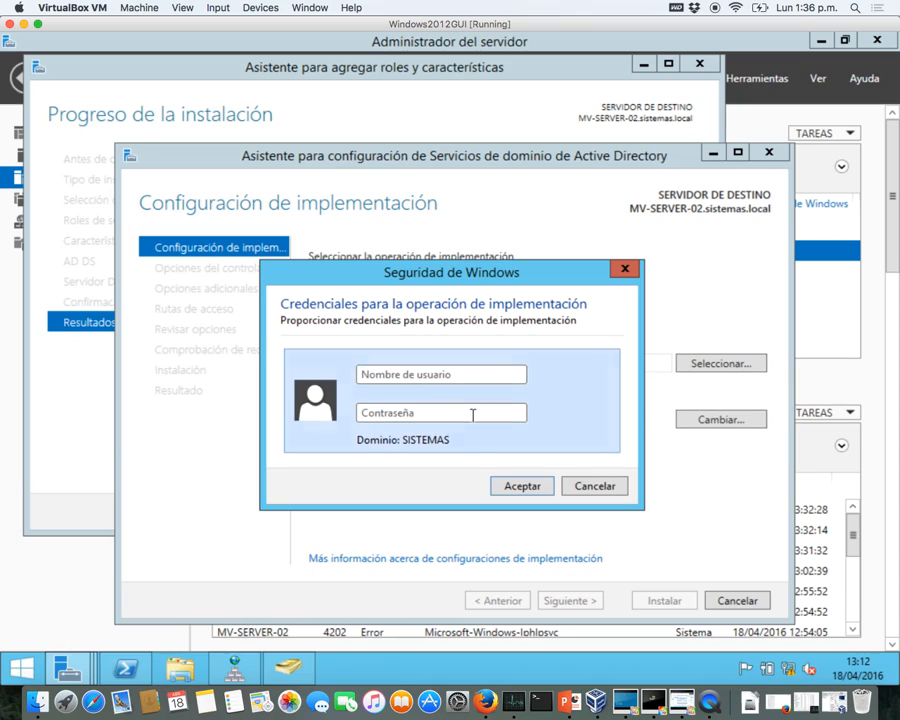
{"action": "type", "text": "administrador"}
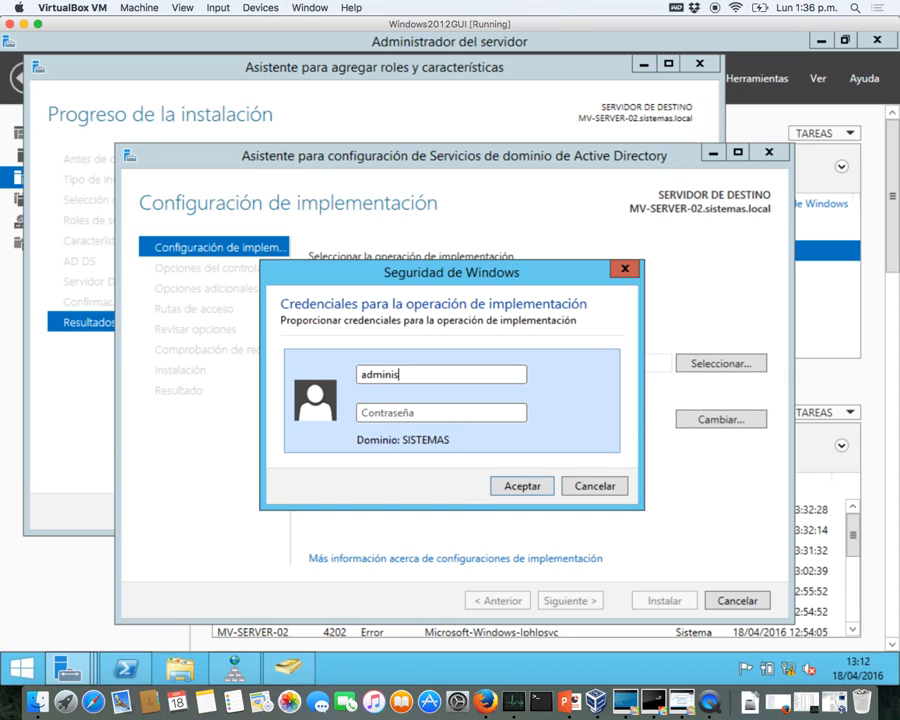
{"action": "key", "text": "Tab"}
{"action": "type", "text": "•••••••"}
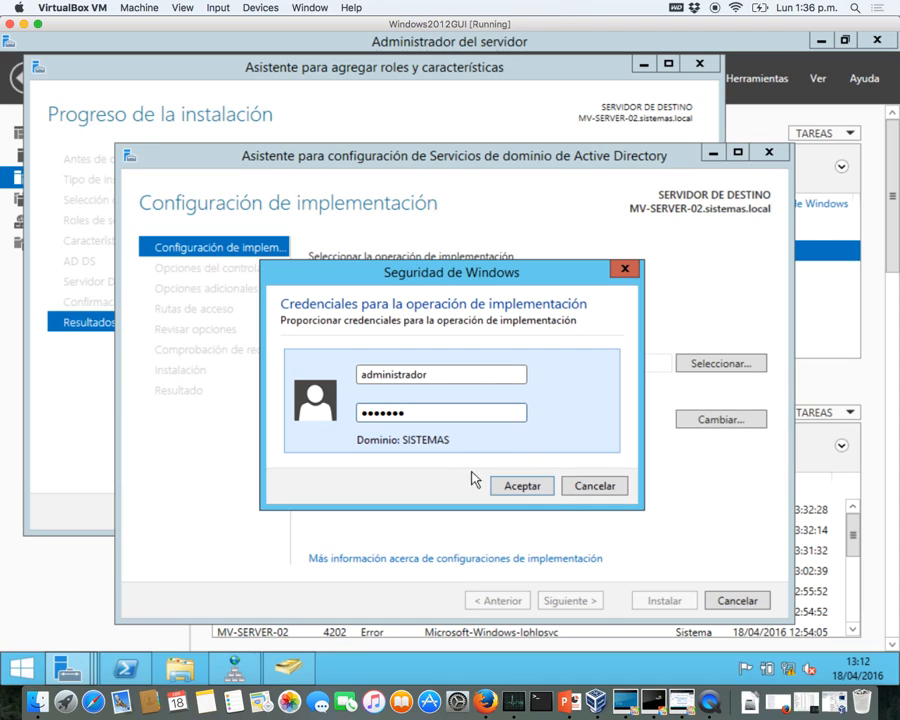
{"action": "left_click", "coordinate": [500, 494]}
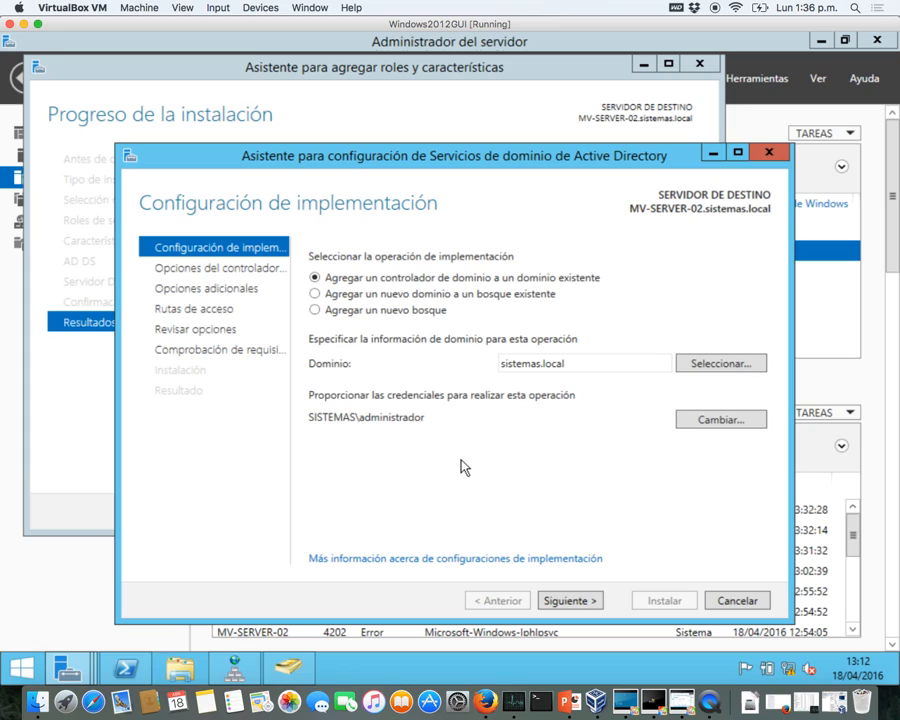
{"action": "left_click", "coordinate": [570, 601]}
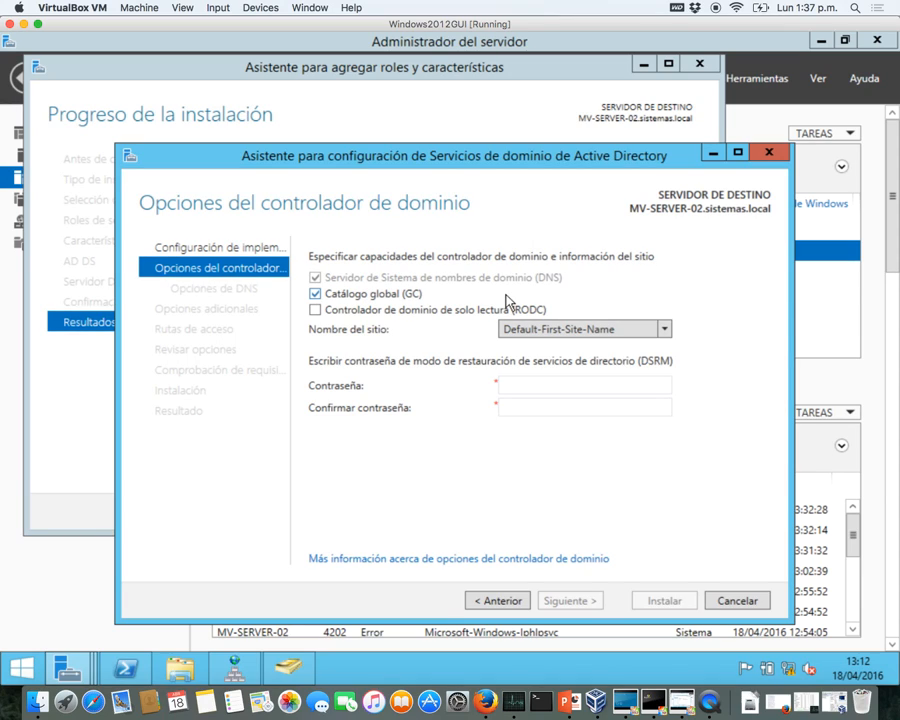
- Clear Global Catalog, keep site Default-First-Site-Name, confirm the DSRM password, and pass the DNS options
{"action": "left_click", "coordinate": [316, 295]}
{"action": "left_click", "coordinate": [570, 330]}
{"action": "left_click", "coordinate": [662, 331]}
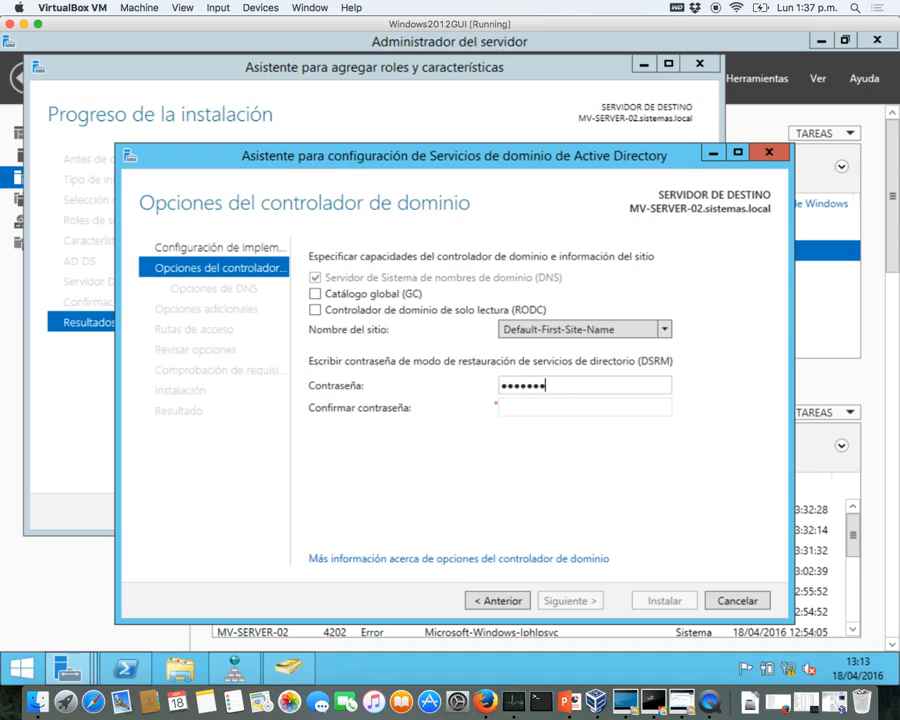
{"action": "left_click", "coordinate": [516, 406]}
{"action": "type", "text": "•"}
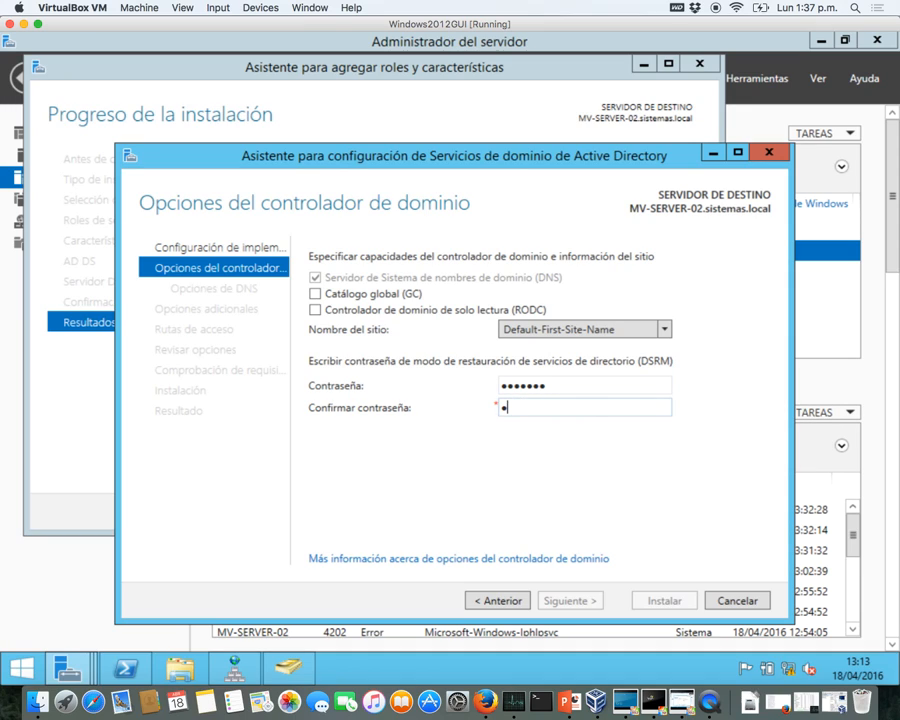
{"action": "type", "text": "••••••"}
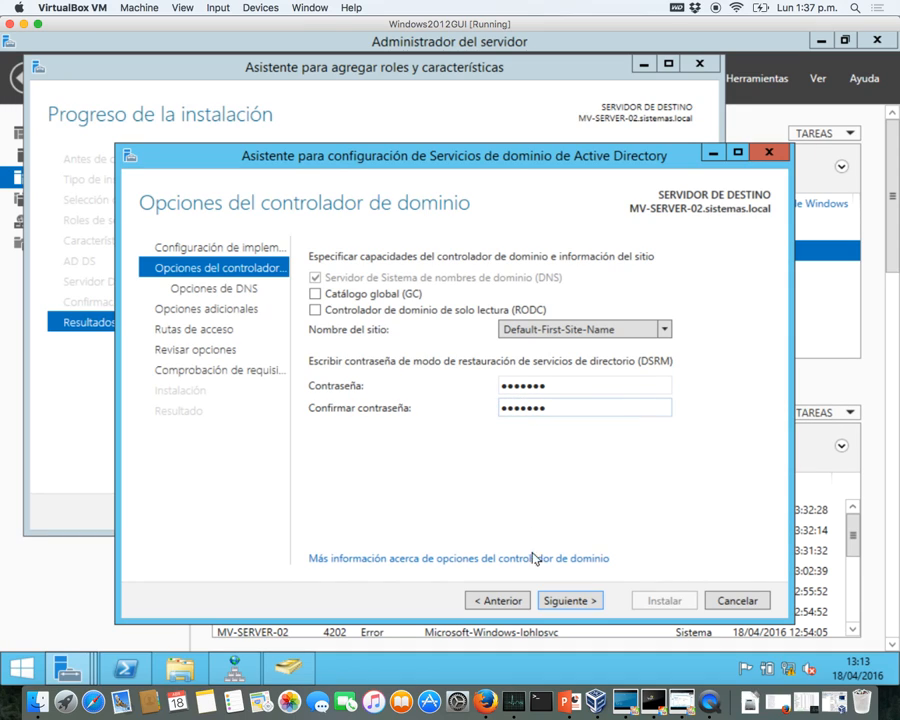
{"action": "left_click", "coordinate": [567, 601]}
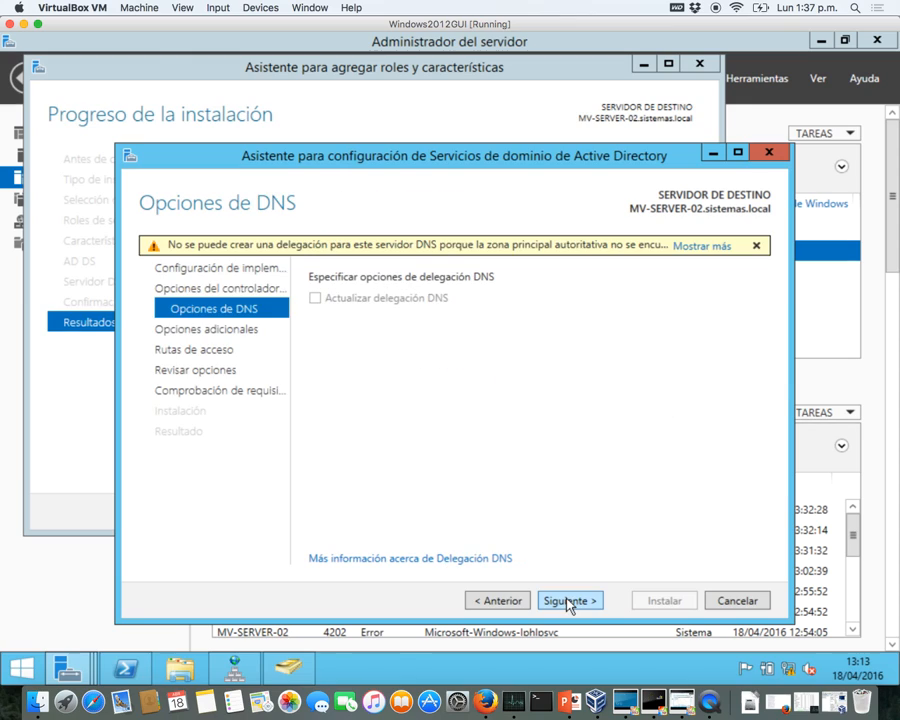
{"action": "left_click", "coordinate": [567, 601]}
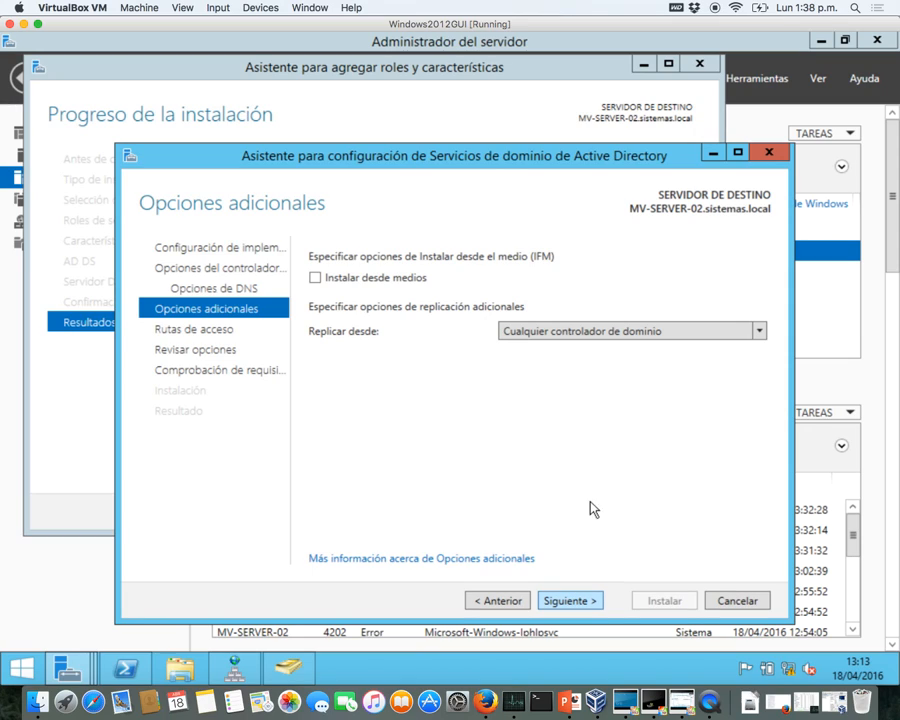
- Replicate from MV-SERVER-01.sistemas.local, keep the default NTDS and SYSVOL paths, and reach the prerequisite check
{"action": "left_click", "coordinate": [609, 334]}
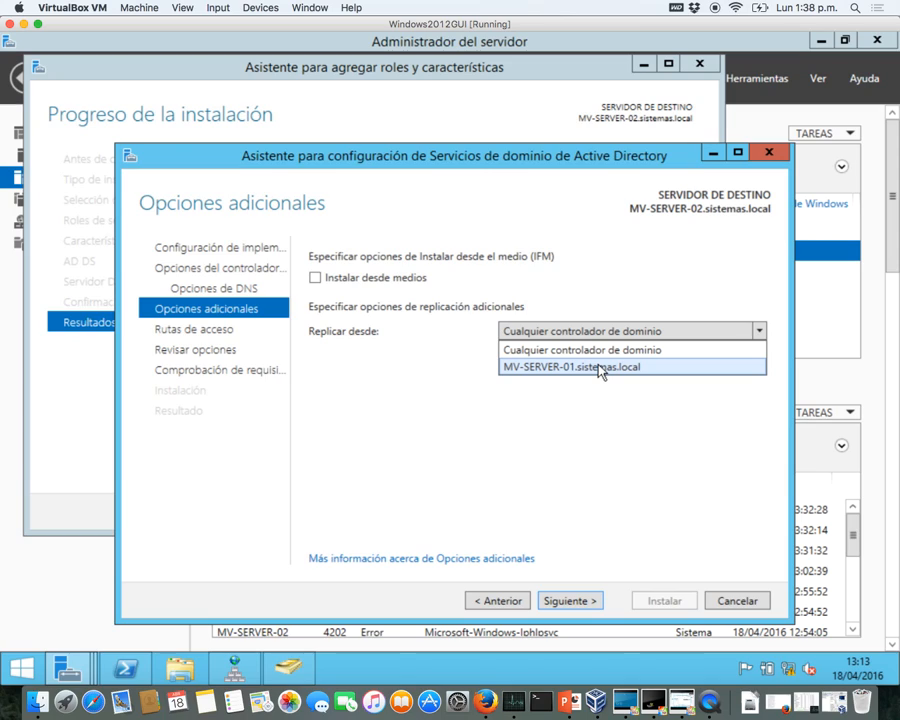
{"action": "left_click", "coordinate": [598, 365]}
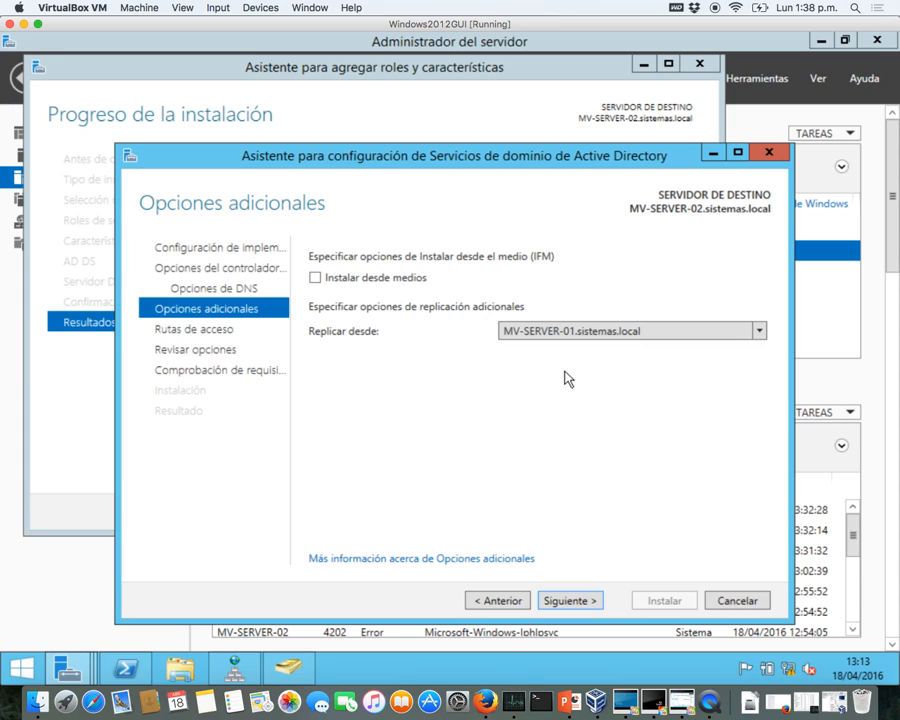
{"action": "left_click", "coordinate": [597, 602]}
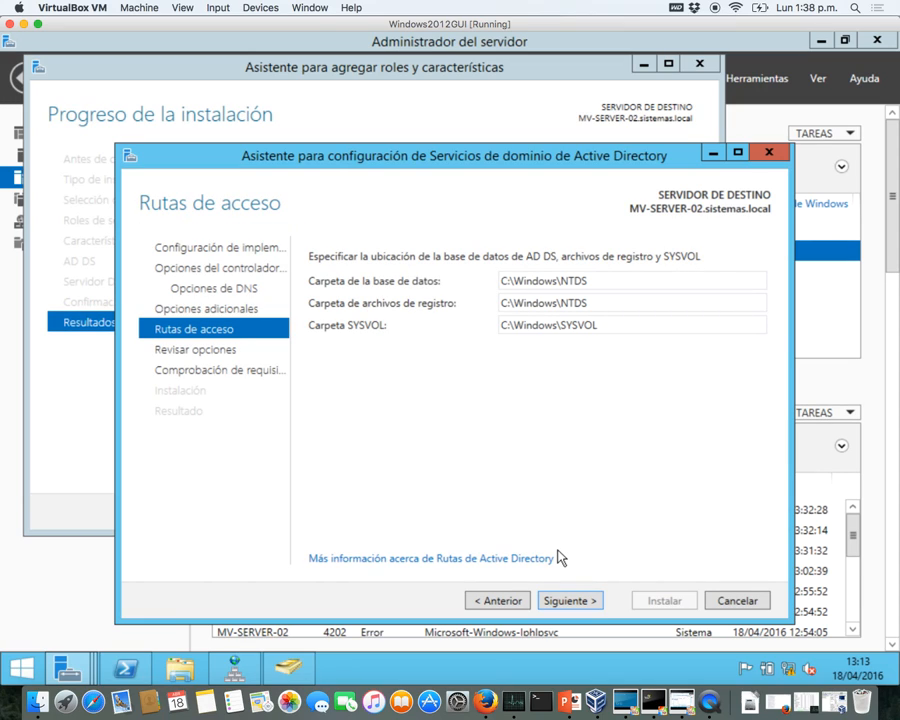
{"action": "left_click", "coordinate": [562, 602]}
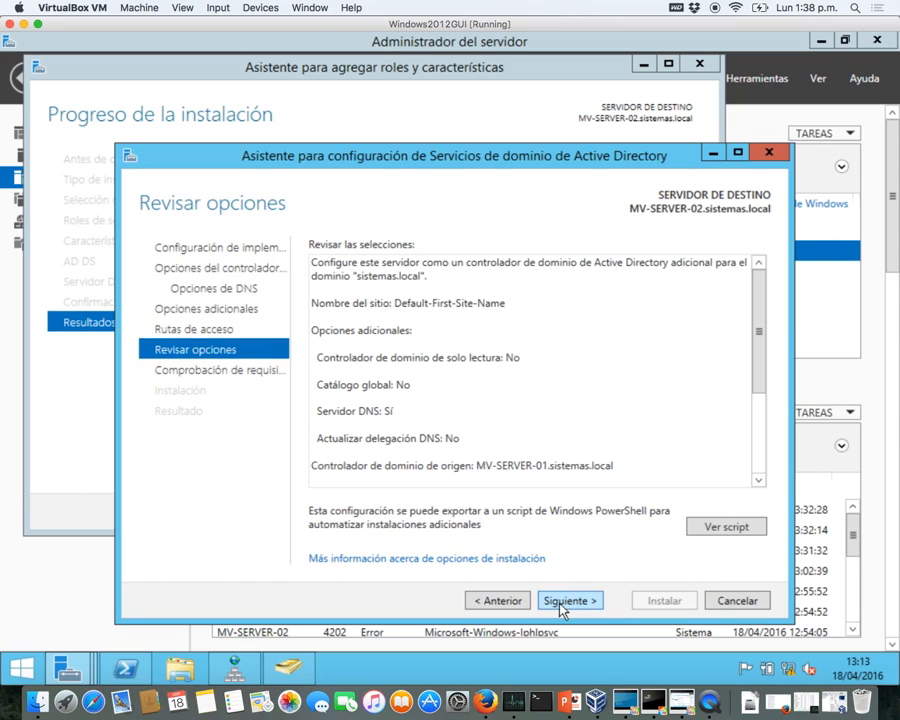
{"action": "left_click", "coordinate": [561, 602]}
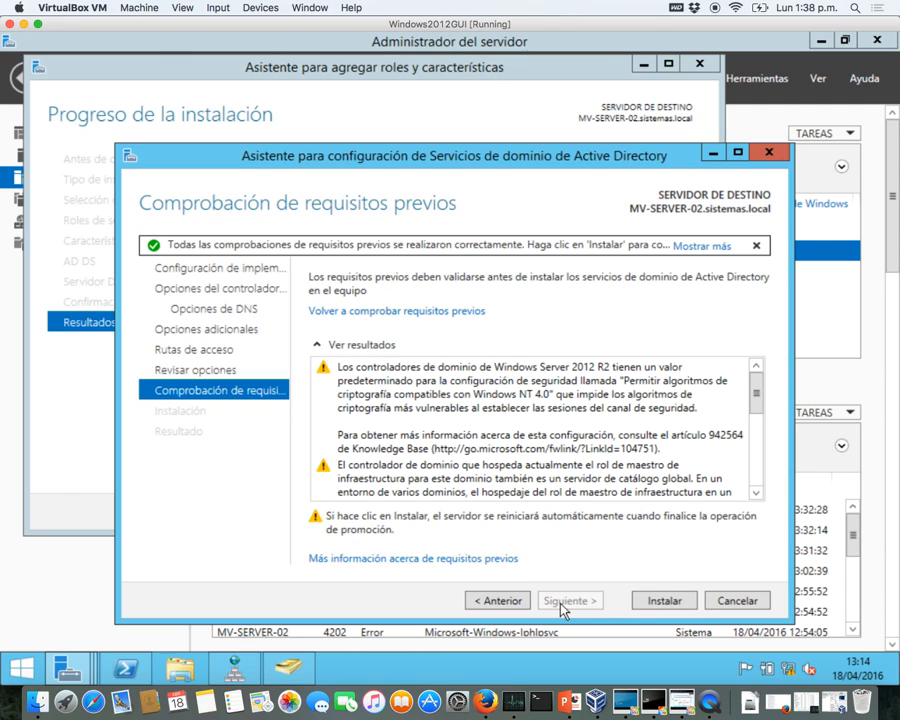
- Run the AD DS installation that makes MV-SERVER-02 a domain controller for sistemas.local
{"action": "left_click", "coordinate": [652, 604]}
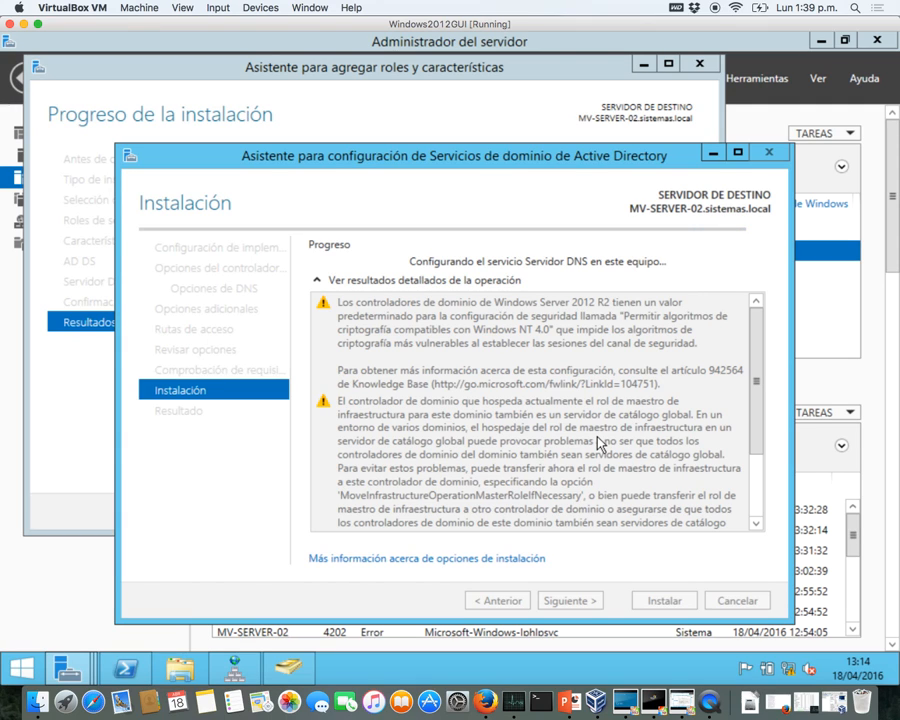
{"action": "key", "text": "ctrl+Up"}
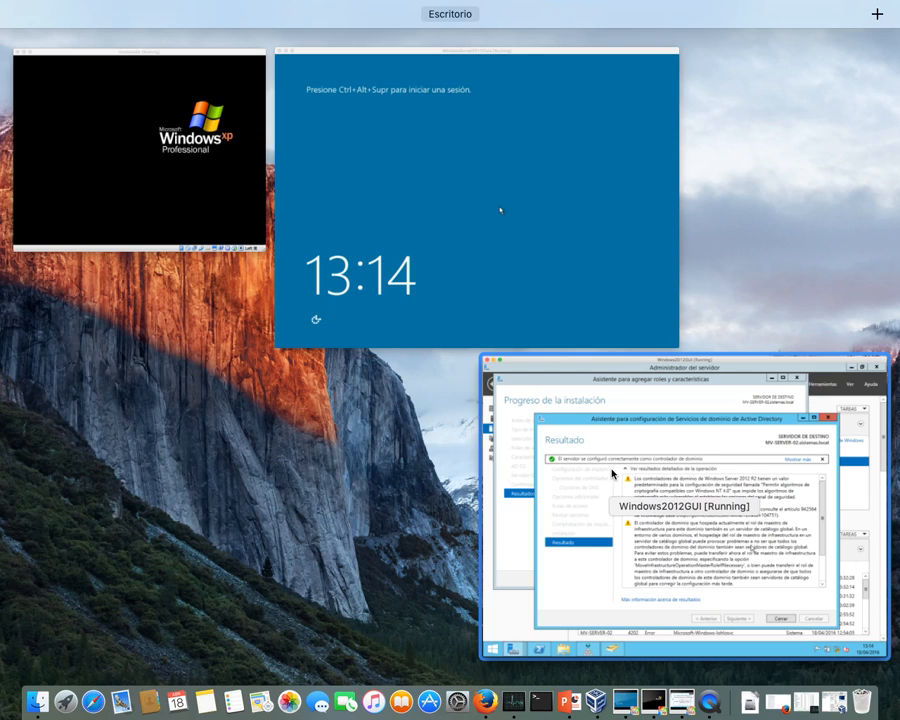
- Return to the Windows 2012 VM, review the promotion results, and close the AD DS configuration wizard
{"action": "left_click", "coordinate": [640, 455]}
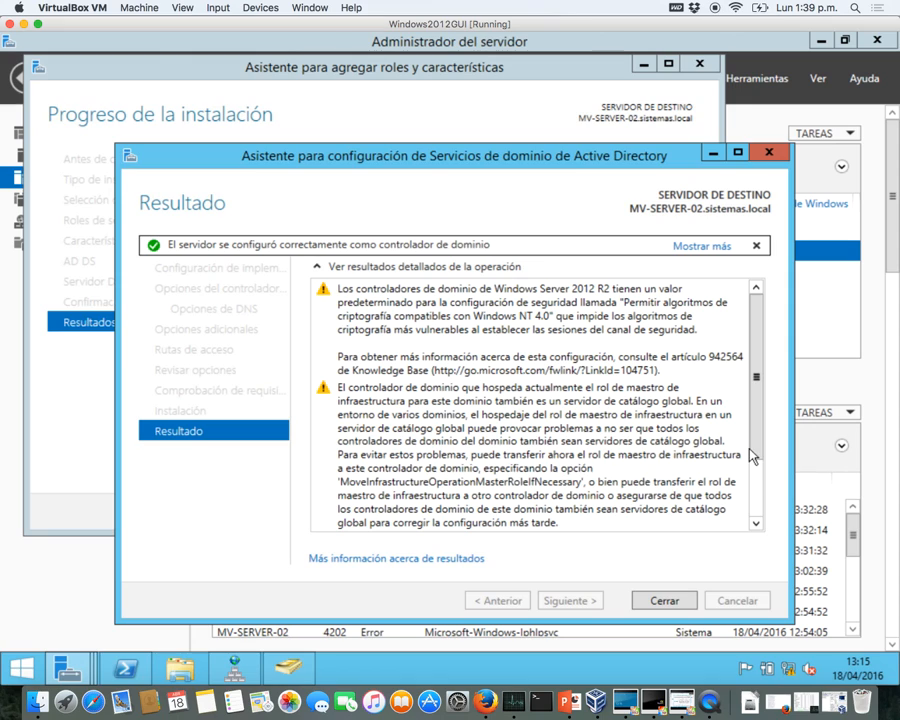
{"action": "left_click_drag", "start_coordinate": [759, 452], "coordinate": [745, 568]}
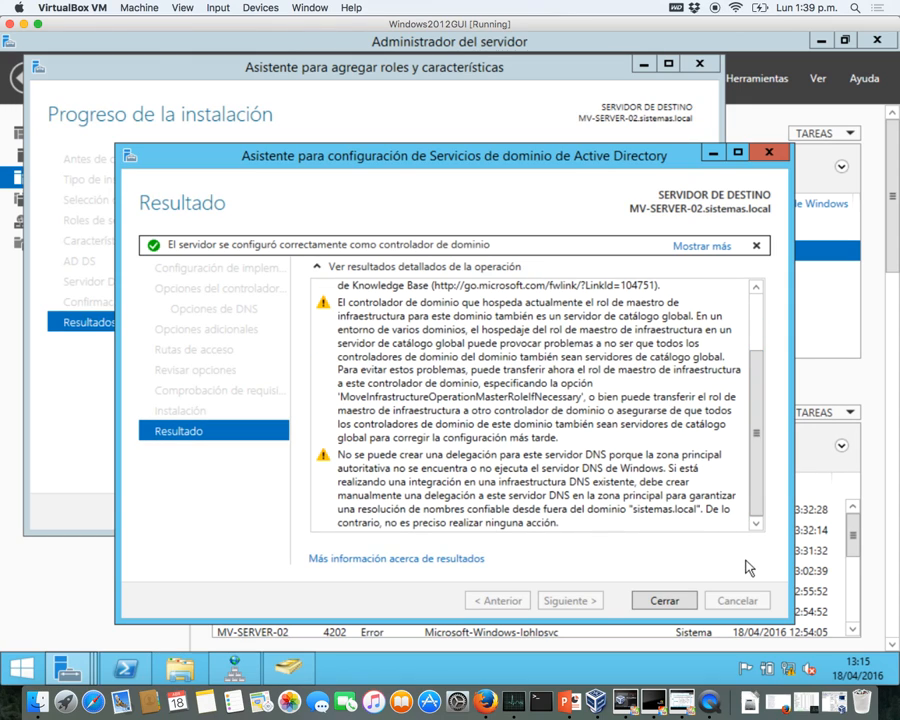
{"action": "left_click", "coordinate": [665, 601]}
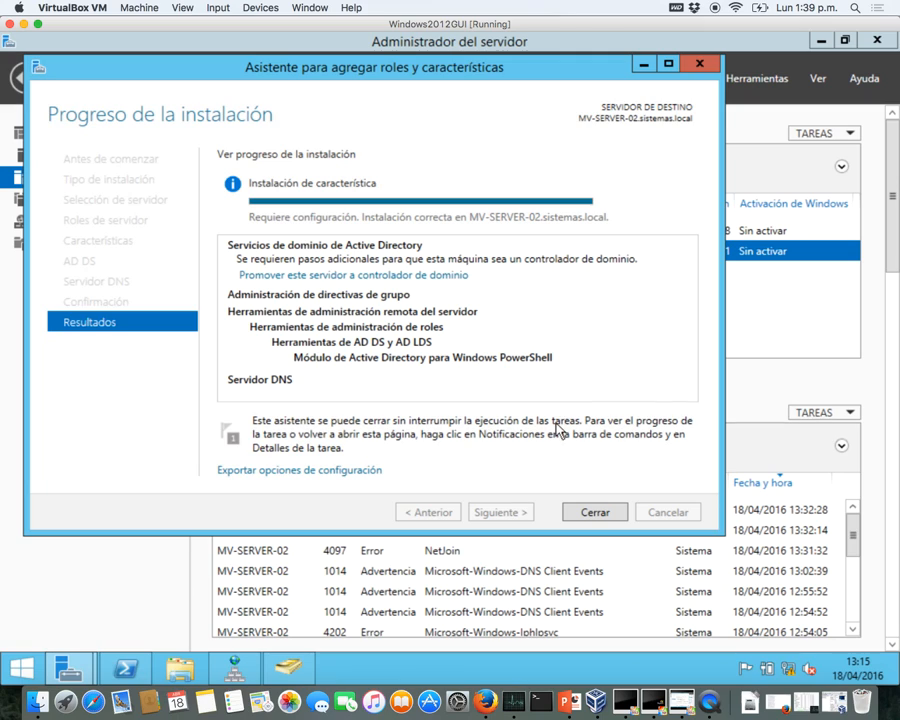
- Close the role installation wizard and PowerShell, then select MV-SERVER-02 in the AD DS servers view
{"action": "left_click", "coordinate": [594, 512]}
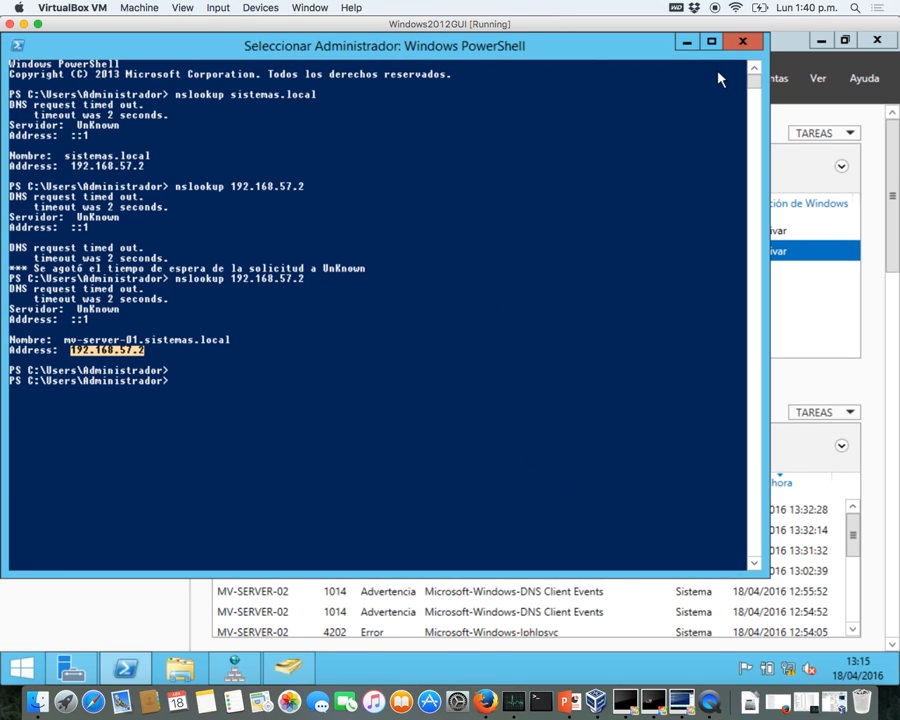
{"action": "left_click", "coordinate": [742, 41]}
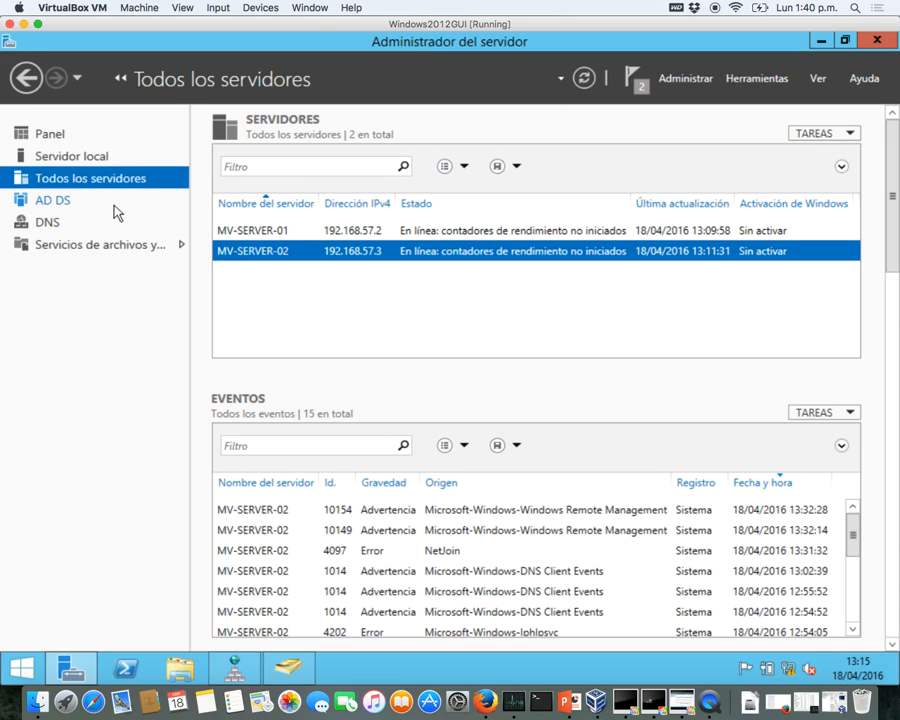
{"action": "left_click", "coordinate": [261, 233]}
{"action": "left_click", "coordinate": [255, 253]}
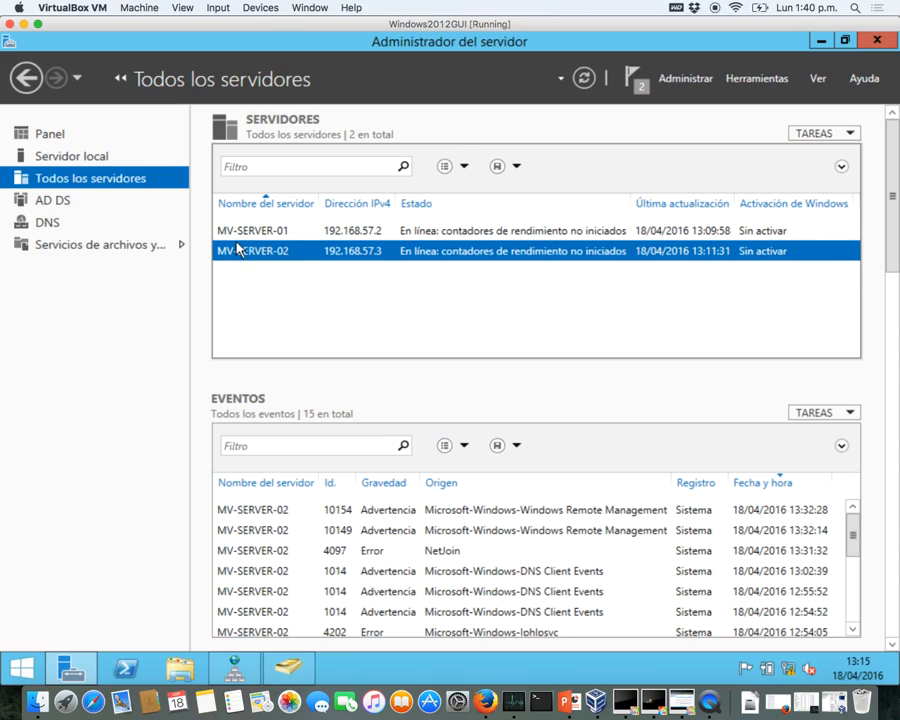
{"action": "left_click", "coordinate": [69, 201]}
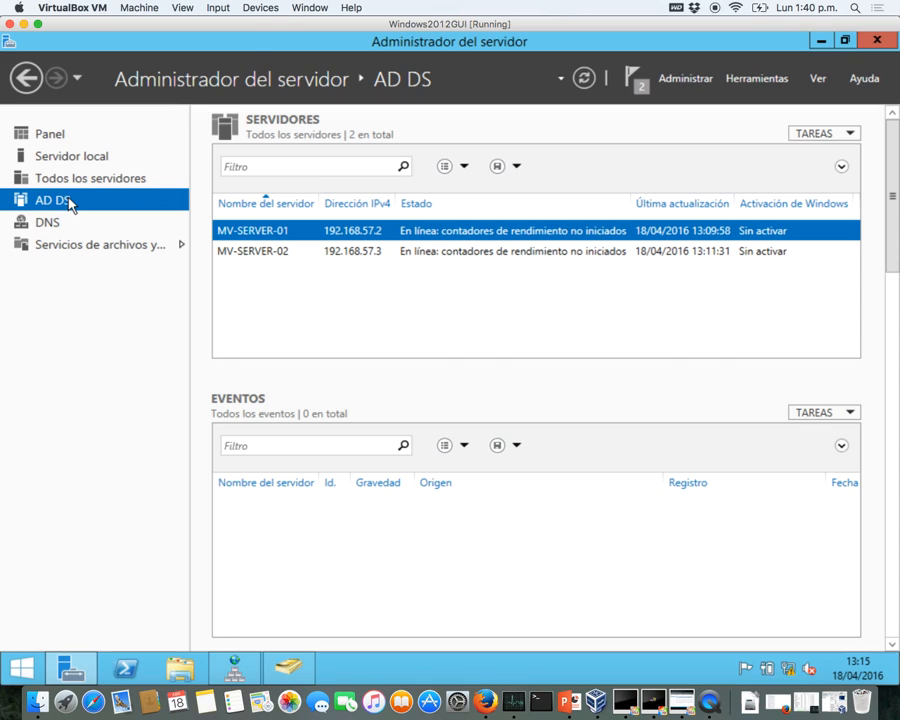
{"action": "left_click", "coordinate": [238, 255]}
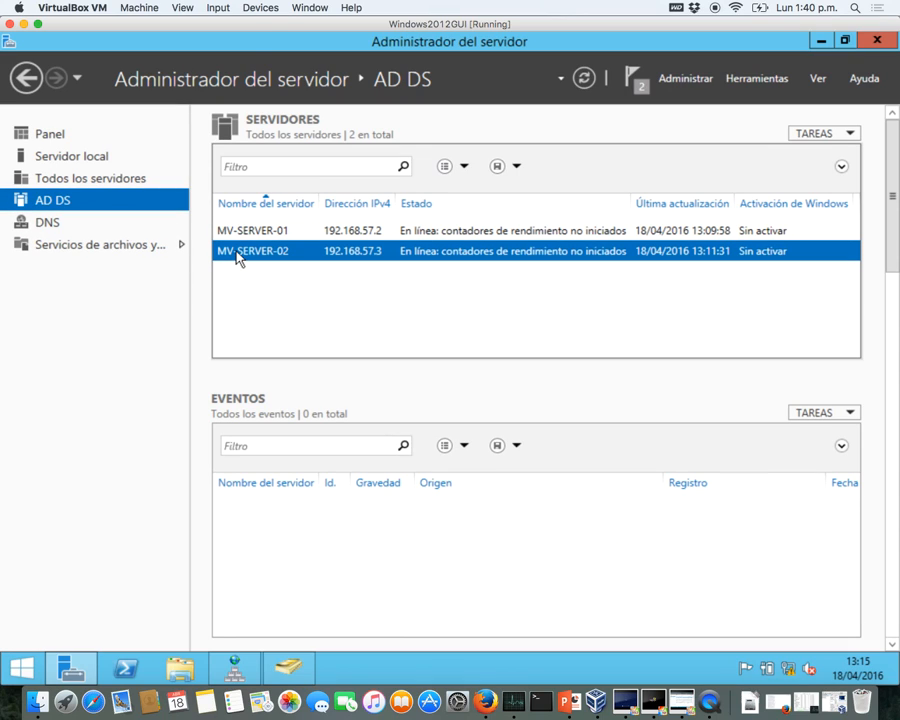
- Launch Active Directory Users and Computers from MV-SERVER-02 and show sistemas.local's Users container
{"action": "right_click", "coordinate": [262, 258]}
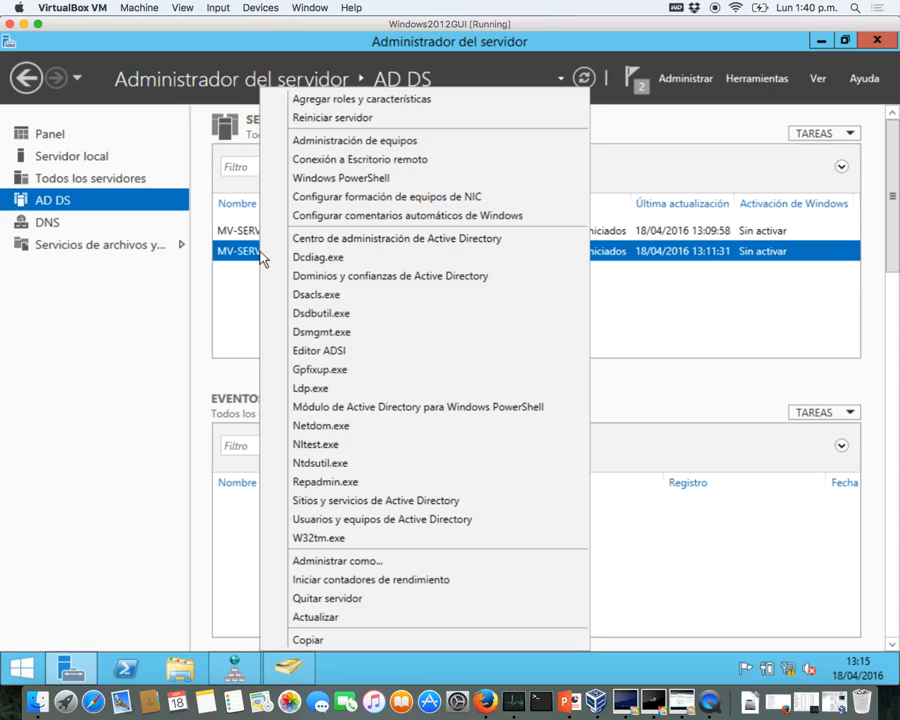
{"action": "left_click", "coordinate": [324, 522]}
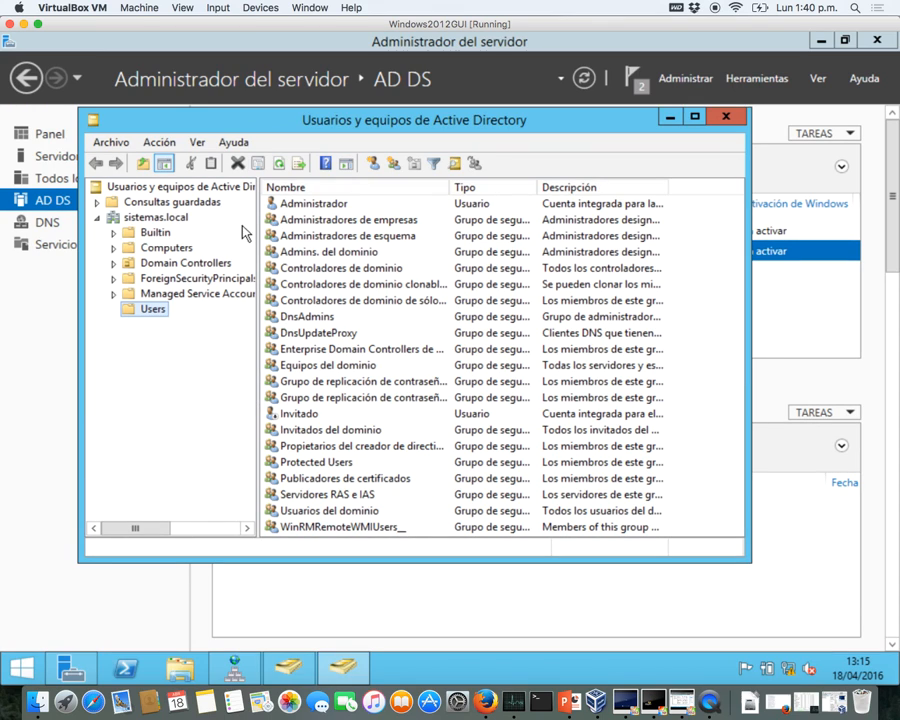
{"action": "left_click", "coordinate": [166, 219]}
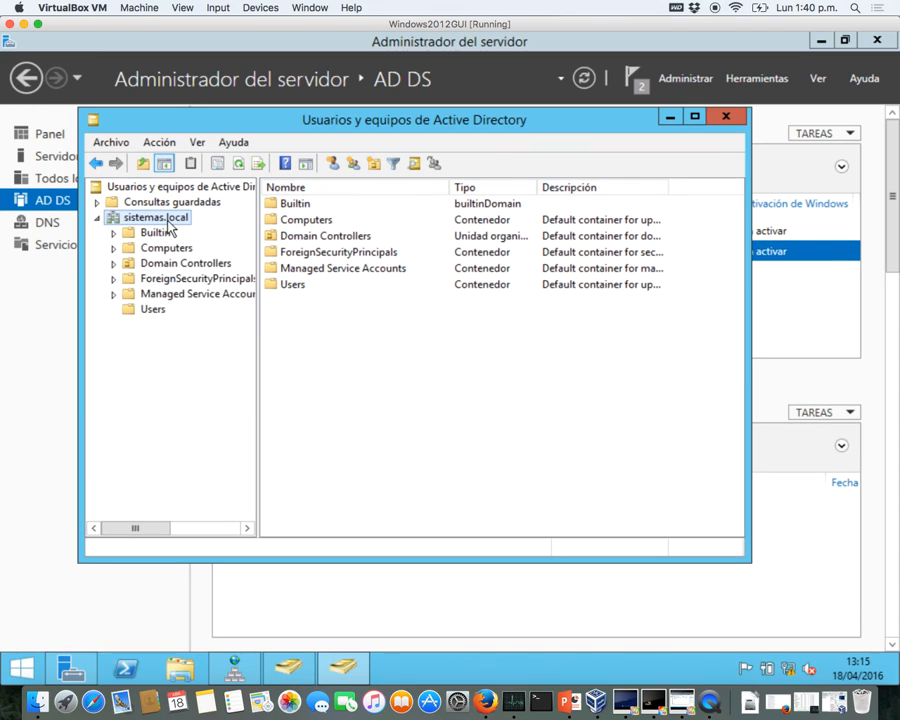
{"action": "left_click", "coordinate": [141, 310]}
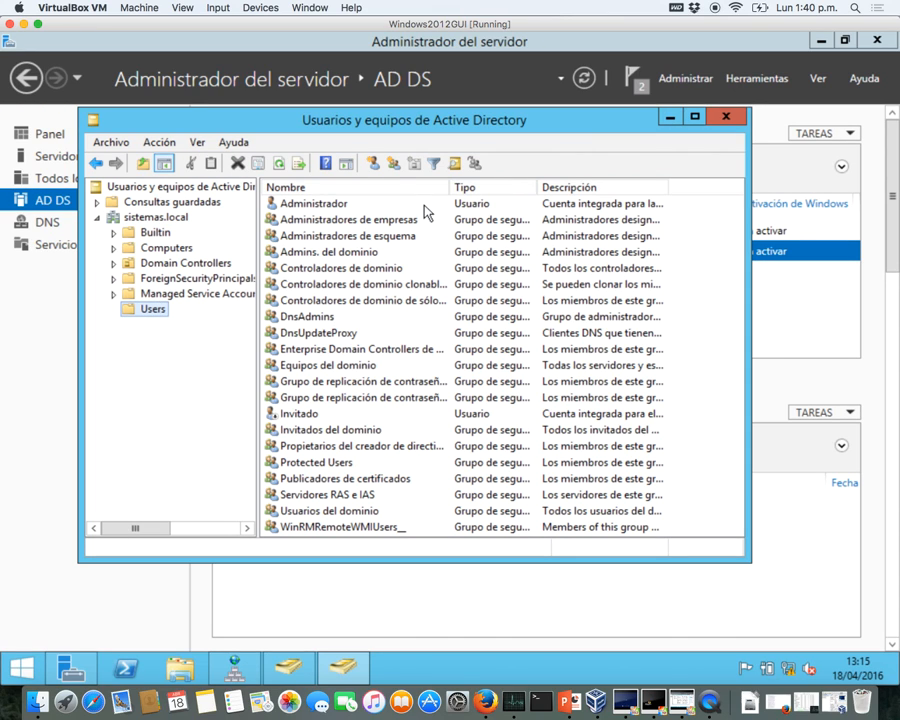
- Start a new user in sistemas.local/Users with first name and logon name user1
{"action": "left_click", "coordinate": [373, 163]}
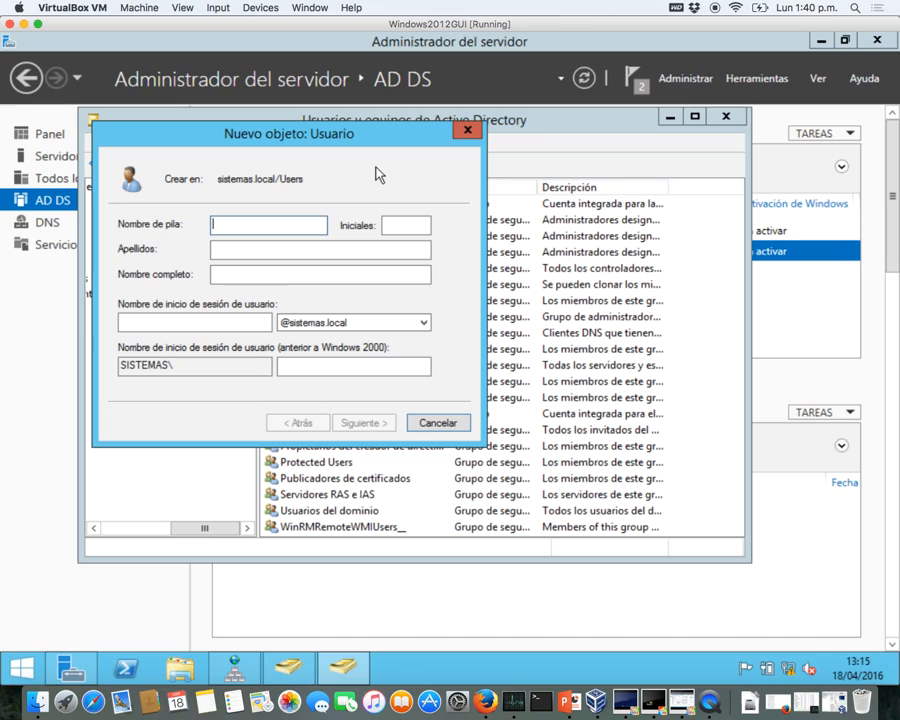
{"action": "type", "text": "user1"}
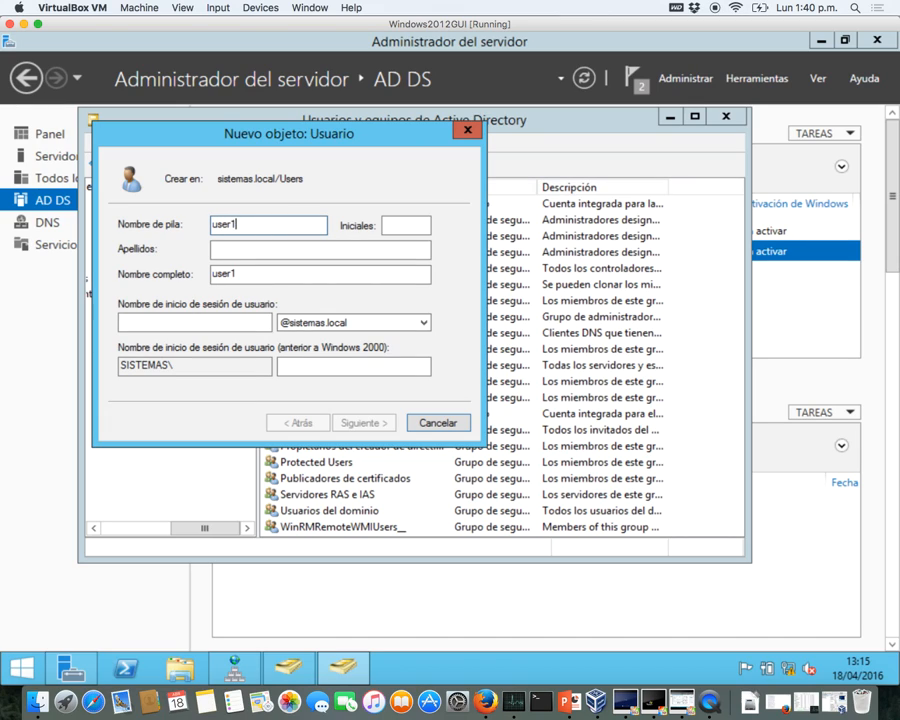
{"action": "key", "text": "Tab"}
{"action": "key", "text": "Tab"}
{"action": "key", "text": "Tab"}
{"action": "key", "text": "Tab"}
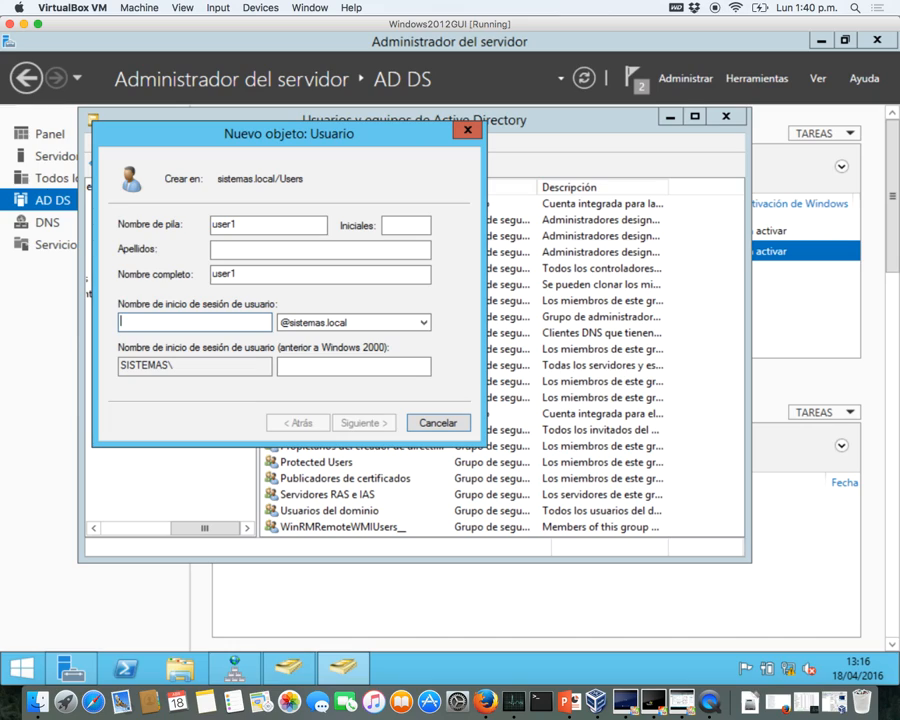
{"action": "type", "text": "user1"}
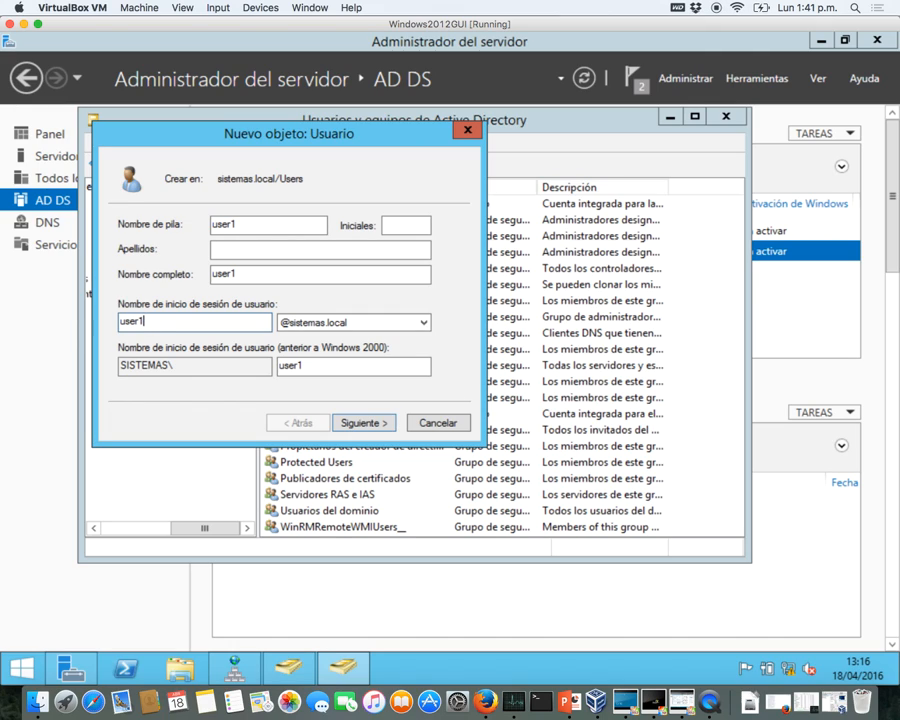
- Give user1 a password it cannot change, never expiring, with no forced change at next logon
{"action": "left_click", "coordinate": [385, 425]}
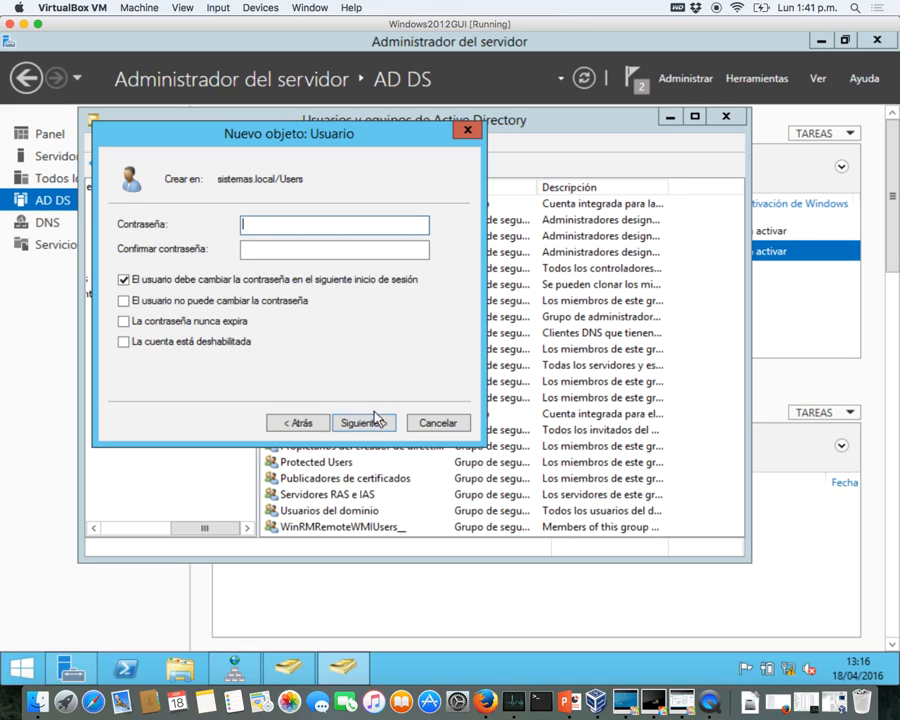
{"action": "type", "text": "•••••••"}
{"action": "left_click", "coordinate": [314, 257]}
{"action": "type", "text": "•••••••"}
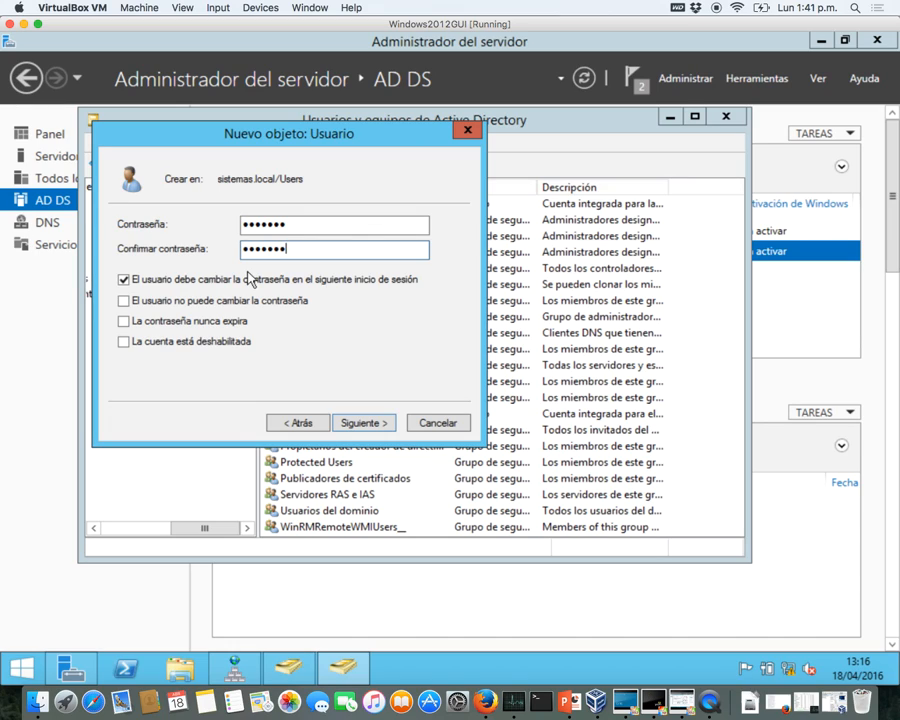
{"action": "left_click", "coordinate": [126, 280]}
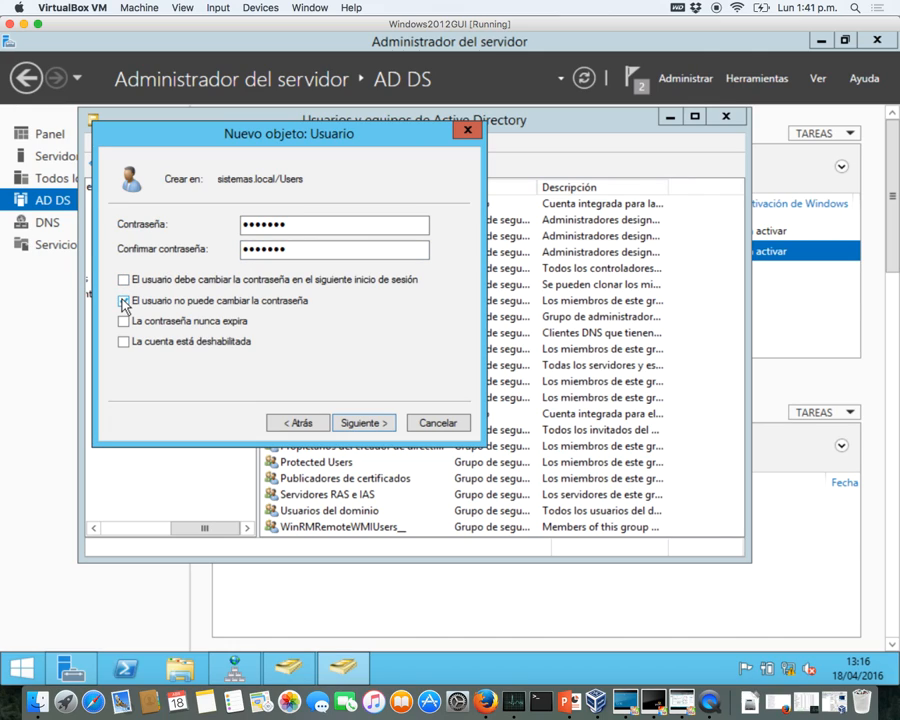
{"action": "left_click", "coordinate": [124, 301]}
{"action": "left_click", "coordinate": [124, 322]}
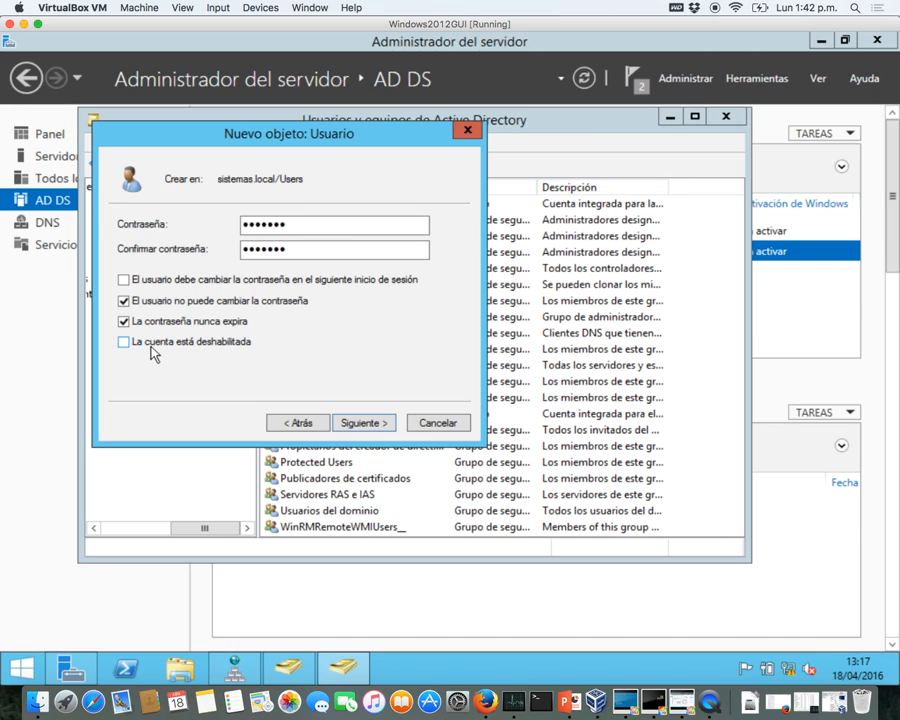
{"action": "left_click", "coordinate": [359, 421]}
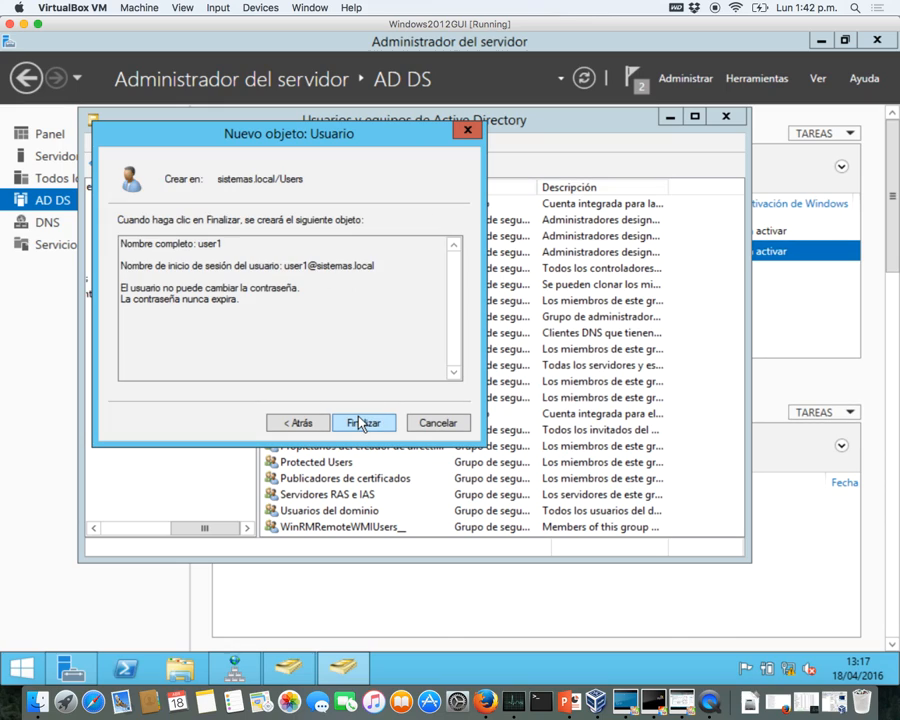
- Create user1, then reopen Active Directory Users and Computers from MV-SERVER-01 to verify the account
{"action": "left_click", "coordinate": [361, 423]}
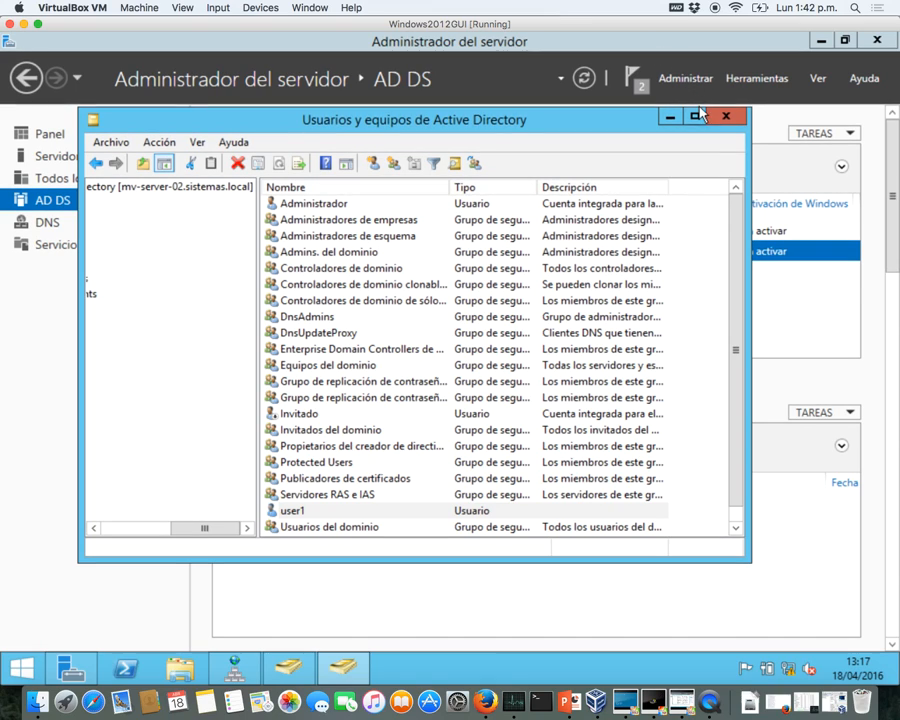
{"action": "left_click", "coordinate": [737, 122]}
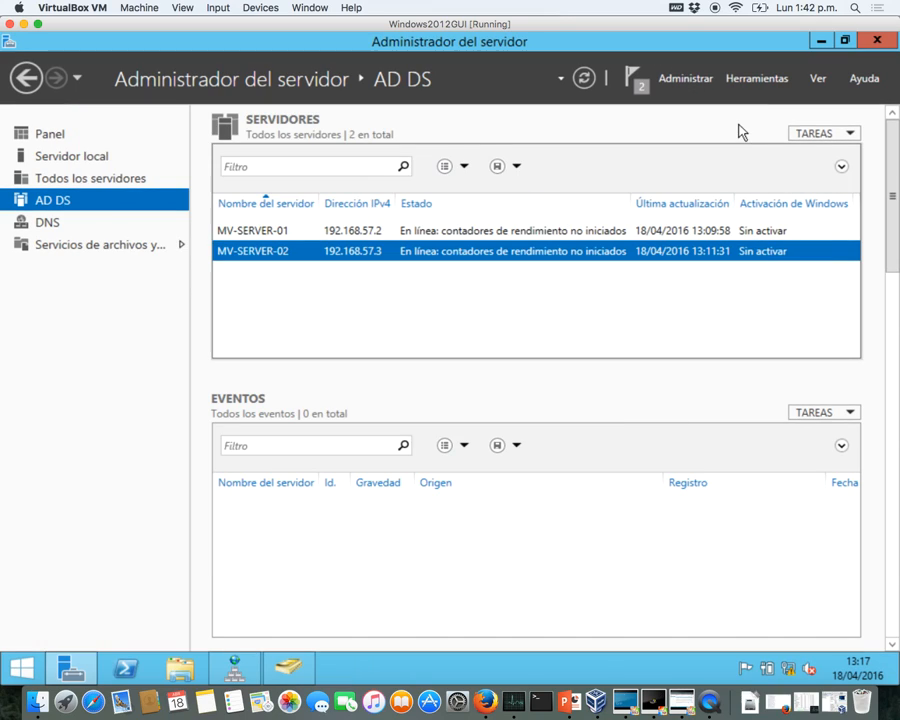
{"action": "left_click", "coordinate": [297, 234]}
{"action": "right_click", "coordinate": [298, 236]}
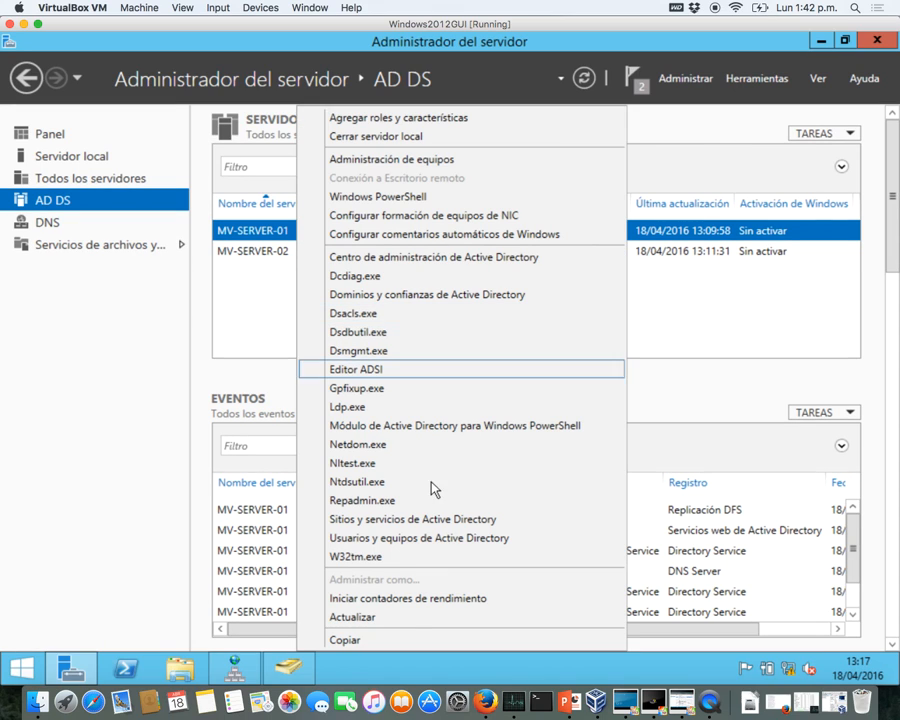
{"action": "left_click", "coordinate": [433, 540]}
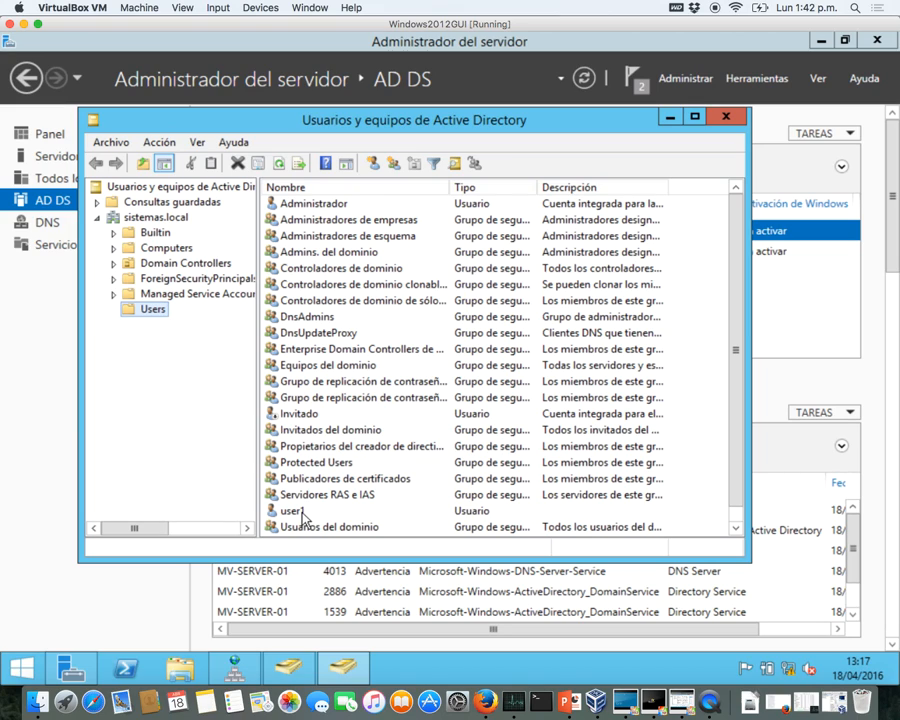
{"action": "left_click", "coordinate": [302, 512]}
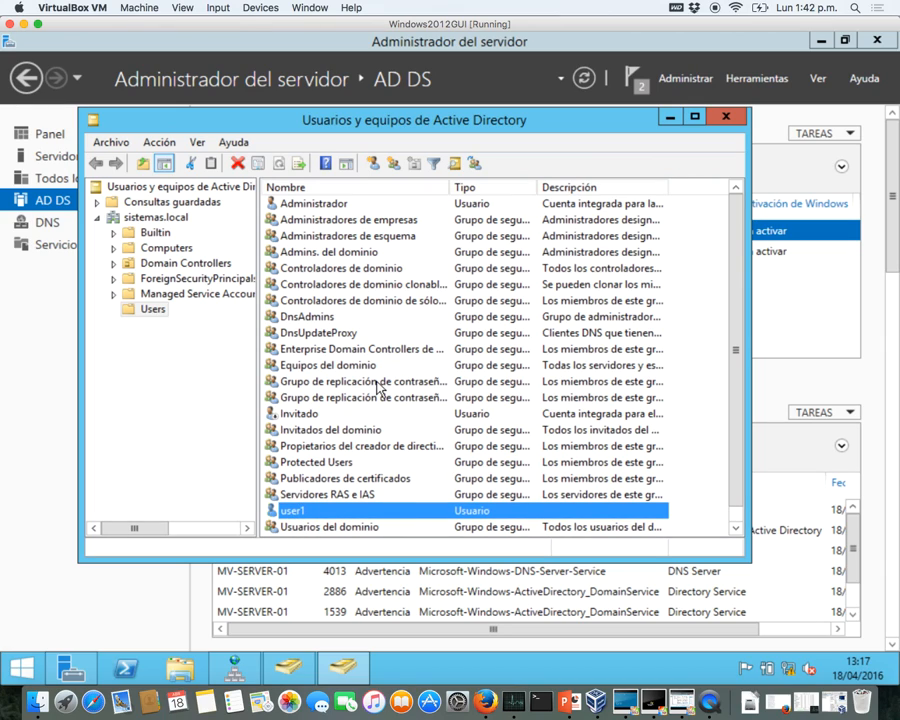
{"action": "left_click", "coordinate": [671, 117]}
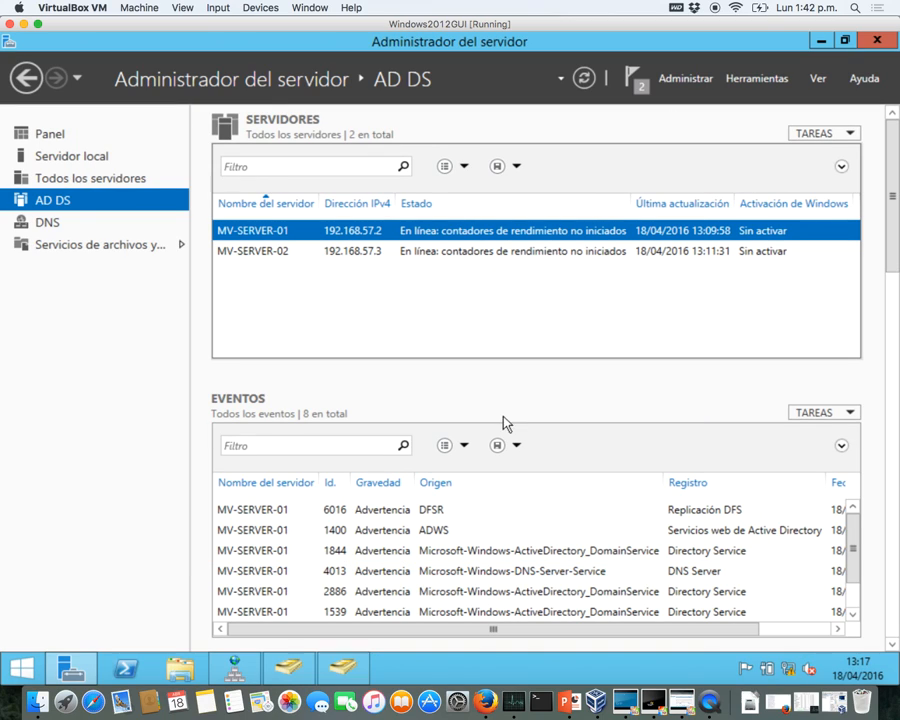
- Run nslookup sistemas.local in PowerShell and confirm it returns 192.168.57.2 and 192.168.57.3
{"action": "left_click", "coordinate": [125, 668]}
{"action": "left_click", "coordinate": [307, 414]}
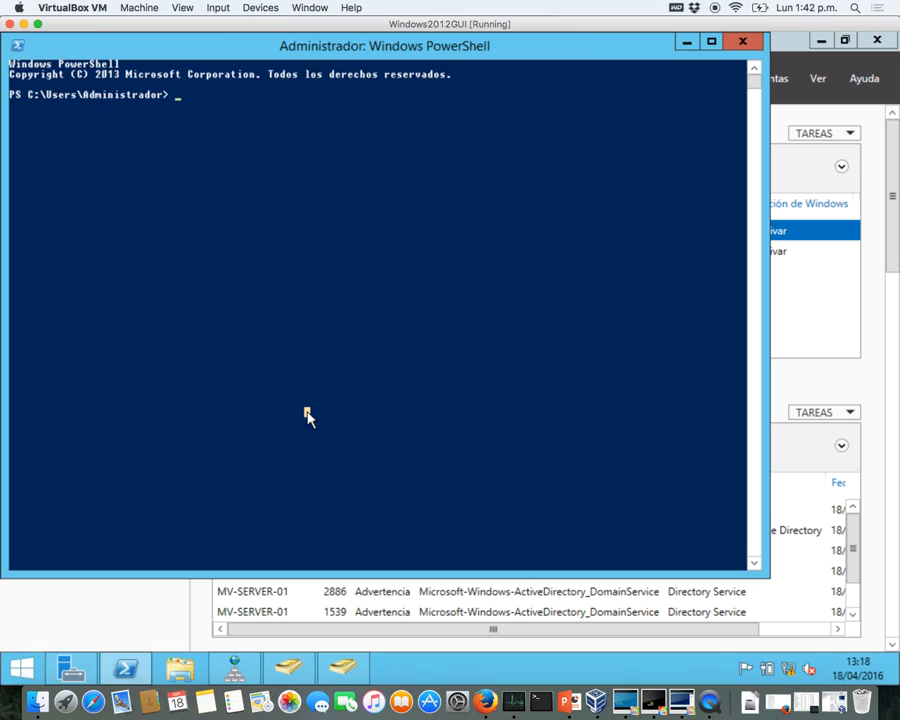
{"action": "type", "text": "nslloo"}
{"action": "type", "text": "kup"}
{"action": "type", "text": " sistemas."}
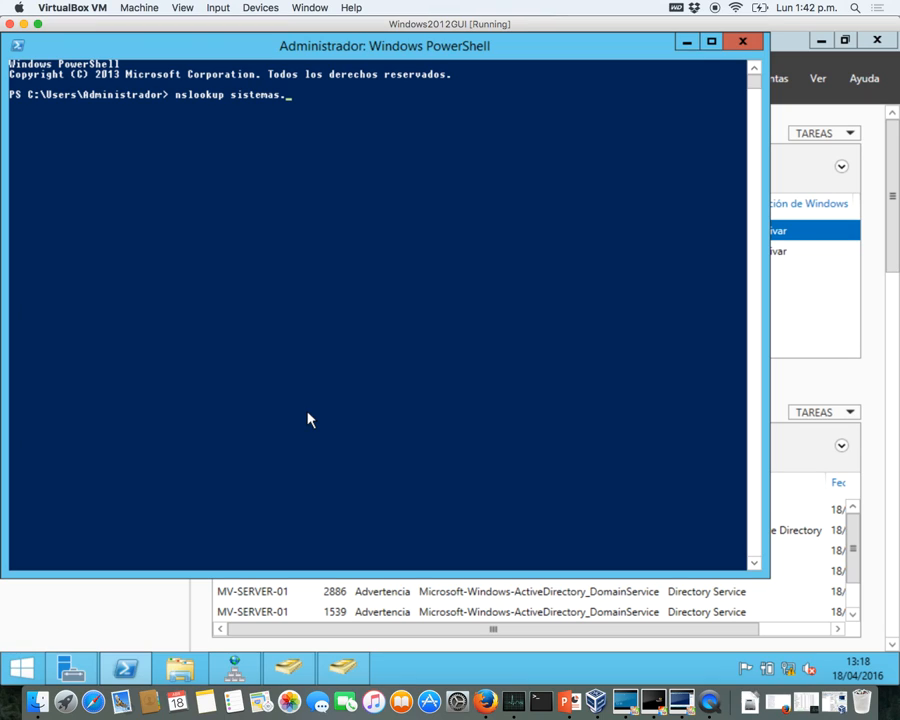
{"action": "type", "text": "local"}
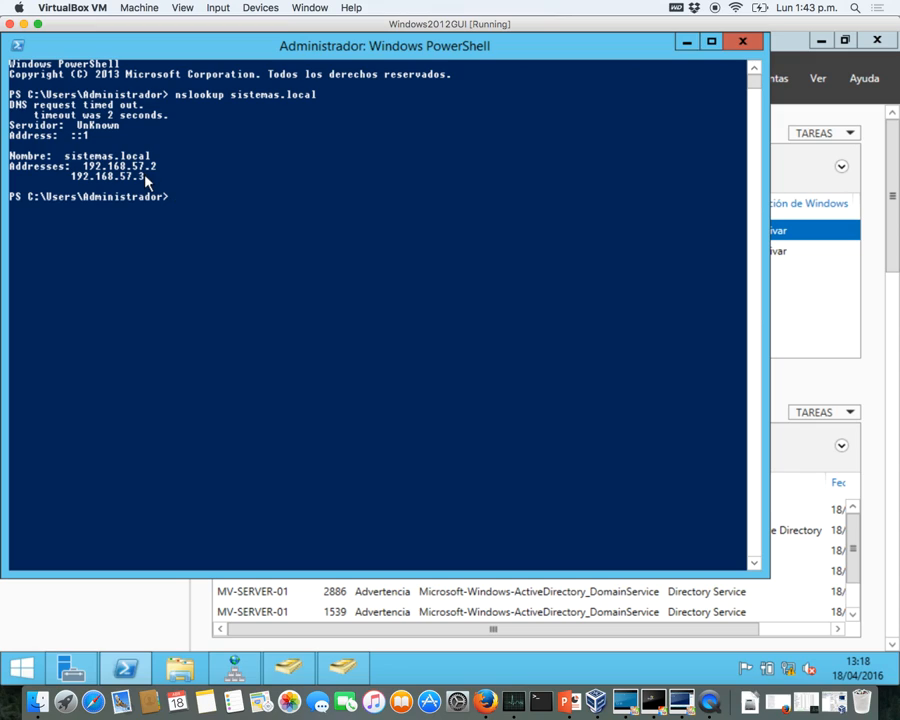
{"action": "left_click_drag", "start_coordinate": [146, 178], "coordinate": [72, 186]}
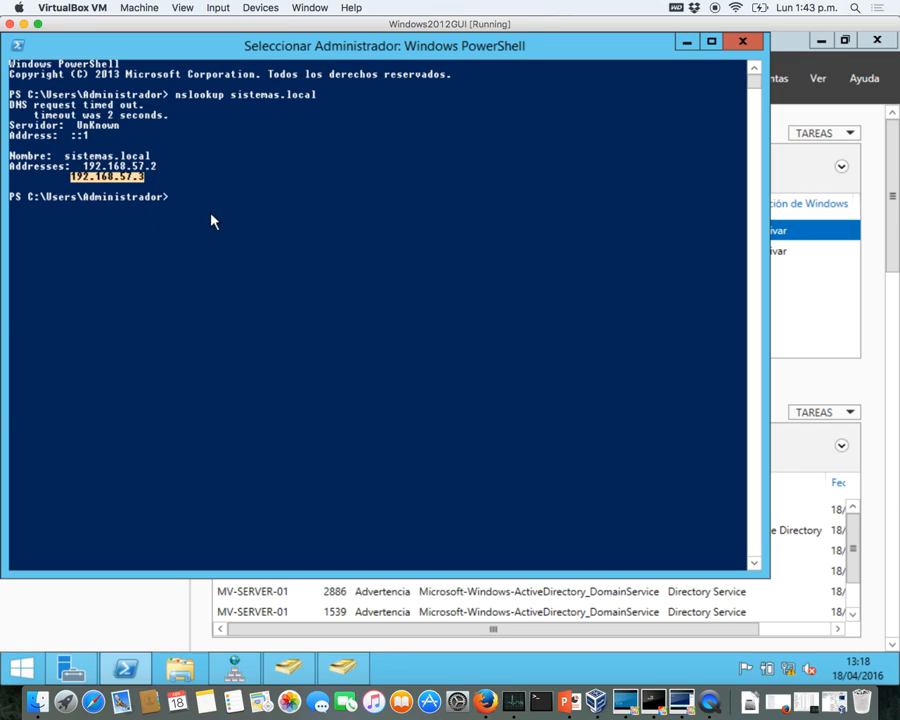
- Close PowerShell and launch DNS Manager for MV-SERVER-01 from Server Manager's DNS page
{"action": "left_click", "coordinate": [740, 44]}
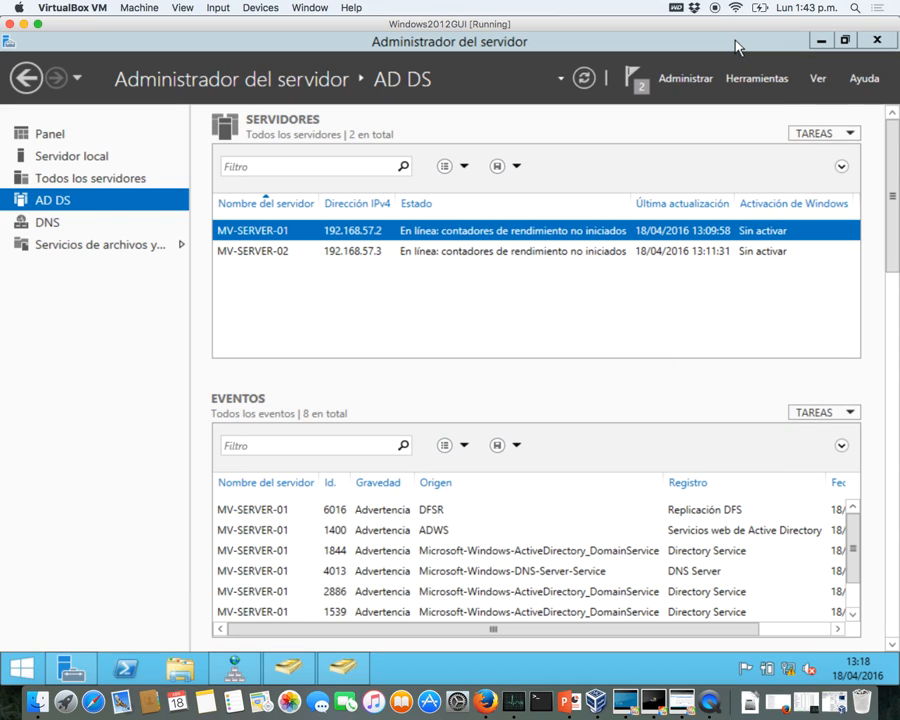
{"action": "left_click", "coordinate": [333, 256]}
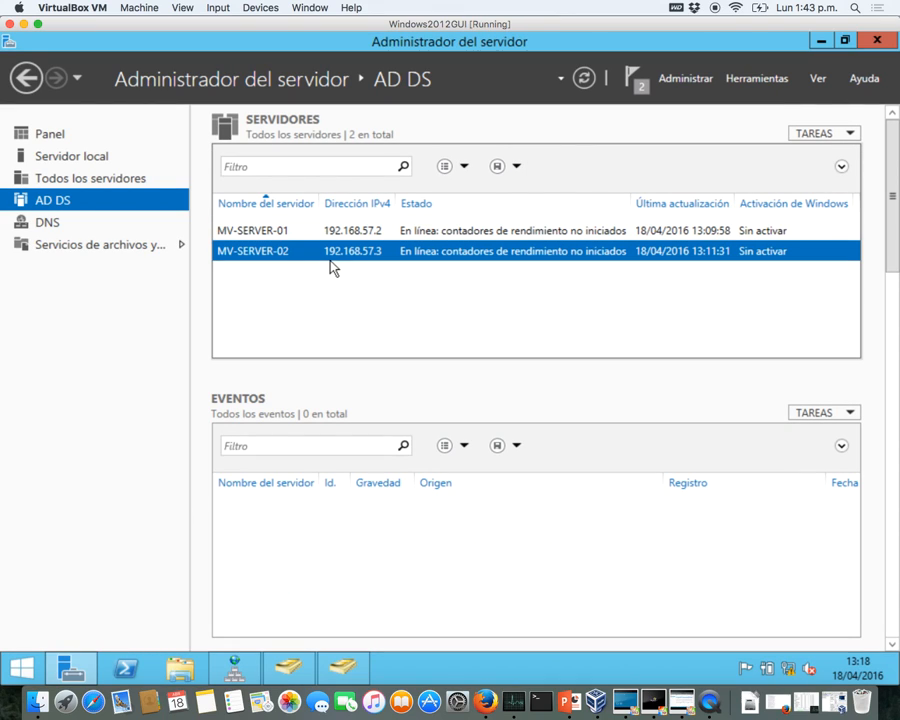
{"action": "left_click", "coordinate": [265, 232]}
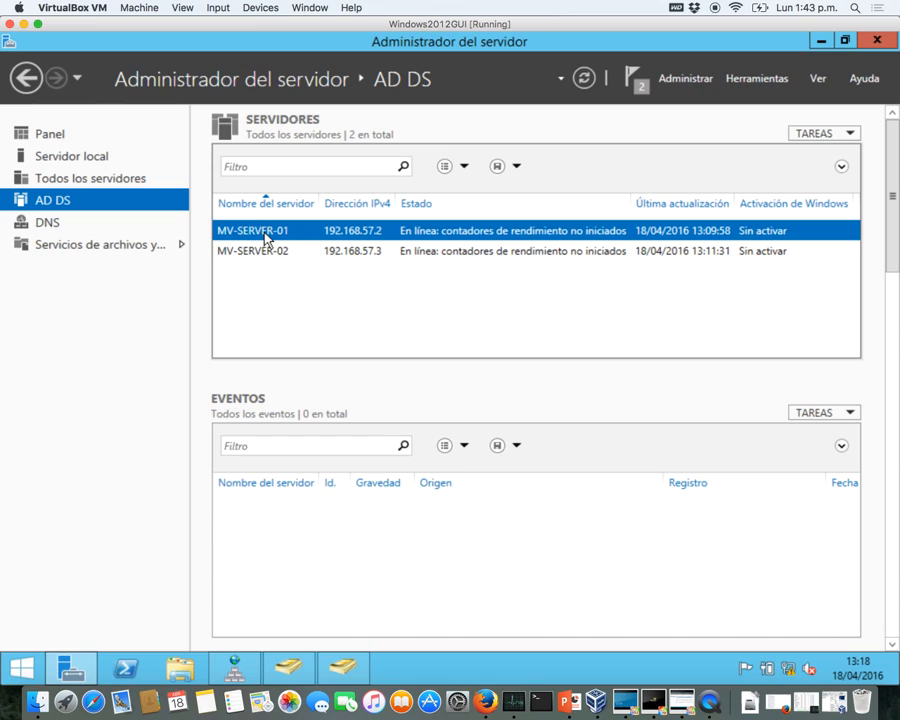
{"action": "left_click", "coordinate": [42, 230]}
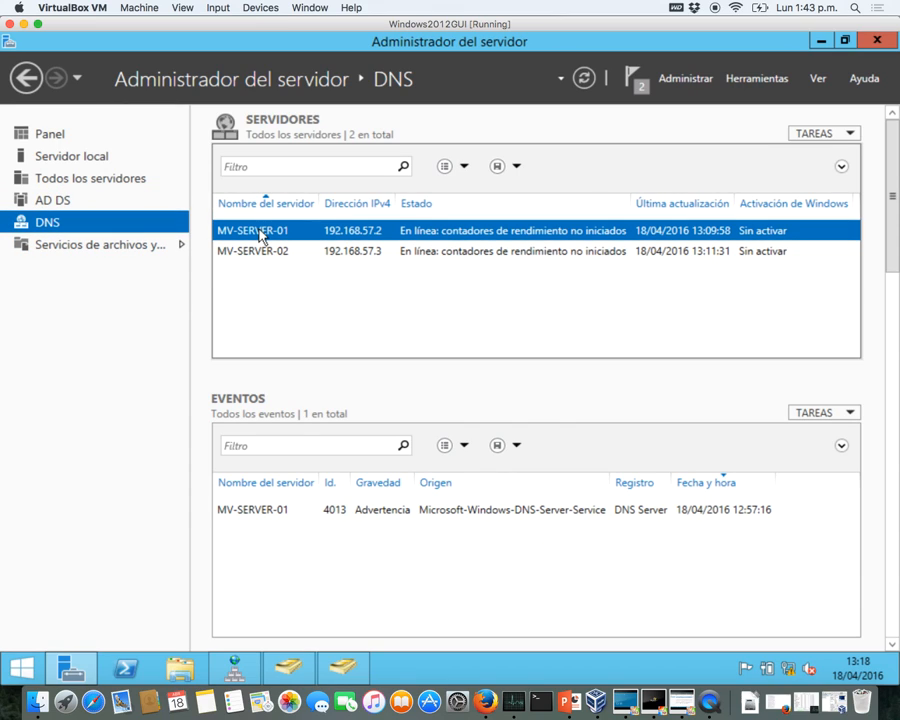
{"action": "right_click", "coordinate": [260, 233]}
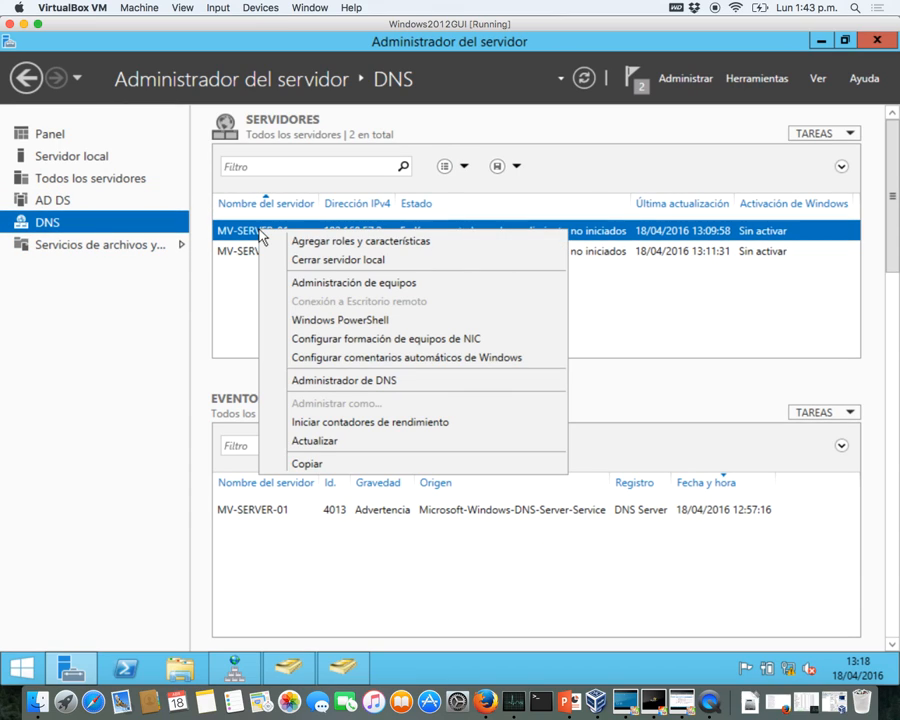
{"action": "left_click", "coordinate": [336, 379]}
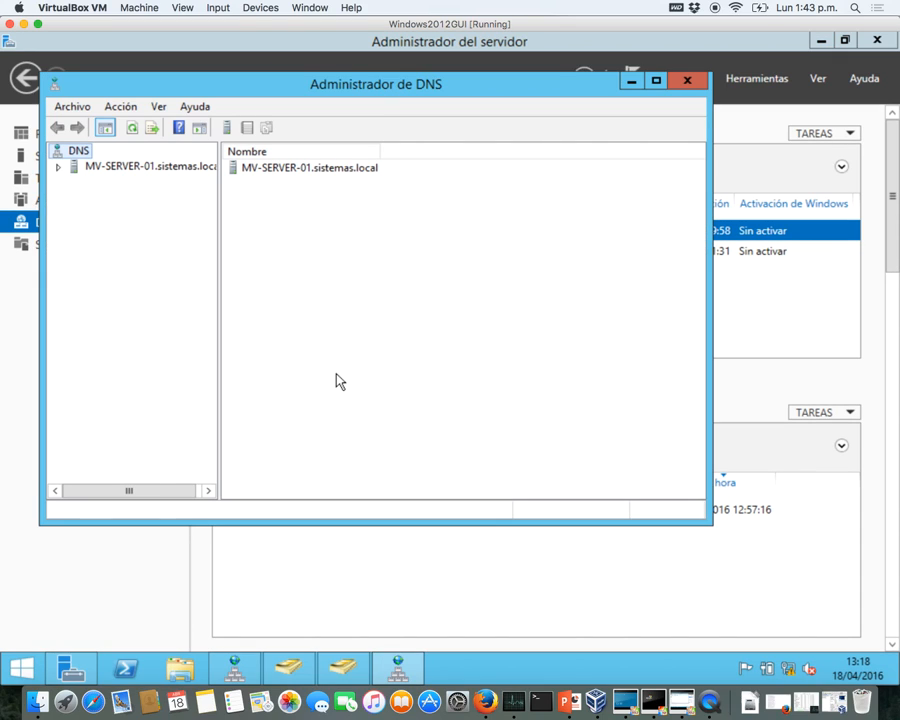
- Check the sistemas.local forward zone for the MV-SERVER-02 host record
{"action": "left_click", "coordinate": [60, 168]}
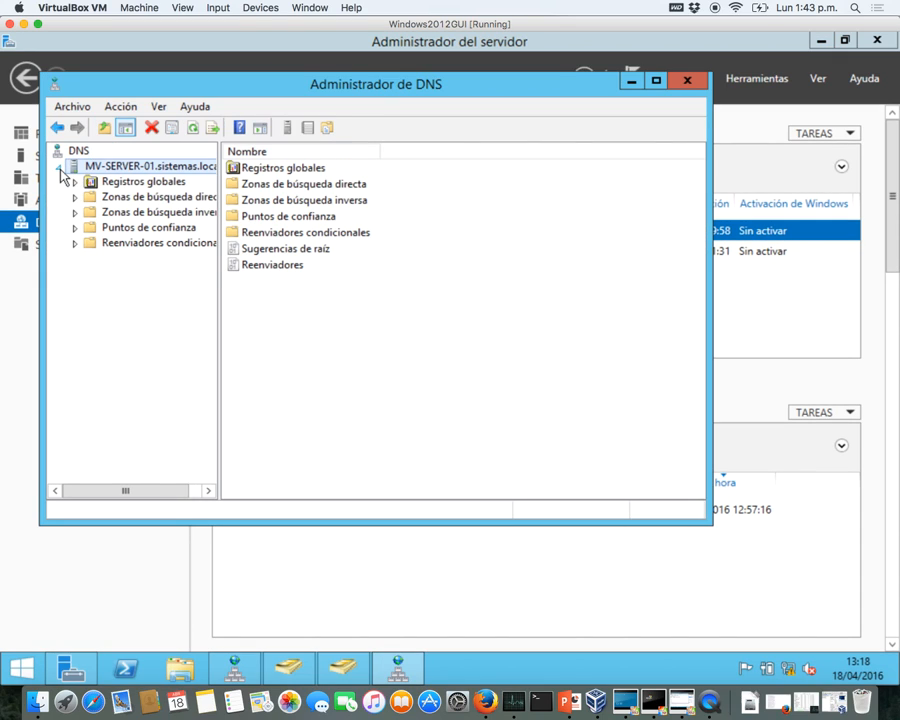
{"action": "left_click", "coordinate": [93, 196]}
{"action": "left_click", "coordinate": [74, 199]}
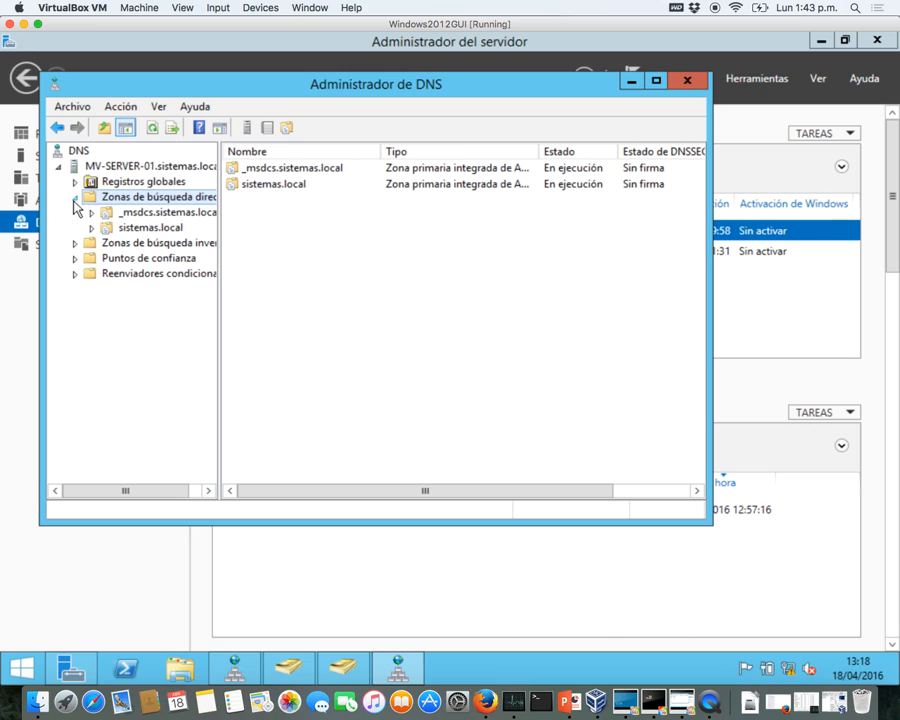
{"action": "left_click", "coordinate": [118, 227]}
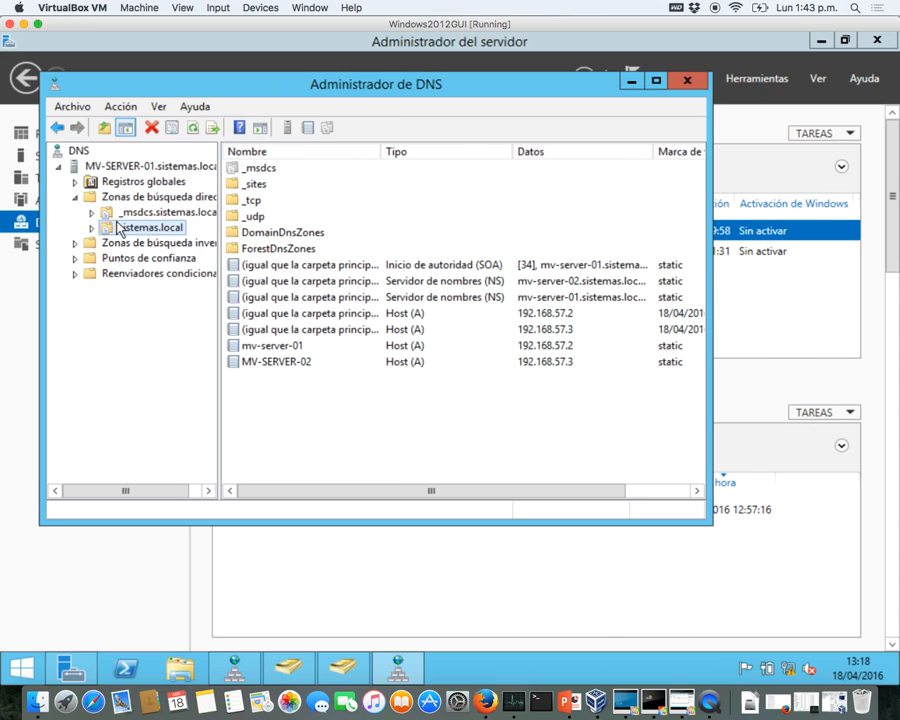
{"action": "left_click", "coordinate": [276, 366]}
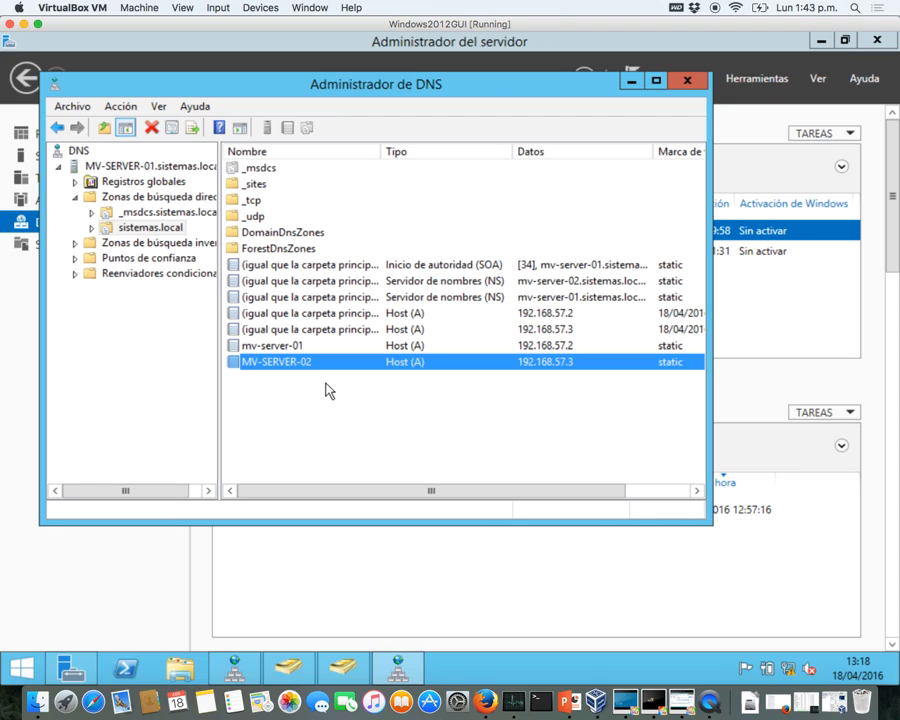
- Check 57.168.192.in-addr.arpa pointer records for 192.168.57.2 and 192.168.57.3, then minimize Server Manager
{"action": "left_click", "coordinate": [157, 244]}
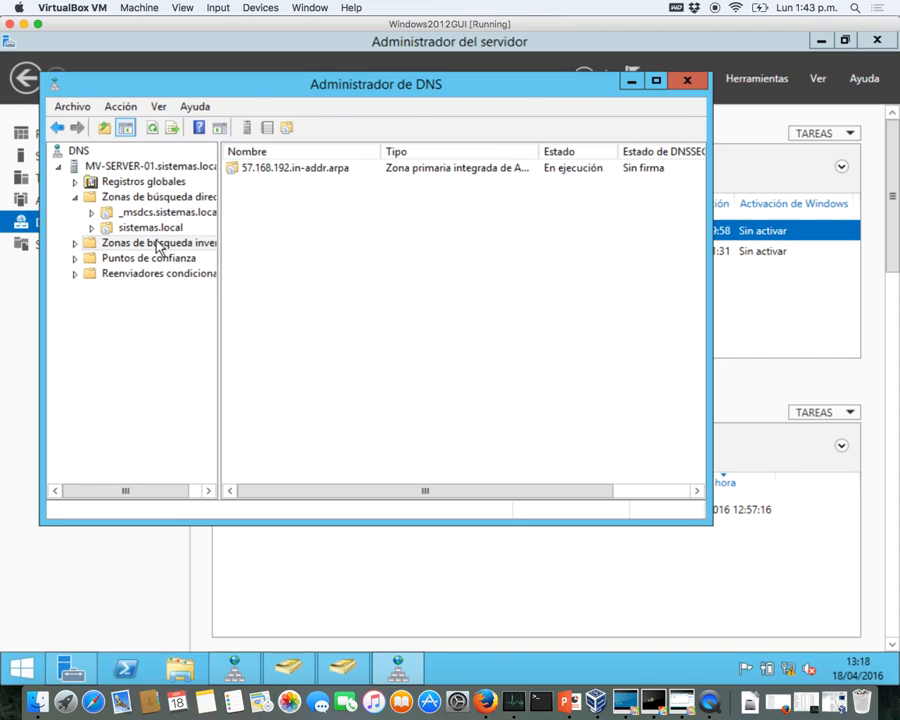
{"action": "left_click", "coordinate": [74, 243]}
{"action": "left_click", "coordinate": [120, 258]}
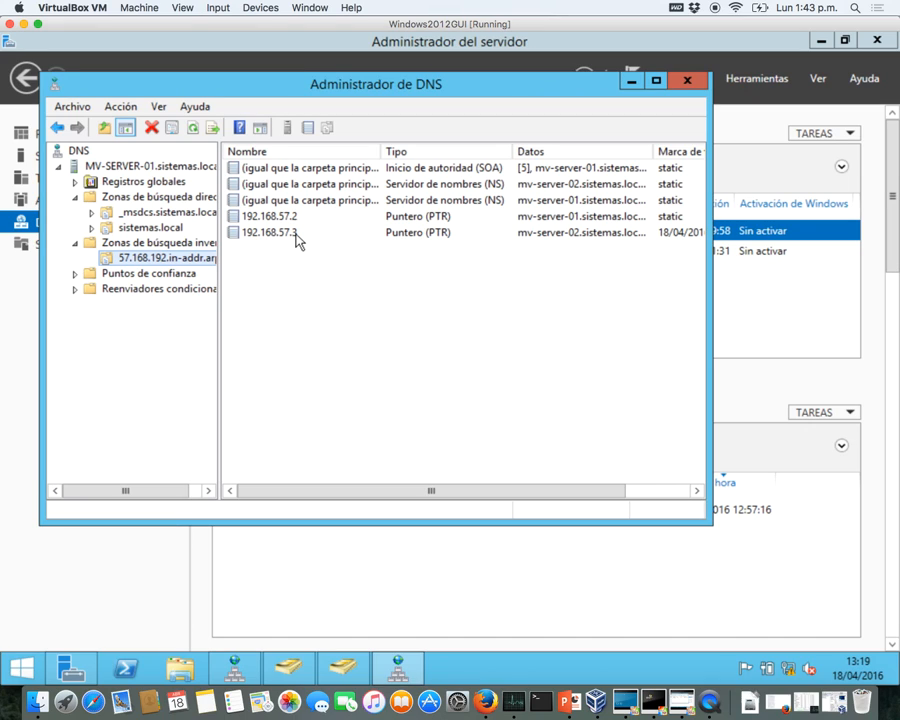
{"action": "left_click", "coordinate": [293, 232]}
{"action": "left_click", "coordinate": [293, 216]}
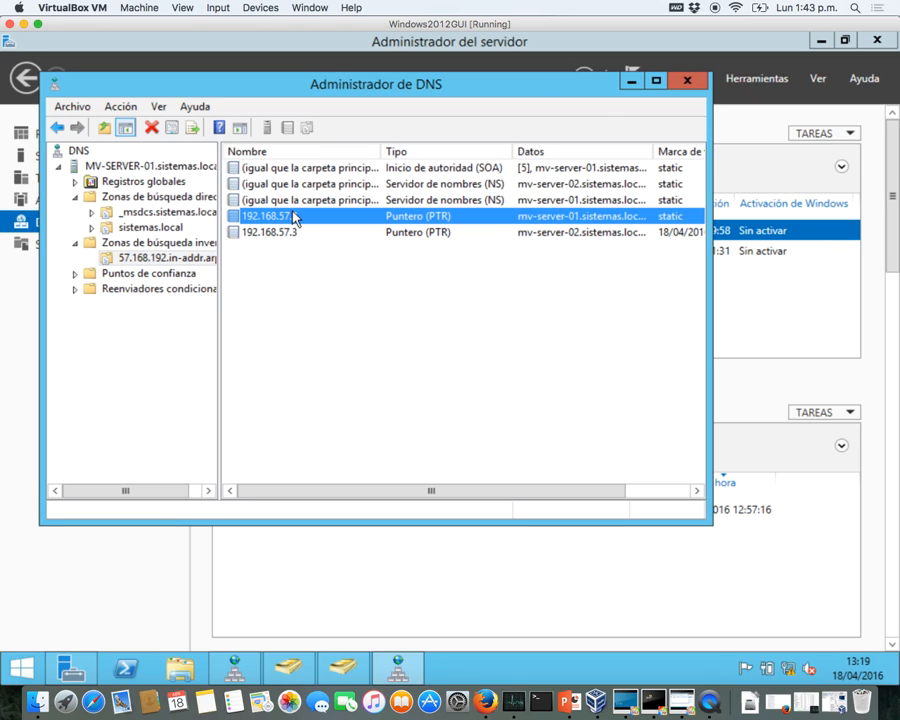
{"action": "left_click", "coordinate": [128, 228]}
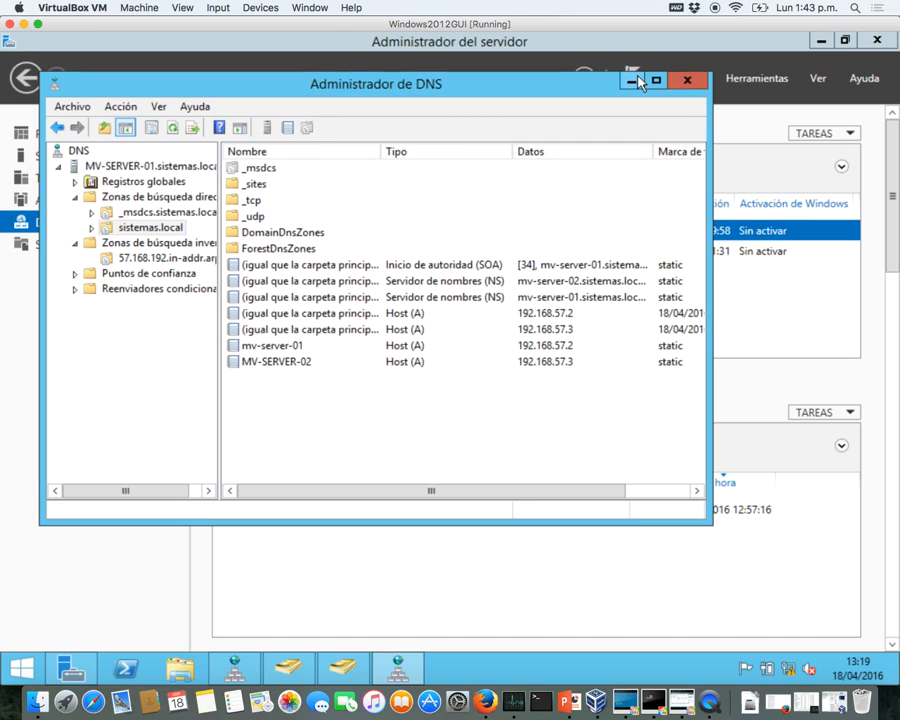
{"action": "left_click", "coordinate": [690, 82]}
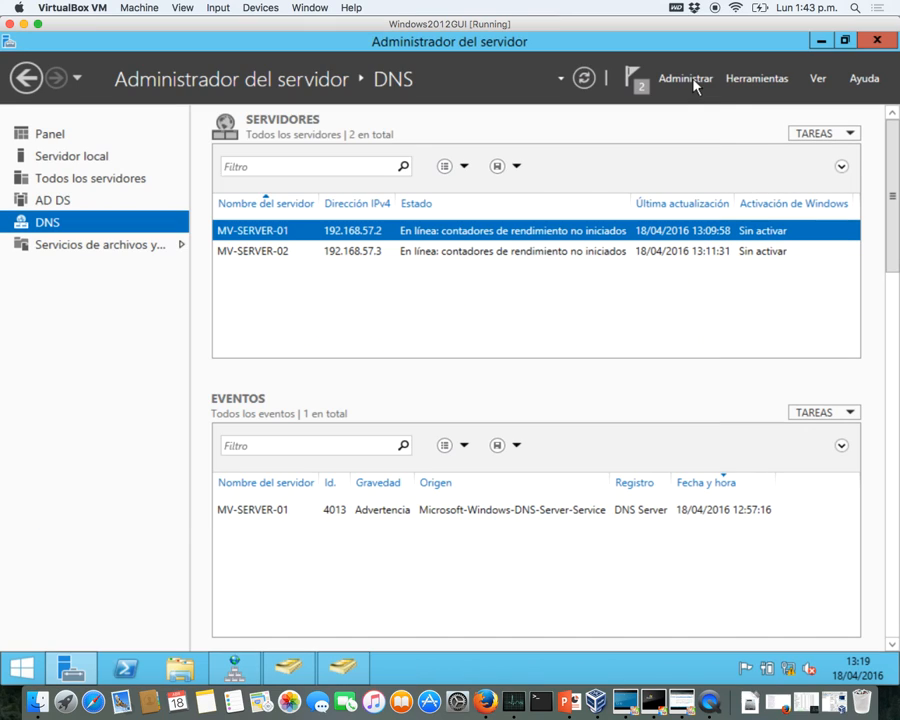
{"action": "left_click", "coordinate": [816, 41]}
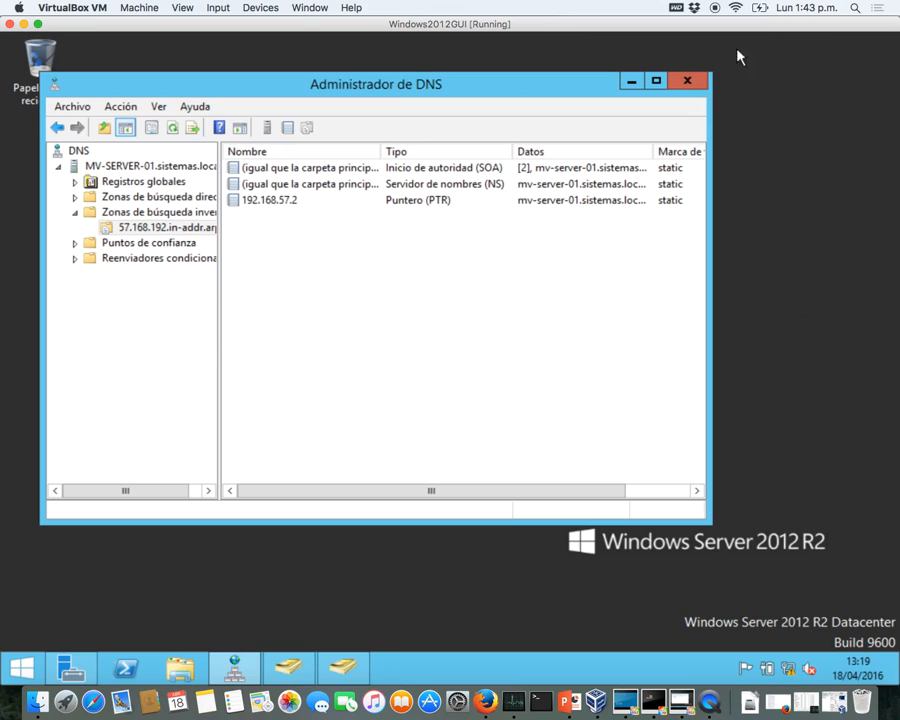
- Bring the Windows XP VM forward and open My Computer's system properties
{"action": "left_click", "coordinate": [632, 82]}
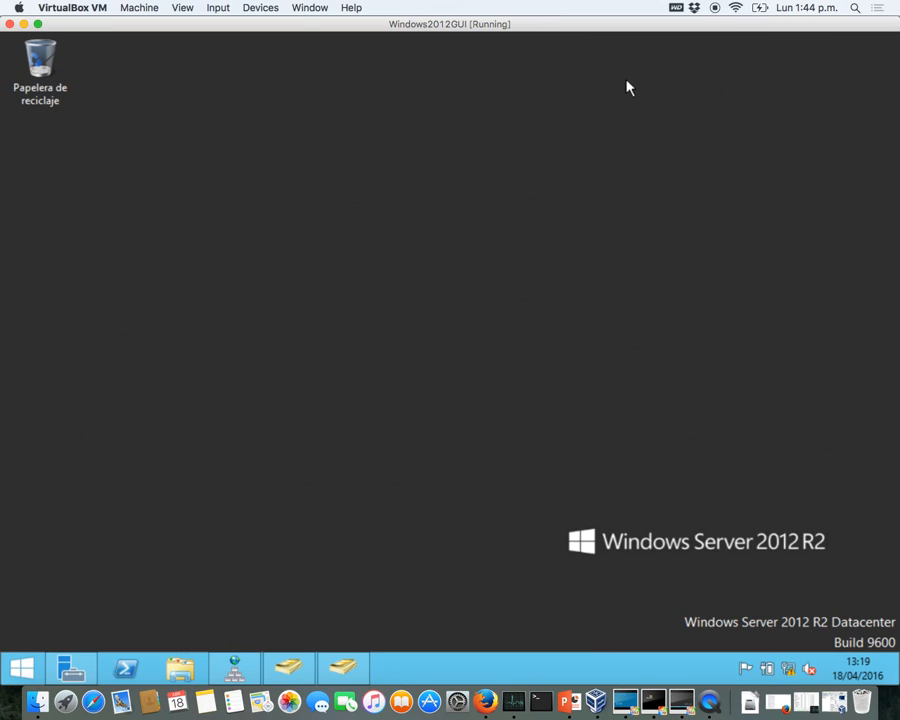
{"action": "key", "text": "ctrl+Up"}
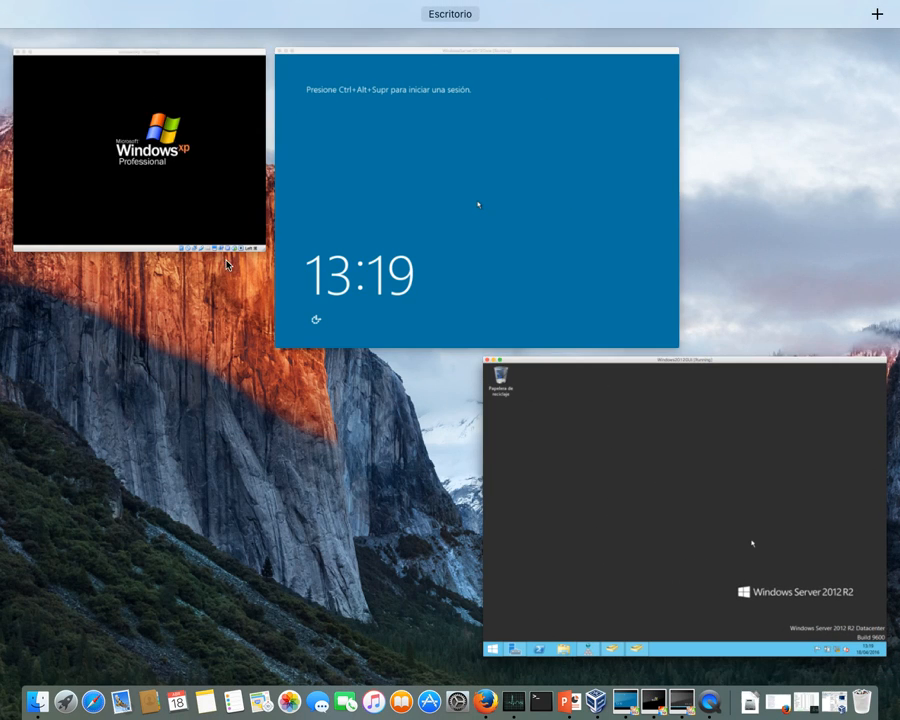
{"action": "left_click", "coordinate": [200, 220]}
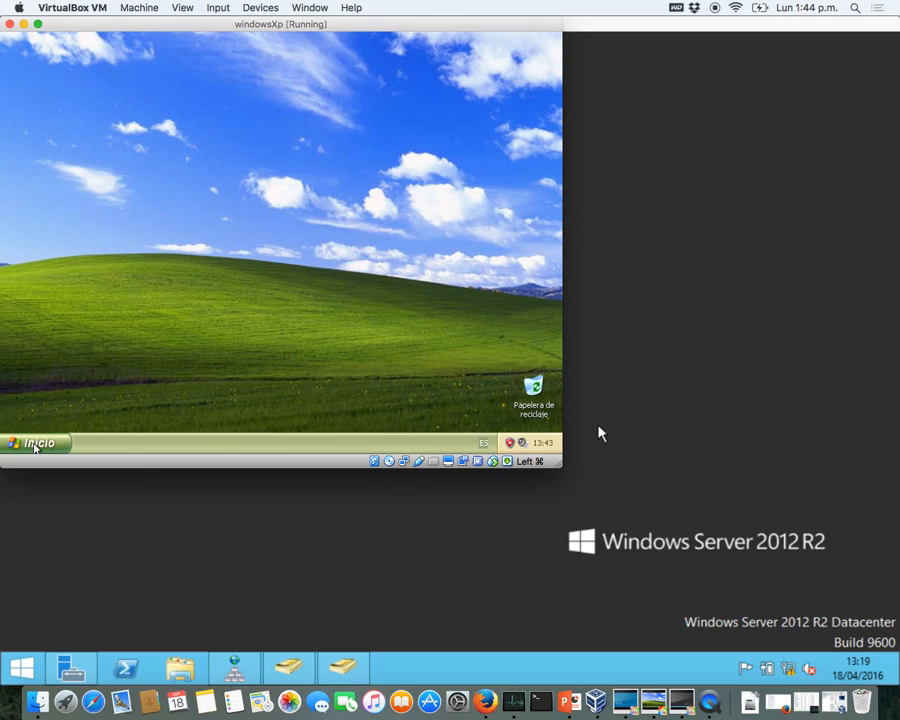
{"action": "left_click", "coordinate": [35, 444]}
{"action": "right_click", "coordinate": [160, 243]}
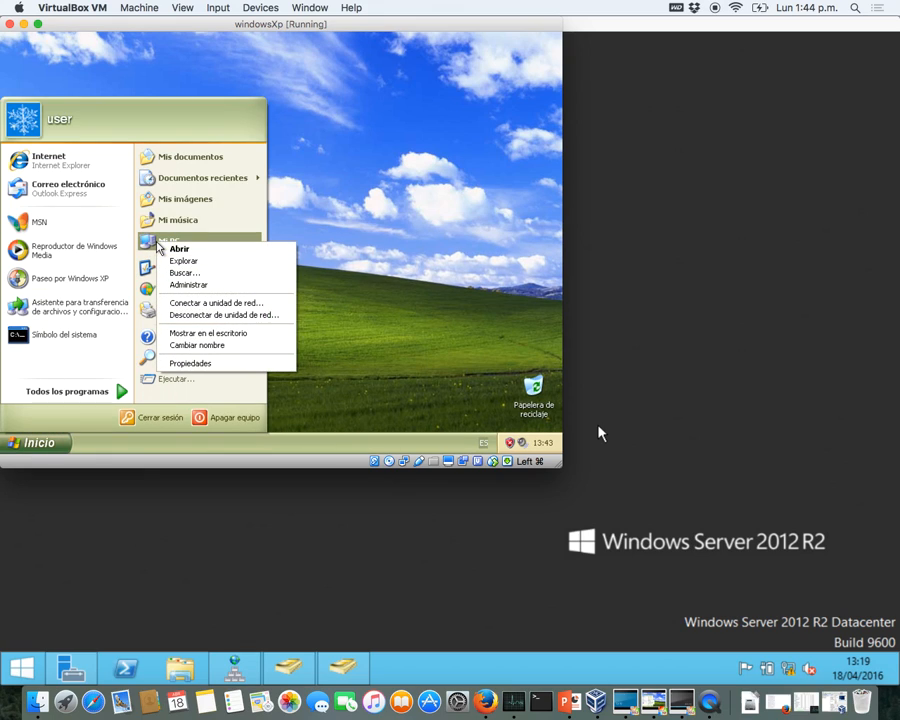
{"action": "left_click", "coordinate": [194, 365]}
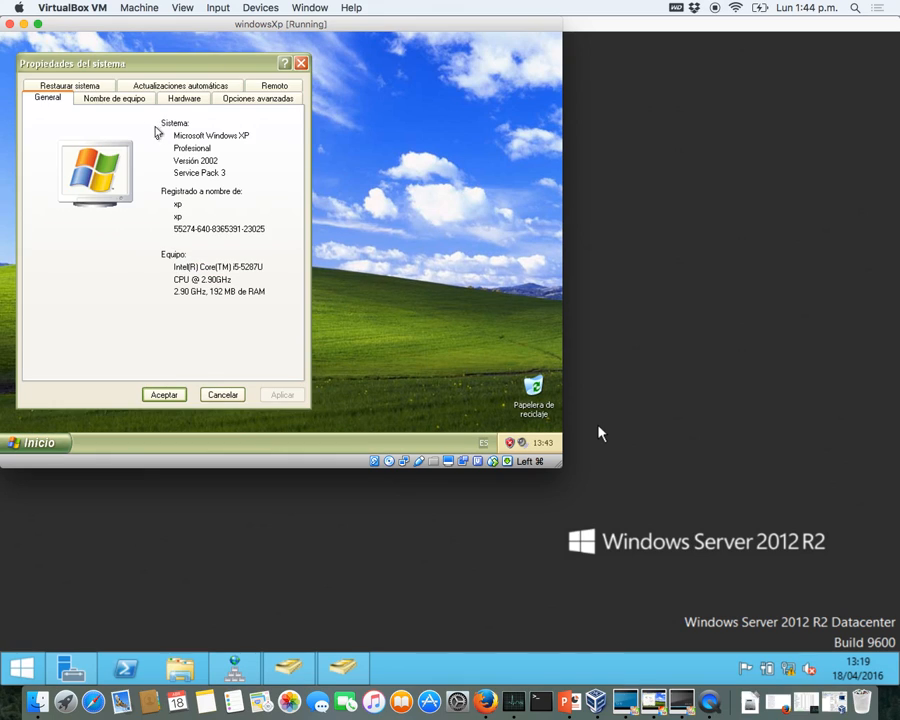
- Set the computer to be a member of the sistemas.local domain
{"action": "left_click", "coordinate": [113, 97]}
{"action": "left_click", "coordinate": [256, 270]}
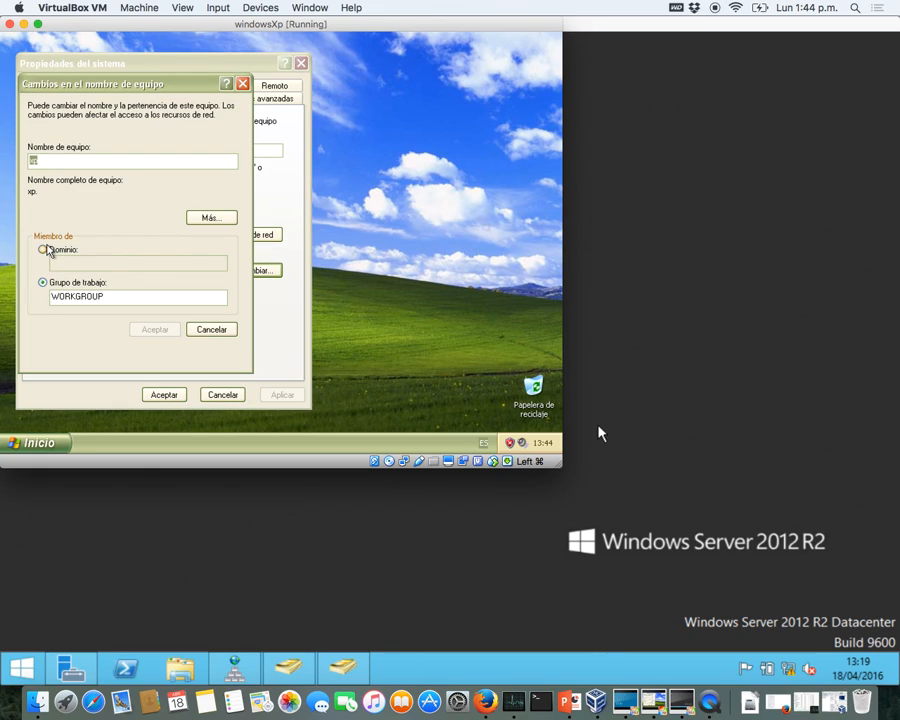
{"action": "left_click", "coordinate": [45, 250]}
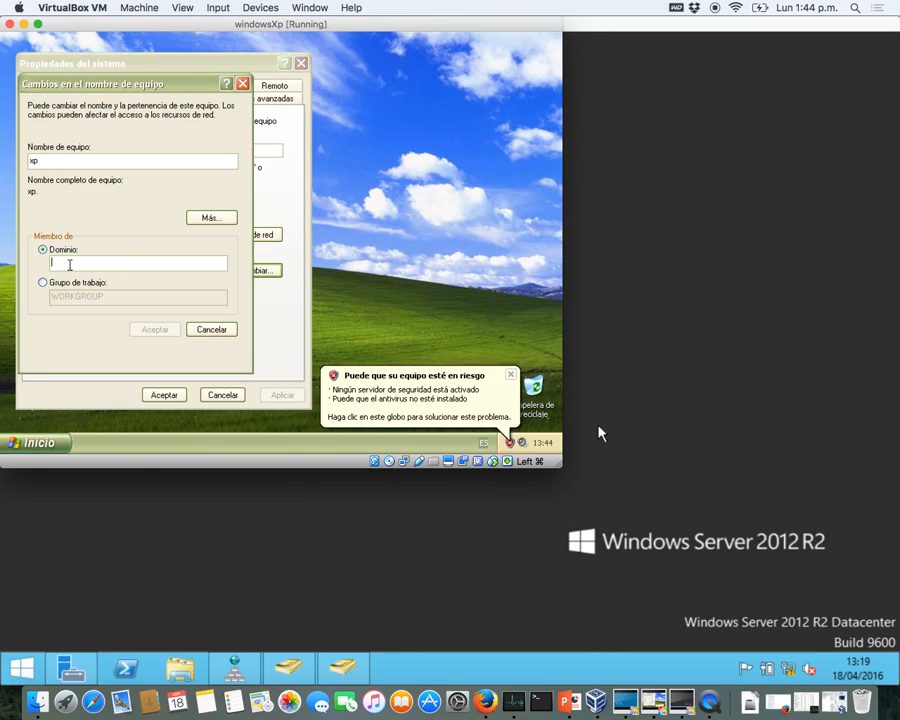
{"action": "type", "text": "sii"}
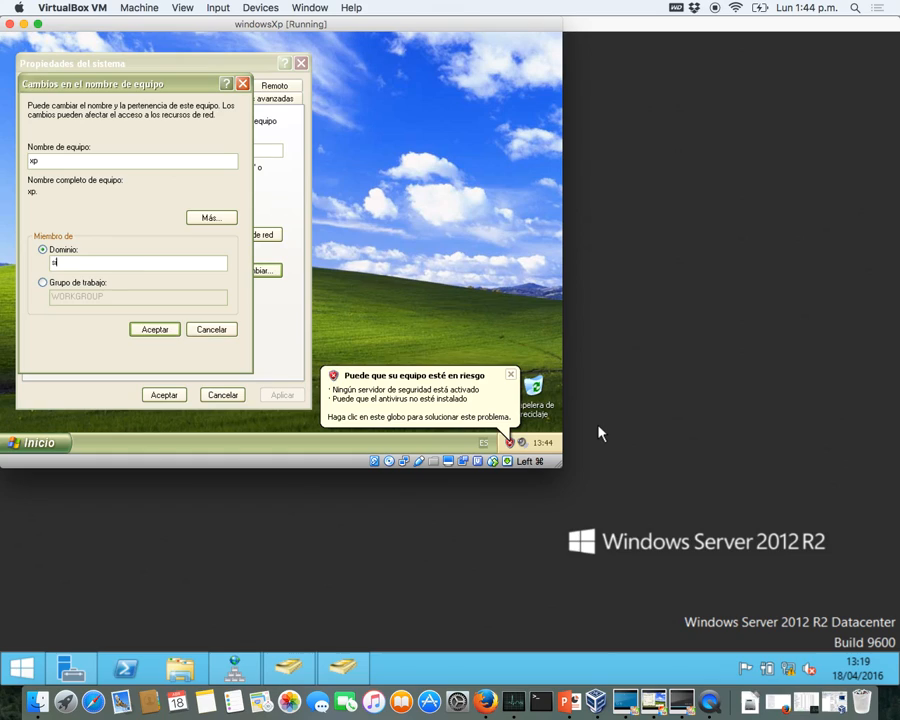
{"action": "type", "text": "temas"}
{"action": "type", "text": ".olc"}
{"action": "key", "text": "BackSpace"}
{"action": "key", "text": "BackSpace"}
{"action": "key", "text": "BackSpace"}
{"action": "type", "text": "local"}
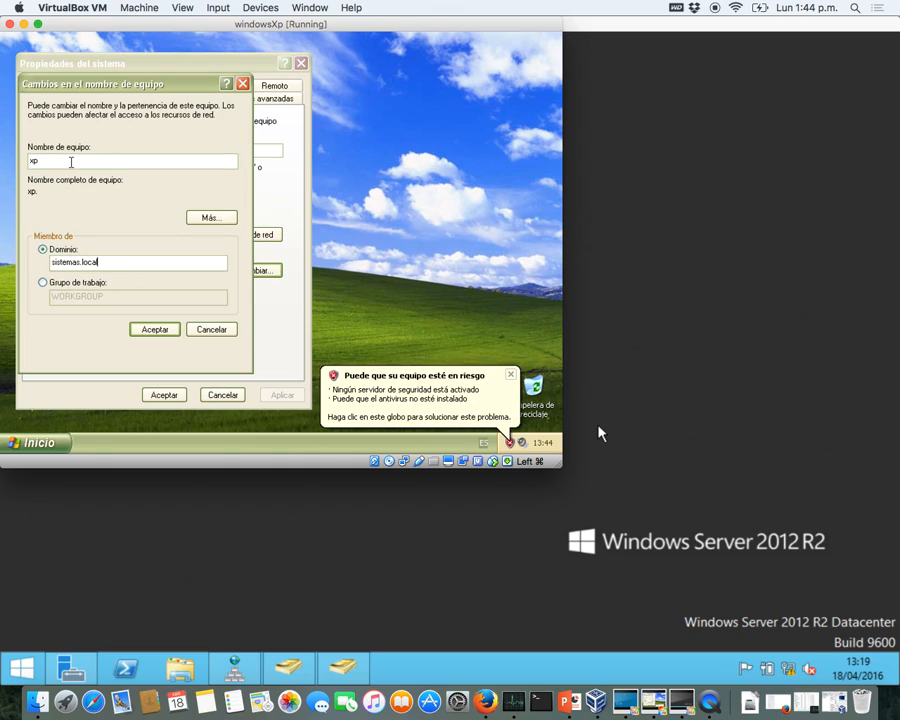
- Rename the computer from xp to CLIENT-01-XP and submit the changes
{"action": "left_click_drag", "start_coordinate": [42, 161], "coordinate": [25, 161]}
{"action": "type", "text": "CLIENT_"}
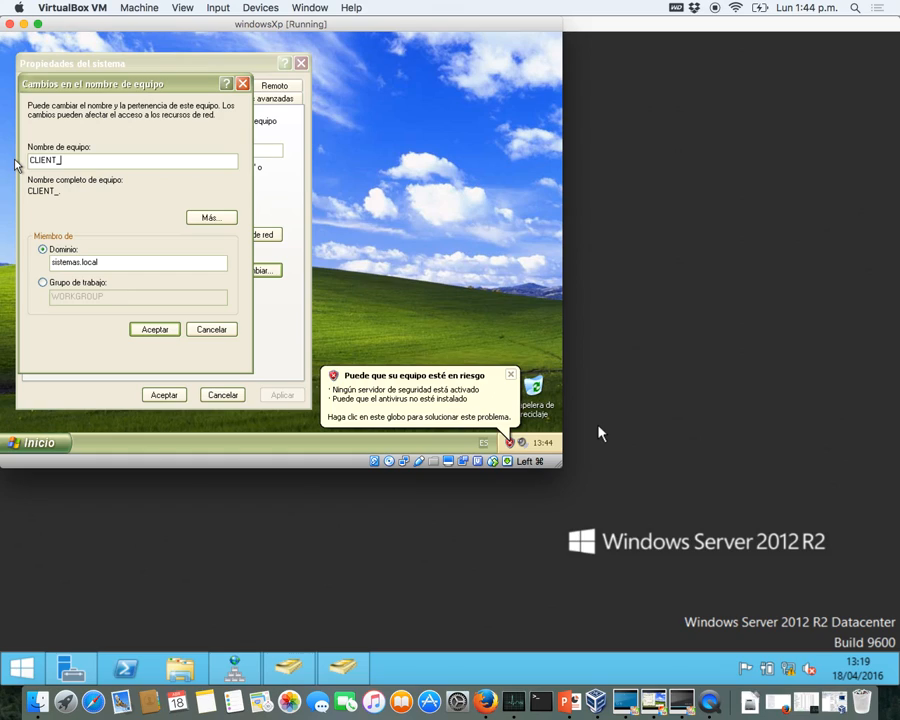
{"action": "key", "text": "BackSpace"}
{"action": "type", "text": "-01-XP"}
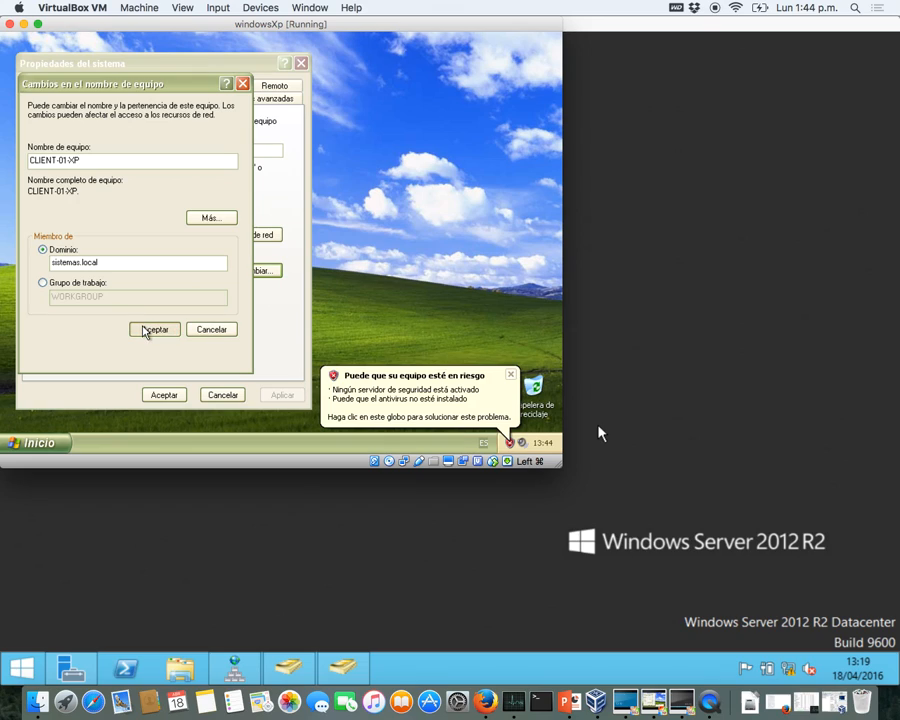
{"action": "left_click", "coordinate": [144, 330]}
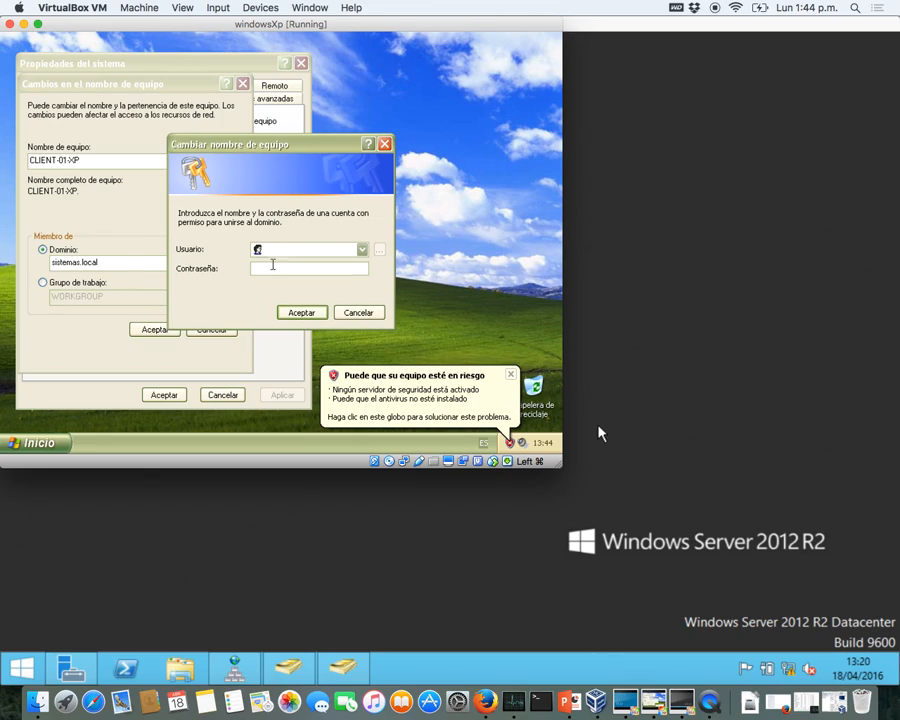
- Enter administrador as the join user name and switch the guest display to scaled mode
{"action": "type", "text": "admin"}
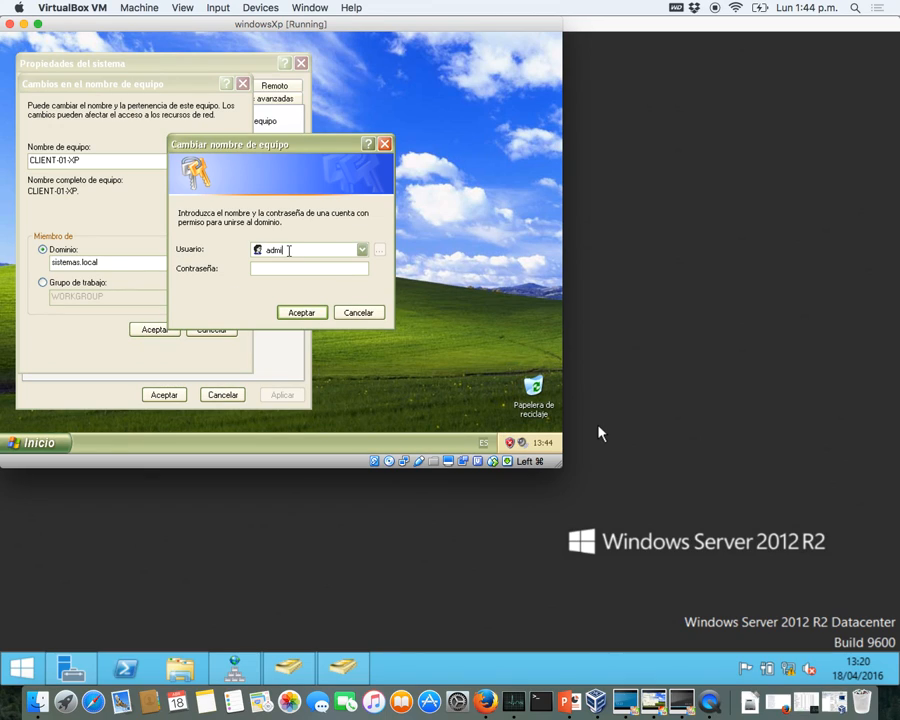
{"action": "type", "text": "nistrador"}
{"action": "double_click", "coordinate": [352, 26]}
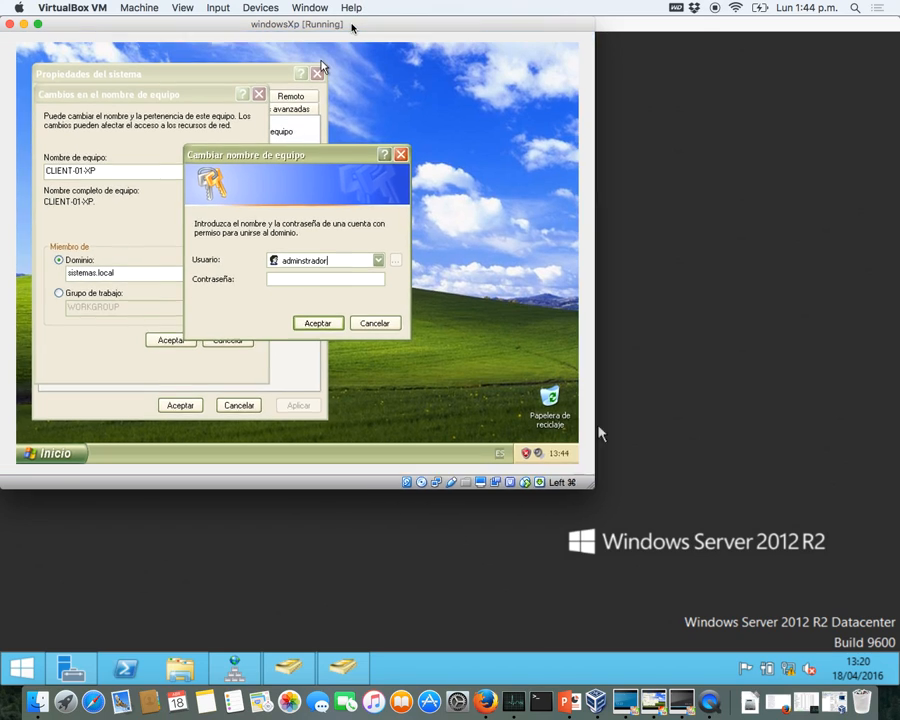
{"action": "left_click", "coordinate": [183, 8]}
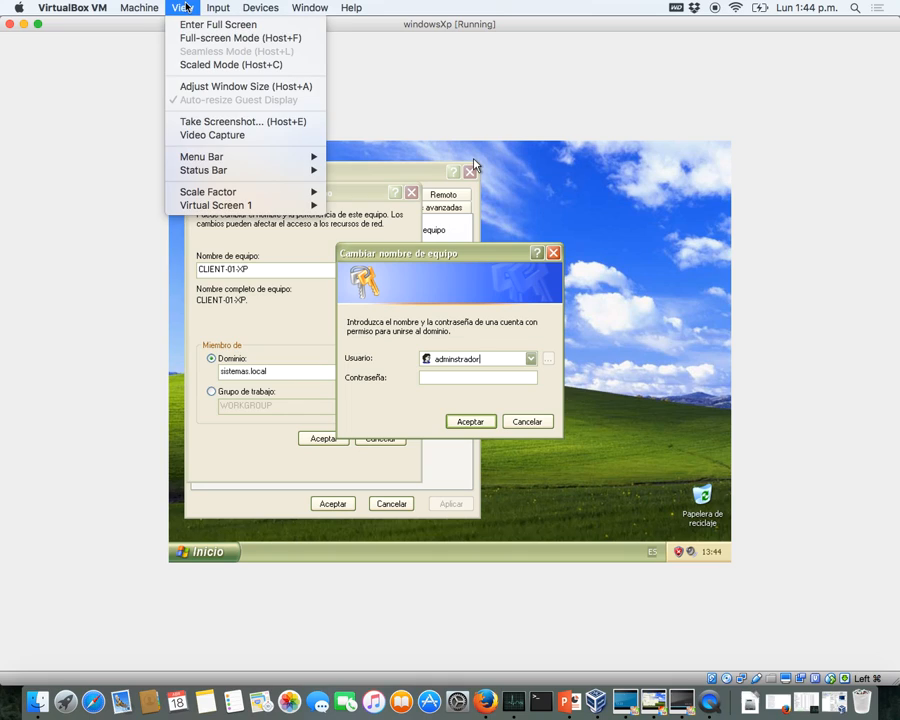
{"action": "left_click", "coordinate": [206, 65]}
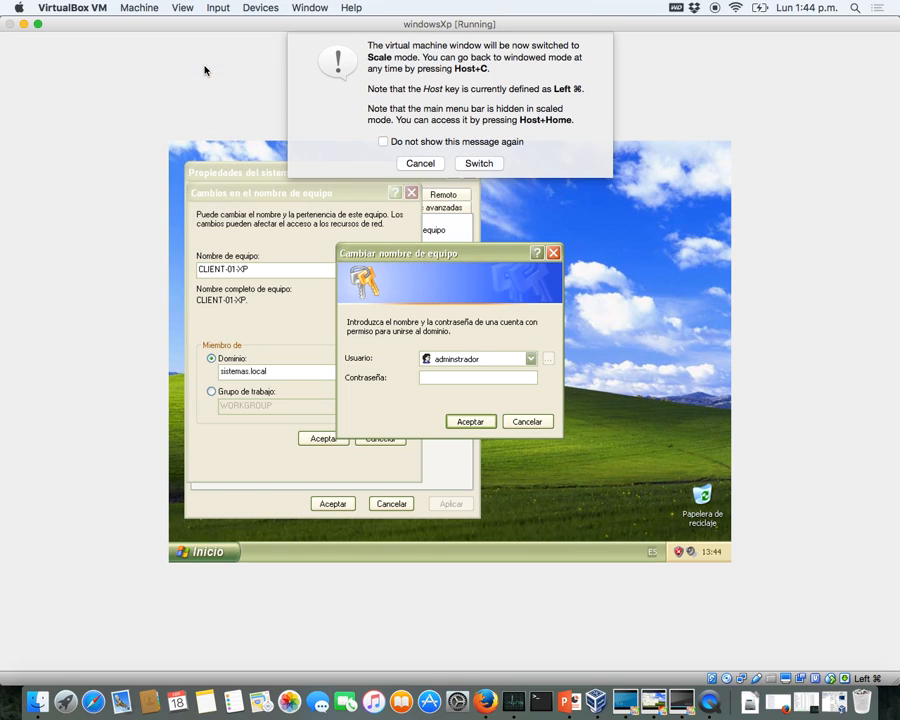
{"action": "left_click", "coordinate": [476, 163]}
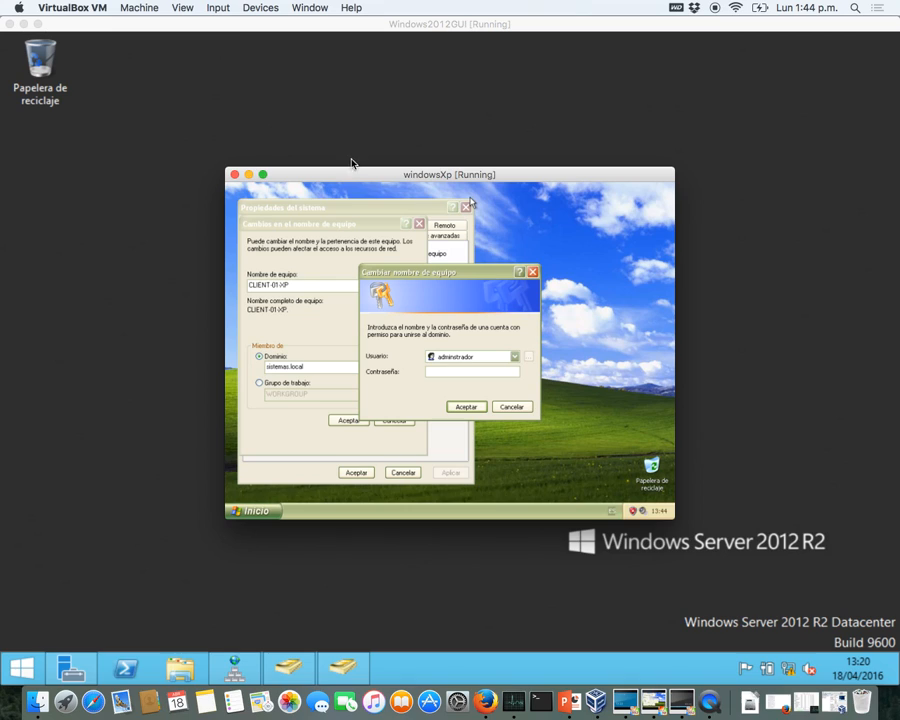
- Maximize the guest, submit the password, and dismiss the bad-login error to retry
{"action": "double_click", "coordinate": [365, 184]}
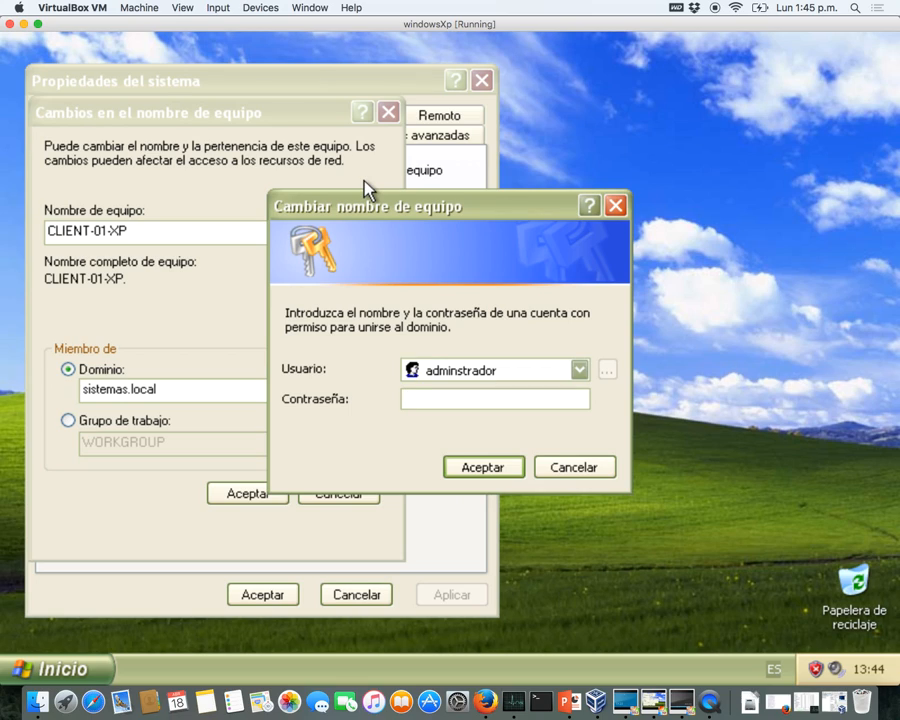
{"action": "type", "text": "*******"}
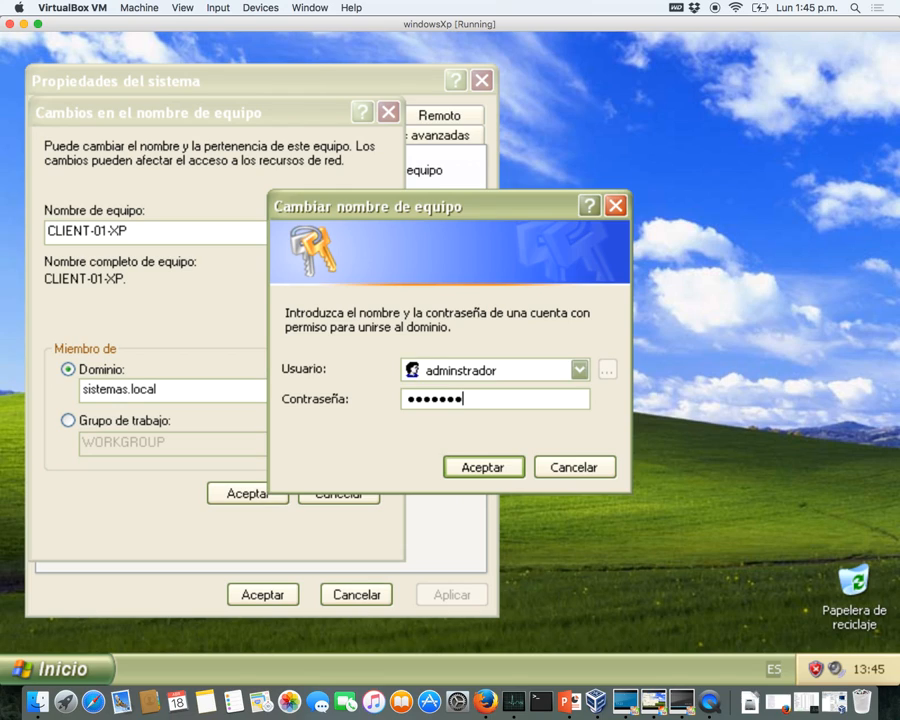
{"action": "key", "text": "Return"}
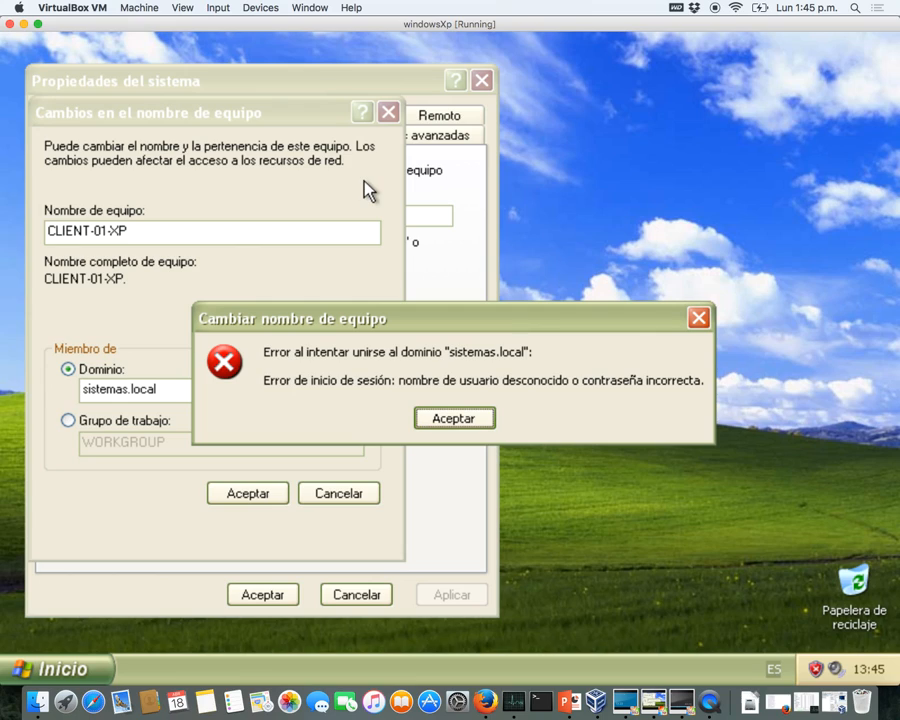
{"action": "left_click", "coordinate": [428, 420]}
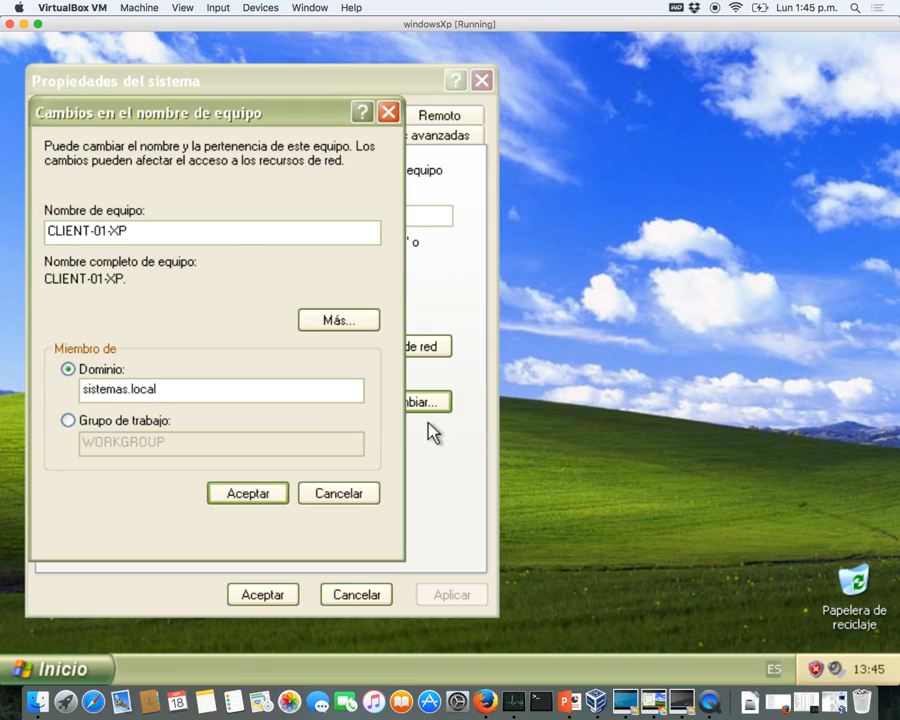
{"action": "left_click", "coordinate": [263, 494]}
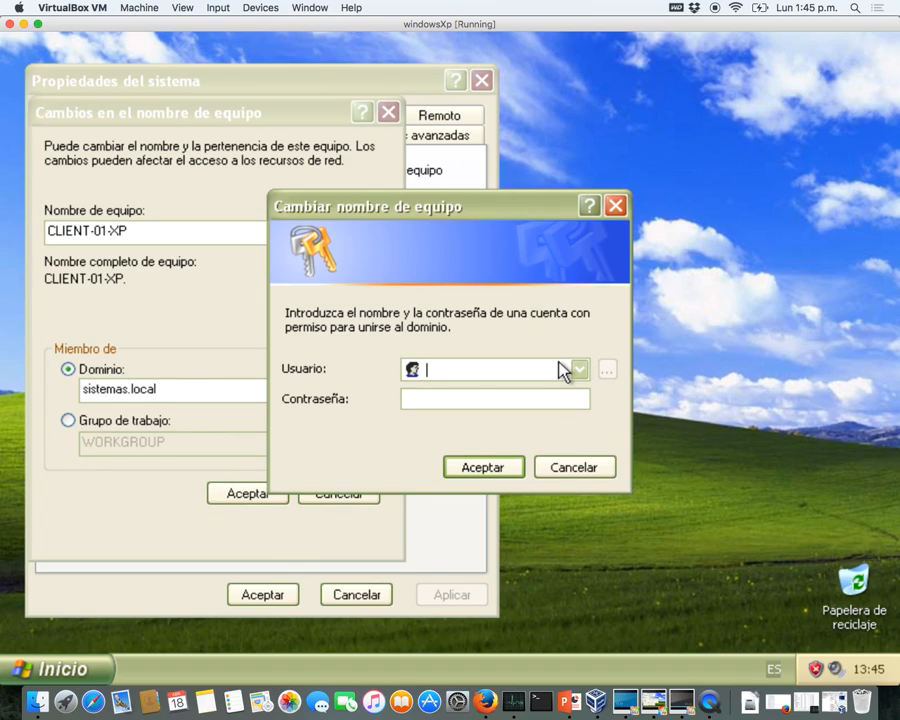
- Join sistemas.local as SISTEMAS\administrador with its password, accepting the welcome and restart notices
{"action": "type", "text": "SISTEMAS"}
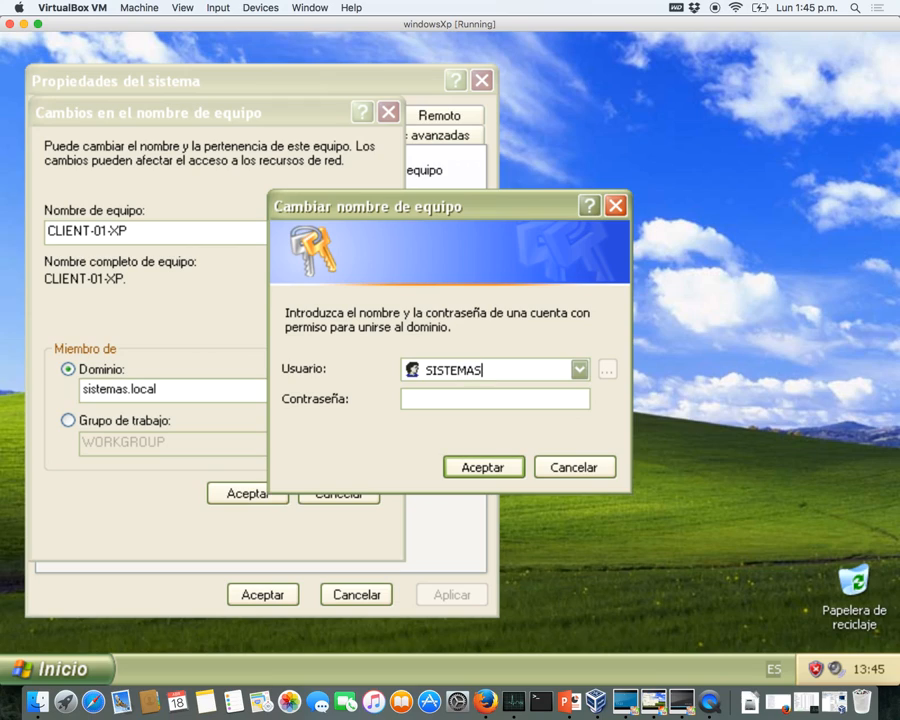
{"action": "type", "text": "\\administrador"}
{"action": "key", "text": "Tab"}
{"action": "type", "text": "•••••••"}
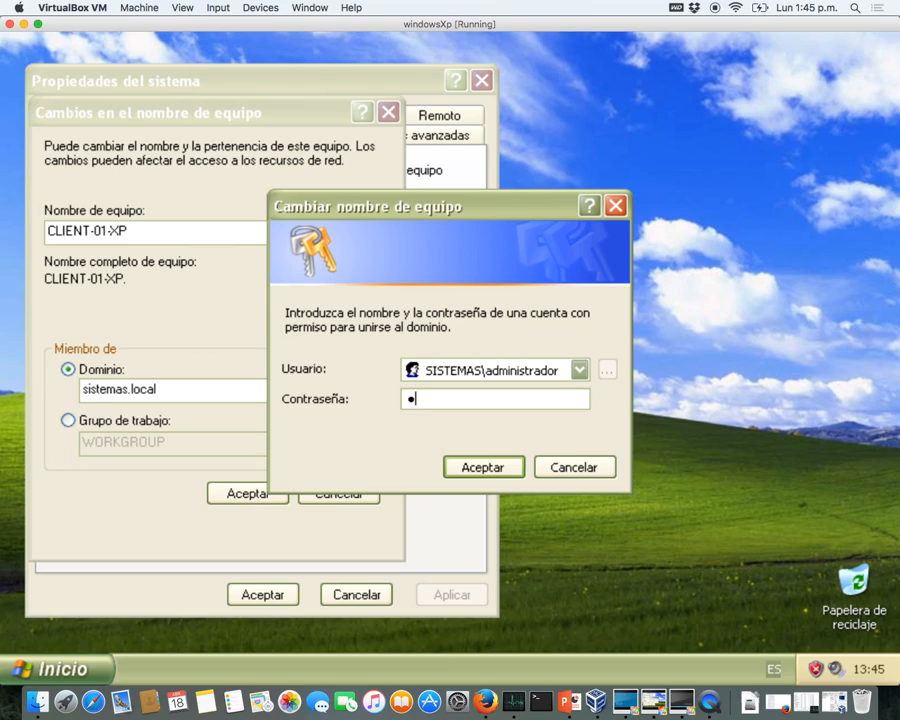
{"action": "key", "text": "Return"}
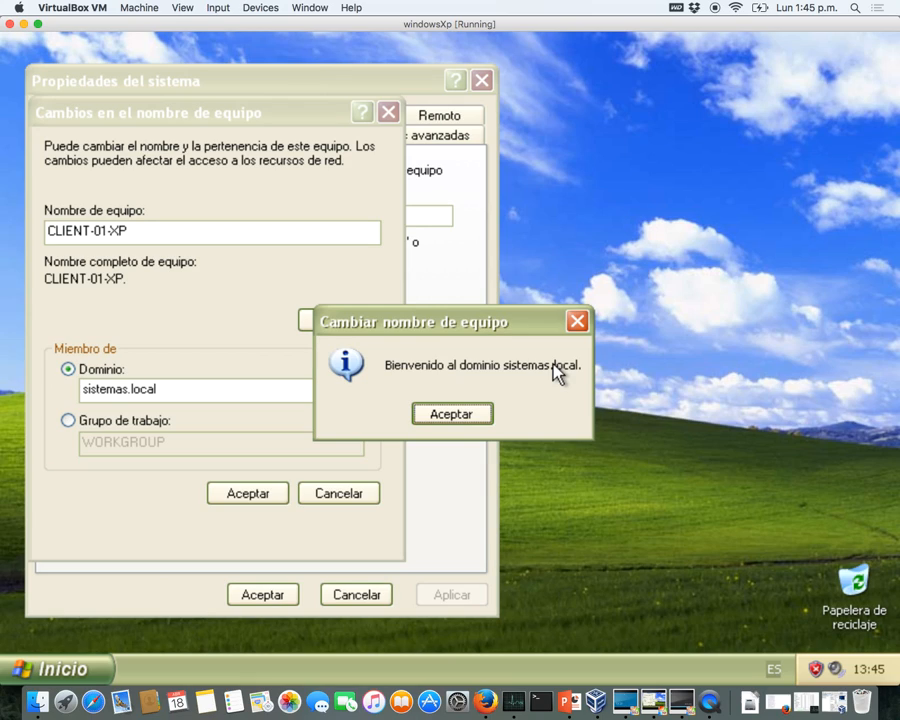
{"action": "left_click", "coordinate": [468, 416]}
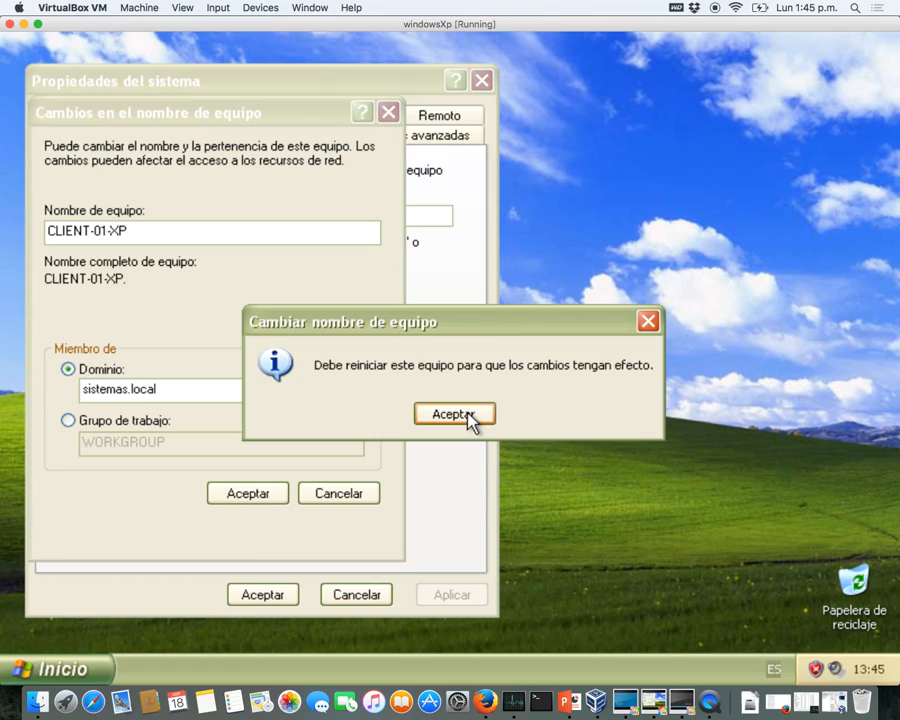
{"action": "left_click", "coordinate": [468, 414]}
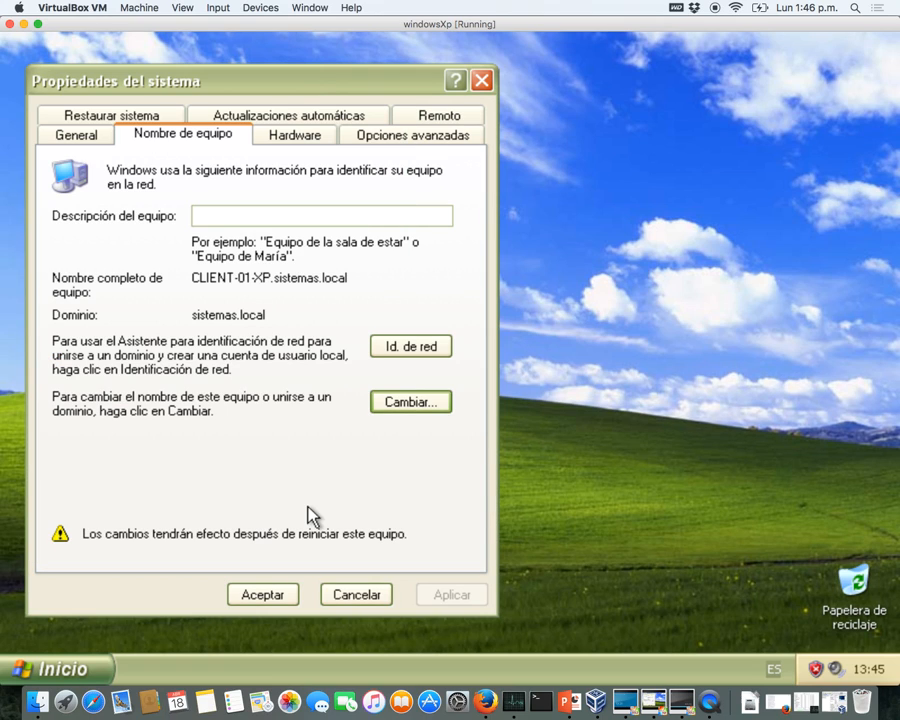
{"action": "left_click", "coordinate": [272, 595]}
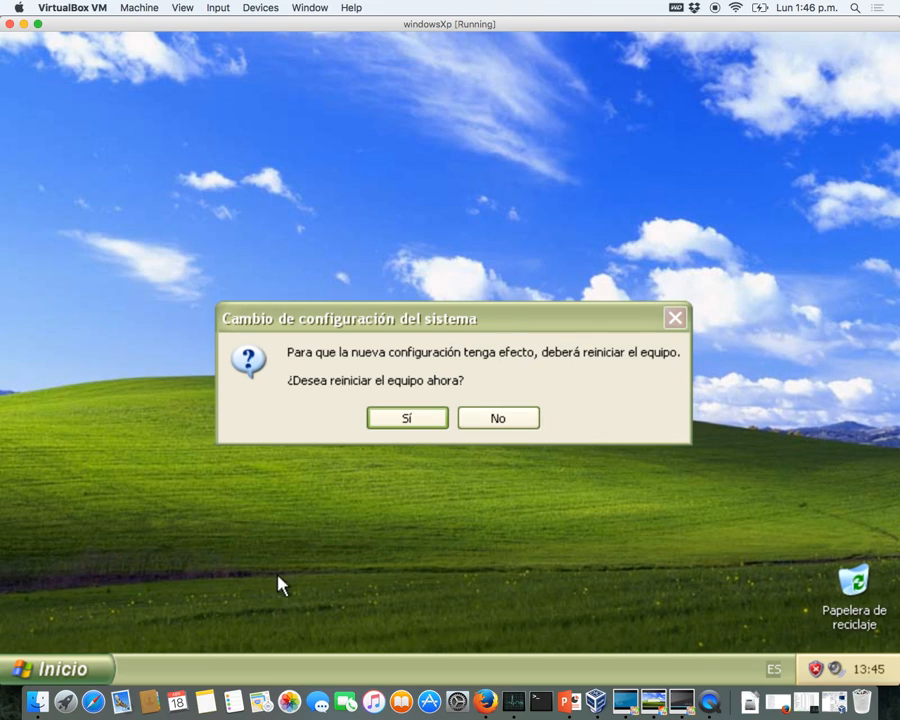
- Confirm restarting the XP guest now
{"action": "left_click", "coordinate": [413, 424]}
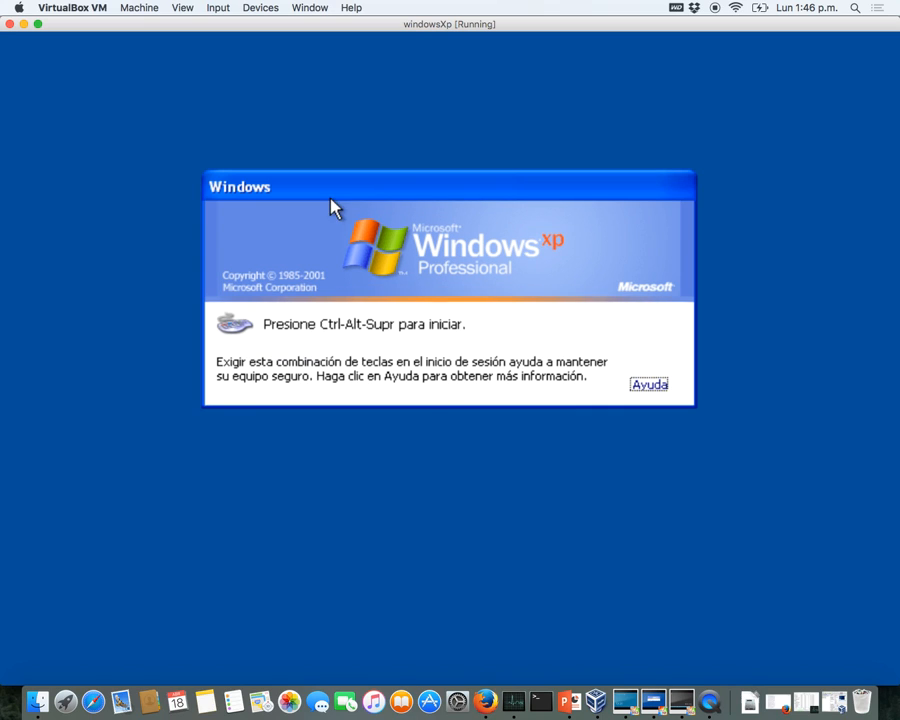
- Send Ctrl-Alt-Del to the guest and enter user1 as the user name
{"action": "left_click", "coordinate": [218, 7]}
{"action": "mouse_move", "coordinate": [240, 24]}
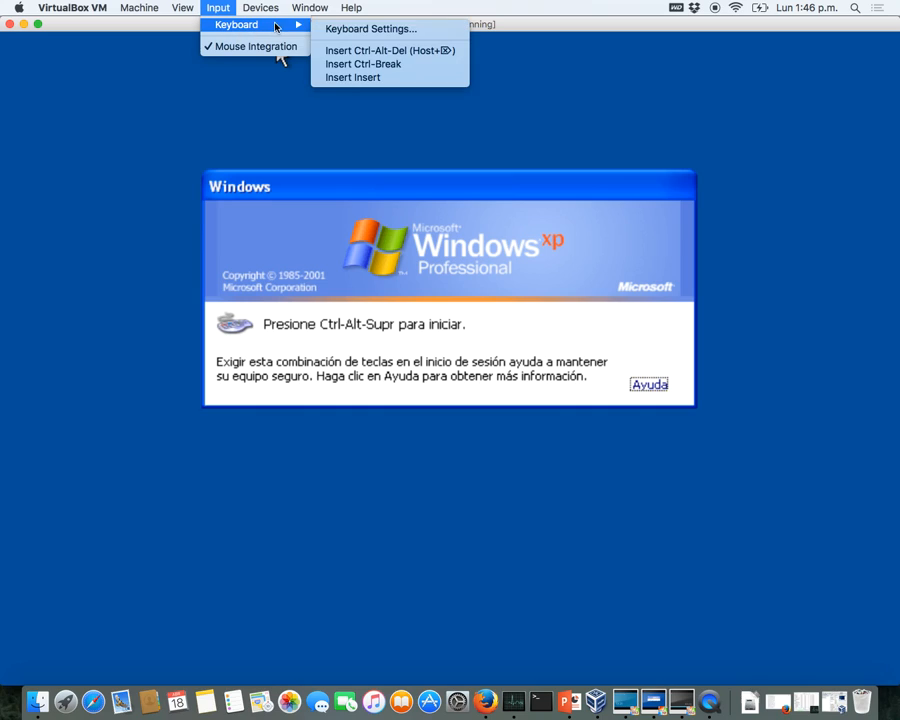
{"action": "left_click", "coordinate": [355, 51]}
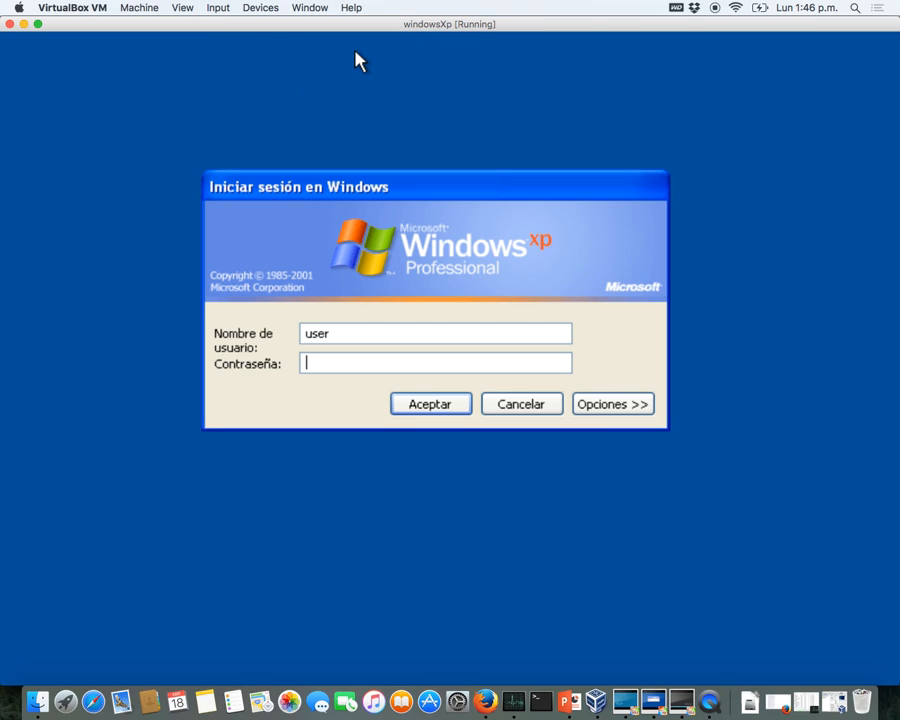
{"action": "left_click", "coordinate": [349, 333]}
{"action": "key", "text": "BackSpace"}
{"action": "key", "text": "BackSpace"}
{"action": "key", "text": "BackSpace"}
{"action": "key", "text": "BackSpace"}
{"action": "type", "text": "user2"}
{"action": "key", "text": "BackSpace"}
{"action": "type", "text": "1"}
- Choose the SISTEMAS domain, enter the password and log in
{"action": "left_click", "coordinate": [585, 410]}
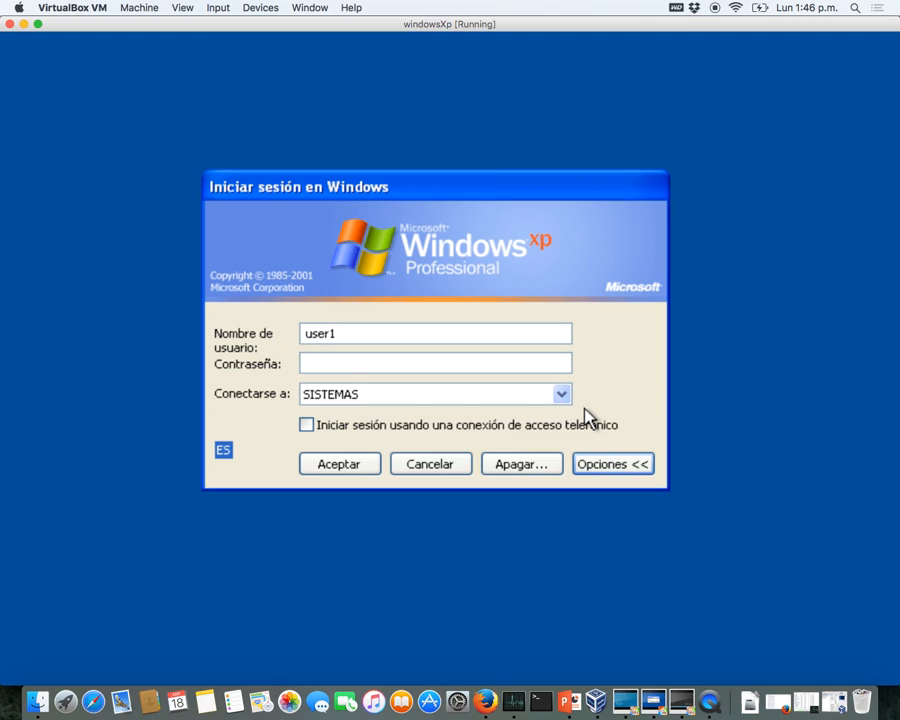
{"action": "left_click", "coordinate": [540, 396]}
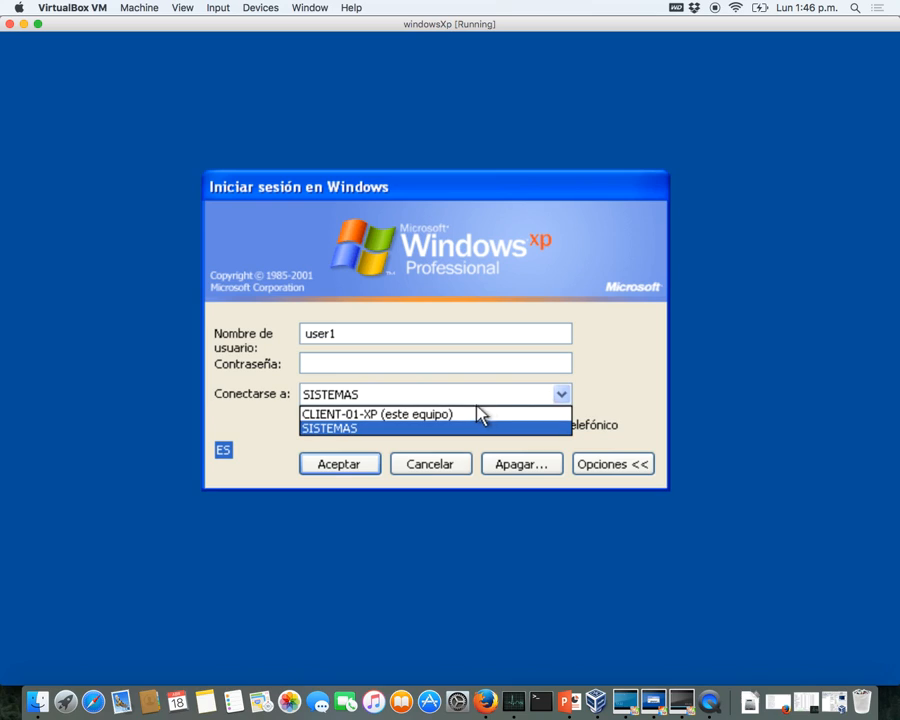
{"action": "left_click", "coordinate": [460, 432]}
{"action": "left_click", "coordinate": [386, 358]}
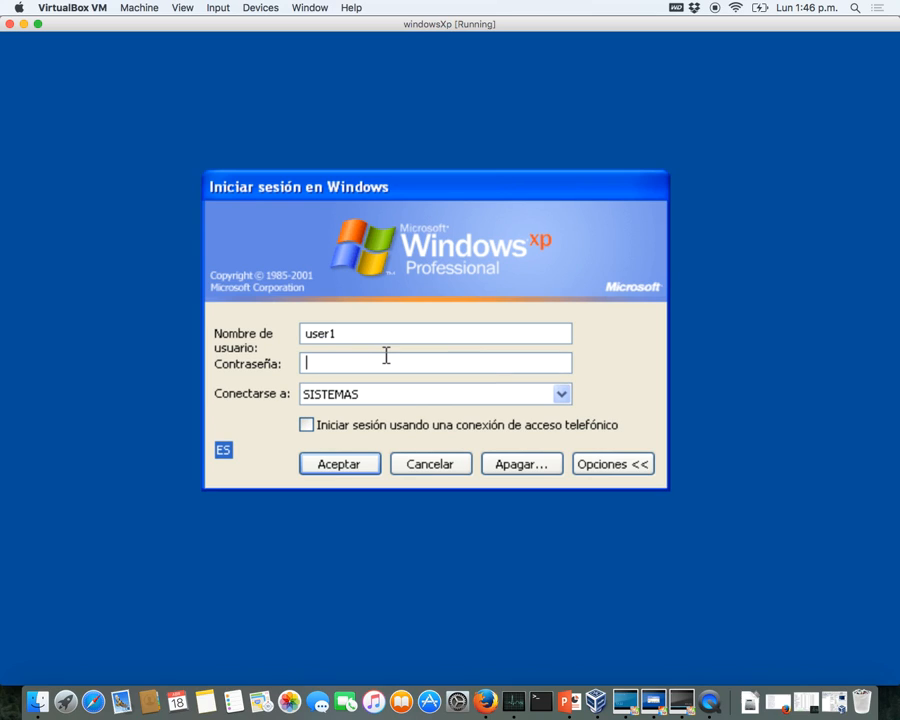
{"action": "type", "text": "*******"}
{"action": "key", "text": "Return"}
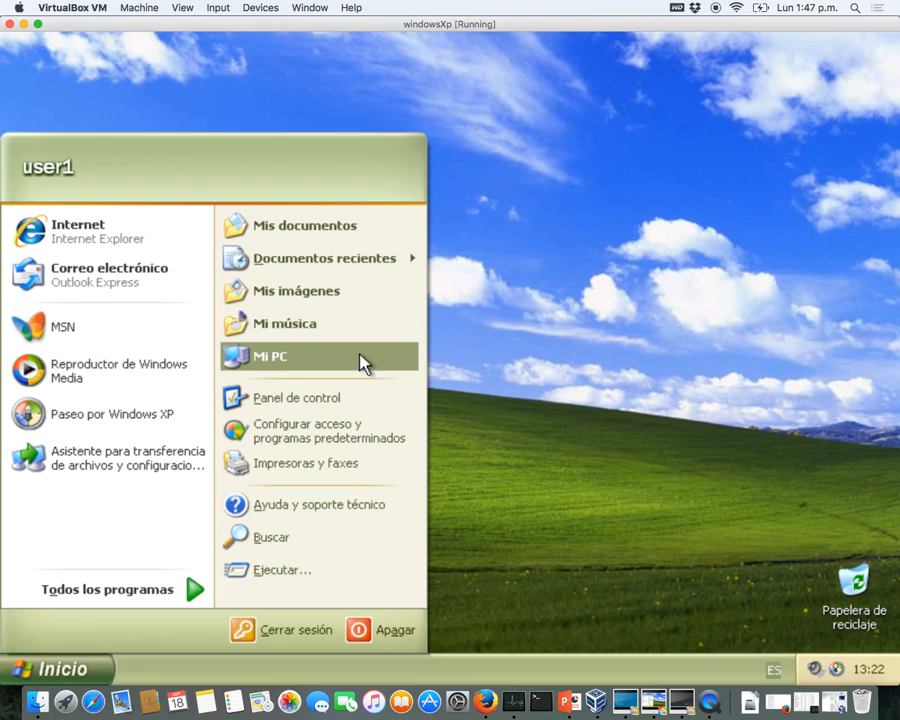
- Open and close the My Computer drives view several times from the Start menu
{"action": "left_click", "coordinate": [363, 364]}
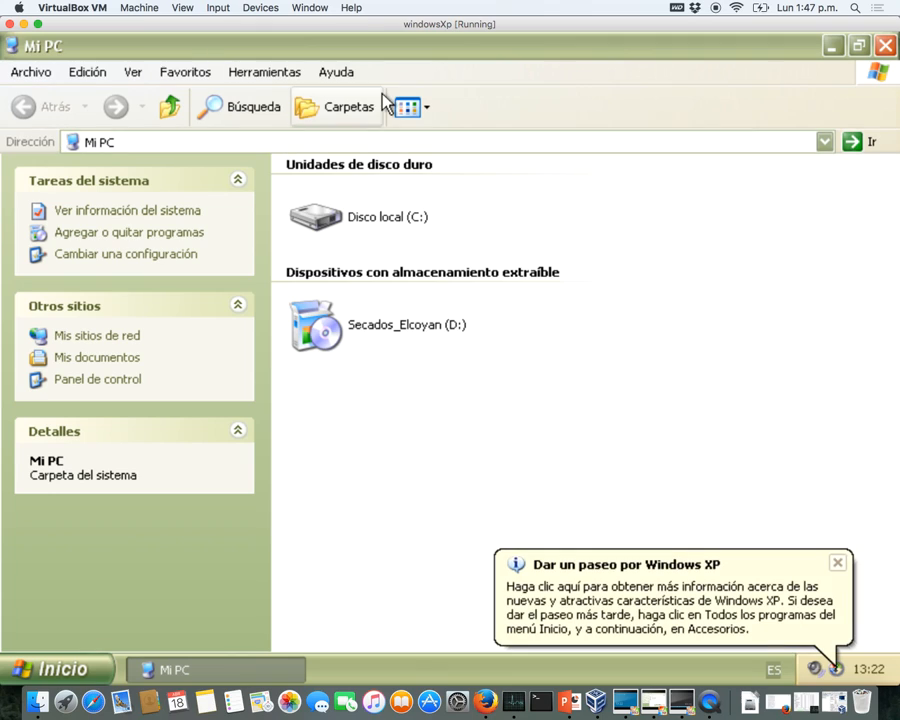
{"action": "left_click", "coordinate": [884, 45]}
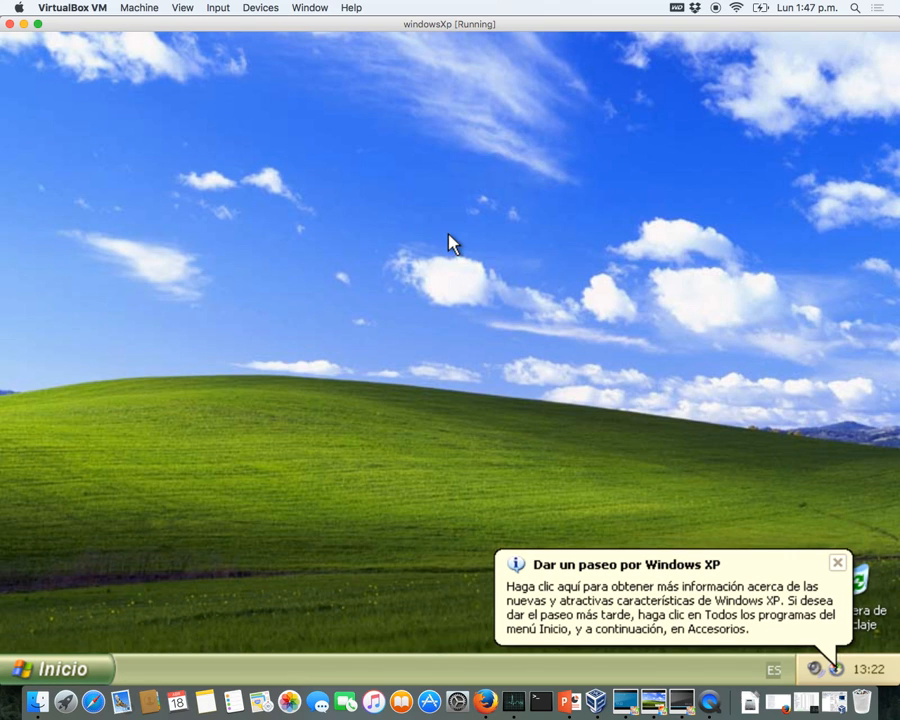
{"action": "left_click", "coordinate": [98, 665]}
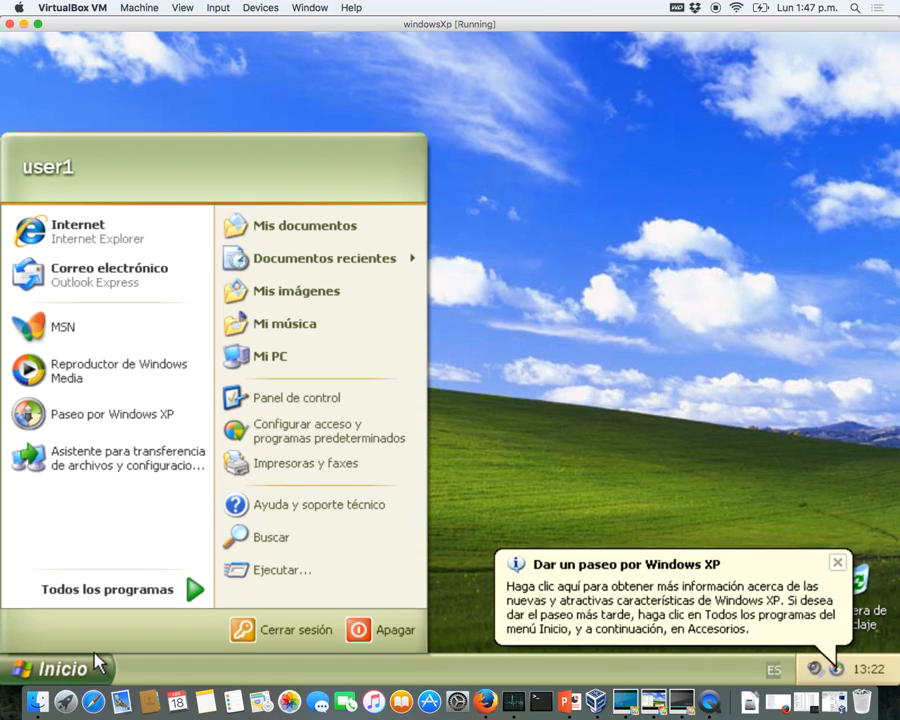
{"action": "left_click", "coordinate": [289, 365]}
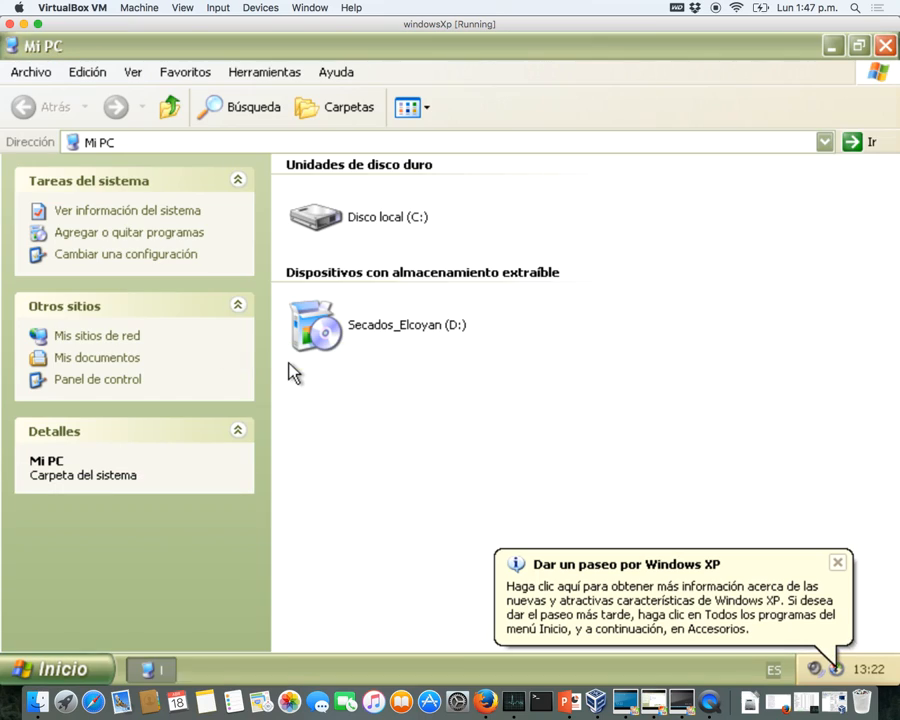
{"action": "key", "text": "ctrl+Up"}
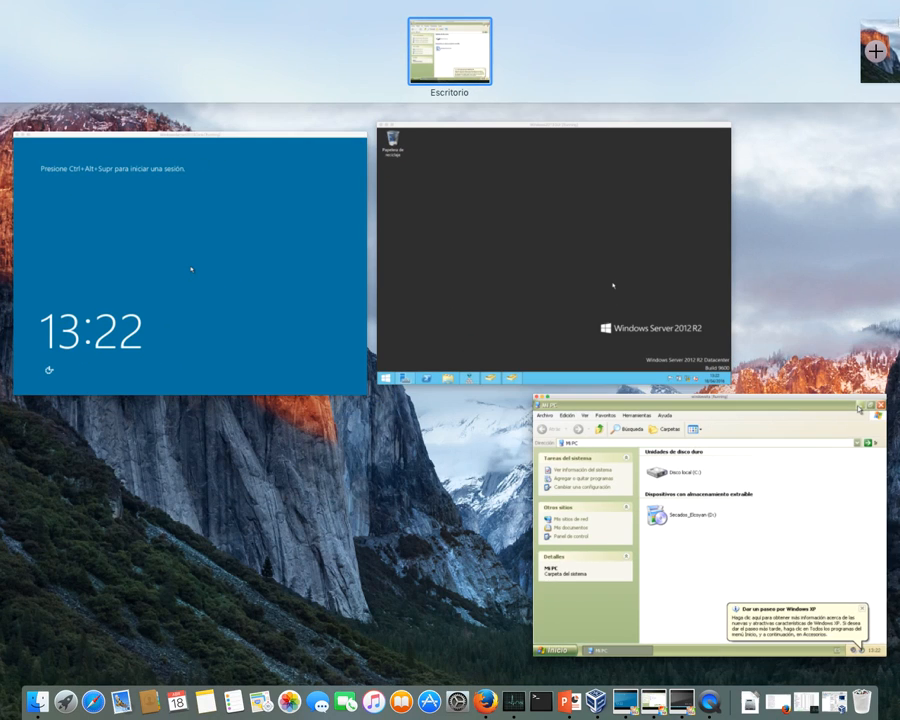
{"action": "left_click", "coordinate": [765, 450]}
{"action": "left_click", "coordinate": [885, 45]}
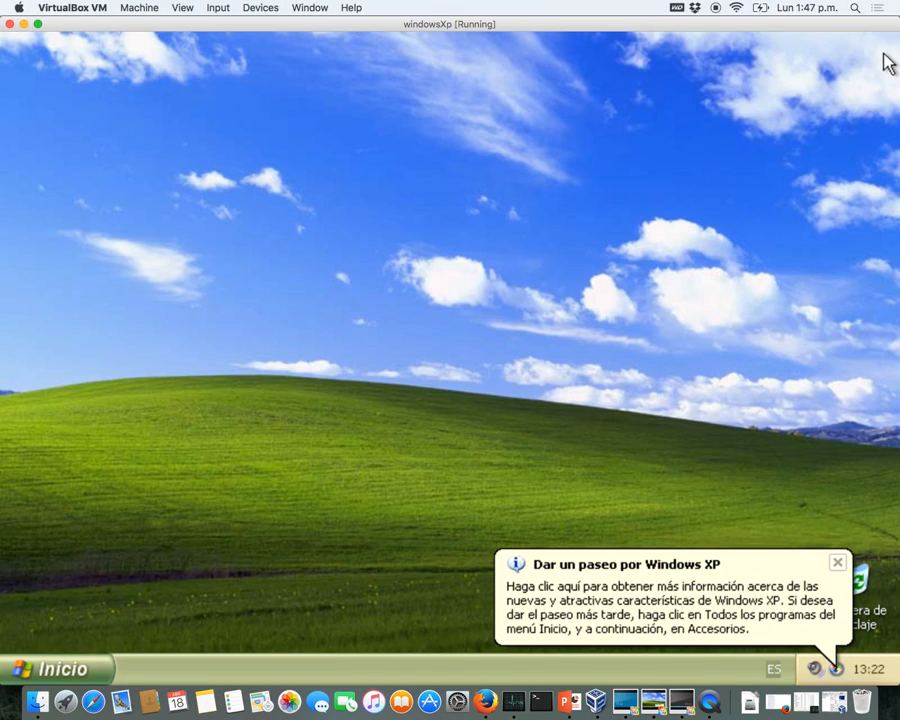
{"action": "left_click", "coordinate": [62, 666]}
{"action": "left_click", "coordinate": [274, 364]}
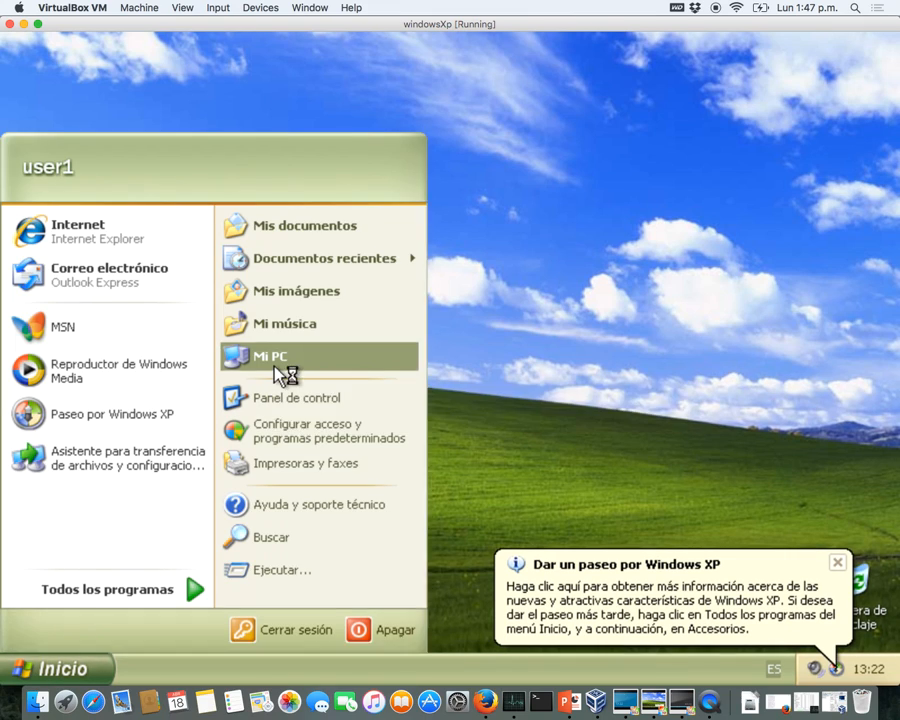
{"action": "left_click", "coordinate": [885, 45]}
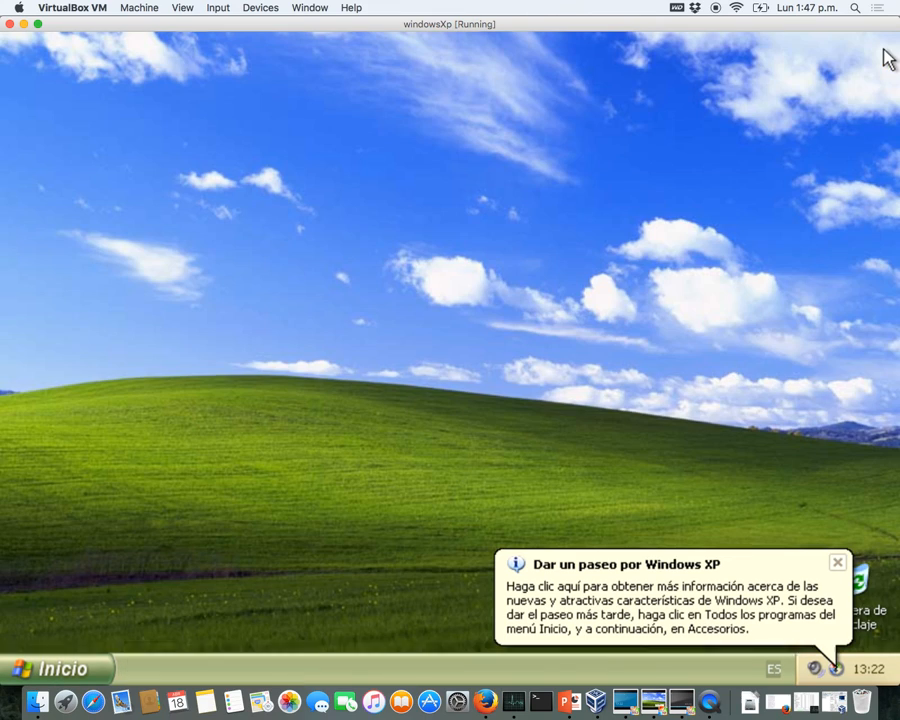
- Open and cancel the taskbar properties, then right-click My Computer in the Start menu
{"action": "right_click", "coordinate": [84, 667]}
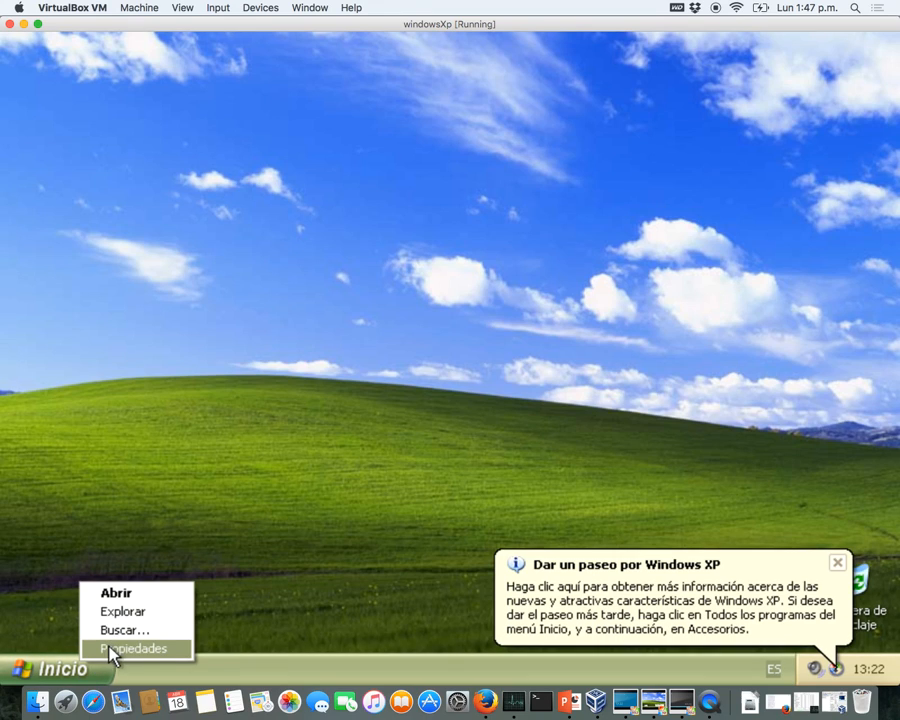
{"action": "left_click", "coordinate": [113, 649]}
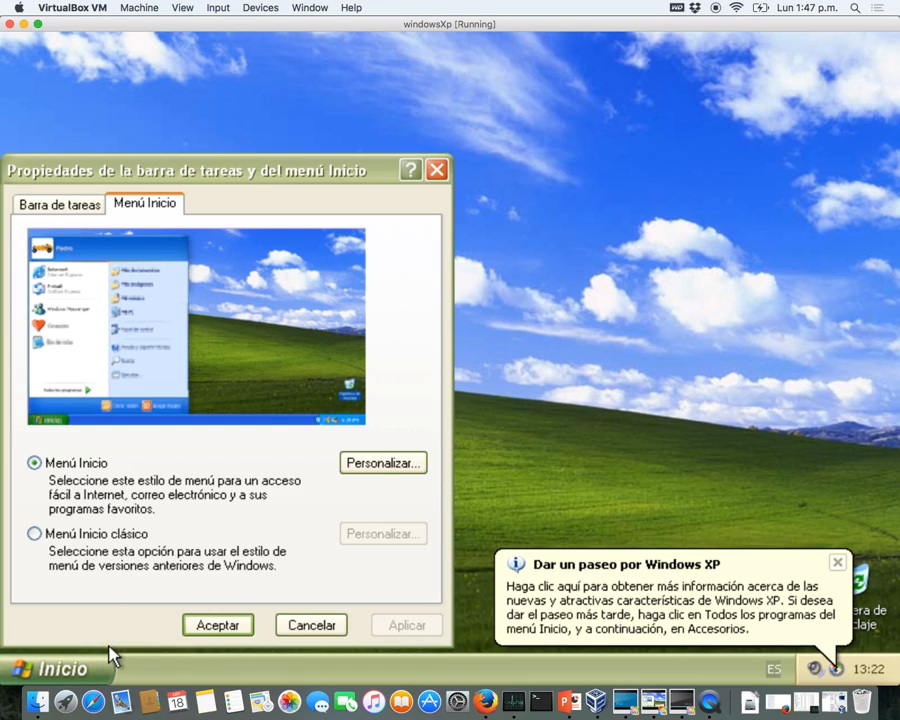
{"action": "left_click", "coordinate": [432, 175]}
{"action": "left_click", "coordinate": [59, 657]}
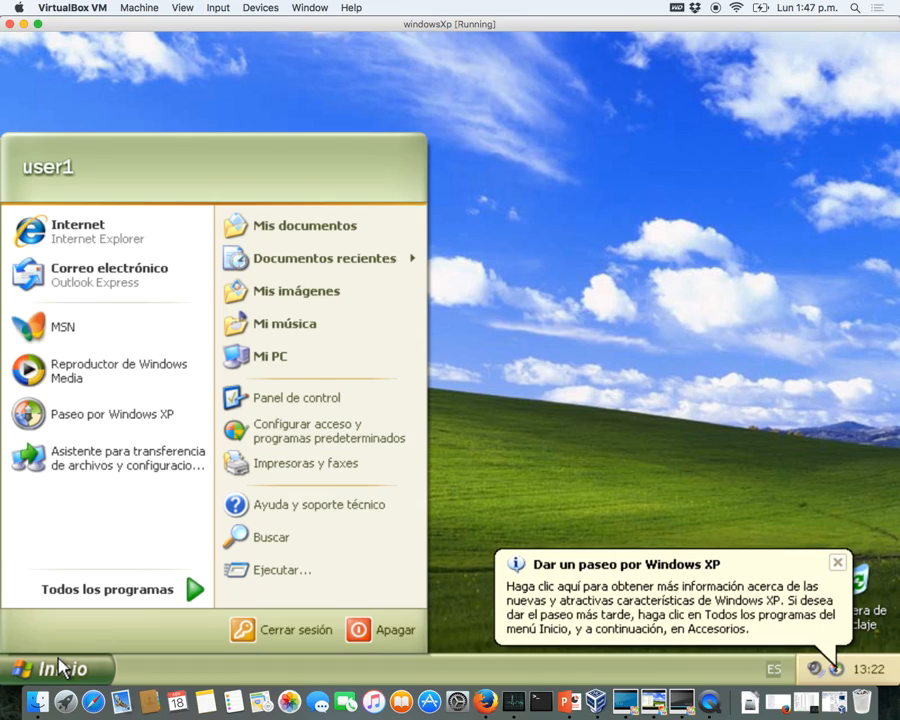
{"action": "right_click", "coordinate": [257, 365]}
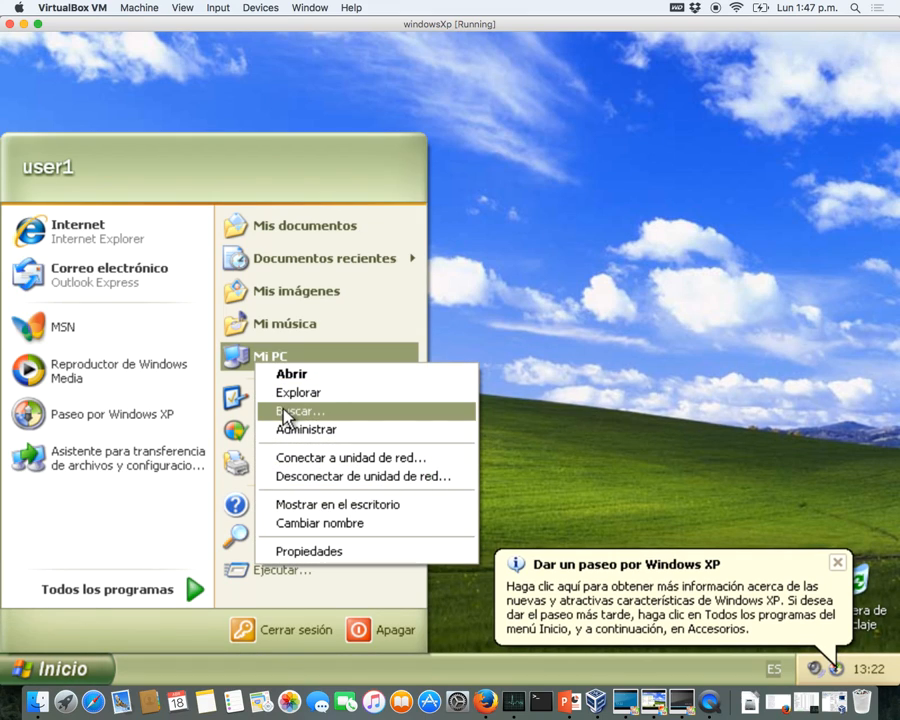
- Confirm the computer name CLIENT-01-XP.sistemas.local in System Properties, then switch to the Windows2012GUI VM
{"action": "left_click", "coordinate": [303, 552]}
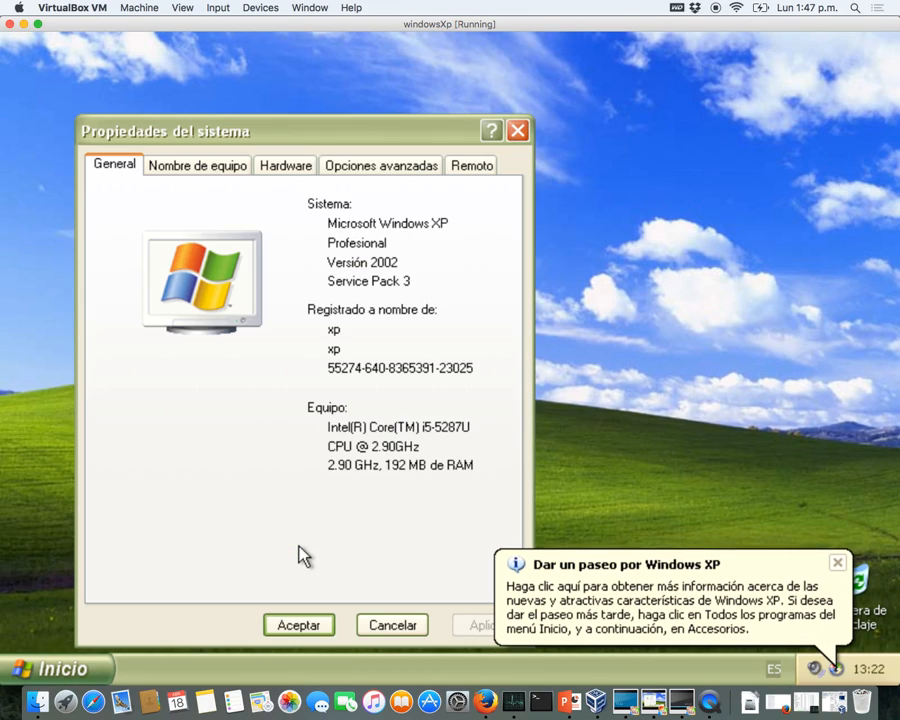
{"action": "left_click", "coordinate": [242, 180]}
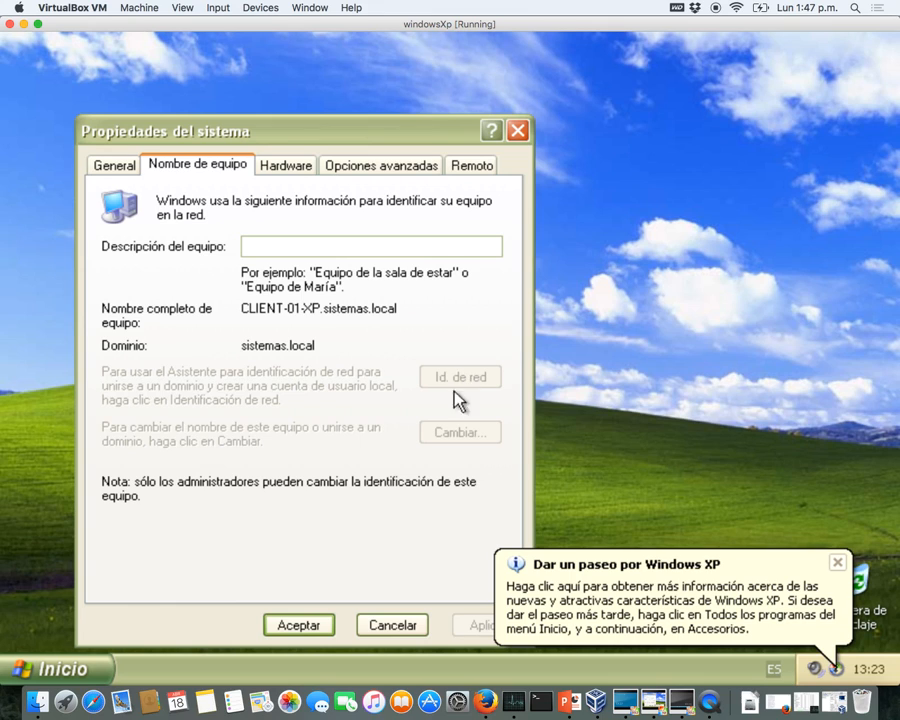
{"action": "key", "text": "ctrl+Up"}
{"action": "left_click", "coordinate": [469, 290]}
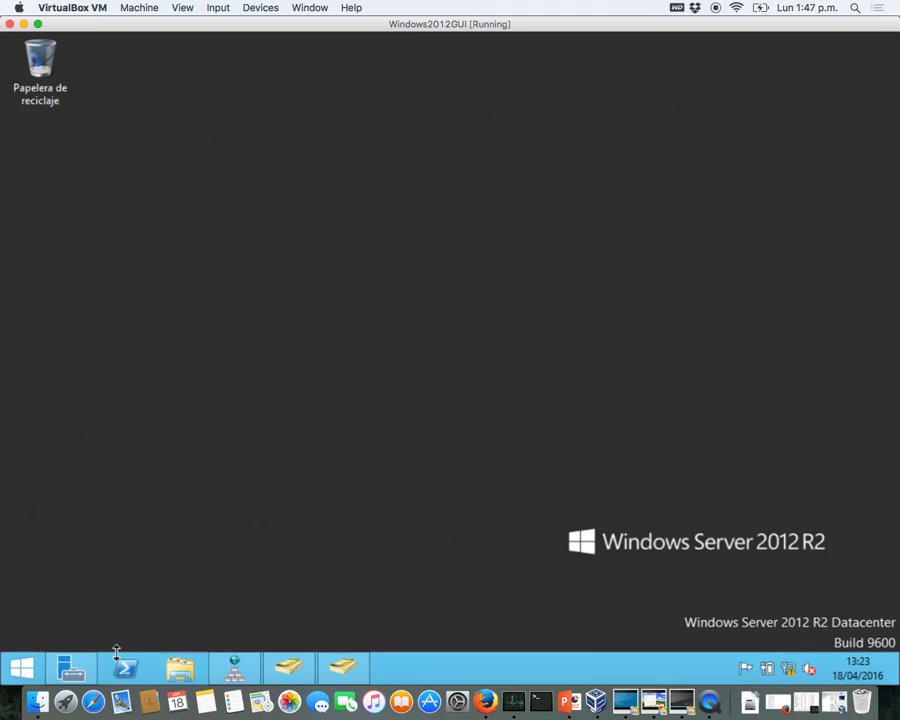
- Close DNS Manager and show Server Manager's AD DS page listing MV-SERVER-01 and MV-SERVER-02
{"action": "left_click", "coordinate": [235, 666]}
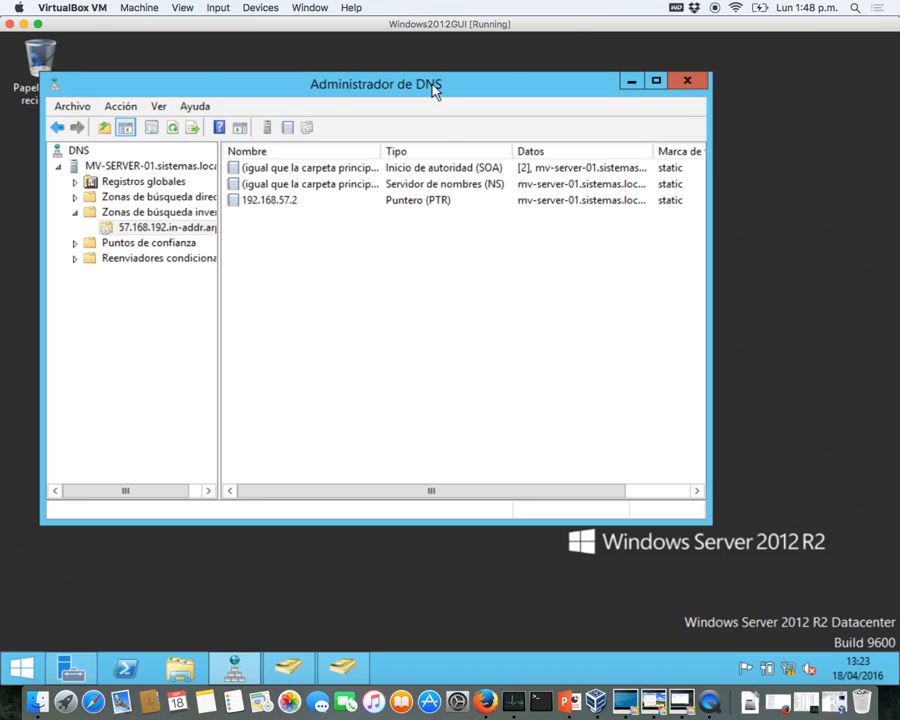
{"action": "left_click", "coordinate": [688, 83]}
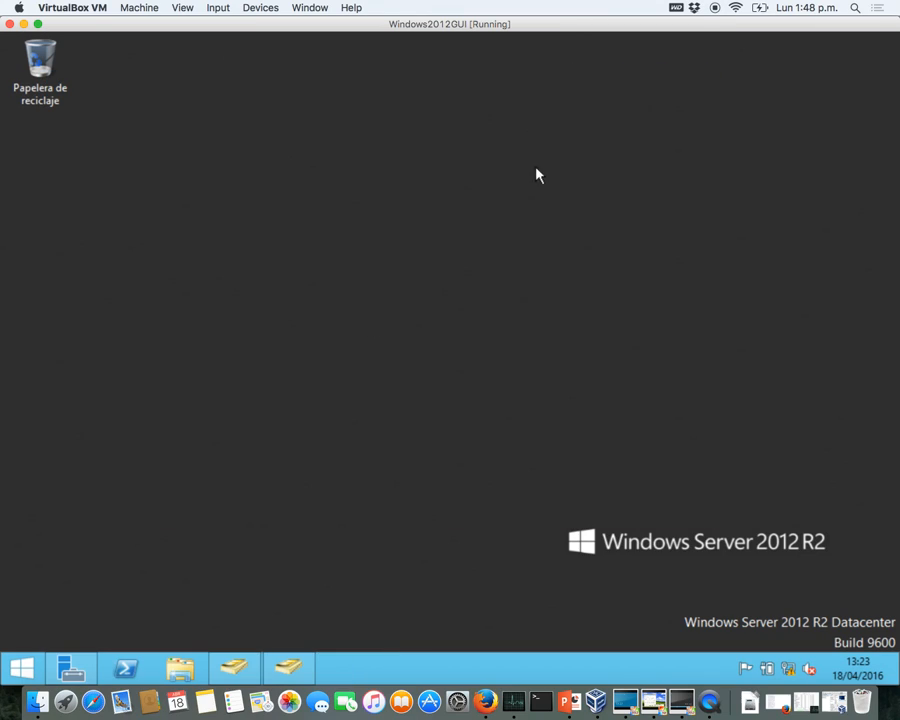
{"action": "left_click", "coordinate": [71, 668]}
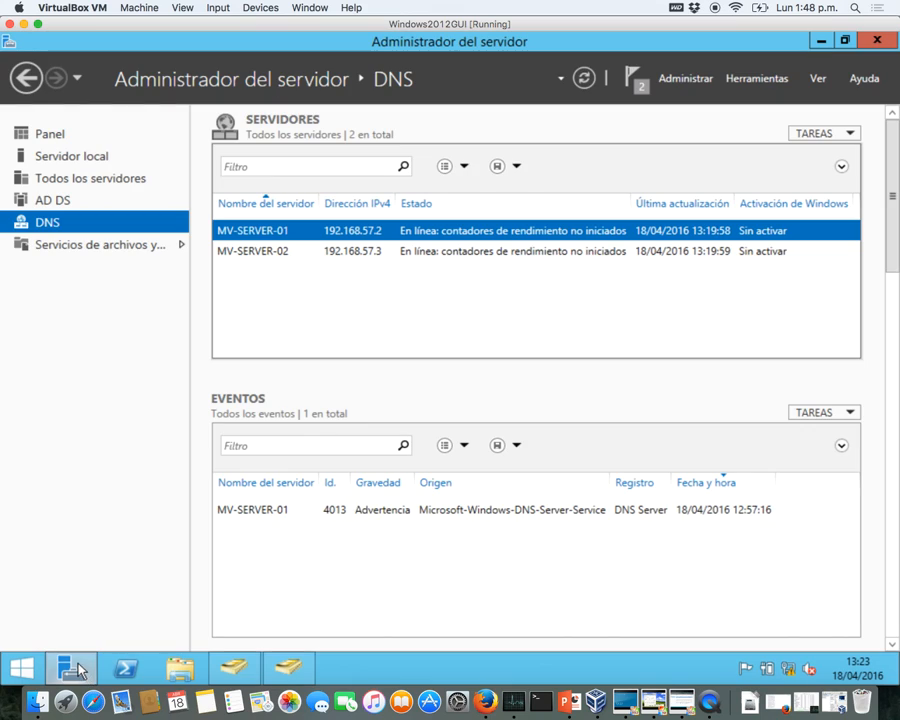
{"action": "left_click", "coordinate": [79, 201]}
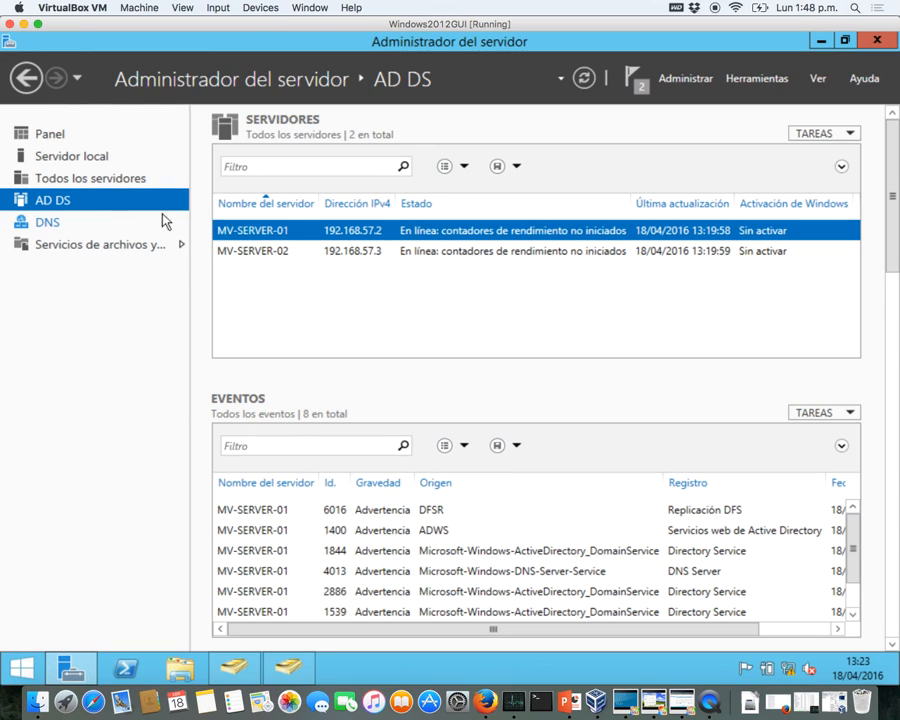
{"action": "right_click", "coordinate": [248, 238]}
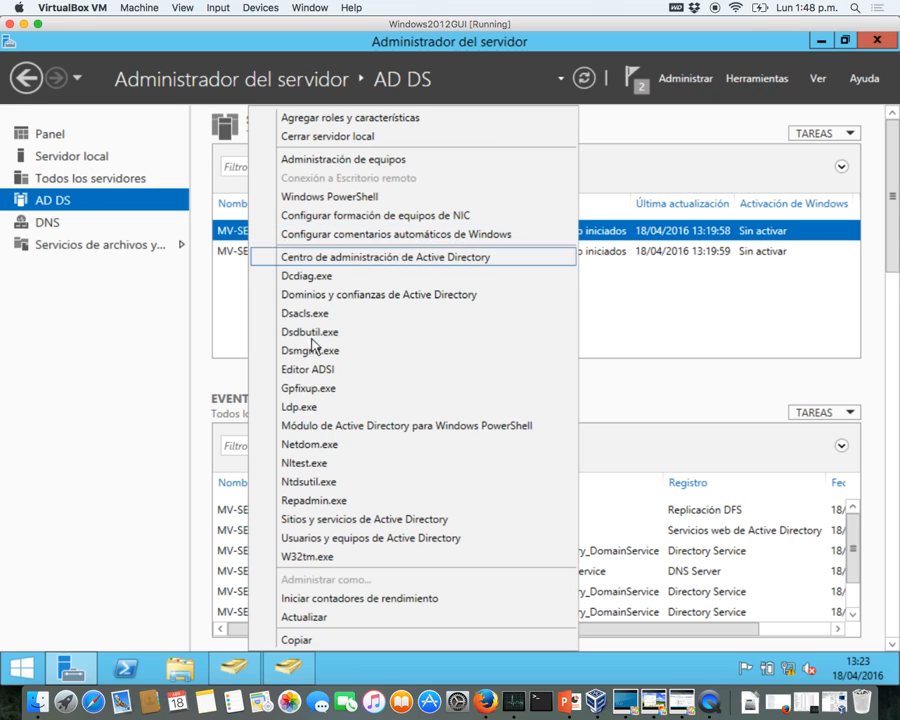
{"action": "left_click", "coordinate": [322, 540]}
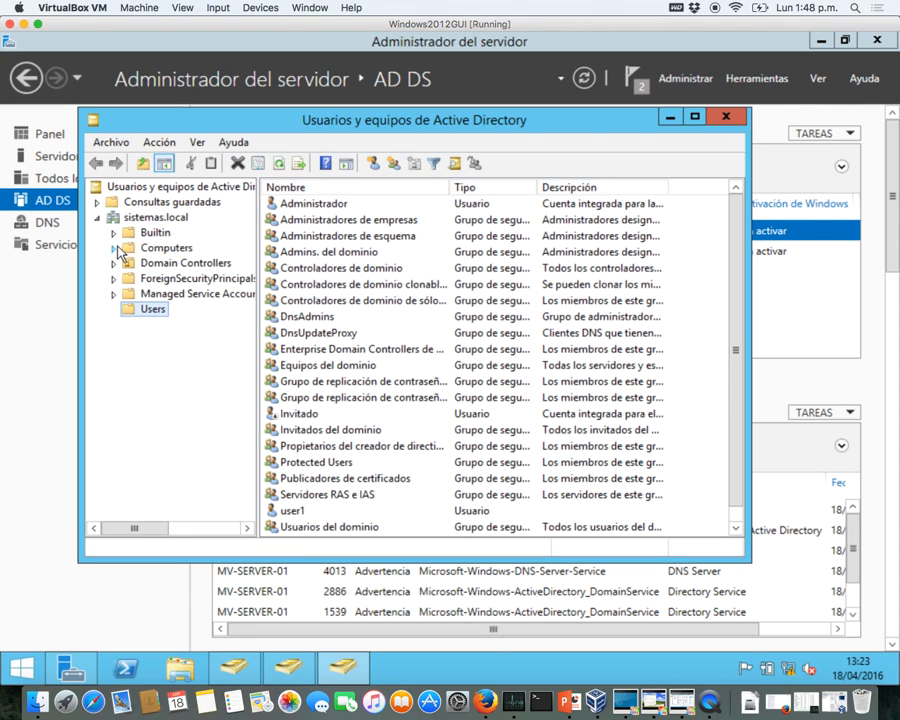
{"action": "left_click", "coordinate": [138, 247]}
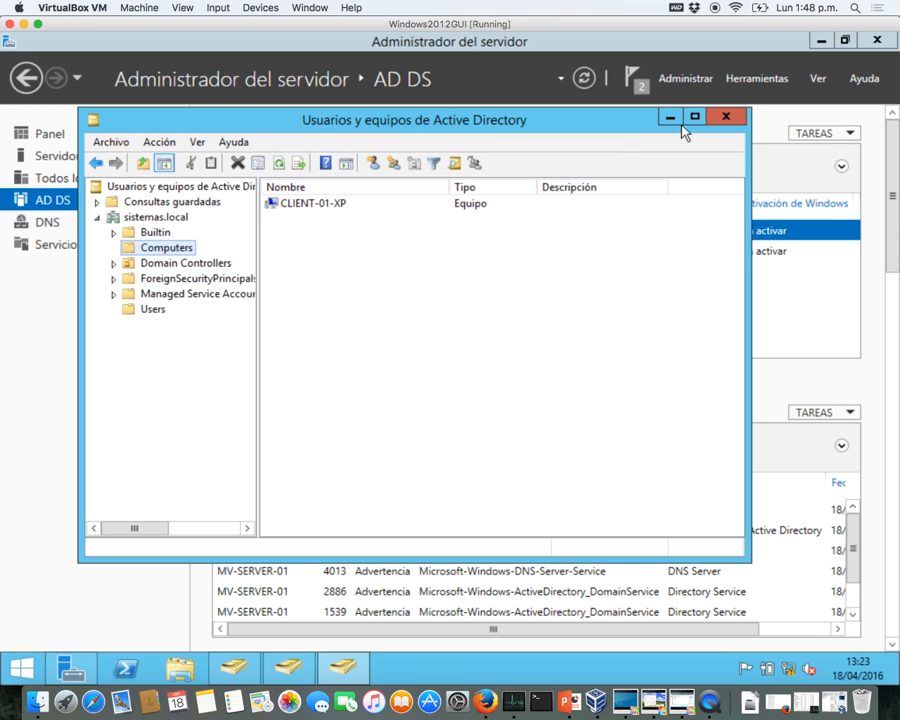
{"action": "left_click", "coordinate": [725, 121]}
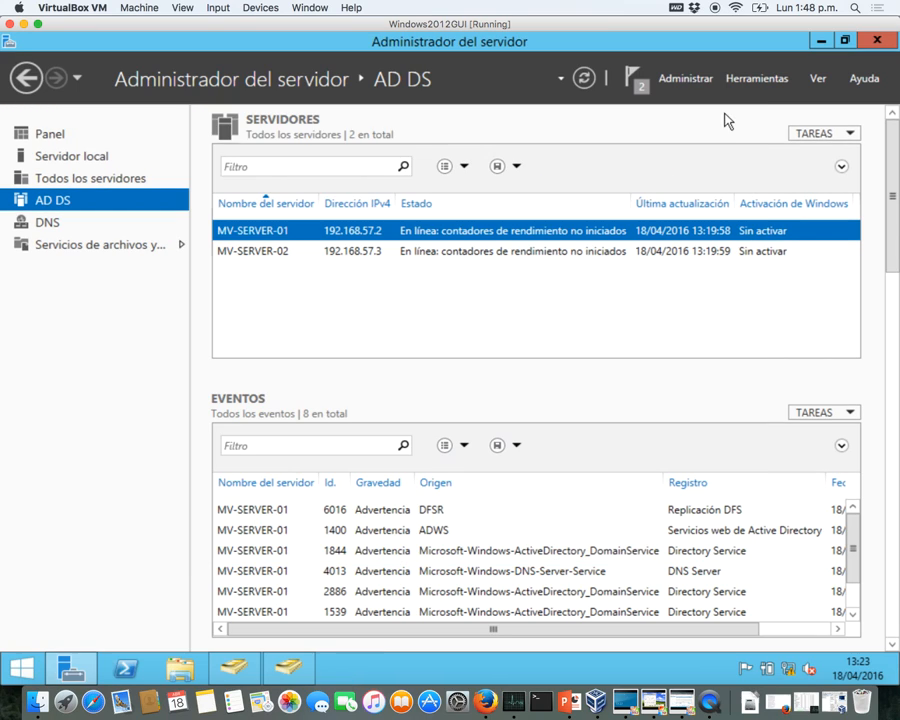
{"action": "left_click", "coordinate": [264, 254]}
{"action": "right_click", "coordinate": [264, 255]}
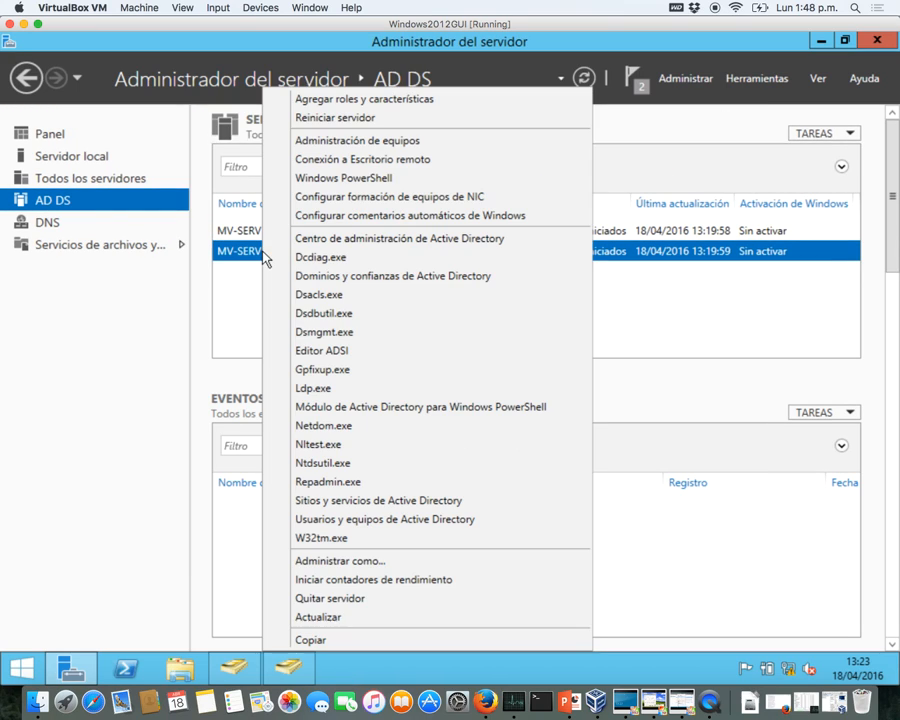
{"action": "left_click", "coordinate": [360, 522]}
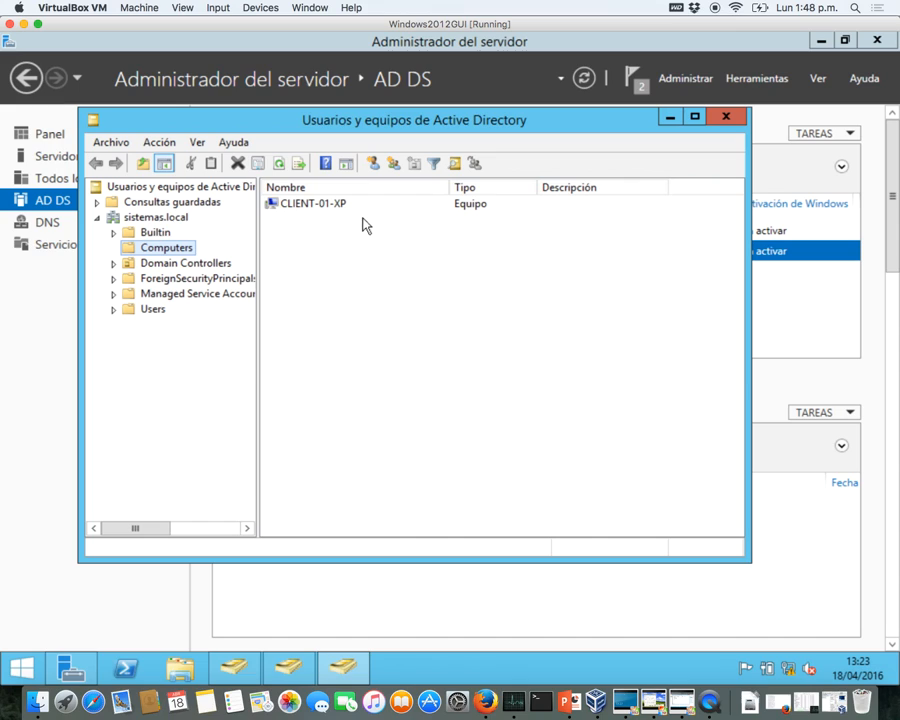
{"action": "left_click", "coordinate": [729, 119]}
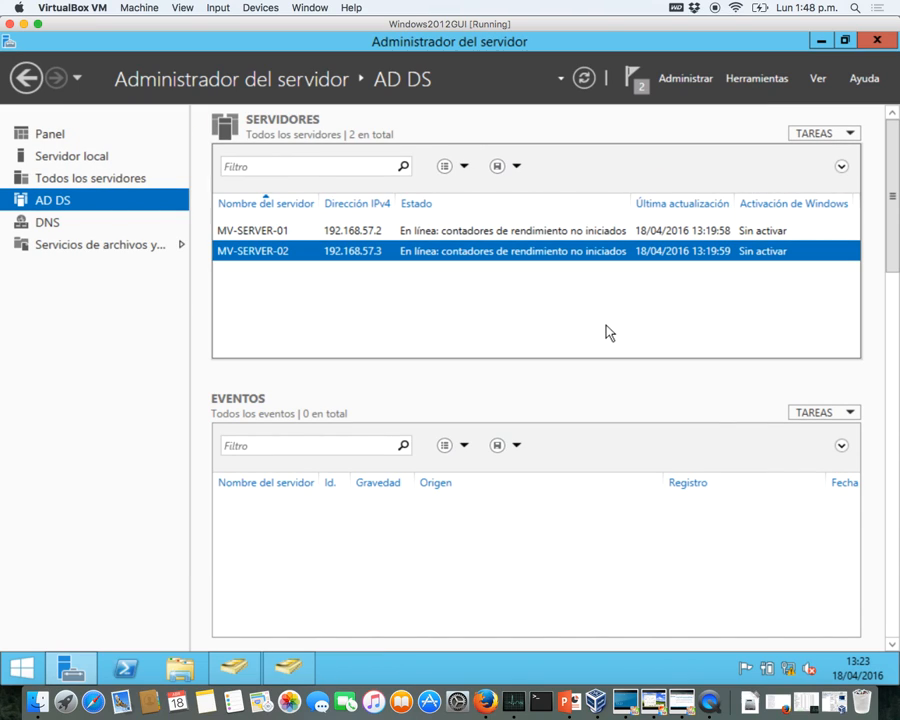